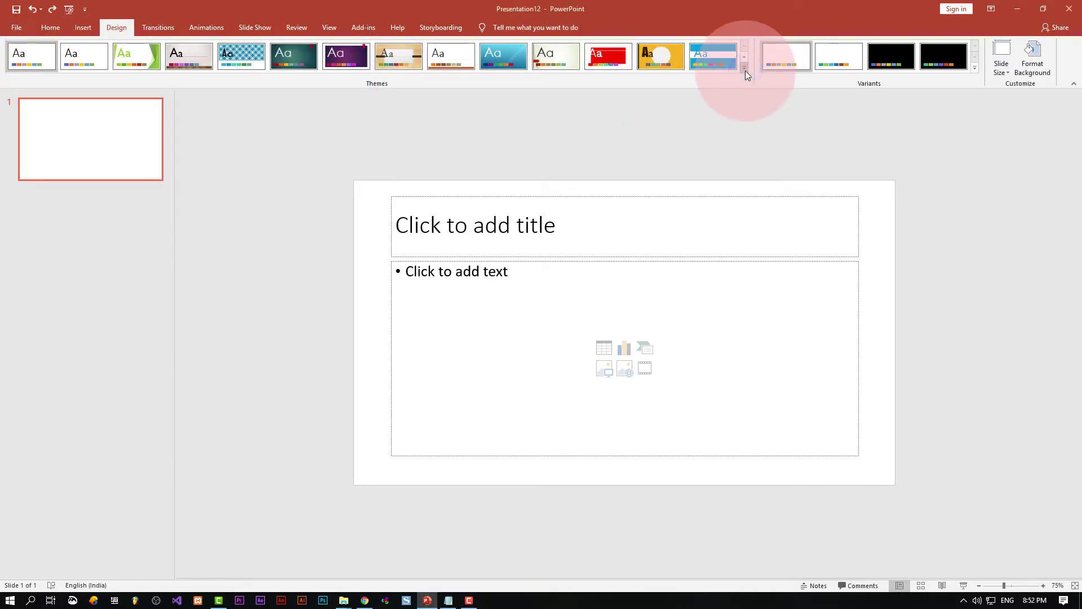
# Apply the blue Ion theme with diagonal line accents to the blank title slide
pyautogui.click(447, 268)
pyautogui.click(457, 220)
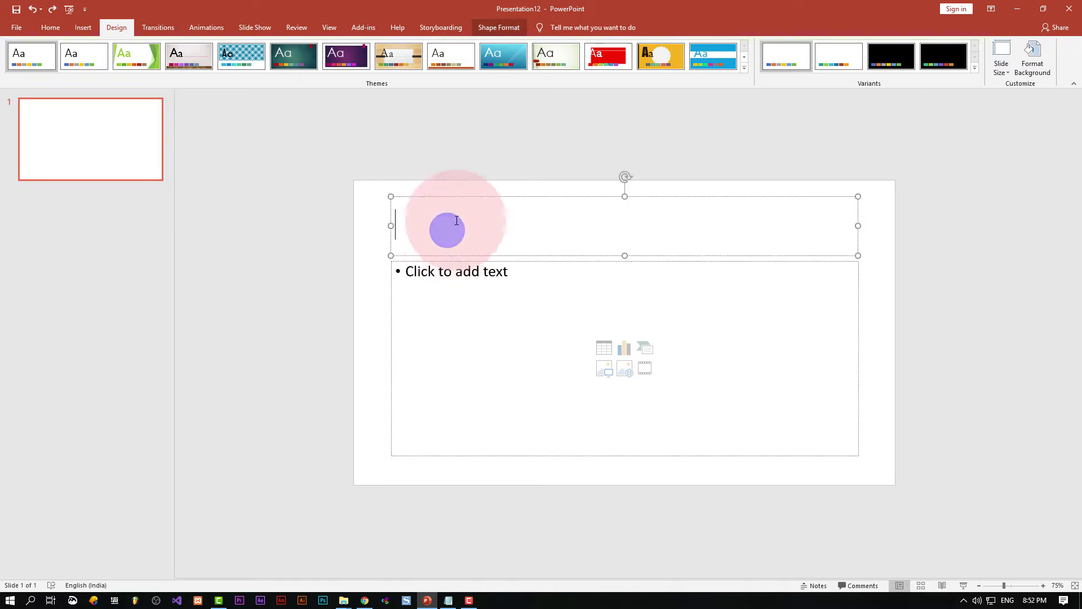
pyautogui.click(423, 150)
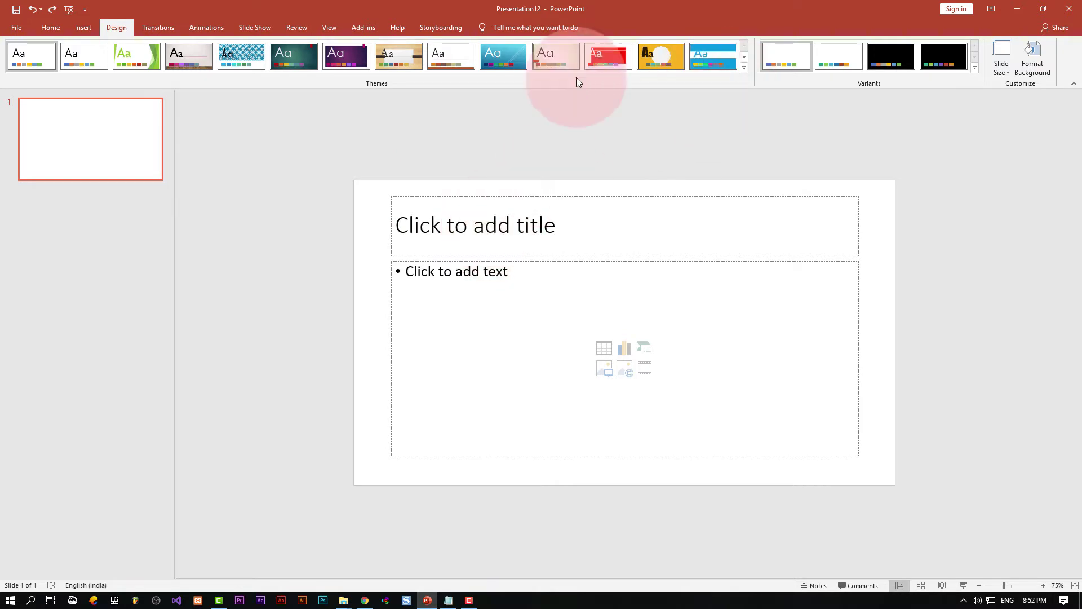
pyautogui.click(524, 66)
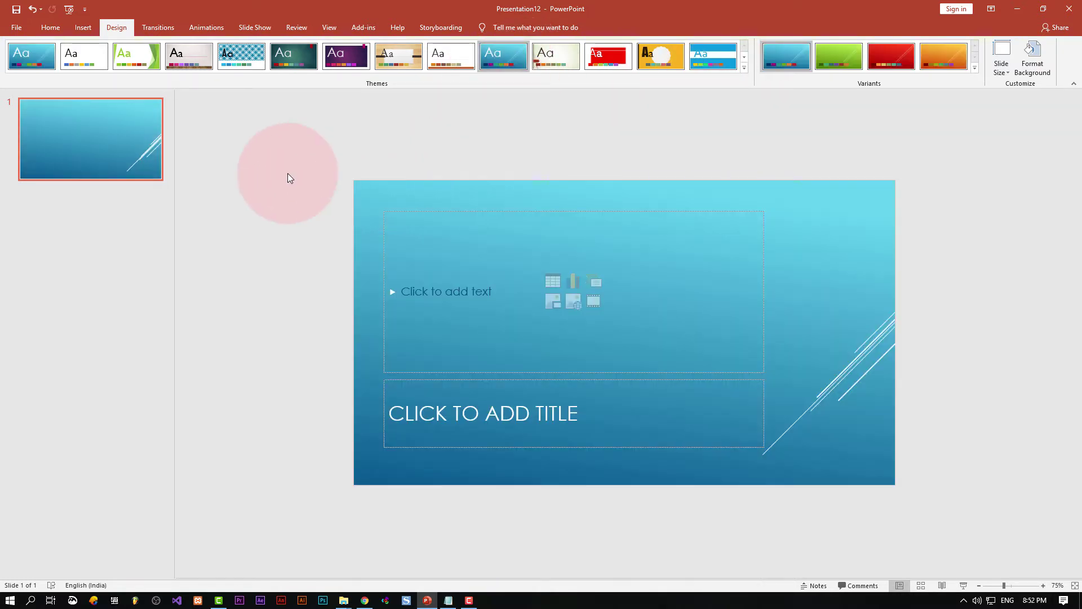
pyautogui.rightClick(123, 163)
pyautogui.moveTo(153, 282)
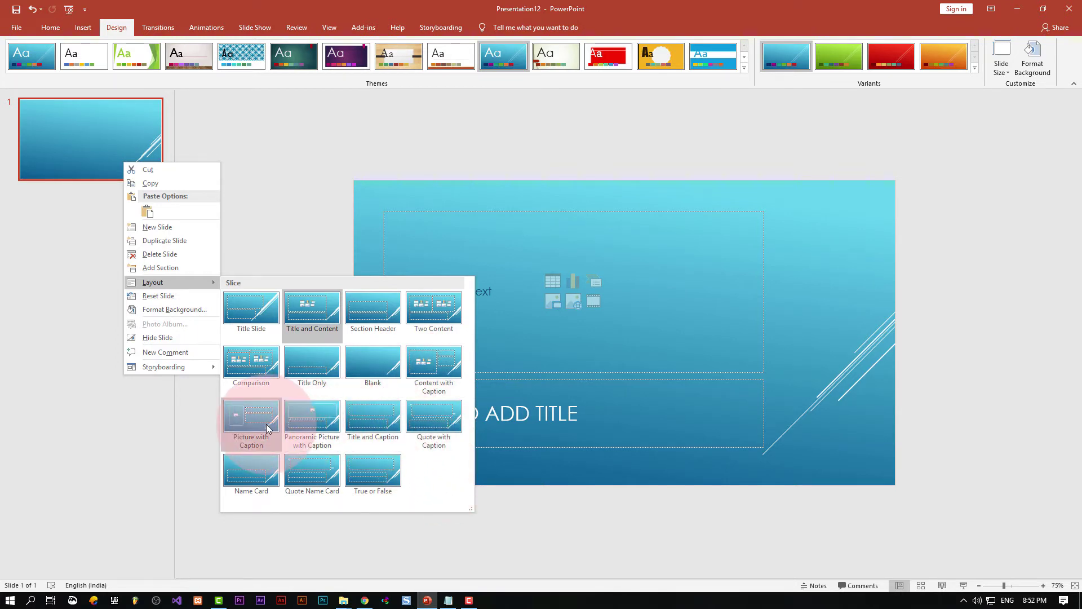
pyautogui.click(330, 27)
pyautogui.click(145, 61)
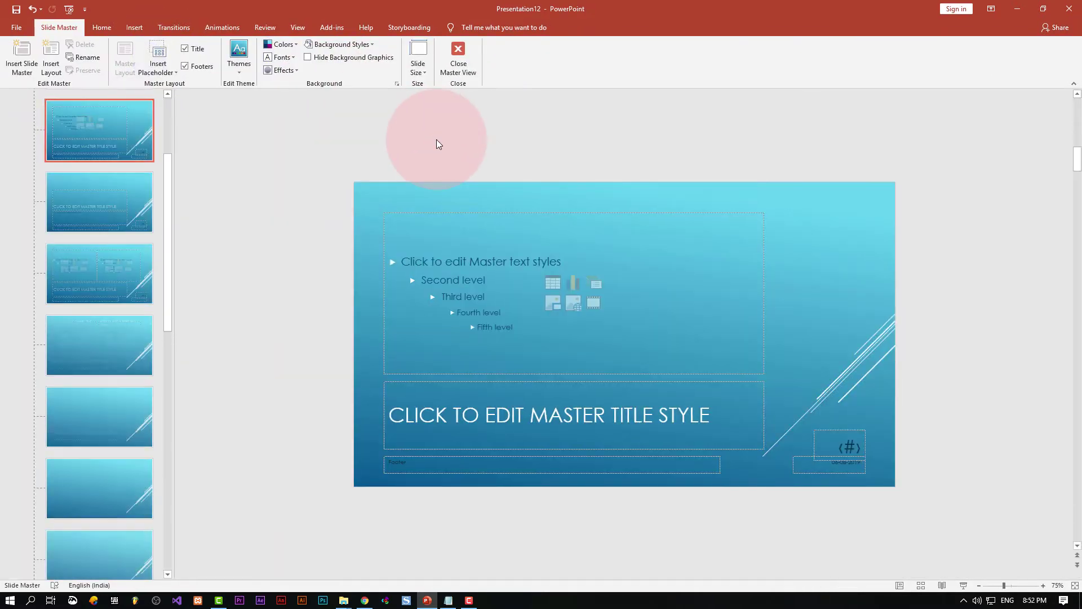
pyautogui.scroll(-5, 97, 348)
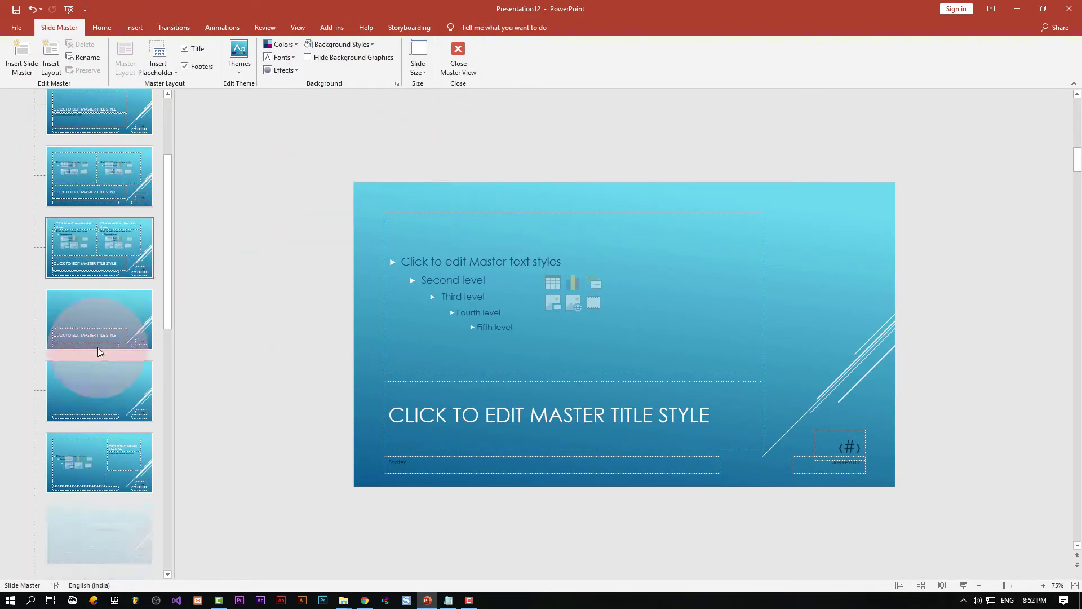
pyautogui.click(137, 302)
pyautogui.click(133, 369)
pyautogui.click(133, 442)
pyautogui.click(120, 505)
pyautogui.scroll(-2, 120, 447)
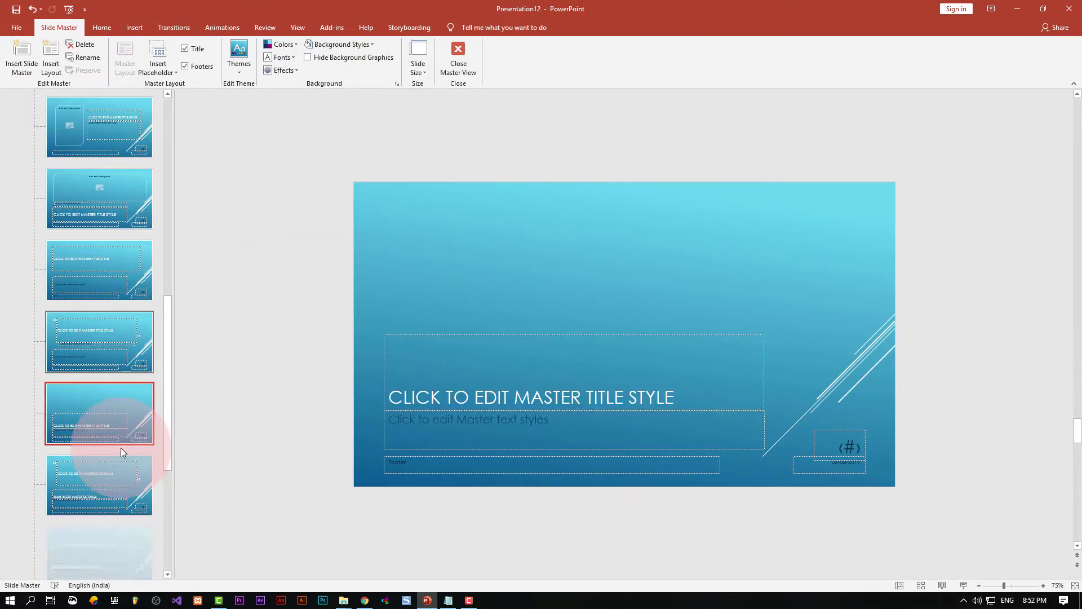
pyautogui.scroll(-3, 121, 448)
pyautogui.click(107, 446)
pyautogui.click(98, 248)
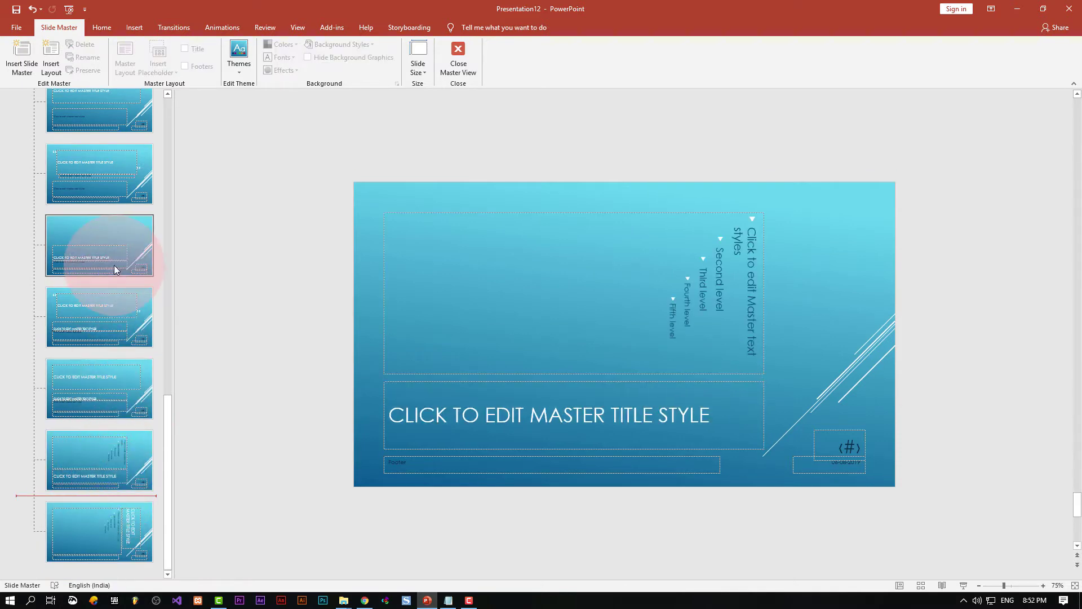
pyautogui.click(104, 171)
pyautogui.scroll(5, 110, 211)
pyautogui.scroll(5, 113, 239)
pyautogui.click(133, 122)
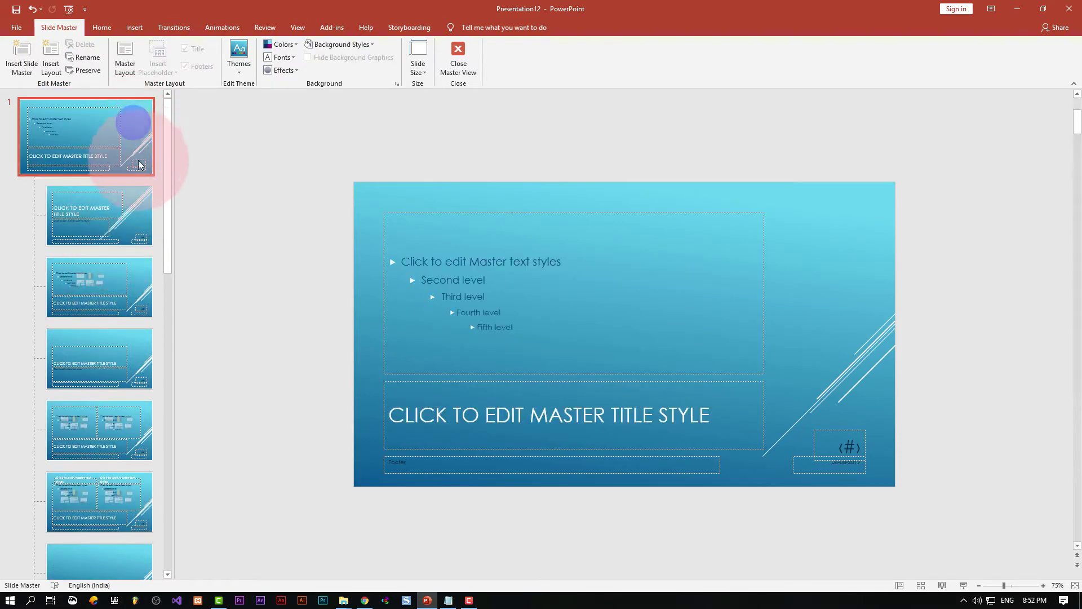
pyautogui.click(125, 198)
pyautogui.click(122, 161)
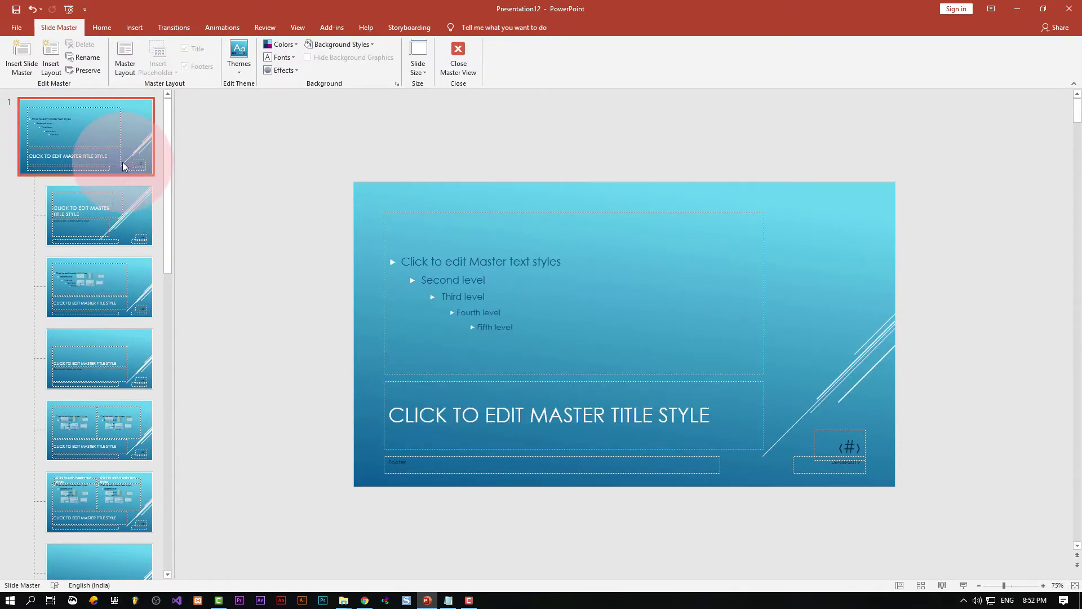
pyautogui.click(17, 27)
pyautogui.click(44, 27)
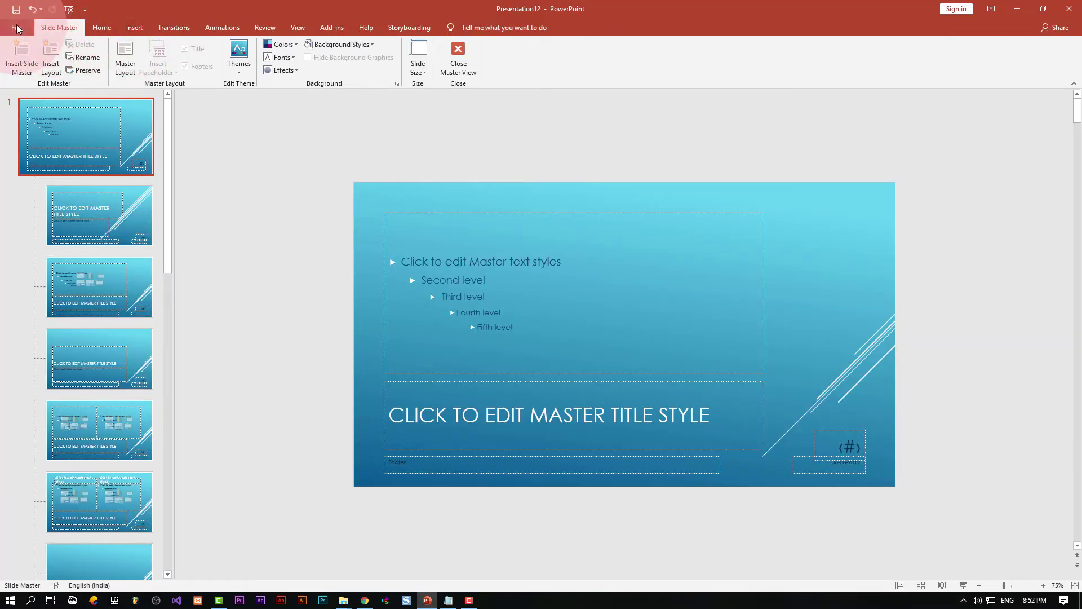
pyautogui.click(17, 27)
pyautogui.click(17, 27)
pyautogui.click(455, 63)
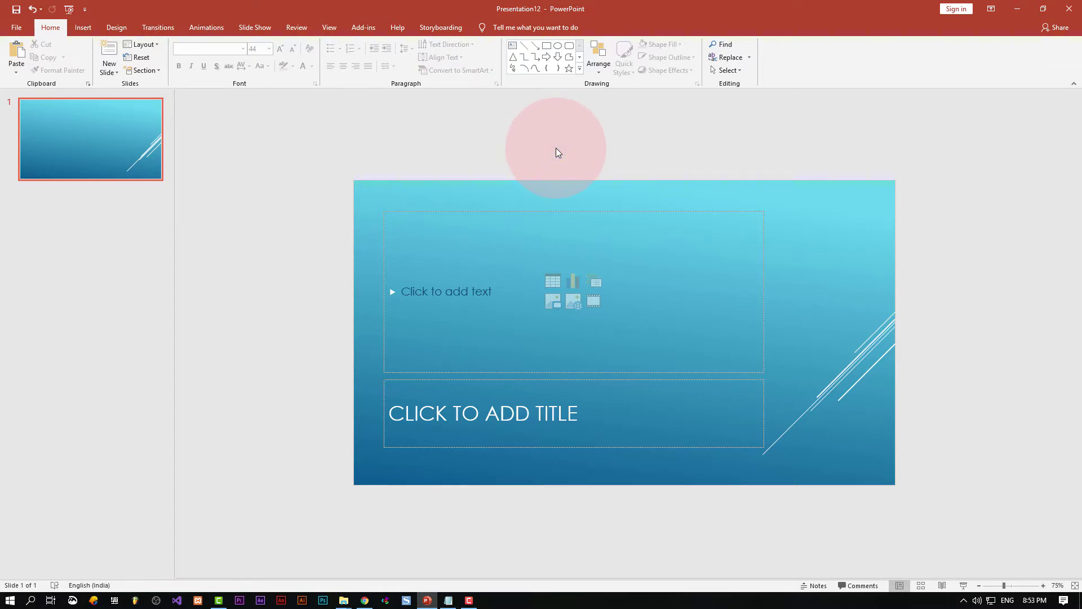
# Delete the content and title placeholders, leaving only the Ion gradient and diagonal lines
pyautogui.click(605, 213)
pyautogui.press('Delete')
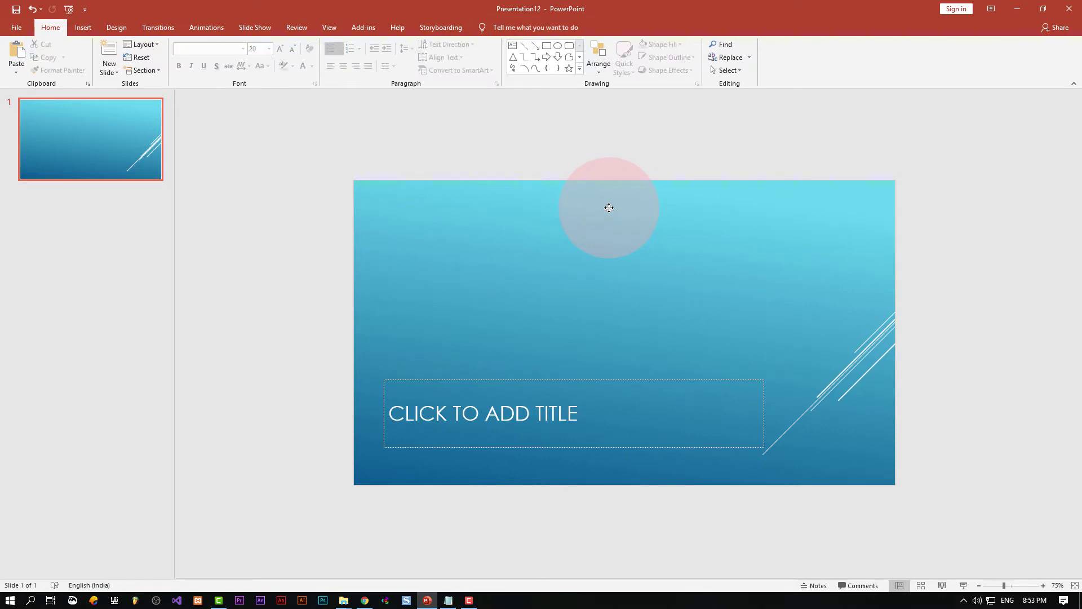
pyautogui.click(692, 378)
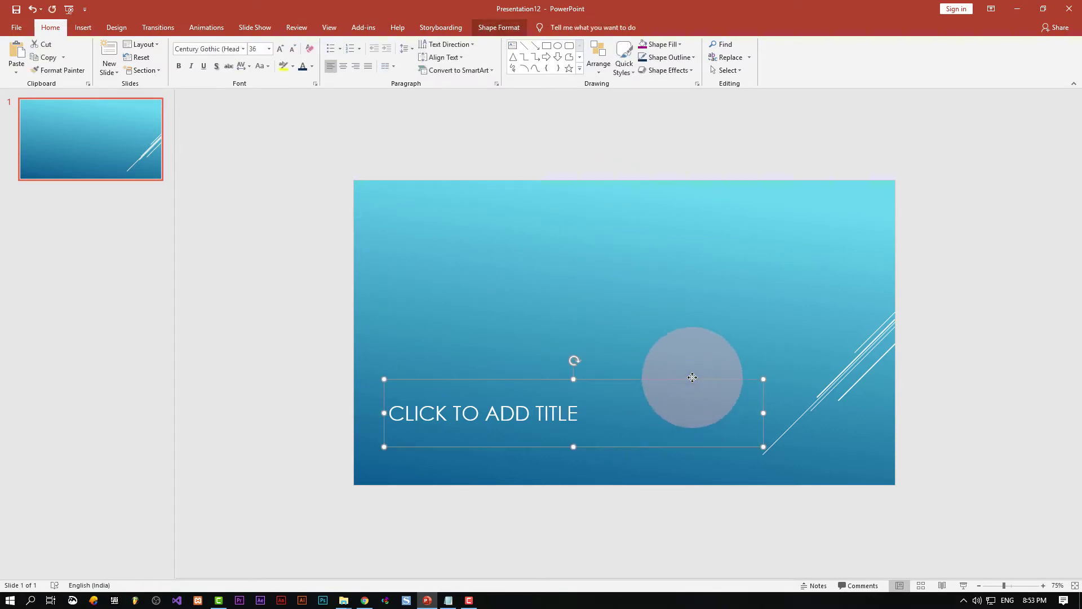
pyautogui.press('Delete')
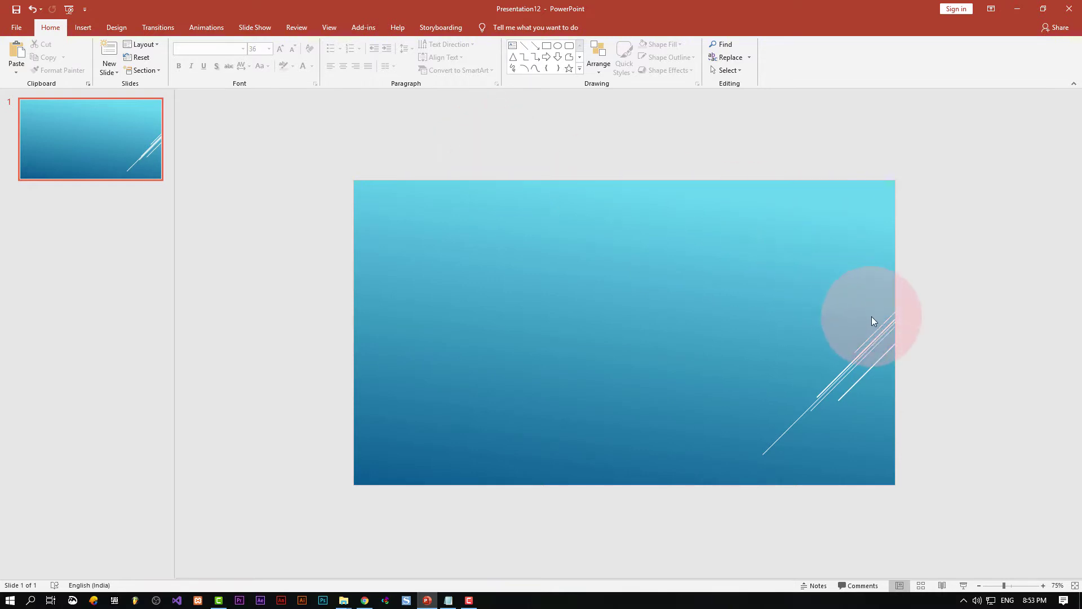
pyautogui.moveTo(812, 334); pyautogui.dragTo(921, 387)
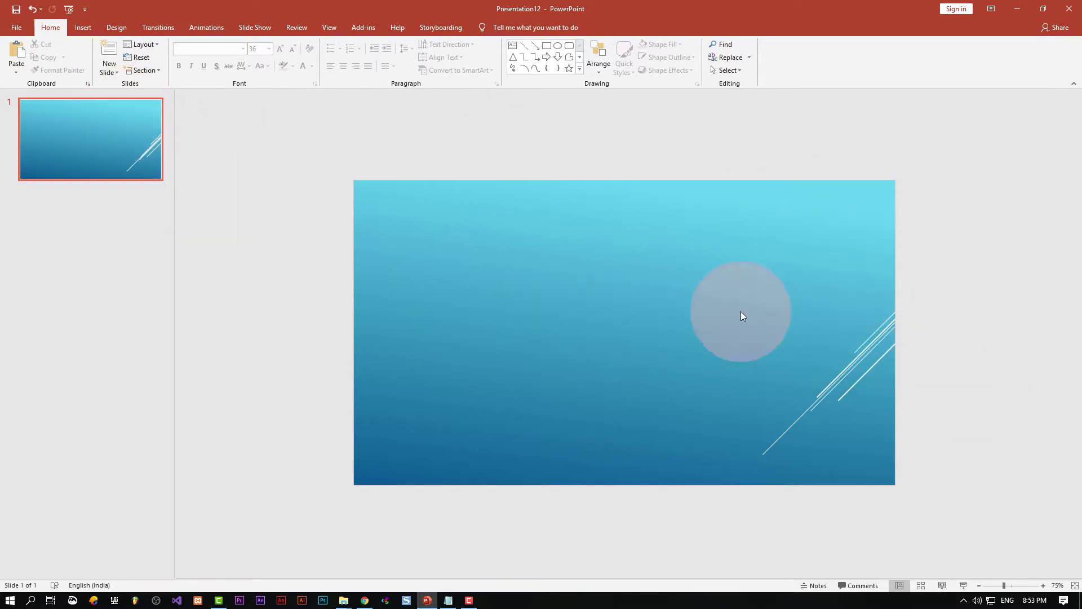
# Create a new blank presentation and dismiss the Design Ideas pane
pyautogui.click(18, 27)
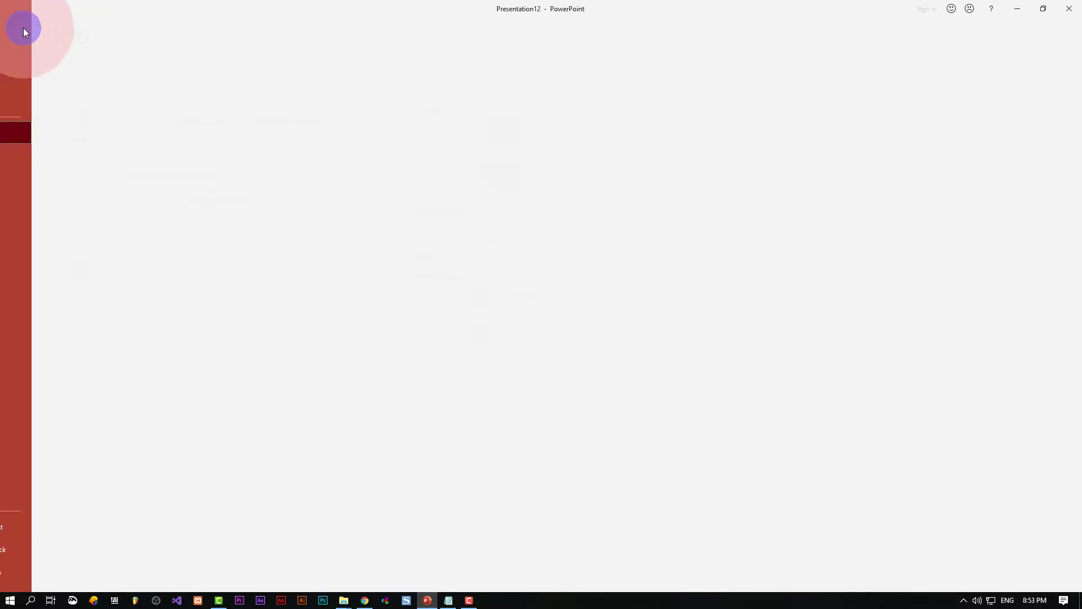
pyautogui.click(40, 59)
pyautogui.click(44, 79)
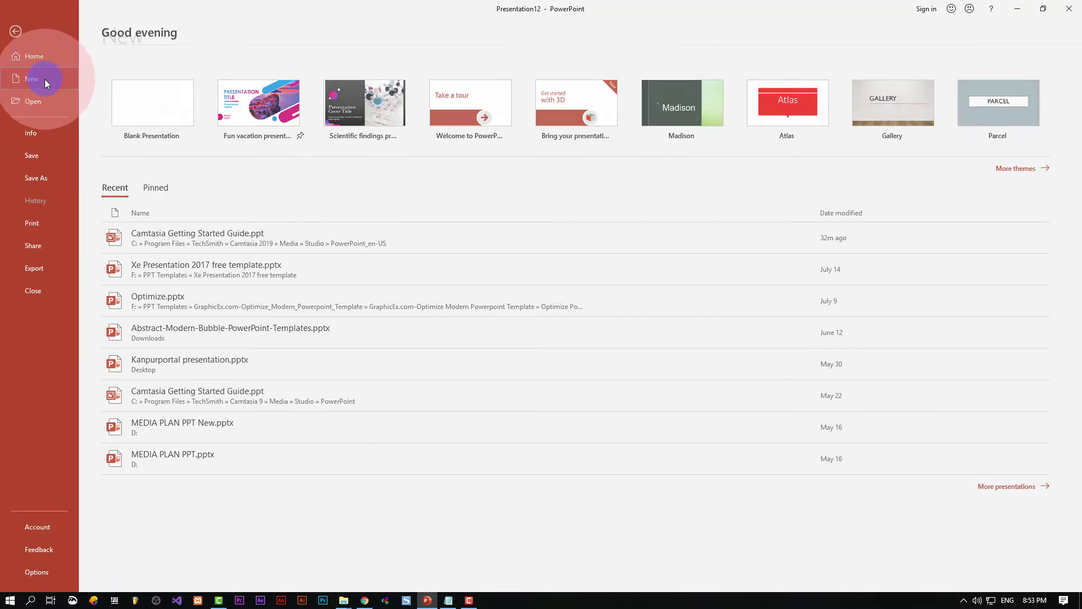
pyautogui.click(158, 121)
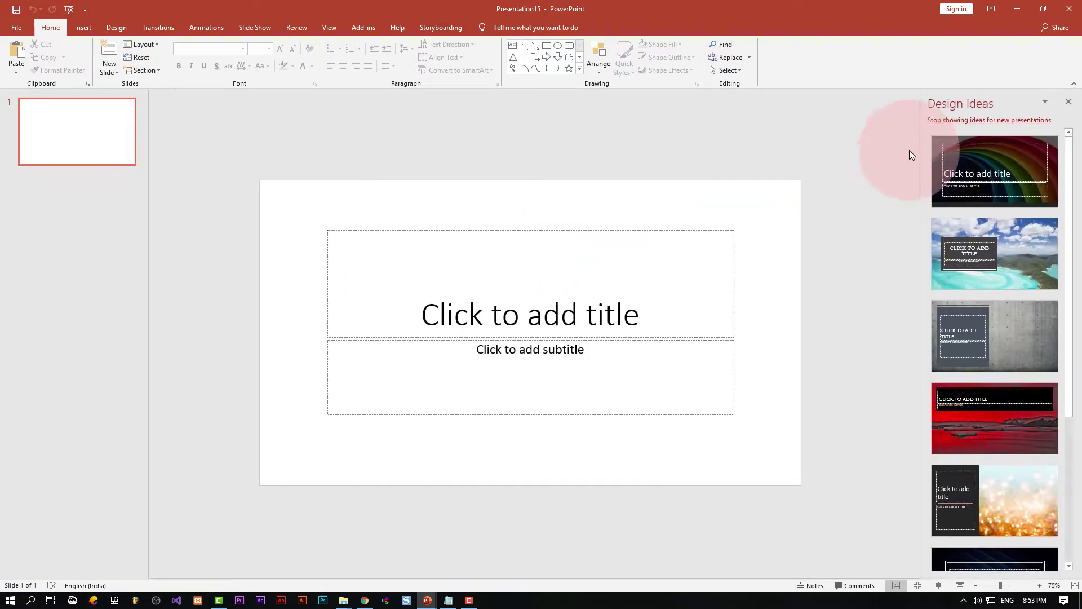
pyautogui.click(1056, 103)
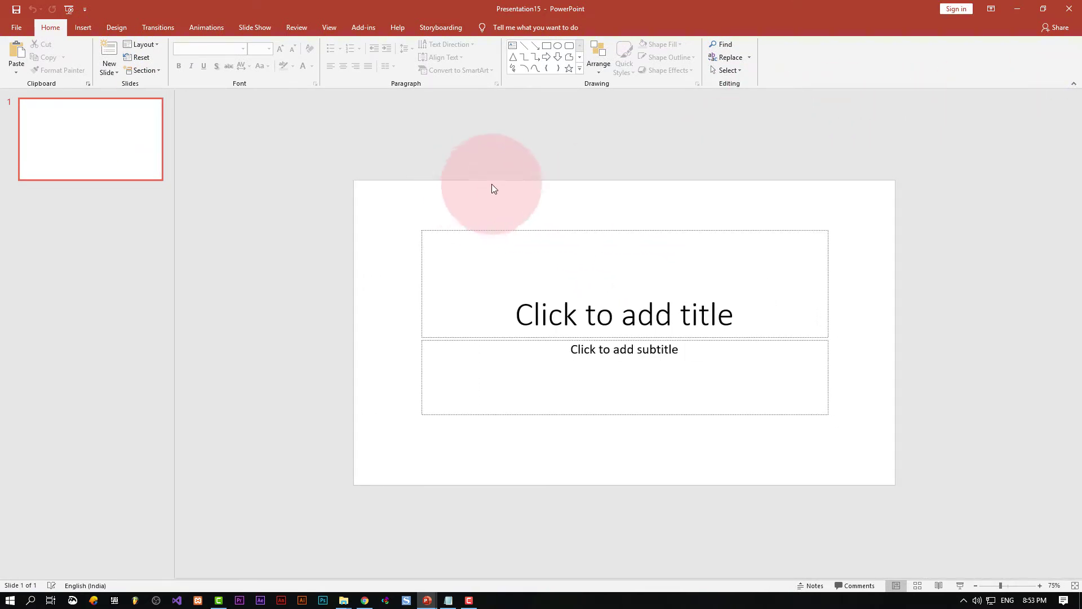
# Delete the title and subtitle placeholders, leaving an empty white slide
pyautogui.click(590, 283)
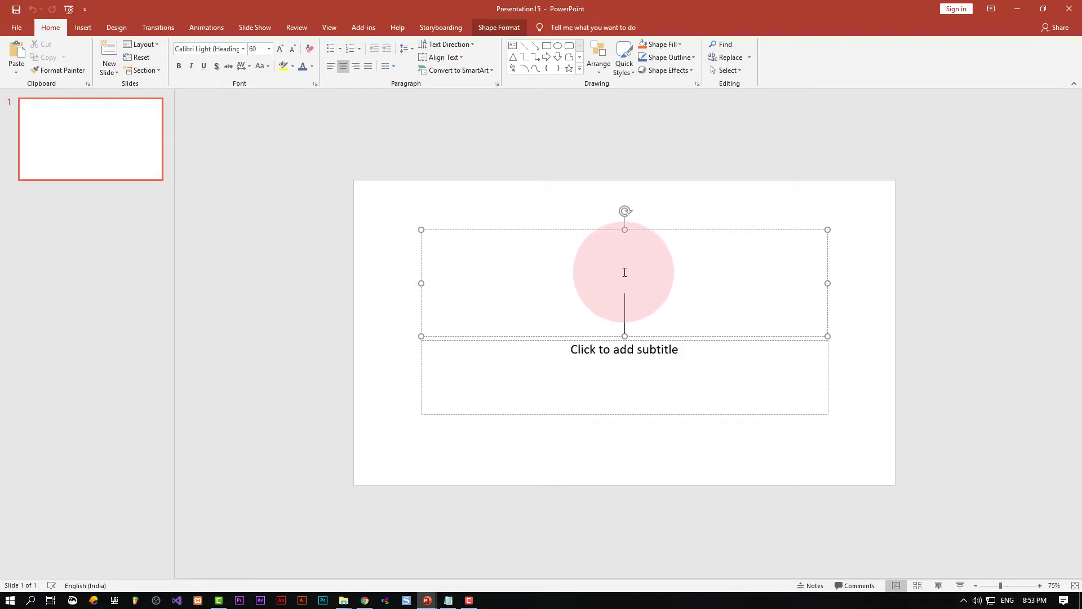
pyautogui.click(644, 225)
pyautogui.click(644, 231)
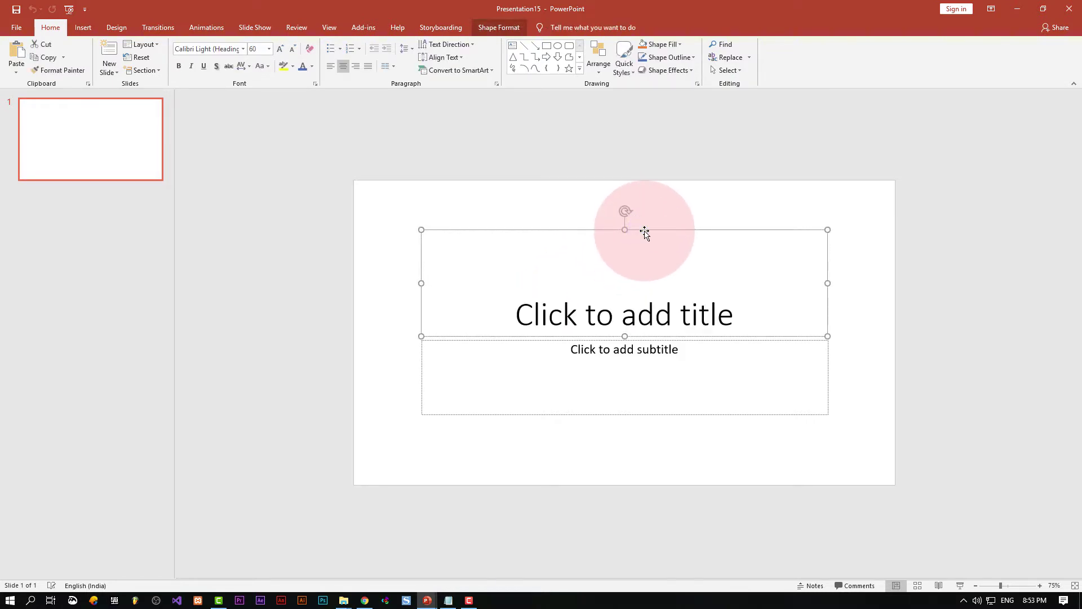
pyautogui.press('Delete')
pyautogui.click(660, 341)
pyautogui.press('Delete')
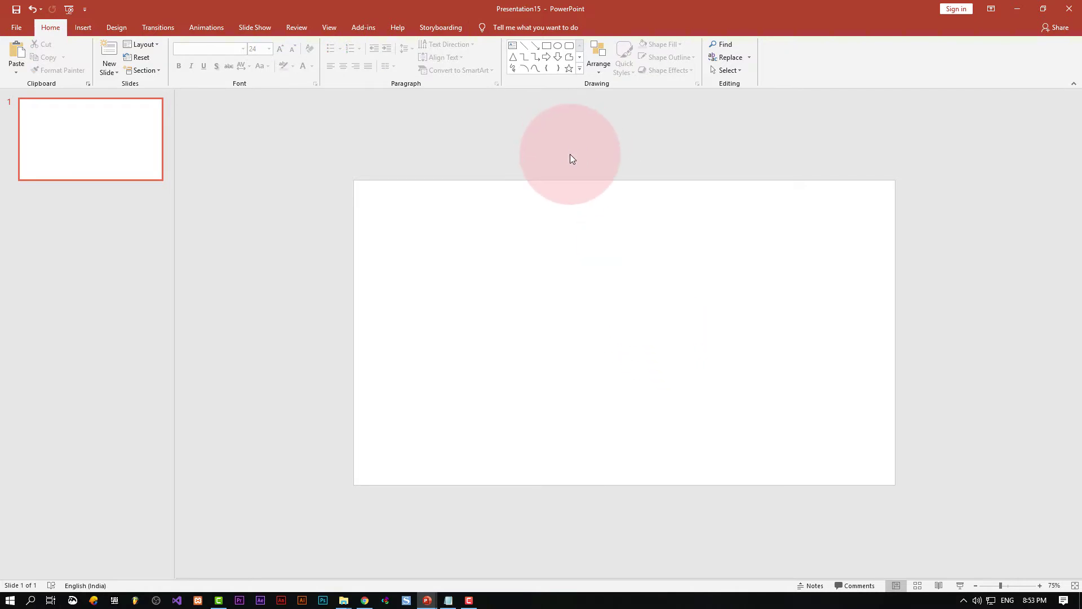
# In Chrome, compare the Pexels Design, Technology and meeting tabs, ending on the 471 meeting photos
pyautogui.click(372, 602)
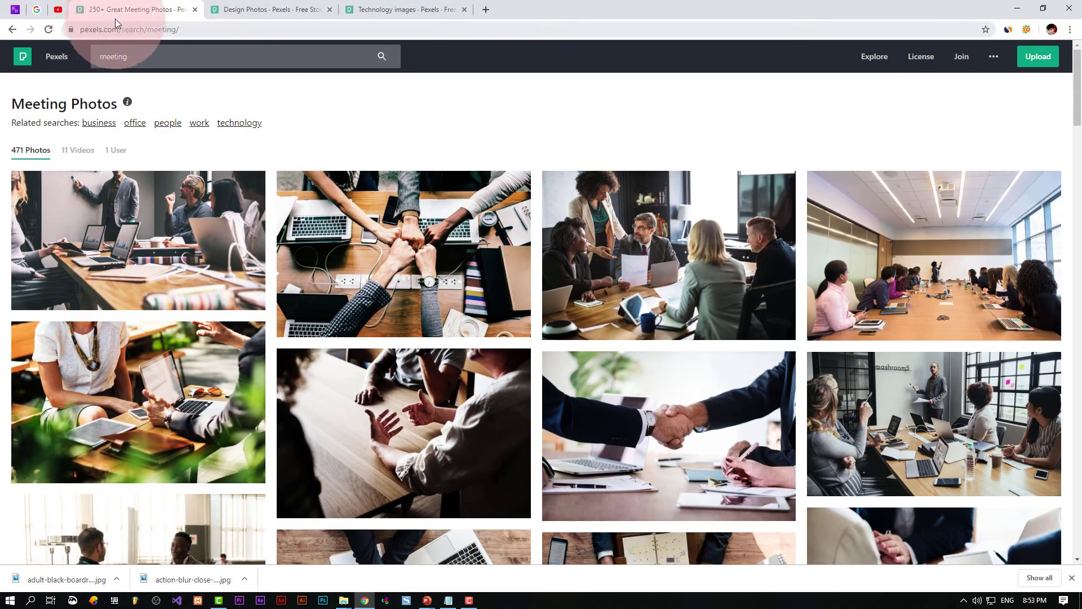
pyautogui.click(256, 8)
pyautogui.click(375, 8)
pyautogui.click(262, 6)
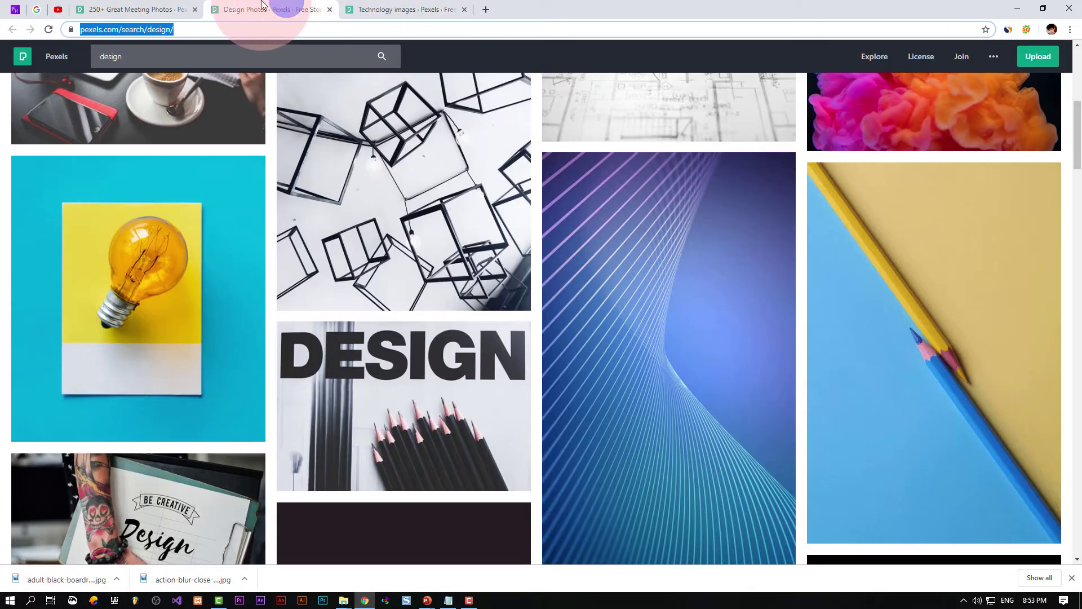
pyautogui.click(183, 5)
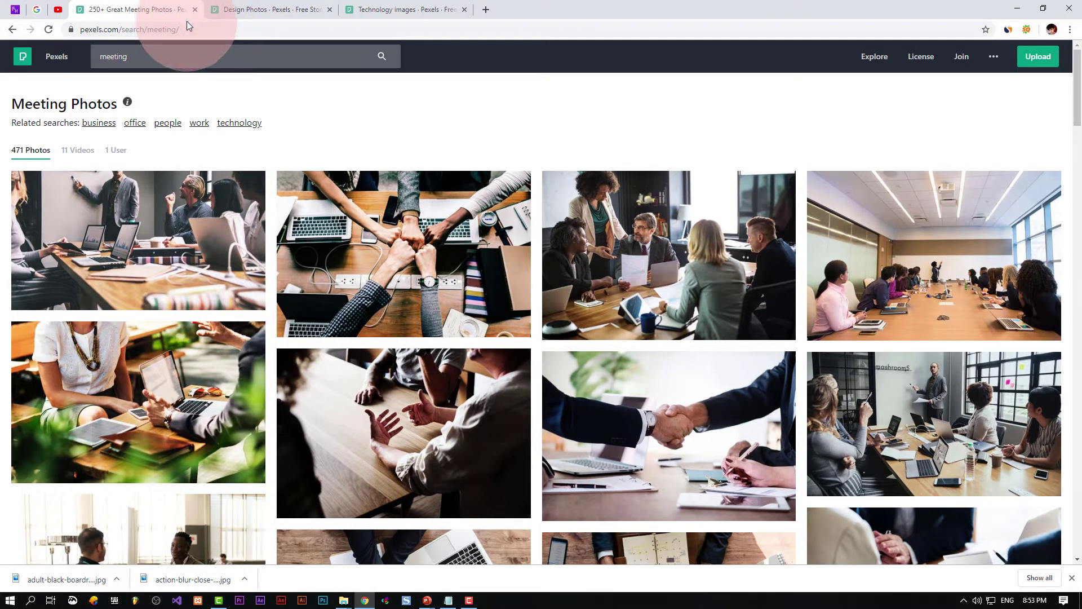
pyautogui.click(252, 9)
pyautogui.click(138, 9)
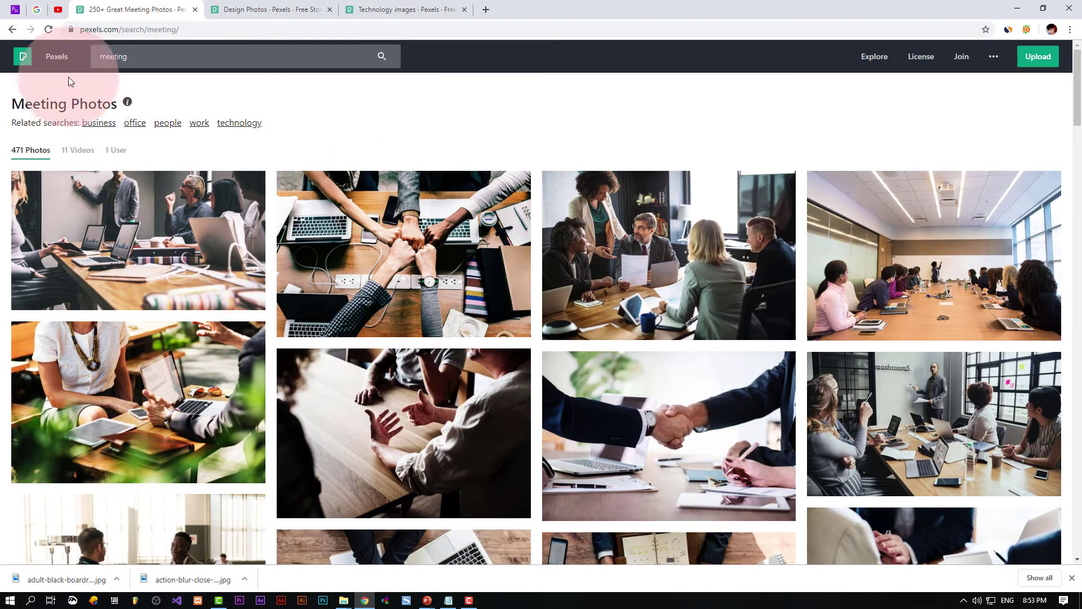
pyautogui.click(343, 599)
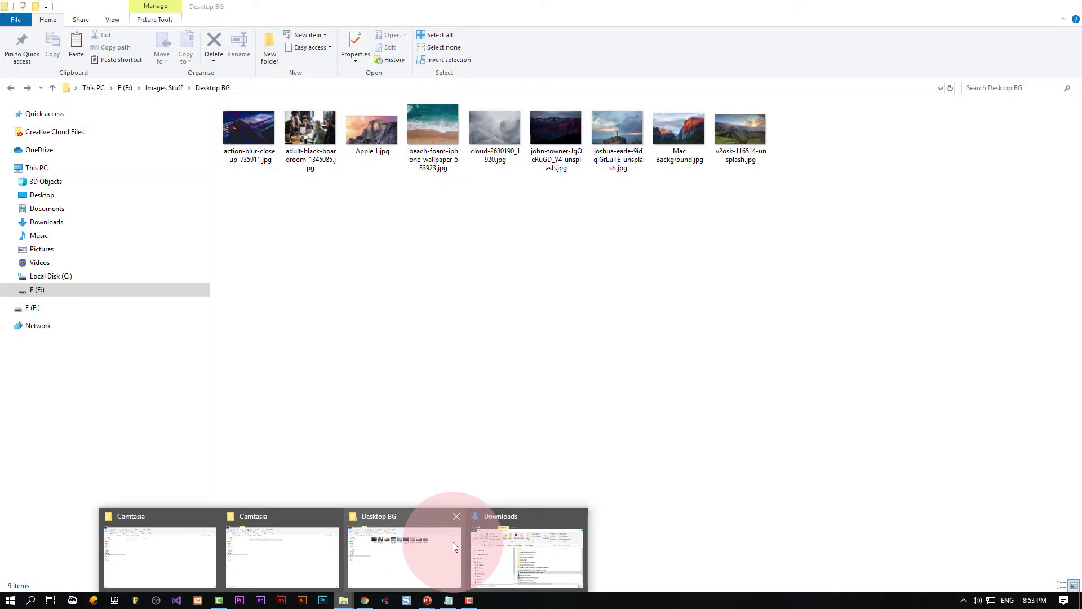
# Drag the joshua-earle mountain photo from the Desktop BG folder onto the PowerPoint slide
pyautogui.click(451, 543)
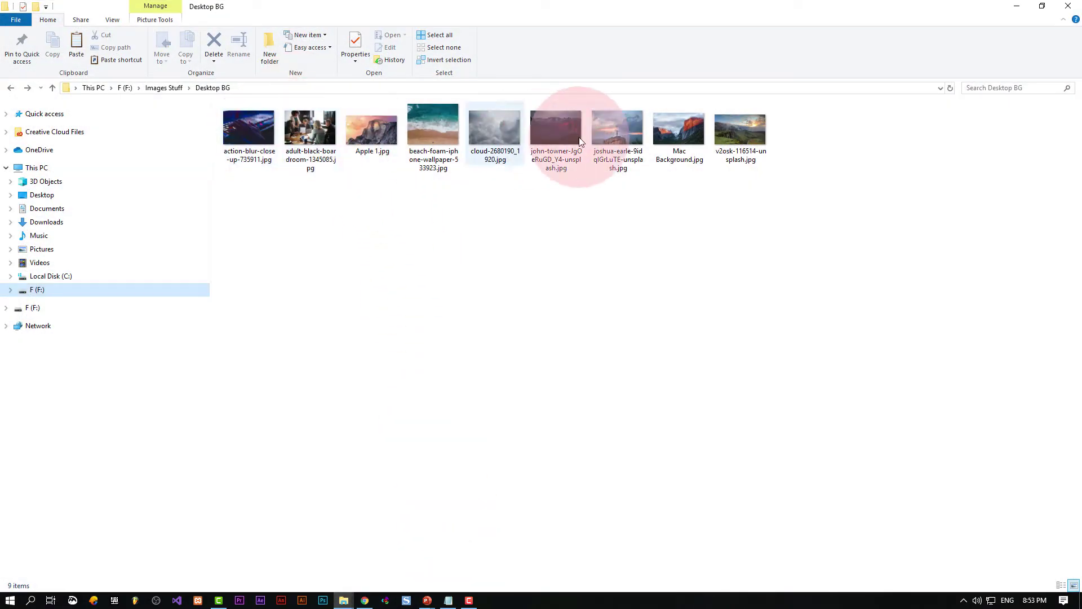
pyautogui.click(621, 141)
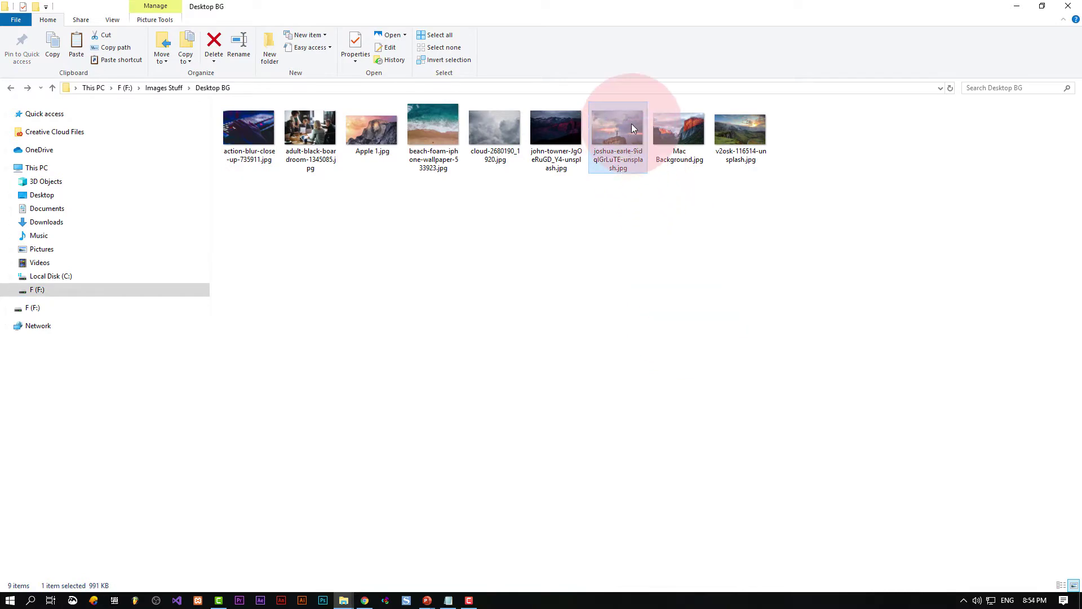
pyautogui.moveTo(632, 124)
pyautogui.mouseDown()
pyautogui.moveTo(432, 603)
pyautogui.moveTo(518, 289)
pyautogui.moveTo(495, 295)
pyautogui.mouseUp()
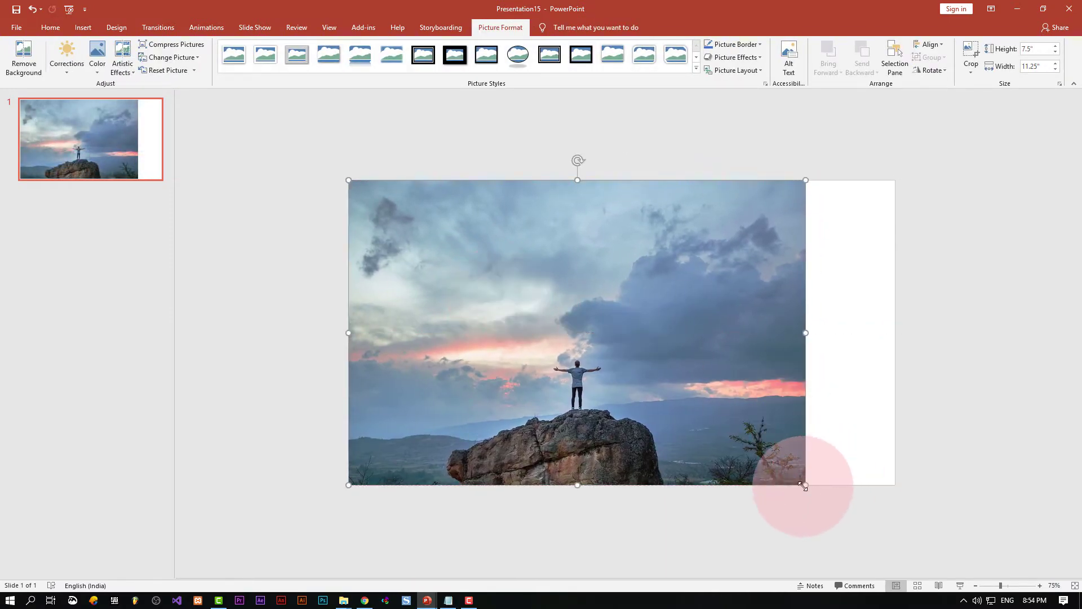
# Enlarge the mountain photo to about 8.97" by 13.46" to fill the slide, checking it in slideshow preview
pyautogui.moveTo(804, 483); pyautogui.dragTo(891, 529)
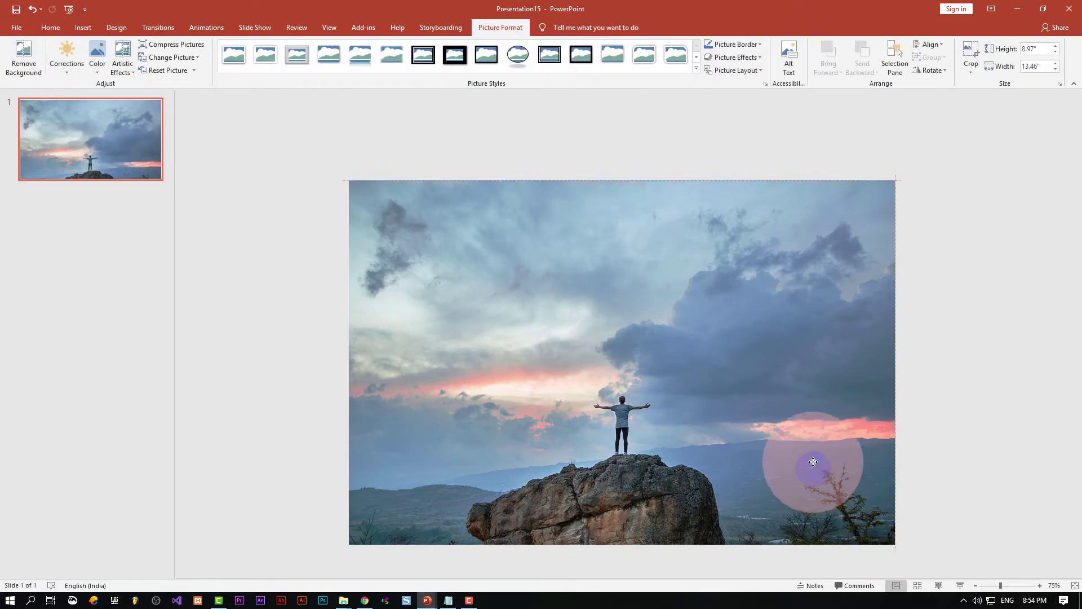
pyautogui.click(931, 394)
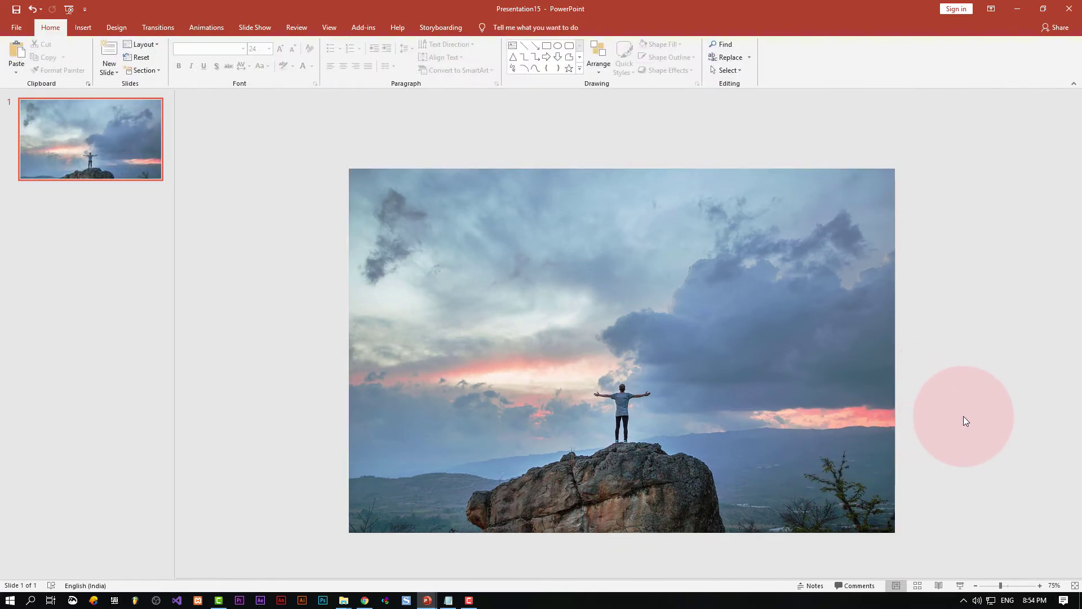
pyautogui.press('F5')
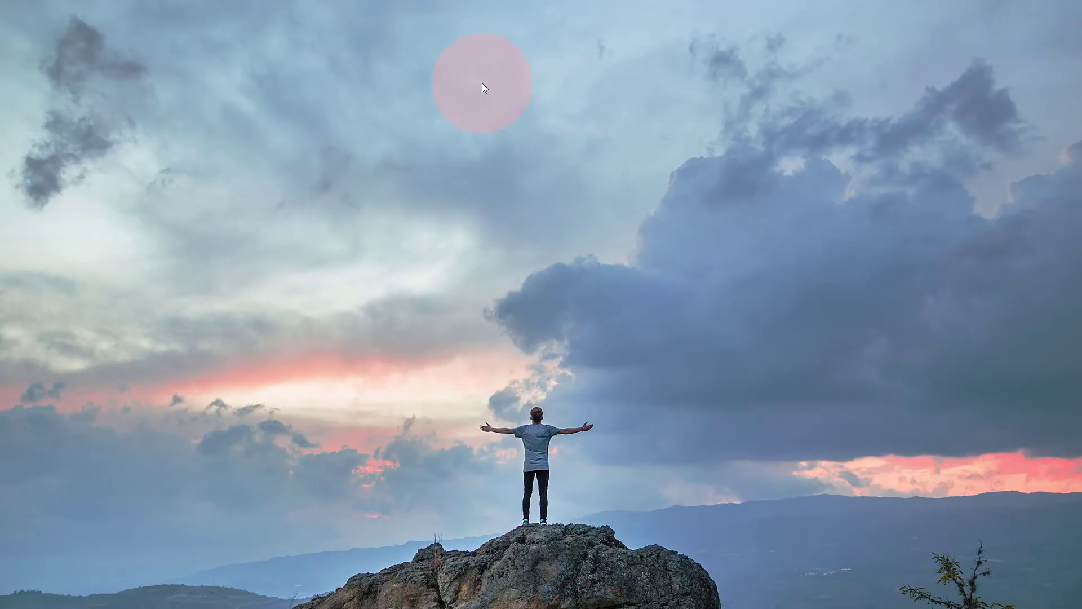
pyautogui.press('Escape')
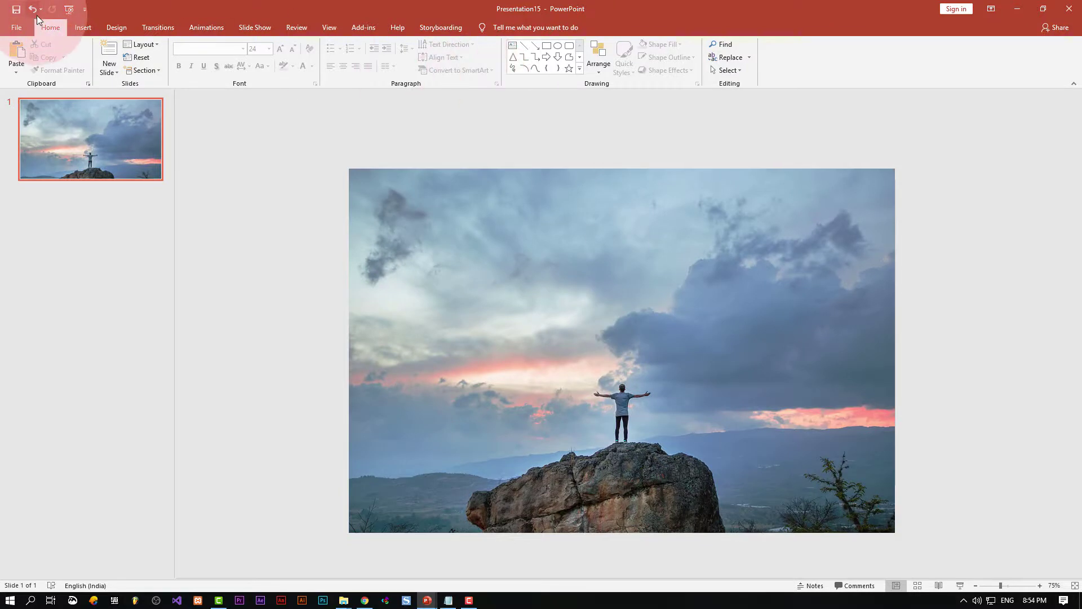
pyautogui.click(83, 27)
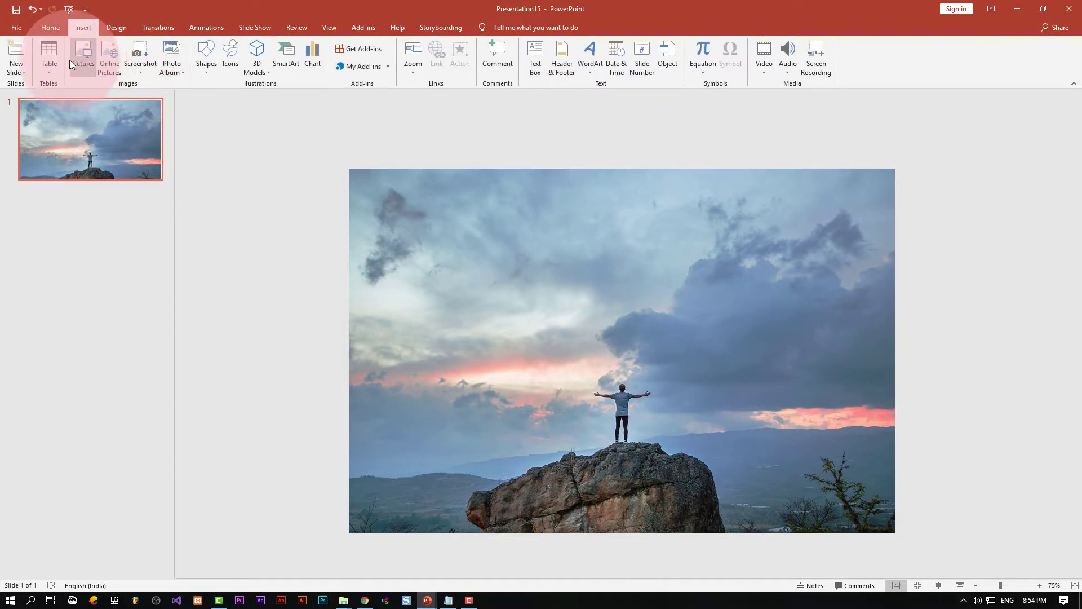
pyautogui.moveTo(401, 191); pyautogui.dragTo(409, 203)
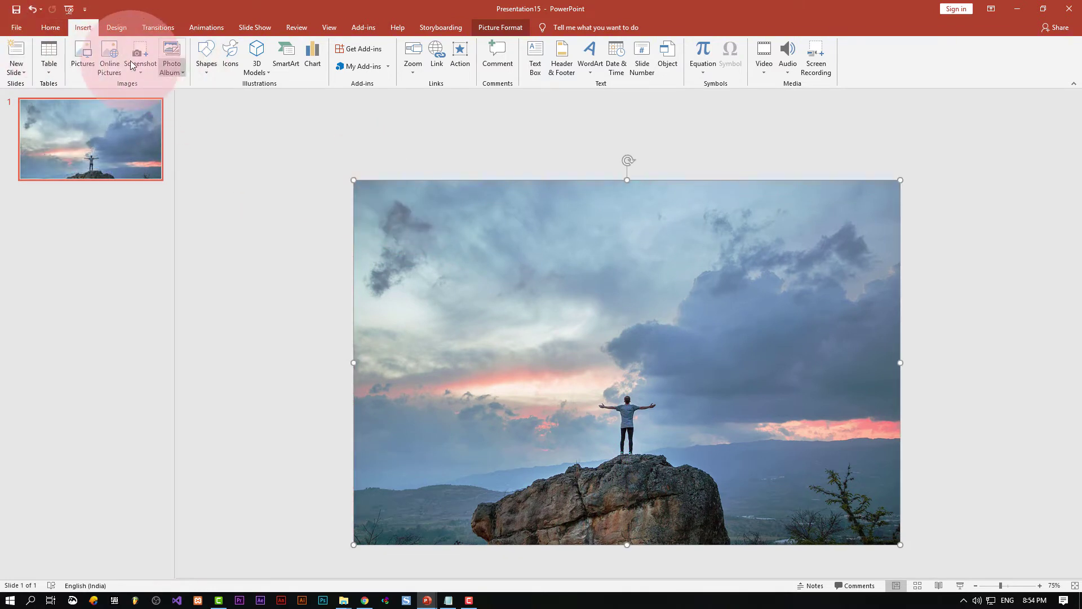
# Draw a rectangle covering most of the photo, about 7.5" by 13.47"
pyautogui.click(206, 57)
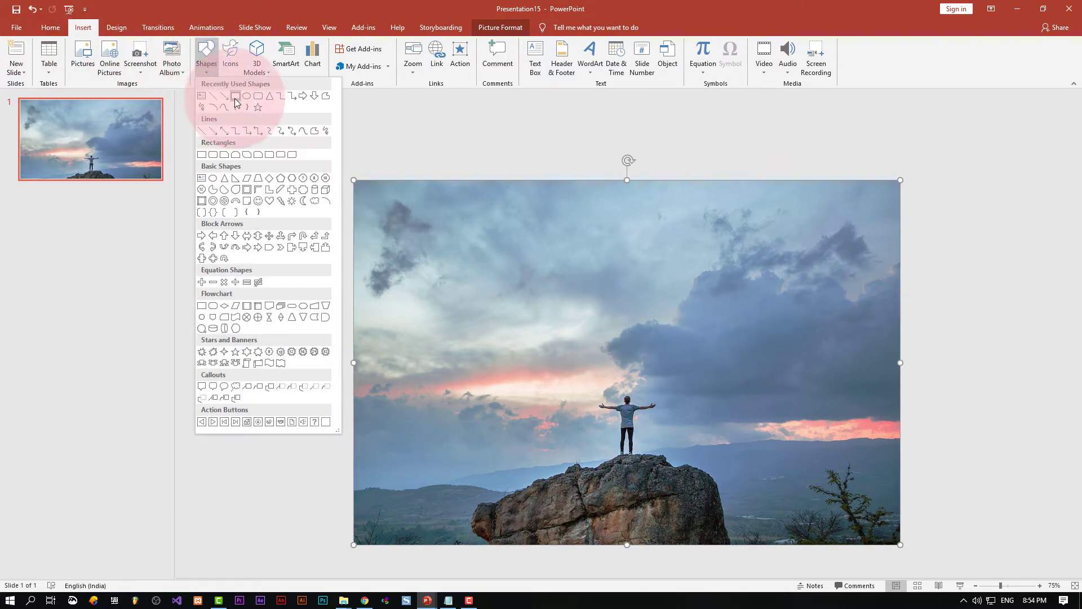
pyautogui.click(236, 99)
pyautogui.moveTo(354, 179); pyautogui.dragTo(909, 418)
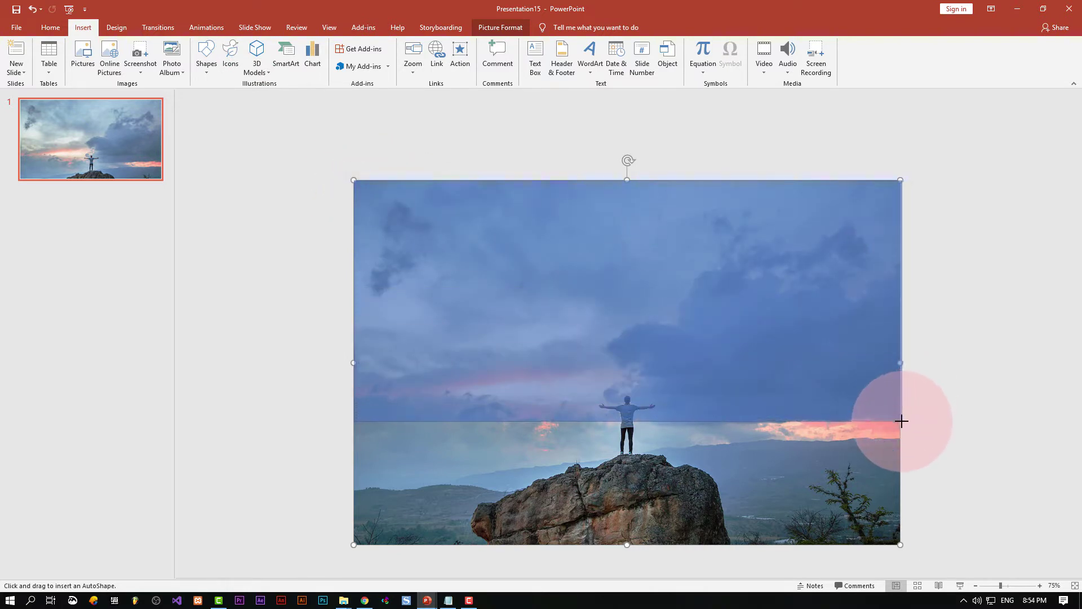
pyautogui.moveTo(908, 418); pyautogui.dragTo(900, 486)
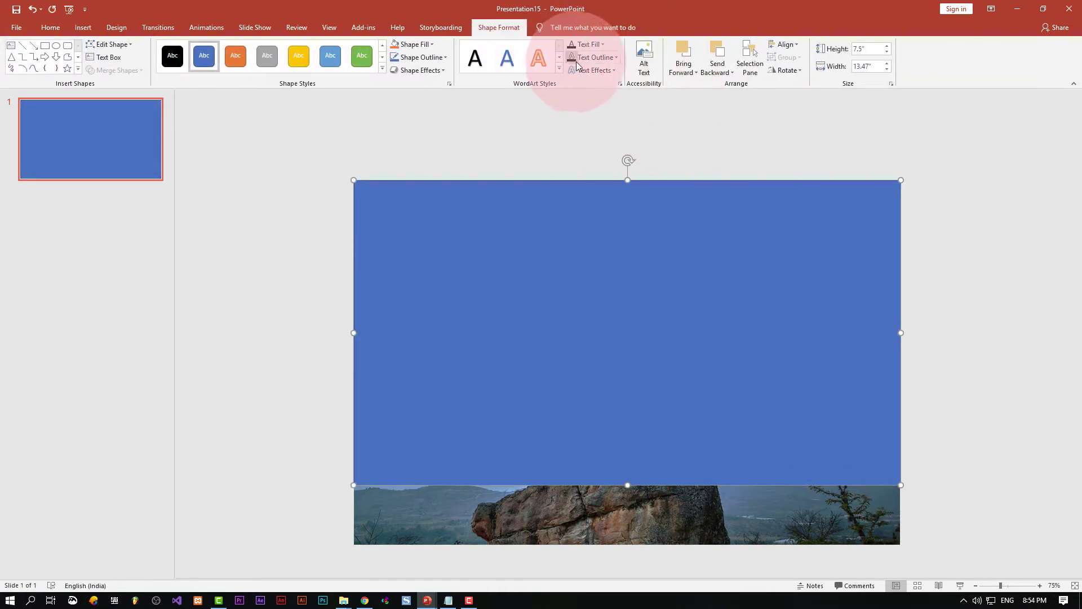
# Fill the rectangle with the light From Center gradient
pyautogui.click(419, 45)
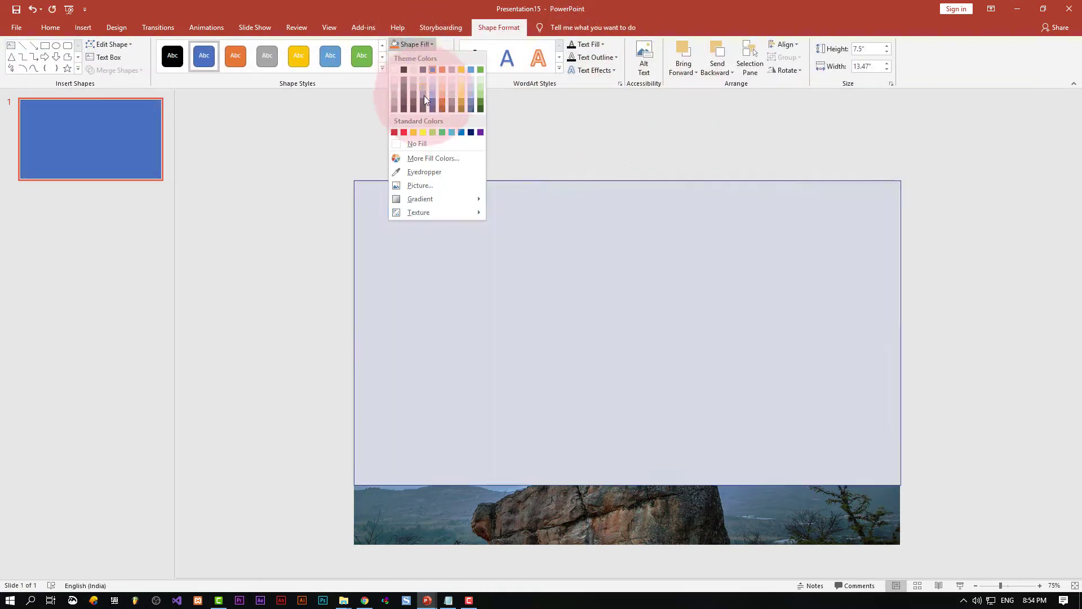
pyautogui.click(432, 199)
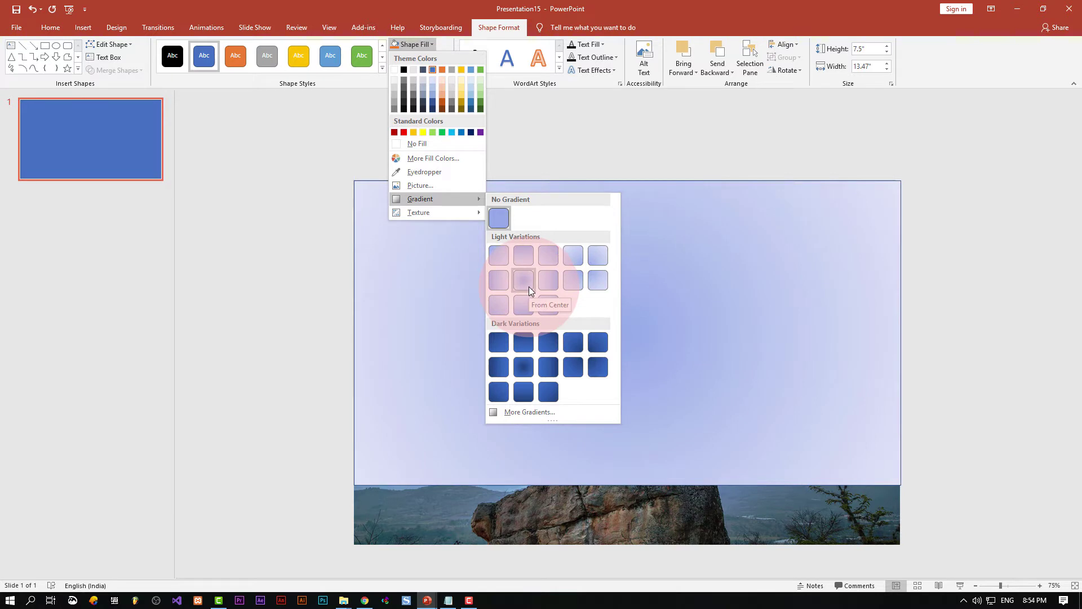
pyautogui.click(523, 282)
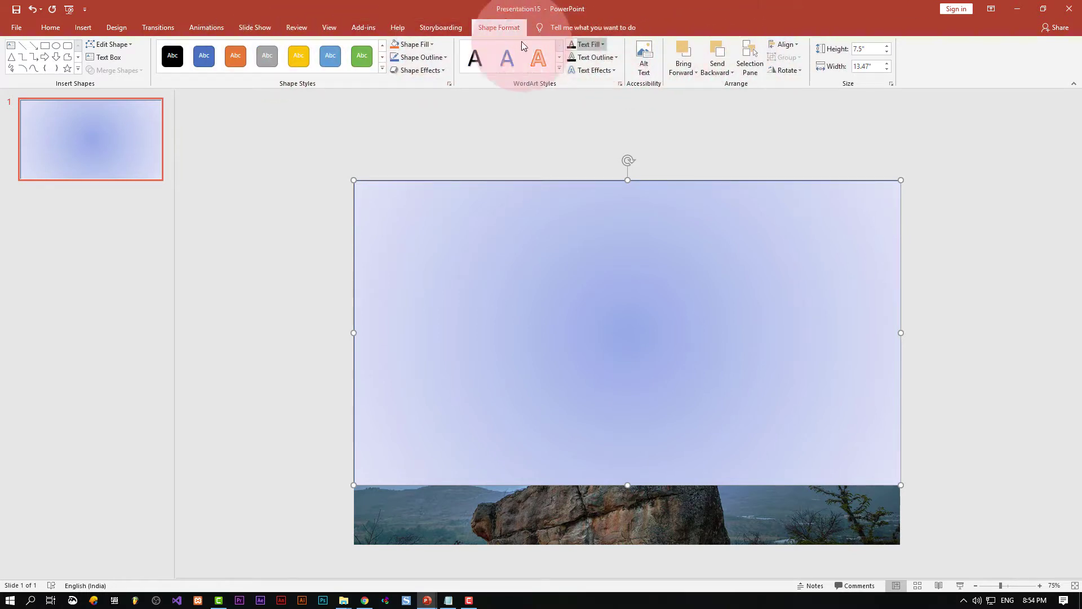
pyautogui.click(431, 45)
# Give the rectangle a solid black fill at 24% transparency, then move the photo slightly higher
pyautogui.click(431, 46)
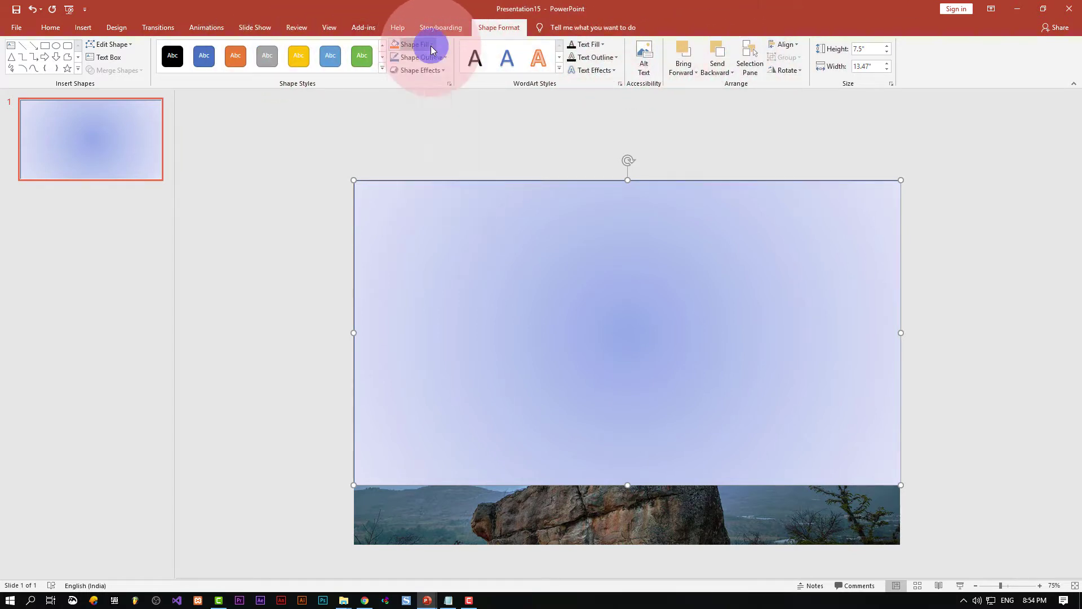
pyautogui.click(449, 84)
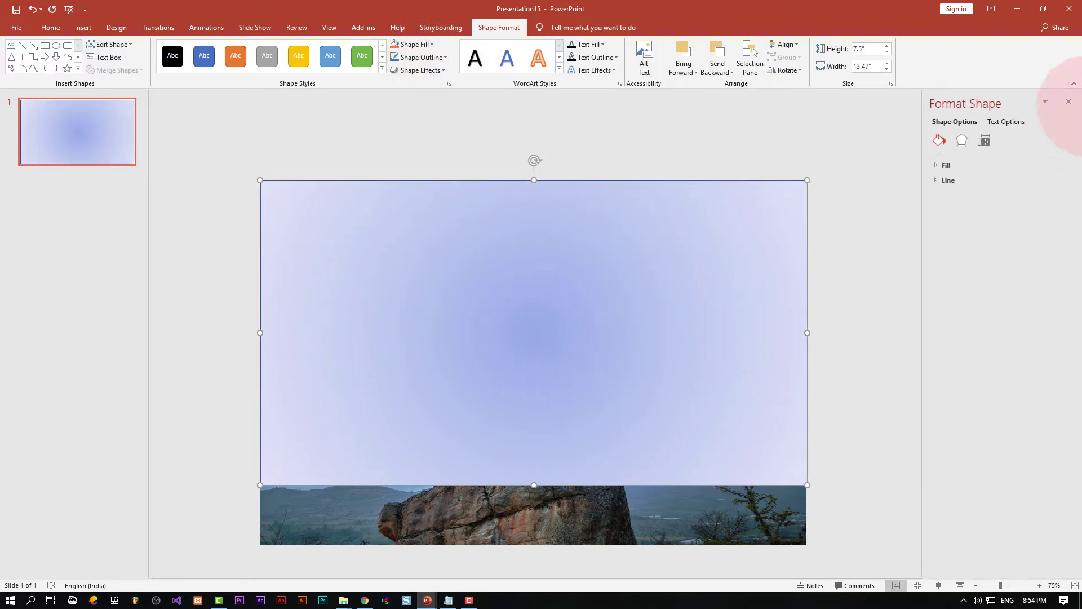
pyautogui.click(939, 161)
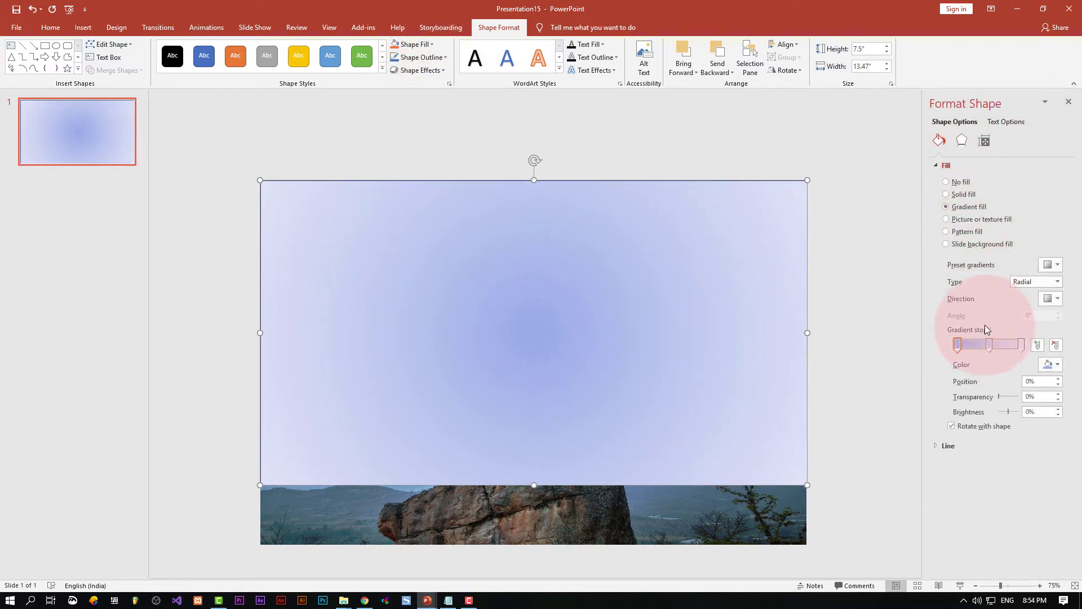
pyautogui.moveTo(999, 401); pyautogui.dragTo(1043, 397)
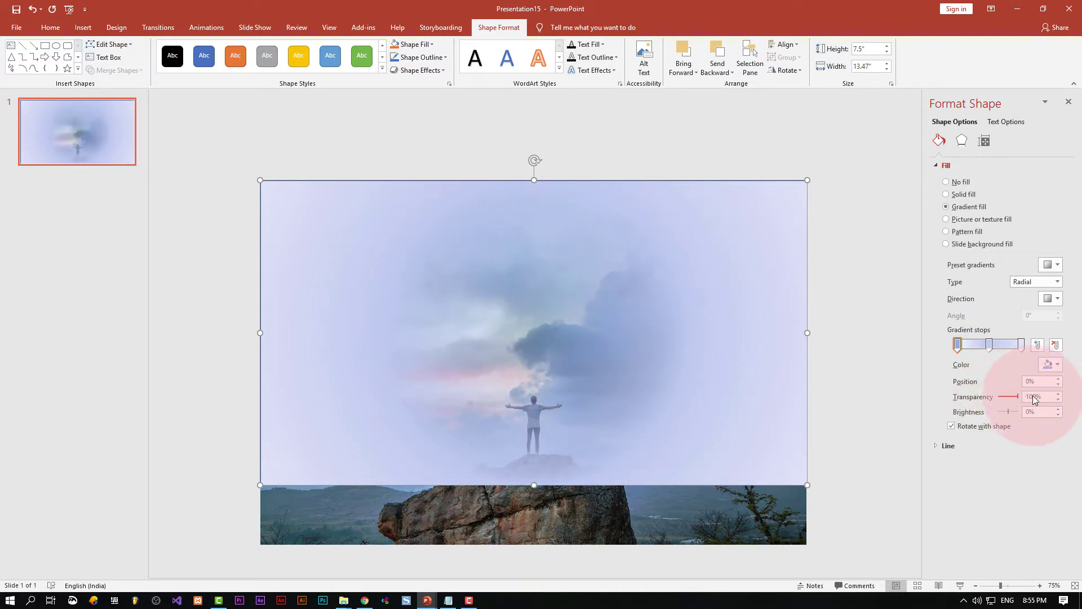
pyautogui.click(952, 194)
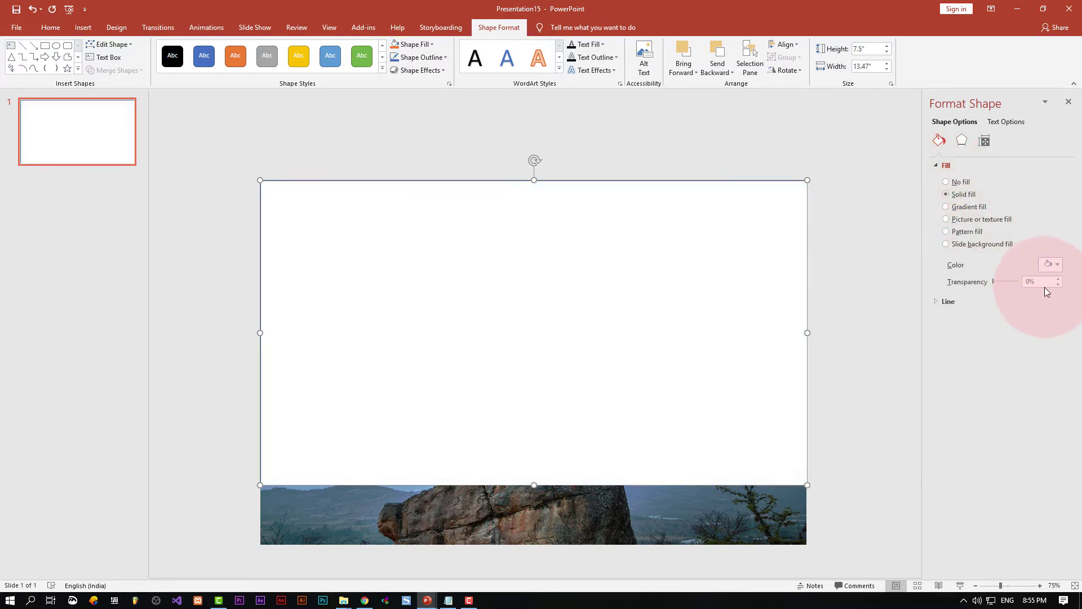
pyautogui.click(1048, 265)
pyautogui.click(1001, 293)
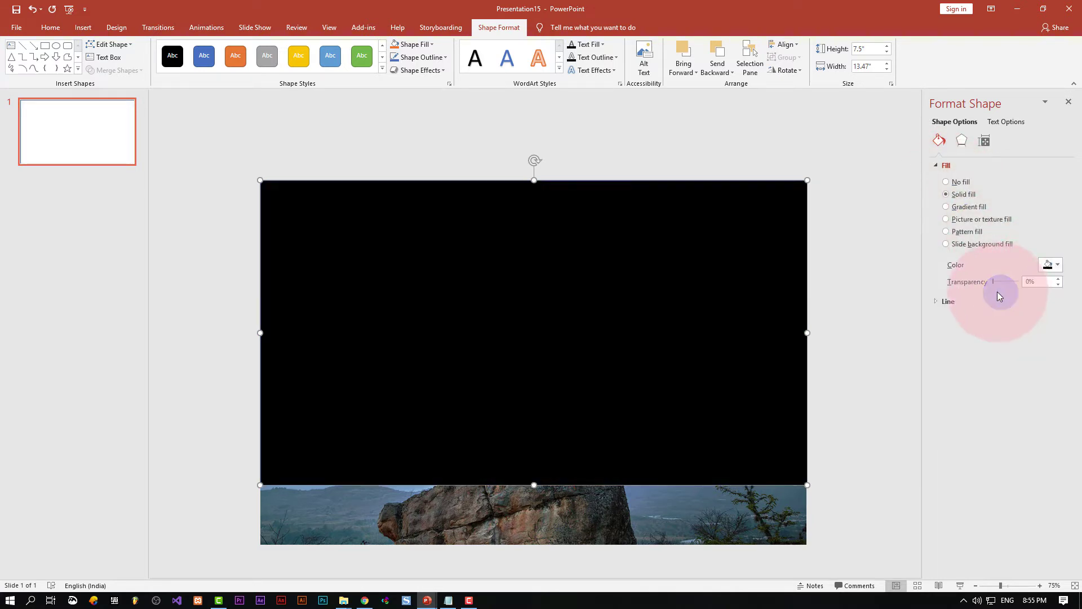
pyautogui.click(1013, 281)
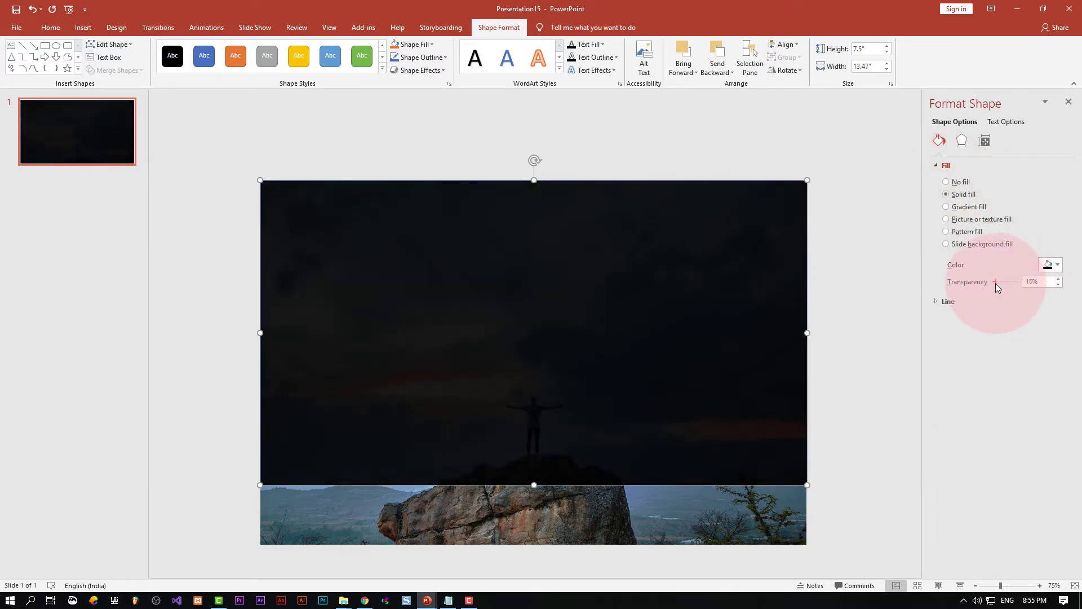
pyautogui.moveTo(996, 281)
pyautogui.mouseDown()
pyautogui.moveTo(1009, 281)
pyautogui.moveTo(999, 278)
pyautogui.mouseUp()
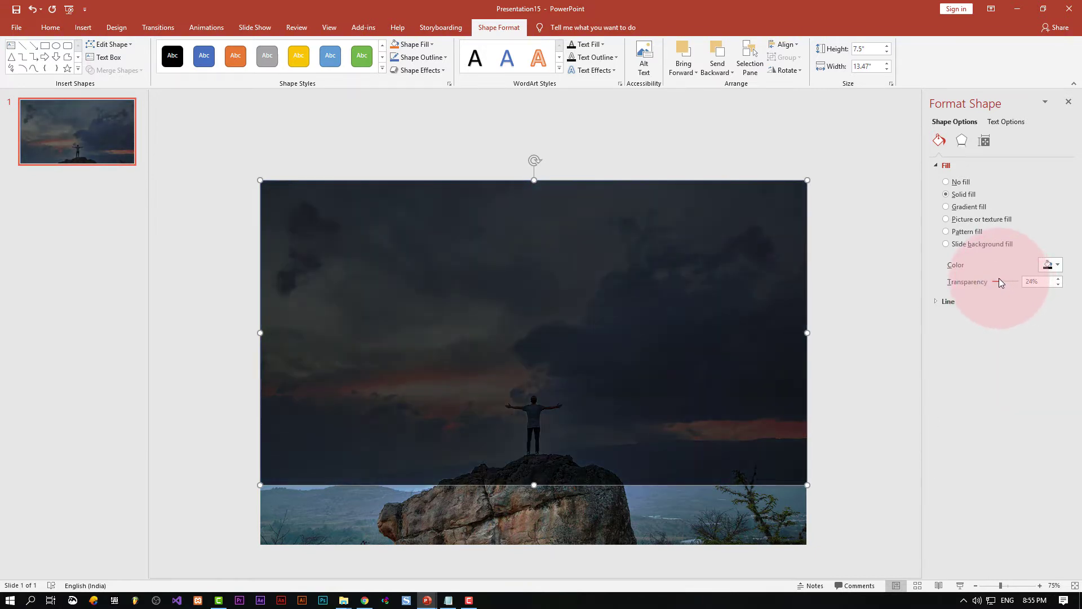
pyautogui.click(596, 497)
pyautogui.moveTo(596, 497); pyautogui.dragTo(603, 480)
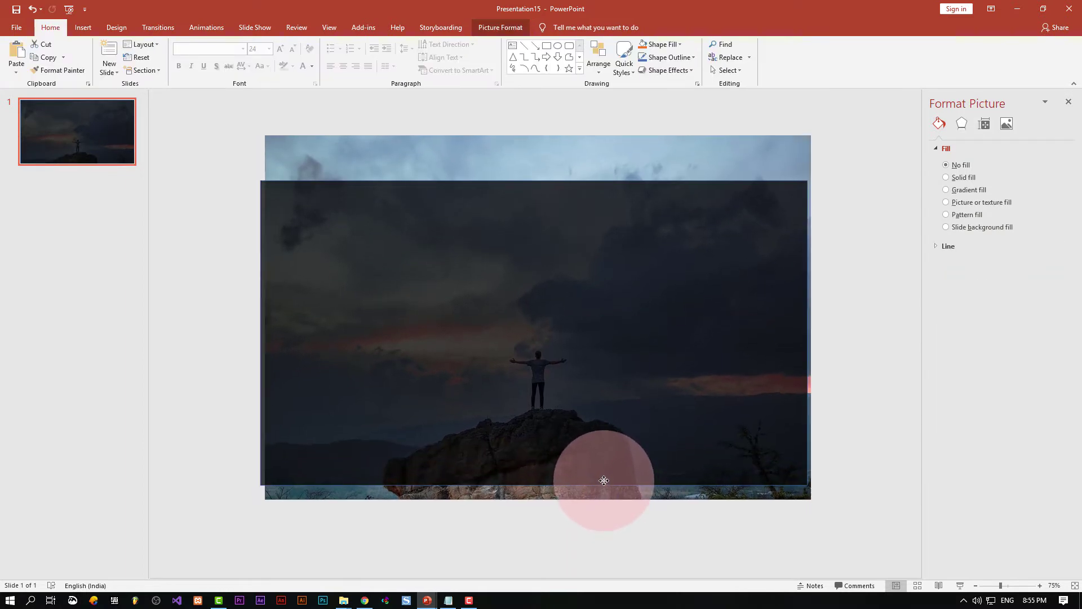
# Nudge the photo into place and browse the Desktop and Downloads folders for a logo picture
pyautogui.moveTo(603, 480); pyautogui.dragTo(605, 482)
pyautogui.click(611, 526)
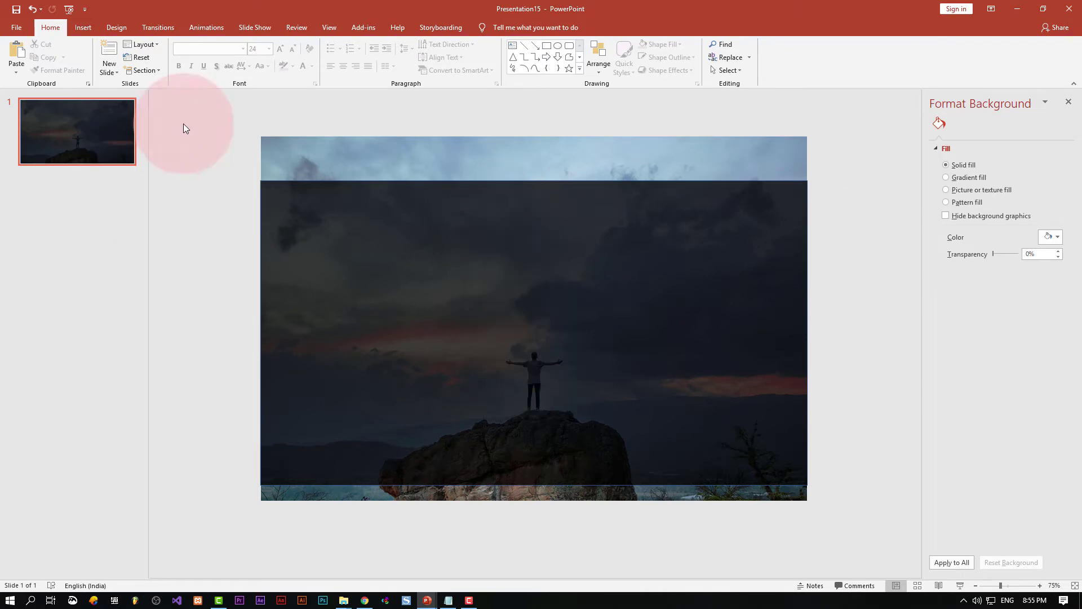
pyautogui.click(16, 27)
pyautogui.click(15, 33)
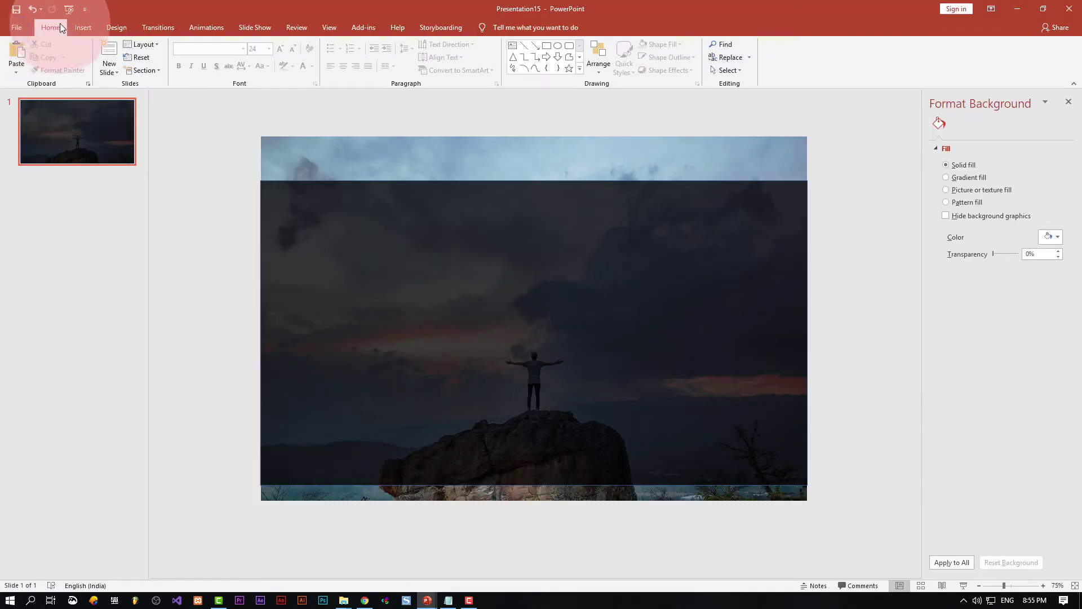
pyautogui.click(83, 27)
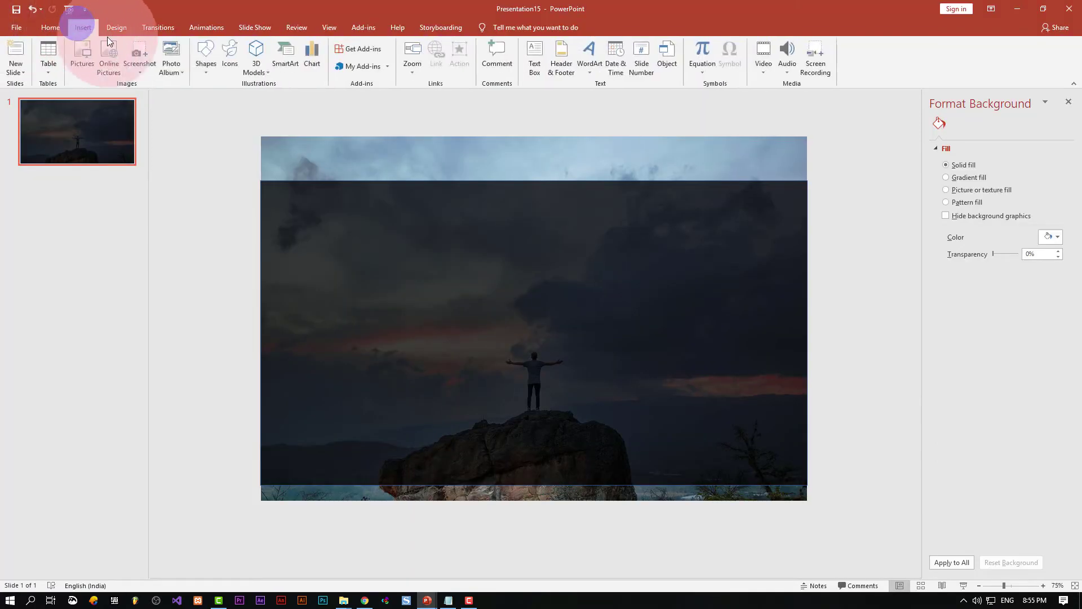
pyautogui.click(89, 64)
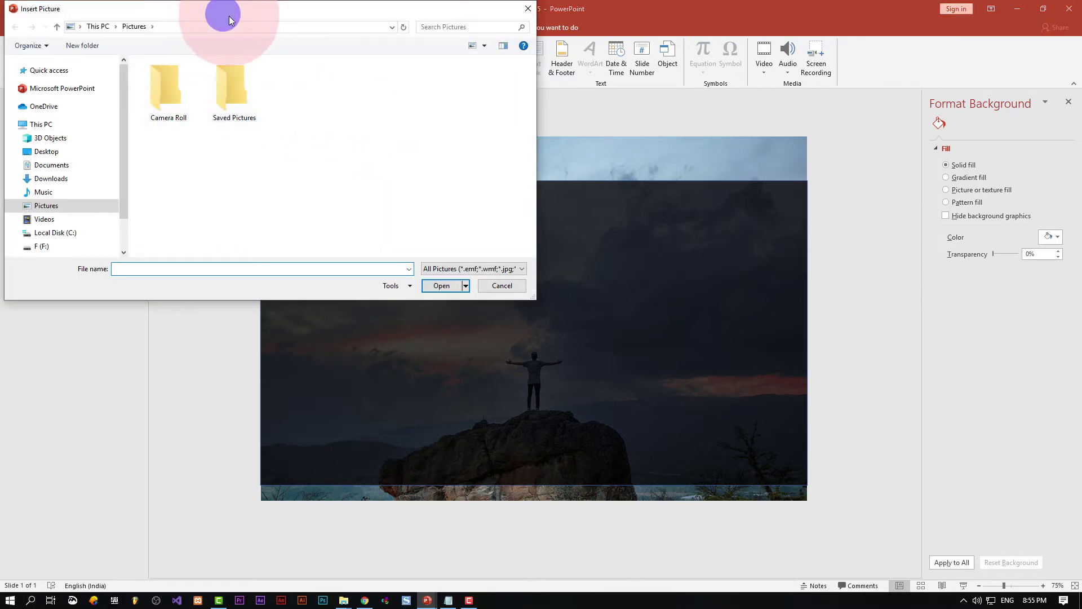
pyautogui.moveTo(217, 10); pyautogui.dragTo(526, 68)
pyautogui.click(356, 211)
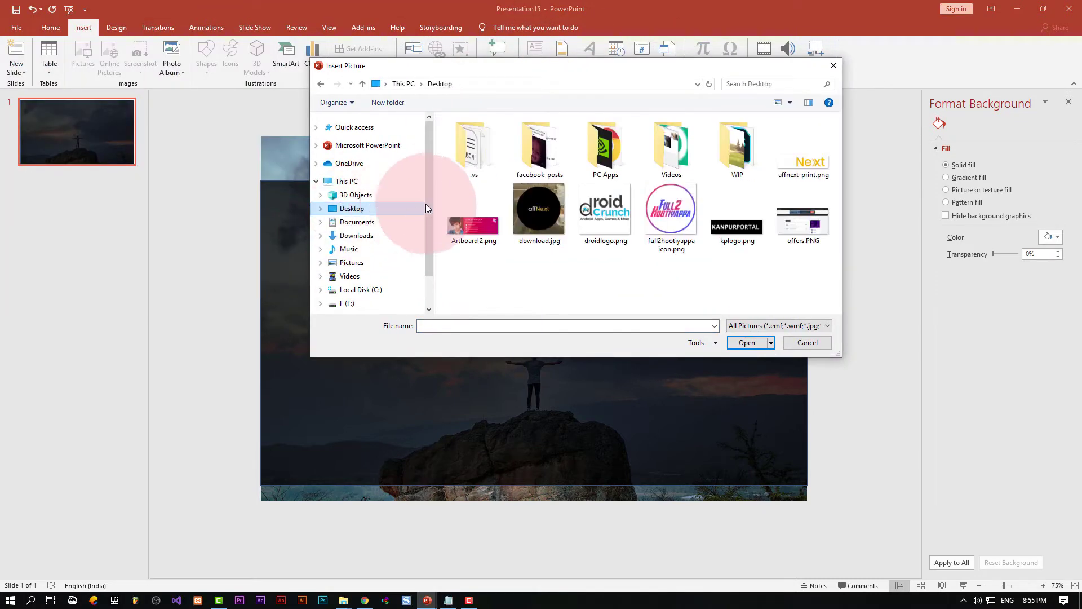
pyautogui.click(370, 241)
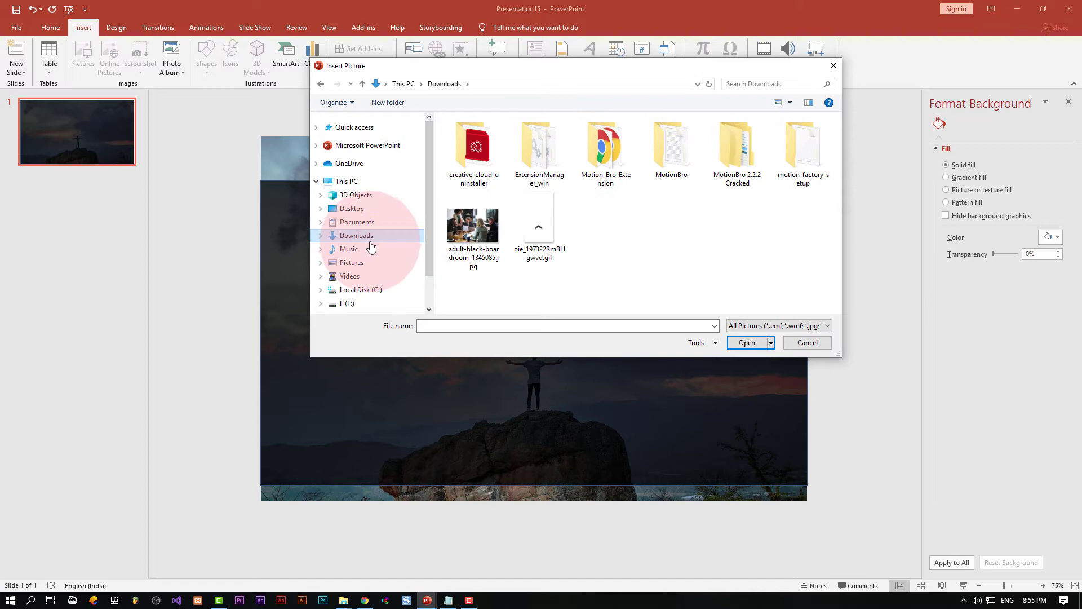
pyautogui.click(363, 210)
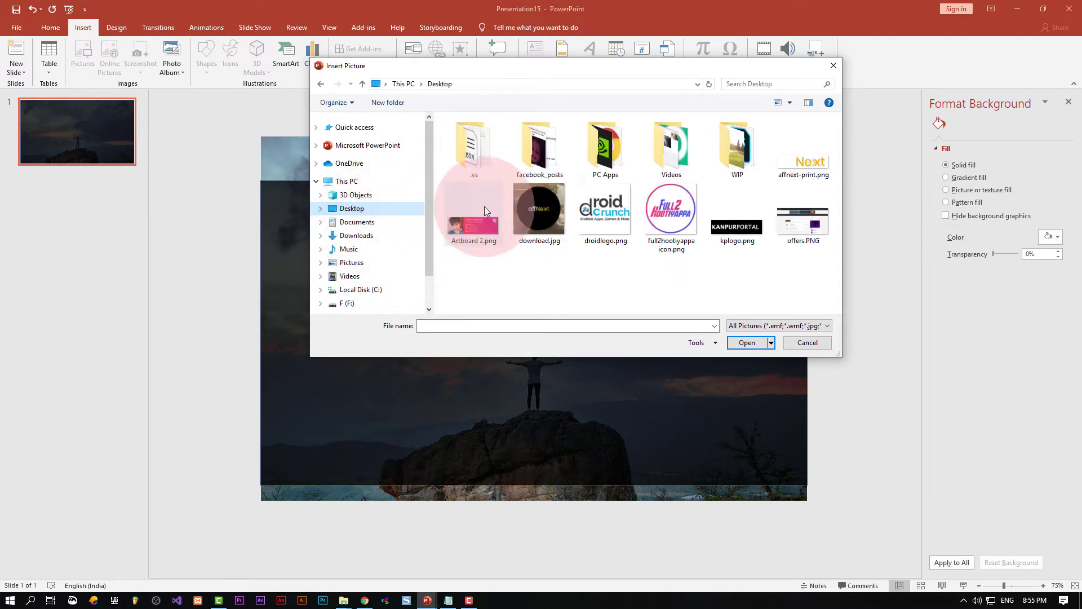
# Insert droidlogo.png, move it to the slide centre, then delete the round pink logo
pyautogui.click(606, 210)
pyautogui.click(745, 342)
pyautogui.moveTo(682, 281); pyautogui.dragTo(541, 325)
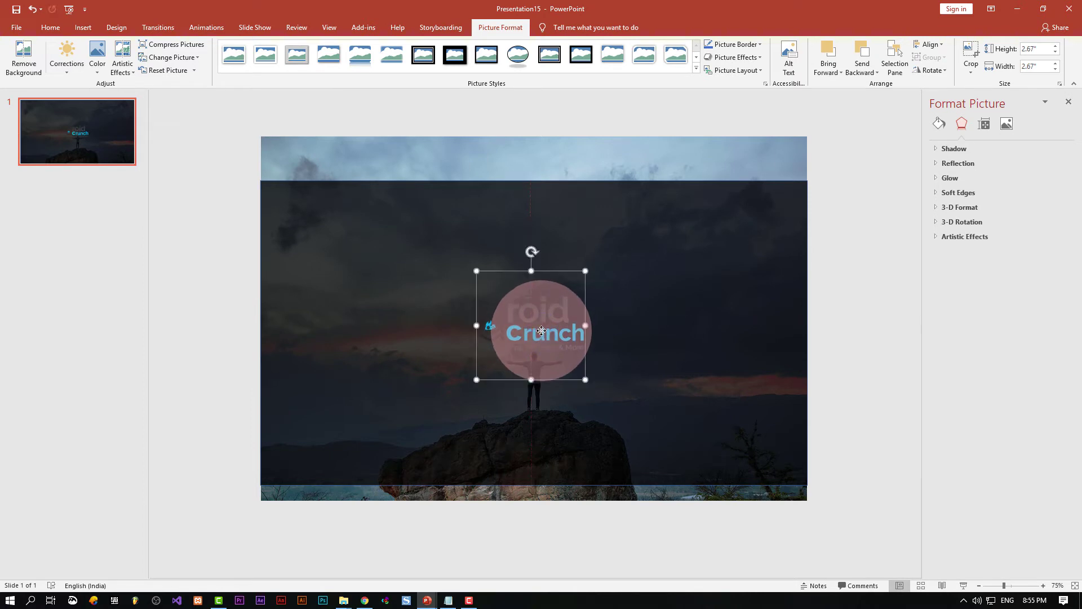
pyautogui.press('Delete')
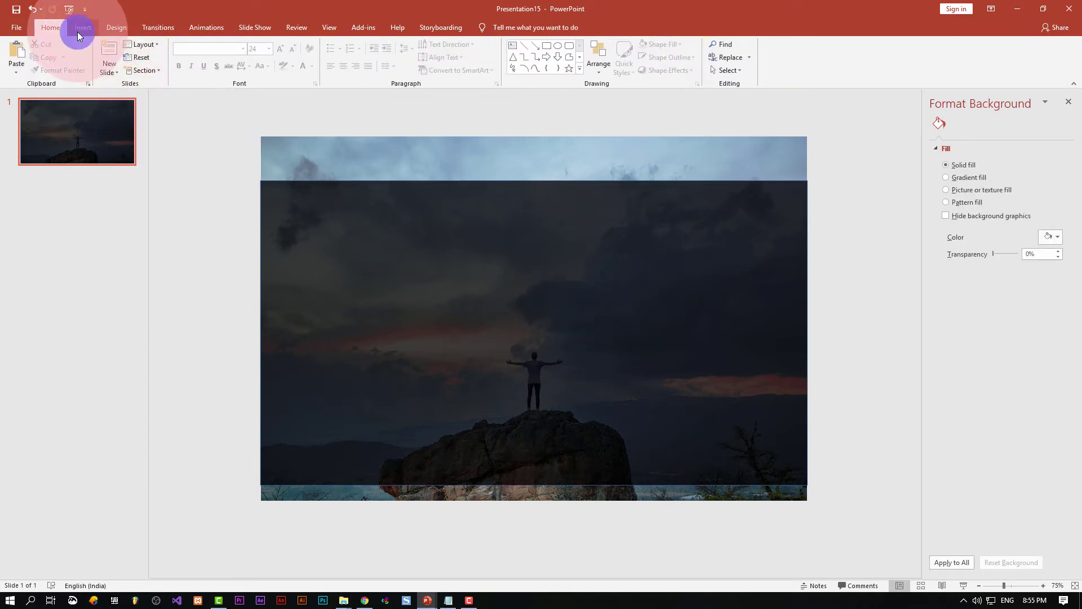
# Insert droidcrunch-logo-image-mob.png from F:\Images Stuff onto the title slide
pyautogui.click(82, 28)
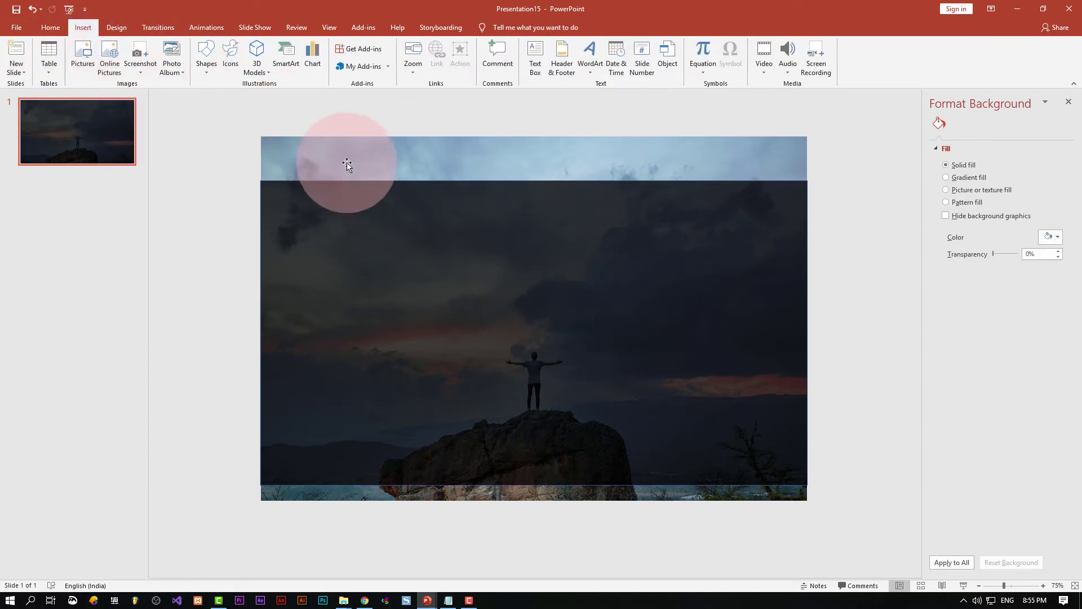
pyautogui.click(83, 72)
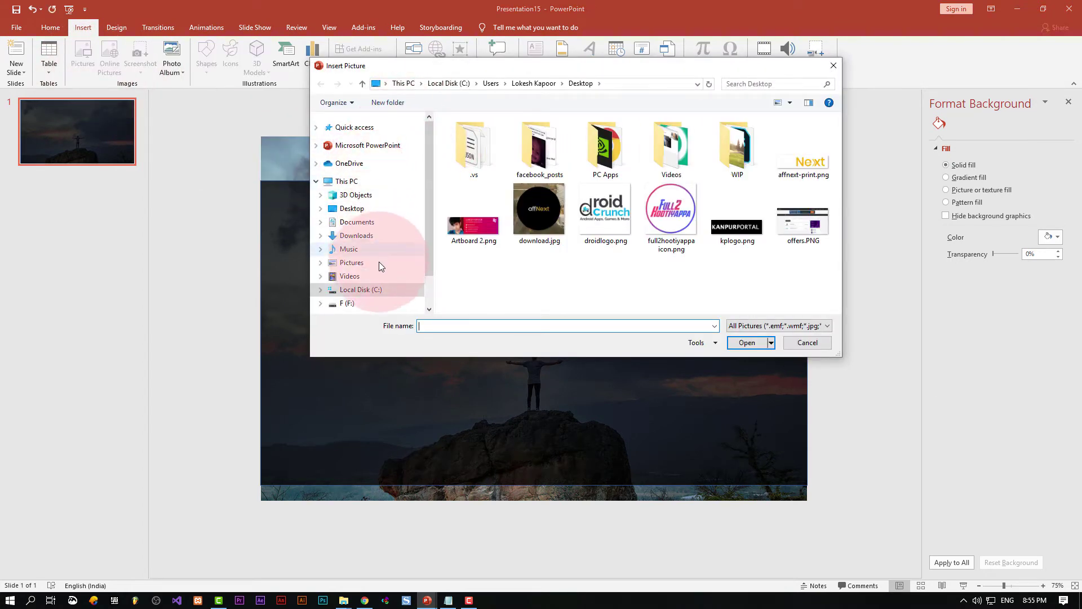
pyautogui.click(386, 212)
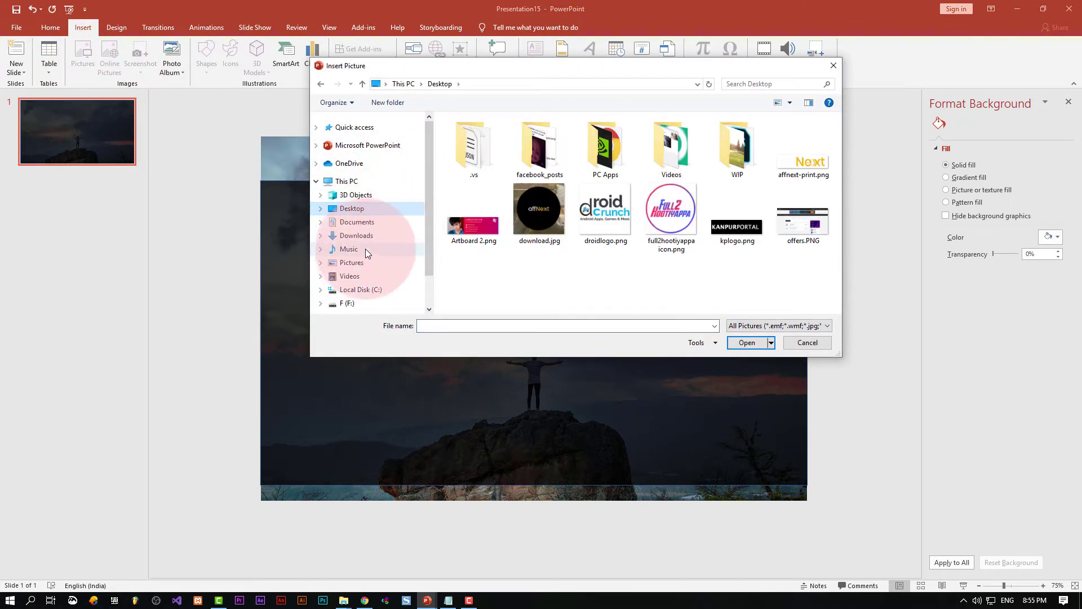
pyautogui.click(355, 302)
pyautogui.doubleClick(503, 185)
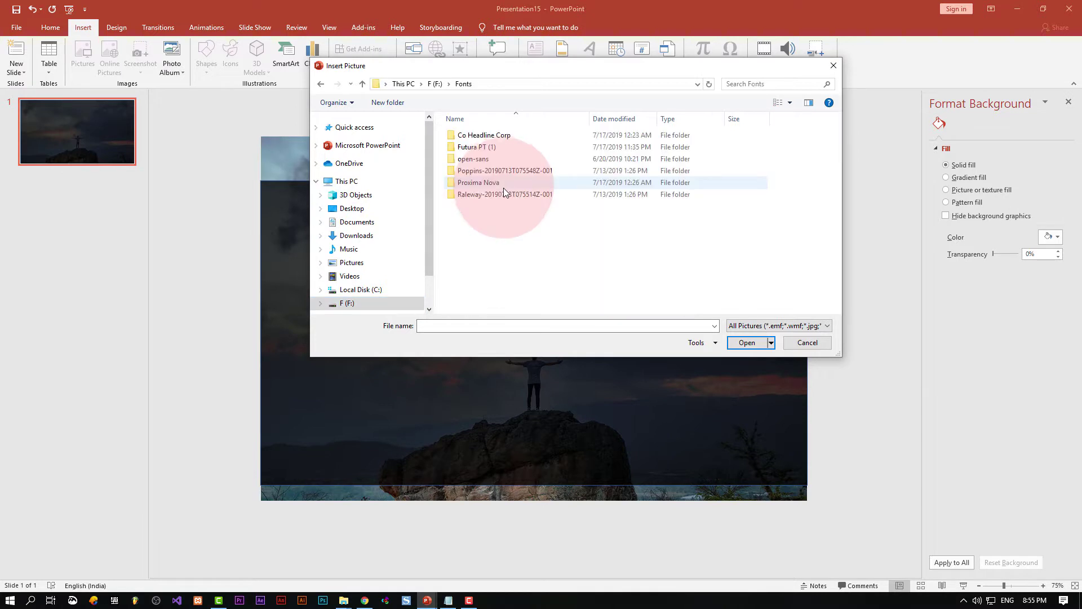
pyautogui.click(435, 84)
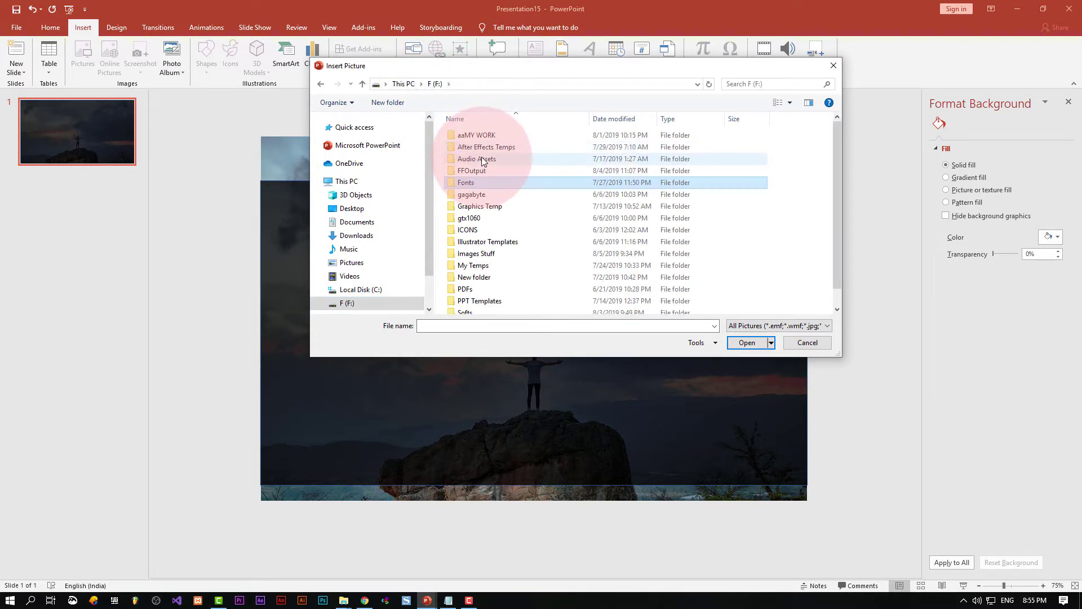
pyautogui.doubleClick(482, 255)
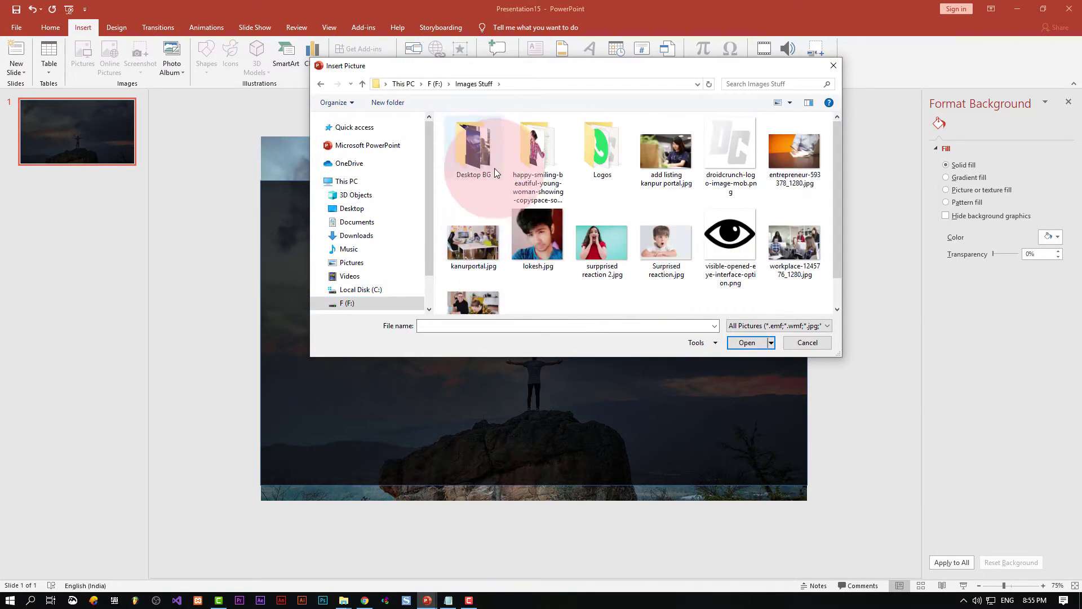
pyautogui.doubleClick(482, 157)
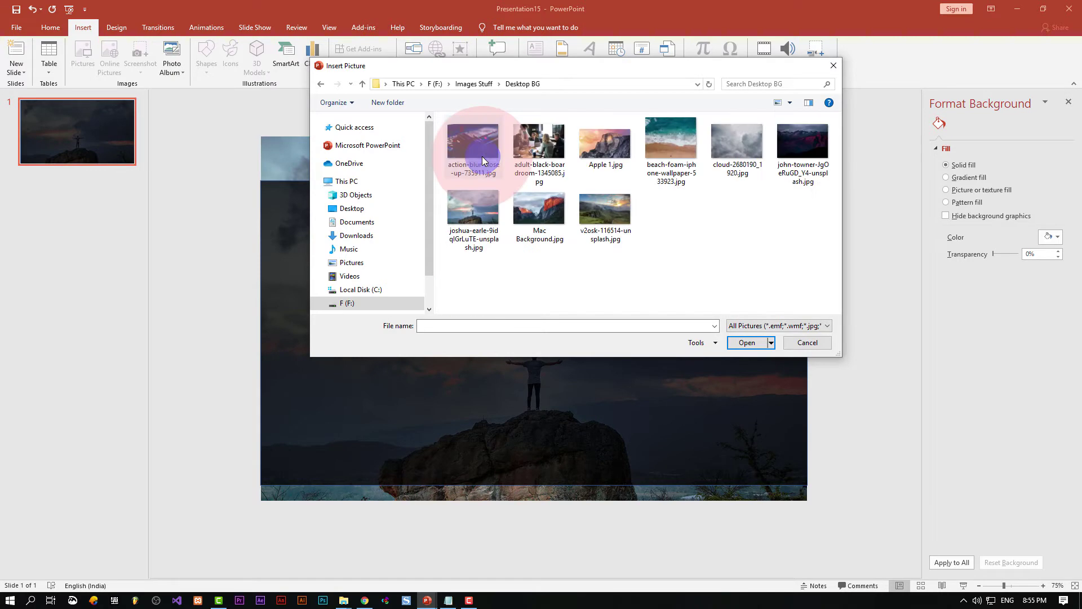
pyautogui.click(474, 83)
pyautogui.click(727, 148)
pyautogui.click(743, 342)
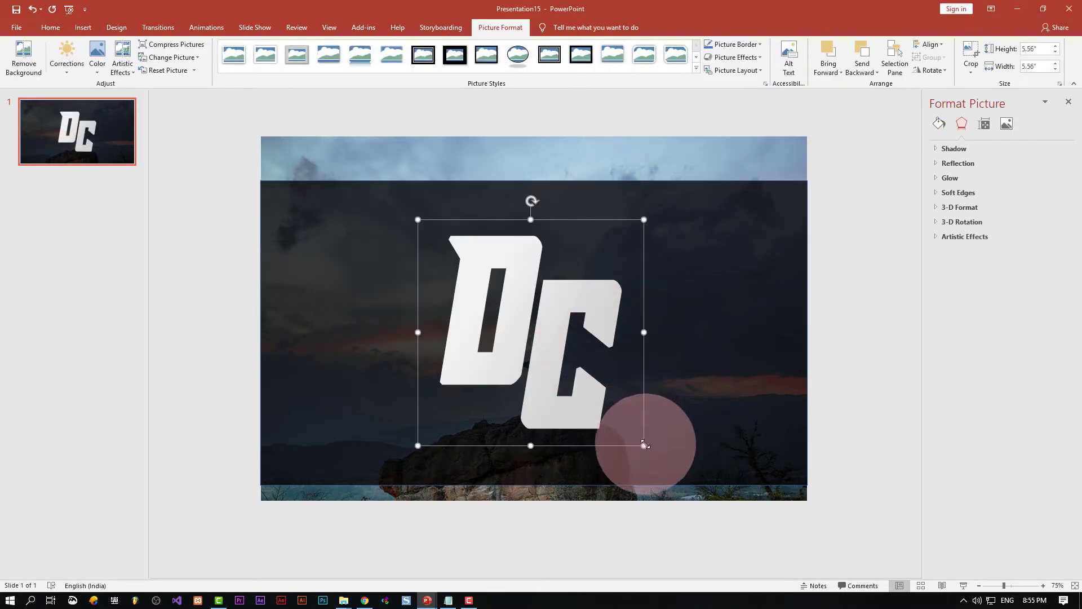
# Shrink the DC logo to 1.75" square, centred above the standing figure
pyautogui.moveTo(645, 444)
pyautogui.mouseDown()
pyautogui.moveTo(501, 303)
pyautogui.moveTo(550, 327)
pyautogui.moveTo(547, 284)
pyautogui.moveTo(566, 301)
pyautogui.mouseUp()
pyautogui.click(78, 107)
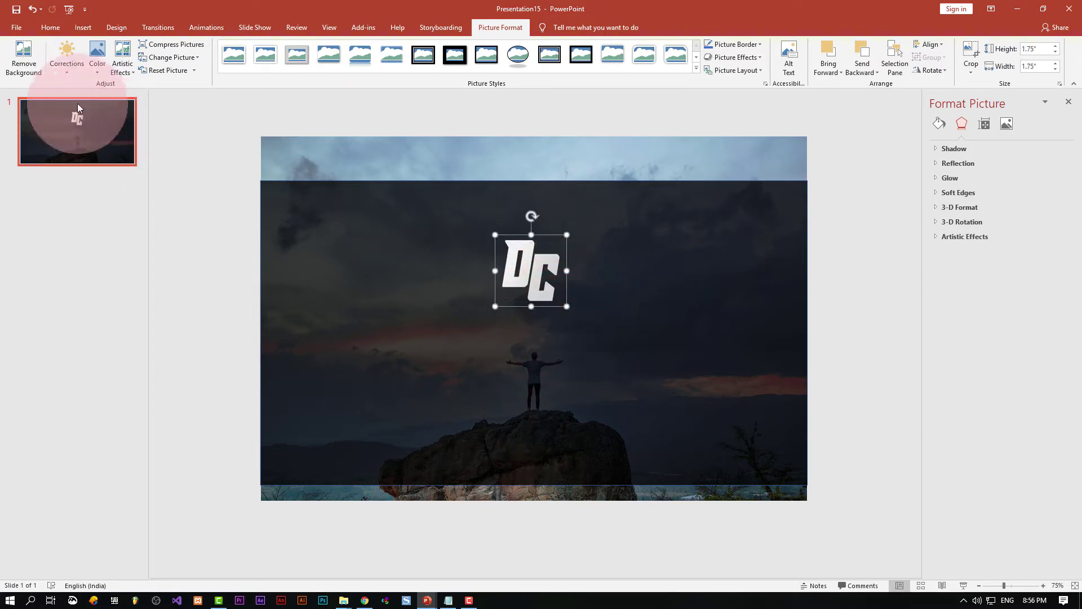
pyautogui.click(82, 27)
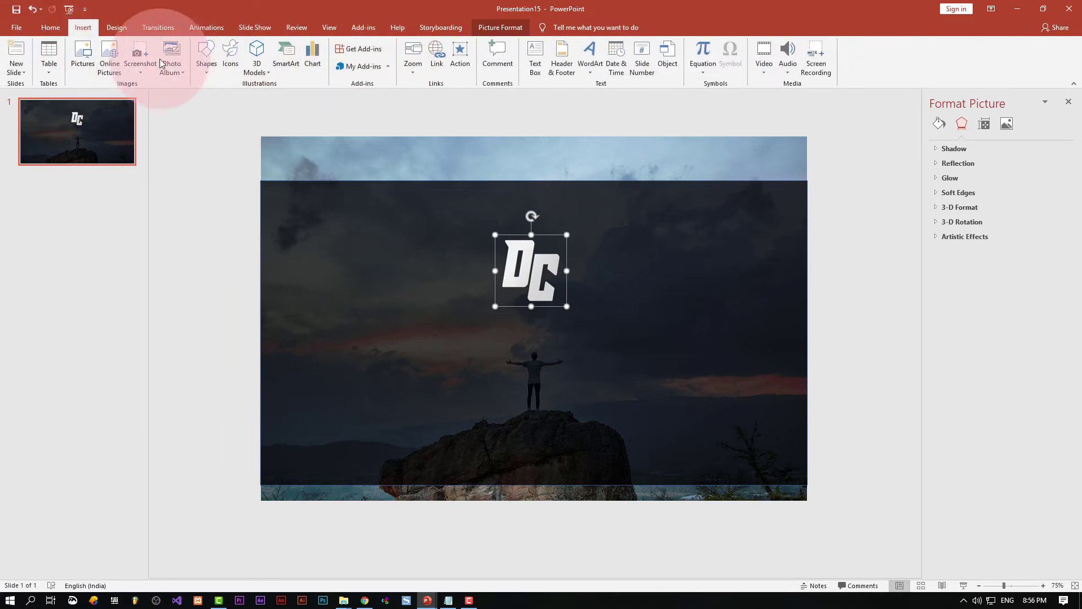
# Add the tagline 'DroidCrunch : Android and Tech Review' under the DC logo and nudge the dark overlay up
pyautogui.click(534, 61)
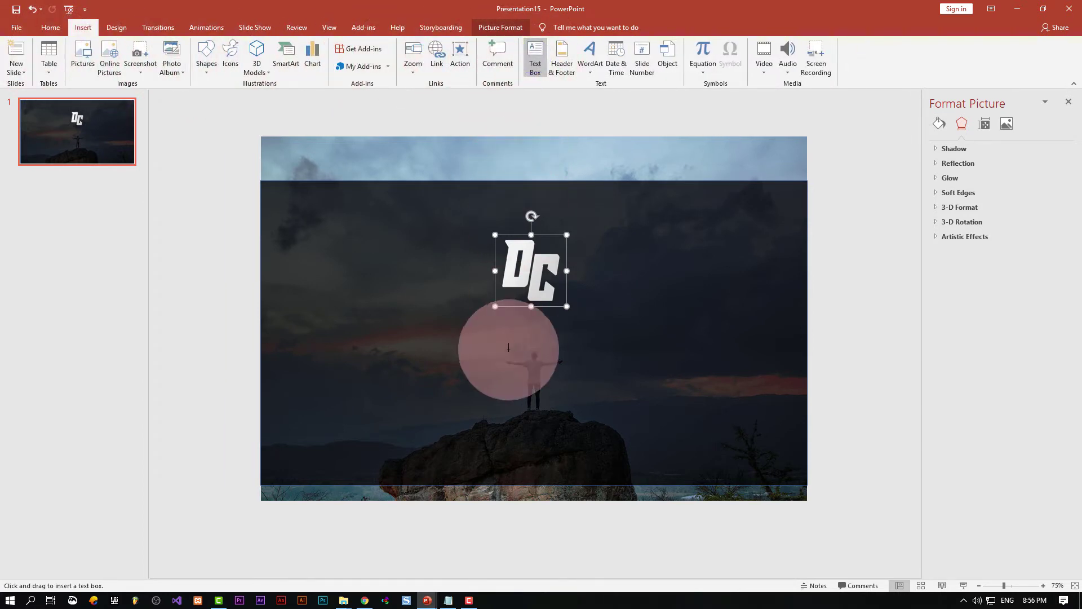
pyautogui.click(468, 329)
pyautogui.write('DroidCrunch : Android and Tech Review')
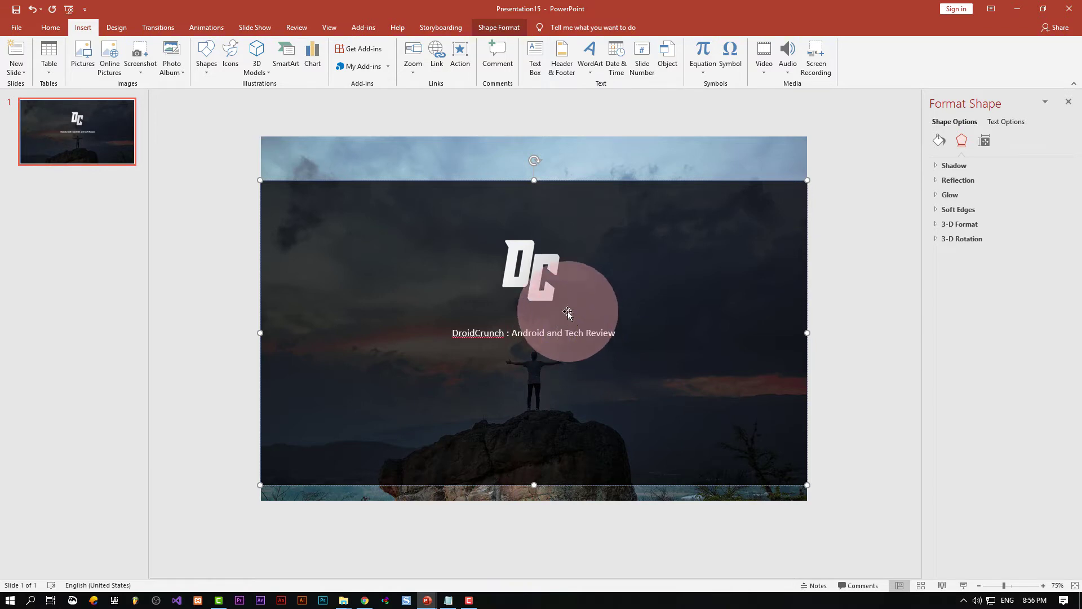
pyautogui.click(536, 260)
pyautogui.click(538, 332)
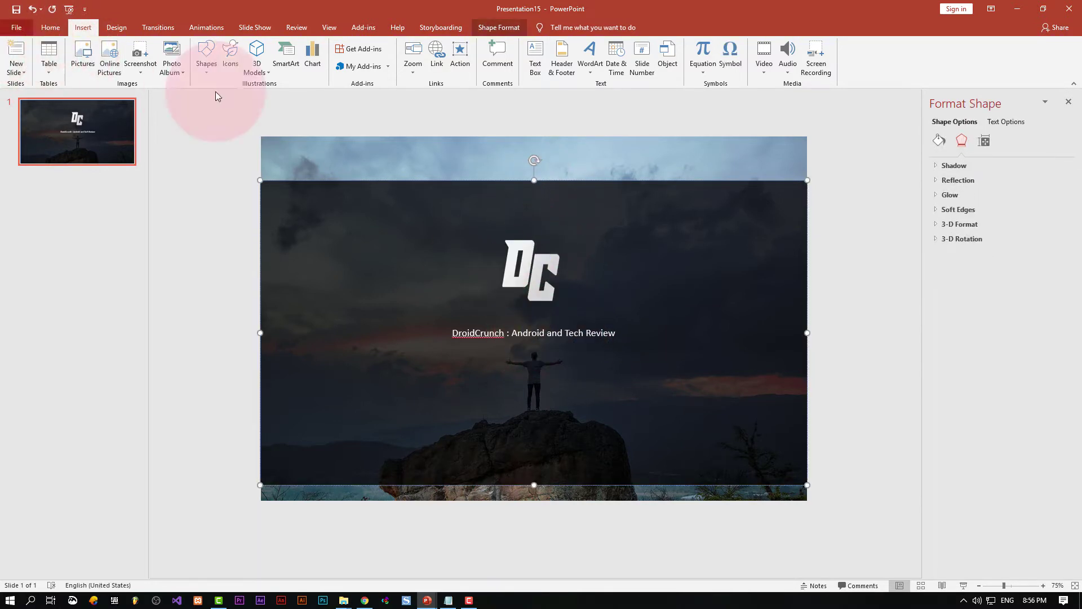
pyautogui.click(845, 256)
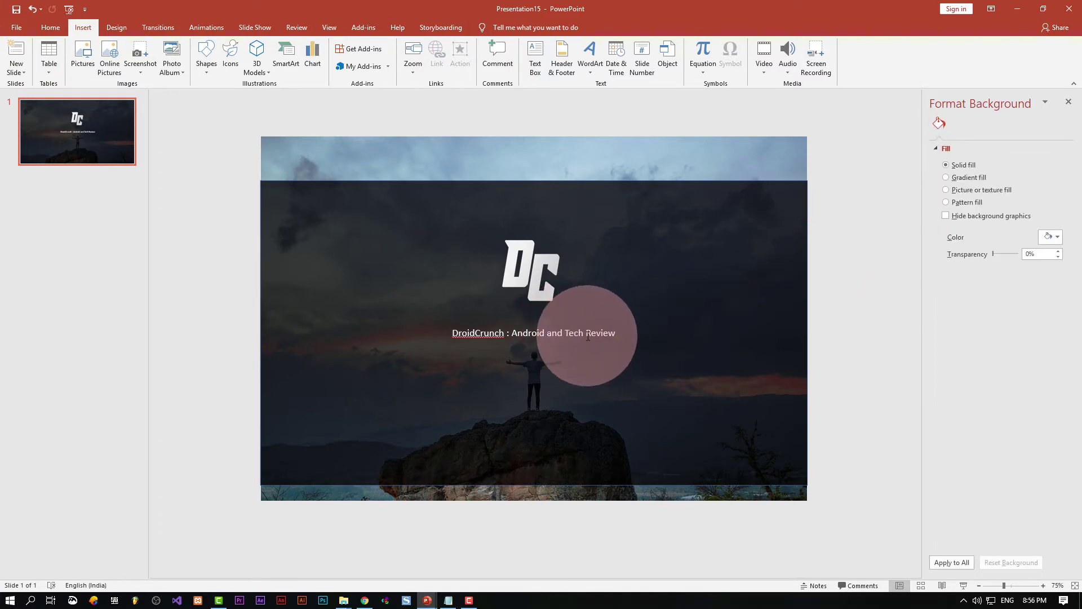
pyautogui.moveTo(601, 344); pyautogui.dragTo(601, 329)
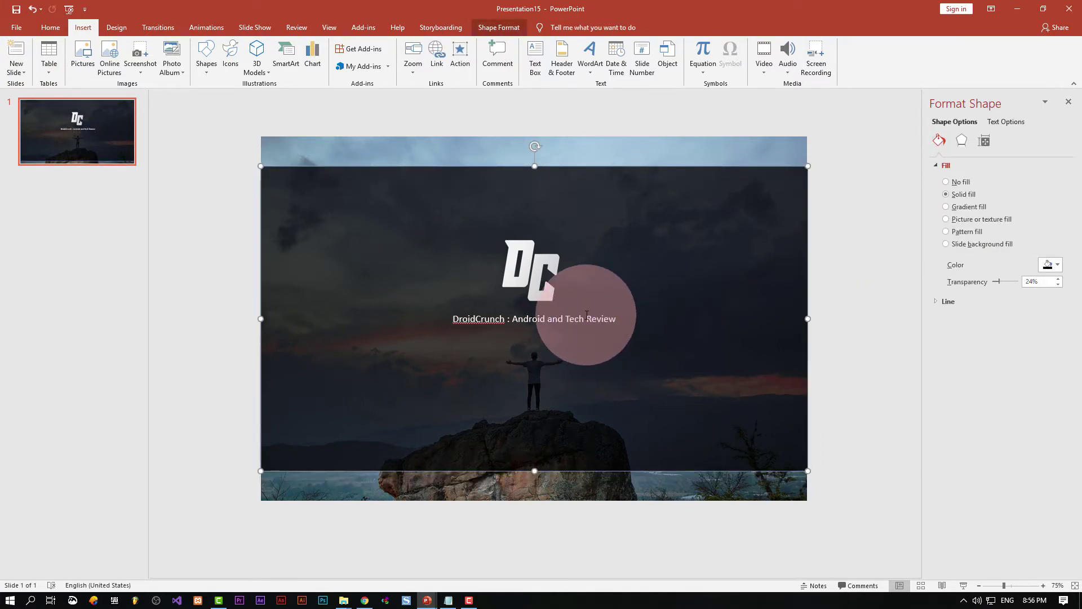
# Change the tagline's font to Open Sans Light
pyautogui.click(848, 310)
pyautogui.click(567, 321)
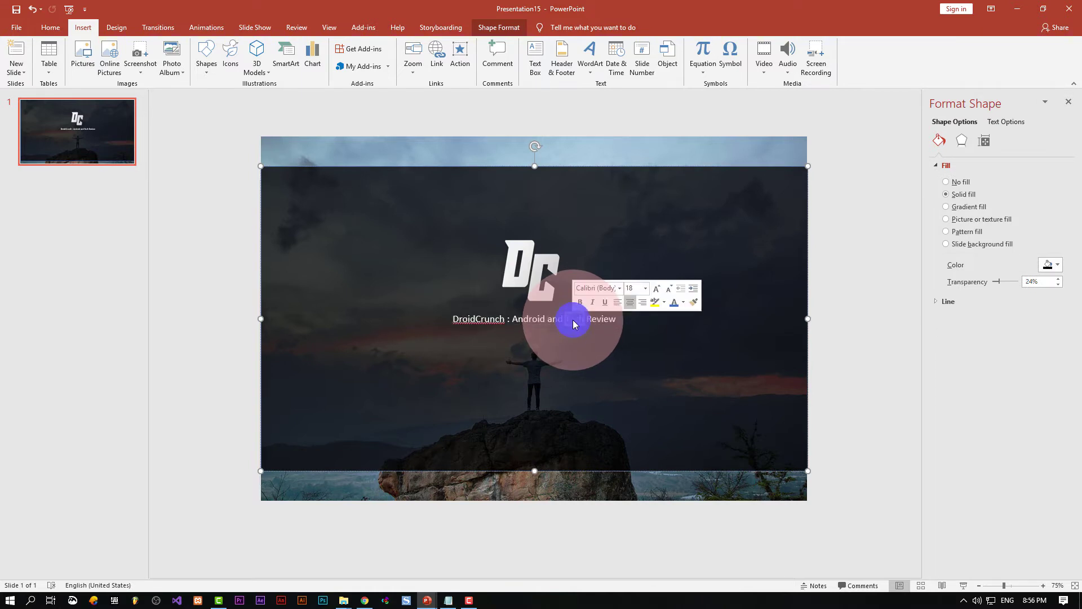
pyautogui.tripleClick(573, 320)
pyautogui.click(620, 289)
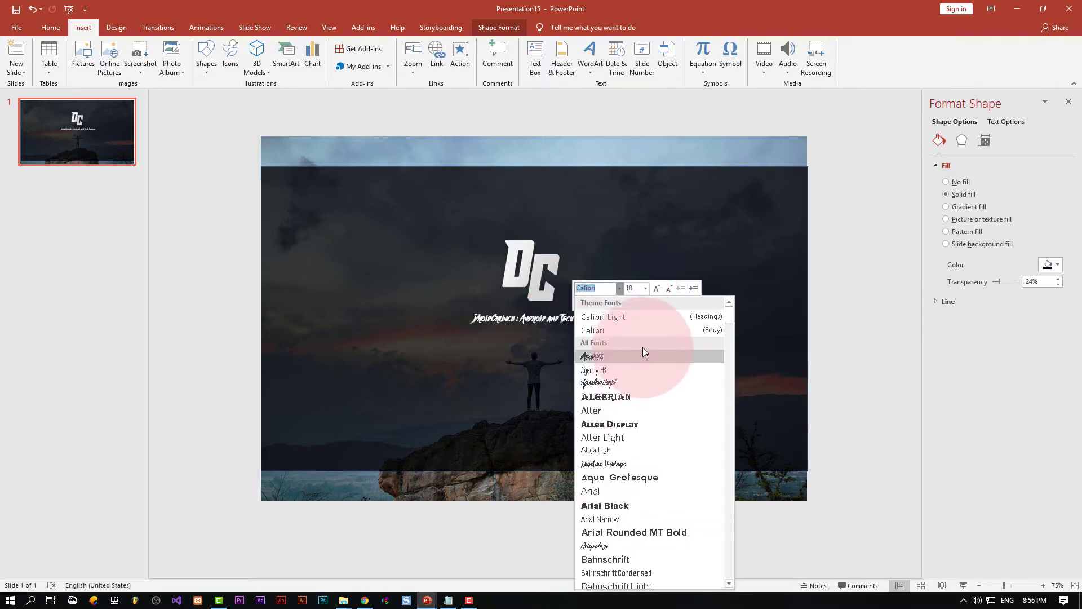
pyautogui.scroll(-6, 646, 355)
pyautogui.scroll(-1, 659, 394)
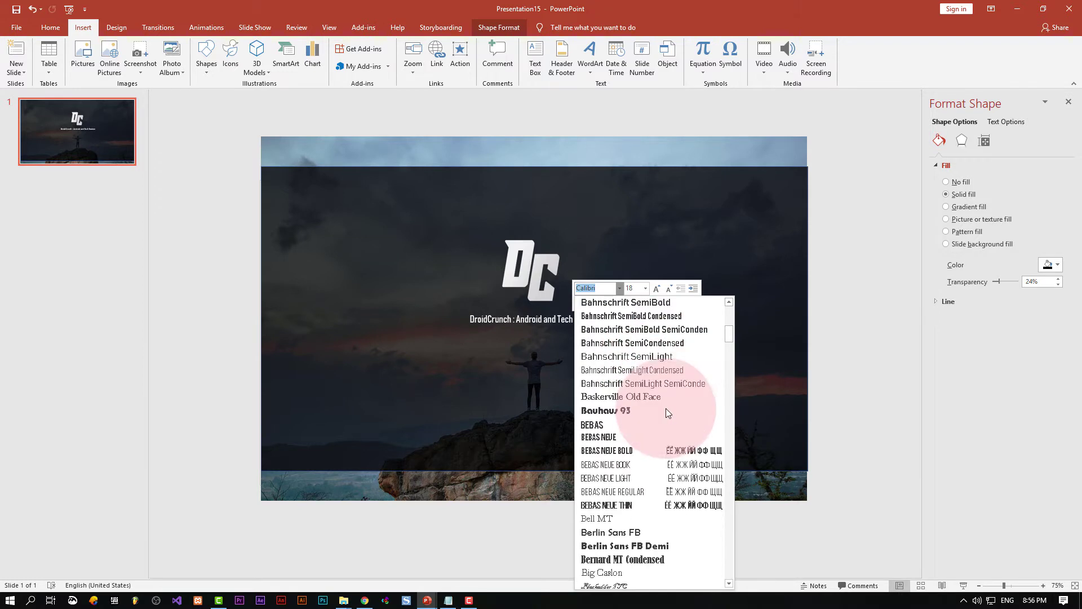
pyautogui.moveTo(725, 340); pyautogui.dragTo(729, 353)
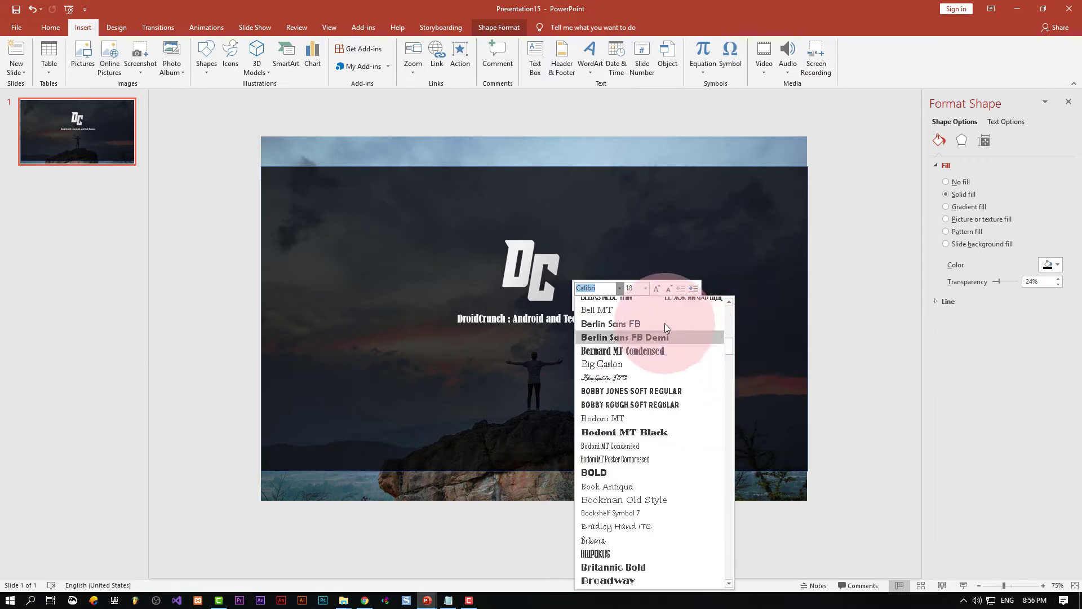
pyautogui.write('Nu')
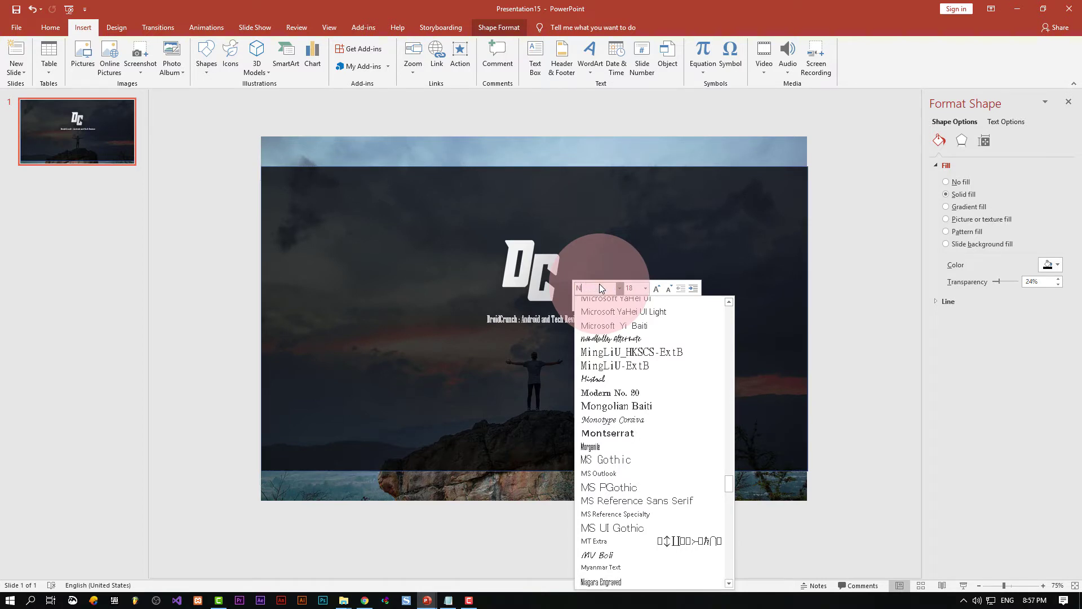
pyautogui.scroll(-7, 666, 514)
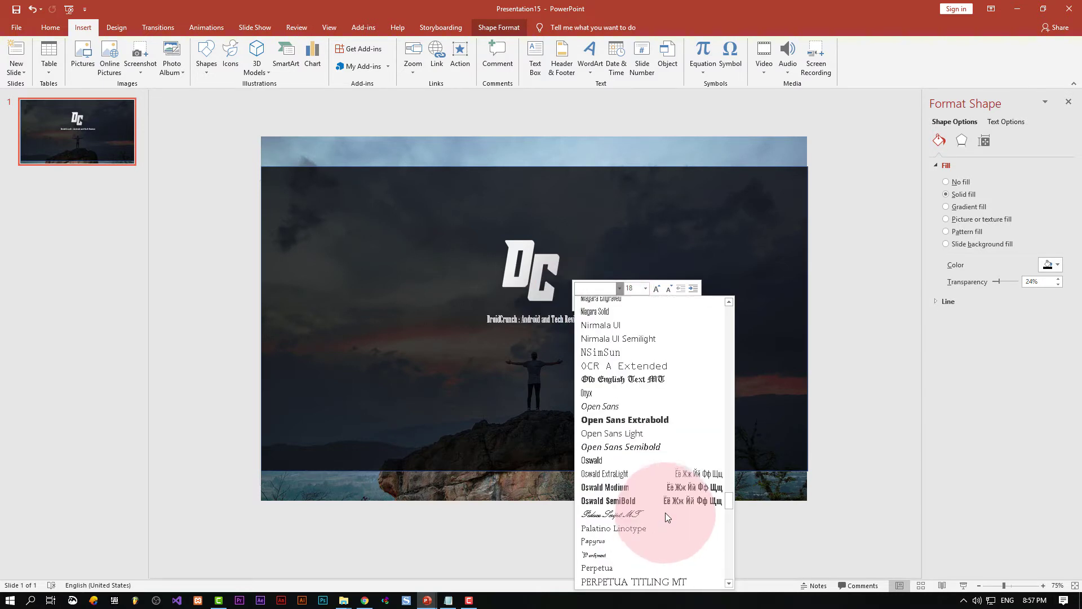
pyautogui.click(651, 435)
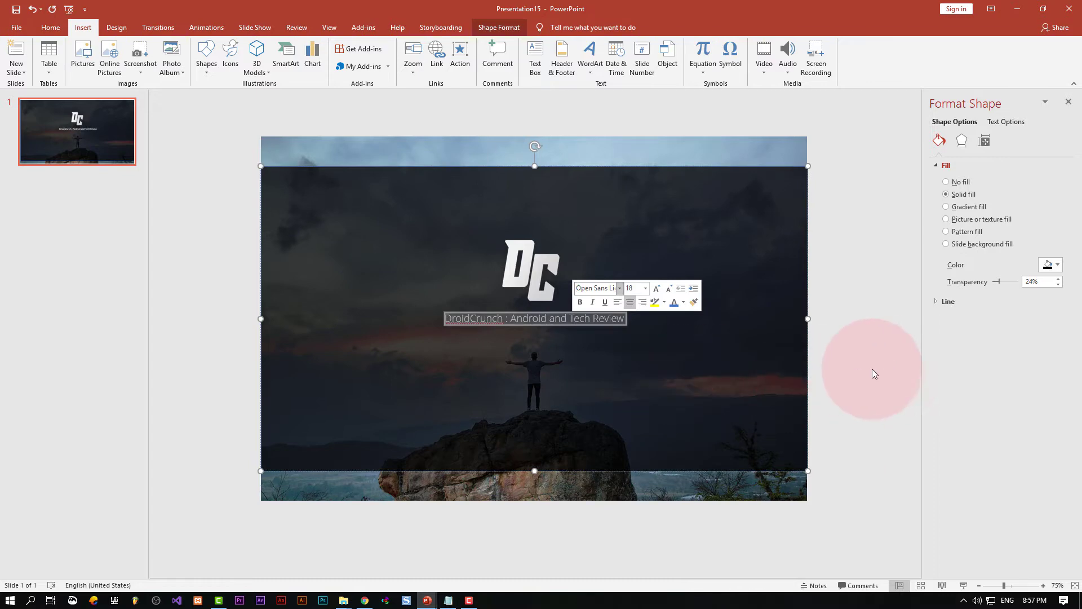
# Close the background formatting panel and choose Ignore All for the DroidCrunch spelling flag
pyautogui.click(825, 402)
pyautogui.keyDown('ctrl'); pyautogui.scroll(2, 736, 394); pyautogui.keyUp('ctrl')
pyautogui.keyDown('ctrl'); pyautogui.scroll(1, 743, 401); pyautogui.keyUp('ctrl')
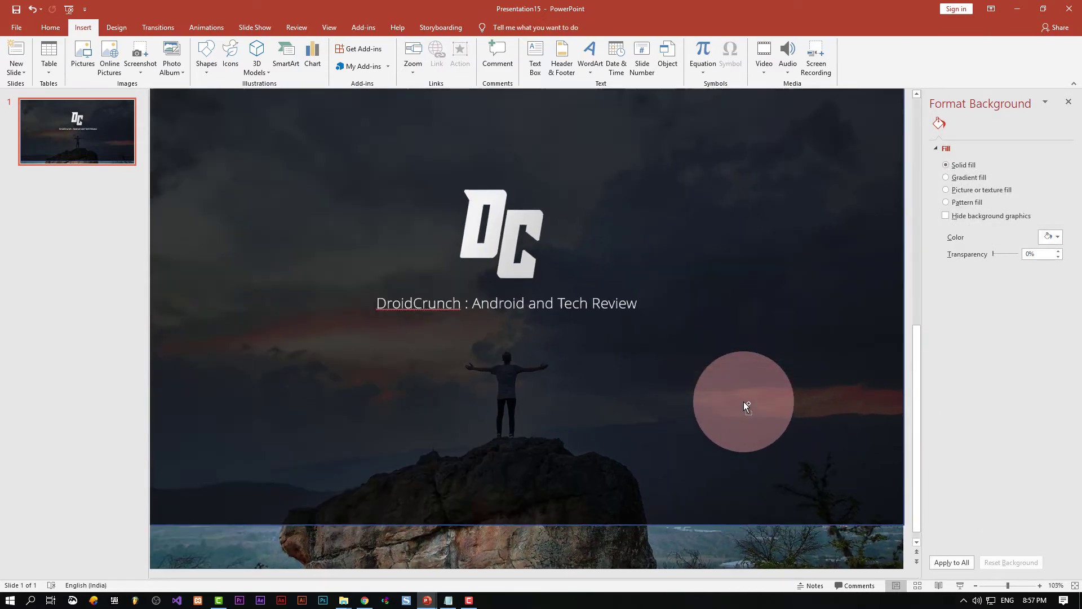
pyautogui.click(1068, 101)
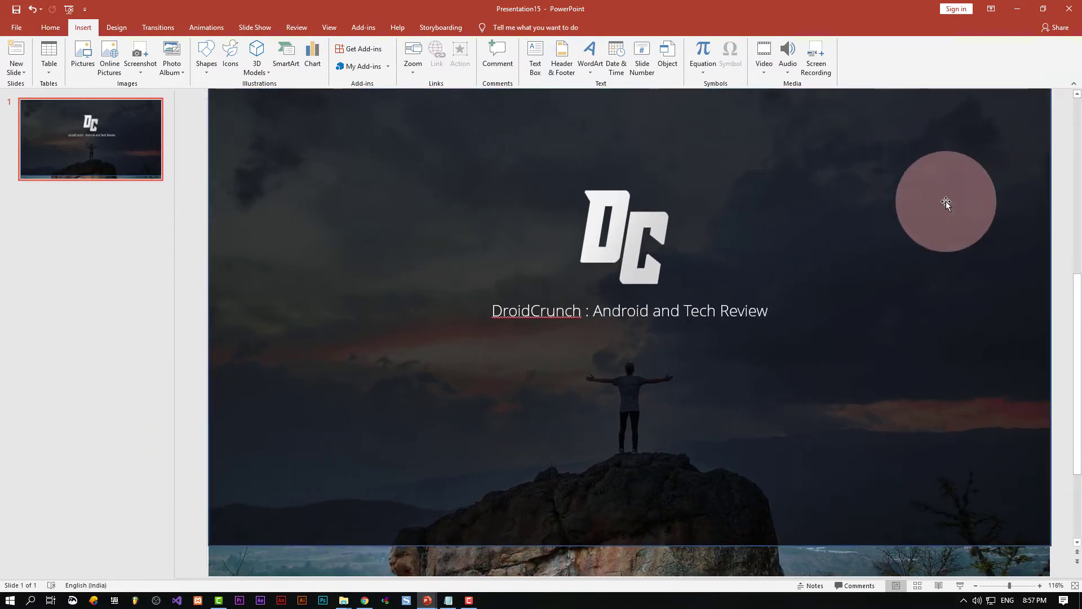
pyautogui.keyDown('ctrl'); pyautogui.scroll(-2, 884, 246); pyautogui.keyUp('ctrl')
pyautogui.rightClick(559, 321)
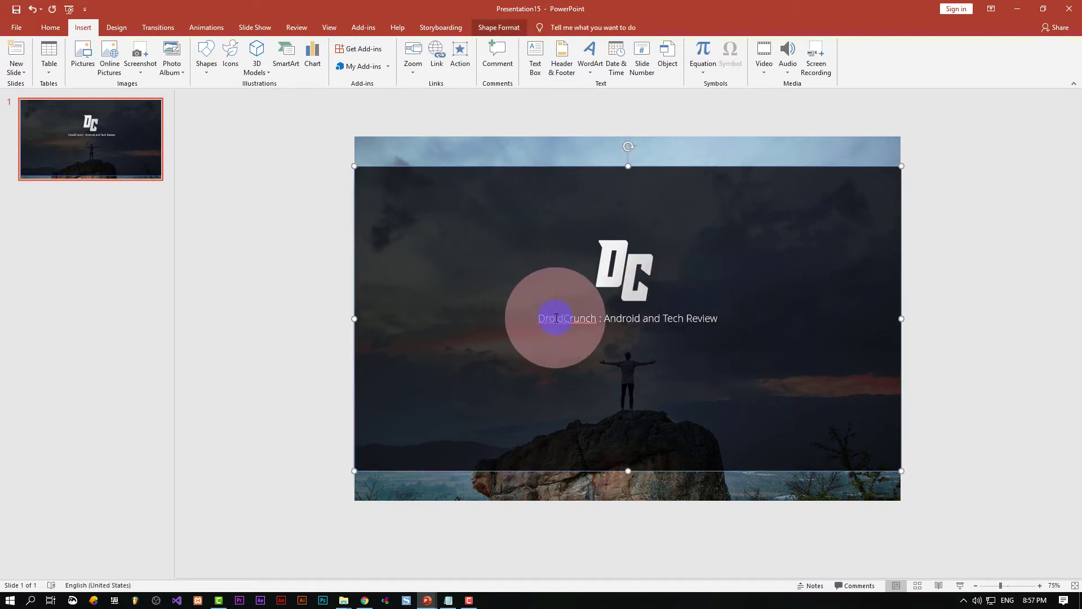
pyautogui.click(607, 338)
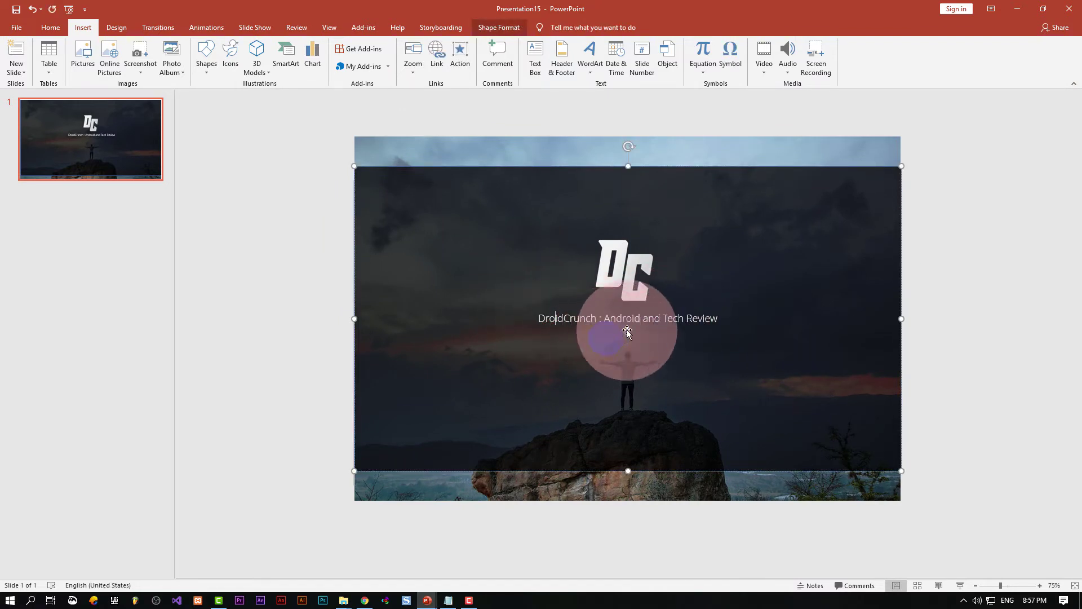
pyautogui.click(606, 276)
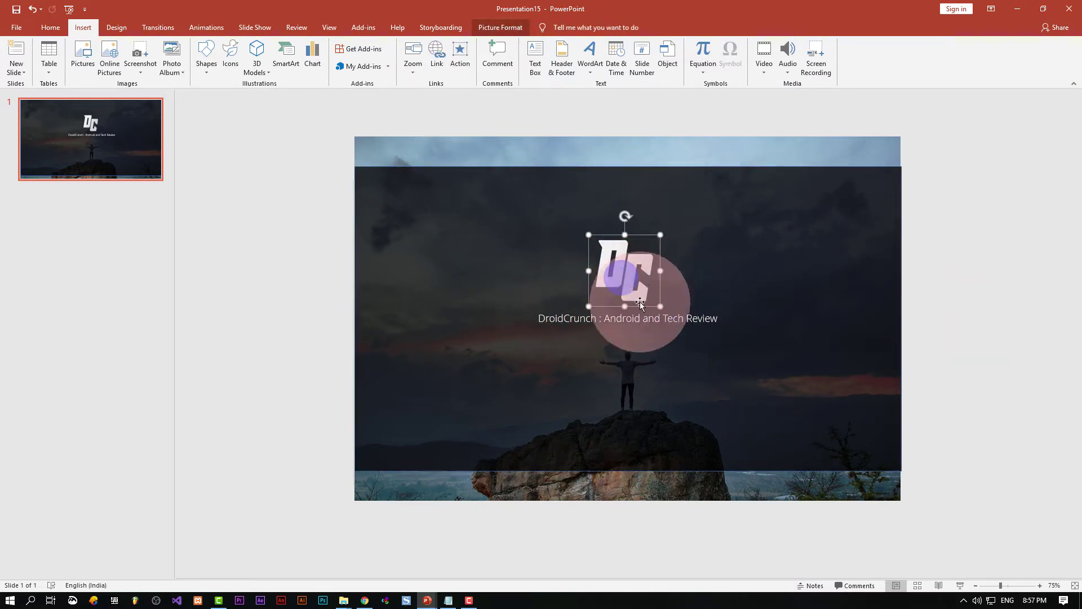
# Drag the dark overlay rectangle until it snaps flush with the slide's left and right edges
pyautogui.click(655, 320)
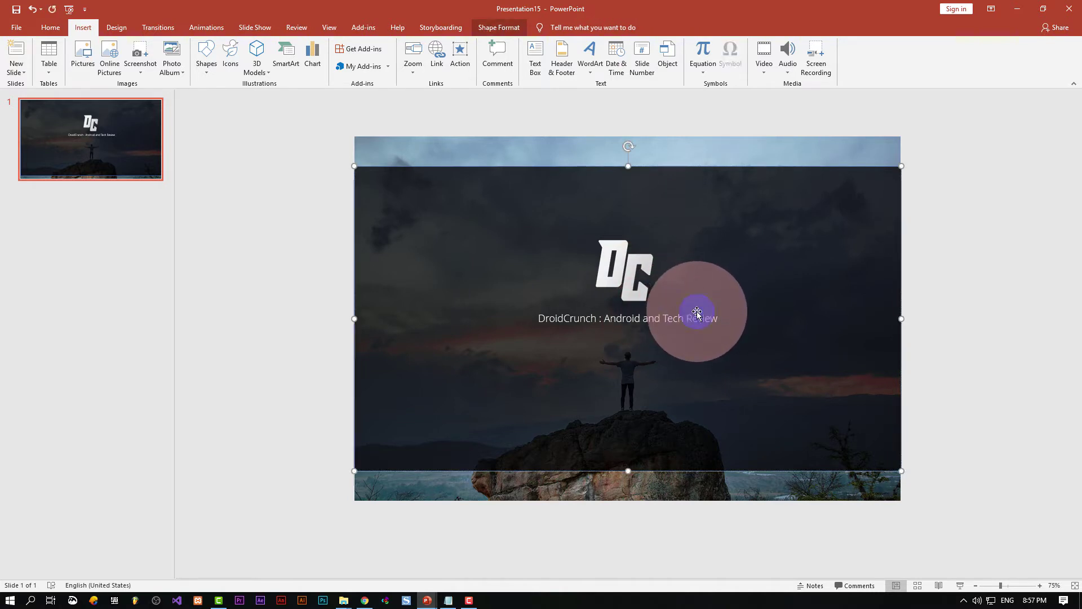
pyautogui.moveTo(697, 313); pyautogui.dragTo(697, 309)
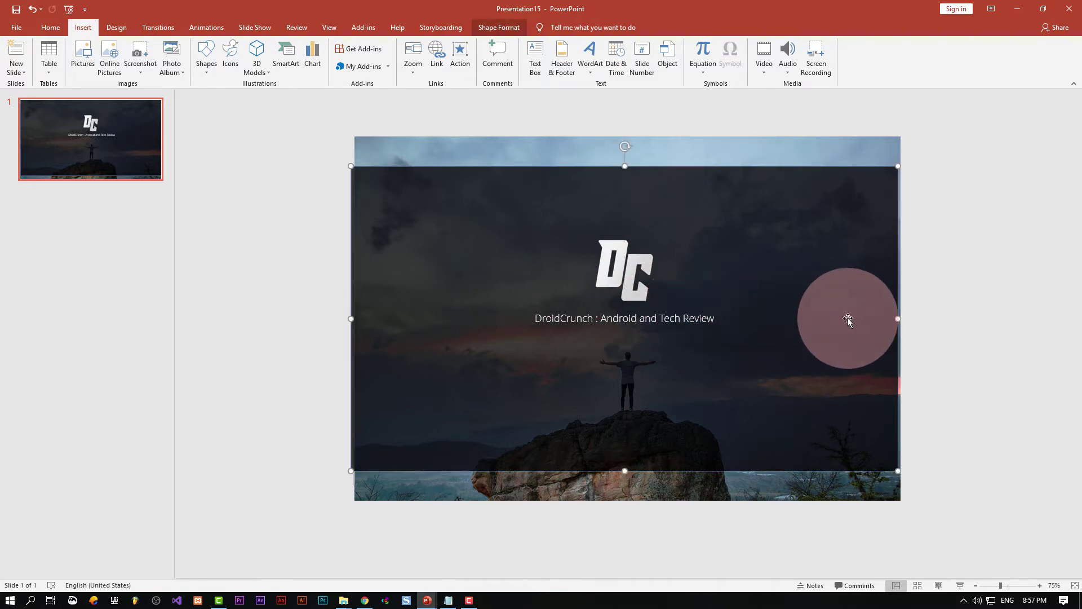
pyautogui.click(922, 317)
pyautogui.moveTo(837, 352); pyautogui.dragTo(844, 354)
pyautogui.click(959, 341)
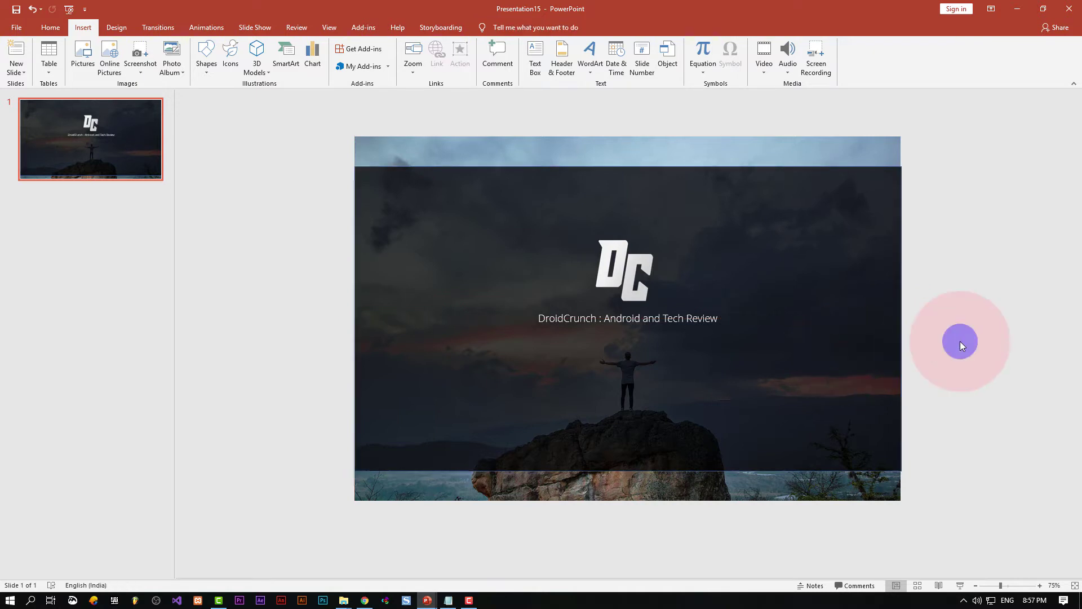
pyautogui.click(658, 324)
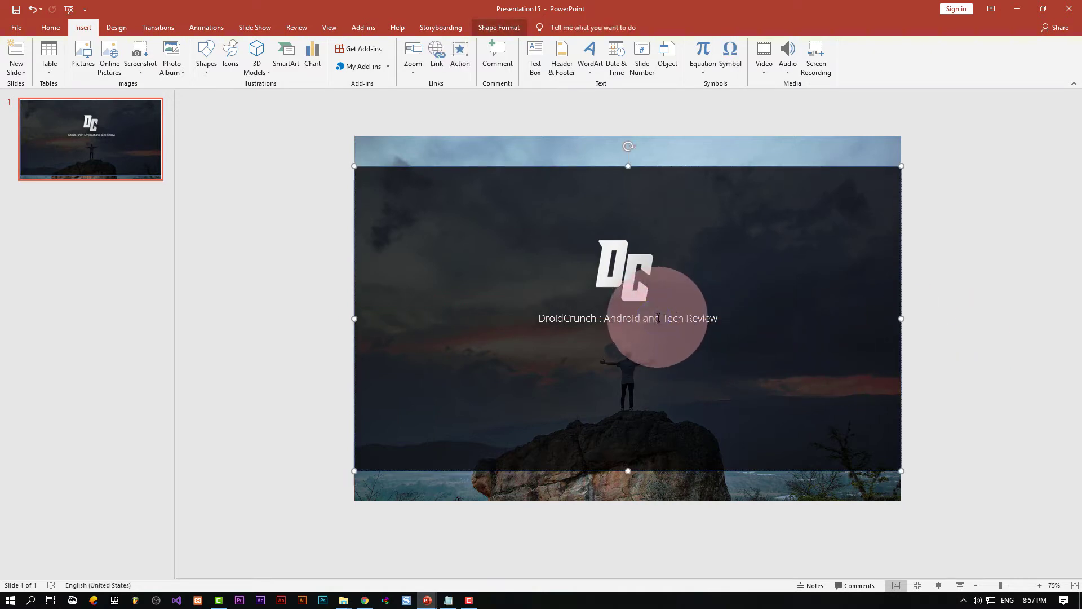
pyautogui.click(967, 325)
pyautogui.click(643, 318)
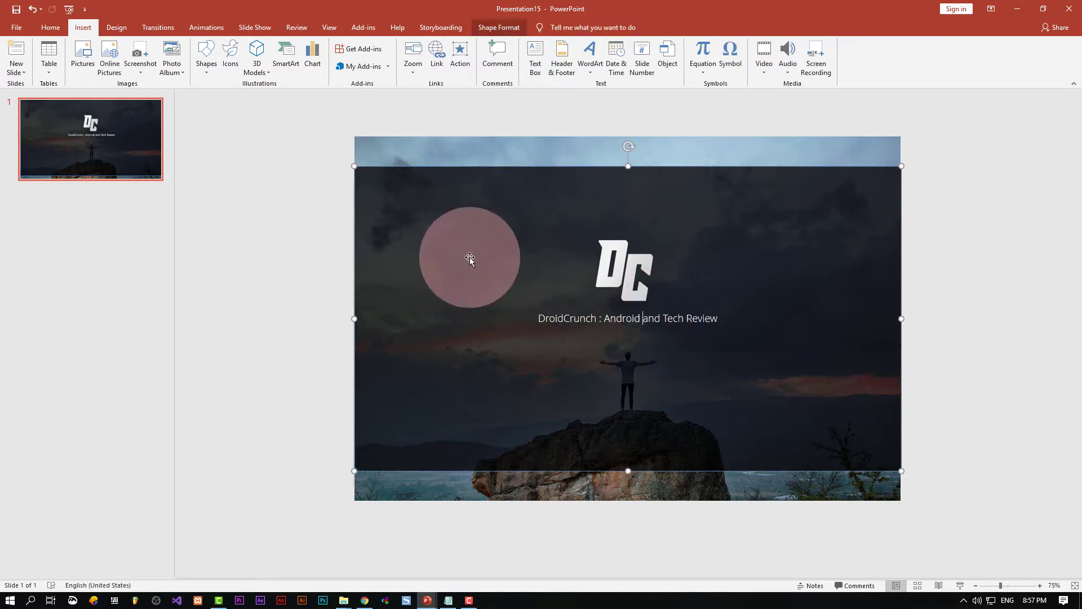
pyautogui.click(617, 266)
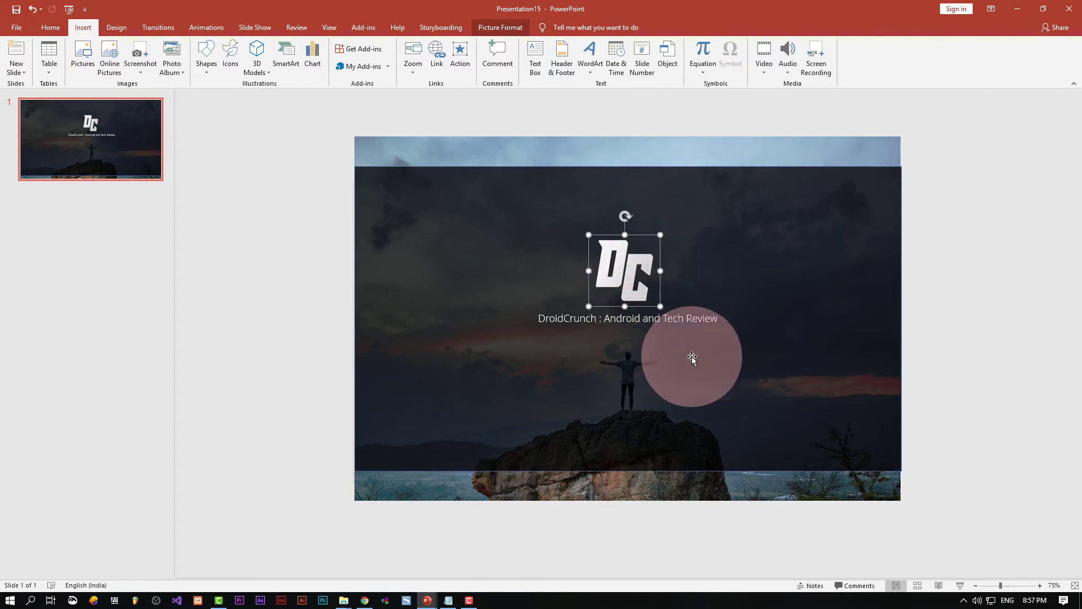
pyautogui.click(157, 27)
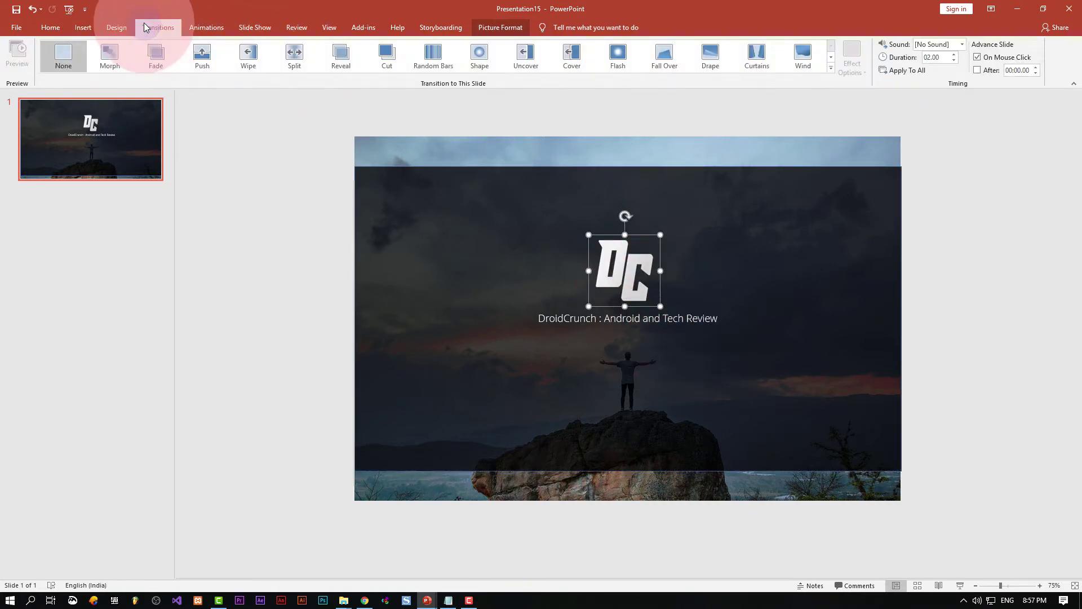
# Give the DC logo a Float In entrance and the dark subtitle overlay a Wipe entrance
pyautogui.click(198, 27)
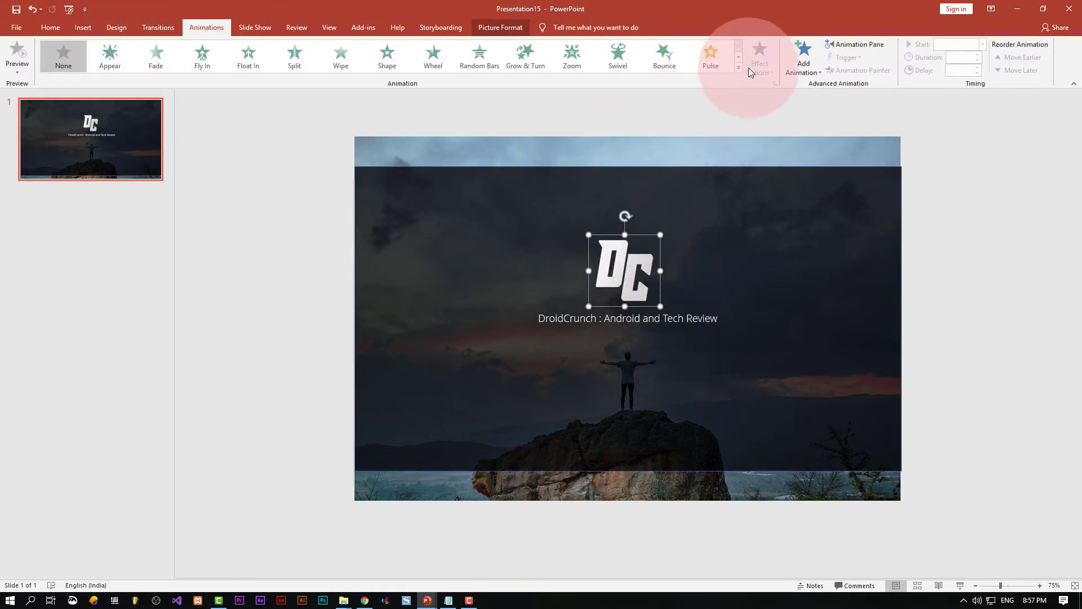
pyautogui.click(243, 60)
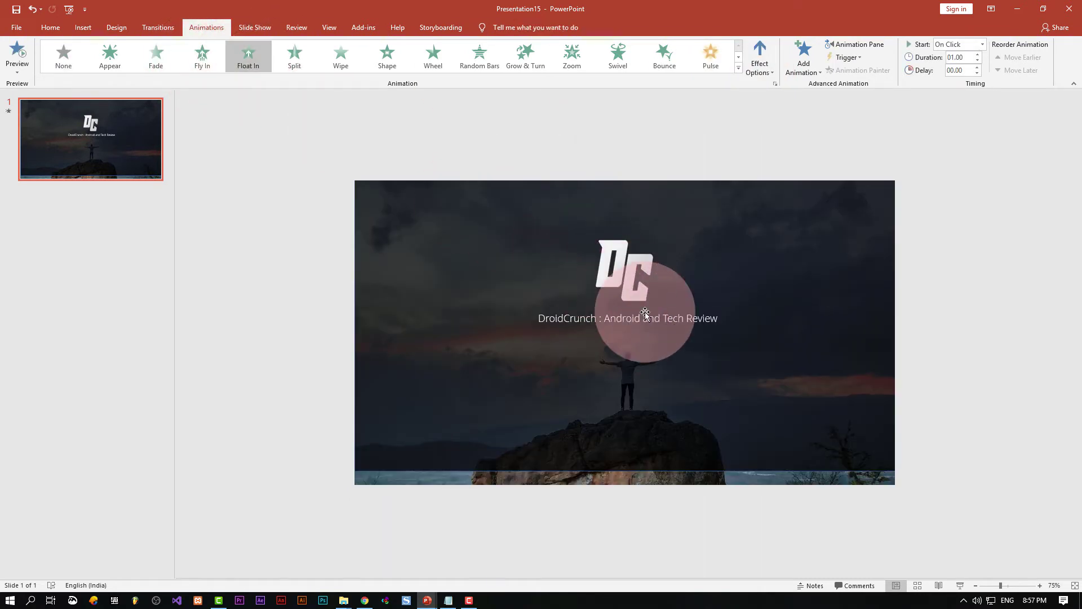
pyautogui.click(645, 312)
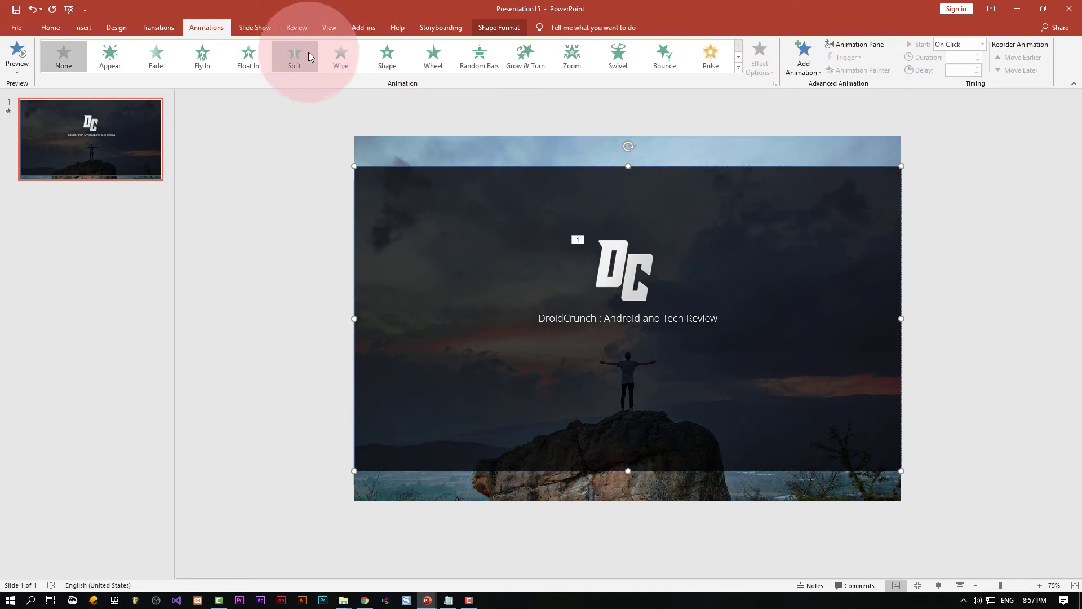
pyautogui.click(336, 59)
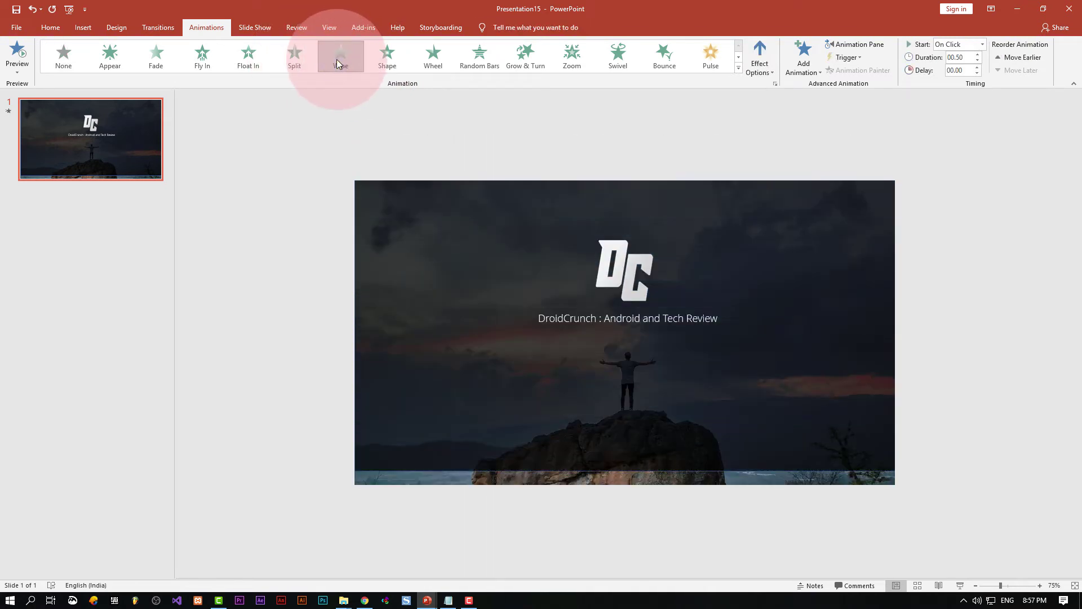
pyautogui.click(625, 149)
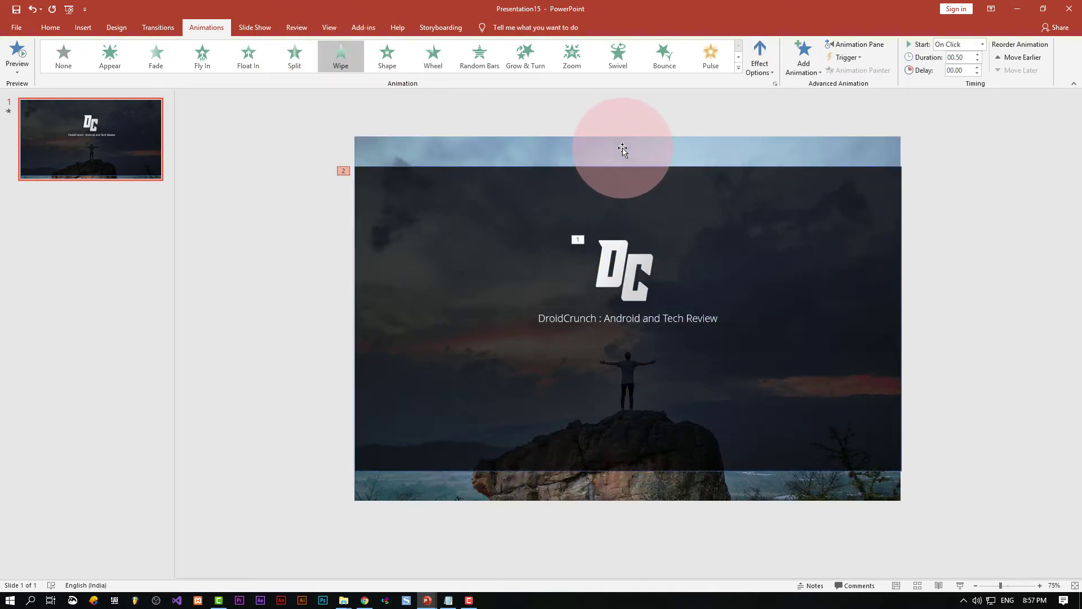
# Preview both animations in the slide show, then adjust the subtitle overlay's position
pyautogui.press('F5')
pyautogui.click(777, 246)
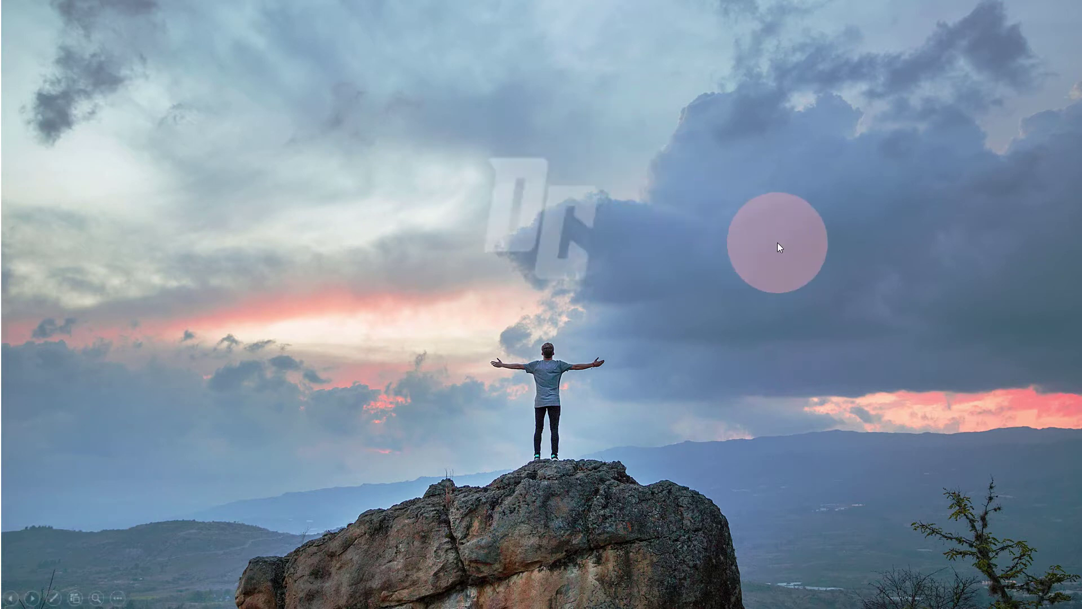
pyautogui.click(777, 247)
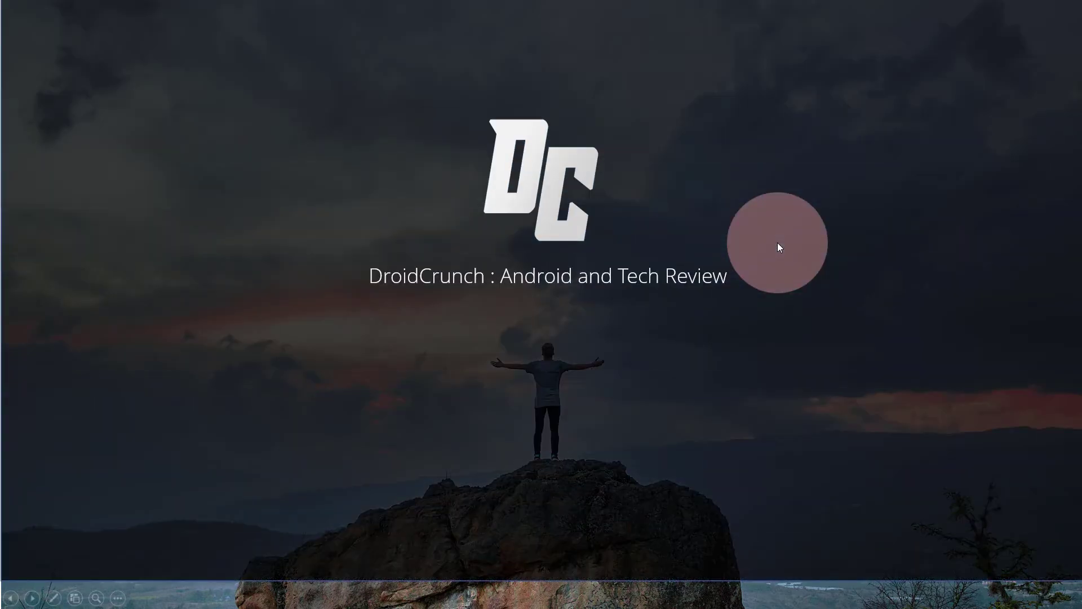
pyautogui.press('Escape')
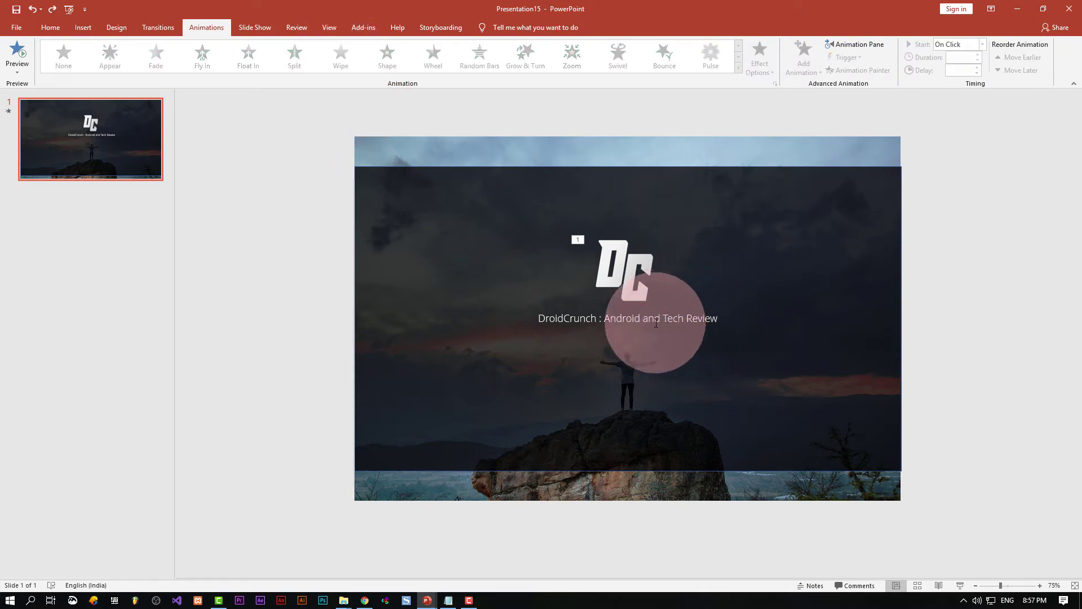
pyautogui.click(659, 318)
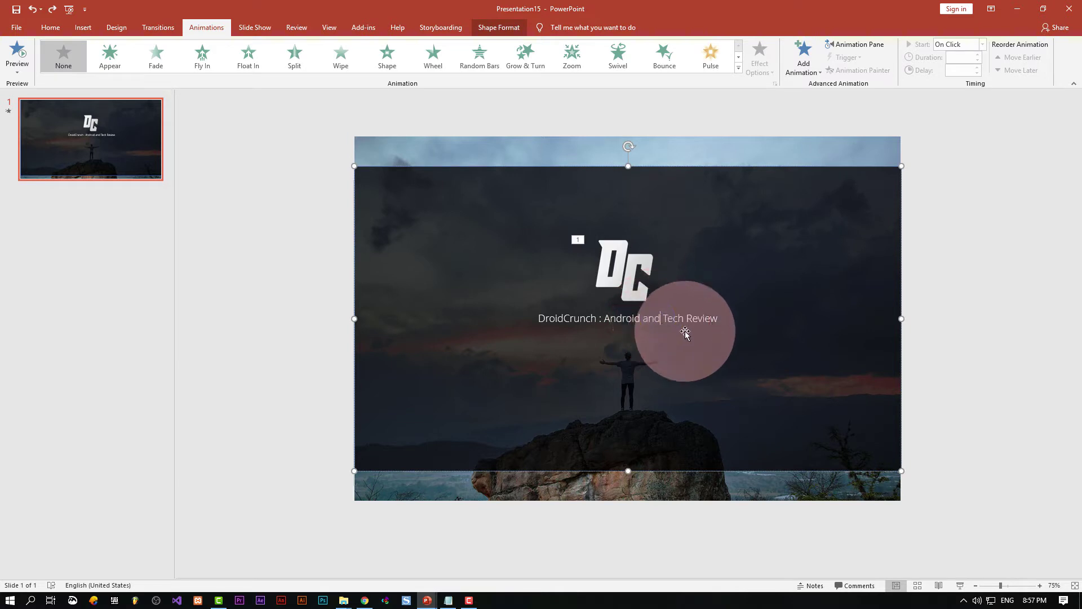
pyautogui.moveTo(681, 401)
pyautogui.mouseDown()
pyautogui.moveTo(697, 391)
pyautogui.moveTo(685, 390)
pyautogui.mouseUp()
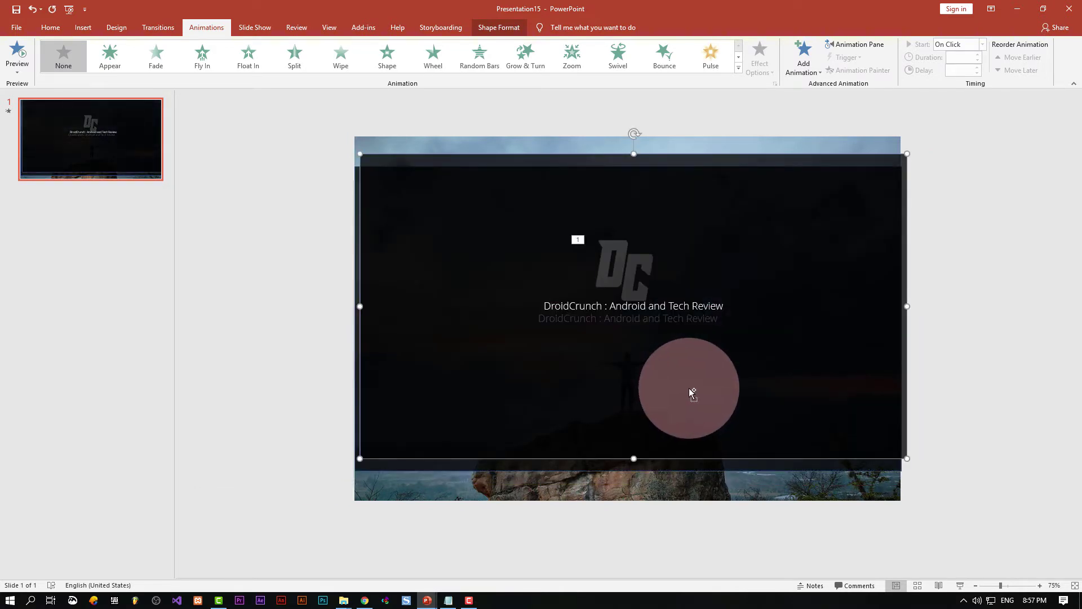
pyautogui.click(988, 327)
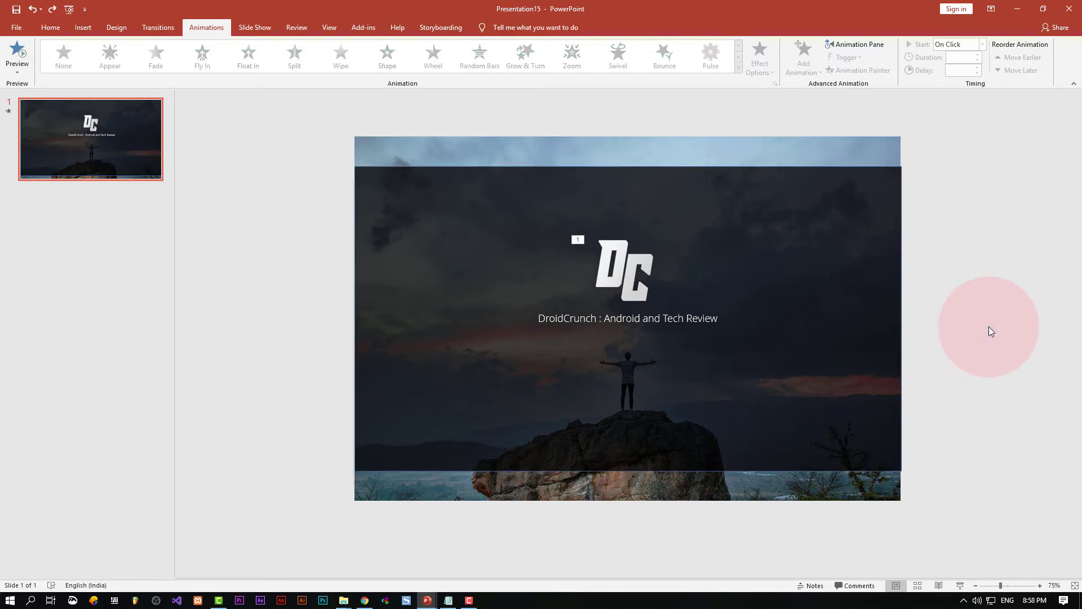
# Insert a new slide after slide 1 and delete its title and content placeholders
pyautogui.rightClick(114, 150)
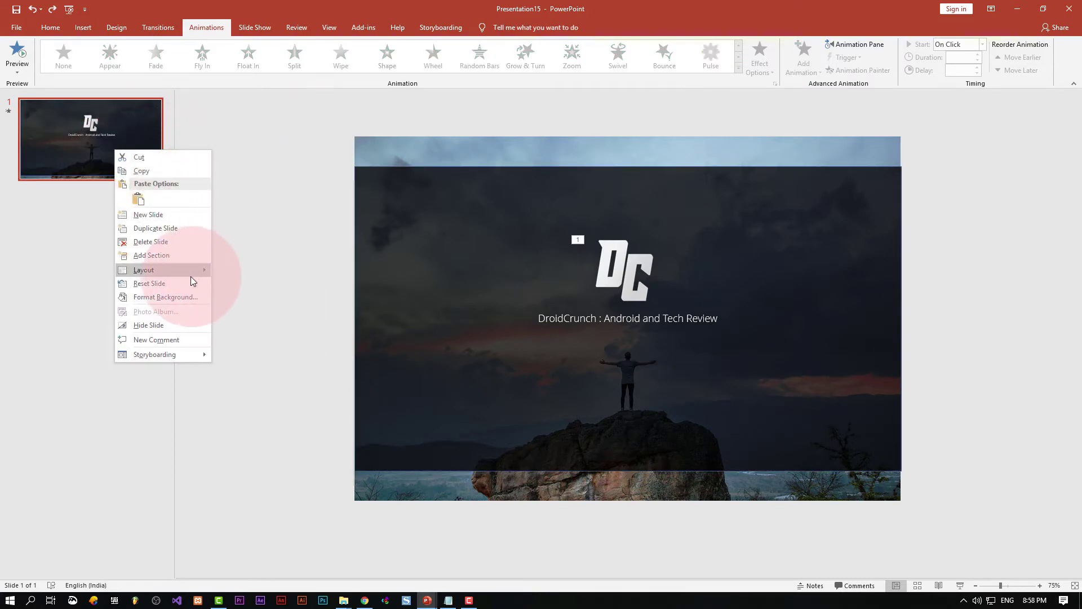
pyautogui.moveTo(144, 269)
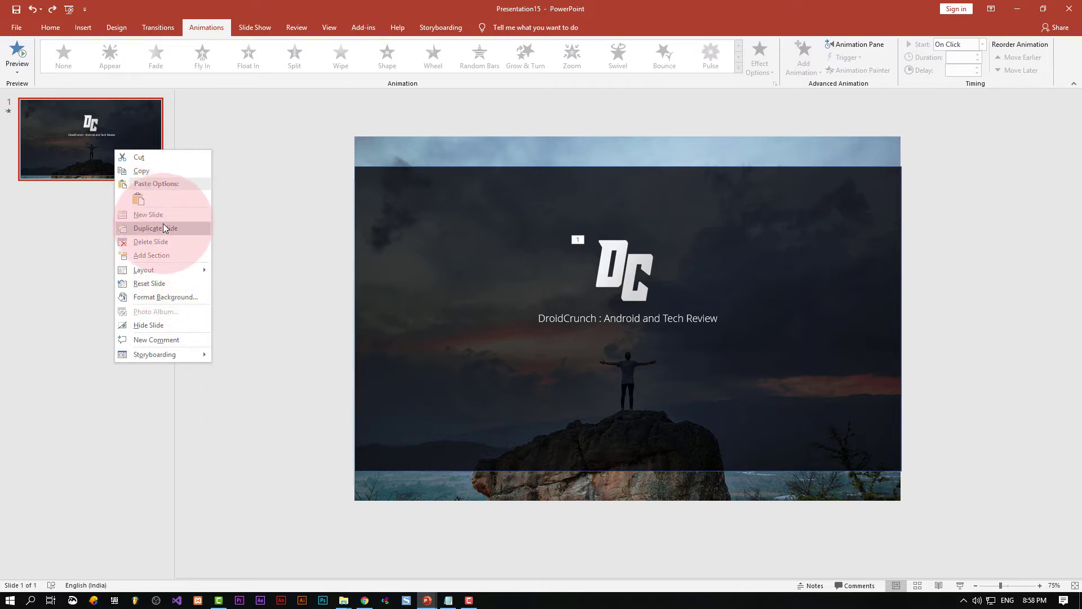
pyautogui.click(163, 218)
pyautogui.moveTo(428, 198); pyautogui.dragTo(434, 195)
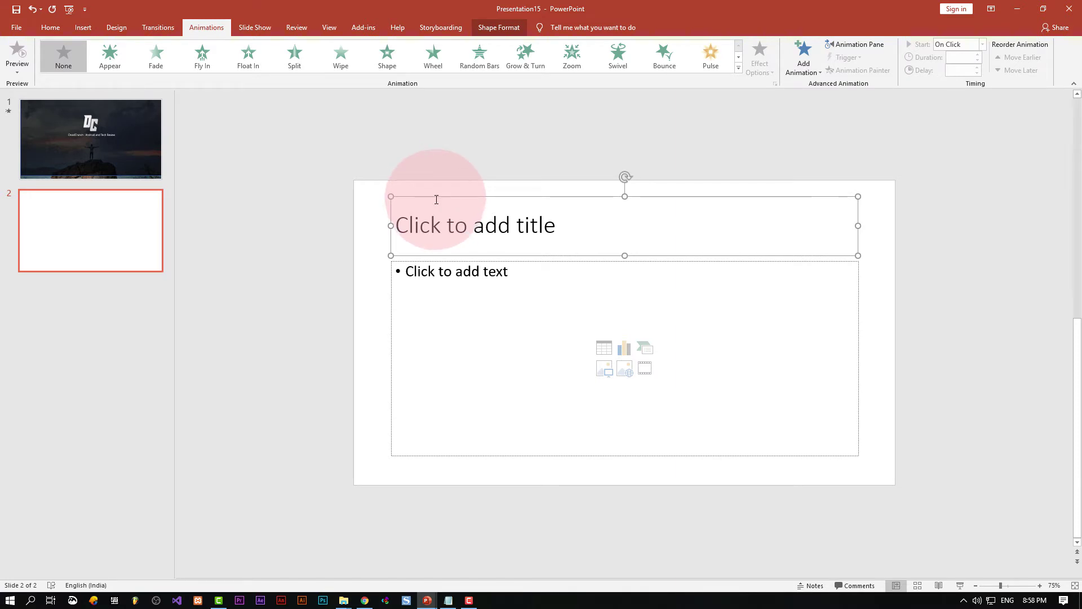
pyautogui.press('Delete')
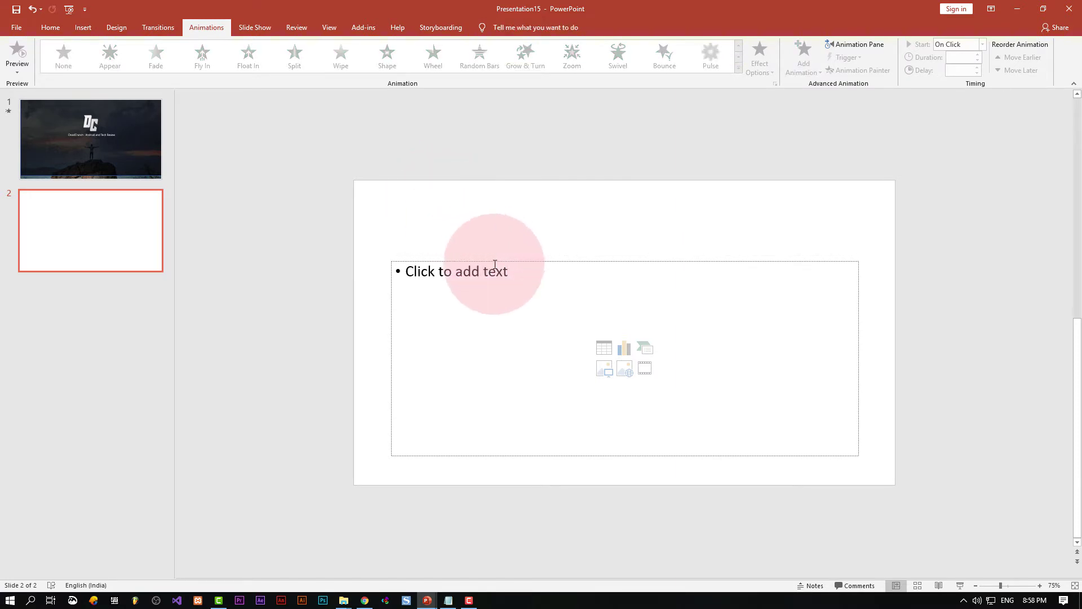
pyautogui.click(496, 261)
pyautogui.press('Delete')
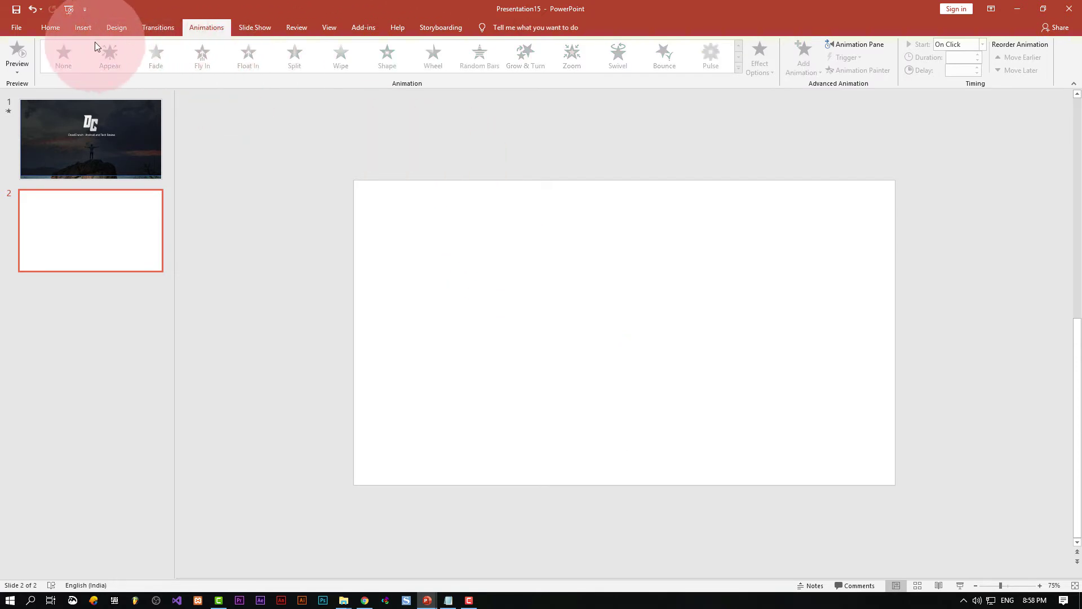
pyautogui.click(96, 29)
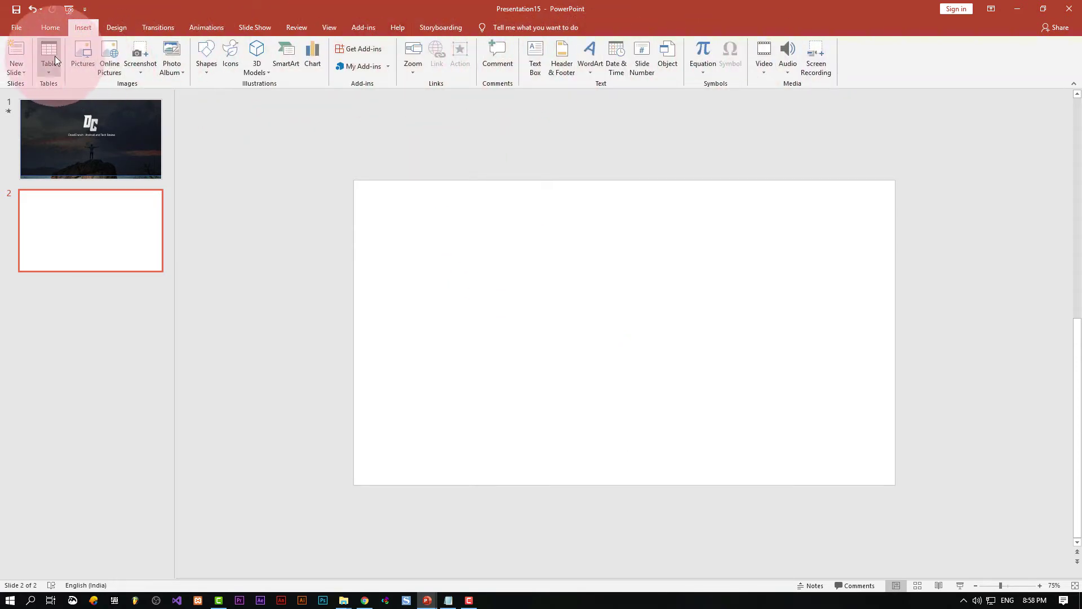
# Add an 'About Us' text box on slide 2 in bold Arial Rounded MT Bold
pyautogui.click(536, 57)
pyautogui.click(458, 273)
pyautogui.write('About Us')
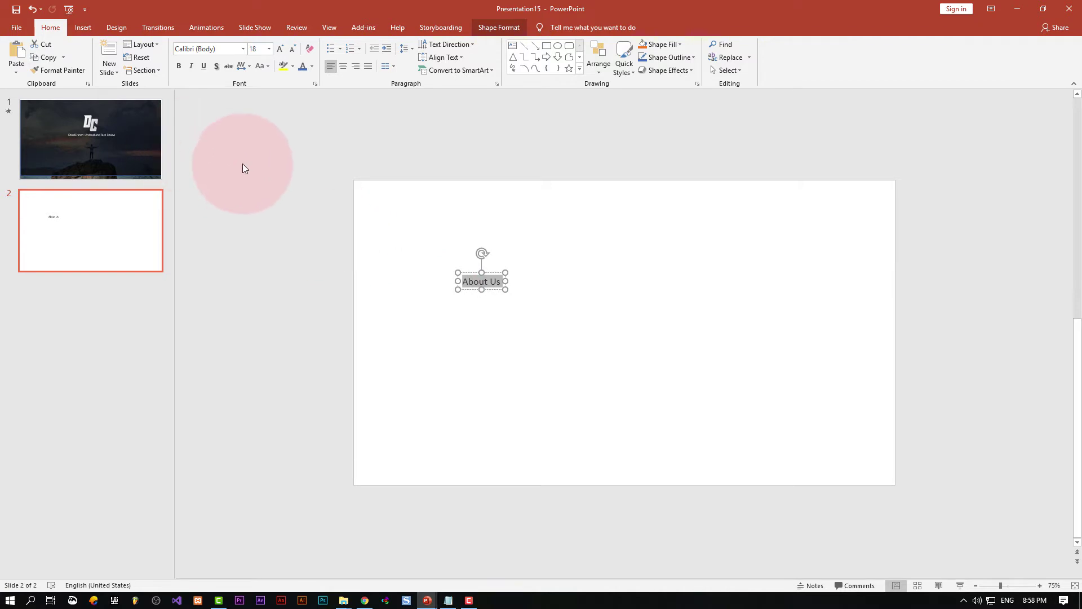
pyautogui.click(179, 66)
pyautogui.click(243, 48)
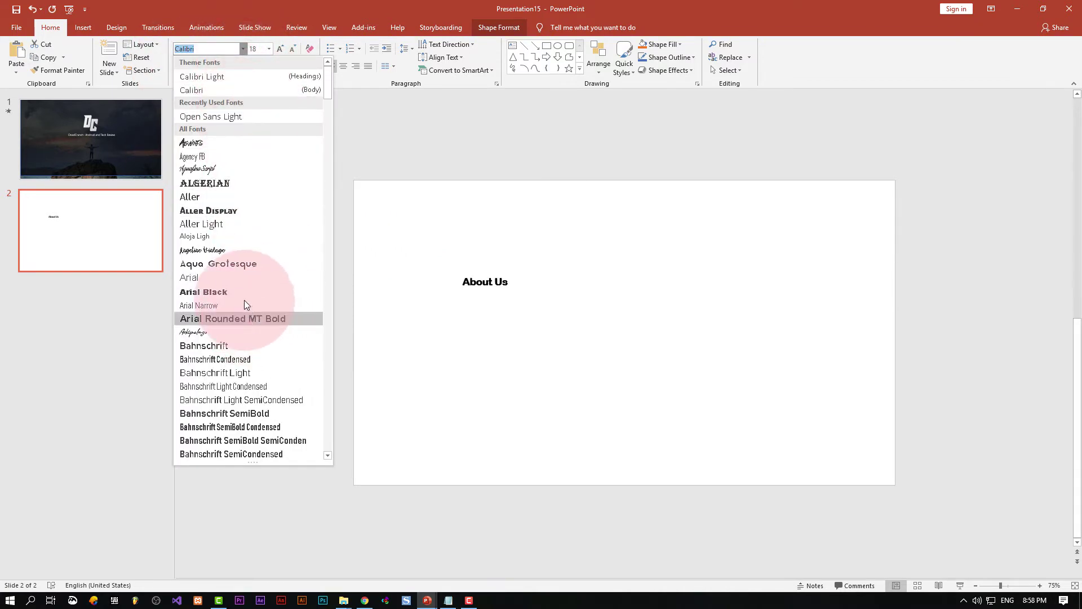
pyautogui.click(258, 318)
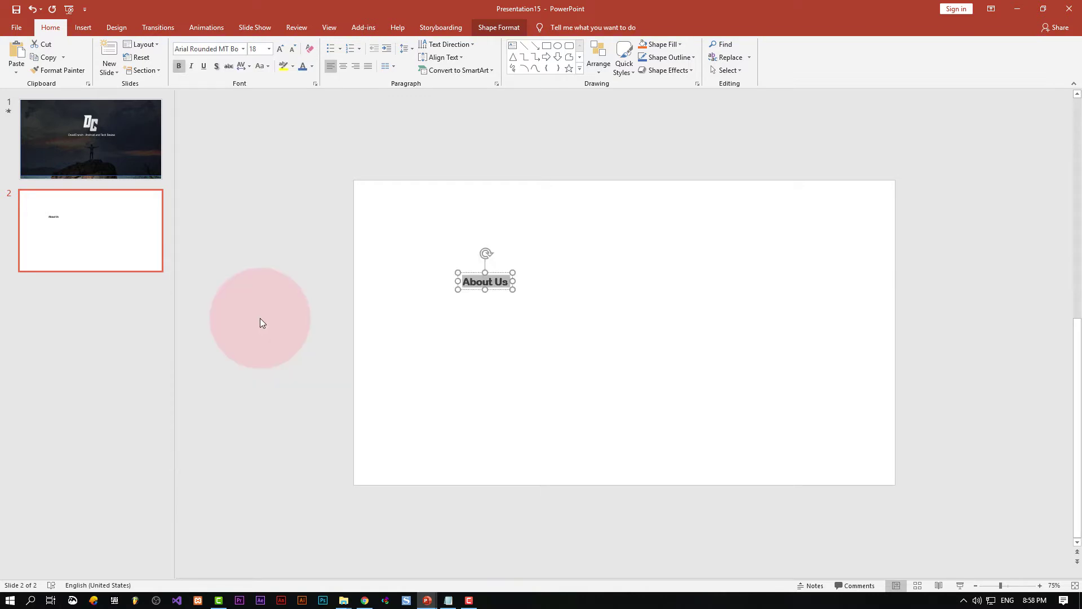
pyautogui.click(243, 49)
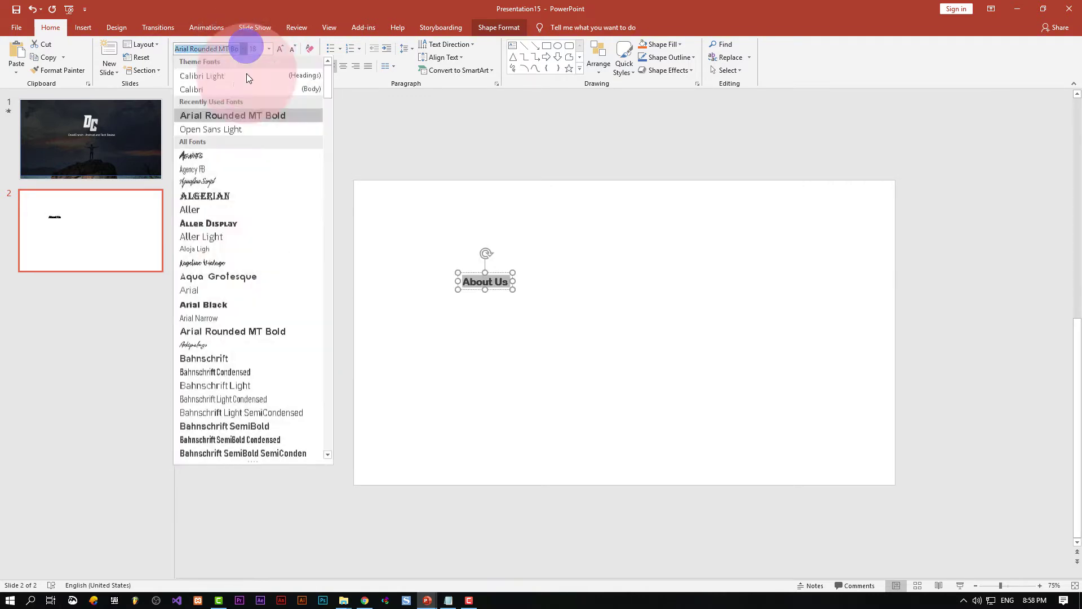
pyautogui.click(430, 138)
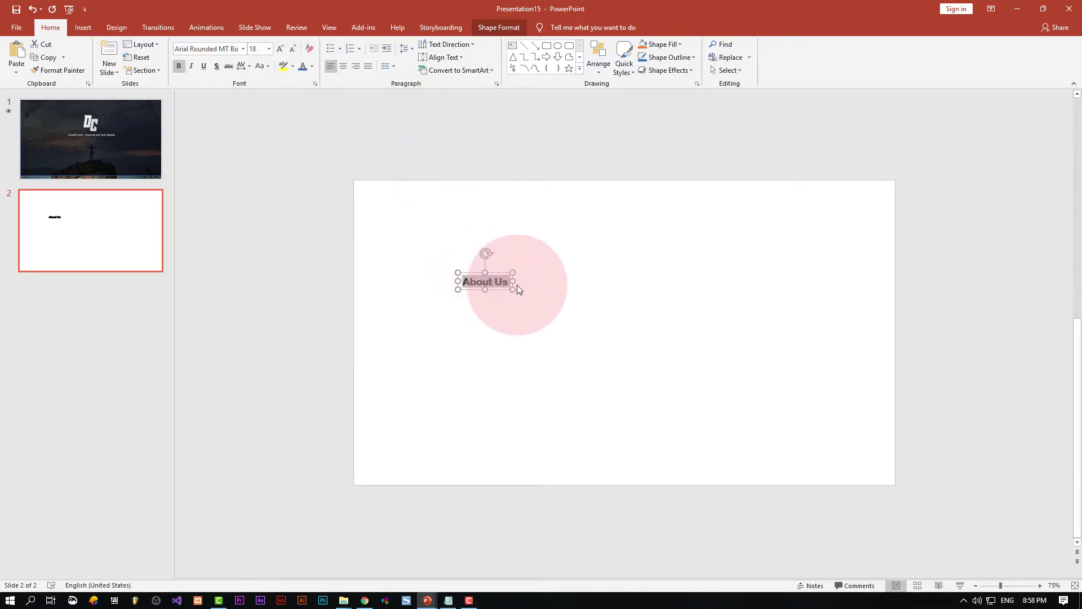
# Enlarge About Us to 60 pt, widen it onto one line, and move it up-left
pyautogui.moveTo(513, 289)
pyautogui.mouseDown()
pyautogui.moveTo(562, 289)
pyautogui.moveTo(484, 279)
pyautogui.mouseUp()
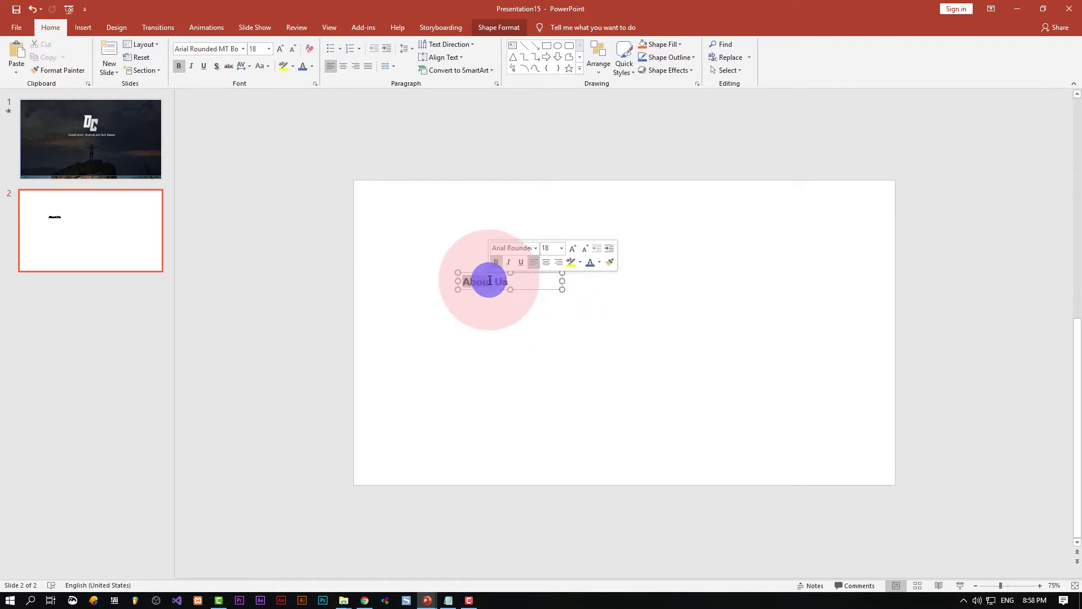
pyautogui.click(572, 249)
pyautogui.click(573, 248)
pyautogui.click(572, 248)
pyautogui.click(572, 248)
pyautogui.click(572, 249)
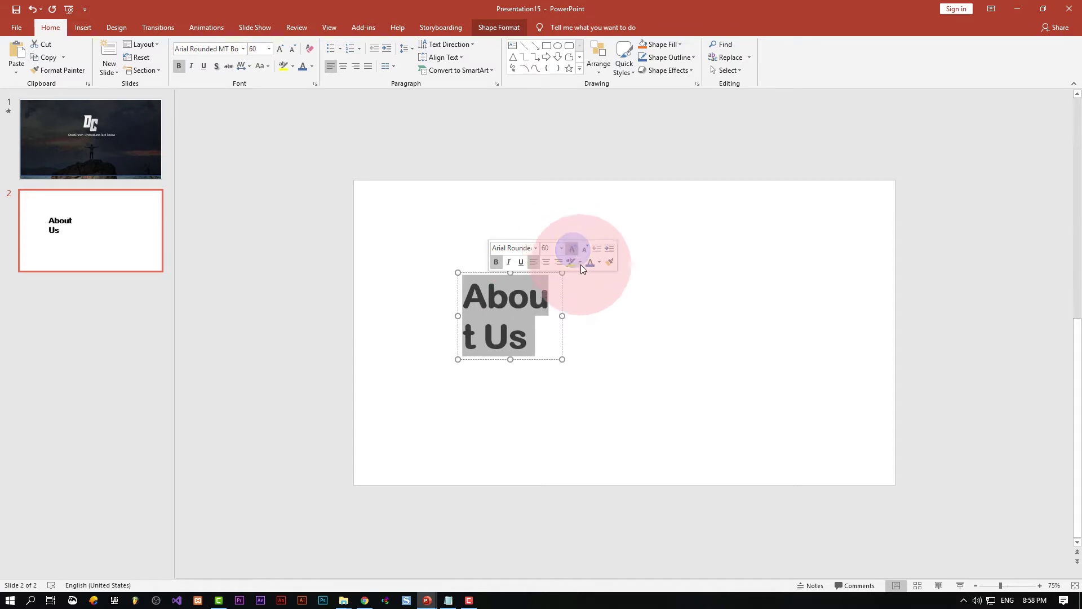
pyautogui.moveTo(562, 315); pyautogui.dragTo(639, 313)
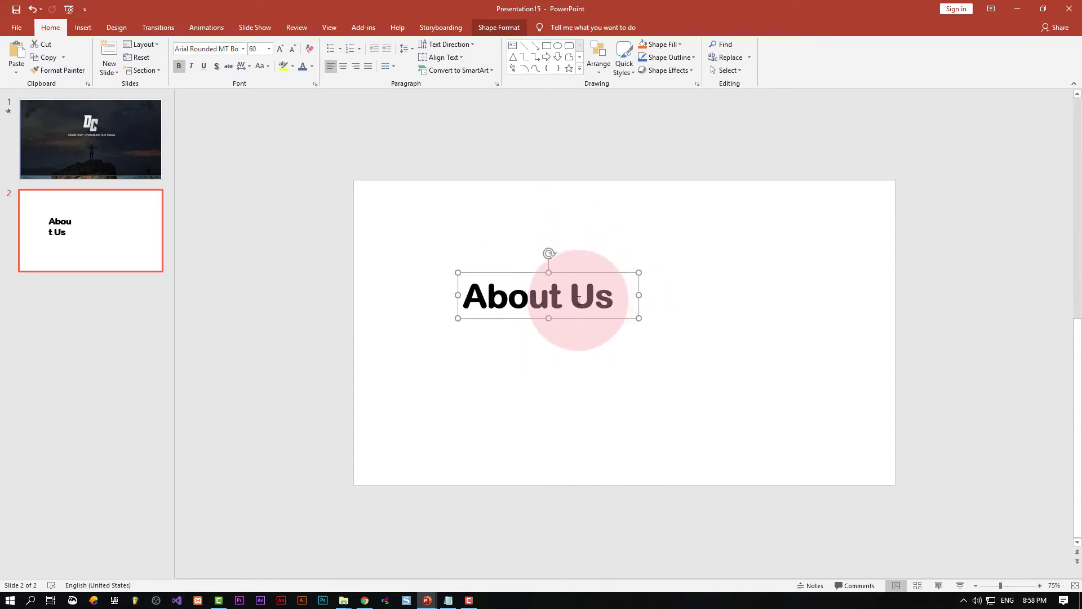
pyautogui.moveTo(580, 268); pyautogui.dragTo(524, 206)
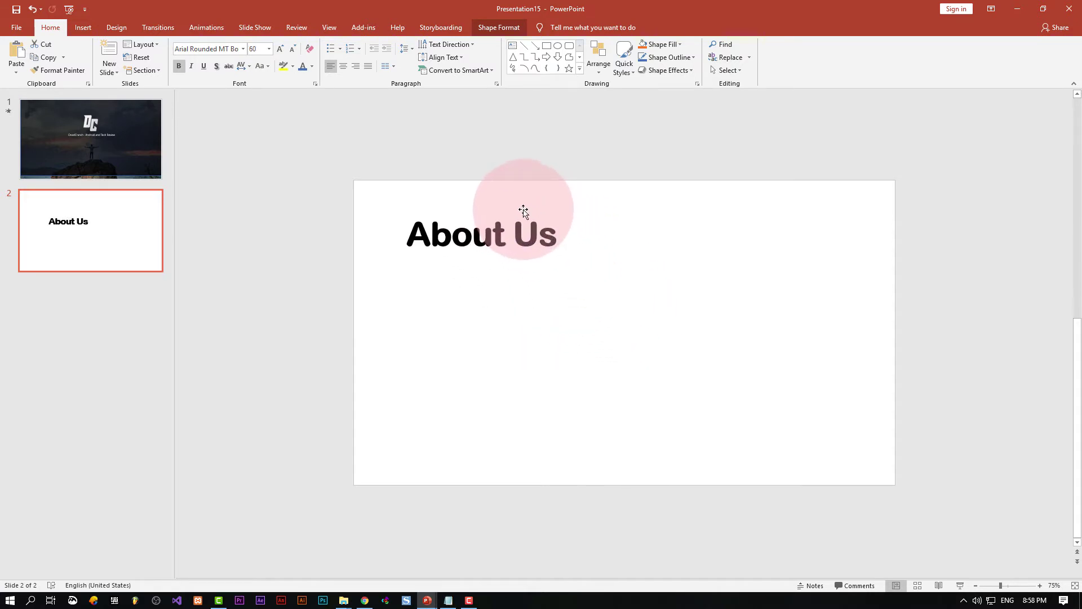
pyautogui.click(536, 141)
# Add an empty text box below the title, then open a new Chrome tab
pyautogui.click(83, 27)
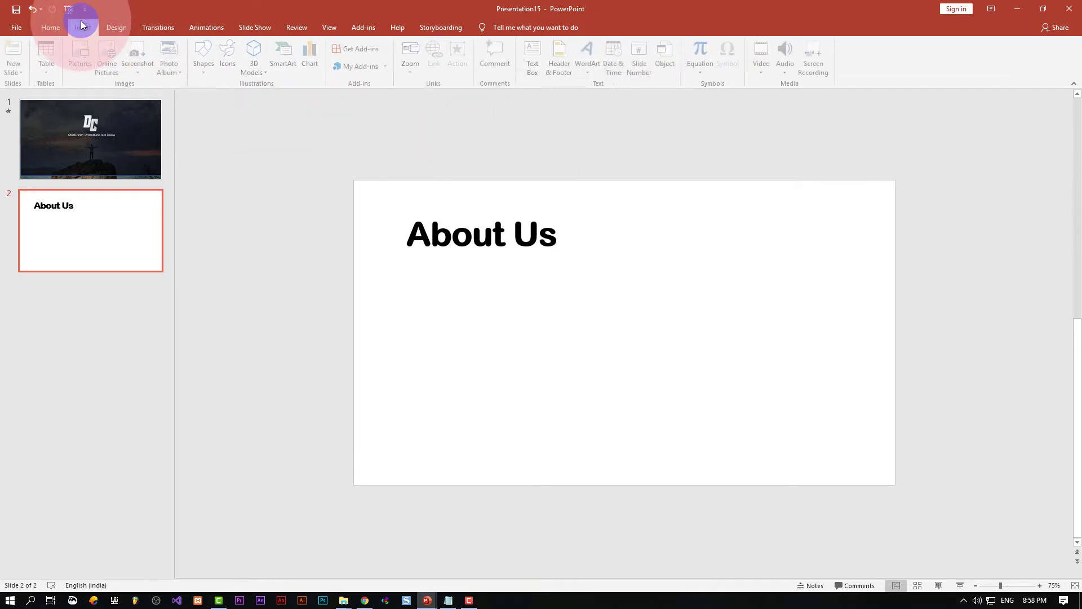
pyautogui.click(546, 46)
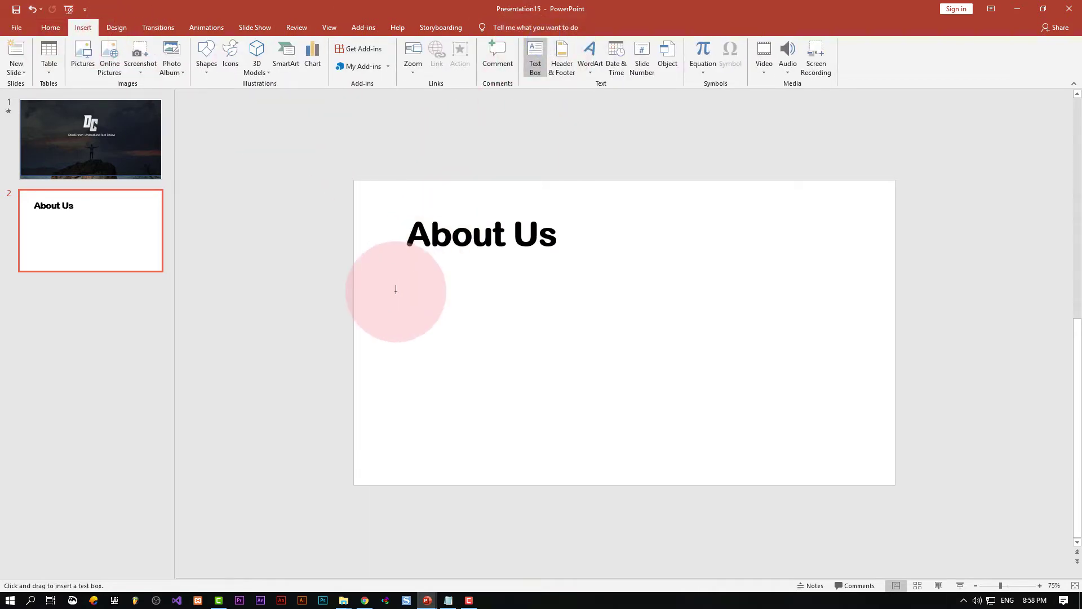
pyautogui.click(410, 275)
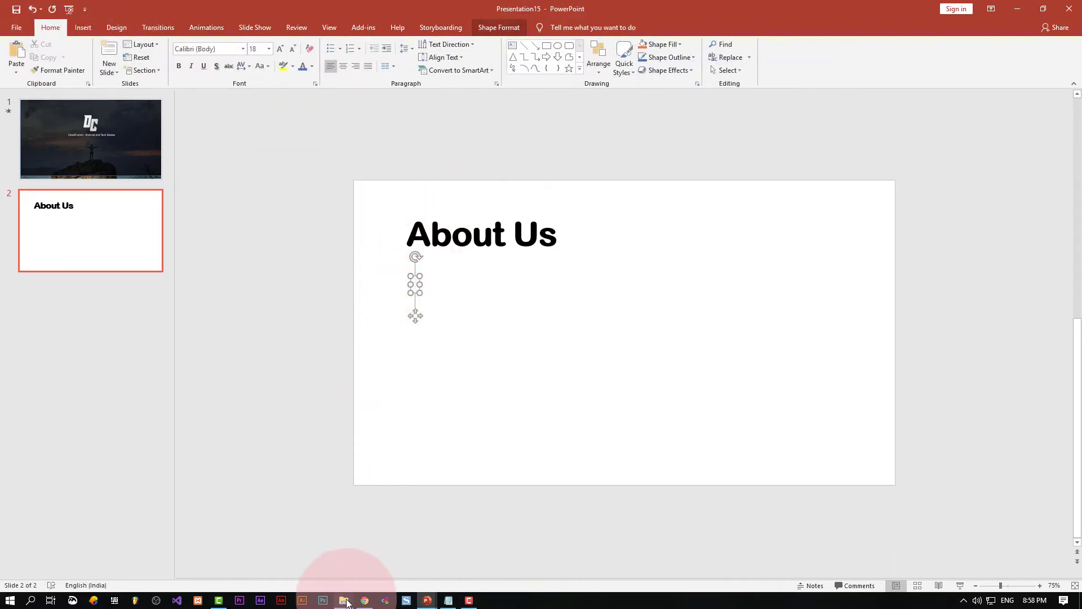
pyautogui.click(364, 600)
pyautogui.click(489, 9)
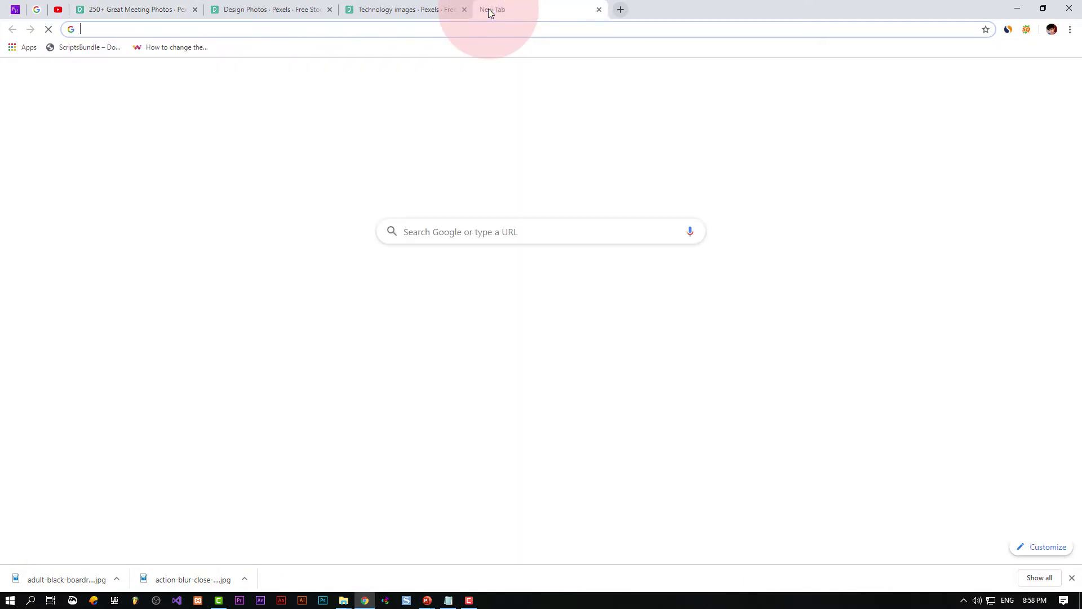
# Search for a lorem ipsum generator, open loremipsum.io, copy its text and paste into PowerPoint
pyautogui.write('lorem ipsum gener')
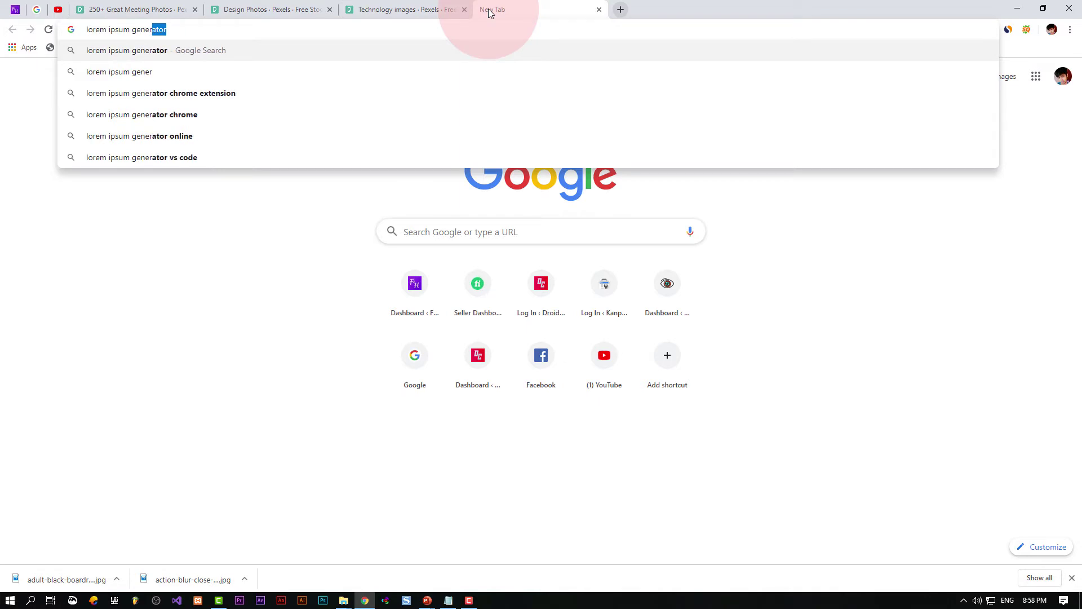
pyautogui.write('ator')
pyautogui.press('Return')
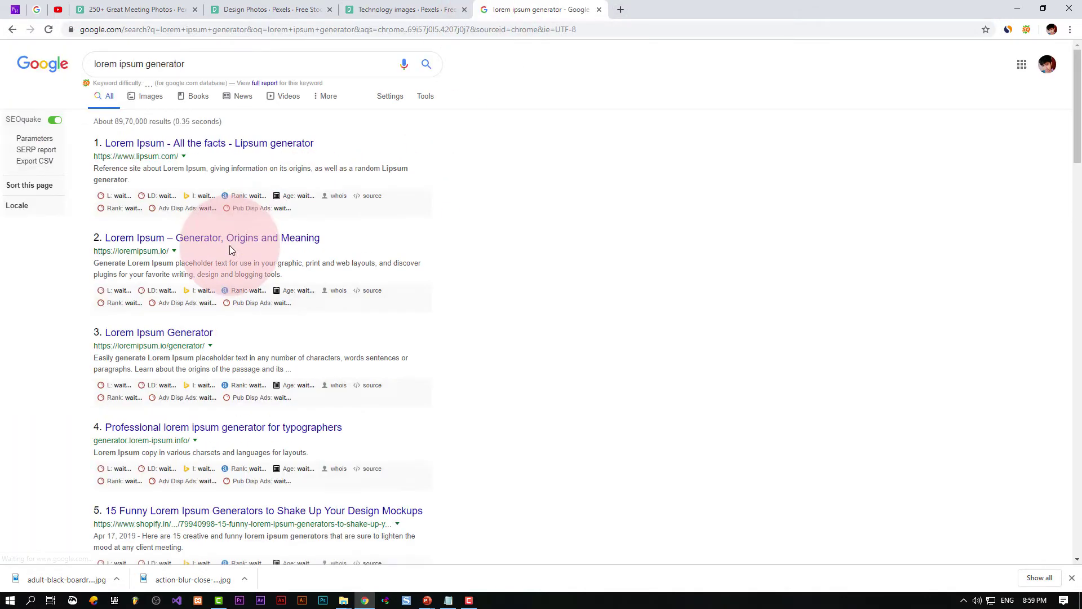
pyautogui.click(180, 346)
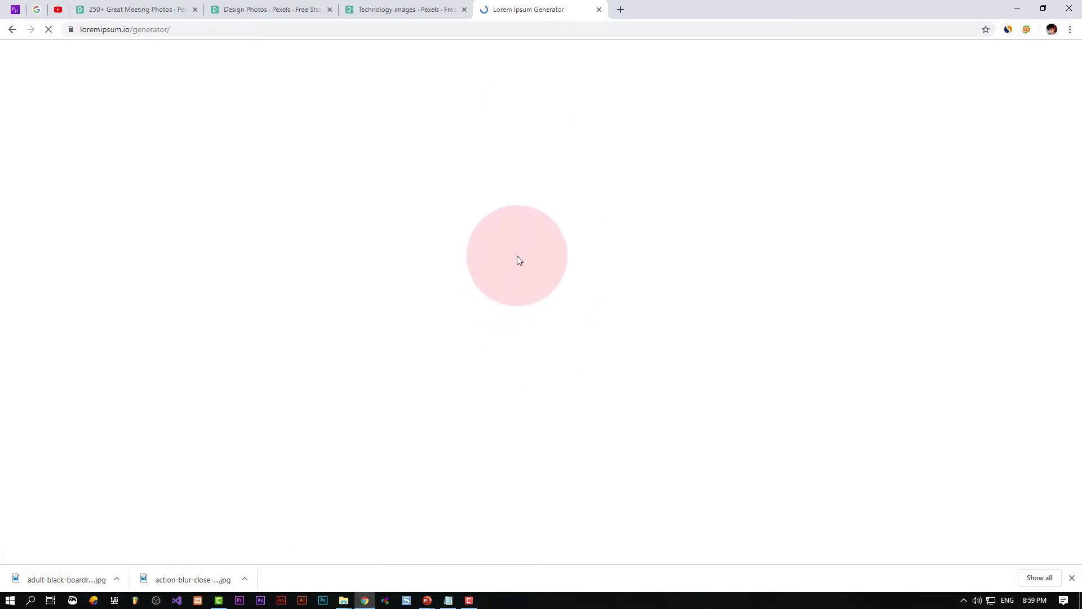
pyautogui.scroll(-2, 338, 299)
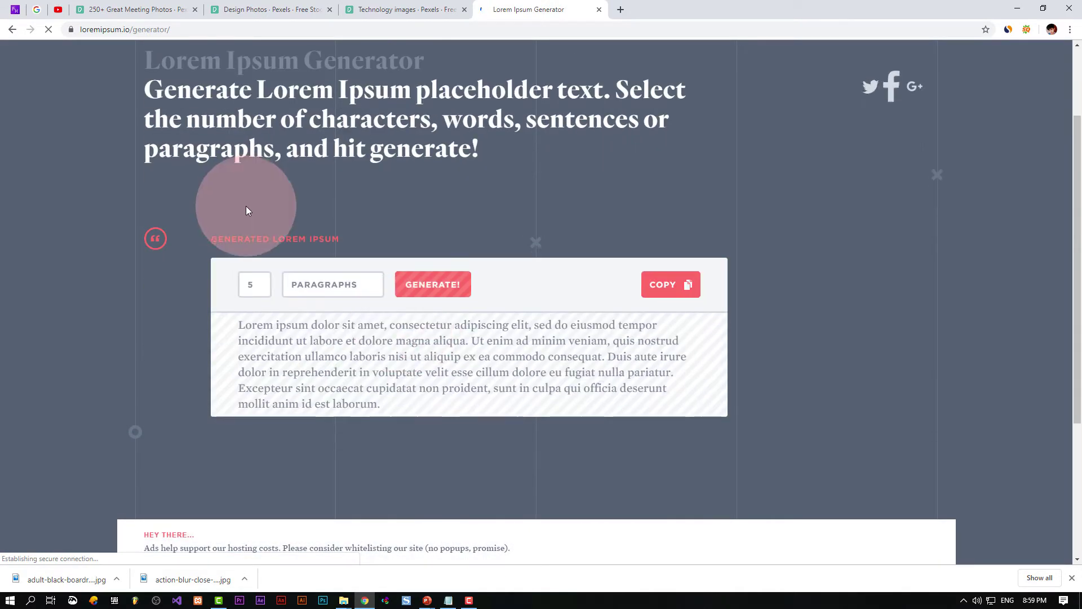
pyautogui.click(646, 296)
pyautogui.hotkey('alt', 'Tab')
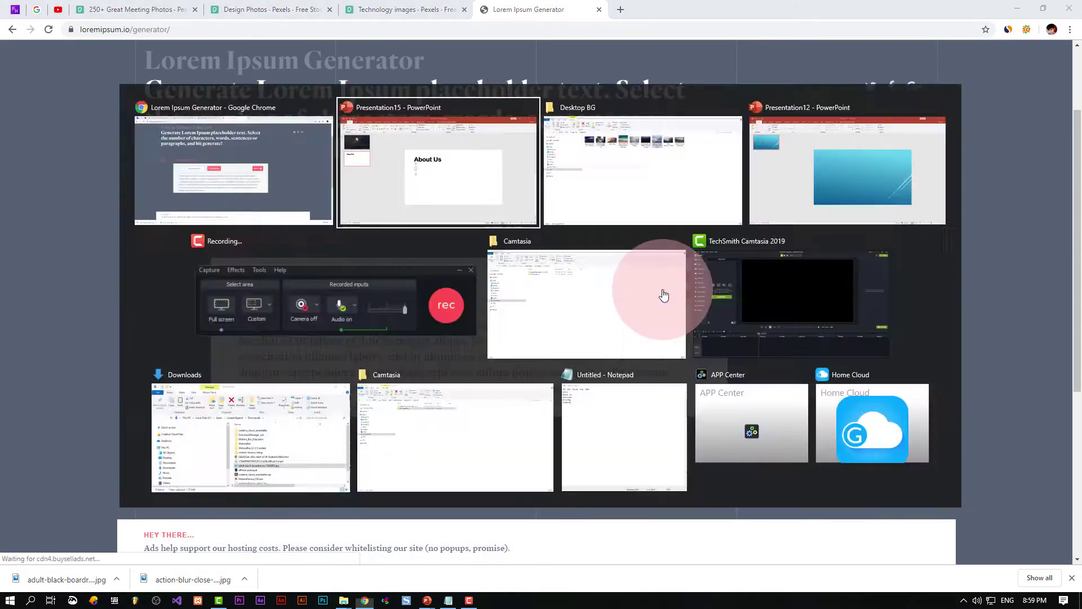
pyautogui.hotkey('ctrl', 'v')
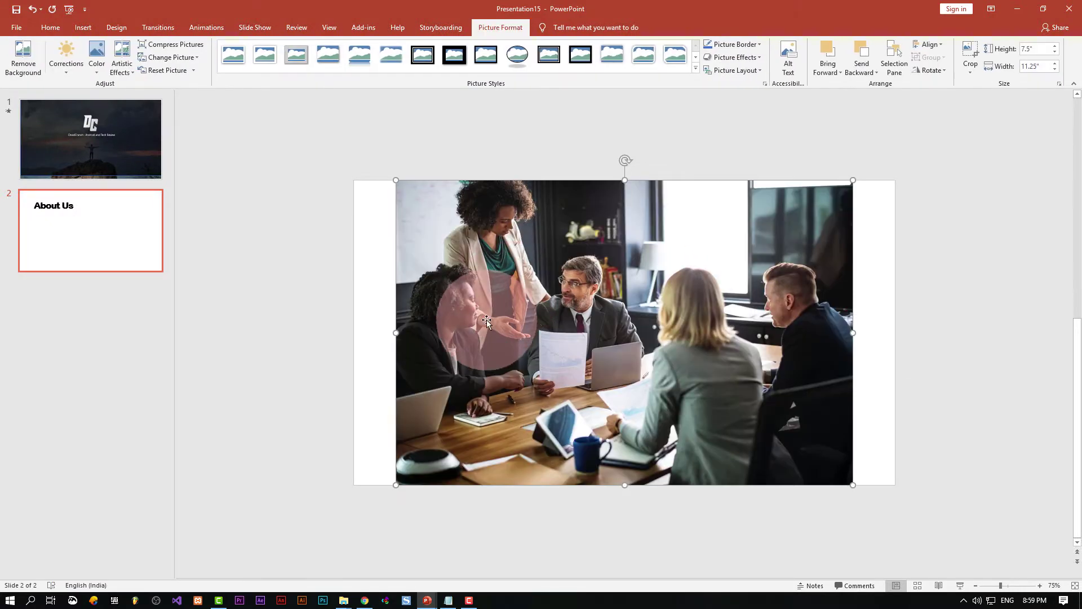
# Select all the generated Lorem text, copy it again, and return to PowerPoint
pyautogui.hotkey('alt', 'Tab')
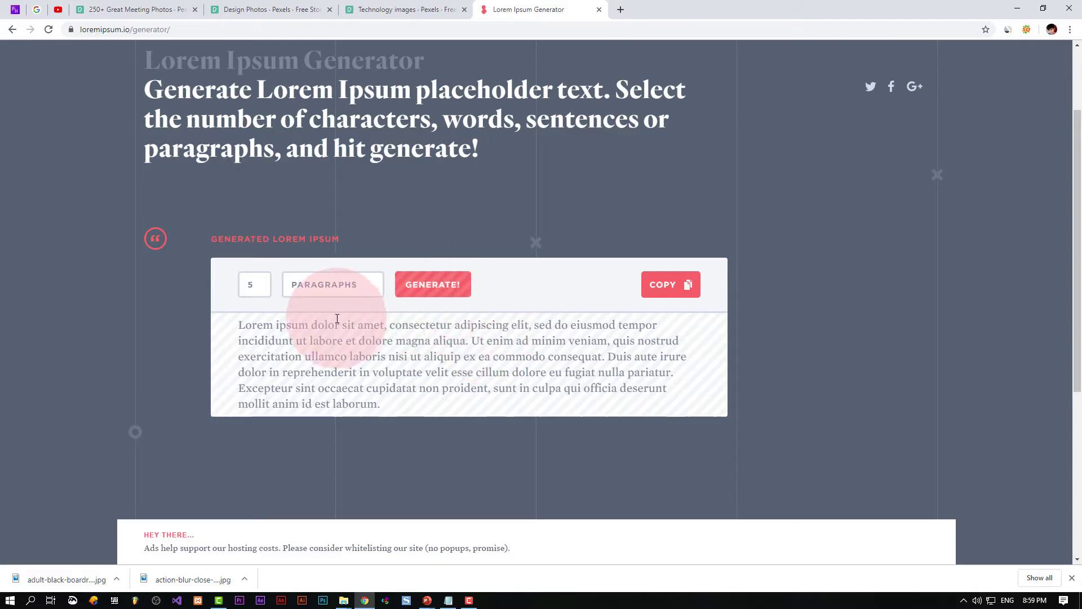
pyautogui.tripleClick(438, 324)
pyautogui.click(639, 275)
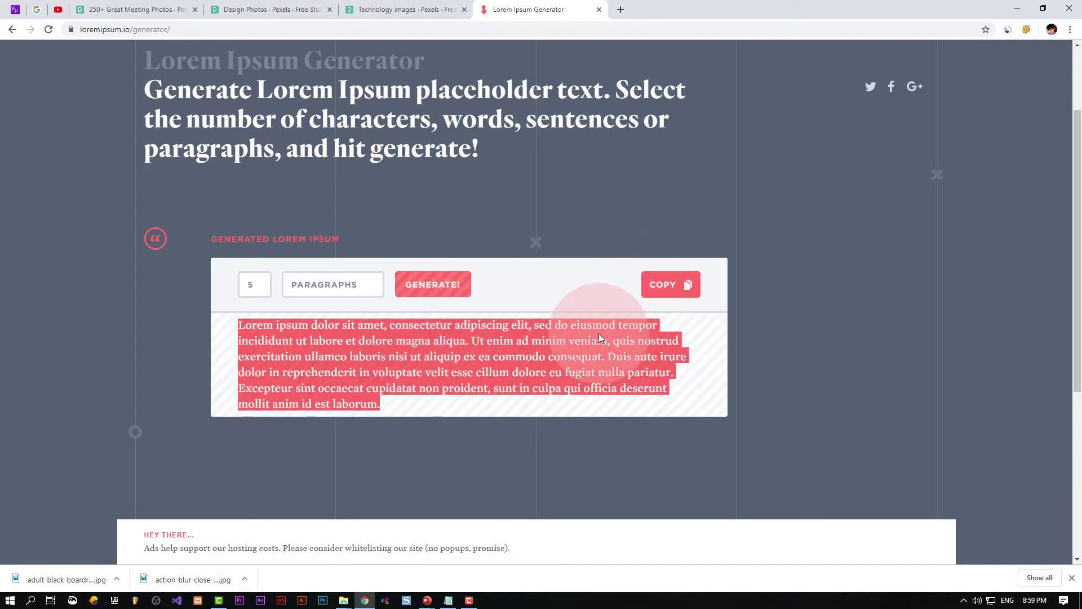
pyautogui.hotkey('alt', 'Tab')
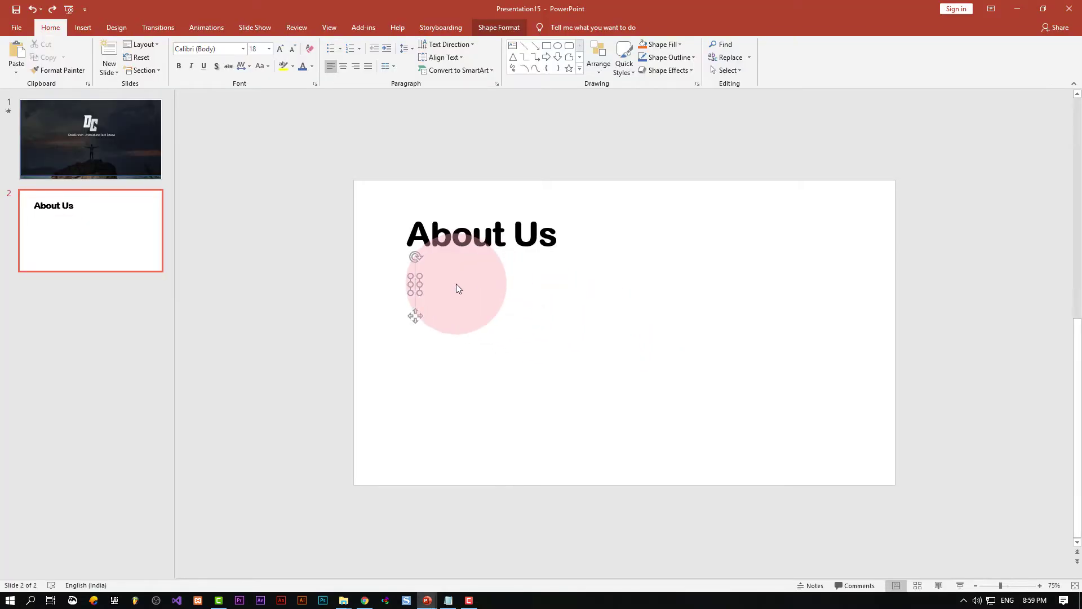
# Undo the misplaced Lorem pastes and delete the empty text box below the title
pyautogui.hotkey('ctrl', 'v')
pyautogui.hotkey('ctrl', 'z')
pyautogui.click(417, 291)
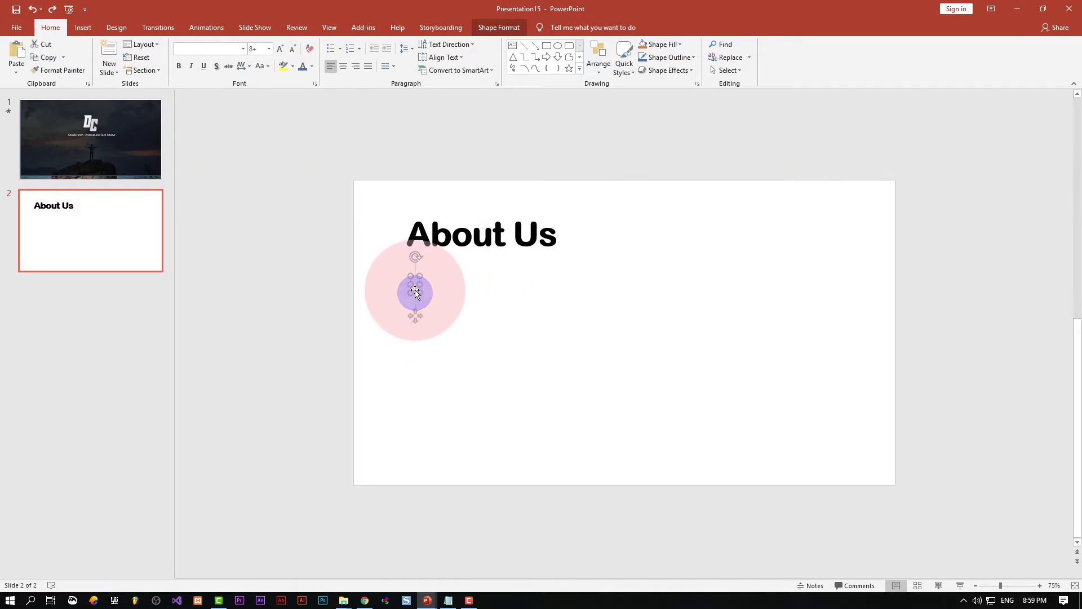
pyautogui.click(484, 309)
pyautogui.hotkey('ctrl', 'v')
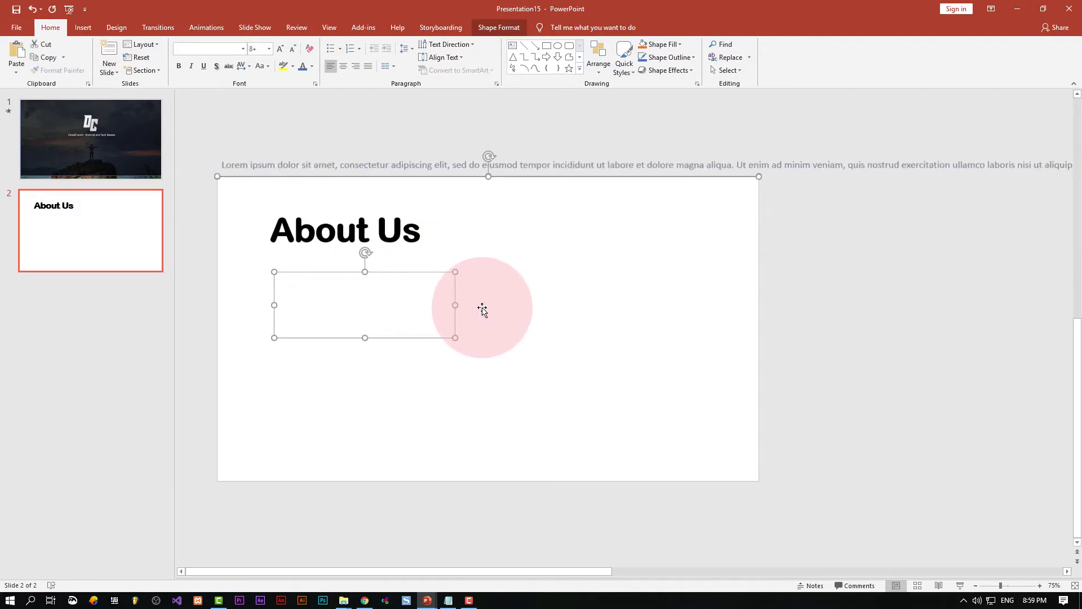
pyautogui.hotkey('ctrl', 'z')
pyautogui.click(477, 308)
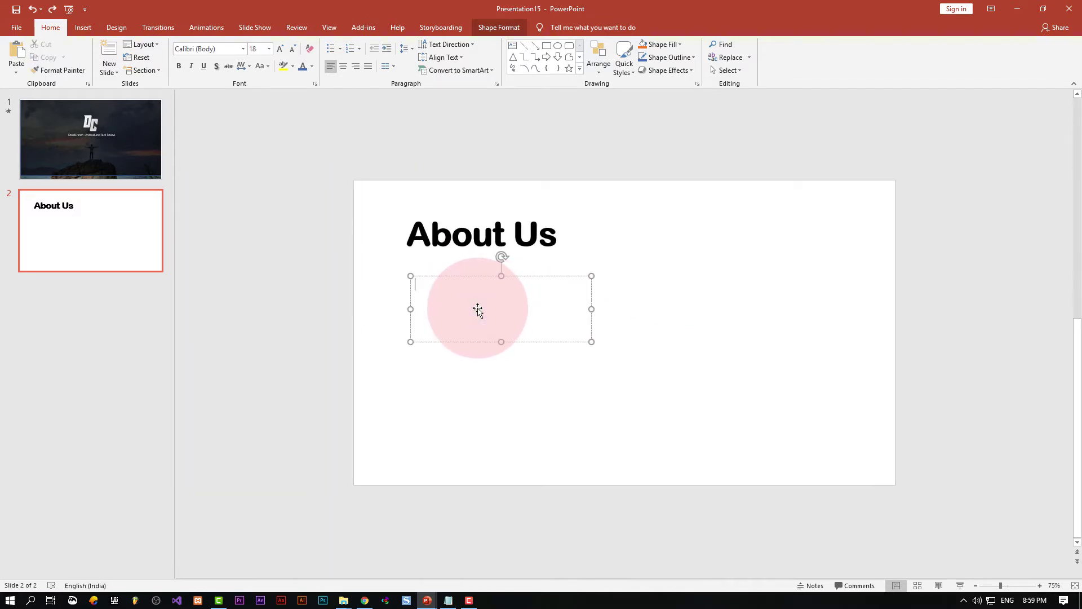
pyautogui.hotkey('ctrl', 'v')
pyautogui.hotkey('ctrl', 'z')
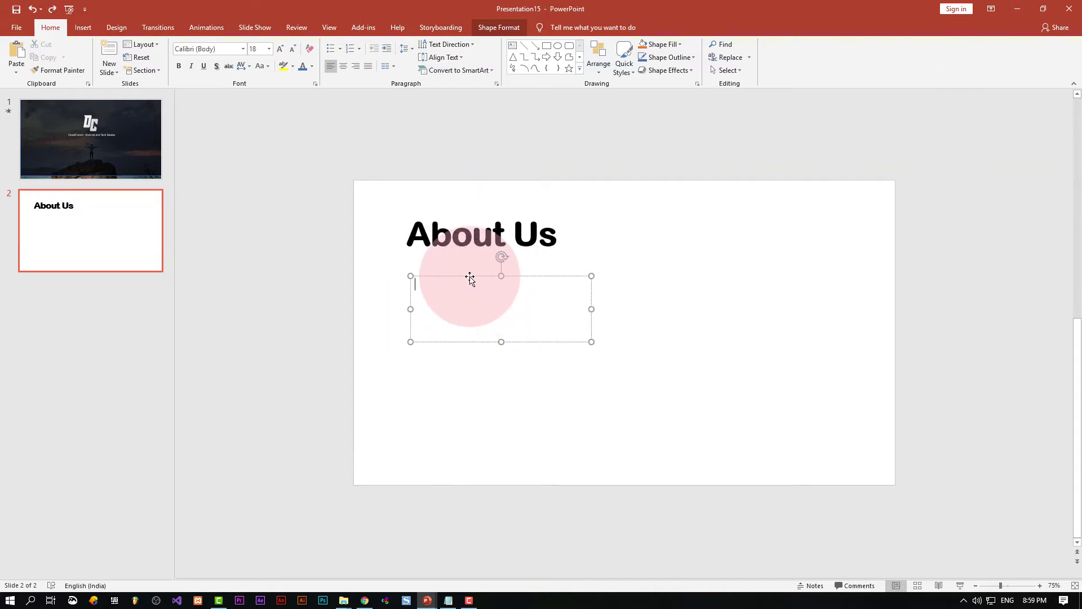
pyautogui.click(479, 272)
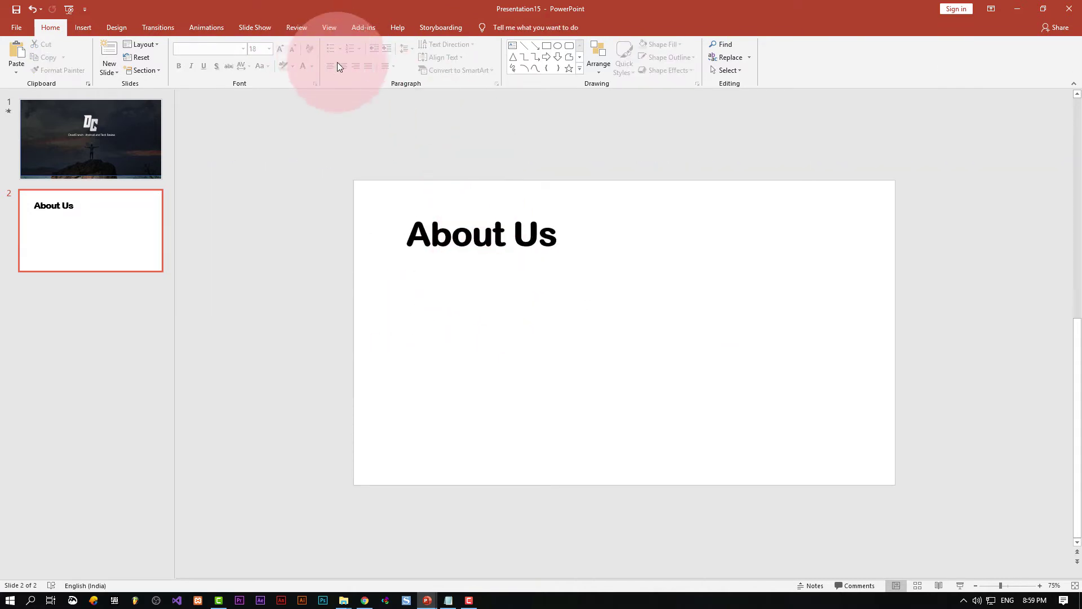
# Insert a new text box below the About Us title and paste the Lorem text into it
pyautogui.click(84, 9)
pyautogui.click(59, 28)
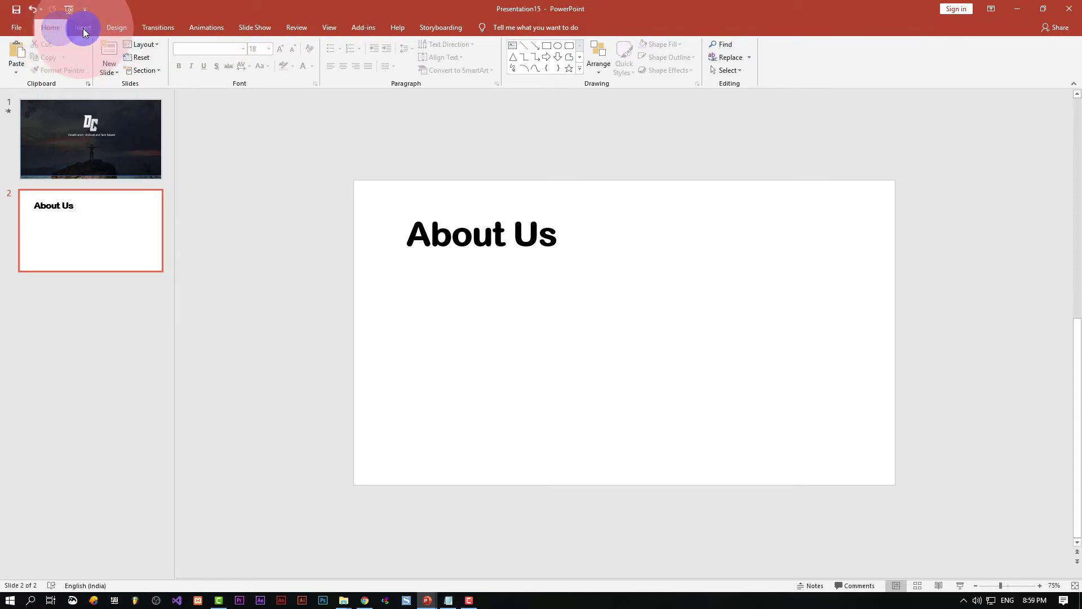
pyautogui.click(83, 28)
pyautogui.click(536, 63)
pyautogui.click(435, 298)
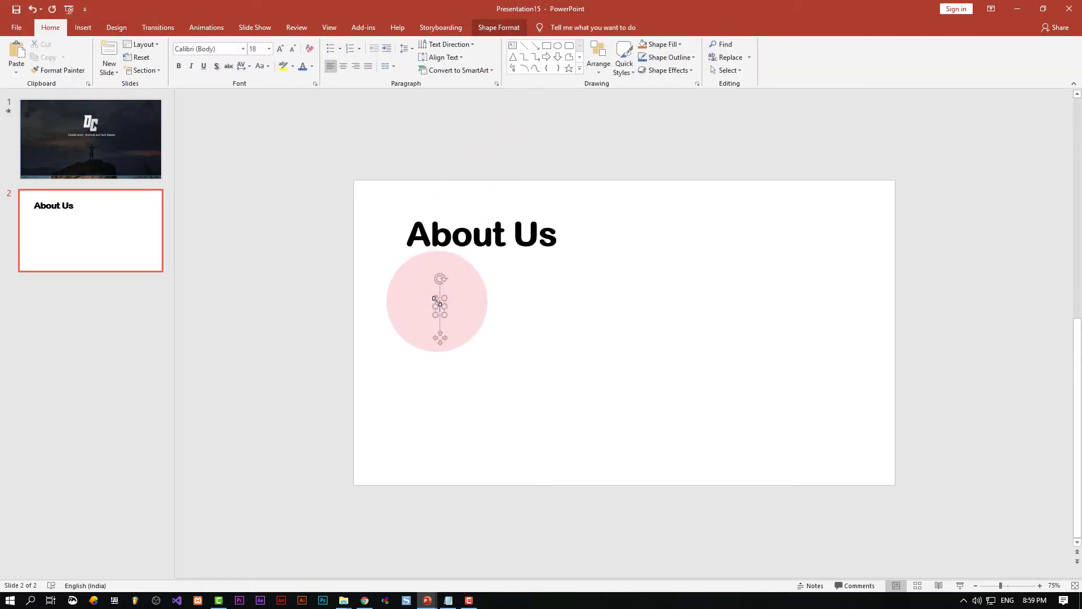
pyautogui.hotkey('ctrl', 'v')
# Zoom out and reselect the long single-line Lorem text box on slide 2
pyautogui.moveTo(418, 129); pyautogui.dragTo(423, 164)
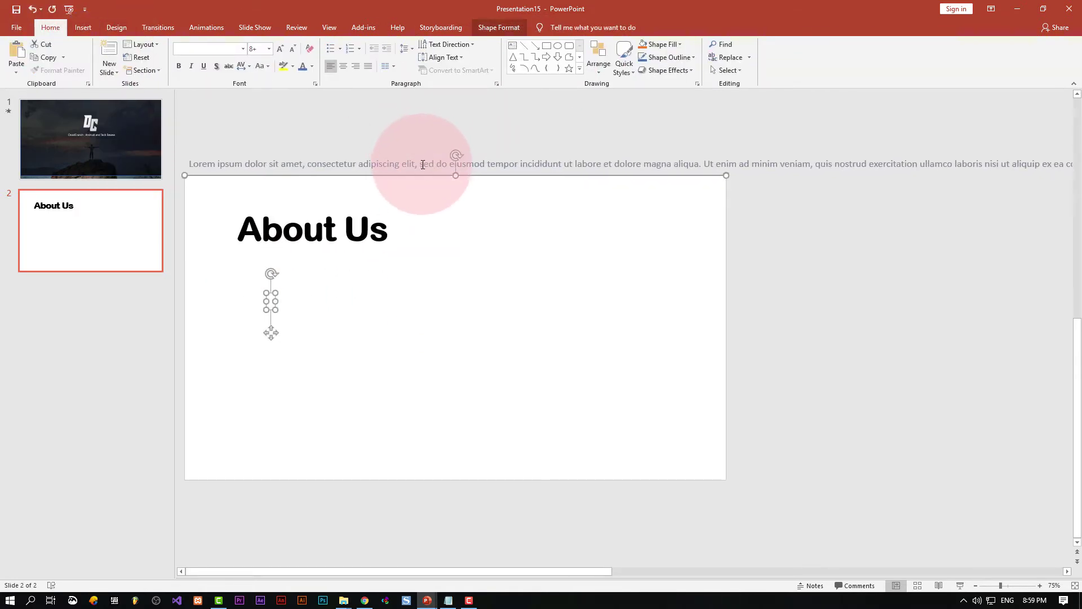
pyautogui.click(424, 163)
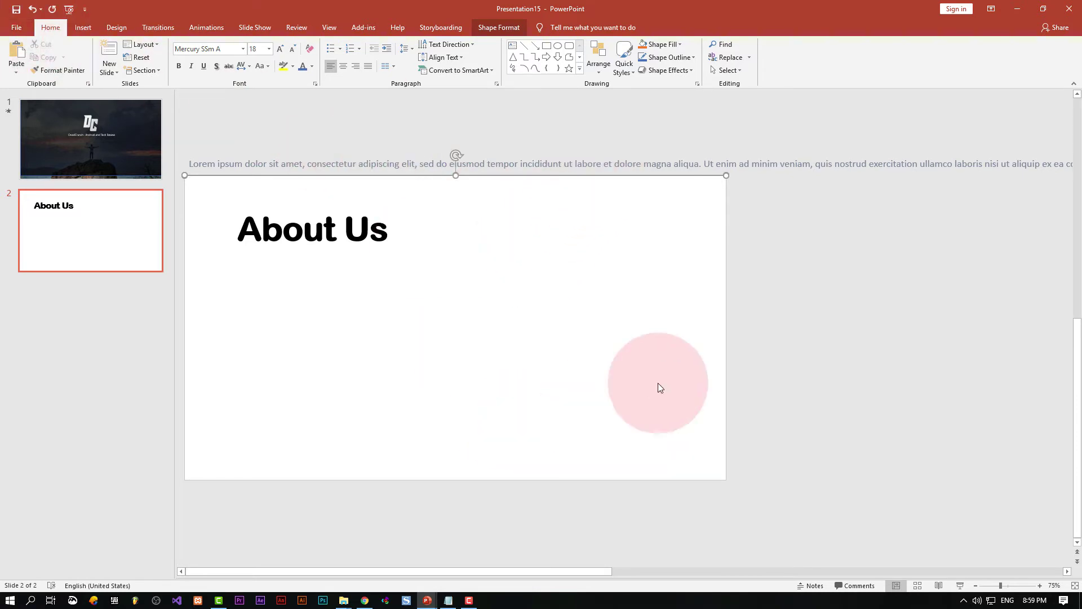
pyautogui.click(799, 341)
pyautogui.click(736, 163)
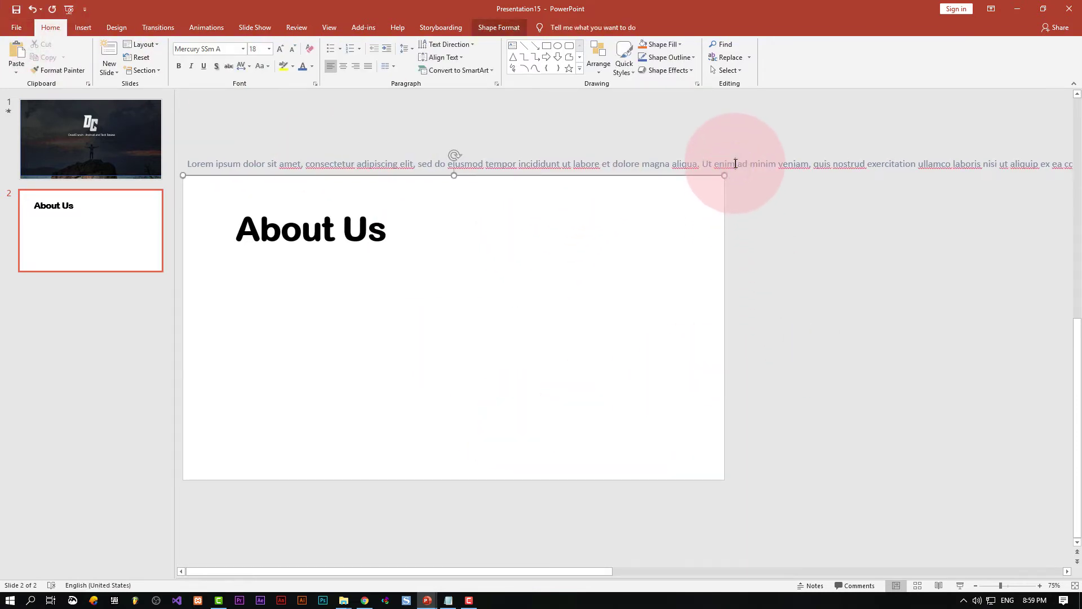
pyautogui.click(510, 25)
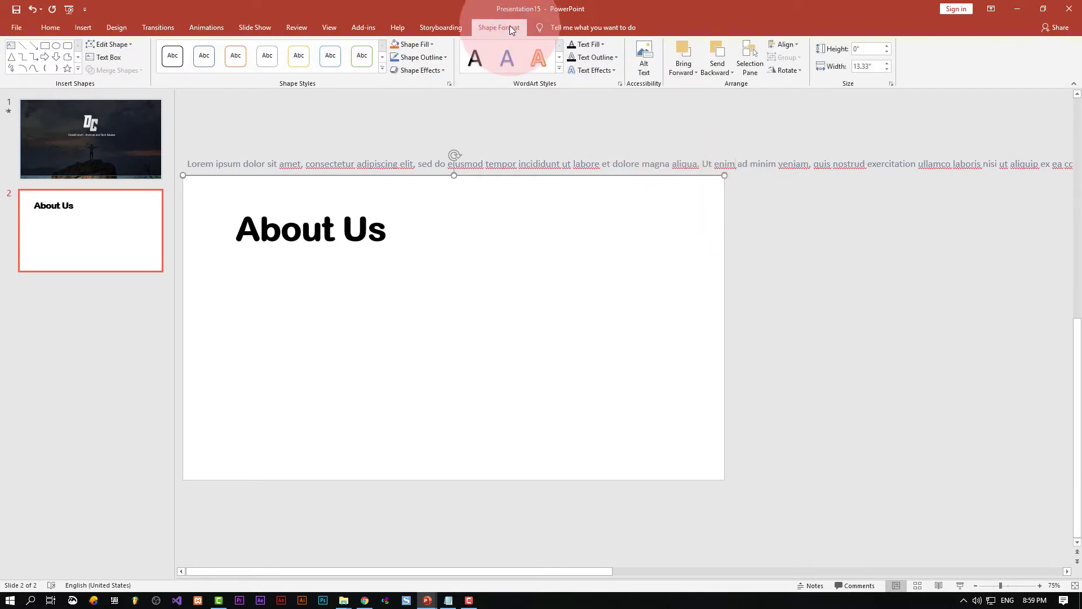
pyautogui.doubleClick(556, 158)
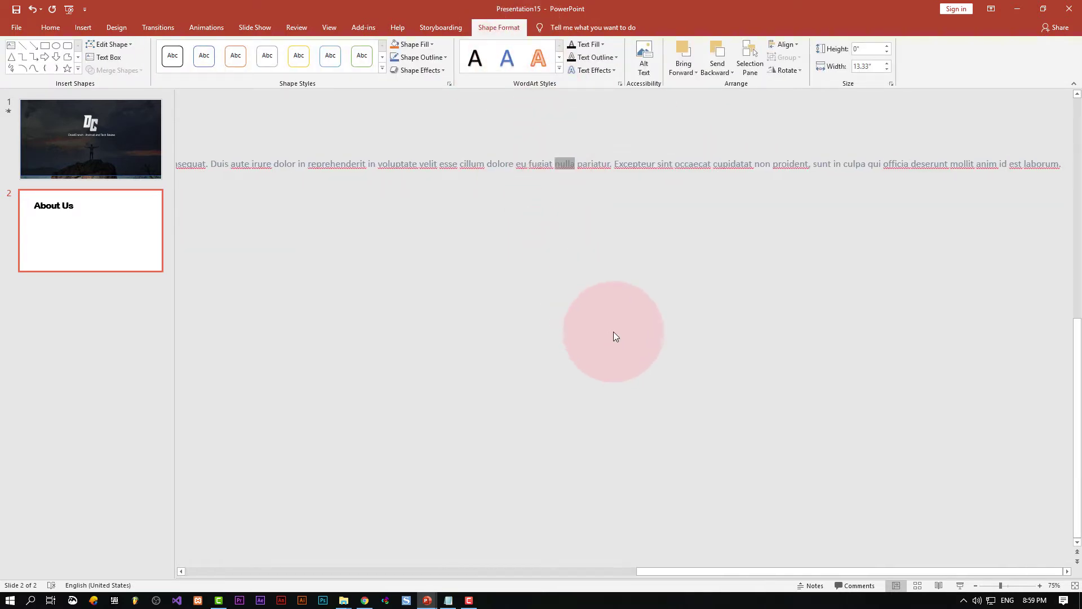
pyautogui.scroll(-5, 613, 332)
pyautogui.scroll(-2, 613, 328)
pyautogui.moveTo(648, 317); pyautogui.dragTo(833, 379)
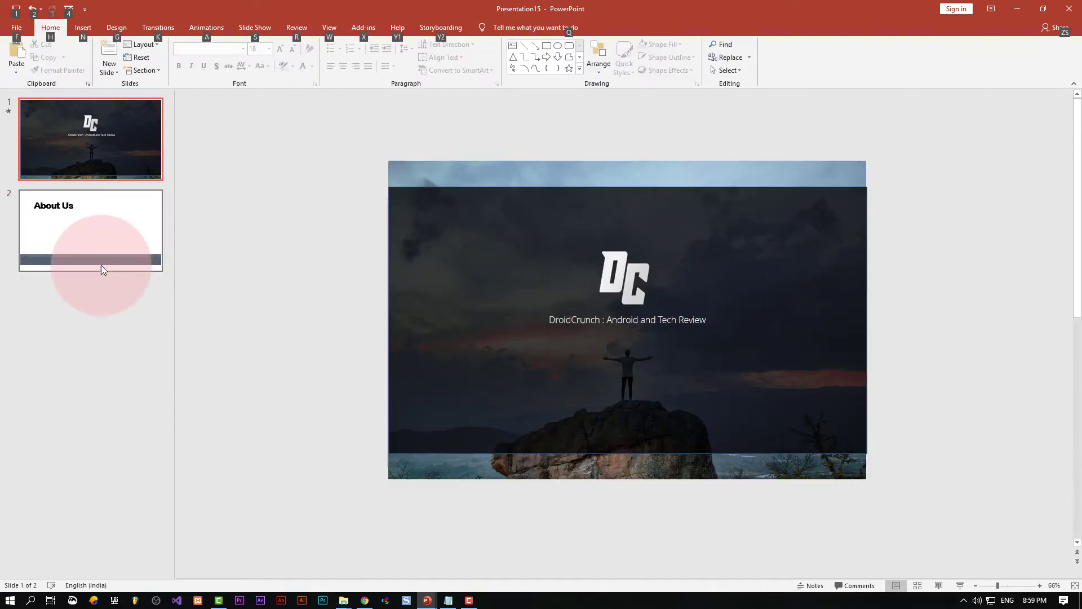
# Break the Lorem text into seven lines after elit, aliqua., nisi, reprehenderit, sint and before est laborum
pyautogui.click(101, 268)
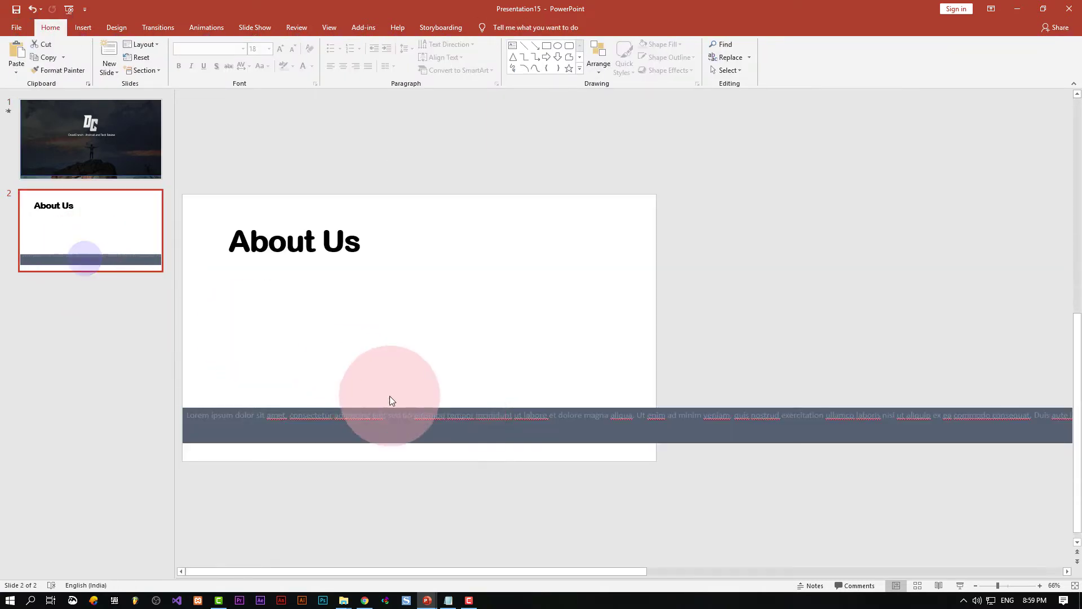
pyautogui.click(457, 415)
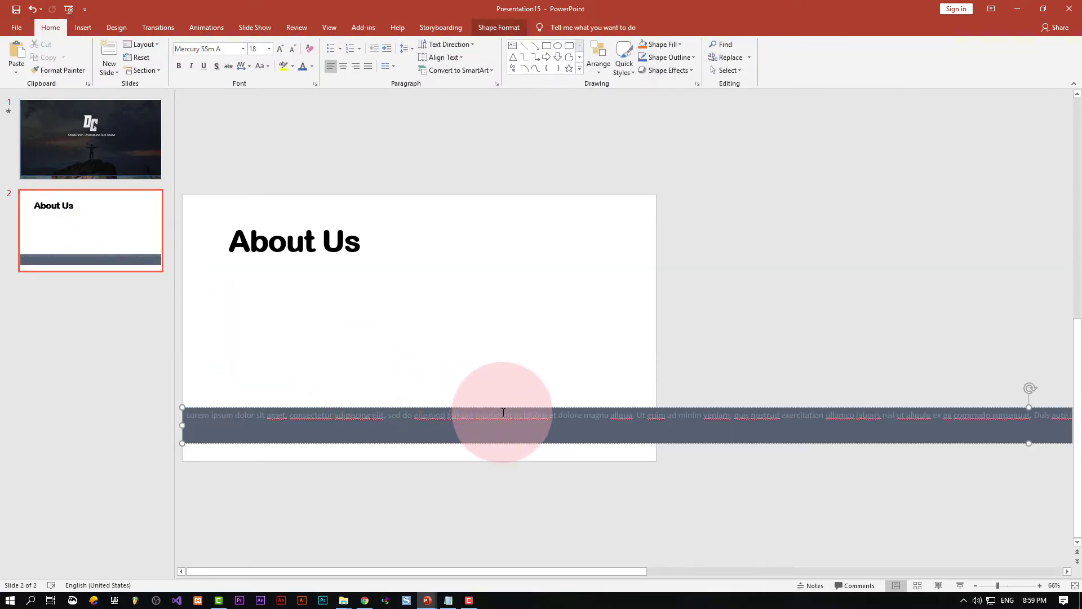
pyautogui.moveTo(503, 413); pyautogui.dragTo(388, 416)
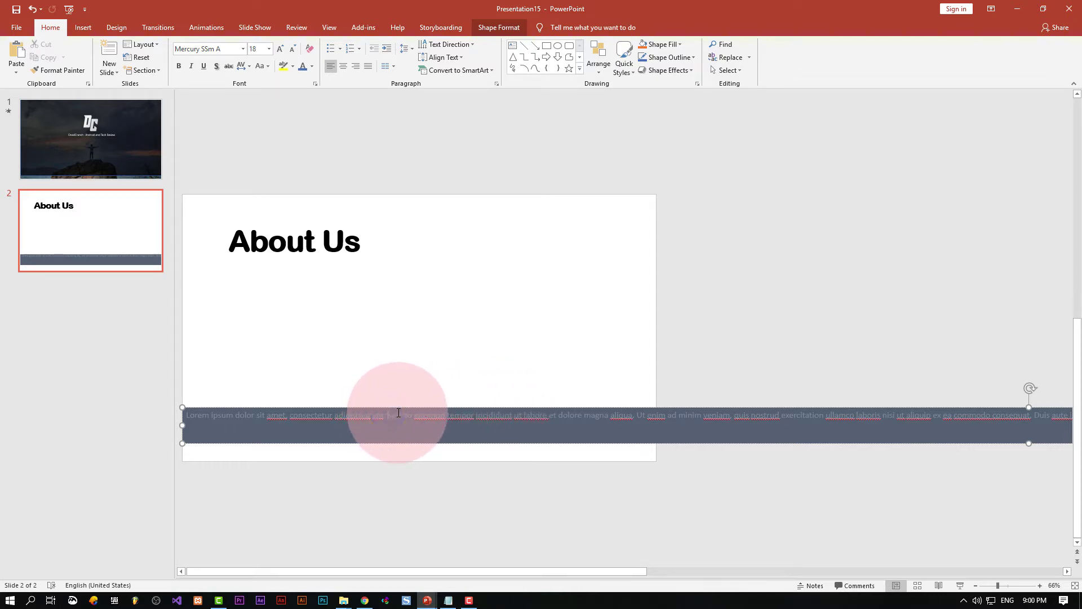
pyautogui.click(398, 414)
pyautogui.press('Return')
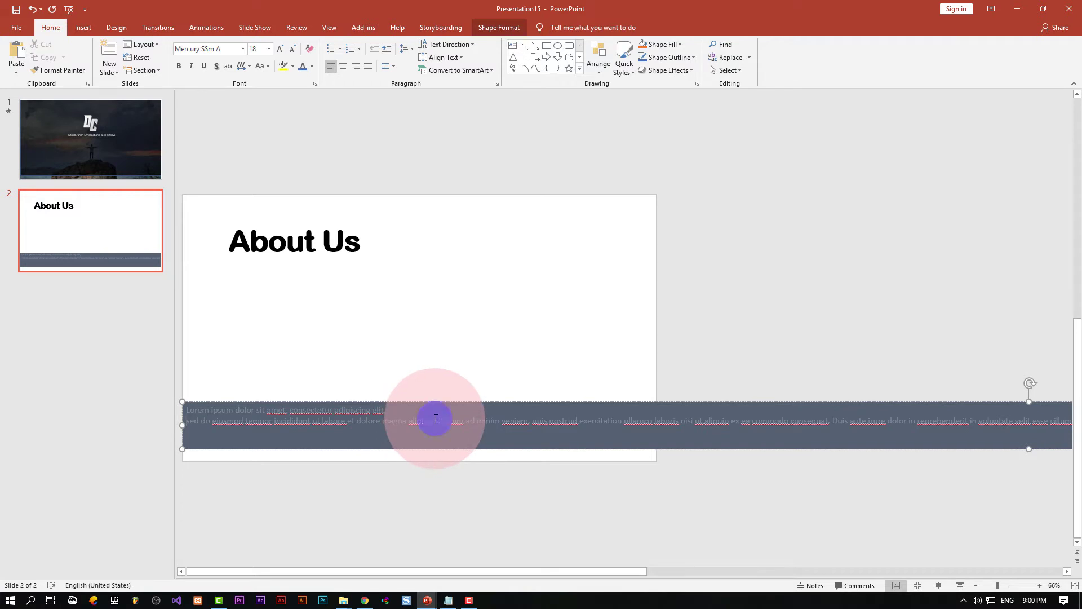
pyautogui.click(436, 418)
pyautogui.press('Return')
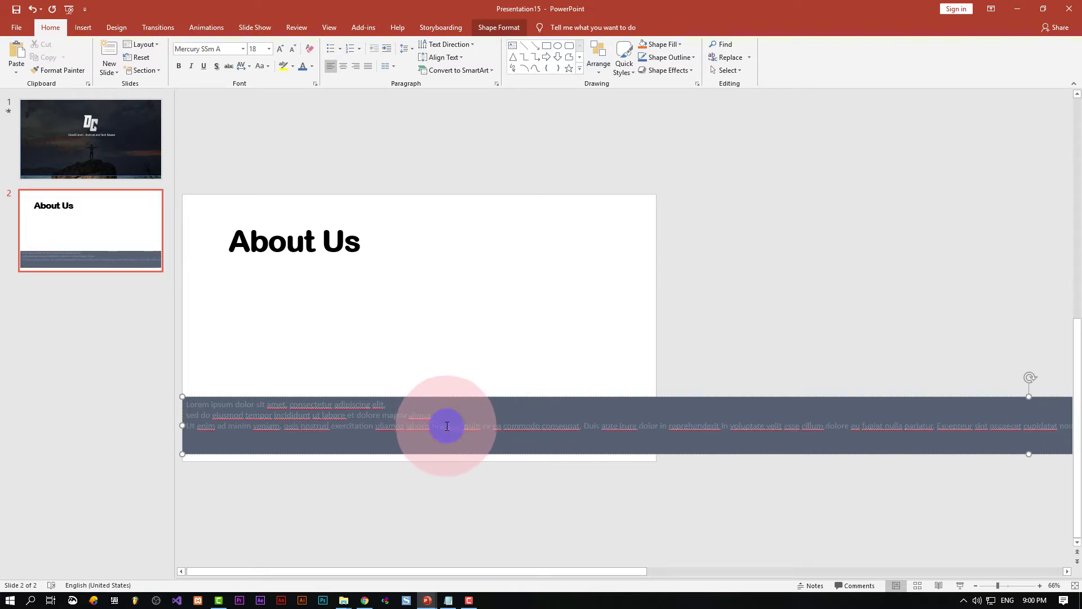
pyautogui.click(447, 426)
pyautogui.press('Return')
pyautogui.click(460, 432)
pyautogui.press('Return')
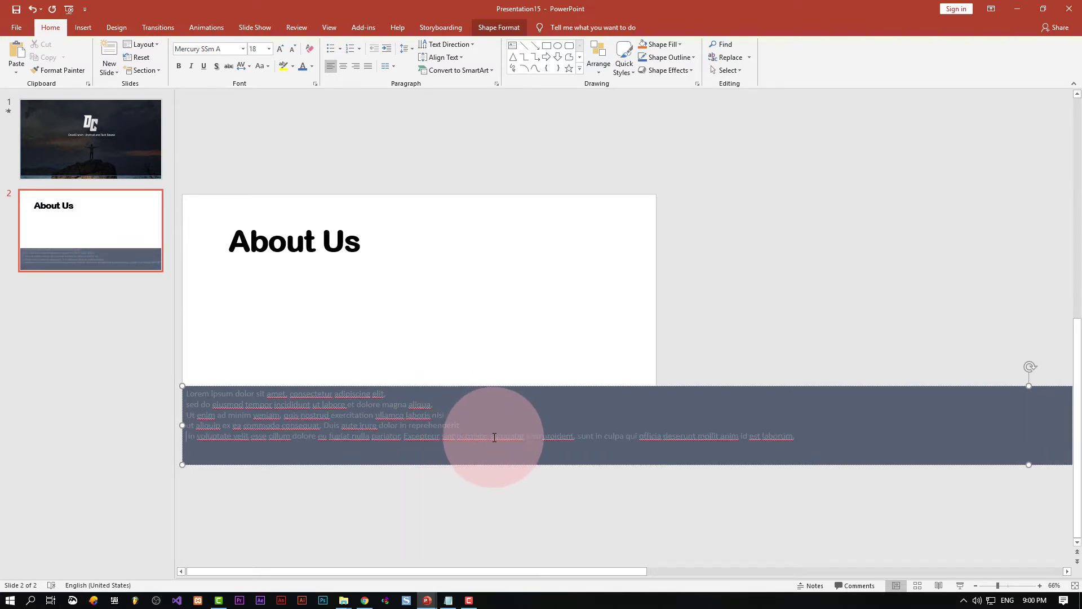
pyautogui.click(456, 437)
pyautogui.press('Return')
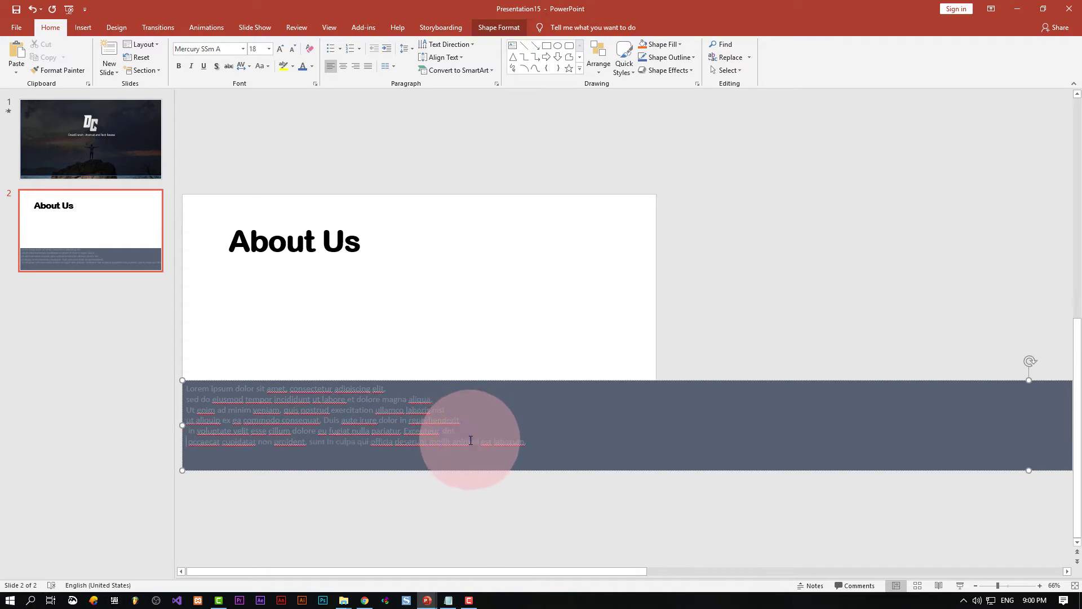
pyautogui.click(472, 443)
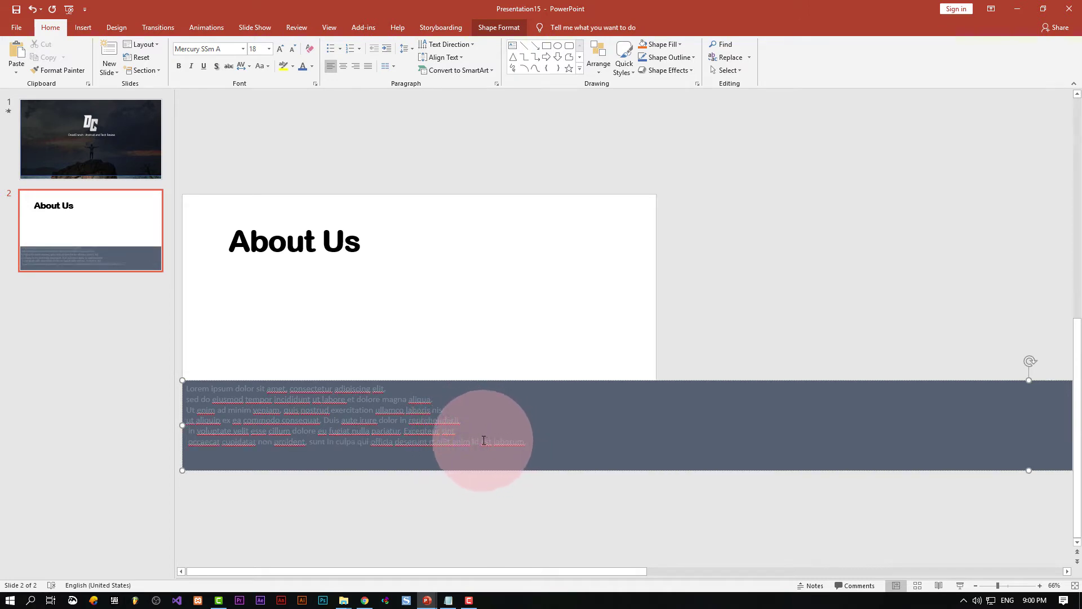
pyautogui.press('Return')
pyautogui.click(727, 308)
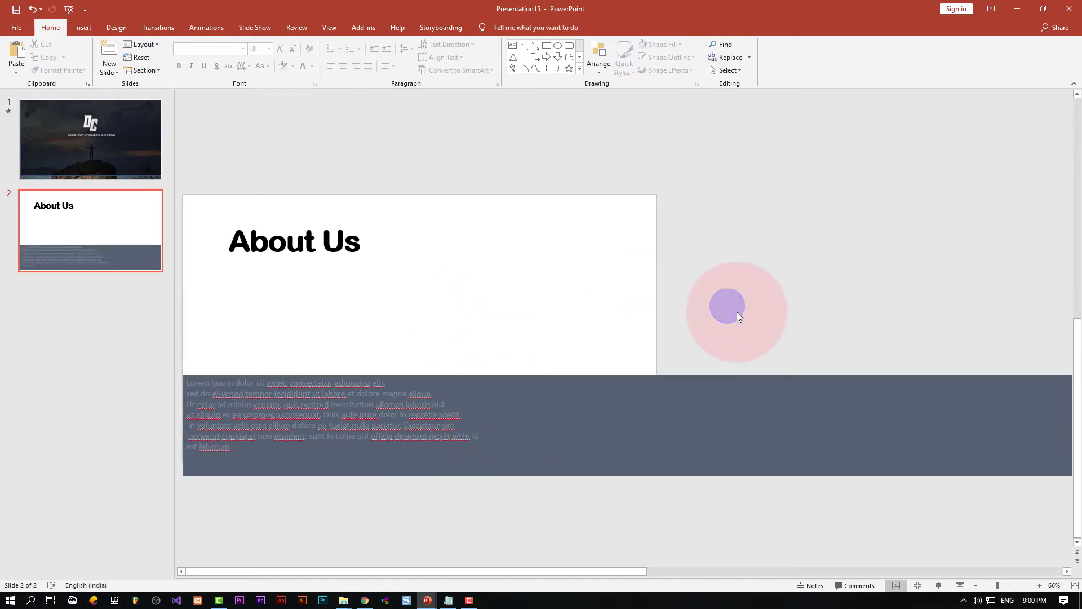
# Set the Lorem text box's Shape Fill to No Fill
pyautogui.click(660, 400)
pyautogui.click(508, 27)
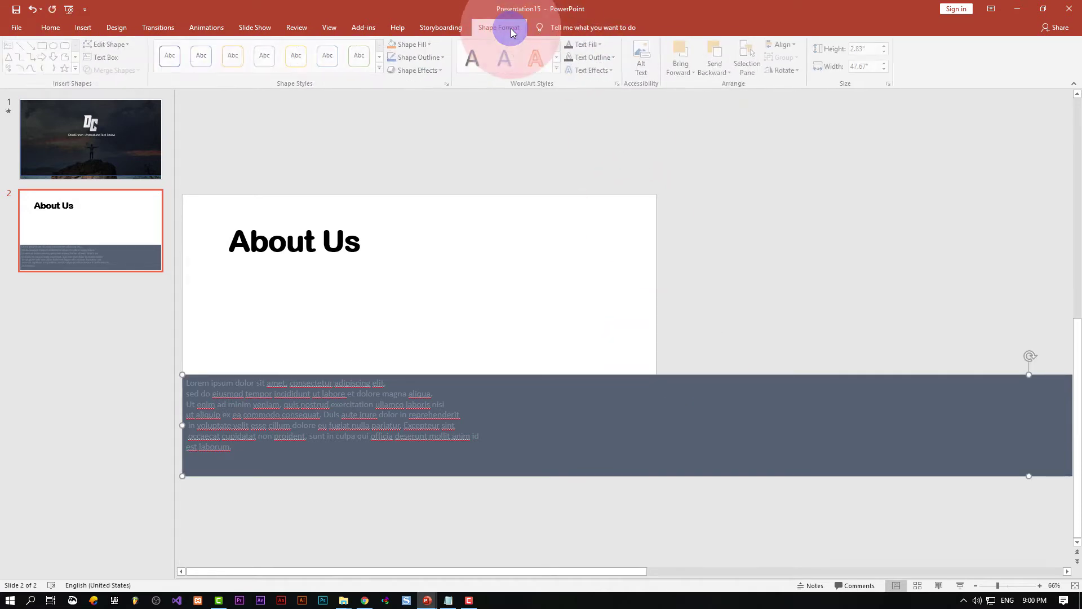
pyautogui.click(418, 44)
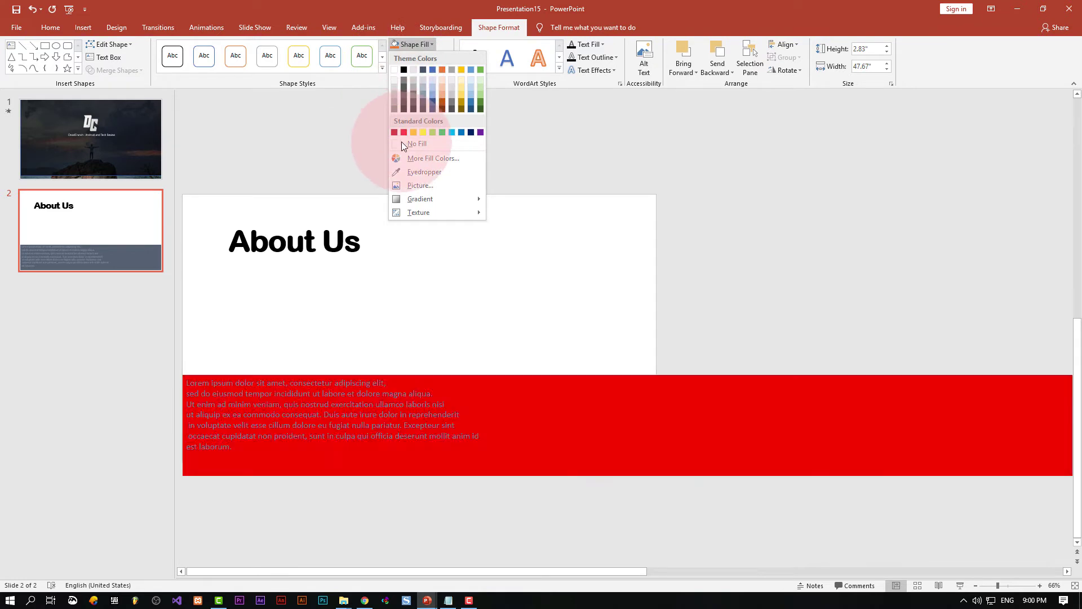
pyautogui.click(404, 143)
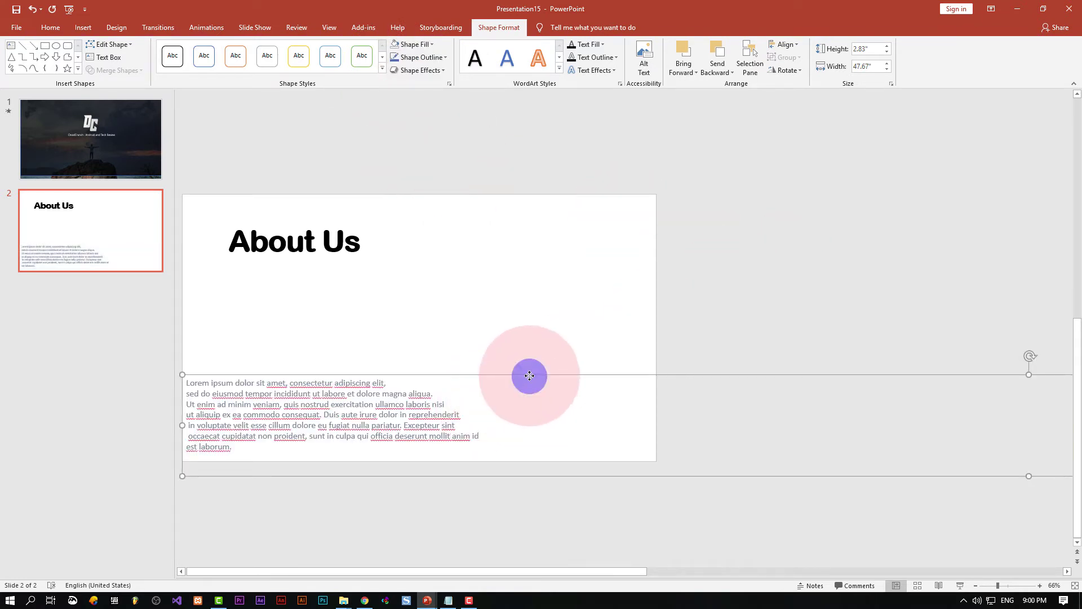
# Narrow the Lorem ipsum text box and position it just under the About Us title
pyautogui.moveTo(529, 375); pyautogui.dragTo(556, 301)
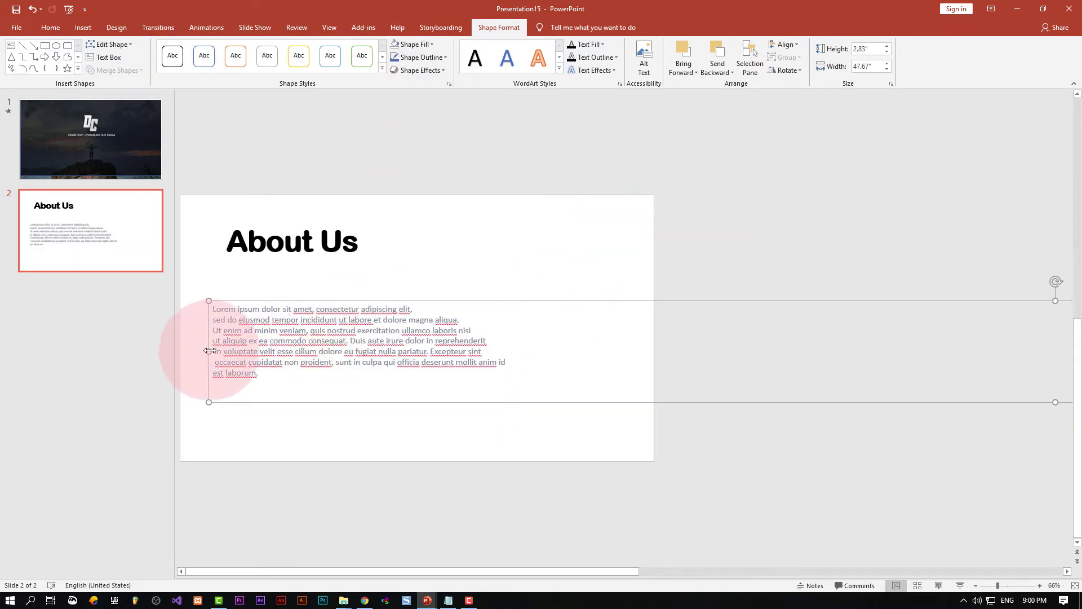
pyautogui.moveTo(208, 351); pyautogui.dragTo(841, 351)
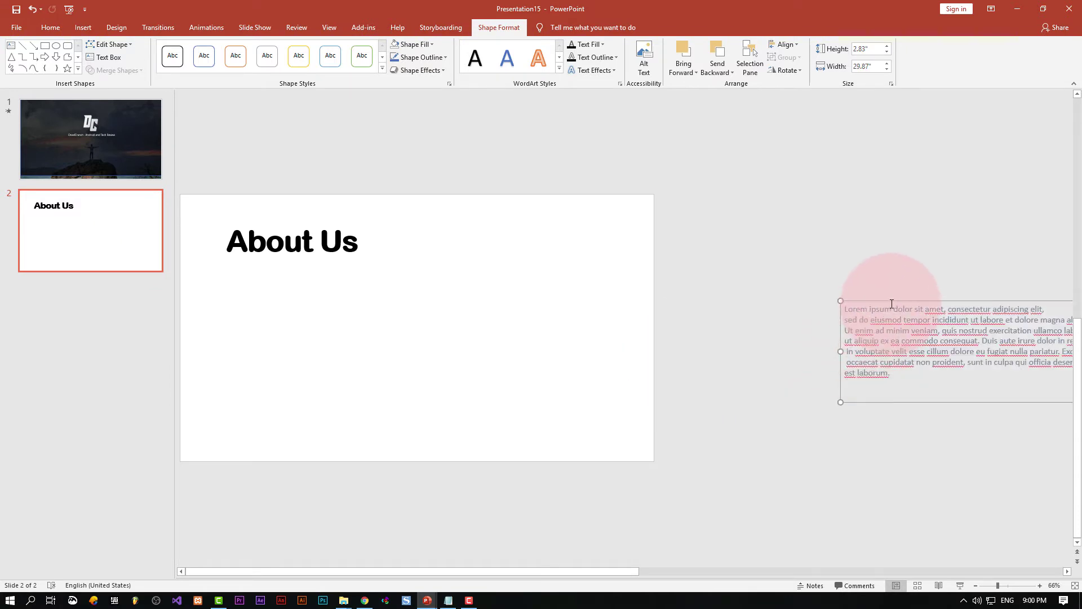
pyautogui.moveTo(891, 300); pyautogui.dragTo(272, 269)
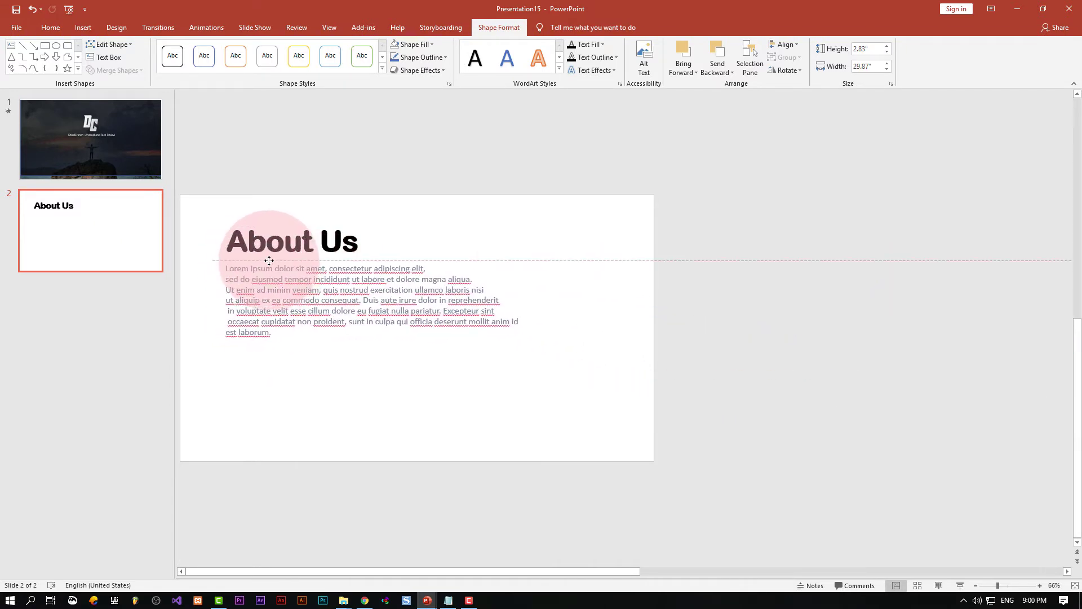
pyautogui.moveTo(273, 269); pyautogui.dragTo(273, 258)
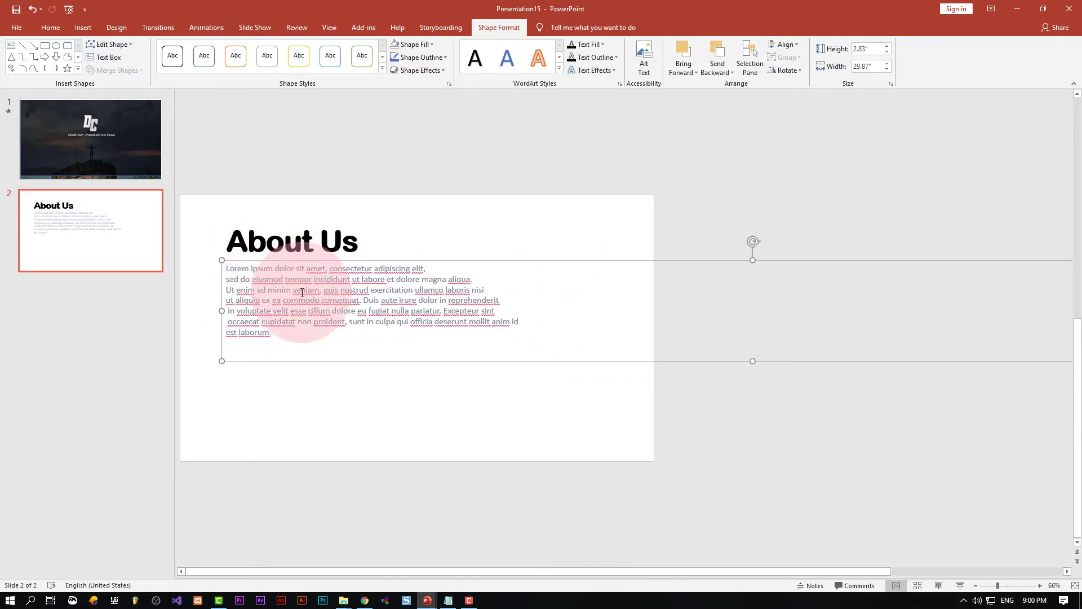
# Set the Lorem ipsum paragraph text to the Open Sans Light font
pyautogui.doubleClick(302, 292)
pyautogui.click(302, 292)
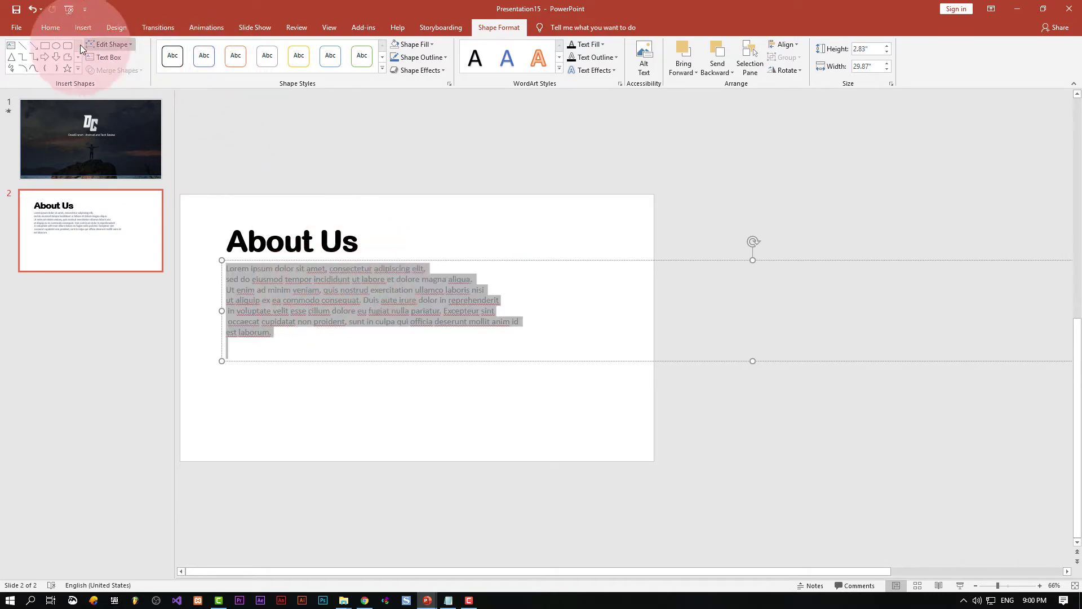
pyautogui.click(61, 28)
pyautogui.click(243, 49)
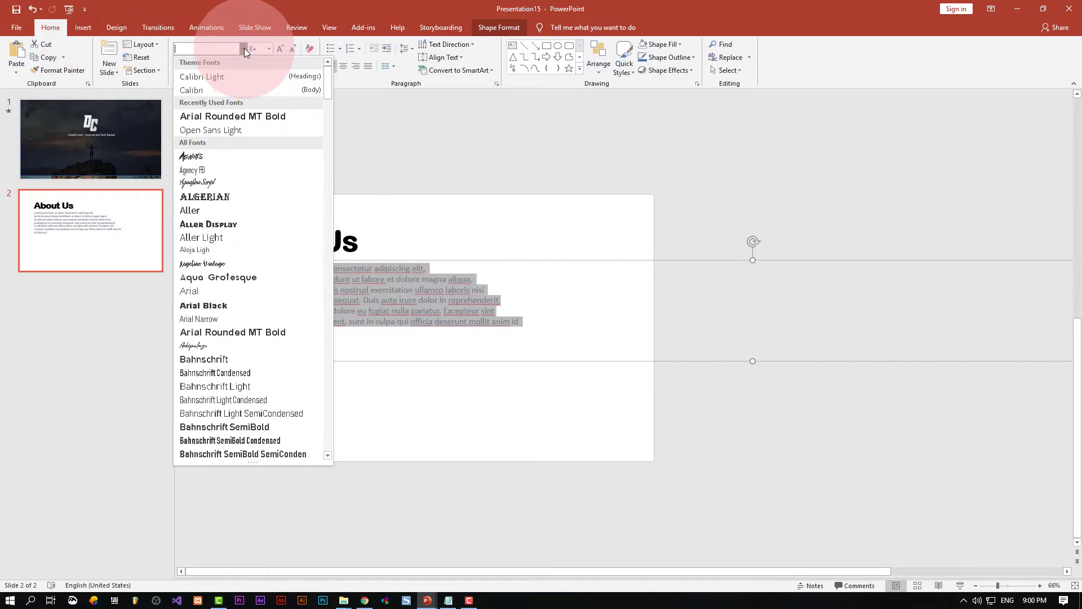
pyautogui.click(240, 130)
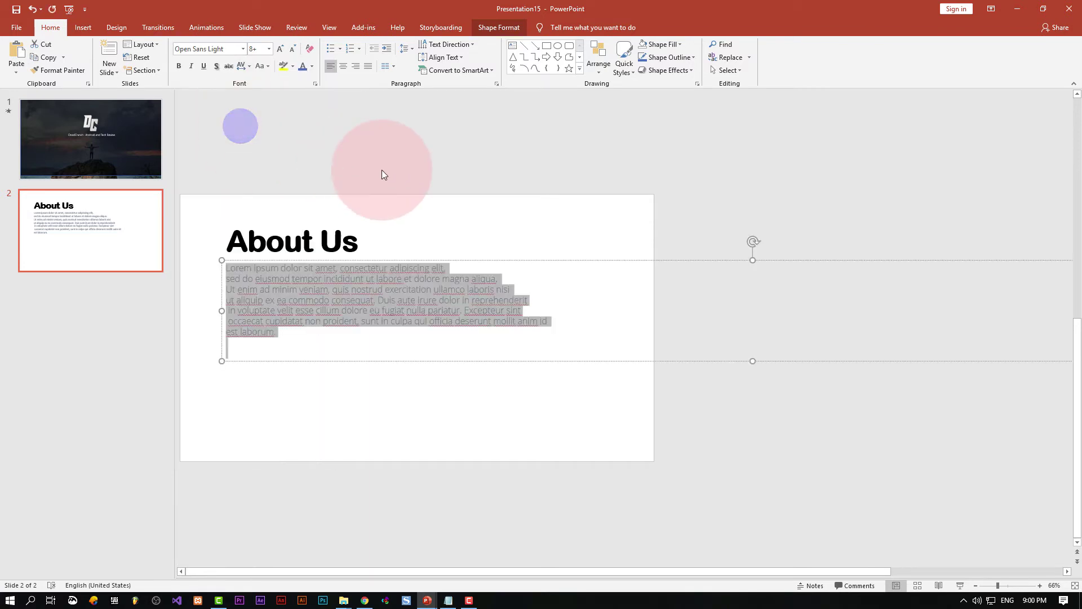
pyautogui.click(399, 169)
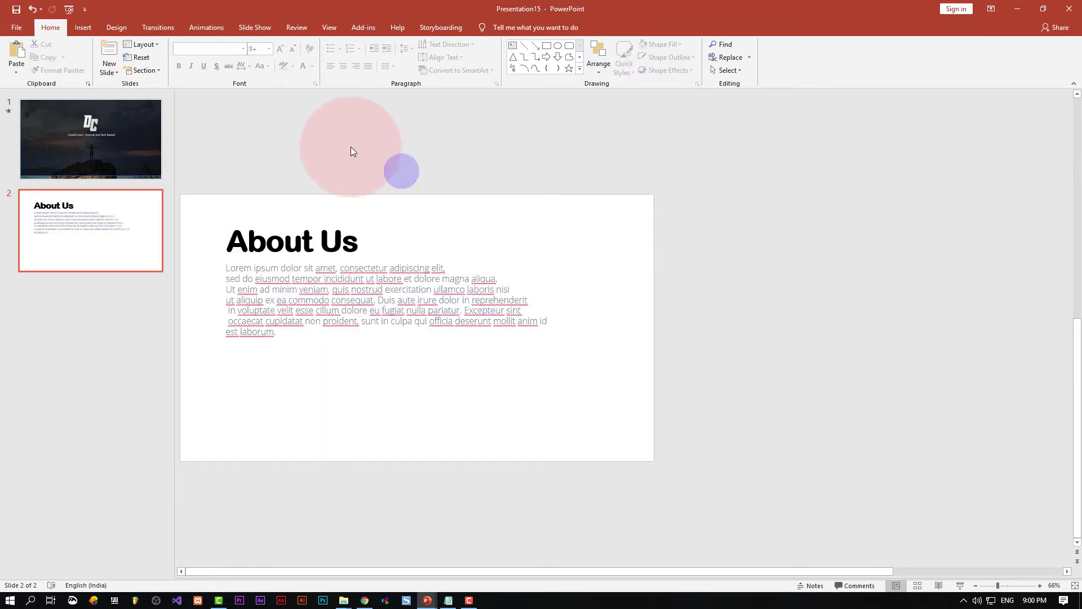
pyautogui.click(350, 307)
pyautogui.hotkey('ctrl', 'a')
pyautogui.rightClick(325, 272)
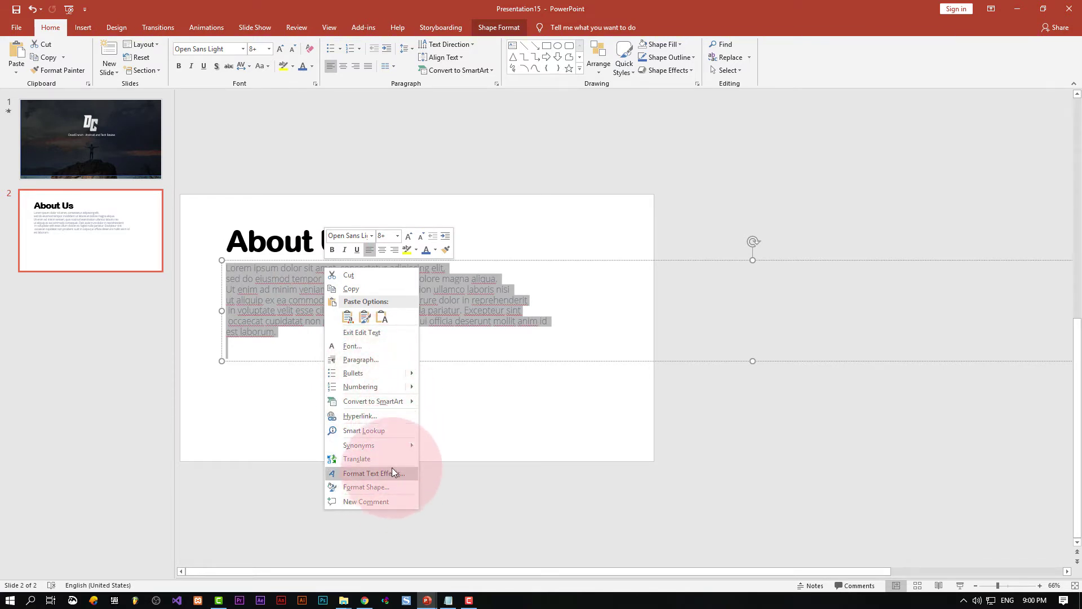
pyautogui.click(550, 155)
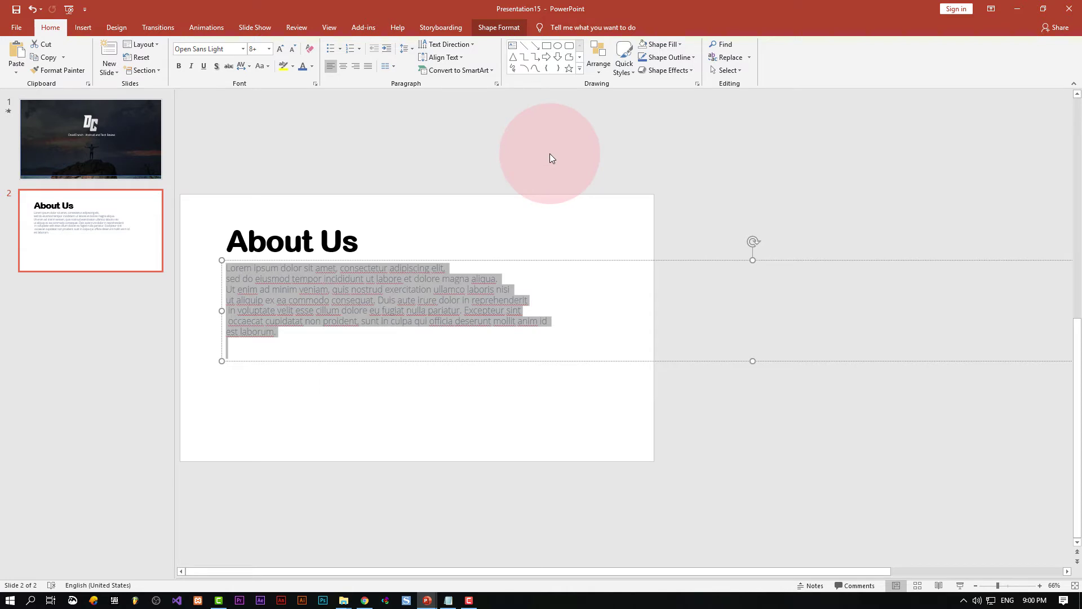
# Run the F7 spell check, ignoring flagged Latin words like amet and consectetur
pyautogui.press('F7')
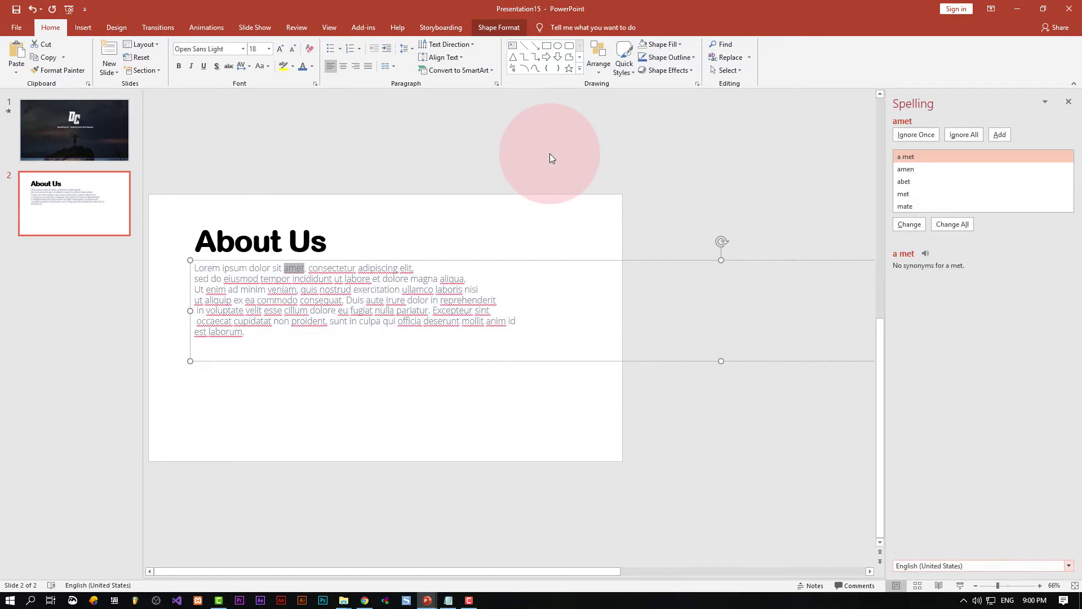
pyautogui.click(983, 135)
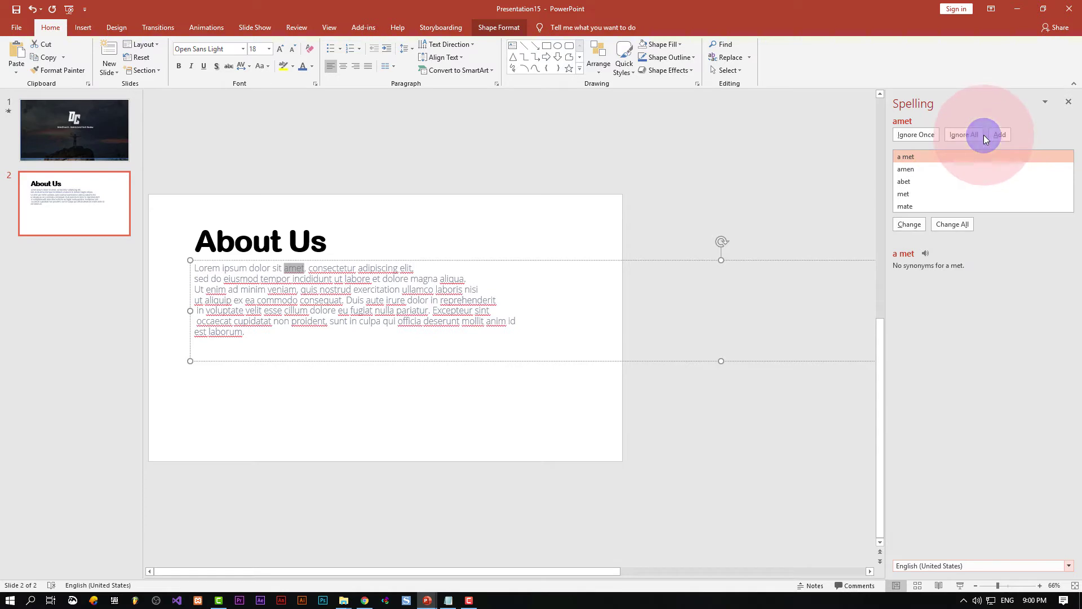
pyautogui.click(973, 137)
pyautogui.click(963, 138)
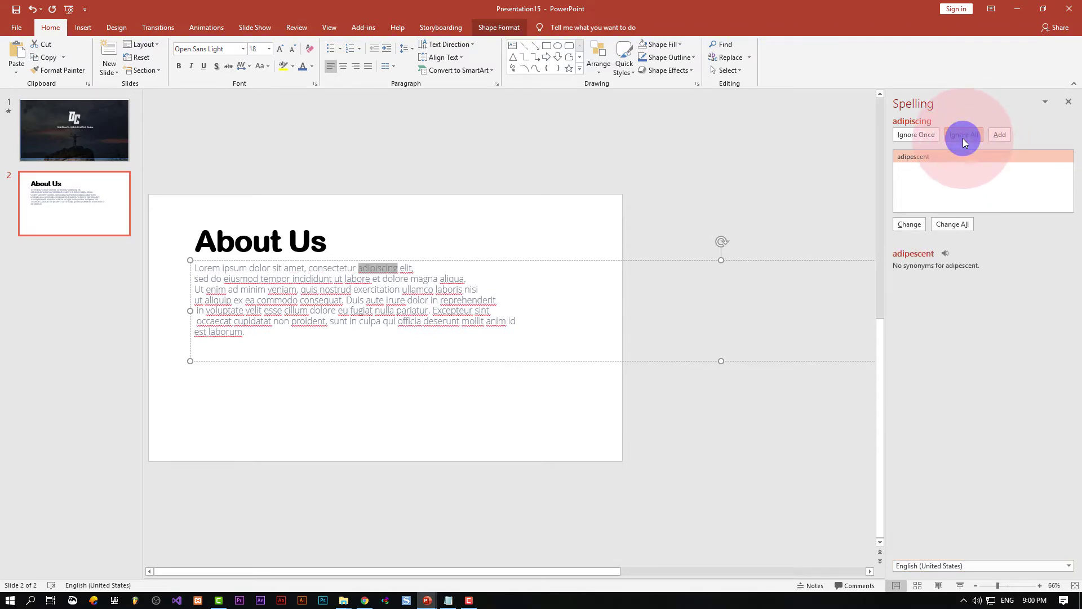
pyautogui.click(963, 138)
pyautogui.click(963, 138)
pyautogui.click(963, 137)
pyautogui.click(963, 137)
pyautogui.click(963, 137)
pyautogui.click(963, 138)
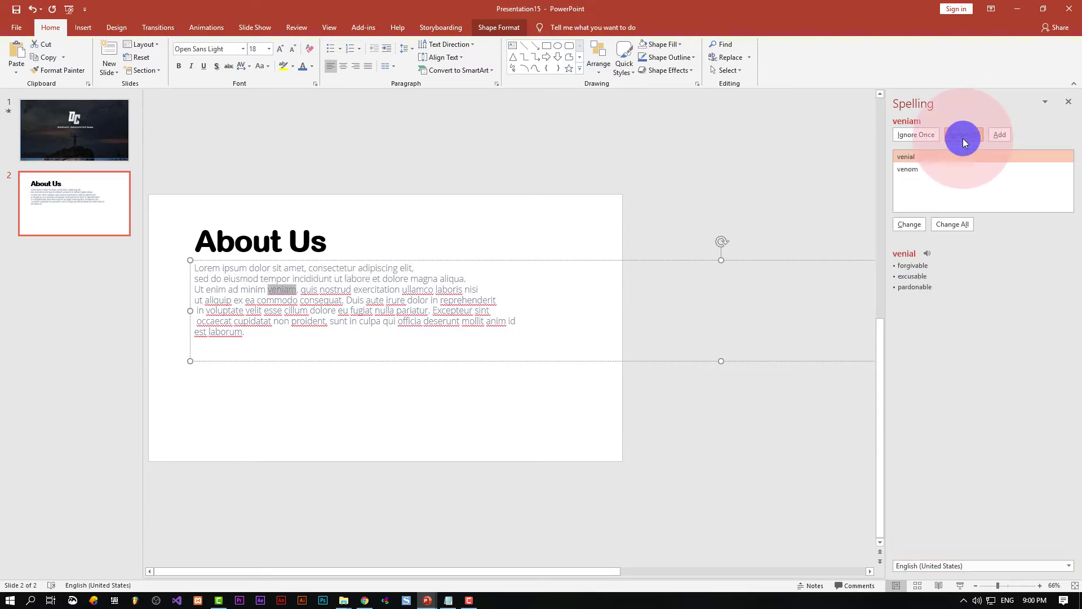
pyautogui.click(963, 138)
pyautogui.click(963, 138)
pyautogui.click(962, 138)
pyautogui.click(963, 138)
pyautogui.click(917, 165)
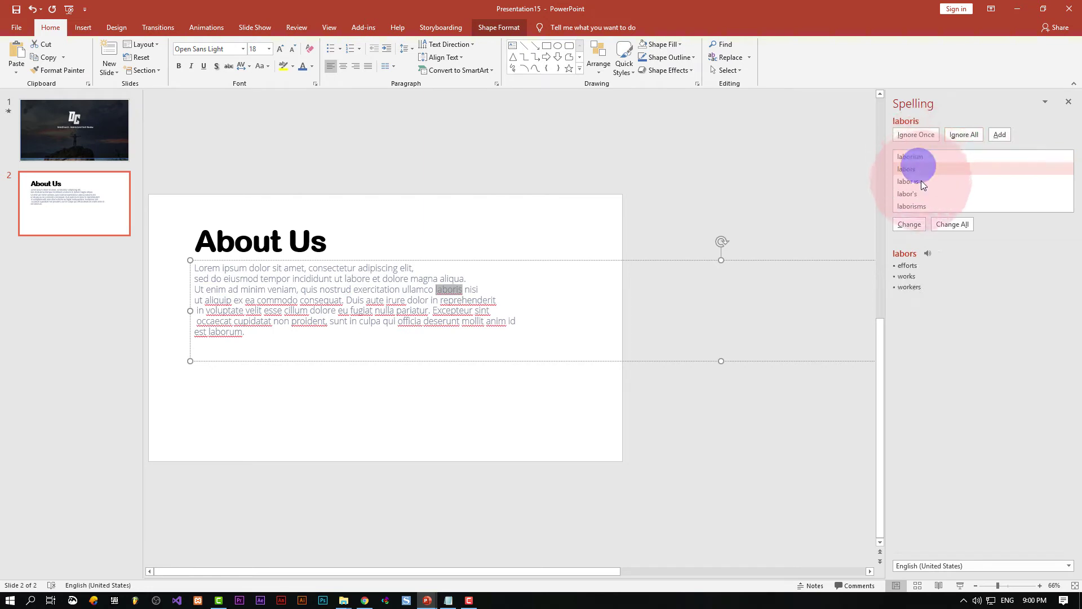
# Ignore all remaining flagged Latin words and acknowledge the completed spell check
pyautogui.click(953, 135)
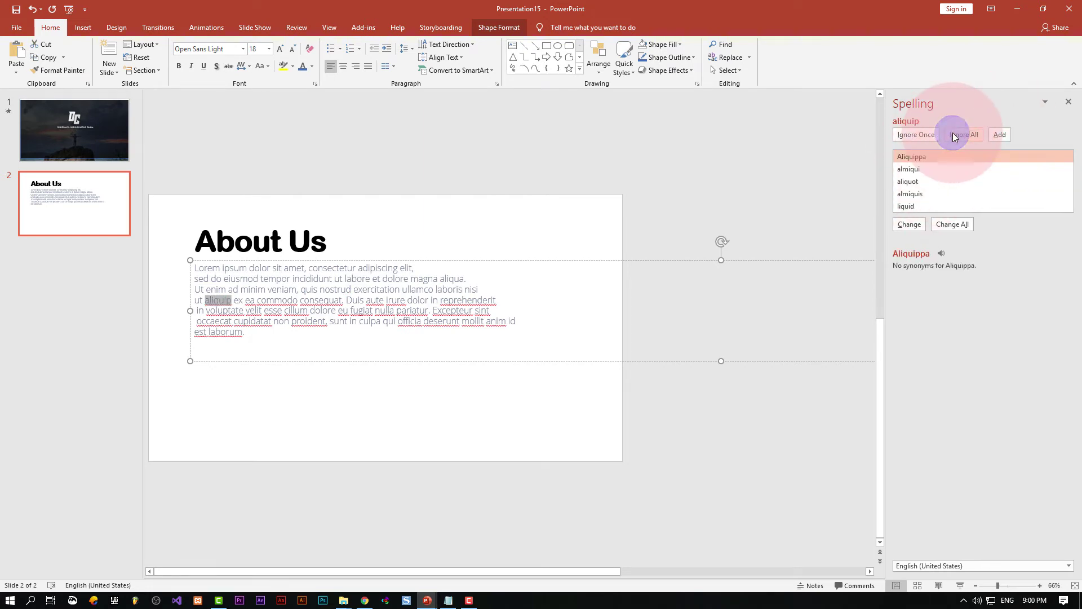
pyautogui.click(953, 135)
pyautogui.click(952, 136)
pyautogui.click(952, 135)
pyautogui.click(953, 136)
pyautogui.click(952, 136)
pyautogui.click(953, 136)
pyautogui.click(953, 136)
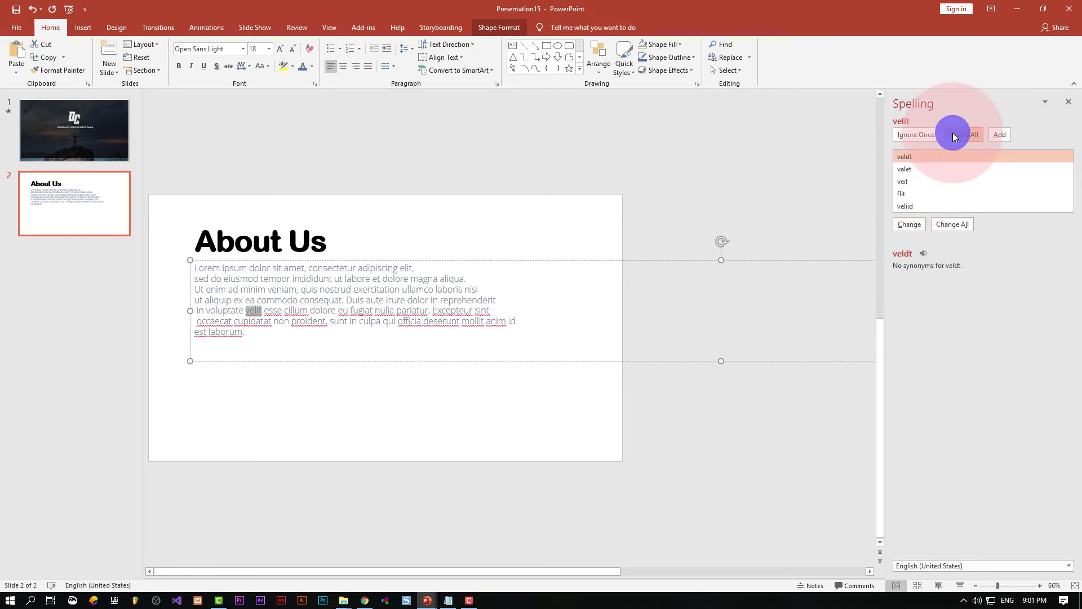
pyautogui.click(953, 136)
pyautogui.click(953, 135)
pyautogui.click(952, 135)
pyautogui.click(953, 136)
pyautogui.click(953, 136)
pyautogui.click(953, 135)
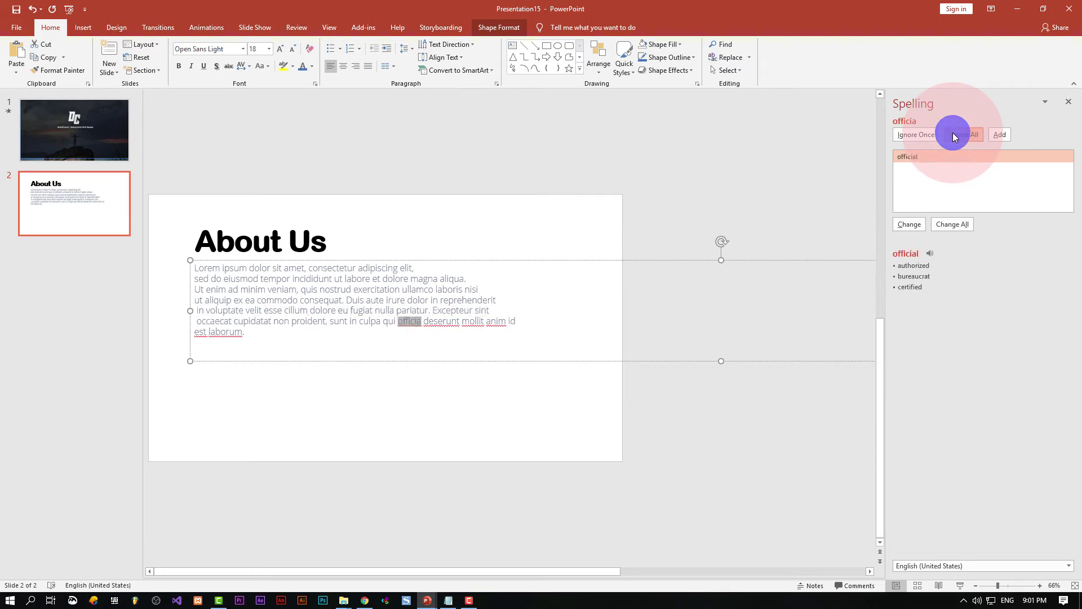
pyautogui.click(953, 135)
pyautogui.click(952, 136)
pyautogui.click(953, 135)
pyautogui.click(952, 135)
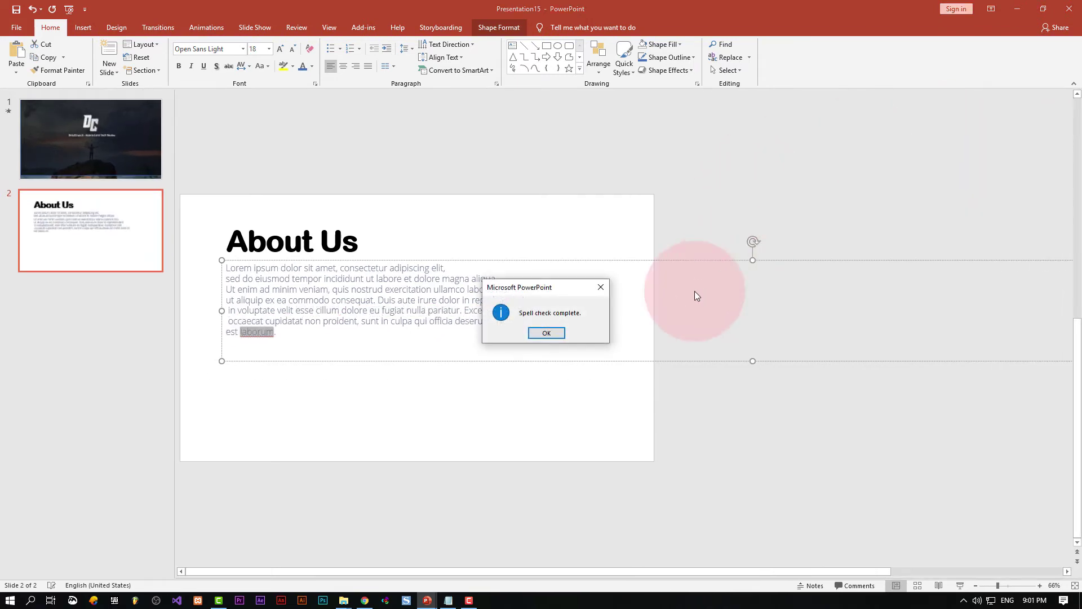
pyautogui.click(547, 332)
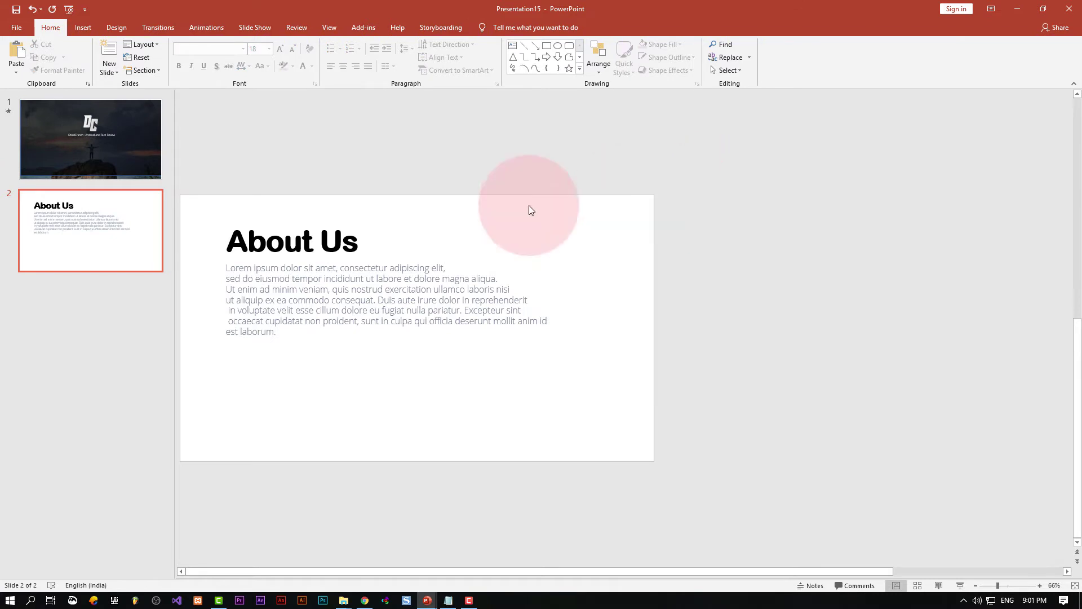
pyautogui.click(367, 278)
pyautogui.click(513, 159)
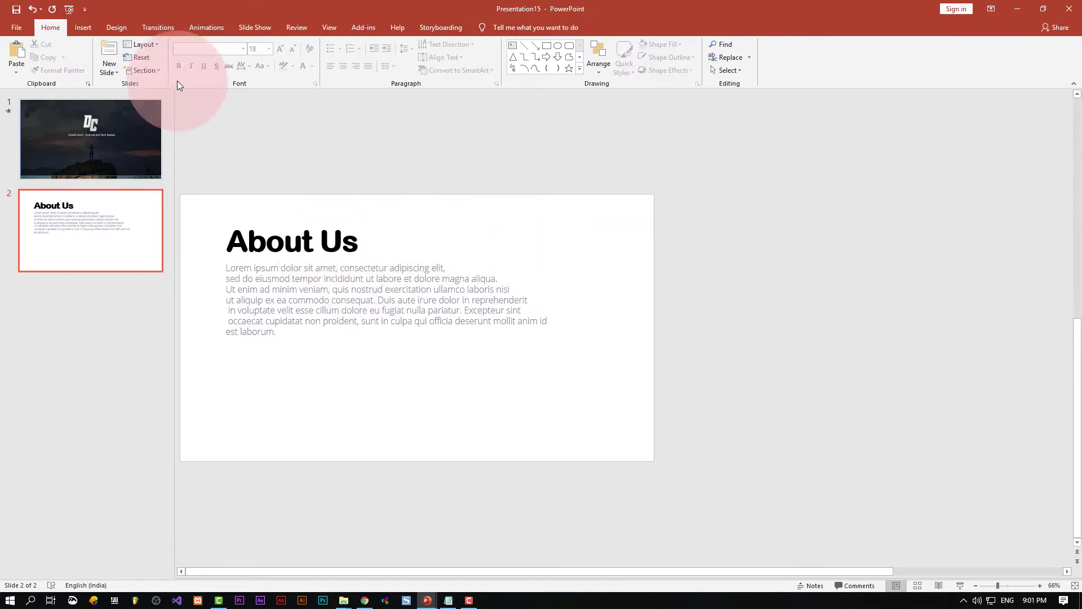
# Insert the kanurportal.jpg office photo onto the About Us slide
pyautogui.click(83, 29)
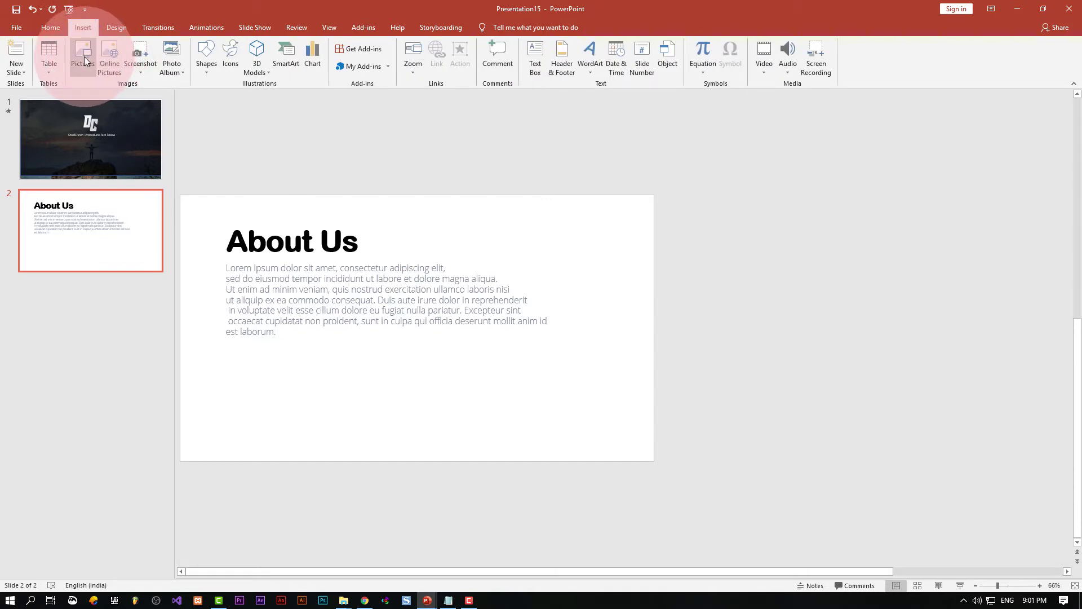
pyautogui.click(83, 59)
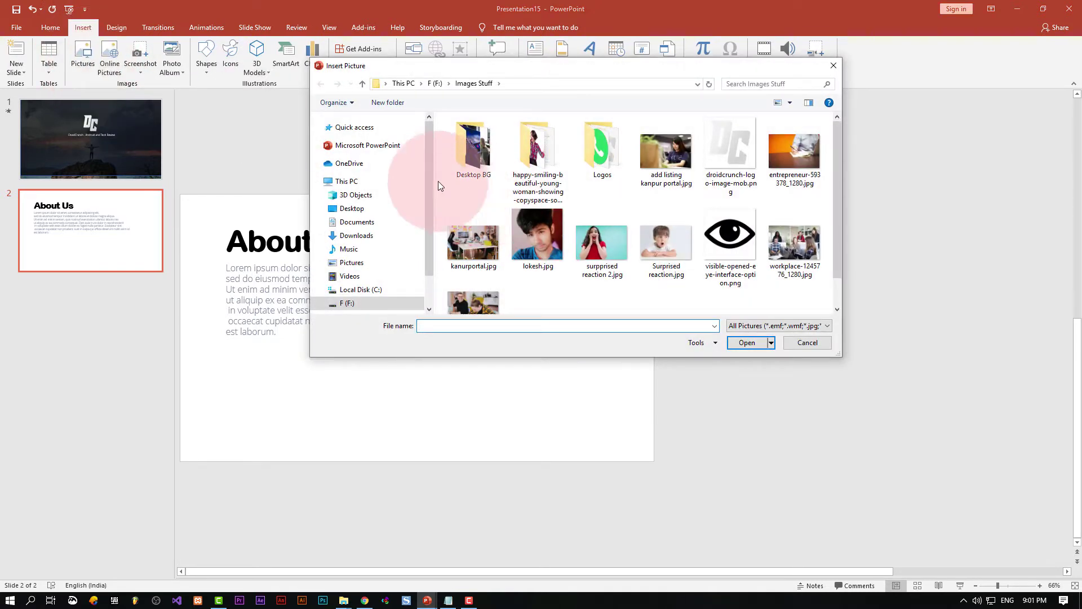
pyautogui.click(472, 241)
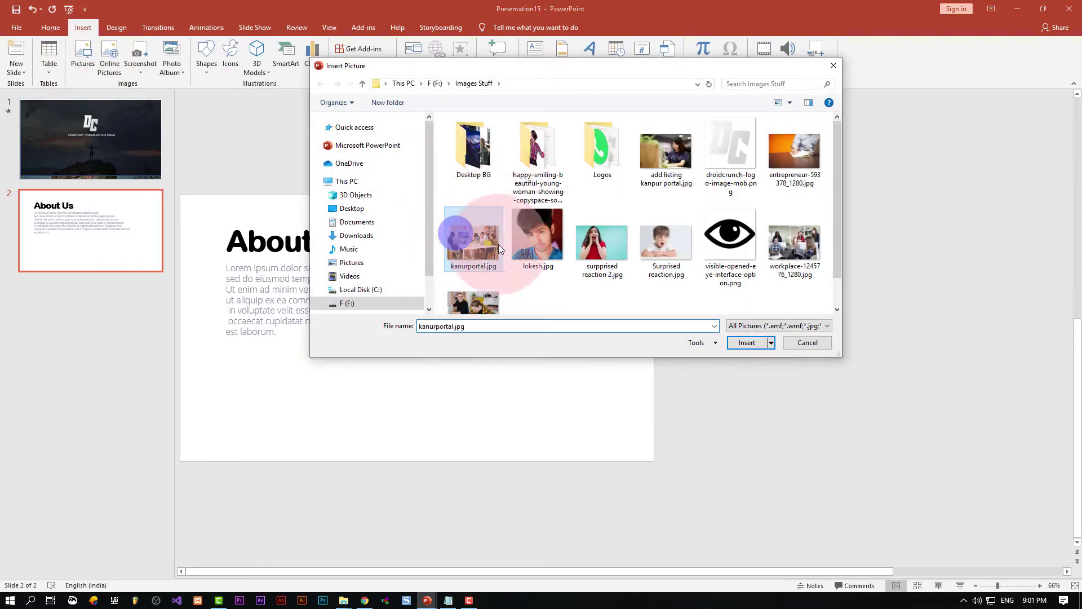
pyautogui.click(766, 343)
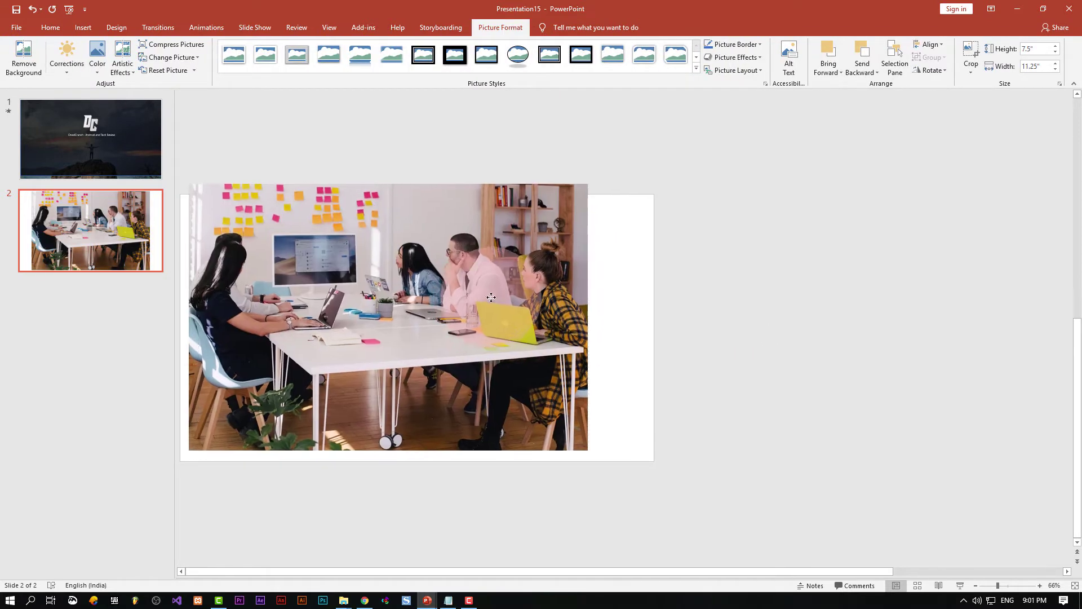
# Stretch the photo to the slide's right edge and send it behind the text
pyautogui.click(584, 459)
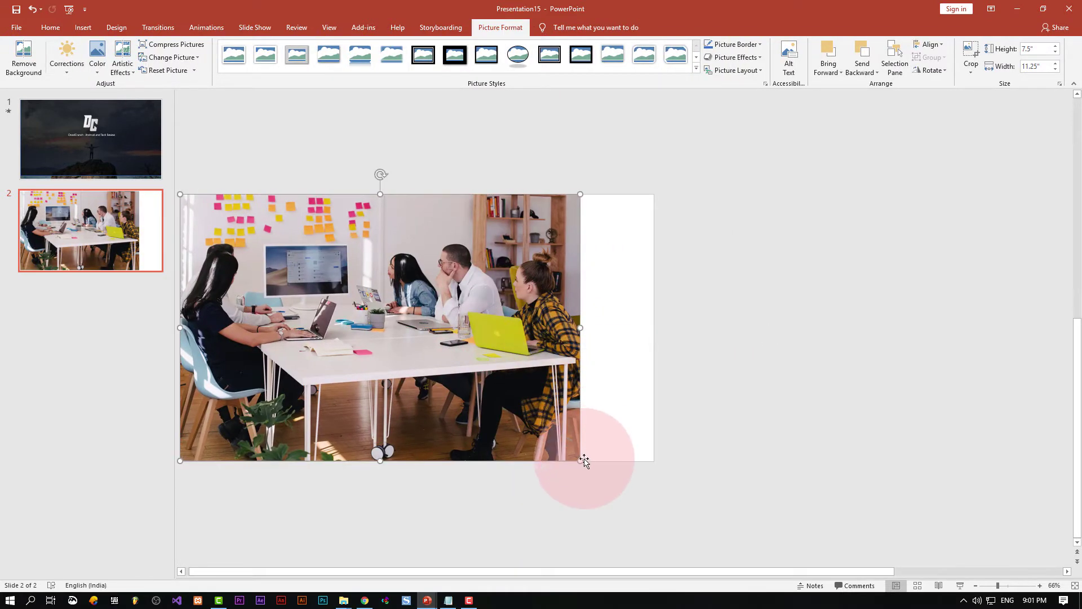
pyautogui.moveTo(580, 327); pyautogui.dragTo(654, 327)
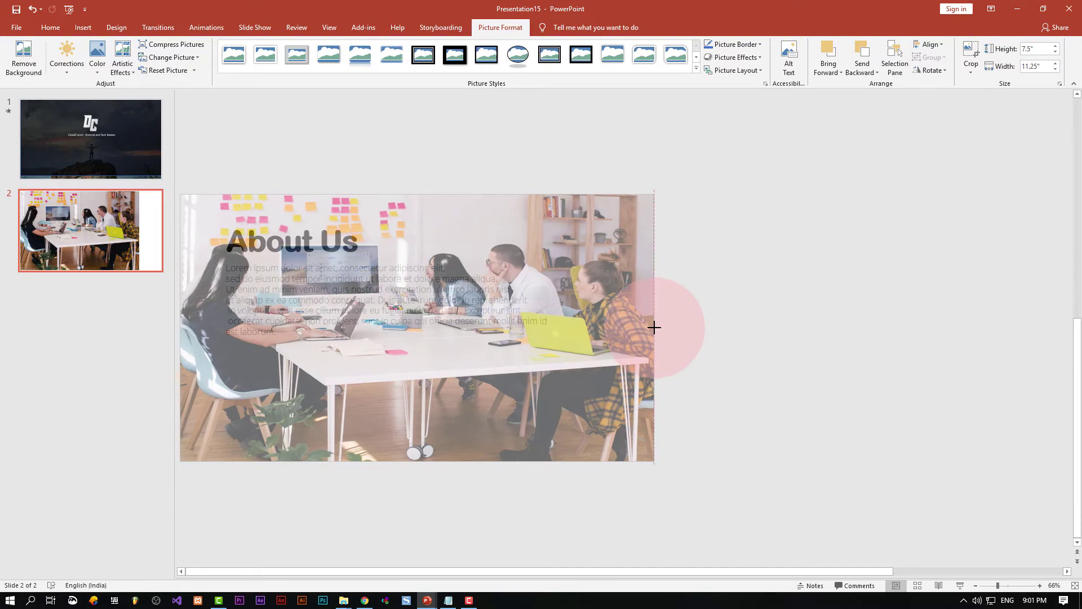
pyautogui.rightClick(592, 315)
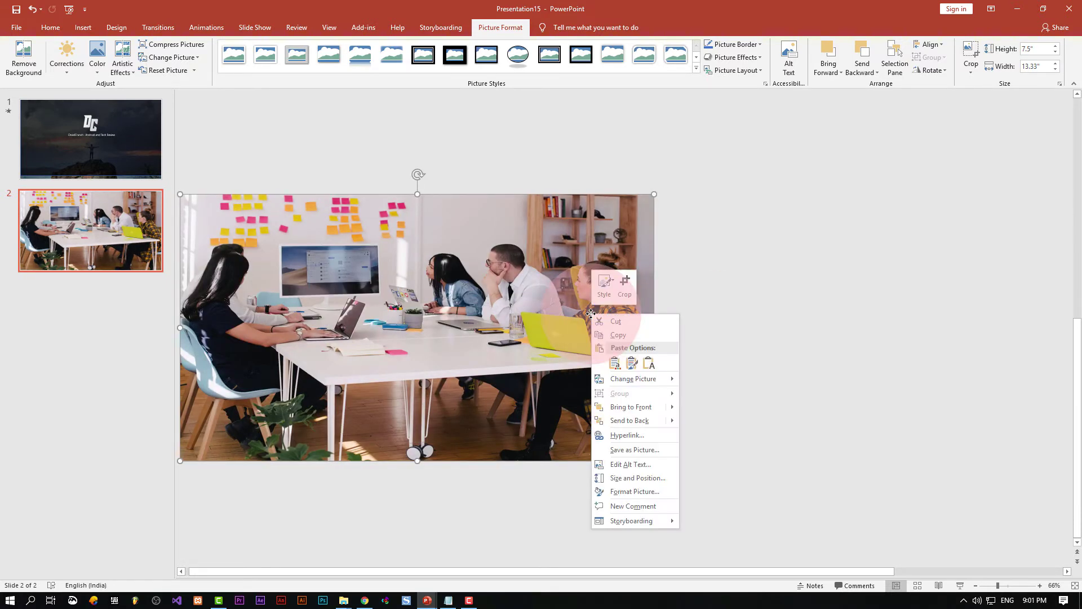
pyautogui.click(634, 422)
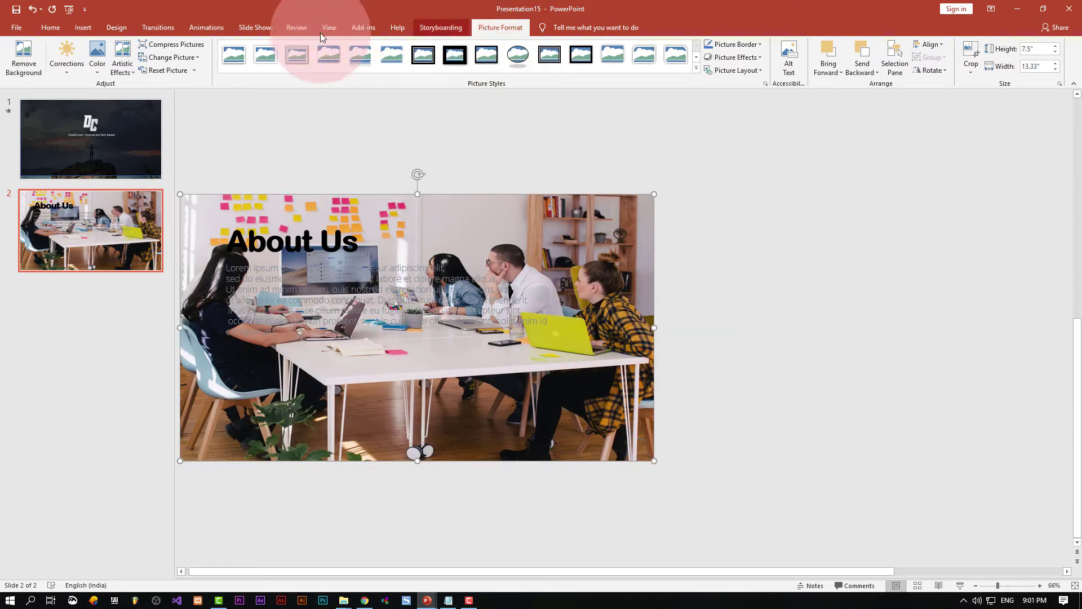
pyautogui.click(51, 27)
pyautogui.click(83, 27)
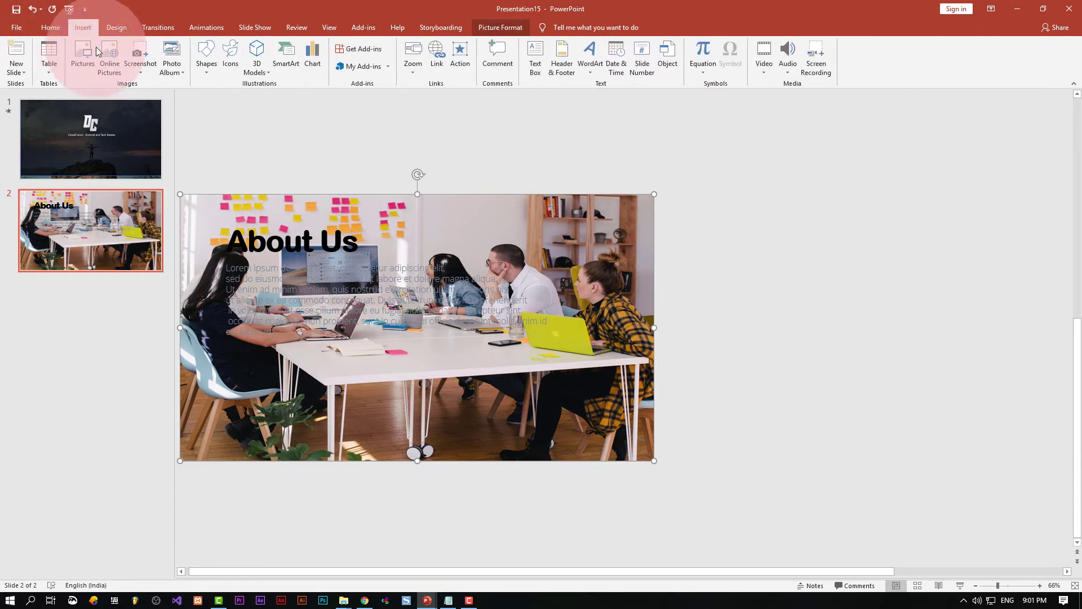
# Draw a slide-sized black rectangle over the photo at 41% transparency
pyautogui.click(219, 65)
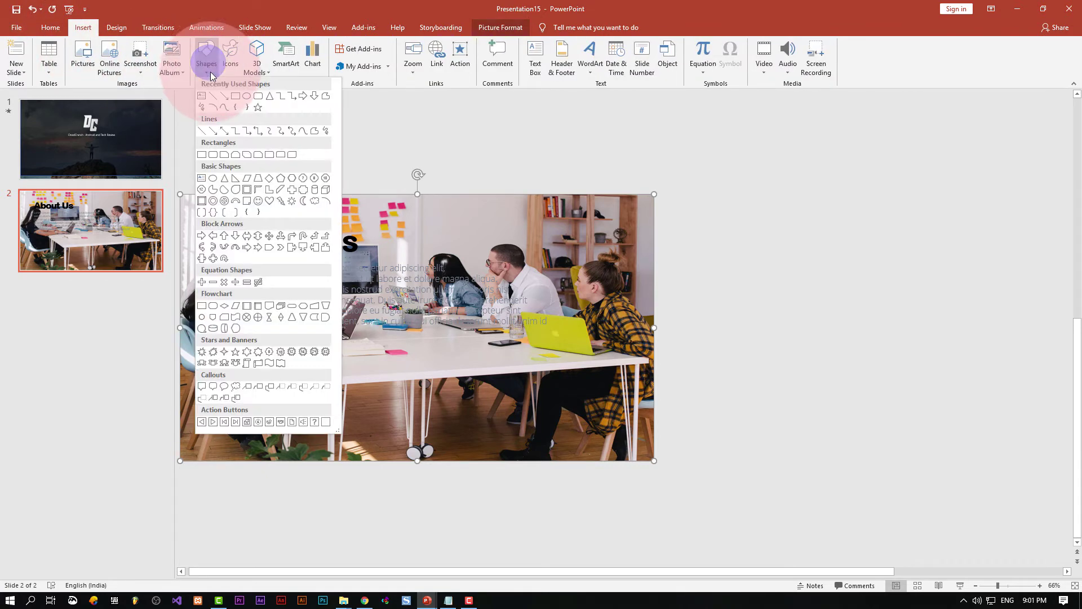
pyautogui.click(236, 99)
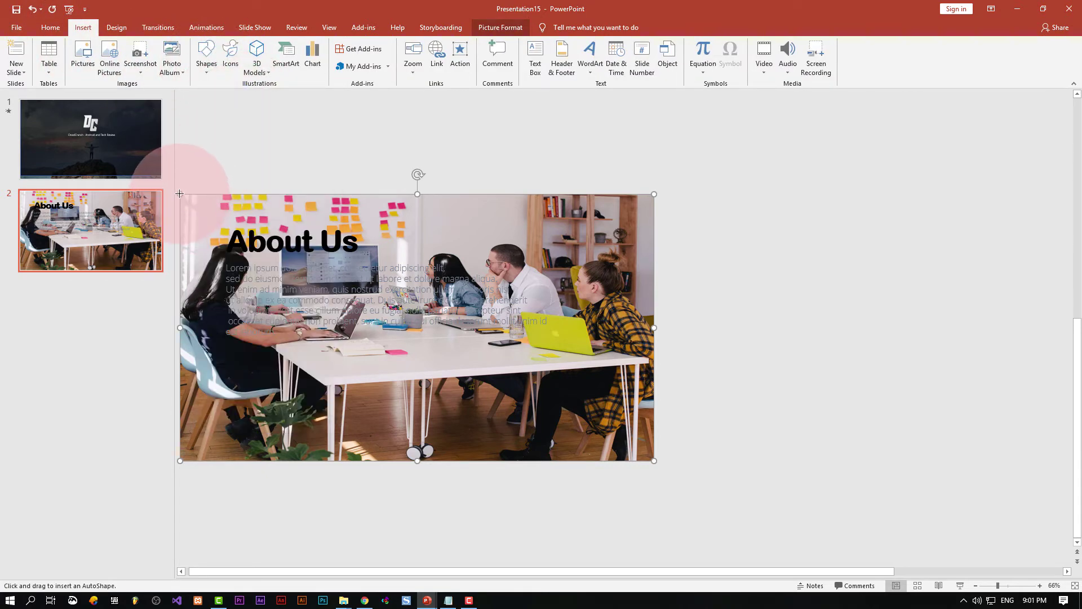
pyautogui.moveTo(179, 193); pyautogui.dragTo(658, 459)
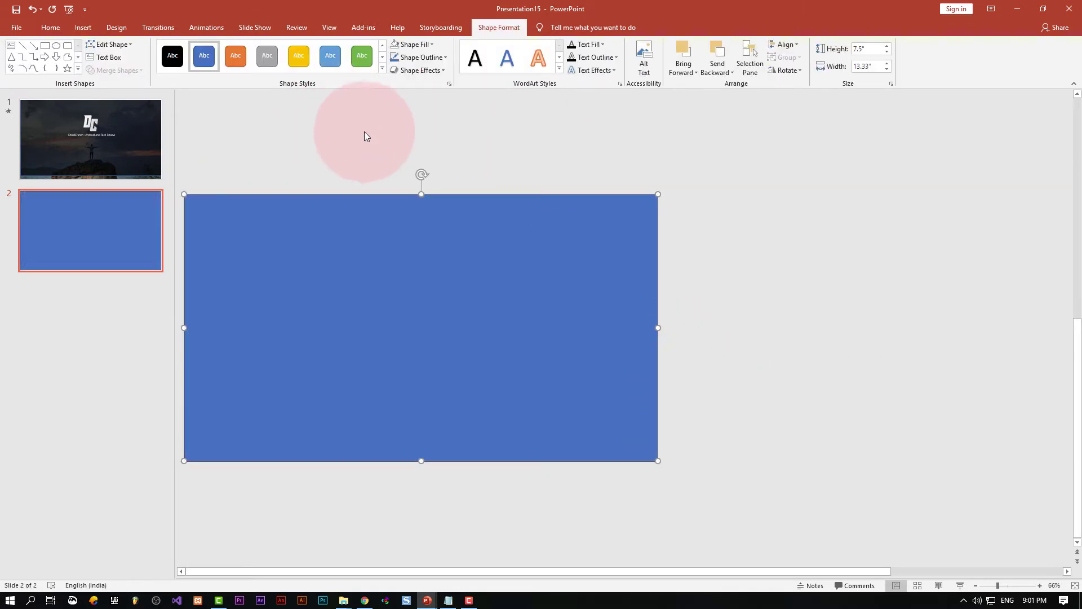
pyautogui.click(426, 45)
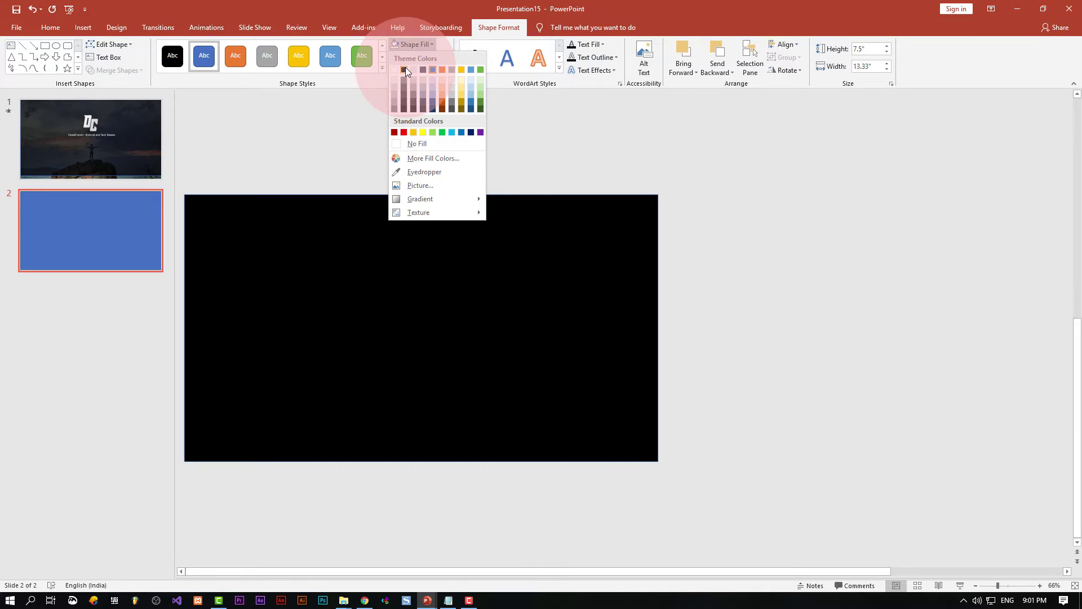
pyautogui.click(404, 66)
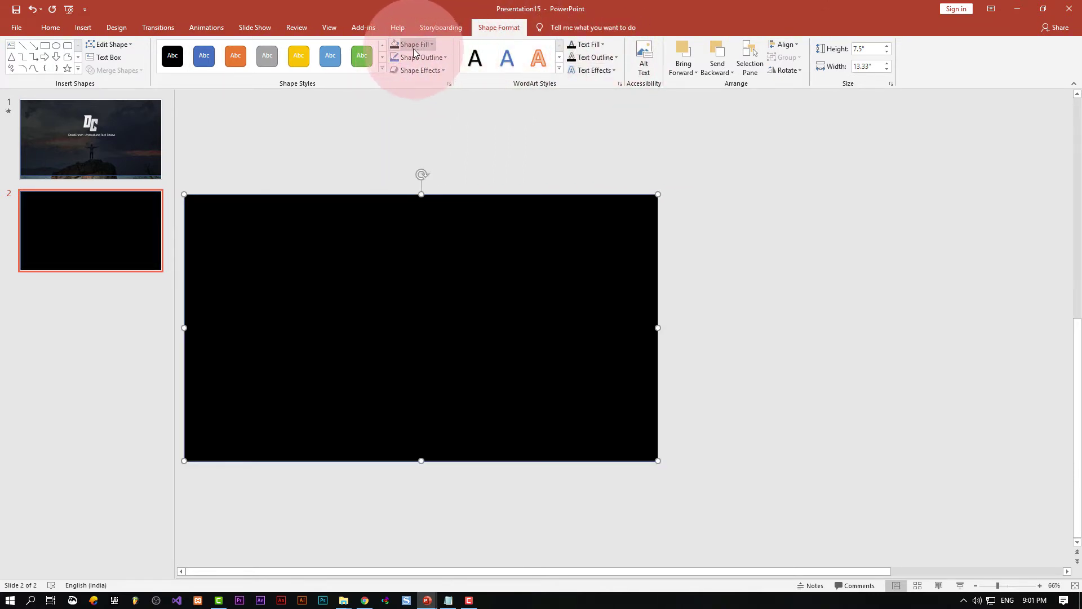
pyautogui.click(449, 83)
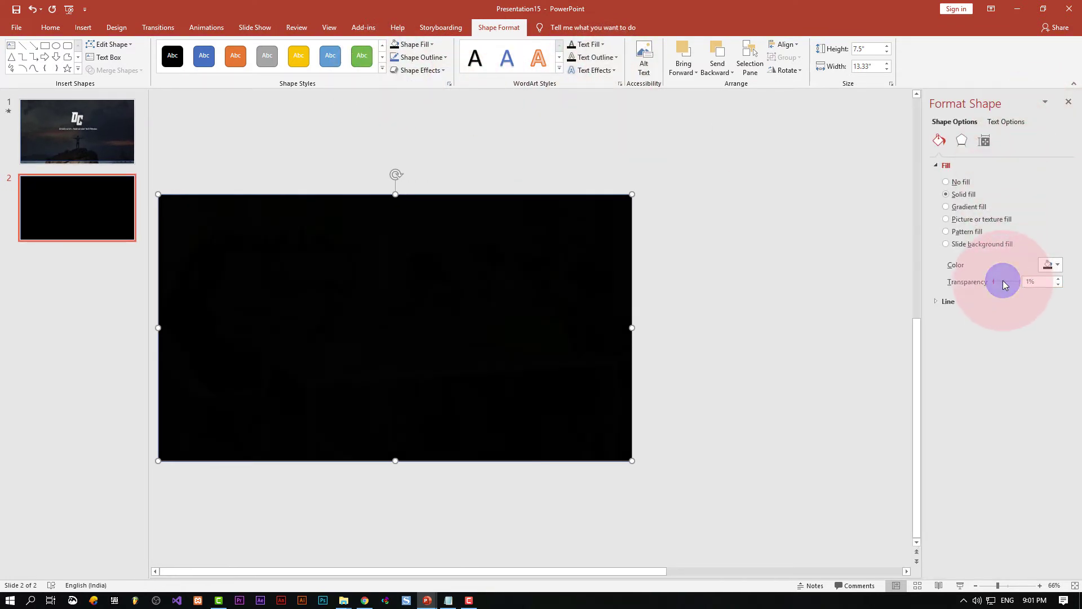
pyautogui.moveTo(1003, 281)
pyautogui.mouseDown()
pyautogui.moveTo(992, 283)
pyautogui.moveTo(1005, 282)
pyautogui.mouseUp()
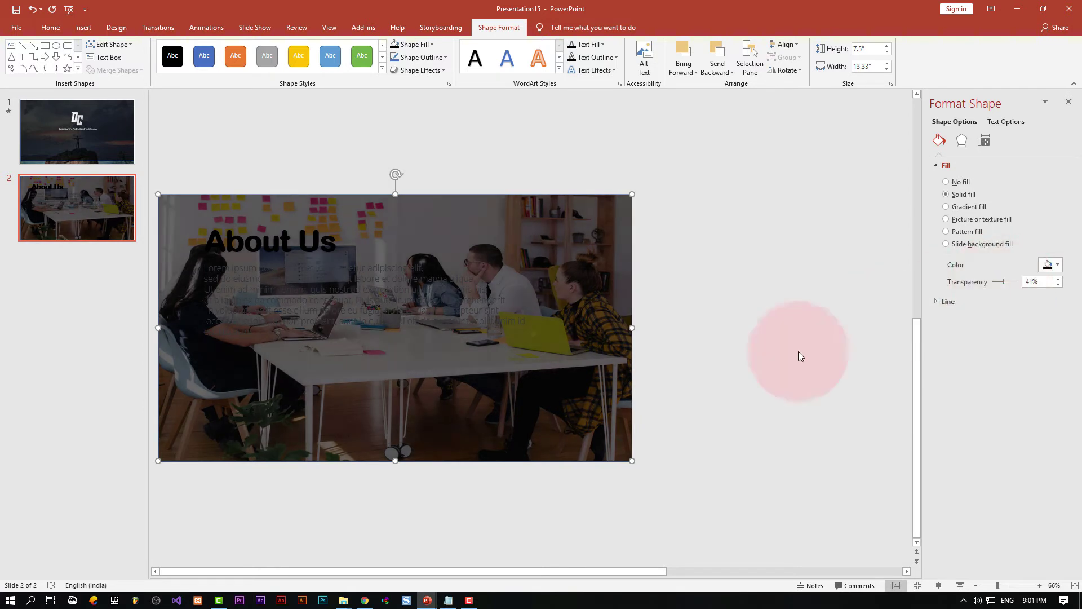
# Send the black overlay one layer backward in the stacking order
pyautogui.rightClick(614, 418)
pyautogui.moveTo(653, 266)
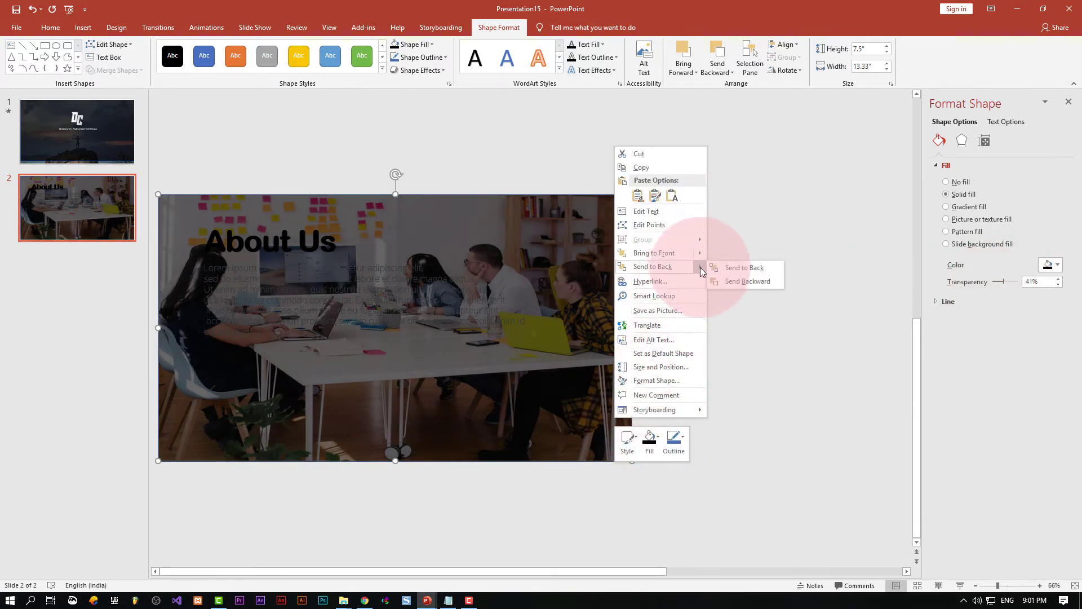
pyautogui.click(743, 282)
pyautogui.rightClick(599, 396)
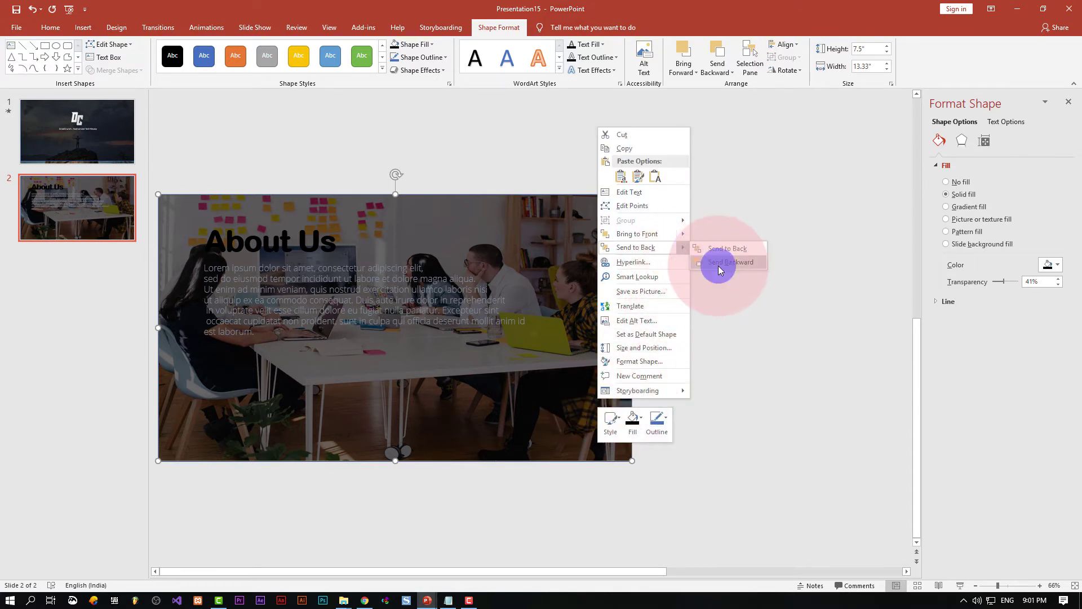
pyautogui.click(717, 265)
pyautogui.rightClick(586, 372)
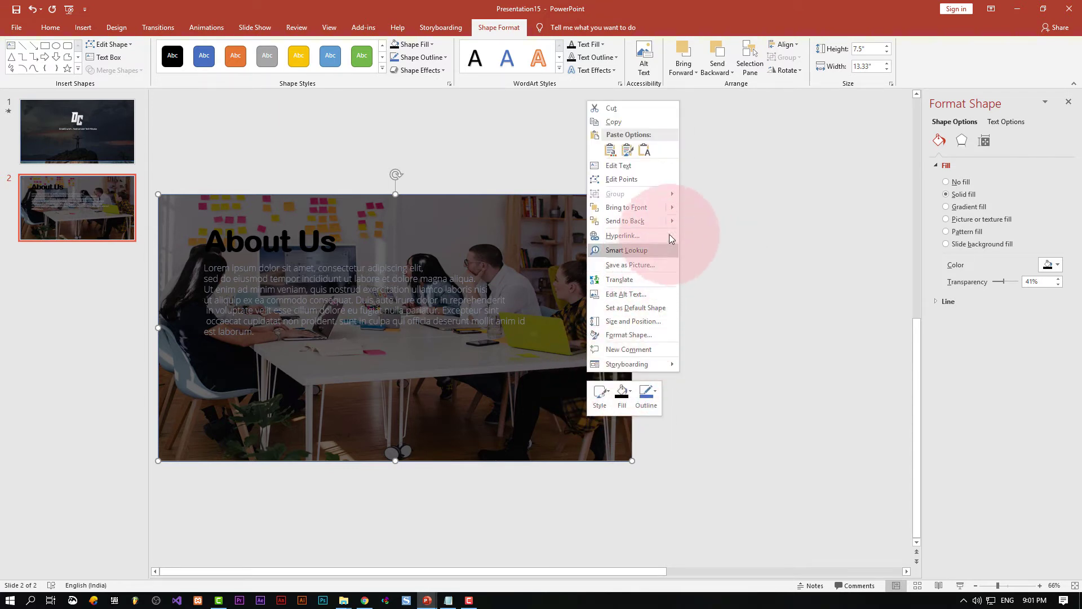
pyautogui.click(701, 236)
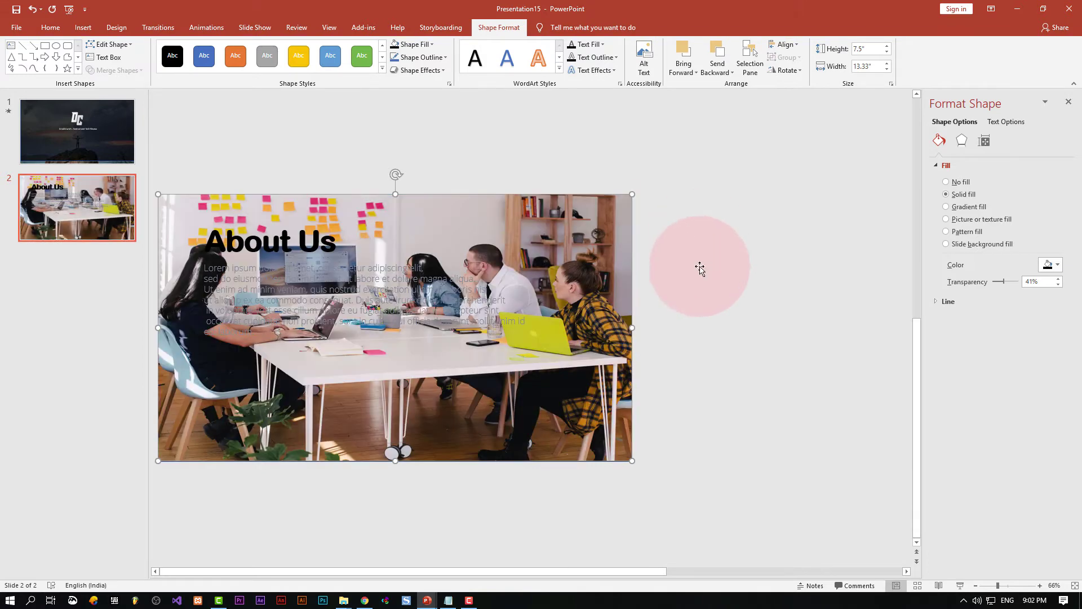
# Undo the layer change and make the About Us title text white
pyautogui.hotkey('ctrl', 'z')
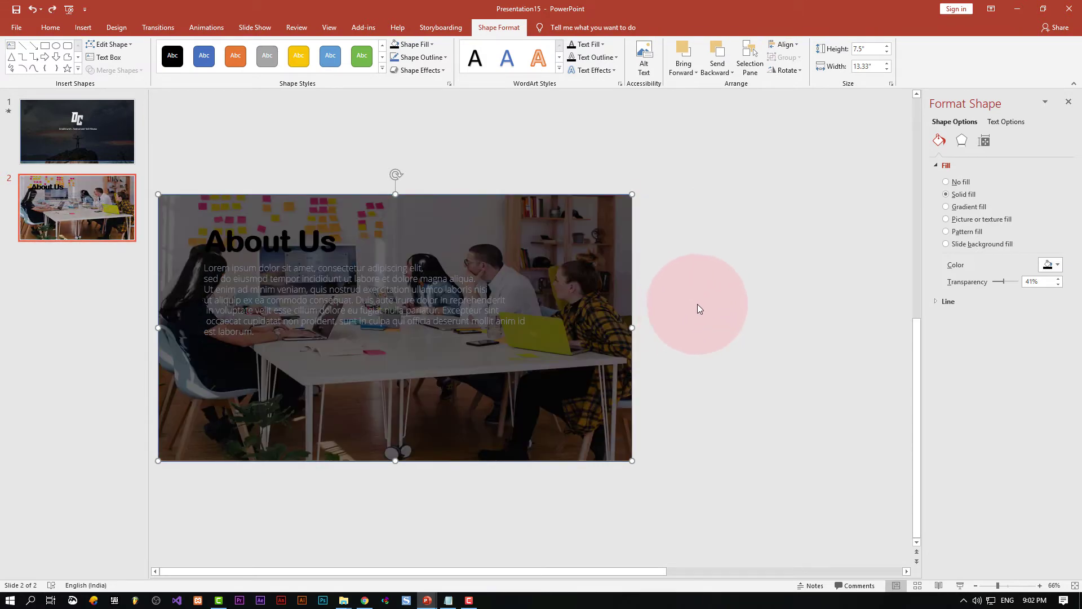
pyautogui.click(312, 245)
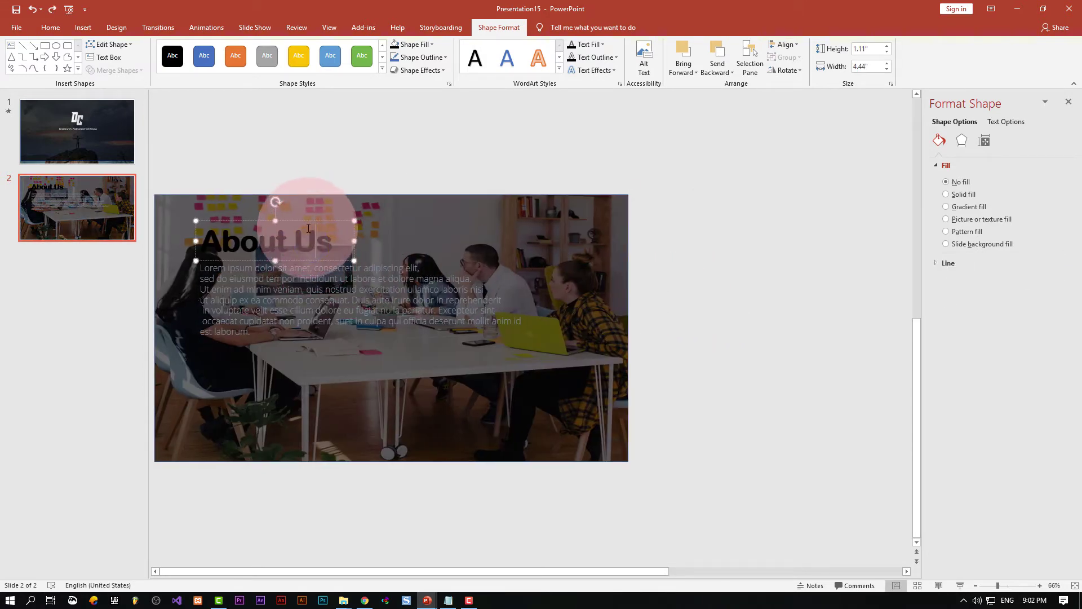
pyautogui.click(363, 314)
pyautogui.click(289, 248)
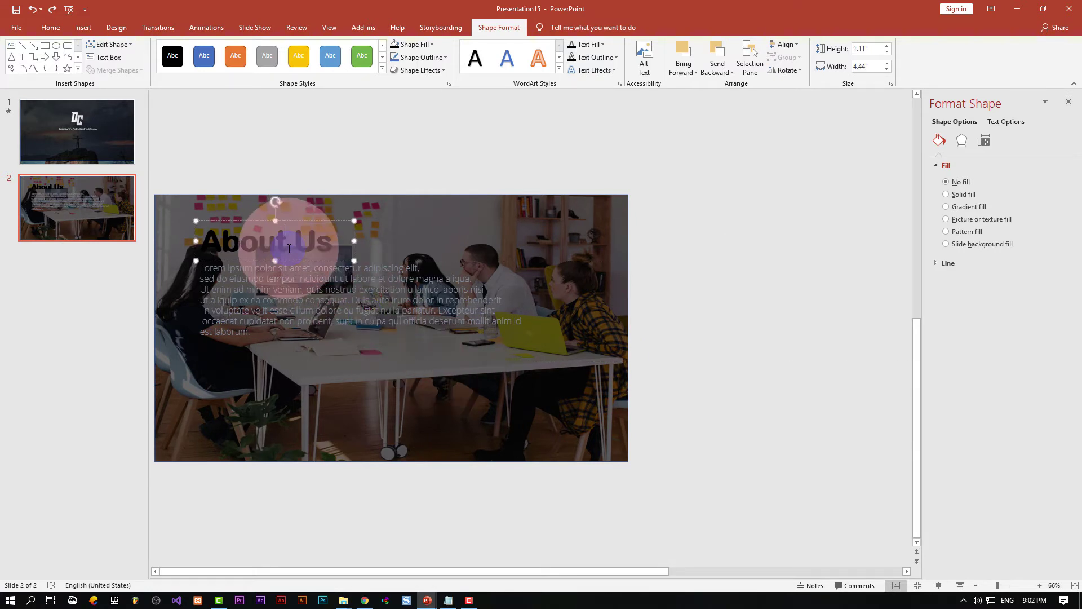
pyautogui.hotkey('ctrl', 'a')
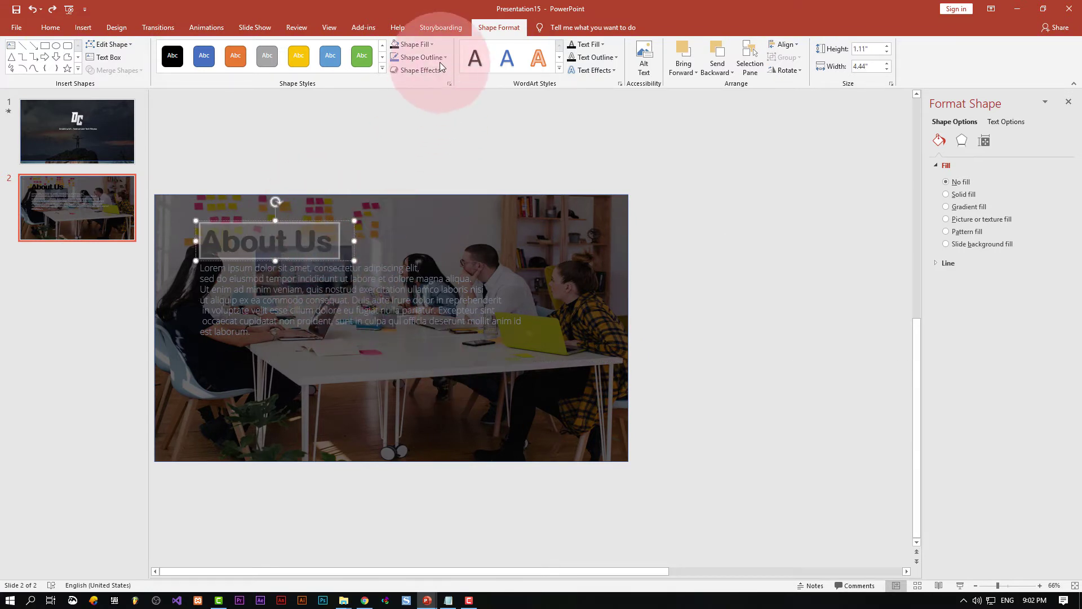
pyautogui.click(601, 45)
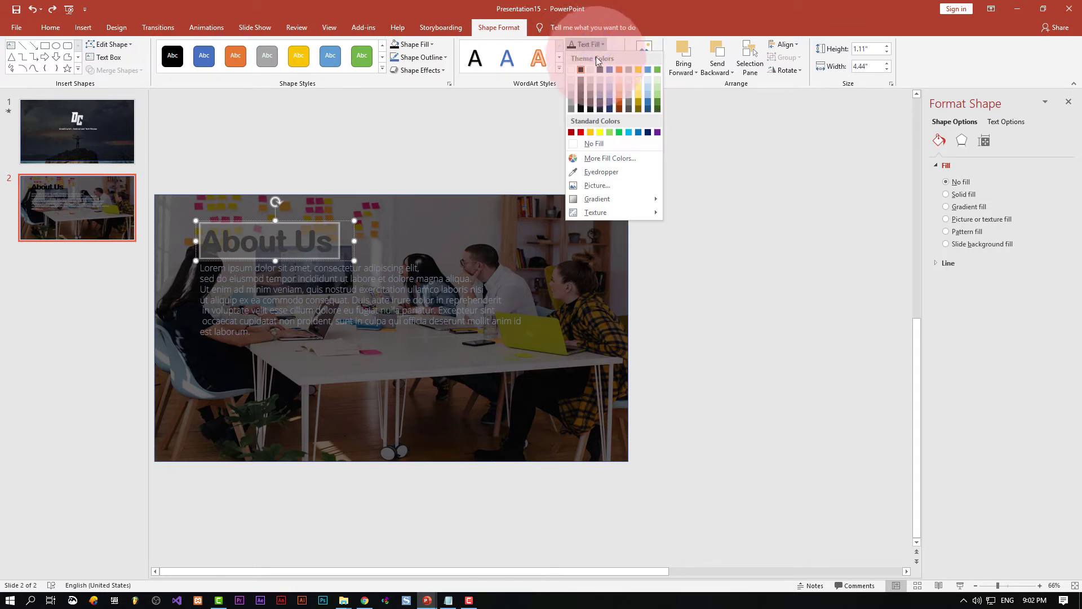
pyautogui.click(571, 69)
pyautogui.click(384, 113)
# Color the Lorem ipsum body text light grey
pyautogui.click(307, 314)
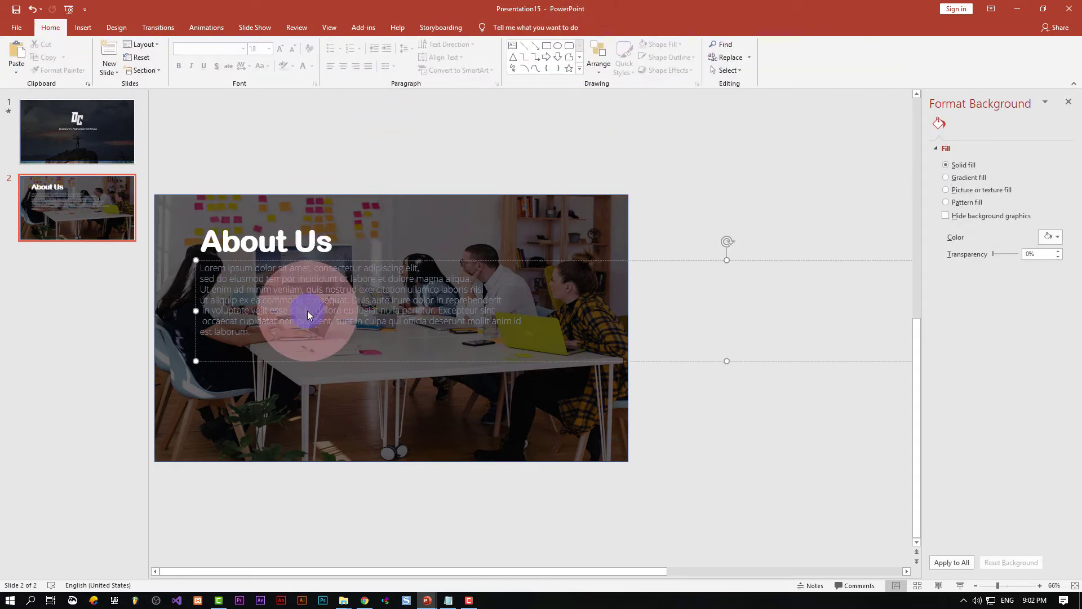
pyautogui.tripleClick(329, 292)
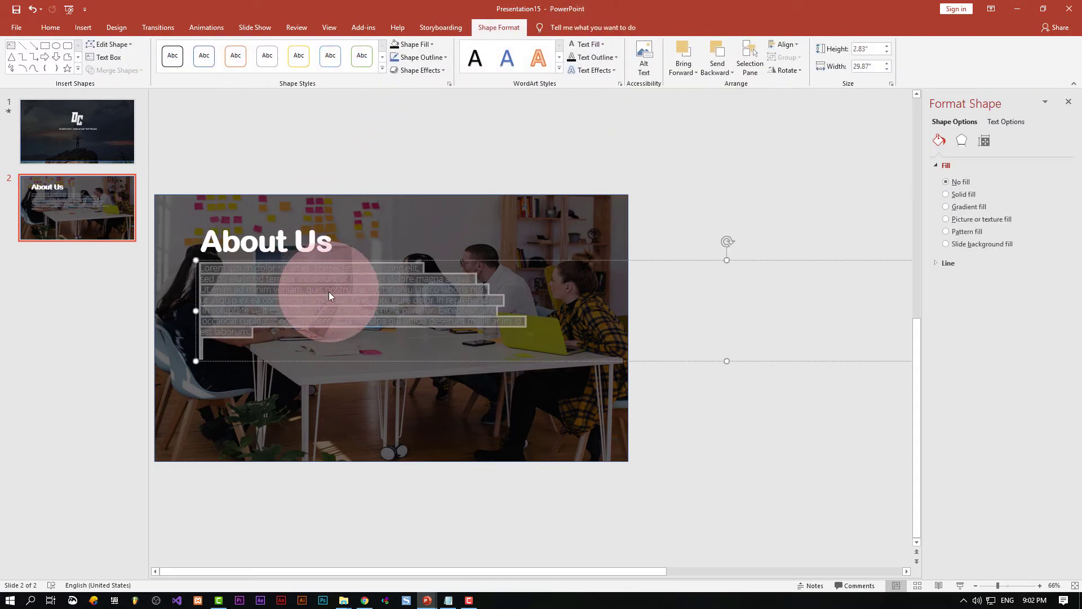
pyautogui.click(603, 45)
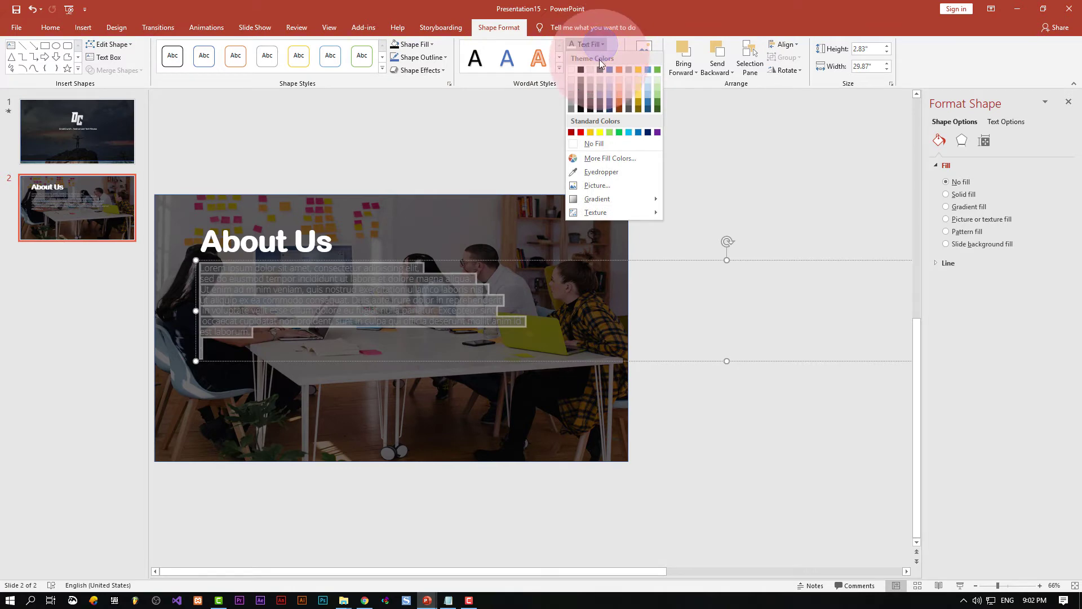
pyautogui.click(571, 80)
pyautogui.click(430, 117)
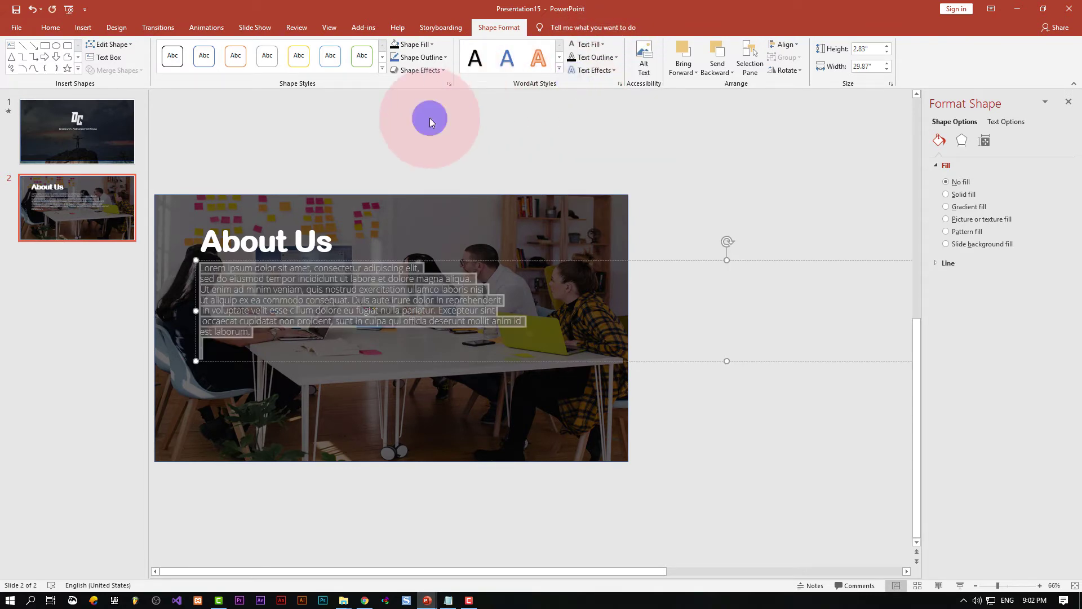
pyautogui.click(701, 329)
# On the title slide, set the mountain photo's top crop to -0.4 inch
pyautogui.click(73, 121)
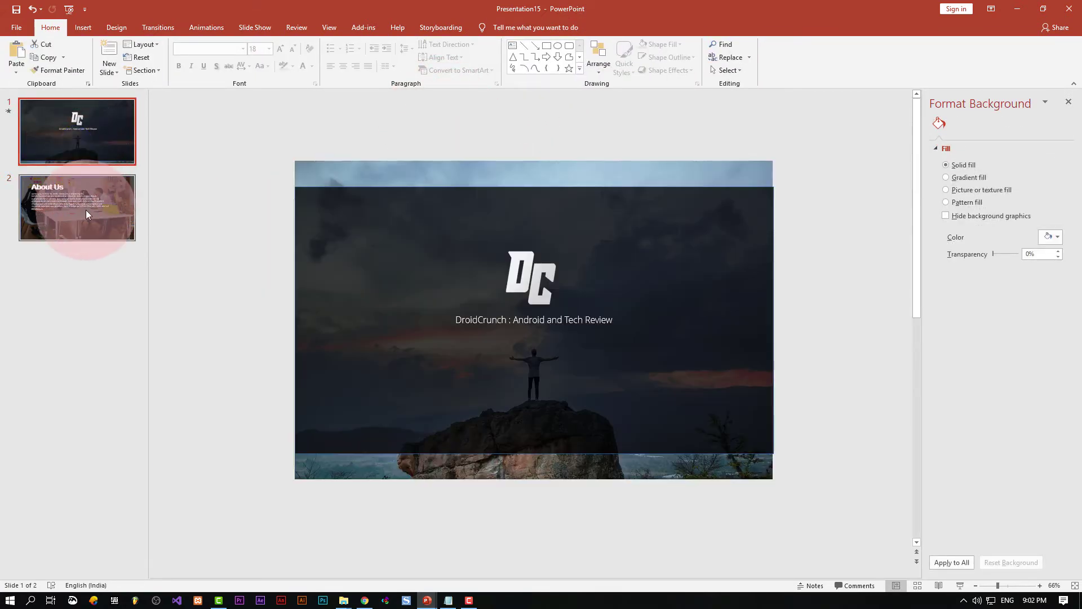
pyautogui.click(86, 213)
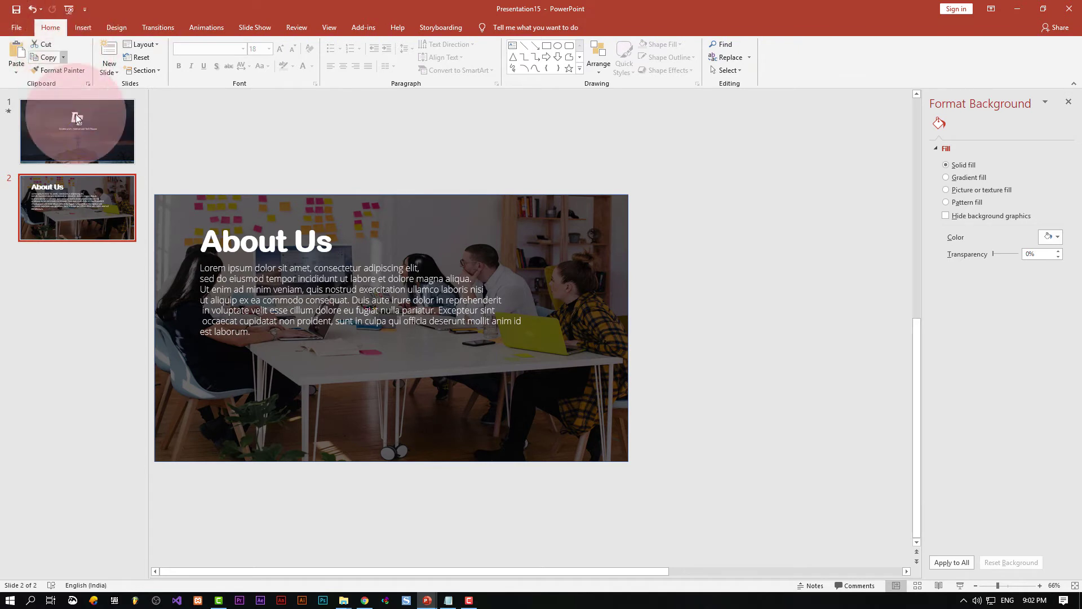
pyautogui.click(104, 139)
pyautogui.click(461, 442)
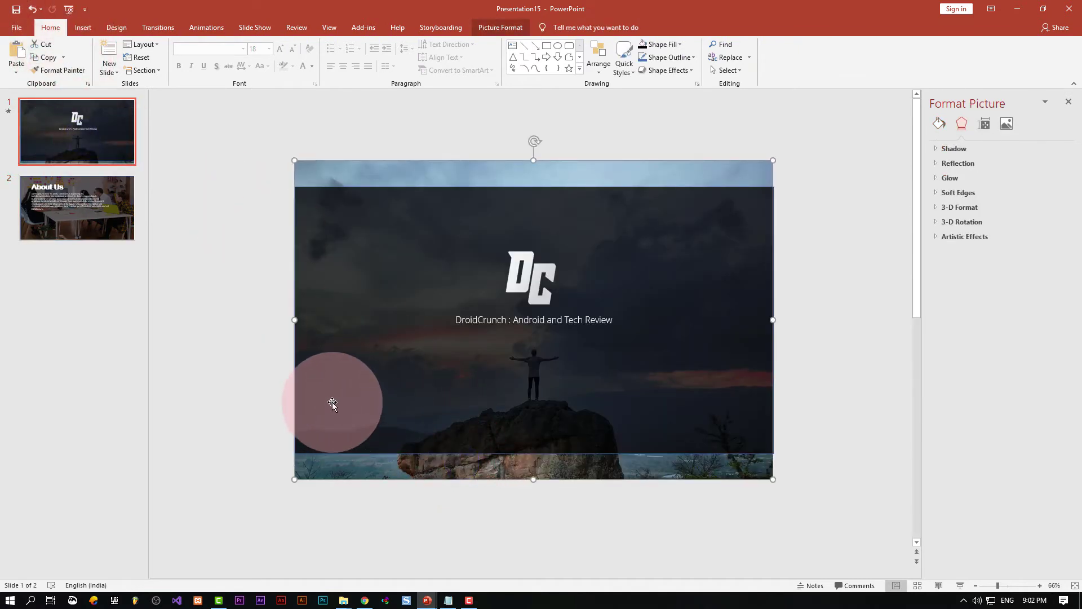
pyautogui.click(1007, 123)
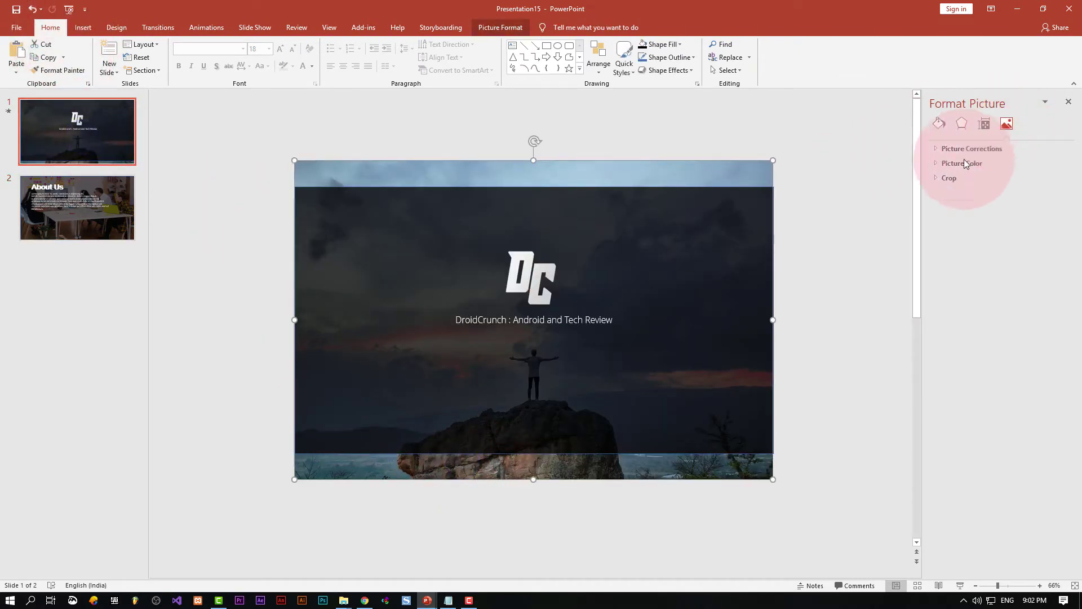
pyautogui.click(939, 181)
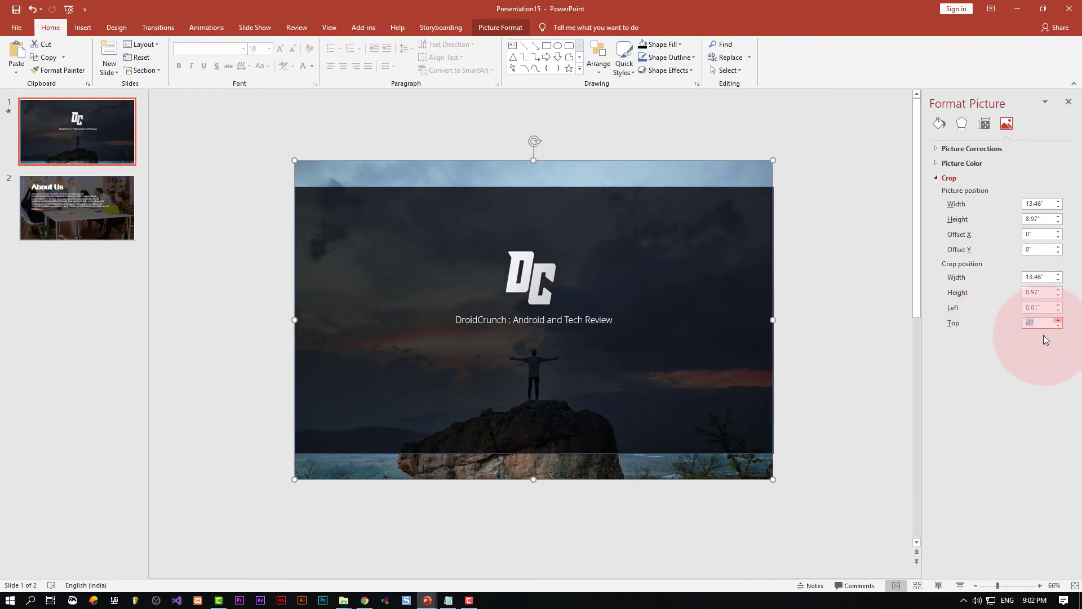
pyautogui.press('Up')
pyautogui.press('Up')
pyautogui.press('Up')
pyautogui.press('Up')
pyautogui.press('Up')
pyautogui.press('Up')
pyautogui.press('Down')
pyautogui.press('Down')
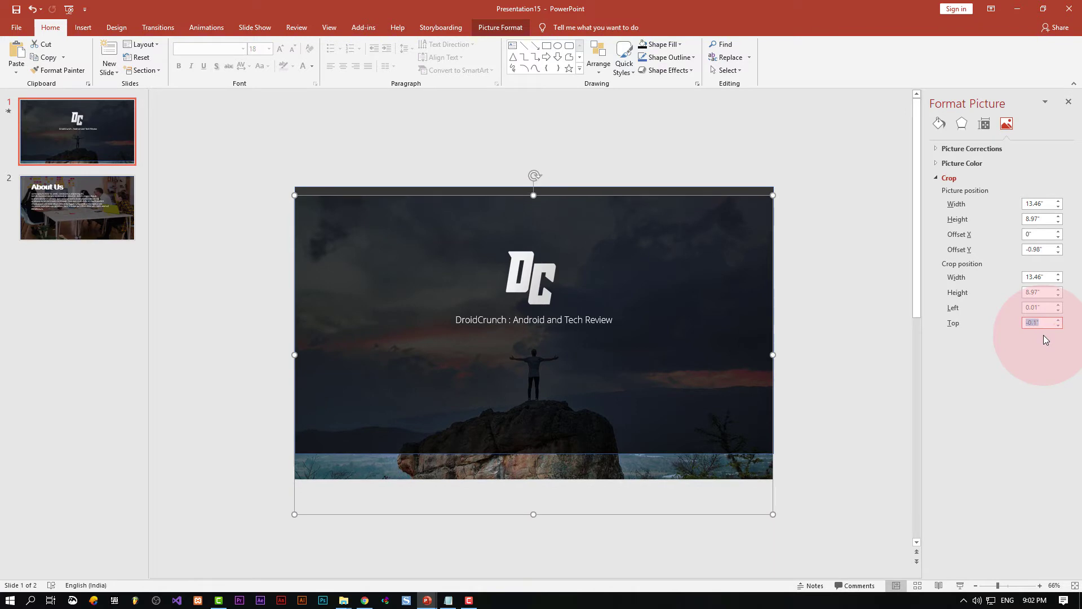
pyautogui.press('Down')
pyautogui.press('Down')
pyautogui.press('Down')
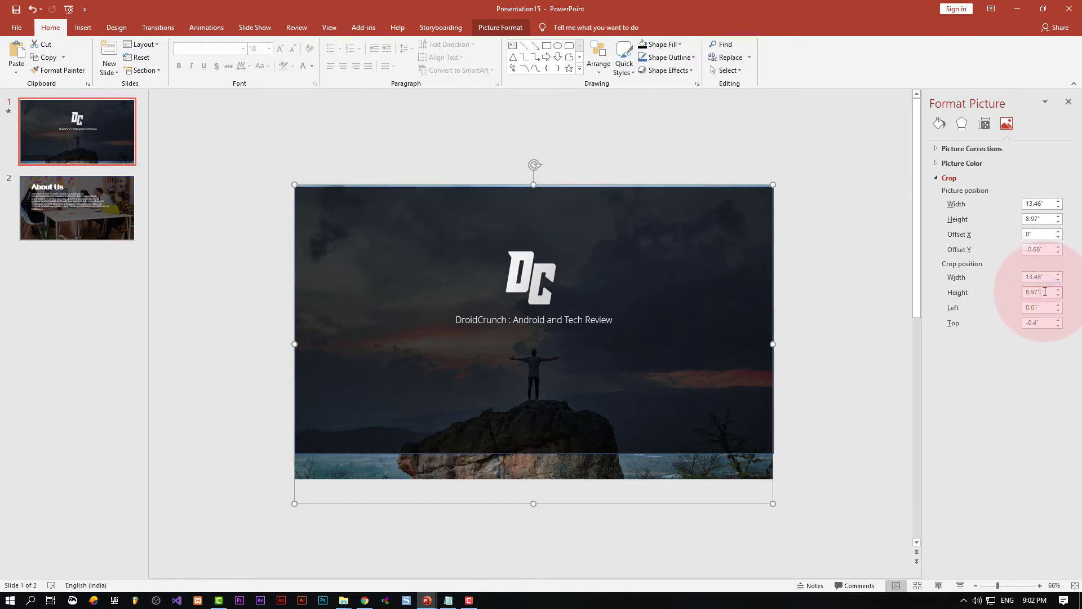
pyautogui.click(1038, 323)
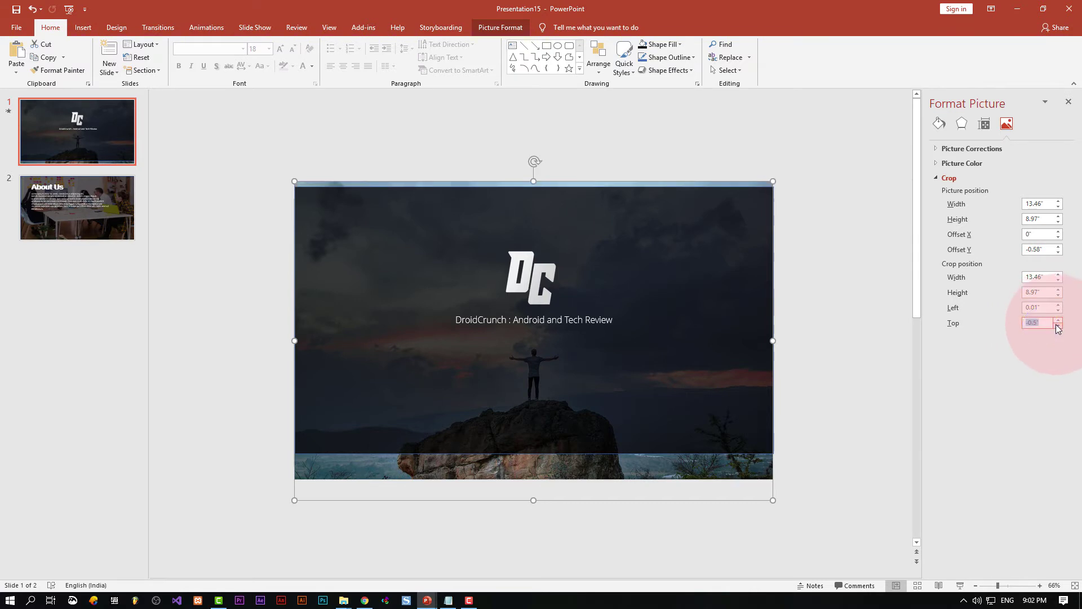
pyautogui.click(1058, 320)
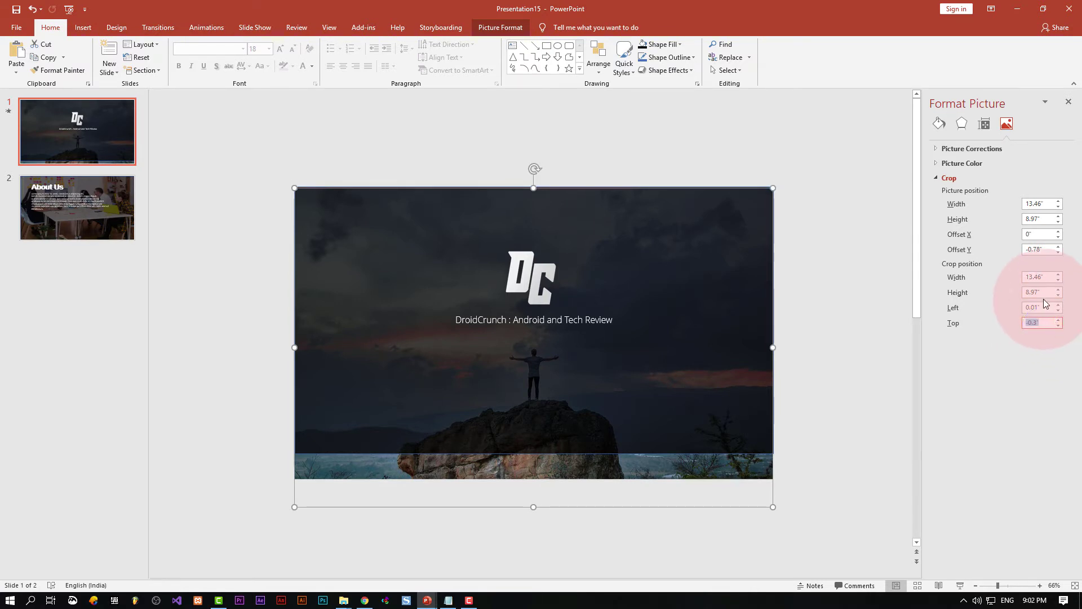
pyautogui.click(1058, 325)
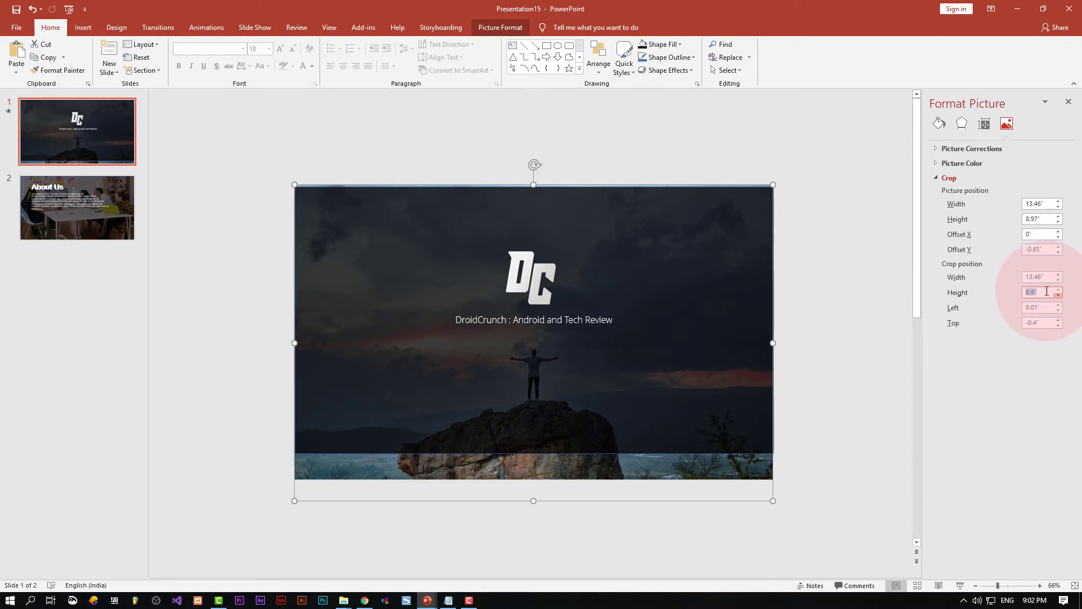
# Set the mountain photo's crop height to 7.8 inches
pyautogui.write('7.6')
pyautogui.press('Return')
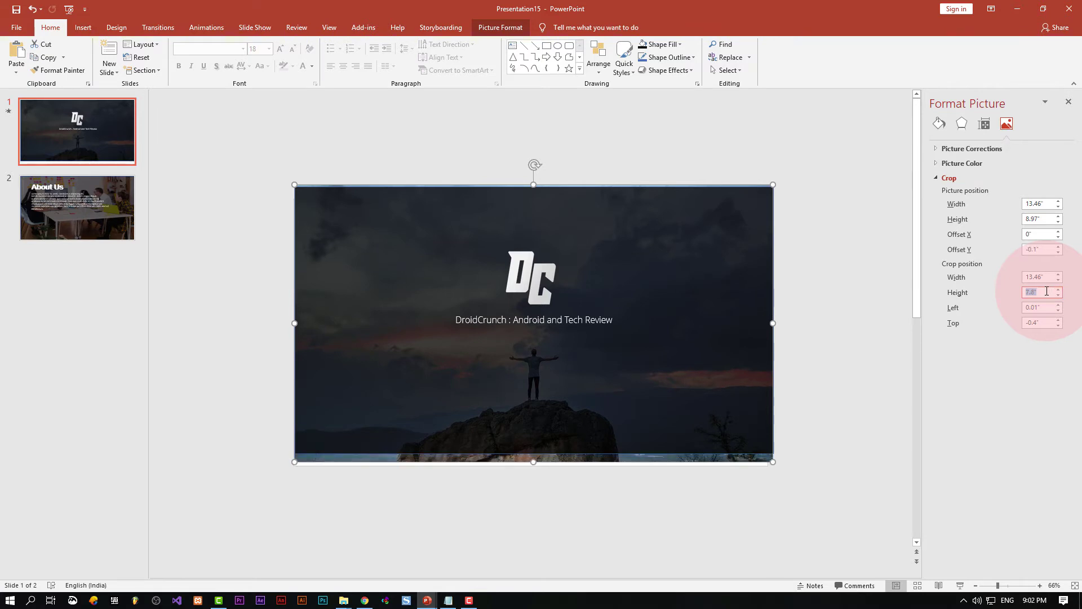
pyautogui.press('Down')
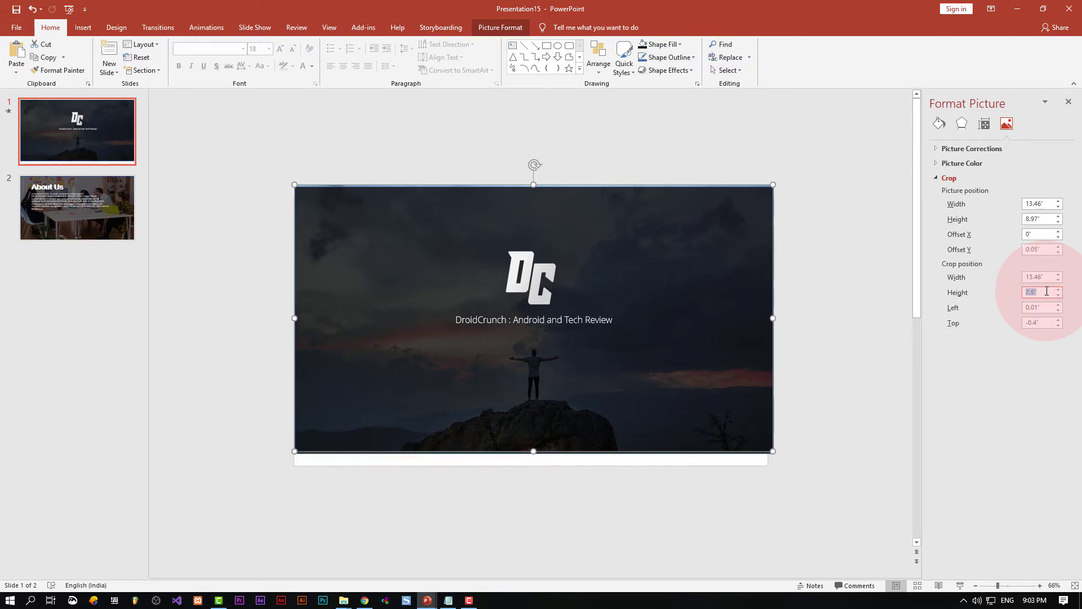
pyautogui.press('Up')
pyautogui.press('Up')
pyautogui.press('Up')
pyautogui.press('Up')
pyautogui.press('Up')
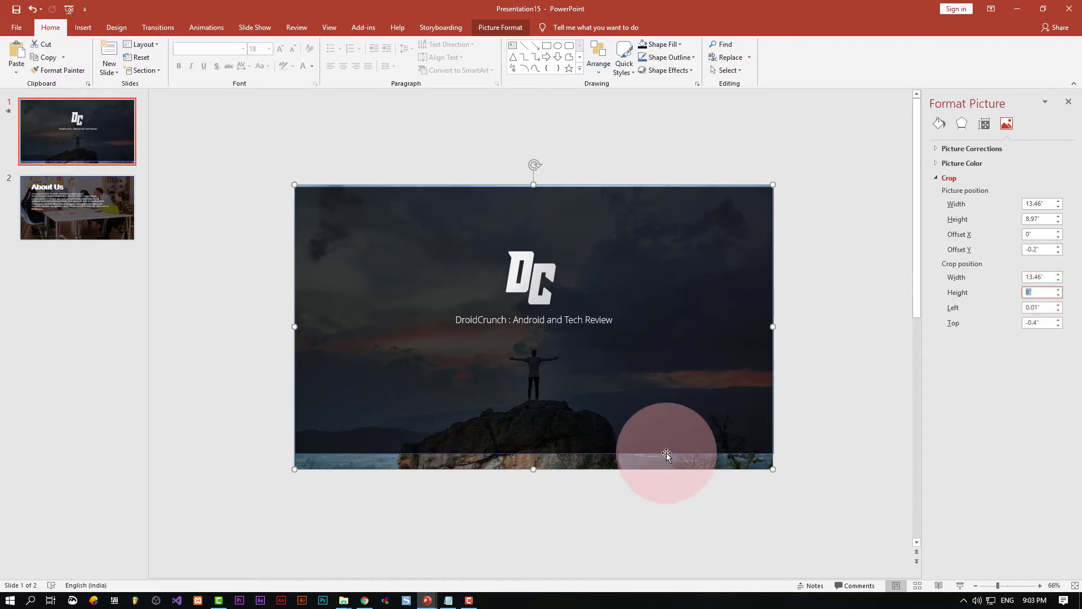
# Stretch the dark overlay to cover the whole photo, then return to About Us
pyautogui.click(663, 451)
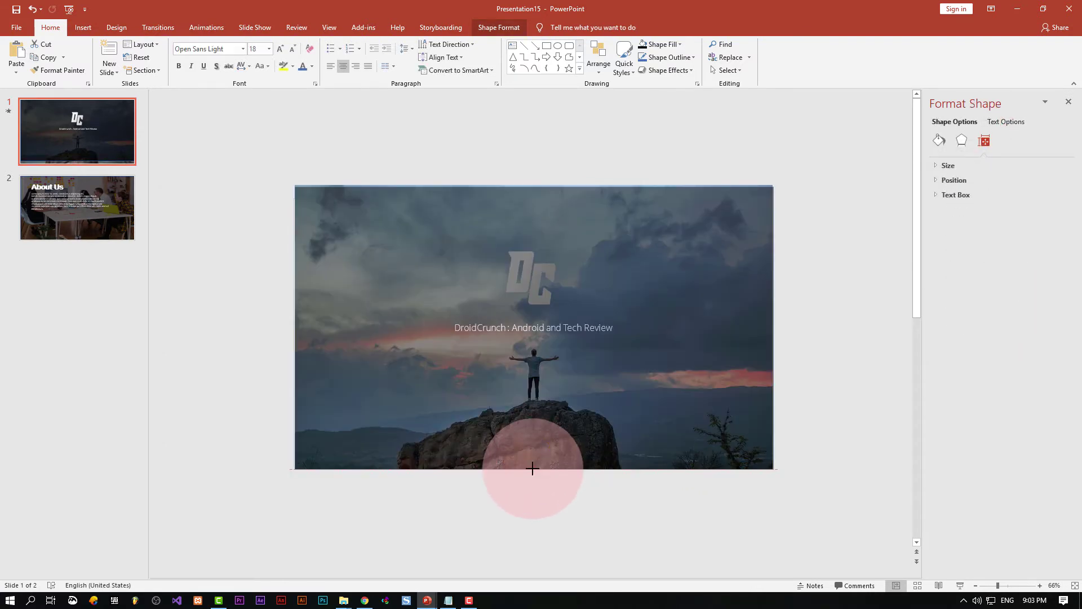
pyautogui.moveTo(532, 453); pyautogui.dragTo(534, 469)
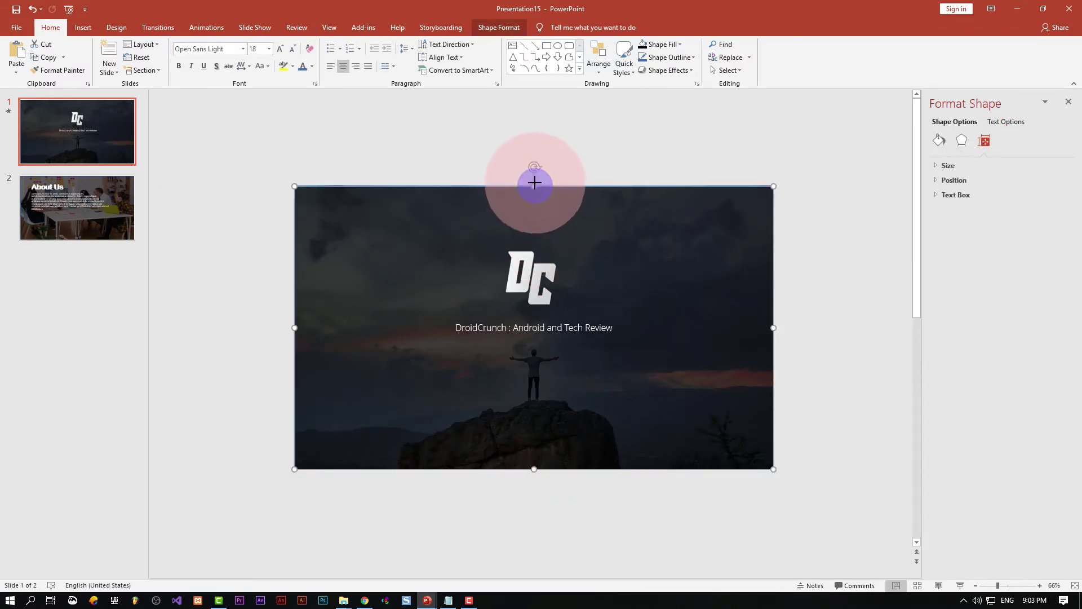
pyautogui.moveTo(534, 182); pyautogui.dragTo(535, 181)
pyautogui.click(607, 147)
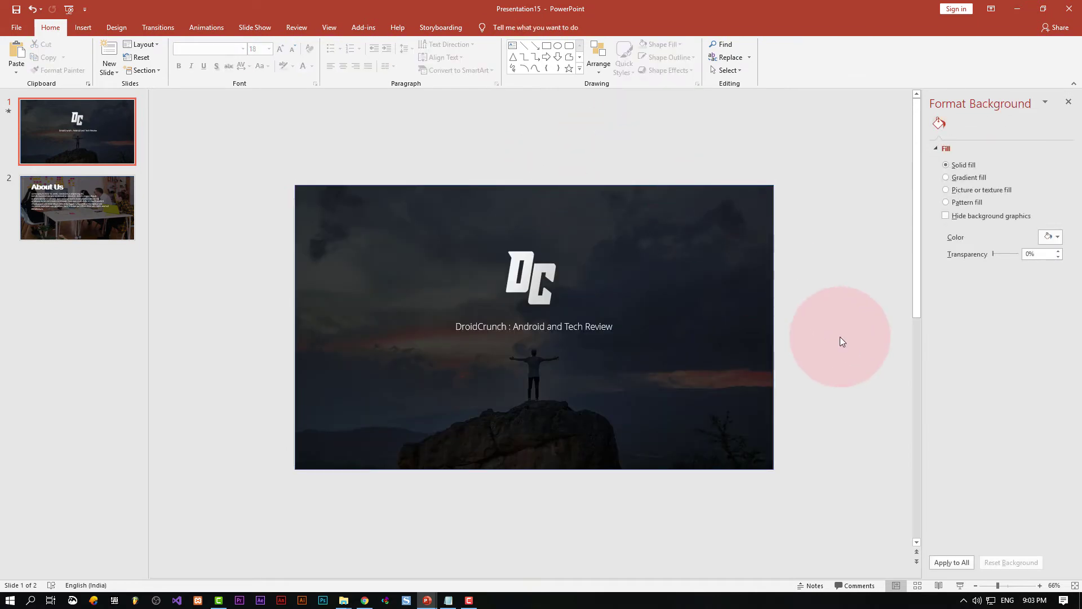
pyautogui.click(840, 338)
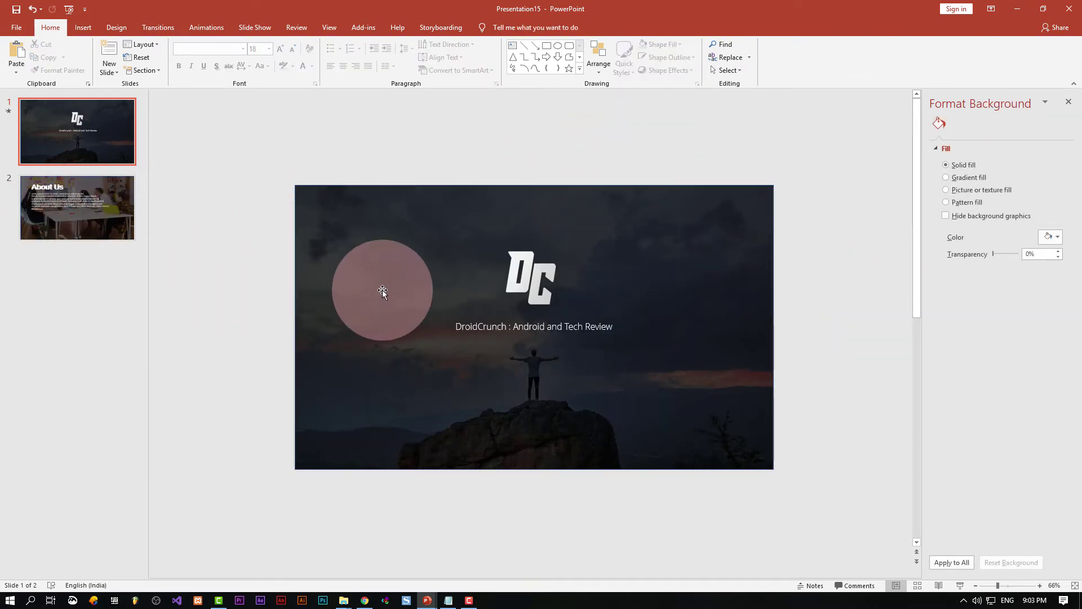
pyautogui.click(382, 290)
pyautogui.moveTo(295, 326); pyautogui.dragTo(288, 327)
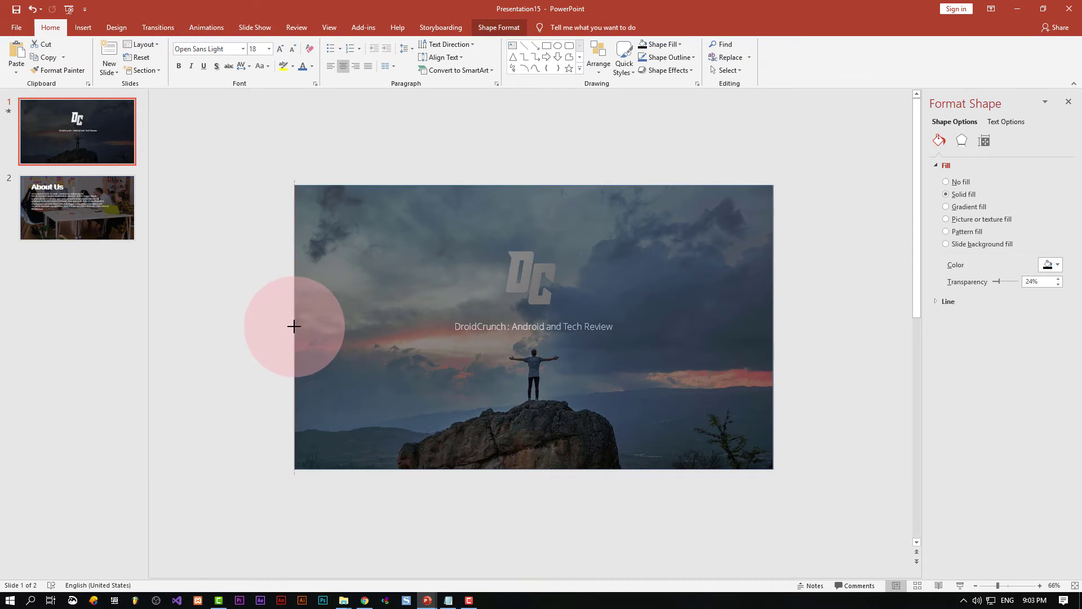
pyautogui.click(816, 303)
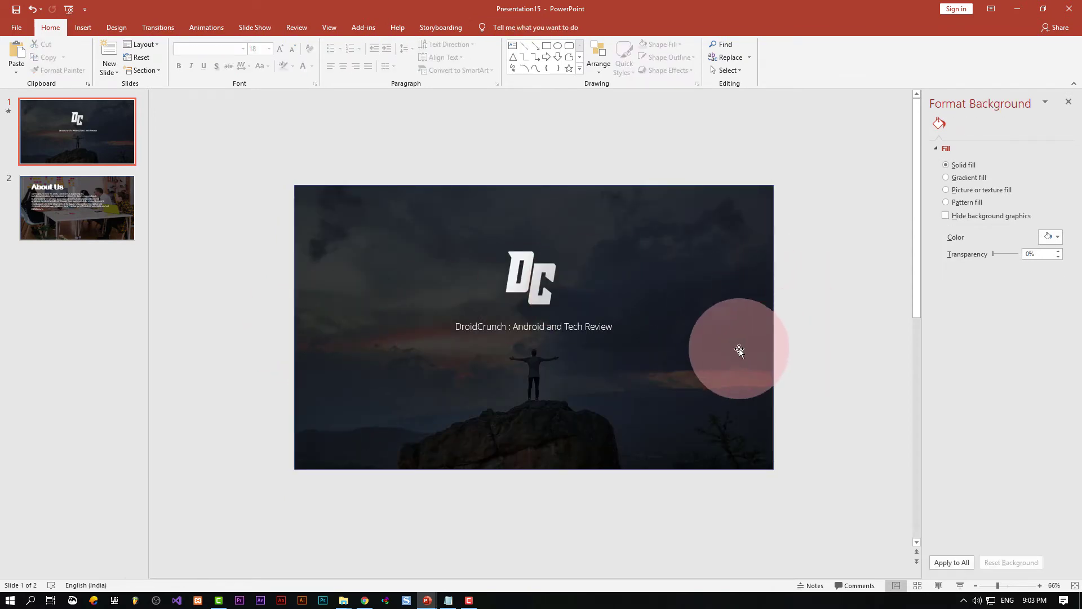
pyautogui.click(62, 200)
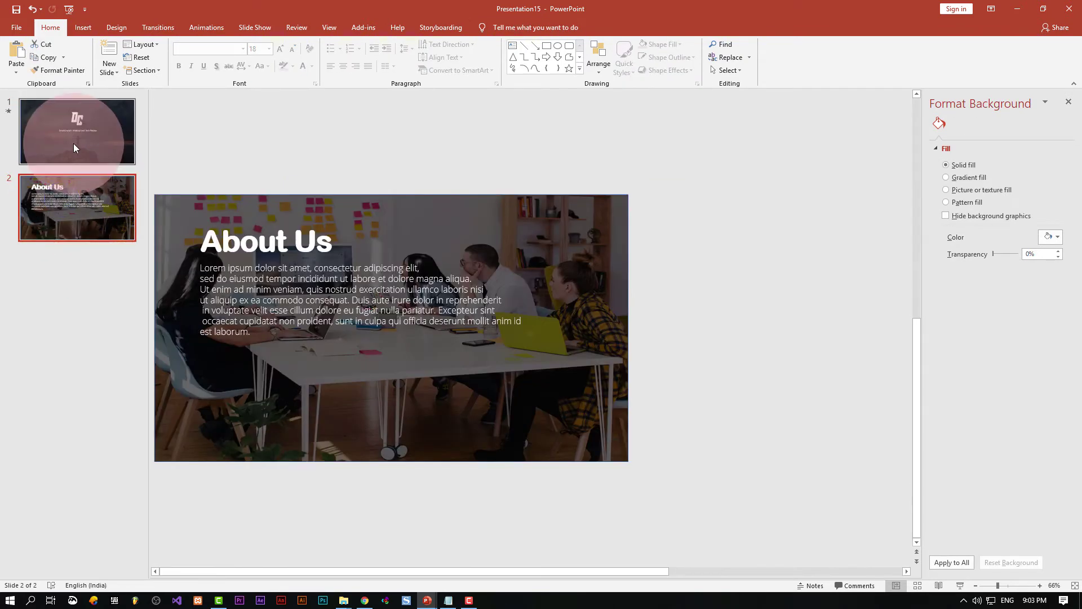
# Select the About Us overlay and lower its transparency to darken the photo
pyautogui.click(73, 148)
pyautogui.click(69, 198)
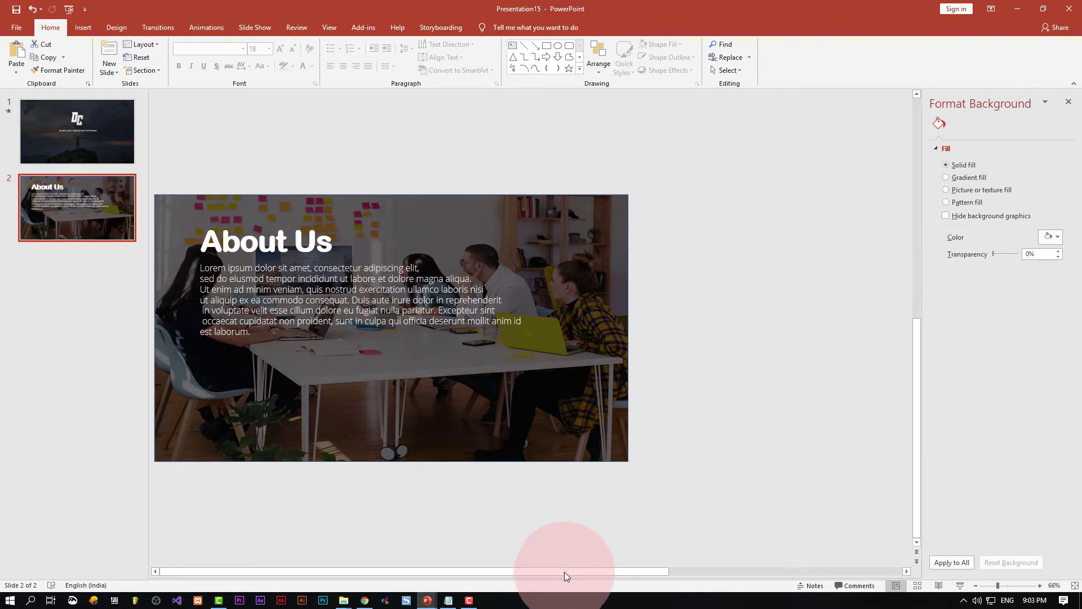
pyautogui.moveTo(566, 574)
pyautogui.mouseDown()
pyautogui.moveTo(443, 567)
pyautogui.moveTo(470, 385)
pyautogui.moveTo(314, 376)
pyautogui.mouseUp()
pyautogui.click(315, 404)
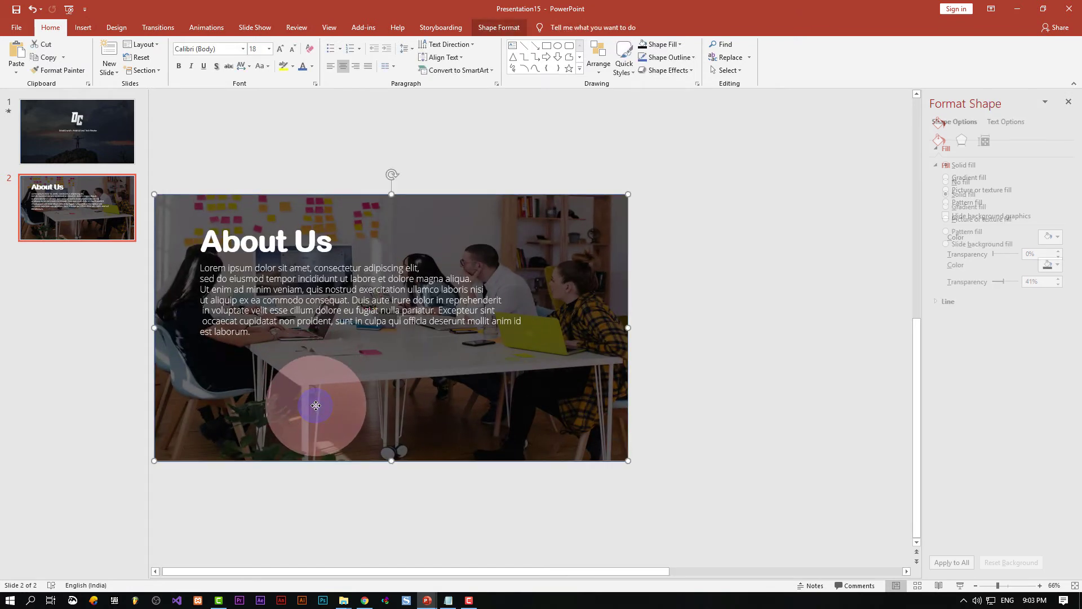
pyautogui.click(652, 396)
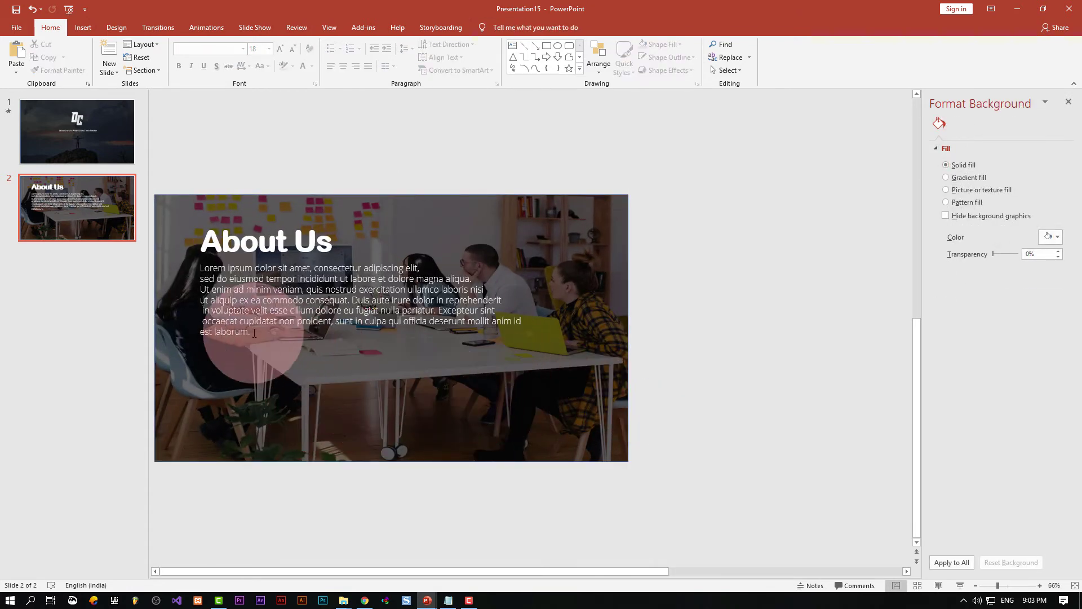
pyautogui.click(70, 144)
pyautogui.click(59, 215)
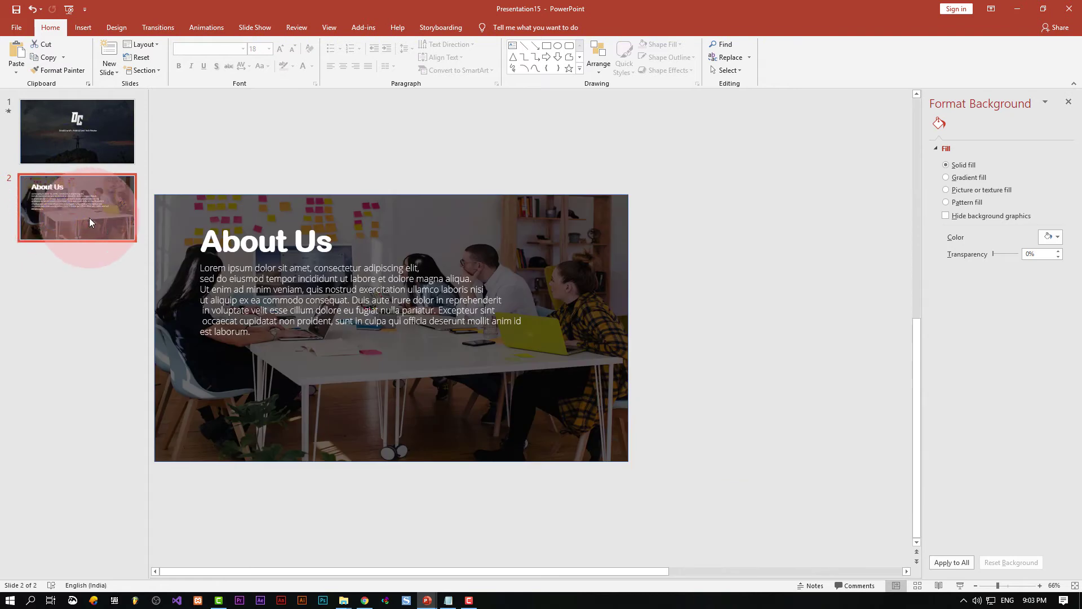
pyautogui.click(480, 391)
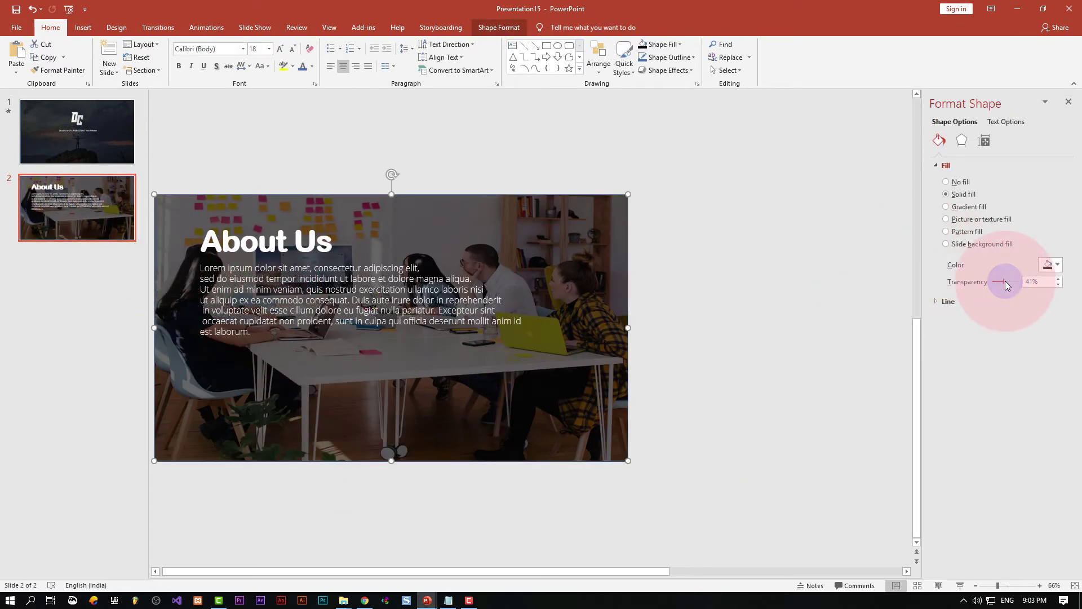
pyautogui.moveTo(1005, 281); pyautogui.dragTo(999, 280)
# Try blue, orange, red, green and light blue fills on the overlay
pyautogui.click(1058, 266)
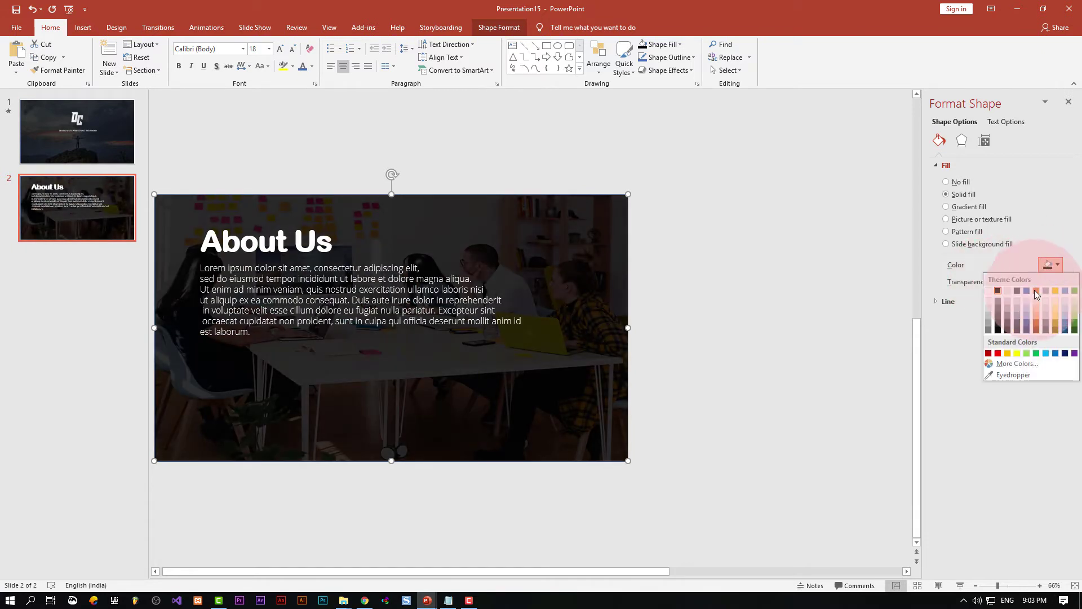
pyautogui.click(1026, 292)
pyautogui.click(1042, 267)
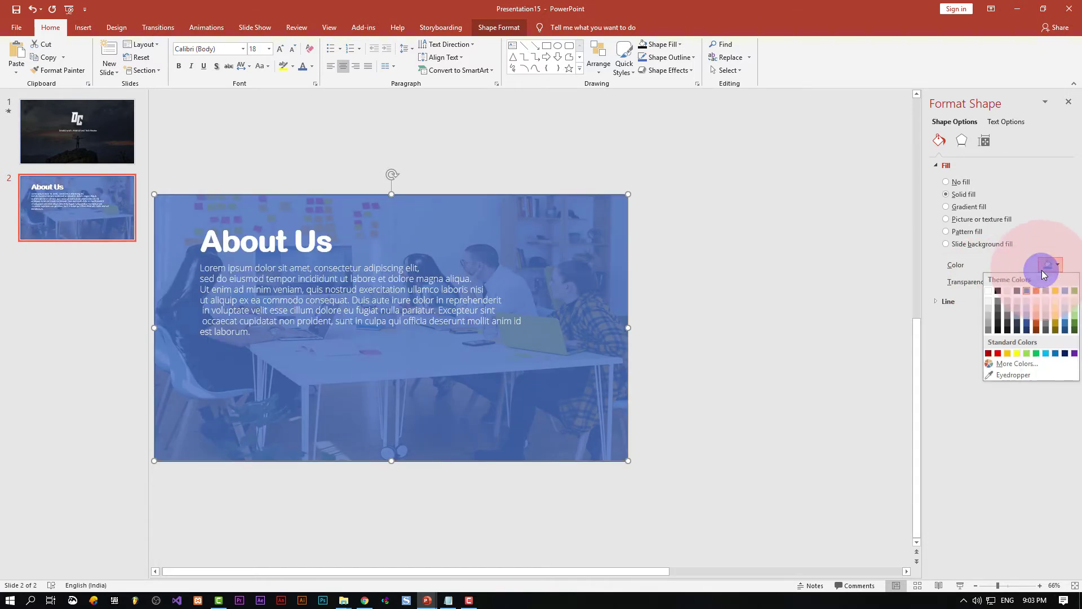
pyautogui.click(1036, 326)
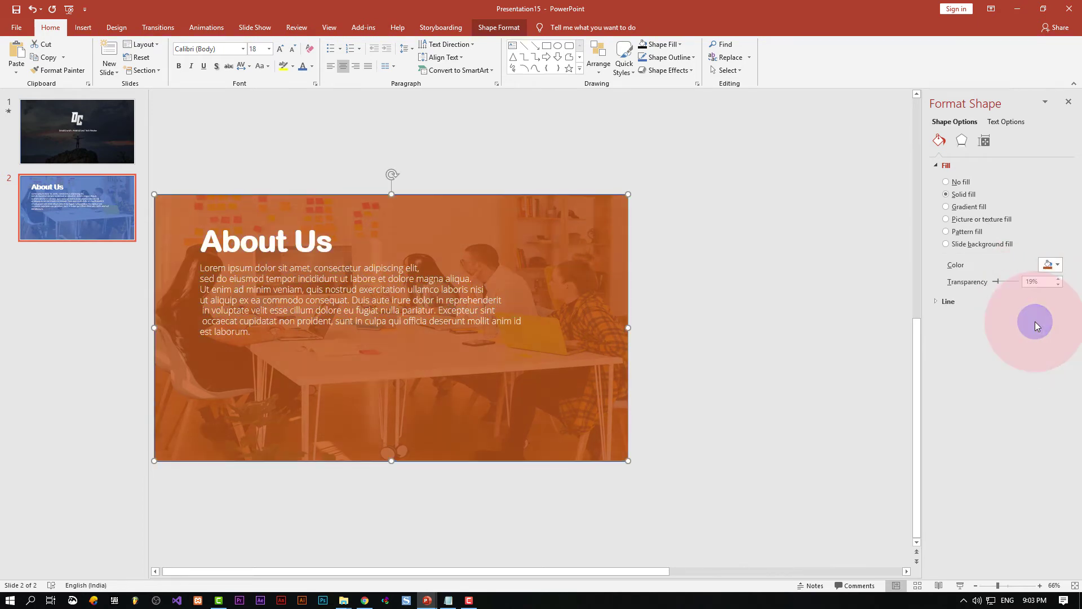
pyautogui.click(1054, 266)
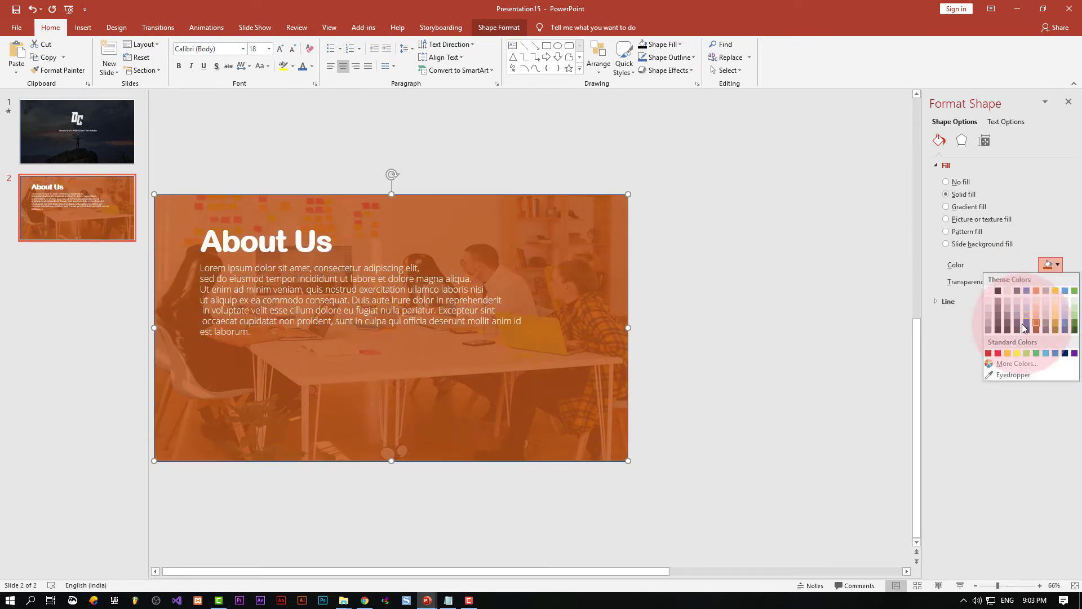
pyautogui.click(1000, 342)
pyautogui.click(1044, 264)
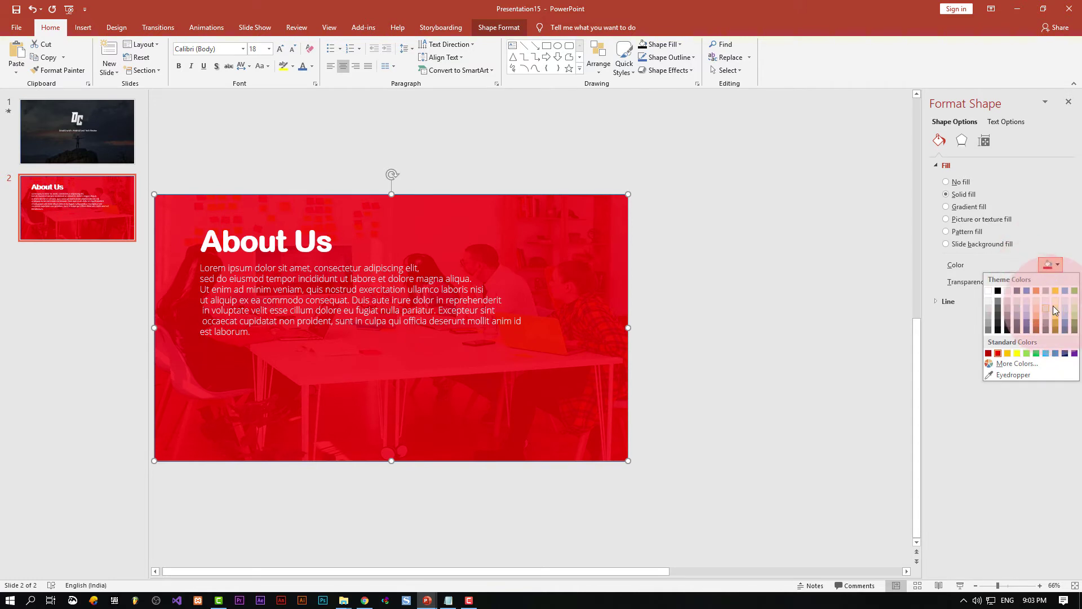
pyautogui.click(1071, 319)
pyautogui.click(1051, 265)
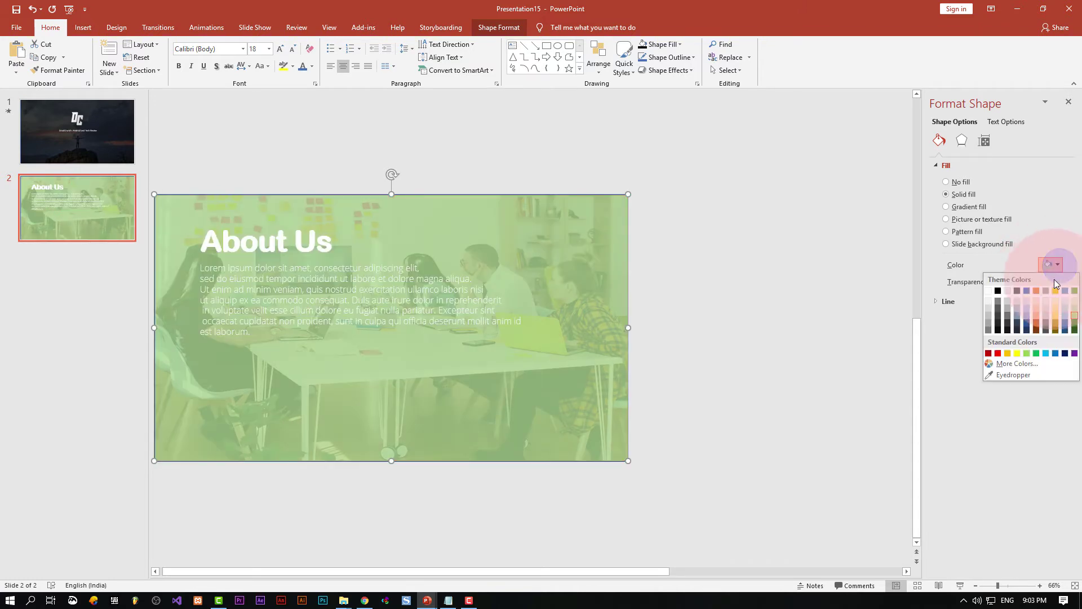
pyautogui.click(1045, 354)
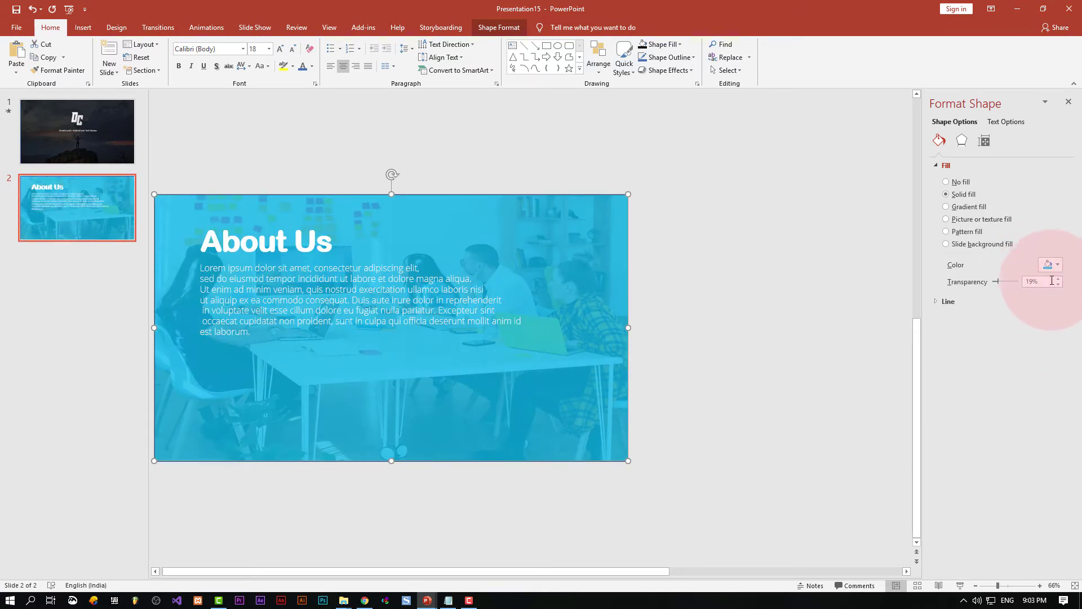
# Settle on a dark grey fill for the overlay
pyautogui.click(1053, 265)
pyautogui.click(1044, 328)
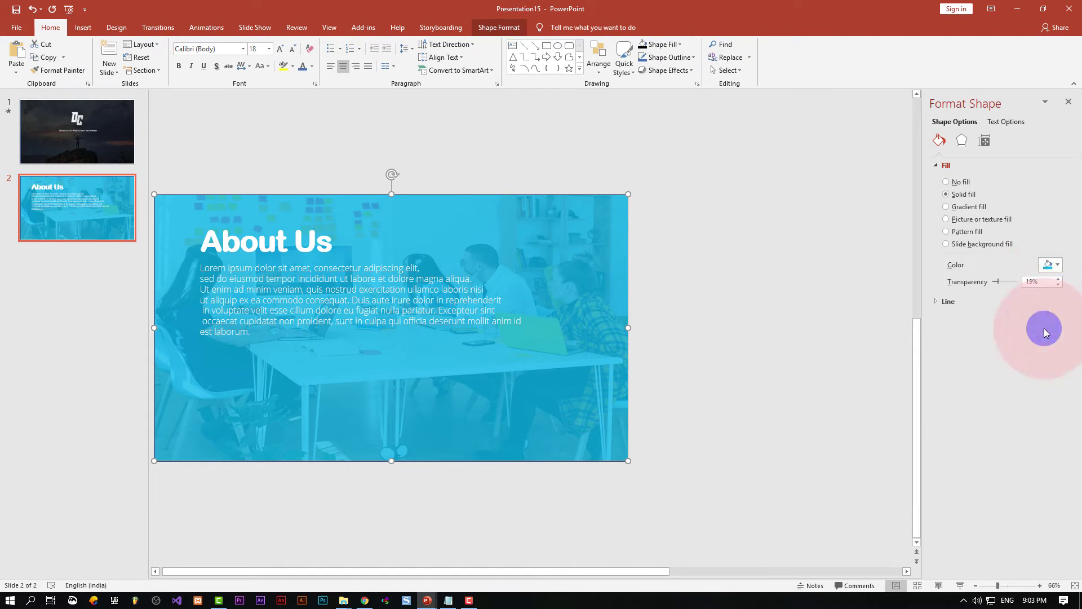
pyautogui.click(1047, 266)
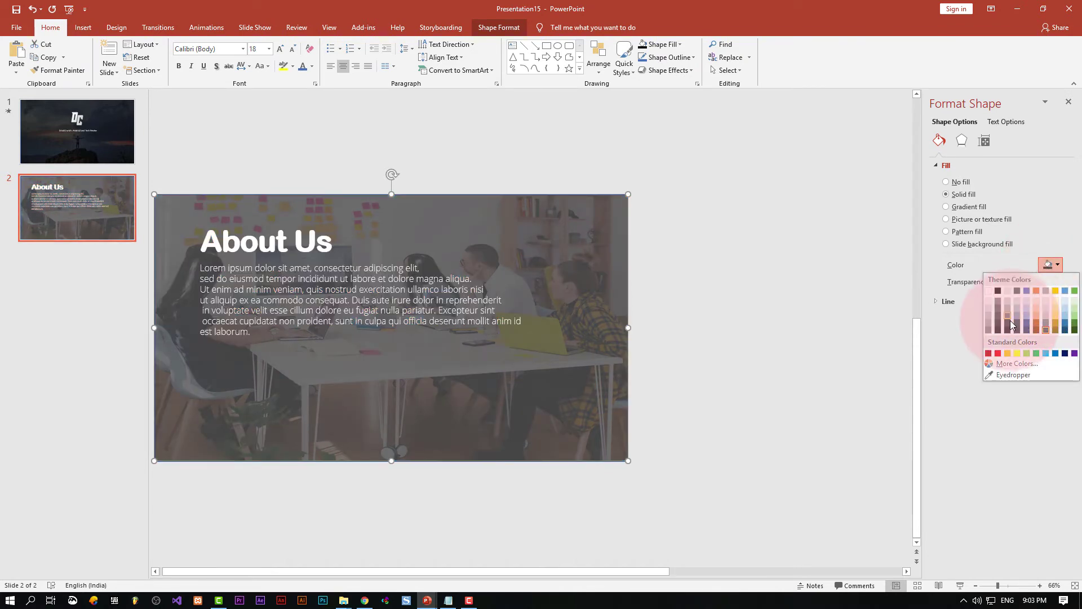
pyautogui.click(1008, 322)
pyautogui.click(1047, 265)
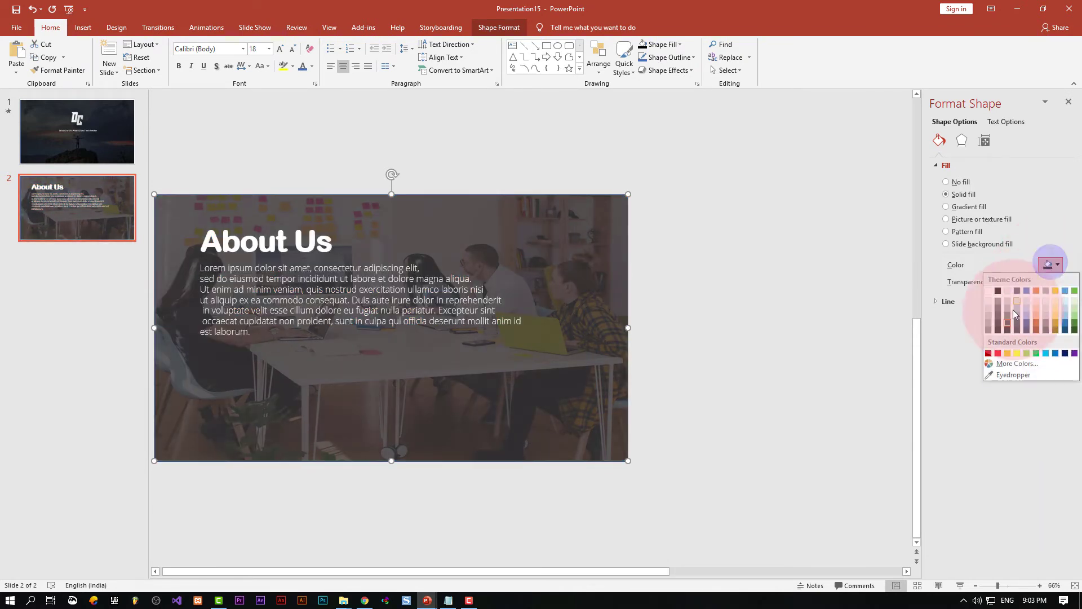
pyautogui.click(1003, 321)
pyautogui.click(856, 319)
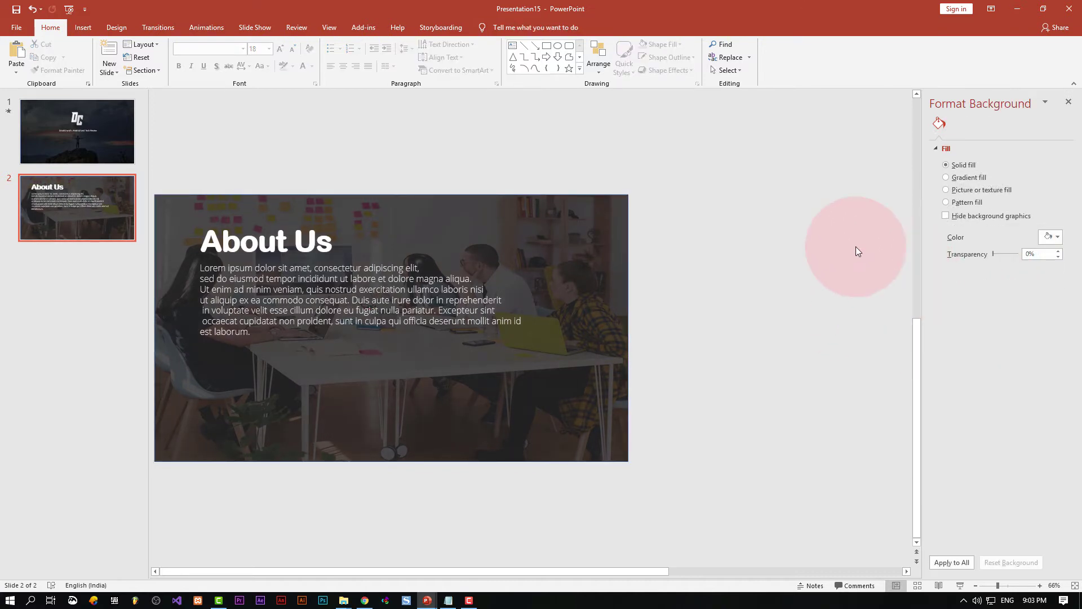
pyautogui.click(62, 133)
pyautogui.click(79, 194)
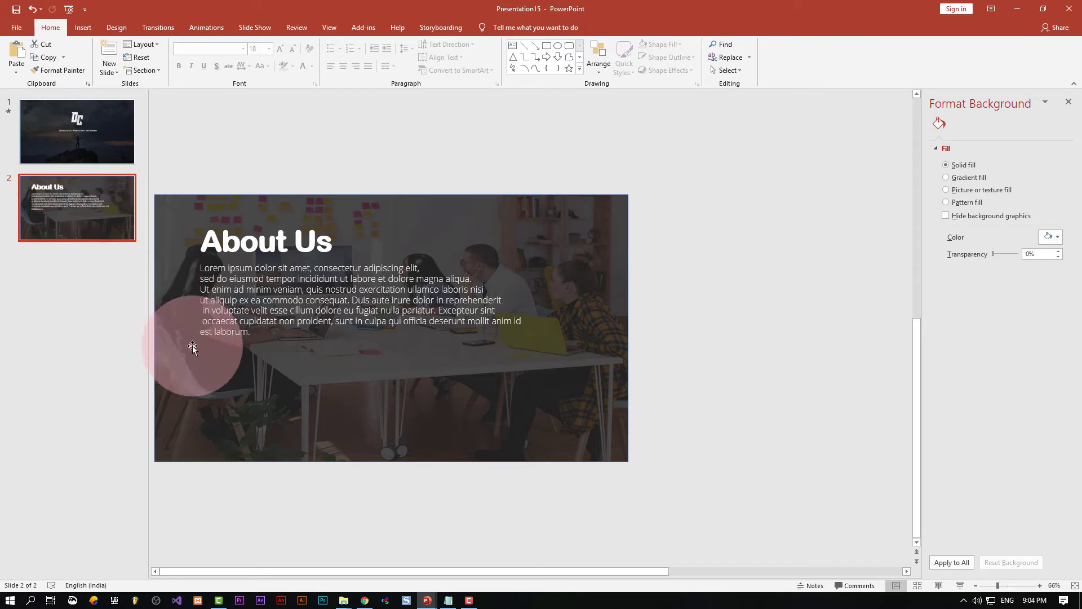
# Duplicate the About Us slide and delete the copy's dark overlay and office photo
pyautogui.rightClick(103, 205)
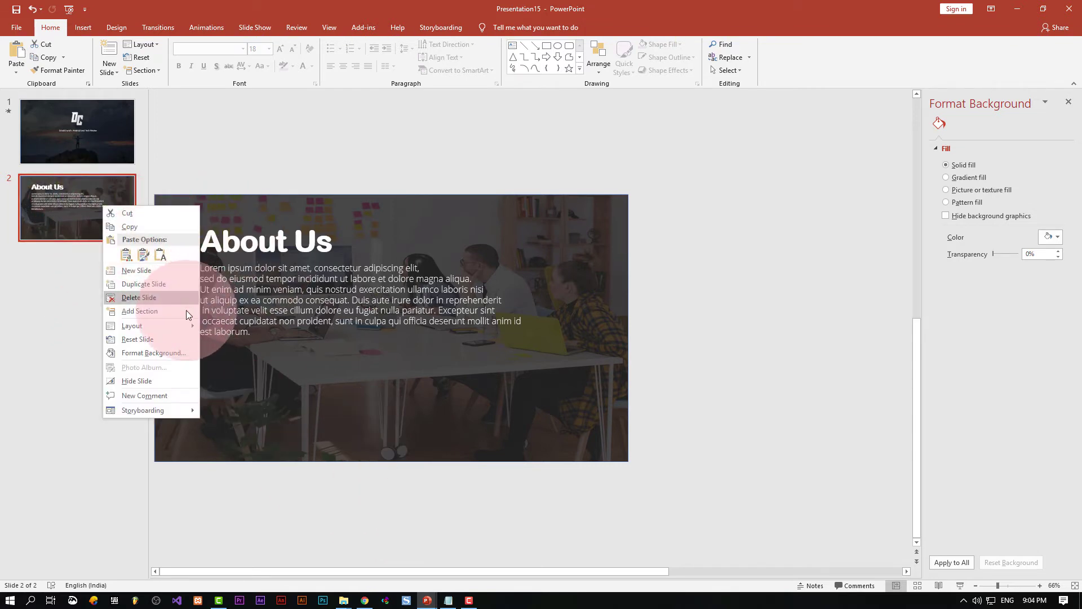
pyautogui.click(165, 285)
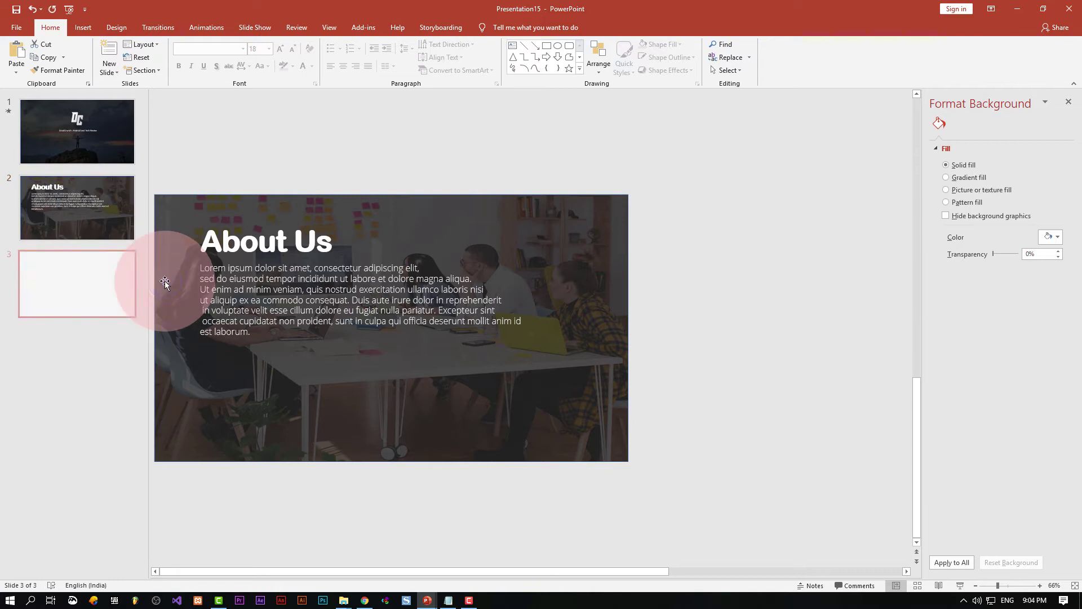
pyautogui.click(269, 236)
pyautogui.click(621, 276)
pyautogui.click(579, 365)
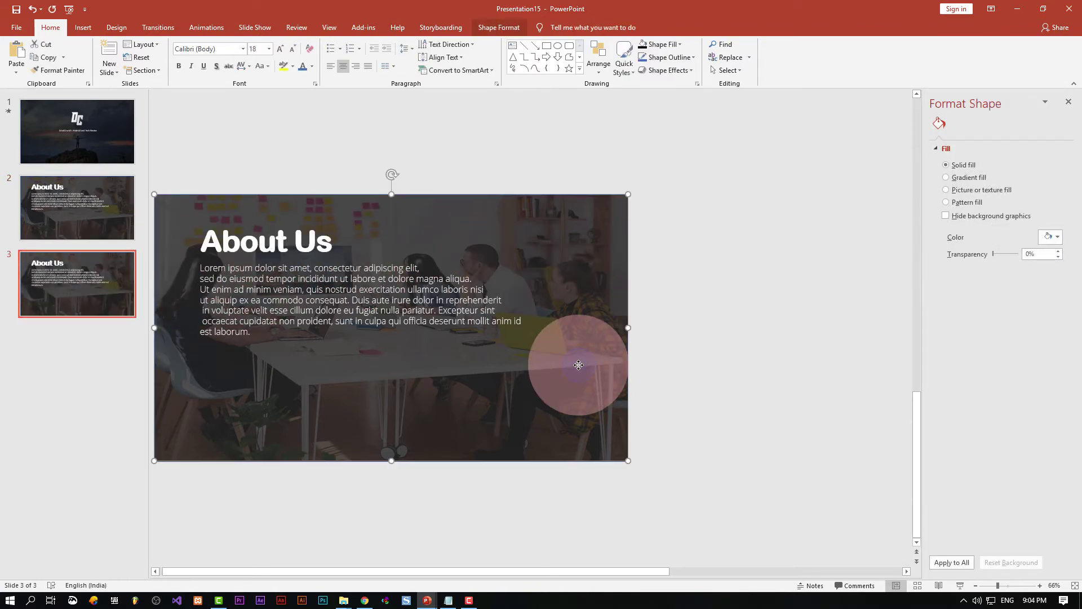
pyautogui.press('Delete')
pyautogui.click(570, 367)
pyautogui.press('Delete')
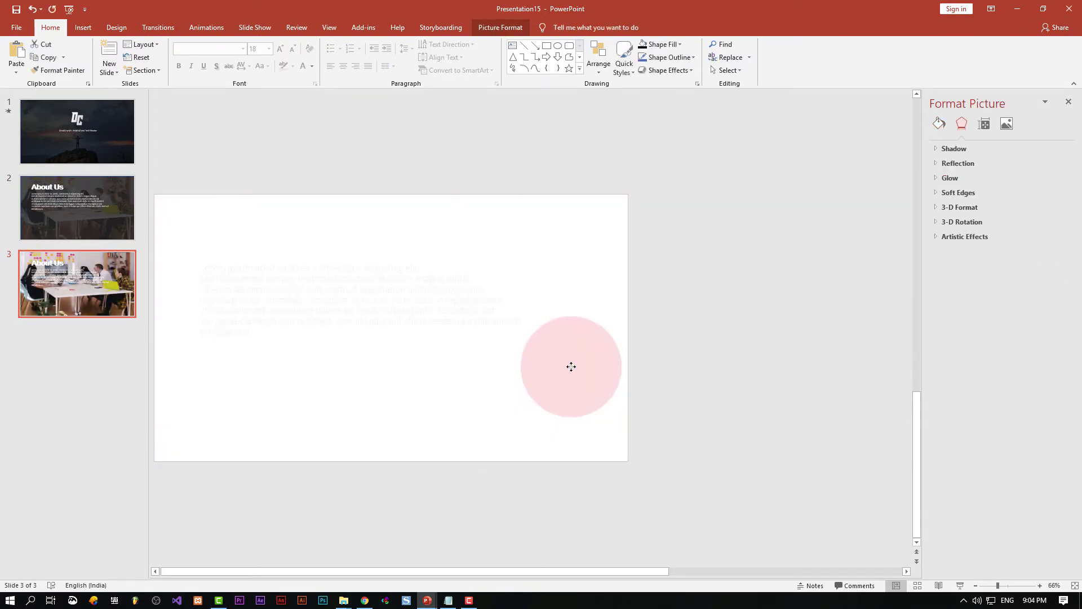
# Drag the Lorem ipsum body text box narrower on the new white slide
pyautogui.click(320, 265)
pyautogui.click(300, 264)
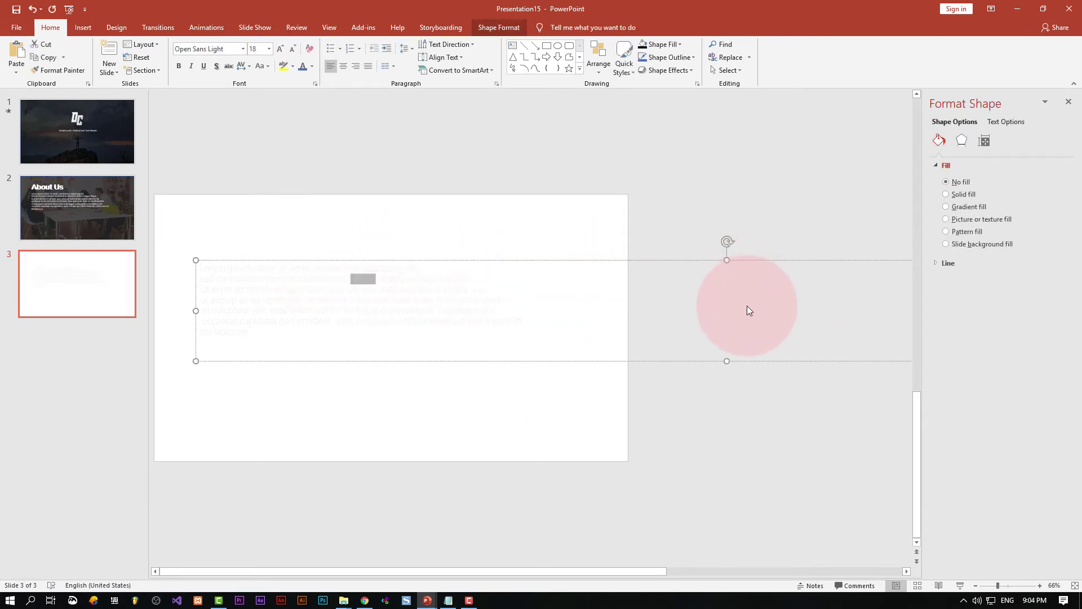
pyautogui.keyDown('ctrl'); pyautogui.scroll(-2, 729, 313); pyautogui.keyUp('ctrl')
pyautogui.keyDown('ctrl'); pyautogui.scroll(-3, 739, 315); pyautogui.keyUp('ctrl')
pyautogui.moveTo(655, 330); pyautogui.dragTo(546, 331)
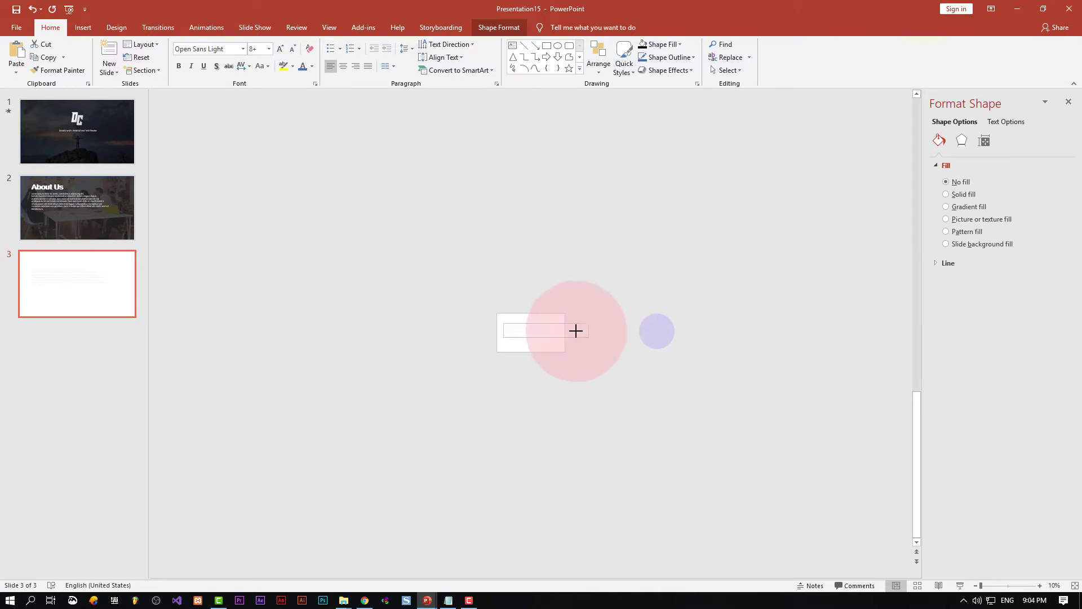
pyautogui.keyDown('ctrl'); pyautogui.scroll(4, 545, 337); pyautogui.keyUp('ctrl')
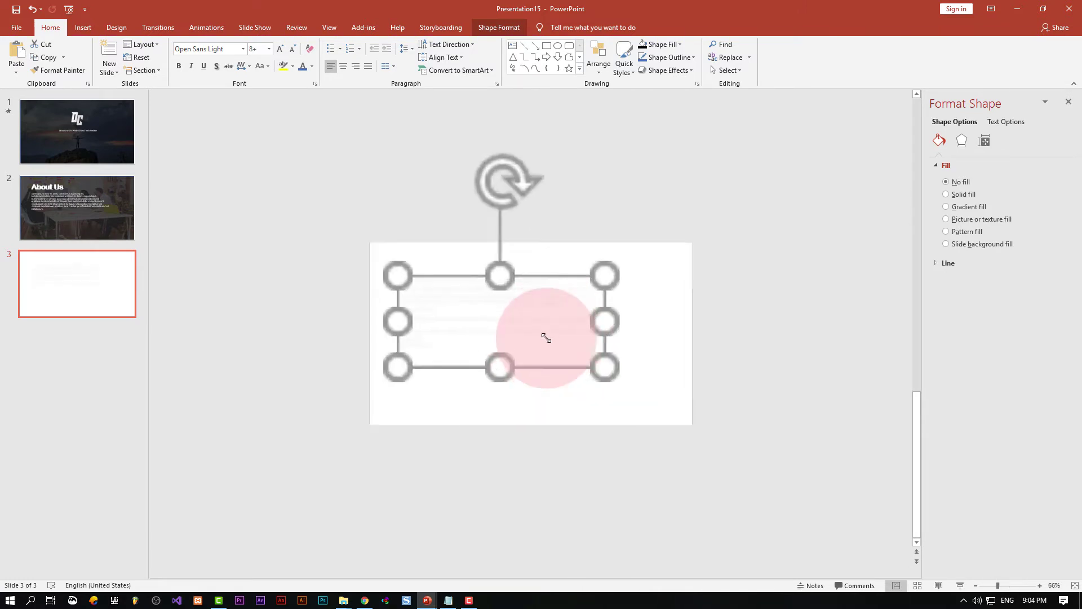
pyautogui.keyDown('ctrl'); pyautogui.scroll(3, 544, 338); pyautogui.keyUp('ctrl')
pyautogui.scroll(1, 544, 338)
pyautogui.scroll(1, 520, 339)
# On slide 3, decrease the body text size three steps and narrow its box further
pyautogui.click(126, 279)
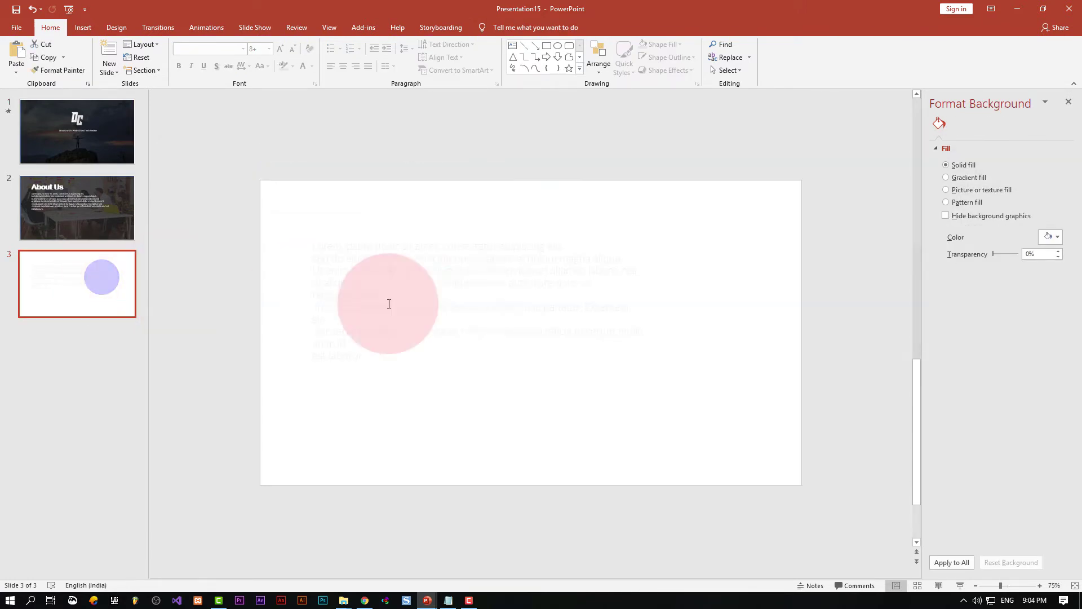
pyautogui.click(459, 317)
pyautogui.tripleClick(533, 343)
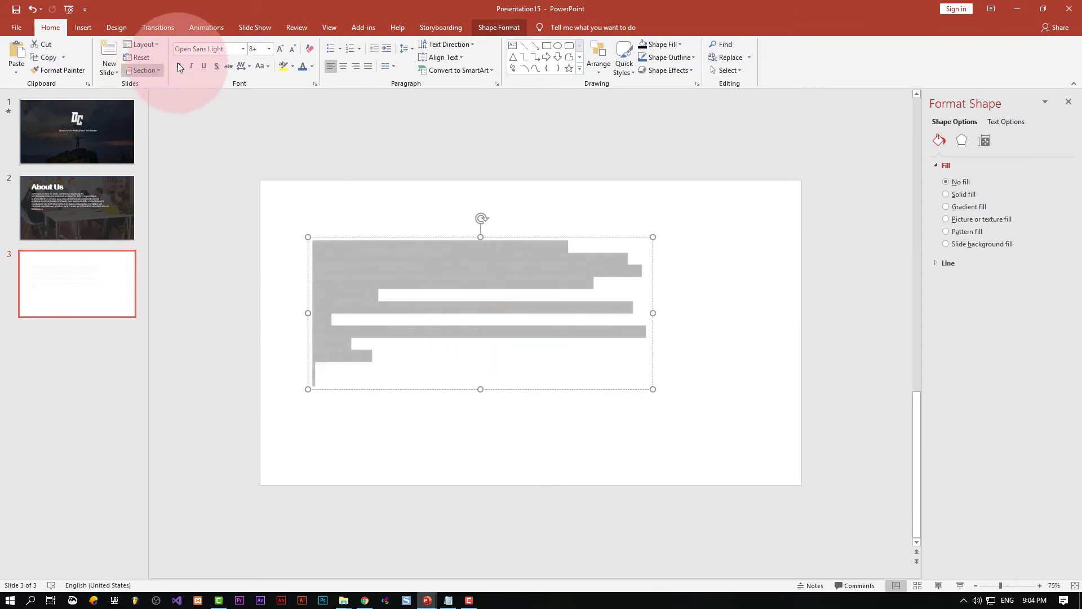
pyautogui.click(292, 49)
pyautogui.click(292, 49)
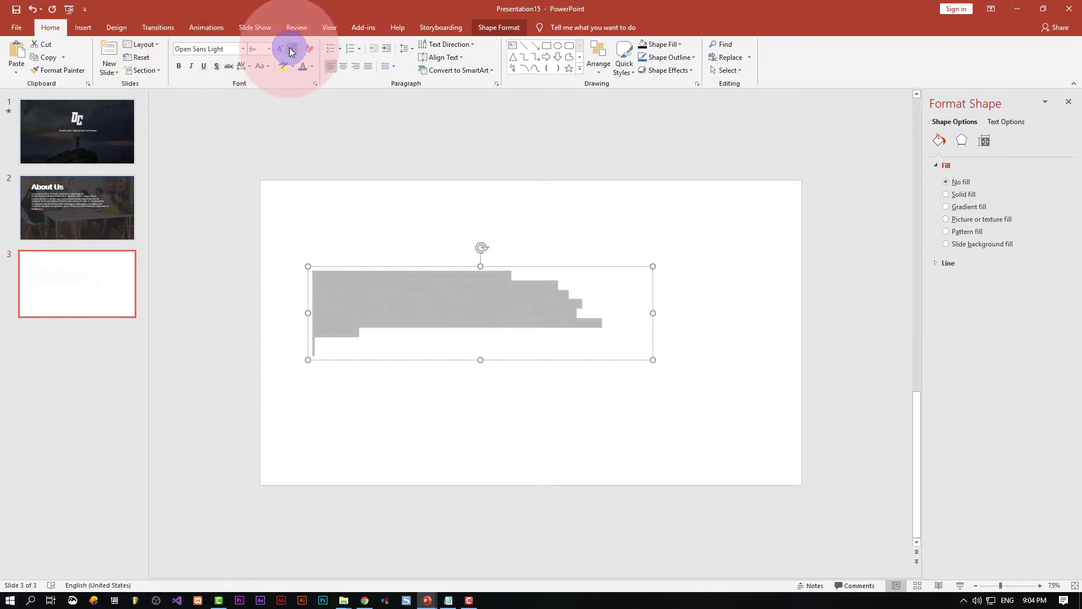
pyautogui.click(292, 49)
pyautogui.moveTo(653, 313); pyautogui.dragTo(470, 299)
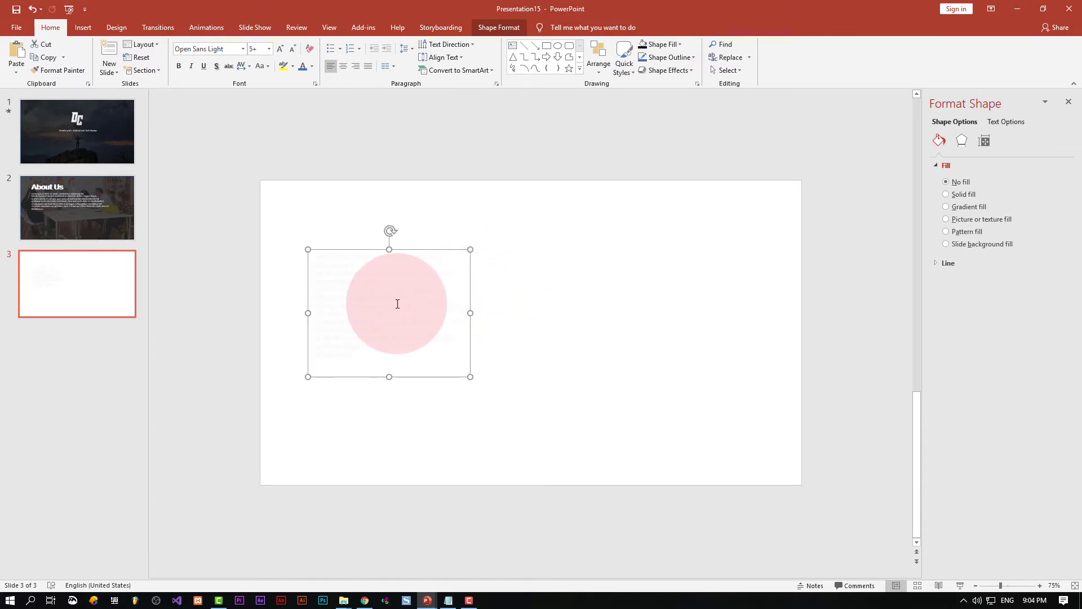
# Reselect the body text to adjust its font size, then select the heading text above
pyautogui.click(350, 349)
pyautogui.moveTo(350, 349); pyautogui.dragTo(314, 328)
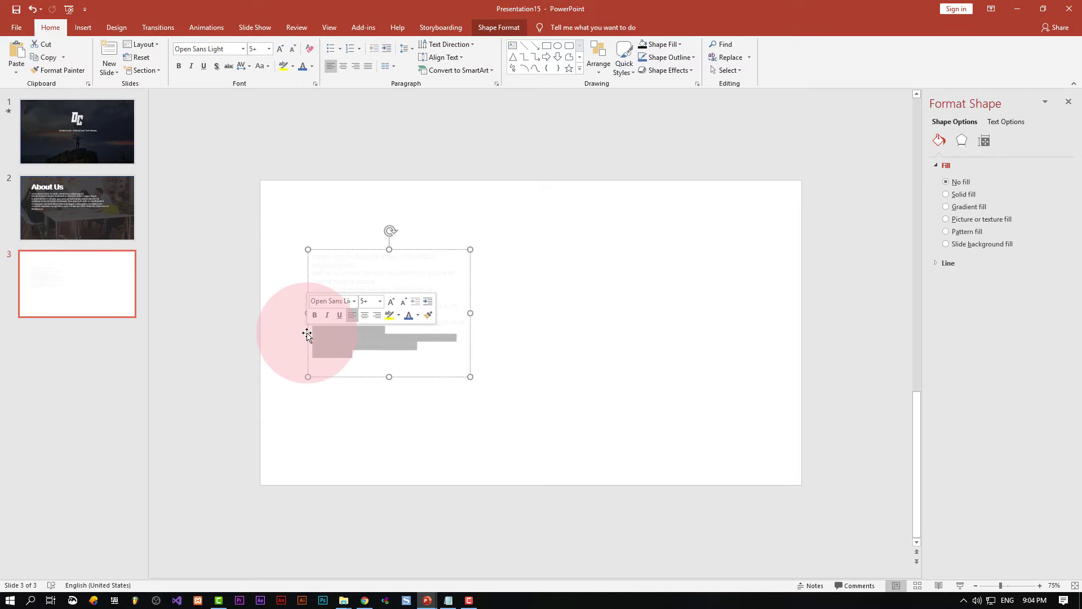
pyautogui.click(307, 335)
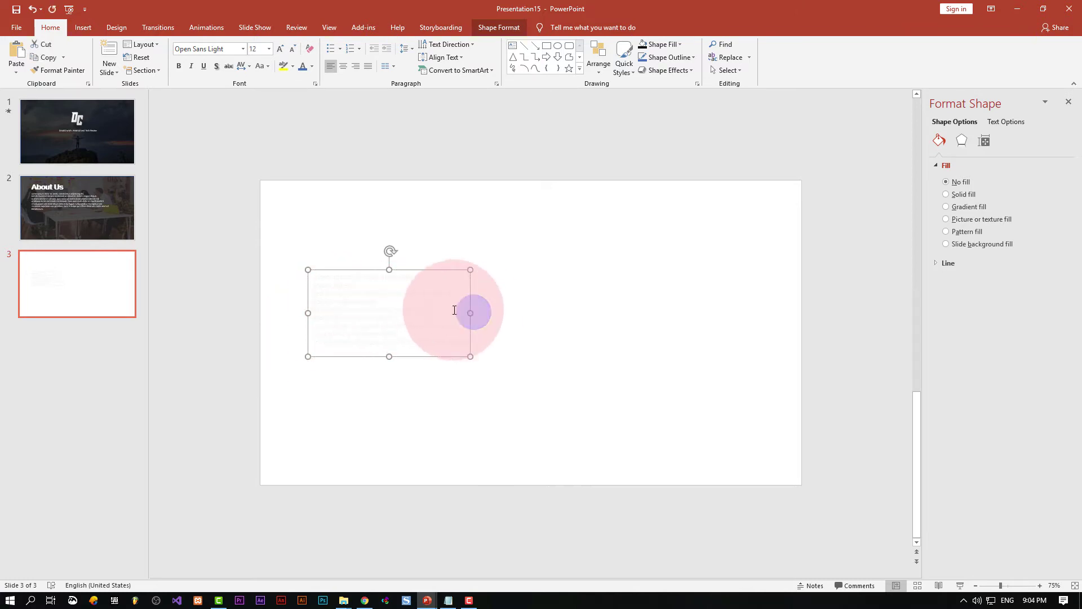
pyautogui.tripleClick(426, 297)
pyautogui.click(295, 54)
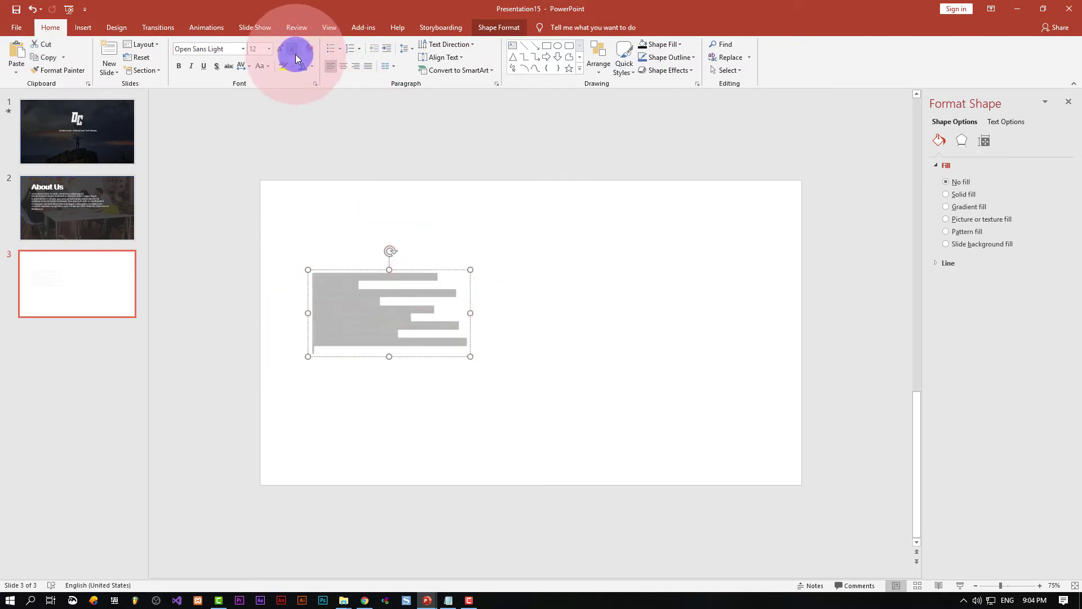
pyautogui.click(449, 258)
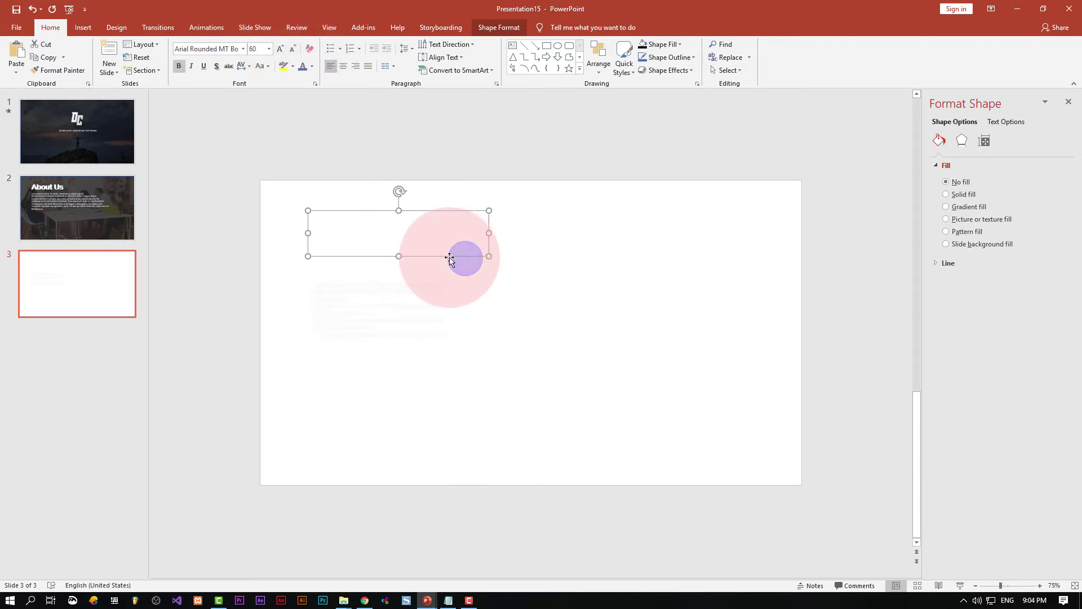
pyautogui.tripleClick(363, 230)
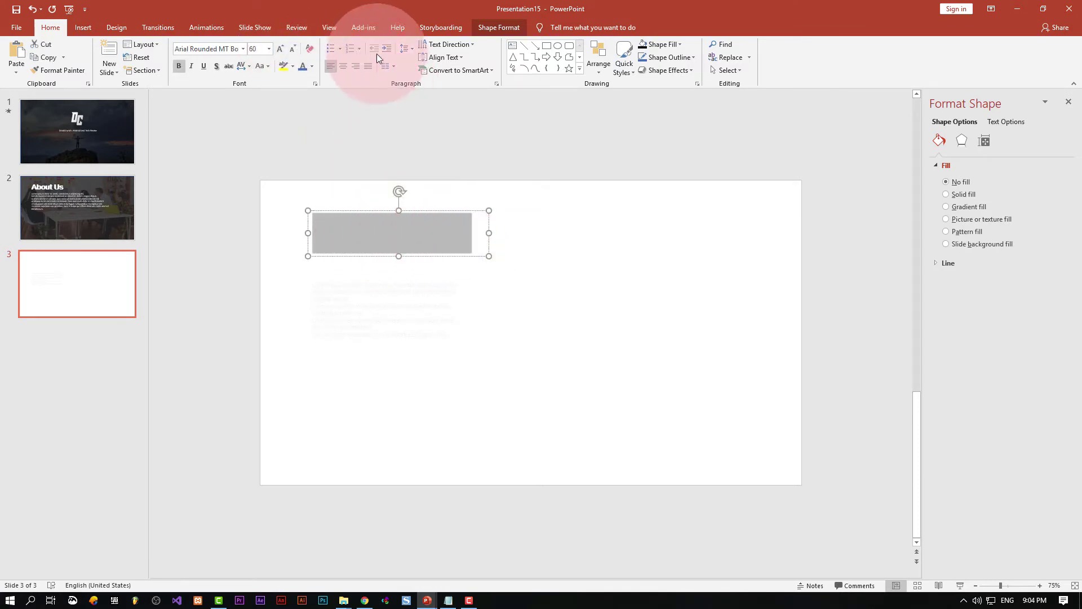
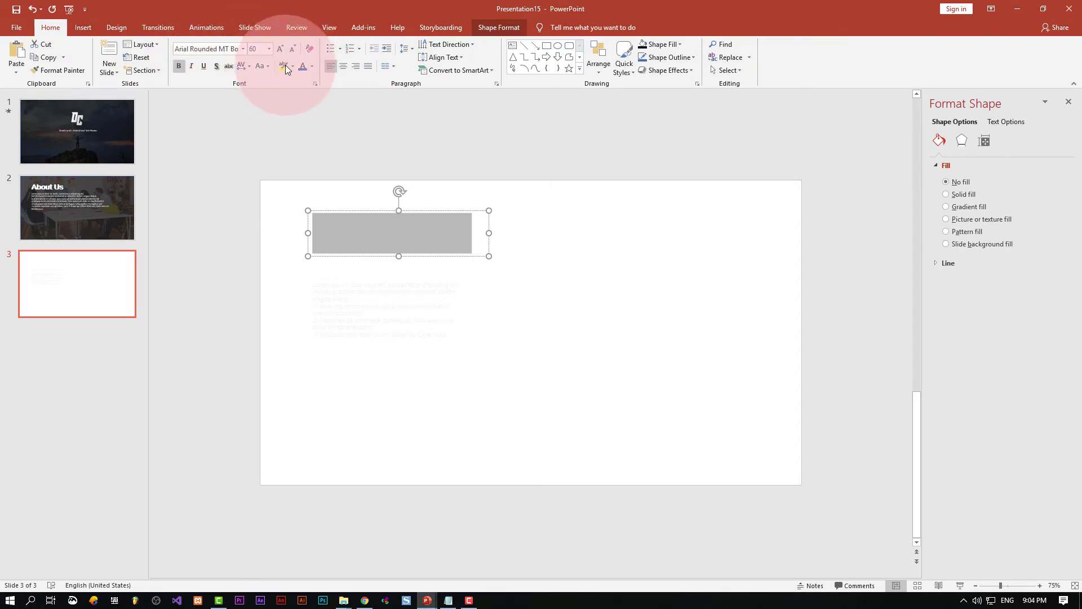
# Make the About Us title grey, shrink it to 36 pt and centre it
pyautogui.click(304, 66)
pyautogui.click(312, 67)
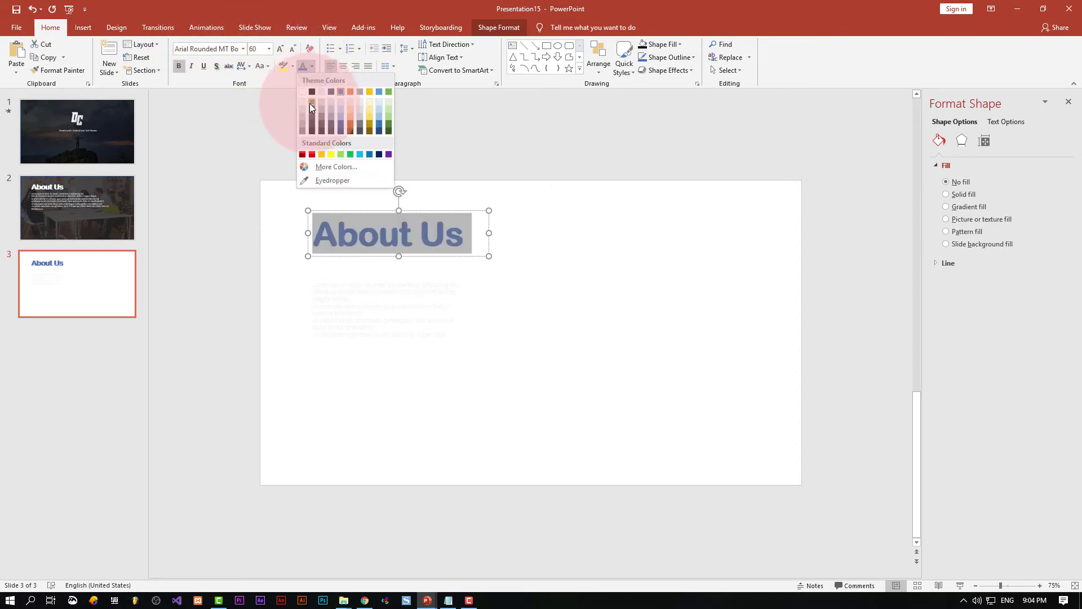
pyautogui.click(309, 103)
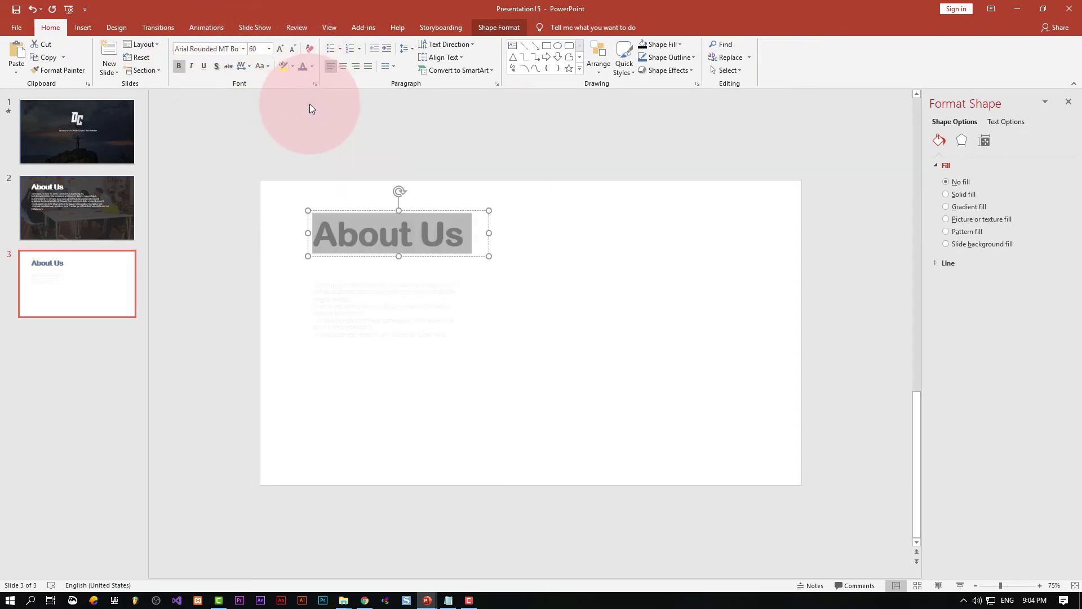
pyautogui.click(292, 46)
pyautogui.click(292, 45)
pyautogui.click(293, 45)
pyautogui.click(293, 45)
pyautogui.click(293, 45)
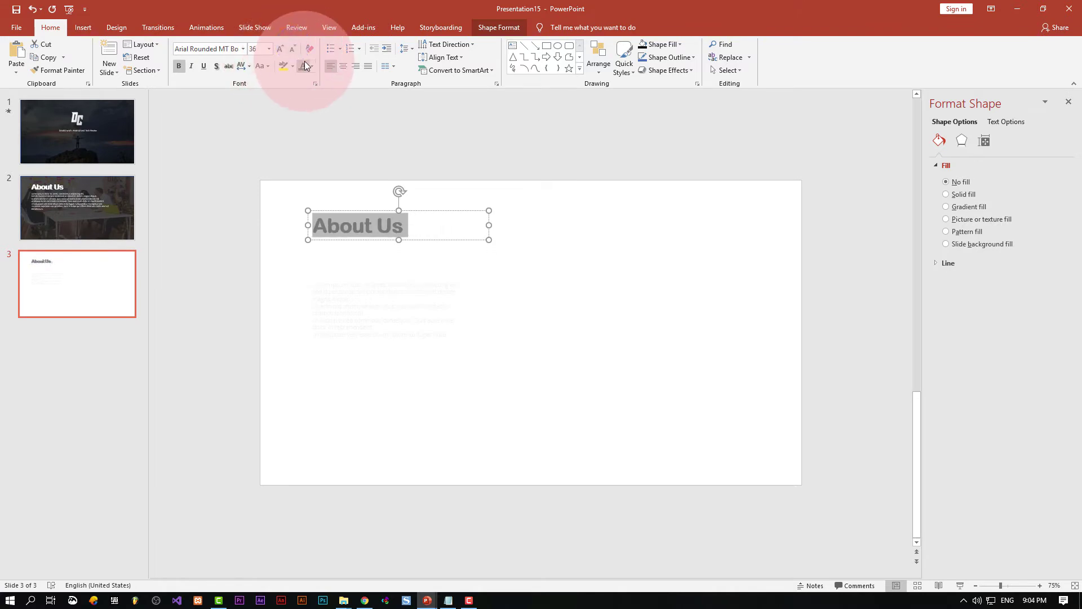
pyautogui.click(343, 65)
pyautogui.click(401, 294)
# Centre the body text and give it a light grey font colour
pyautogui.hotkey('ctrl', 'a')
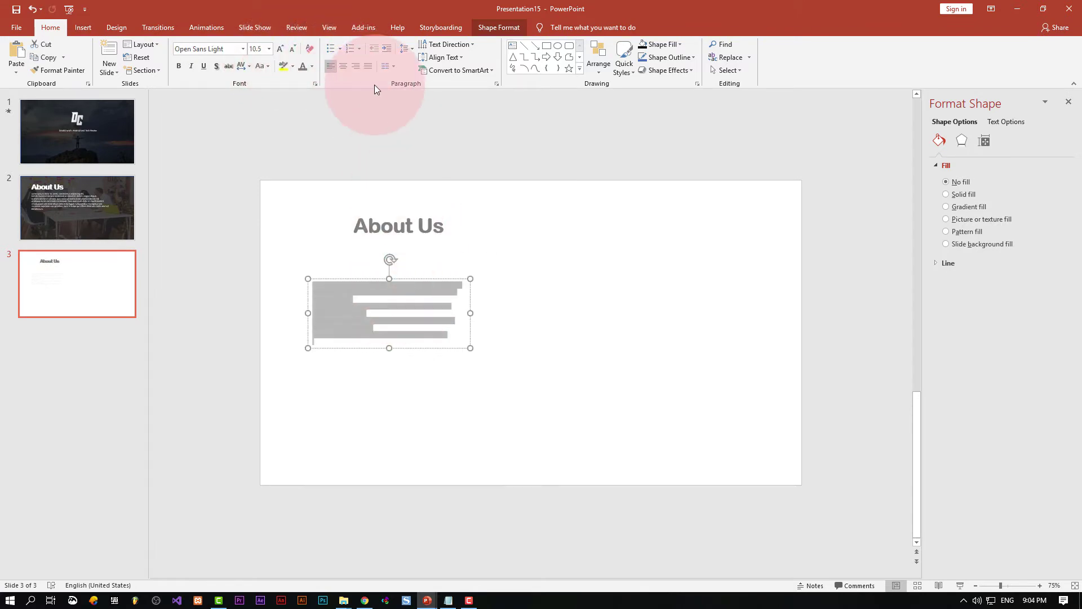
pyautogui.click(344, 65)
pyautogui.click(387, 120)
pyautogui.click(379, 320)
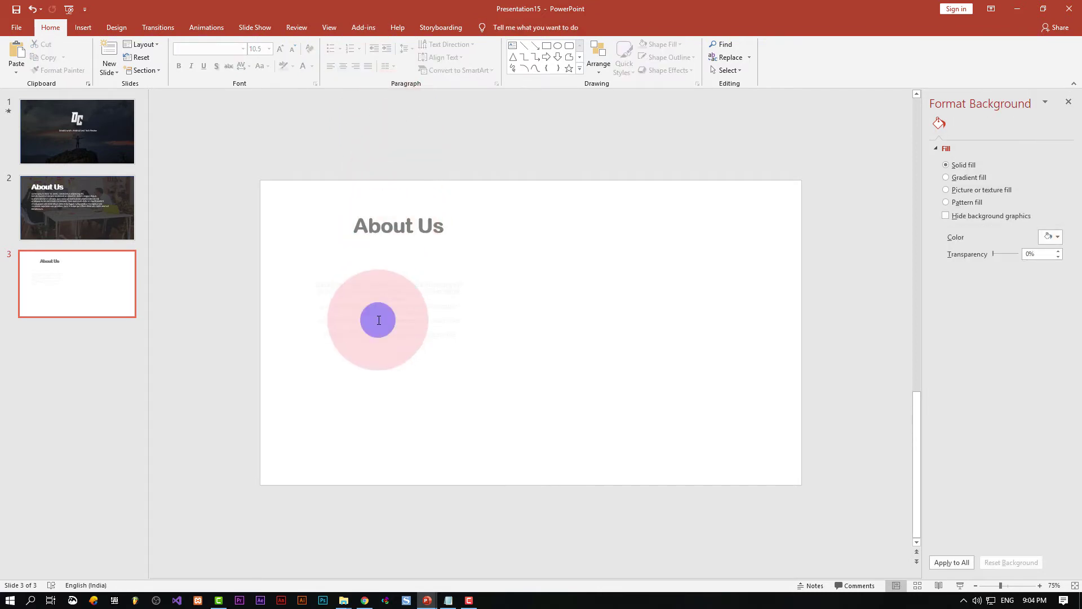
pyautogui.hotkey('ctrl', 'a')
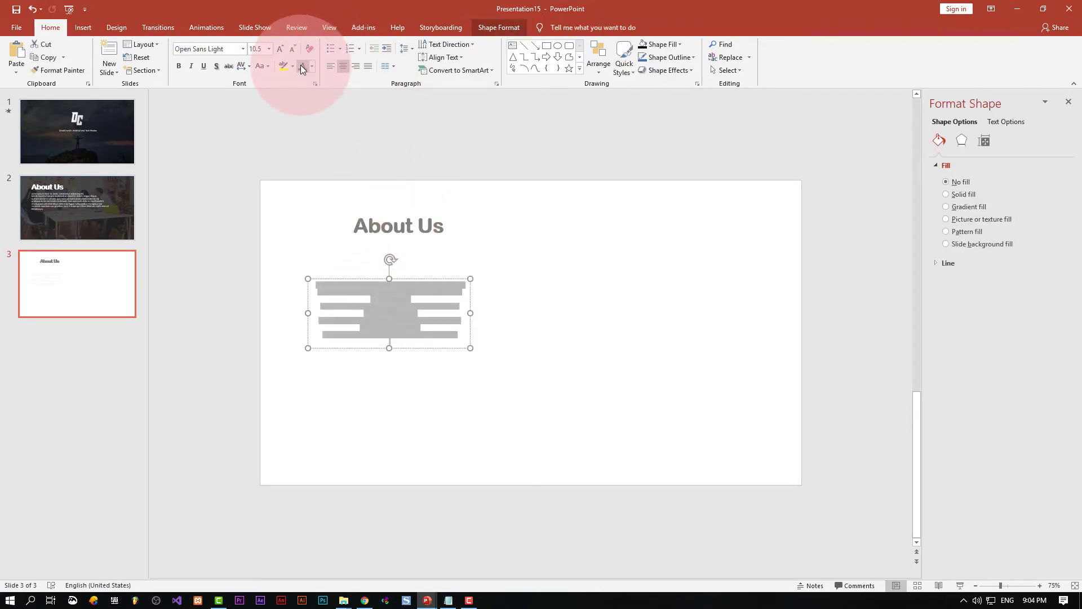
pyautogui.click(302, 67)
pyautogui.click(315, 66)
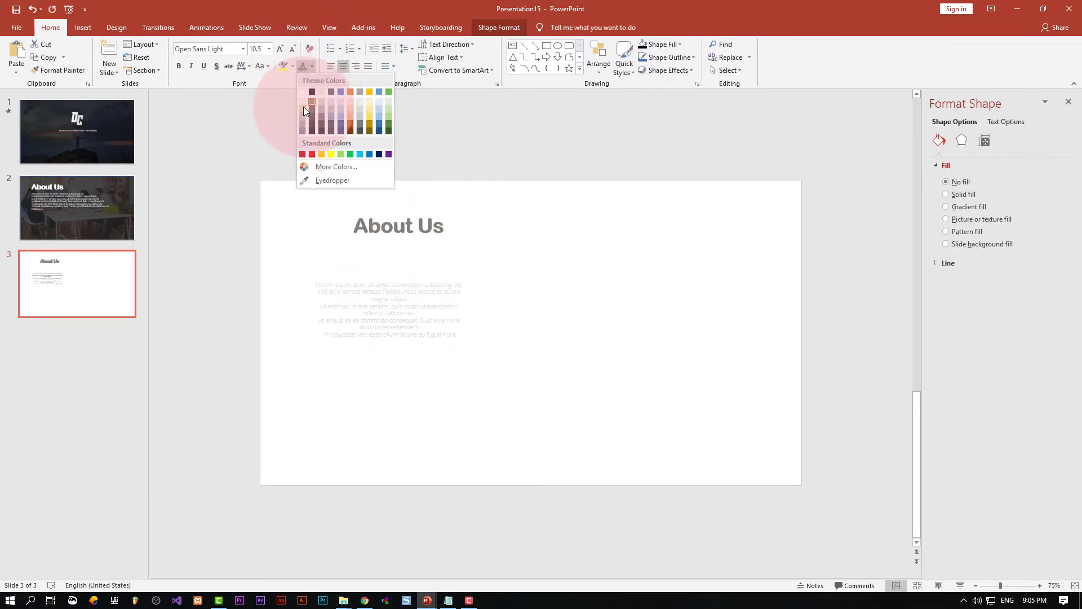
pyautogui.click(302, 120)
# Recolour the whole About Us title dark grey
pyautogui.click(364, 220)
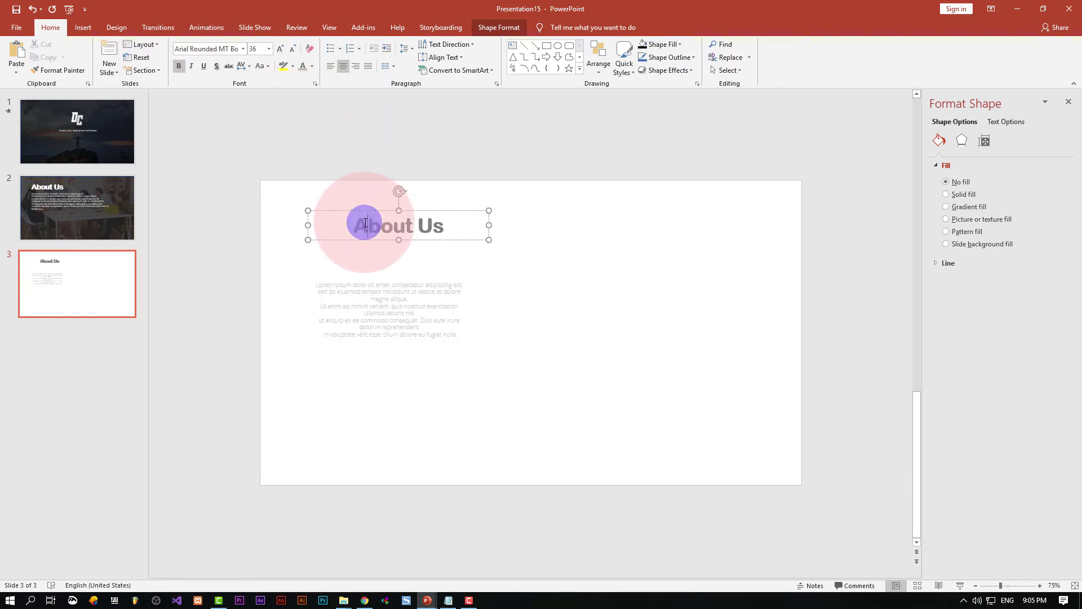
pyautogui.tripleClick(365, 222)
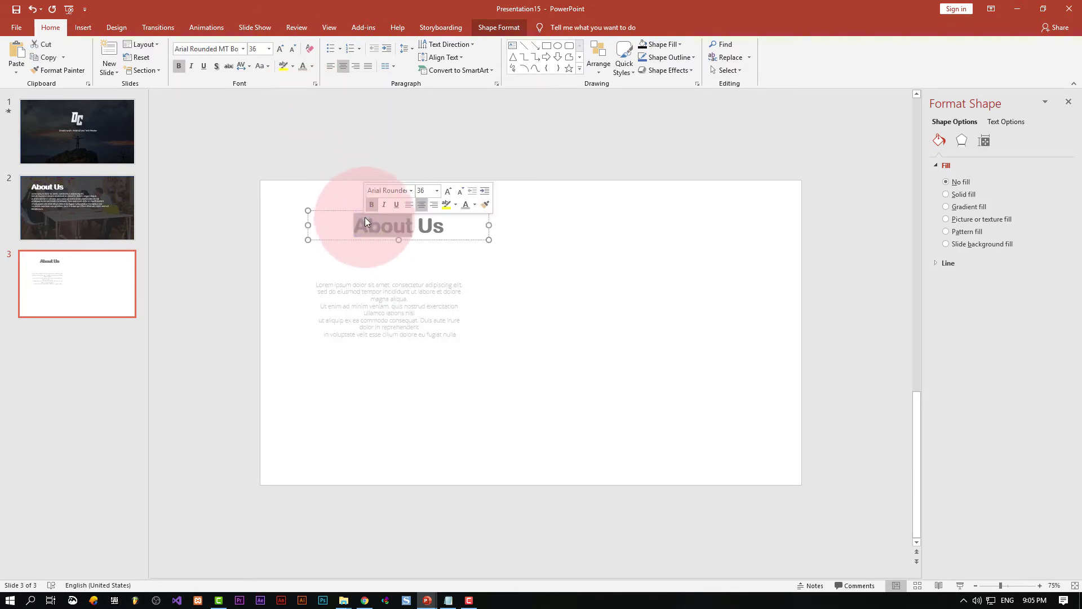
pyautogui.click(312, 67)
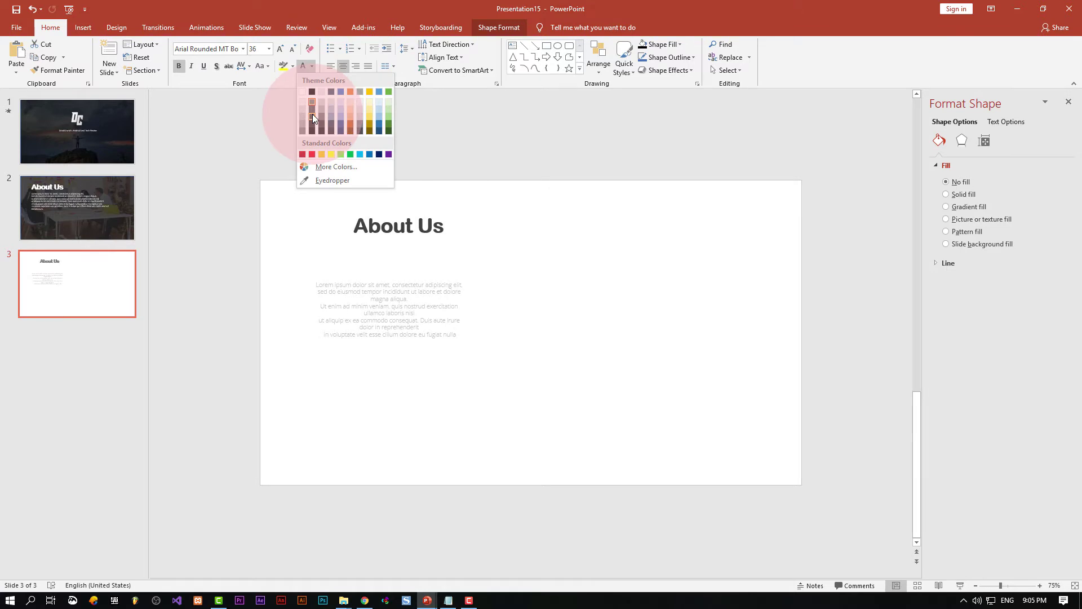
pyautogui.click(312, 114)
pyautogui.click(371, 168)
pyautogui.click(381, 213)
pyautogui.click(380, 209)
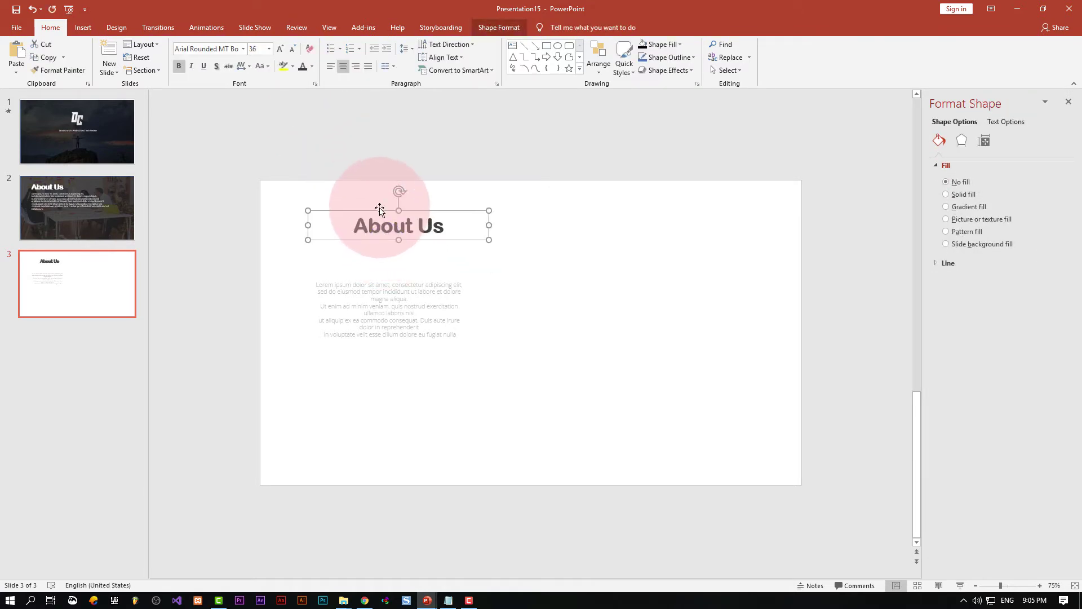
# Select the About Us title and body text together and shift them as a group
pyautogui.moveTo(379, 211); pyautogui.dragTo(369, 241)
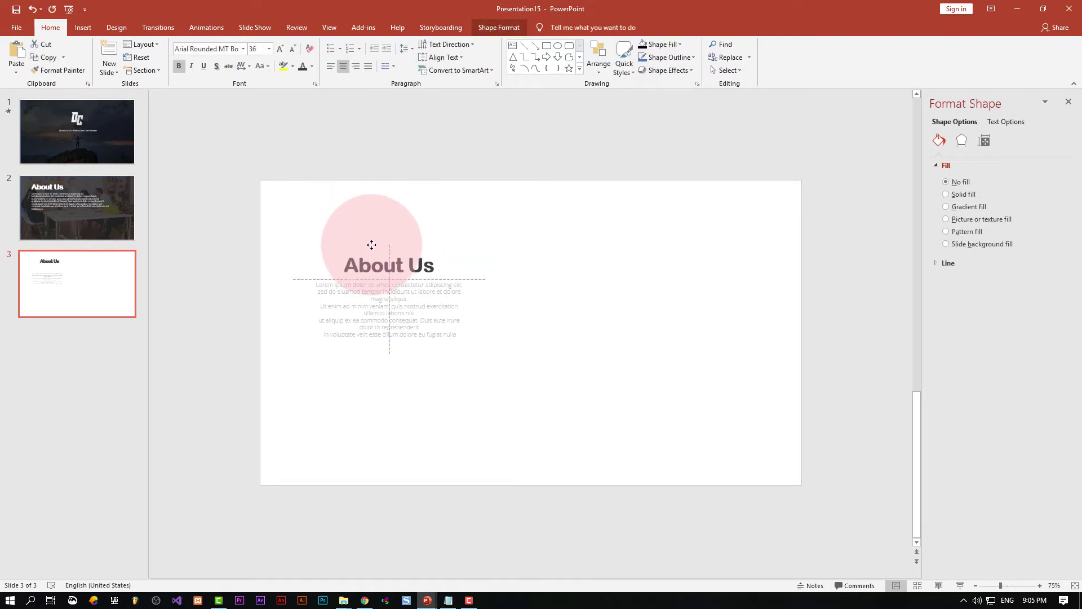
pyautogui.click(387, 295)
pyautogui.click(377, 276)
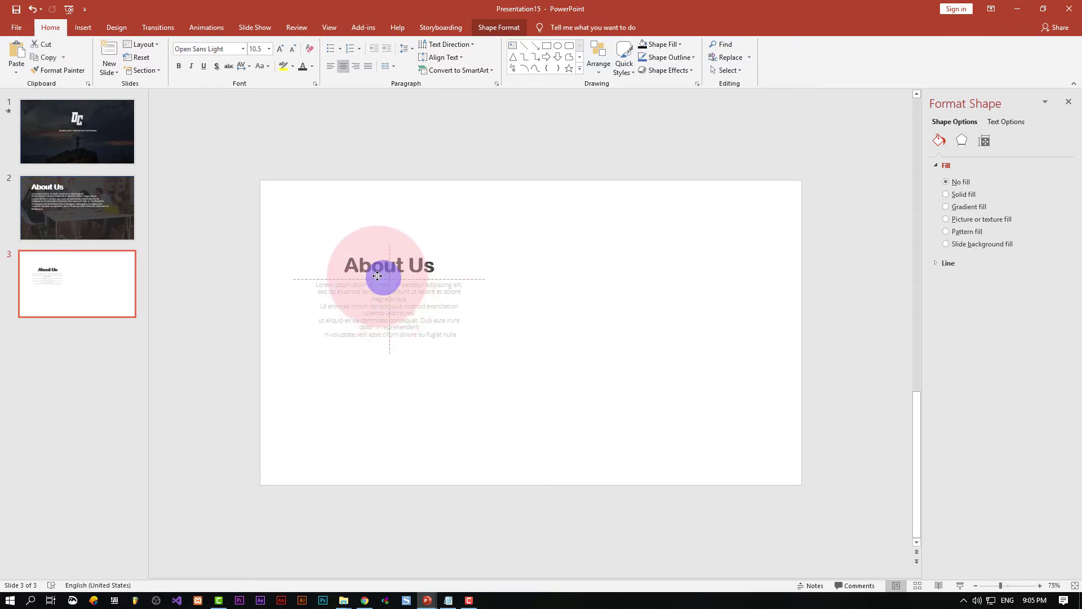
pyautogui.click(394, 150)
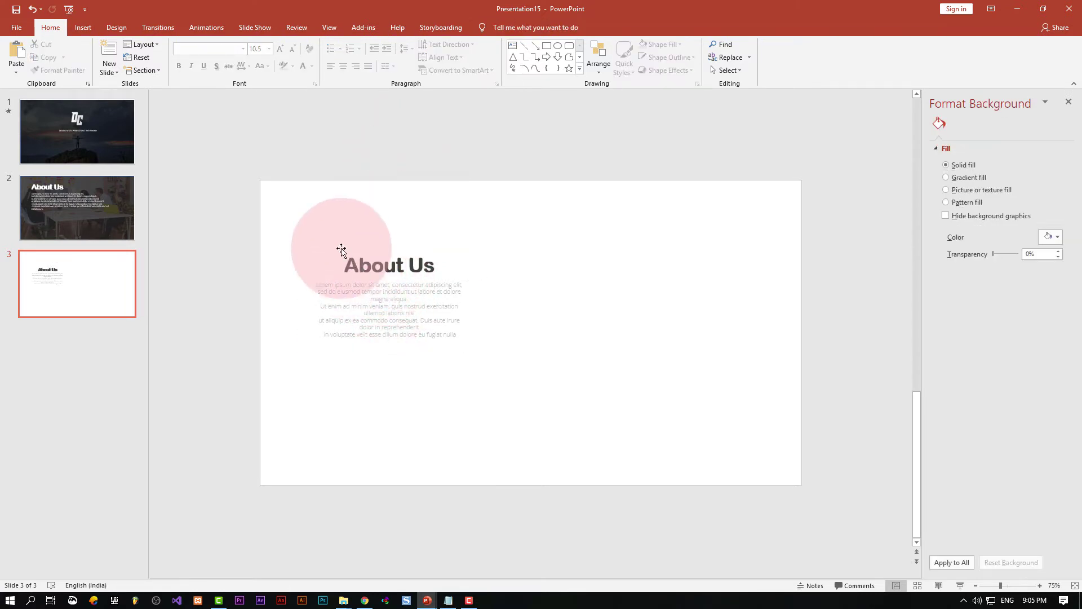
pyautogui.moveTo(322, 225); pyautogui.dragTo(455, 377)
pyautogui.click(395, 264)
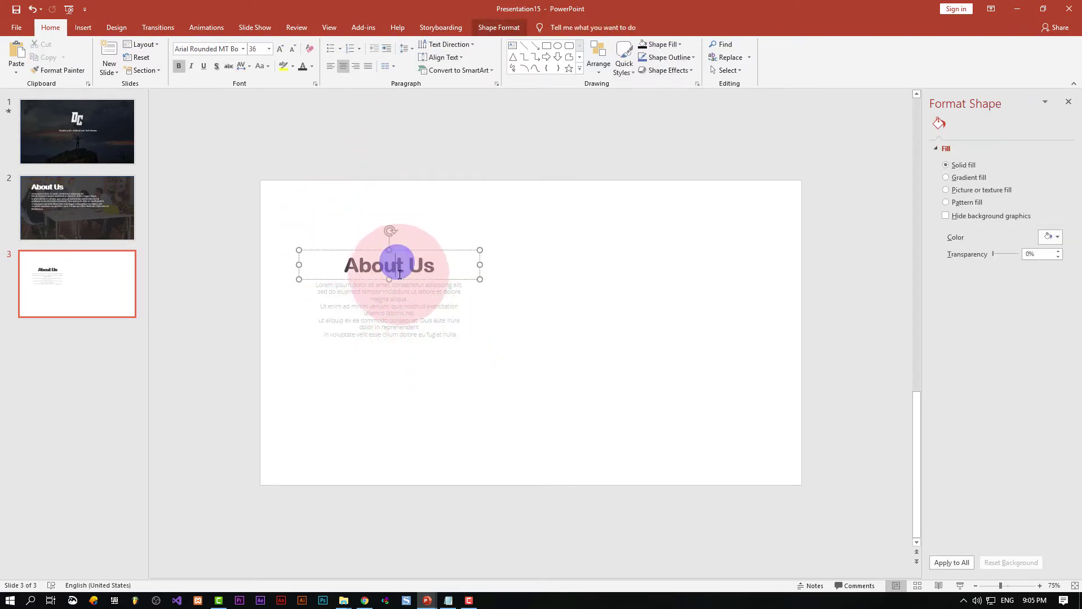
pyautogui.click(408, 302)
pyautogui.keyDown('shift'); pyautogui.click(411, 257); pyautogui.keyUp('shift')
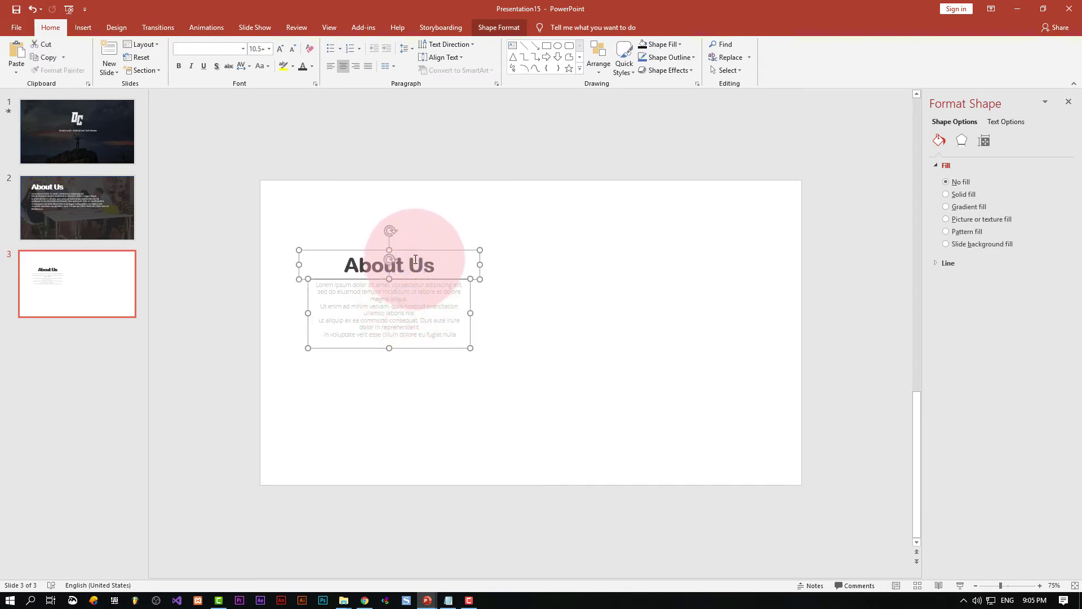
pyautogui.moveTo(460, 254)
pyautogui.mouseDown()
pyautogui.moveTo(464, 264)
pyautogui.moveTo(477, 252)
pyautogui.mouseUp()
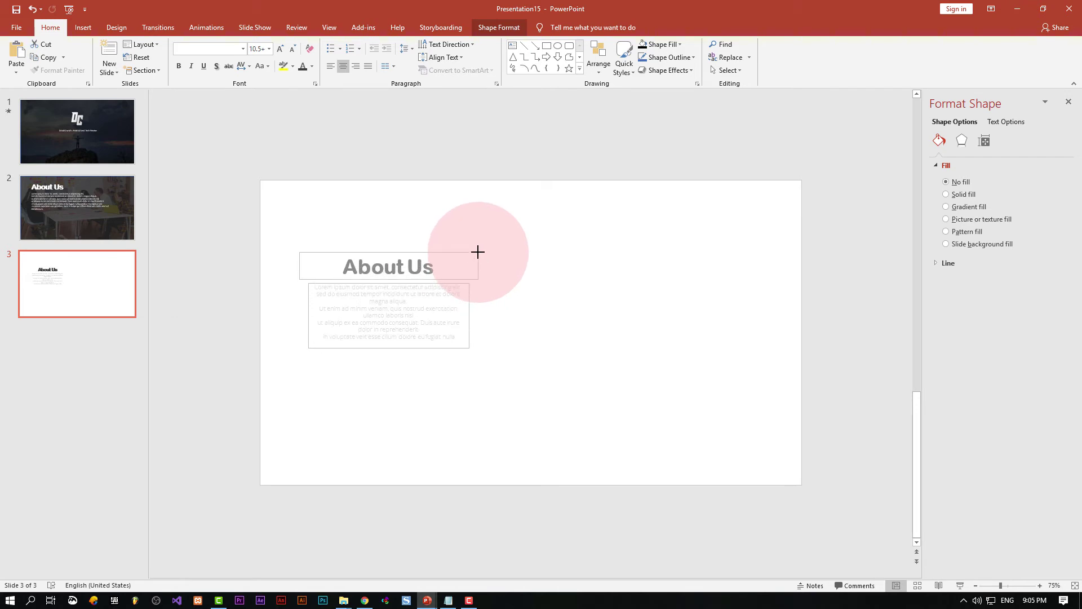
# Drag the title and body block further down the slide
pyautogui.click(513, 332)
pyautogui.click(370, 270)
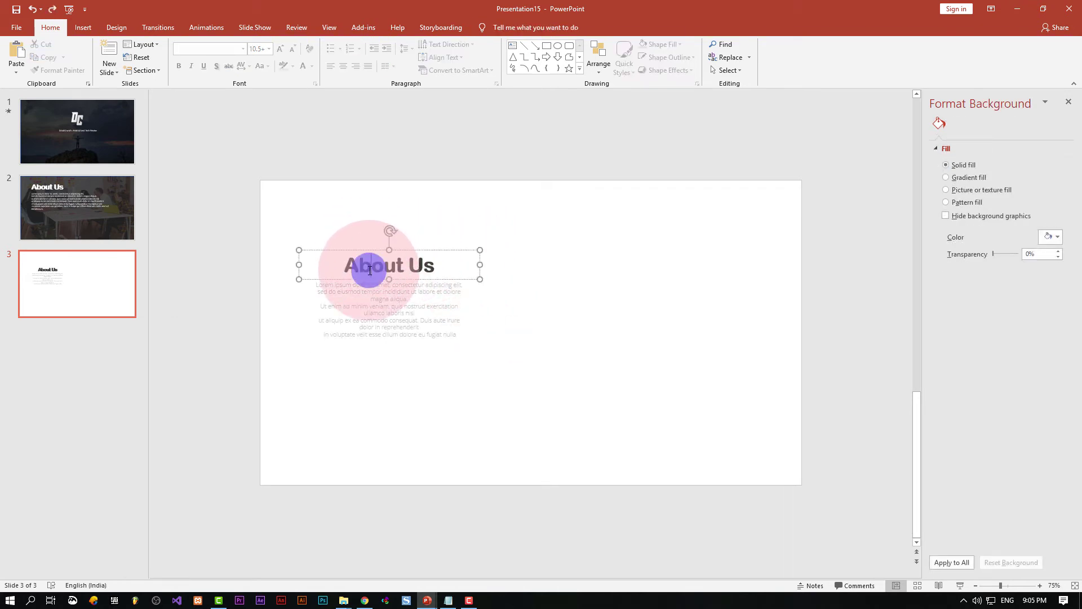
pyautogui.click(370, 271)
pyautogui.keyDown('shift'); pyautogui.click(379, 285); pyautogui.keyUp('shift')
pyautogui.moveTo(372, 261); pyautogui.dragTo(370, 311)
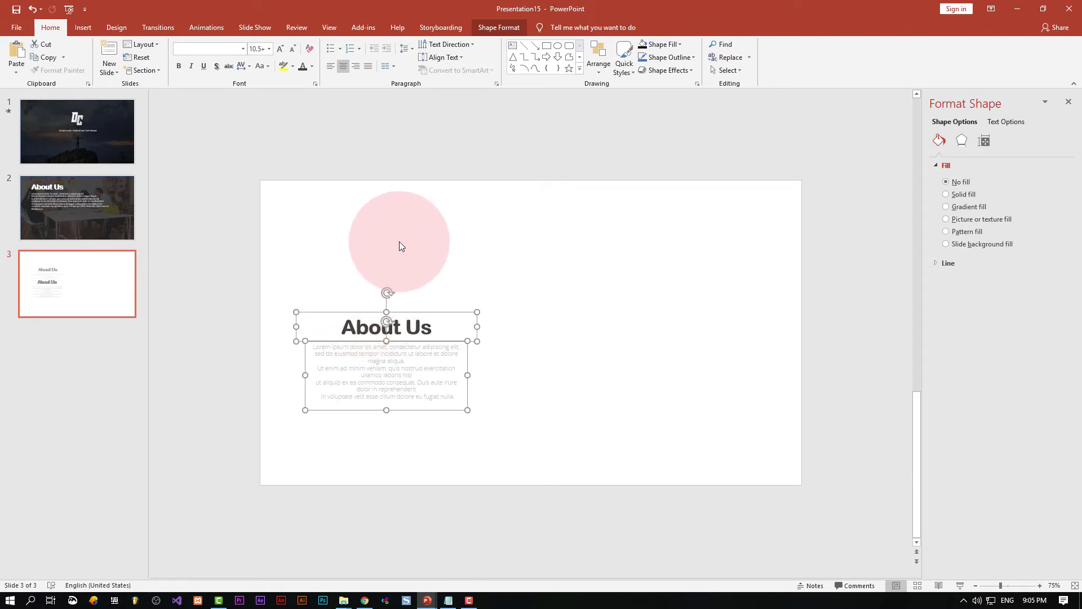
pyautogui.click(444, 261)
pyautogui.click(397, 326)
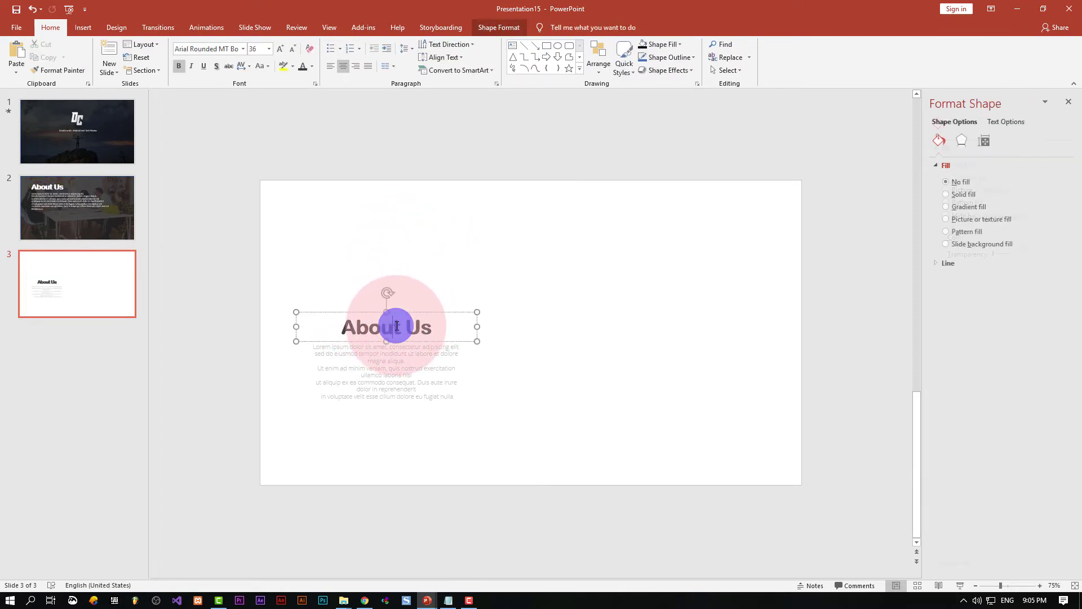
# Retitle the block 'Service 1'
pyautogui.write('Service 1')
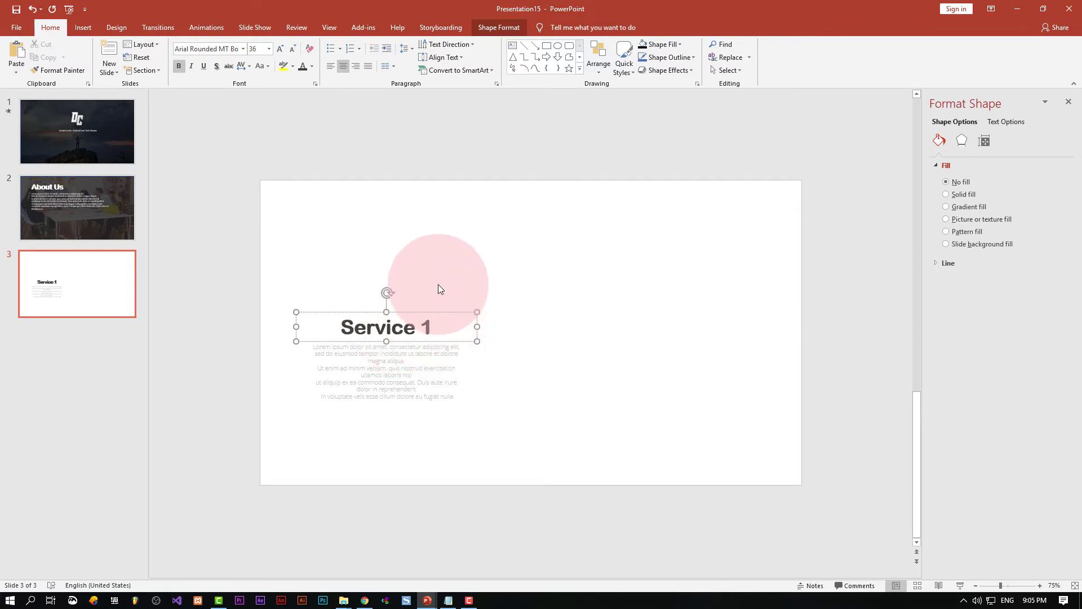
pyautogui.click(450, 280)
pyautogui.click(421, 318)
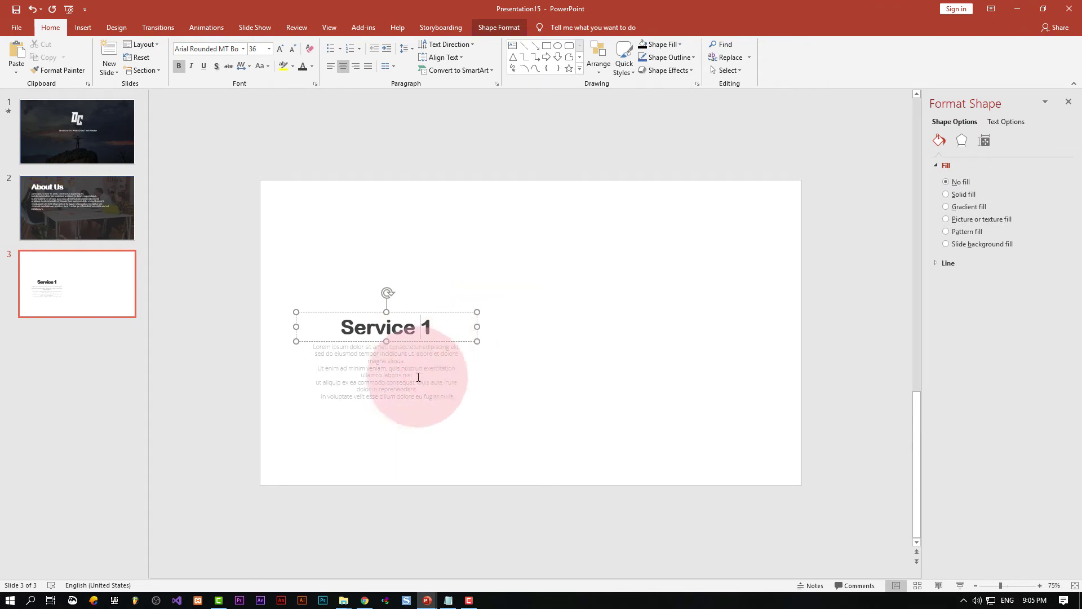
# Narrow the body text box and join its lines into a short few-line paragraph
pyautogui.click(417, 353)
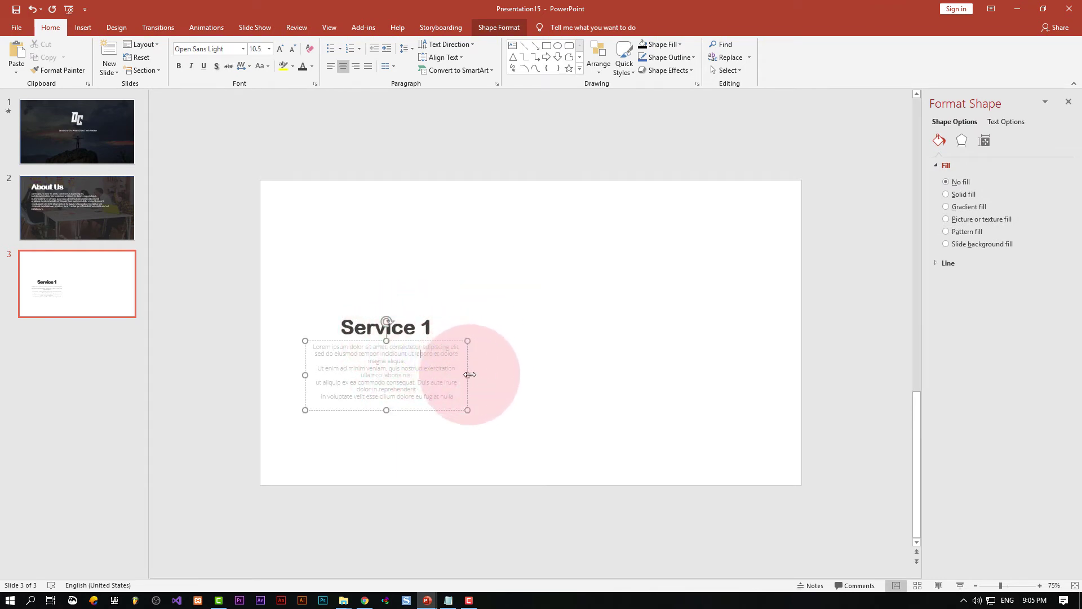
pyautogui.moveTo(476, 375)
pyautogui.mouseDown()
pyautogui.moveTo(442, 375)
pyautogui.moveTo(459, 367)
pyautogui.moveTo(351, 380)
pyautogui.moveTo(316, 369)
pyautogui.mouseUp()
pyautogui.click(425, 372)
pyautogui.click(452, 395)
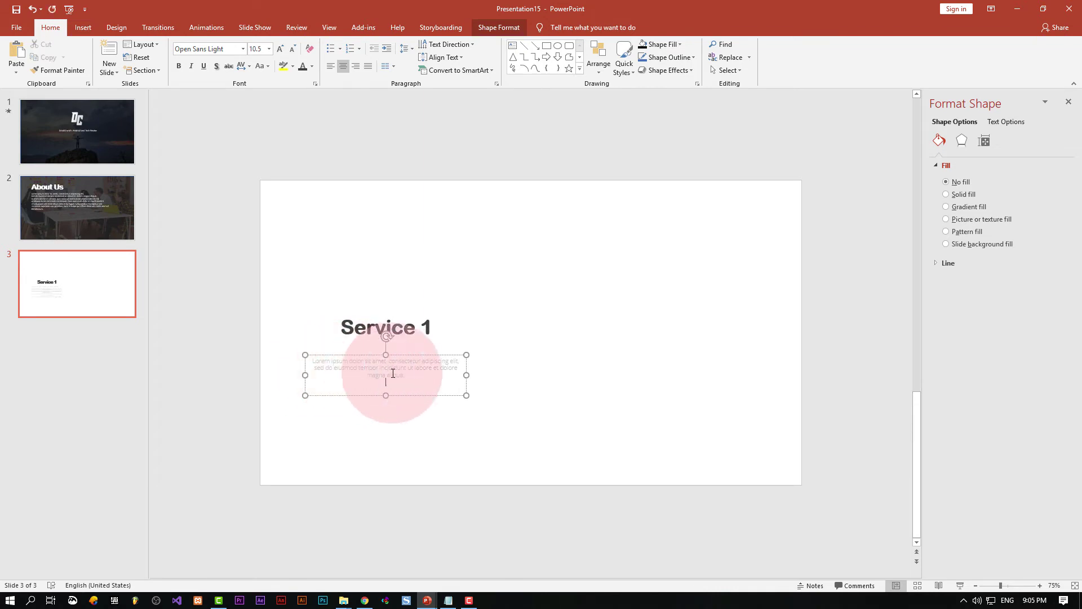
pyautogui.moveTo(466, 375); pyautogui.dragTo(429, 368)
pyautogui.click(327, 378)
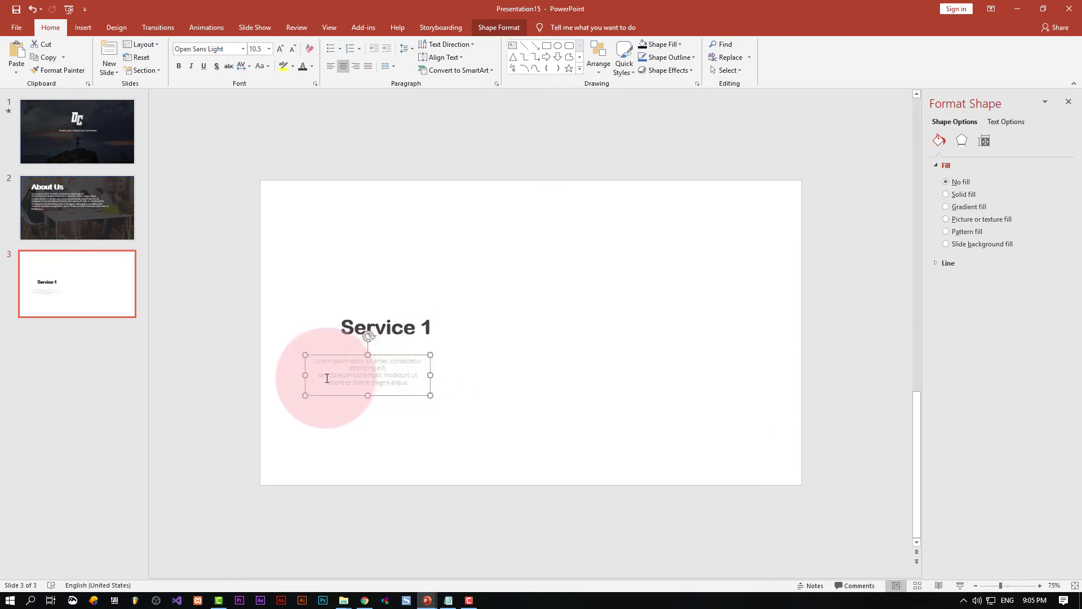
pyautogui.hotkey('ctrl', 'z')
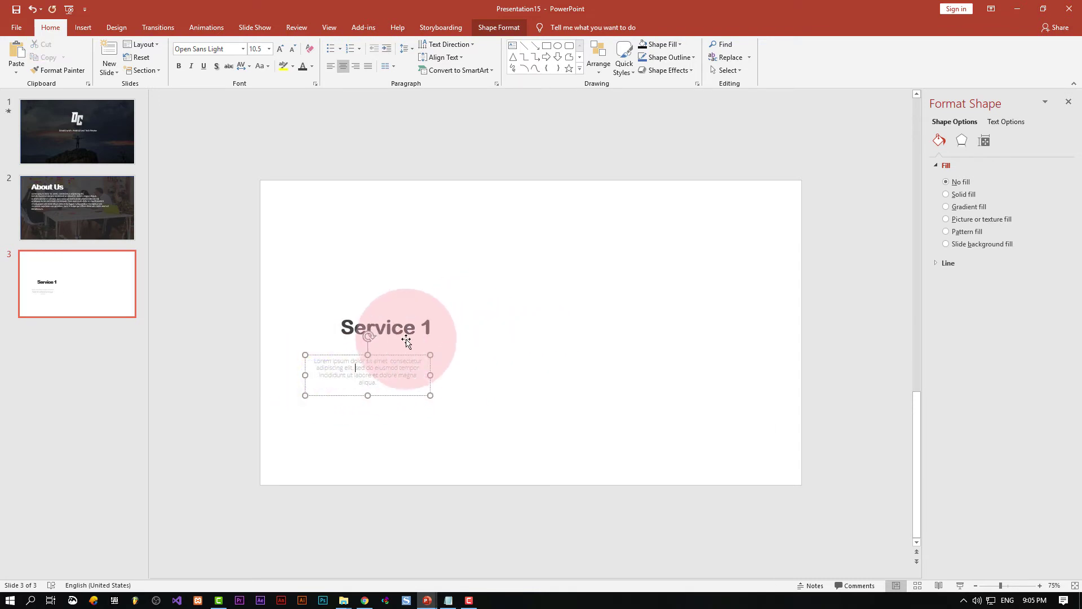
pyautogui.hotkey('ctrl', 'a')
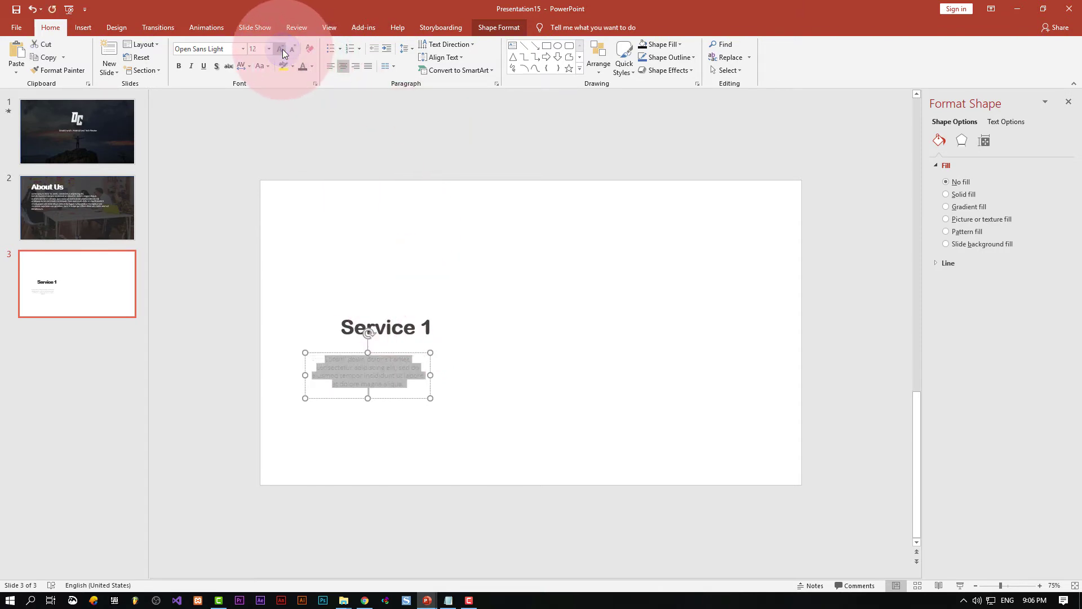
# Make the Service 1 title grey and 28 pt in a narrower box just above the body text
pyautogui.click(312, 68)
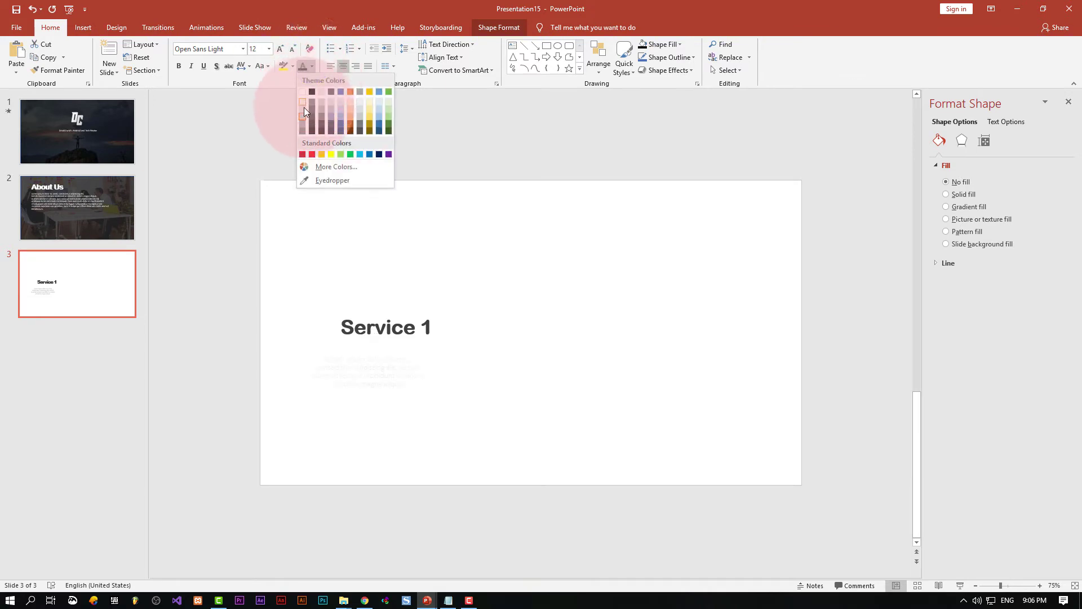
pyautogui.click(302, 123)
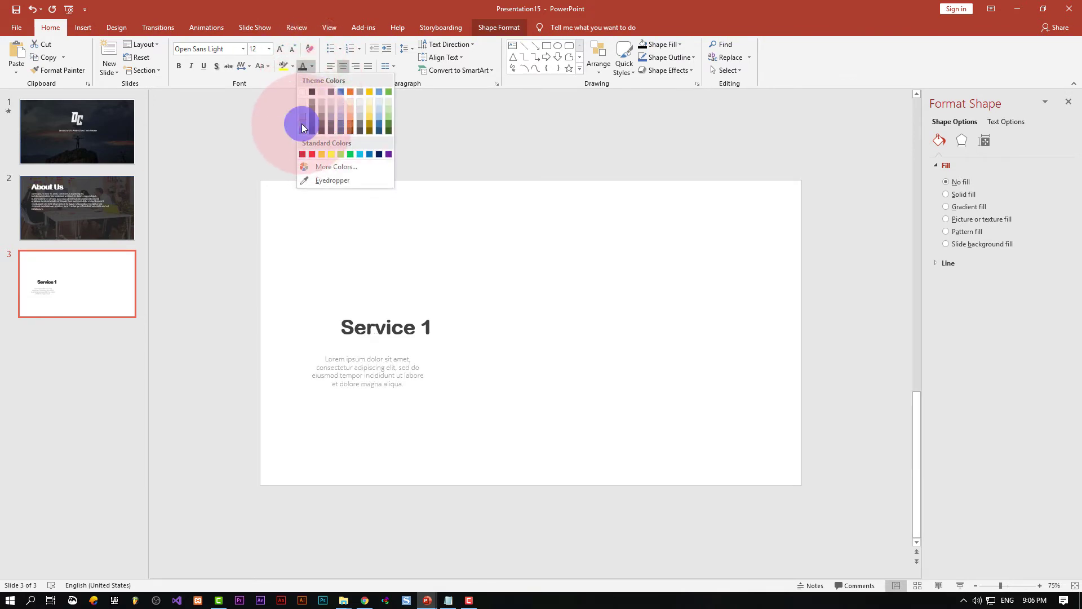
pyautogui.click(394, 237)
pyautogui.click(392, 327)
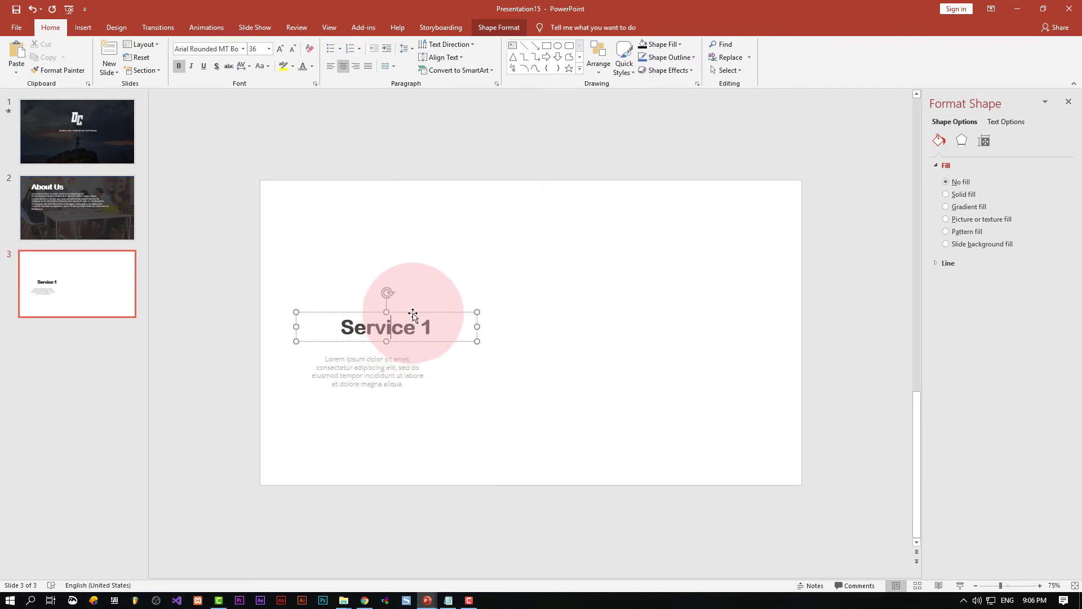
pyautogui.moveTo(477, 326); pyautogui.dragTo(450, 326)
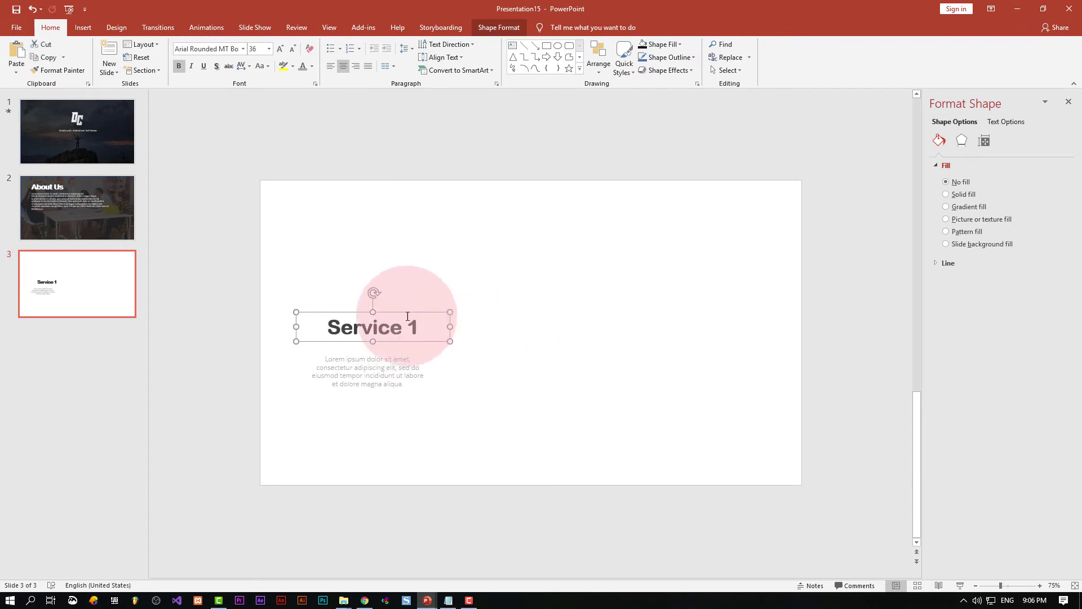
pyautogui.click(295, 49)
pyautogui.moveTo(401, 311); pyautogui.dragTo(401, 330)
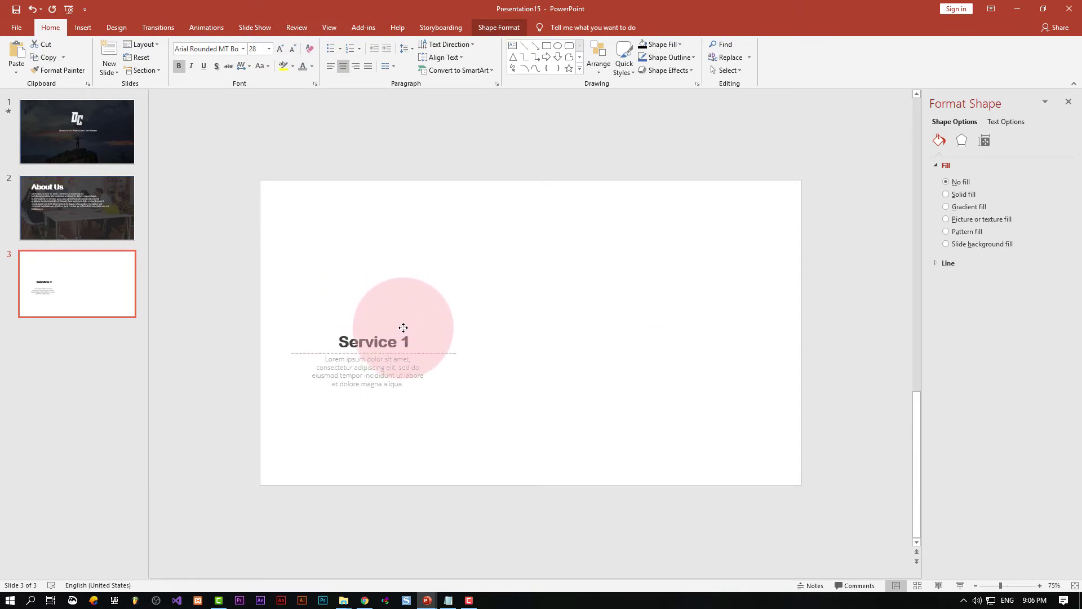
pyautogui.click(425, 312)
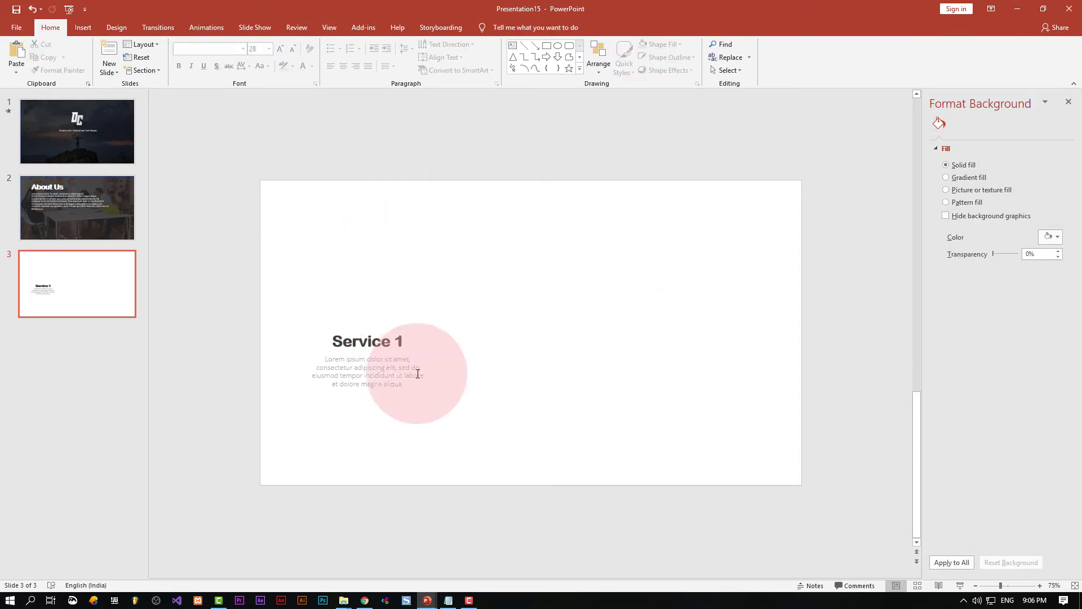
pyautogui.click(382, 375)
# Duplicate the Service 1 title and body twice to the right, making three columns
pyautogui.keyDown('shift'); pyautogui.click(413, 342); pyautogui.keyUp('shift')
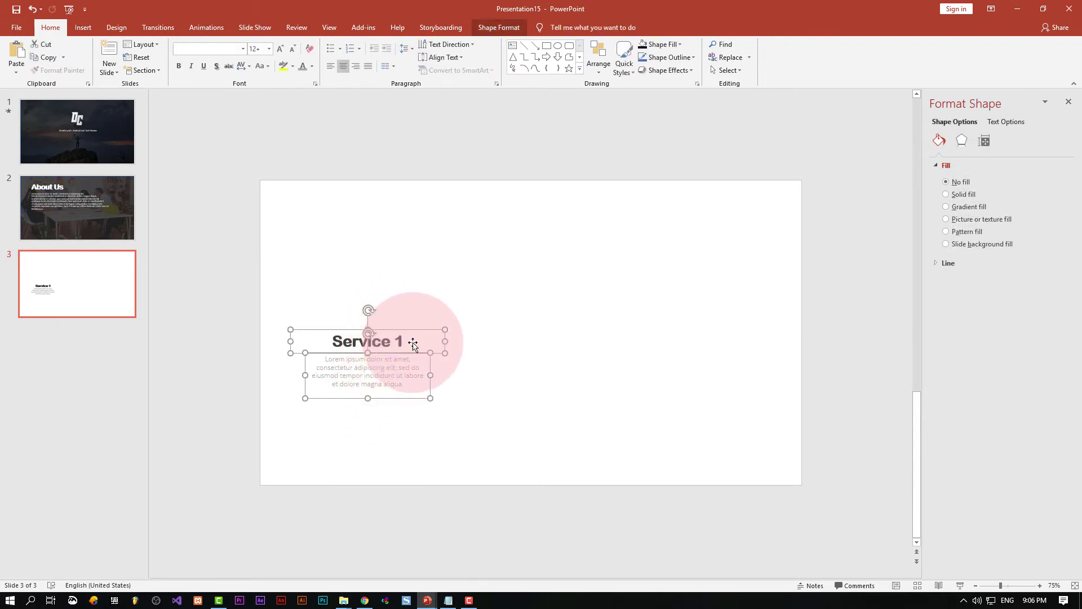
pyautogui.moveTo(408, 328); pyautogui.dragTo(549, 332)
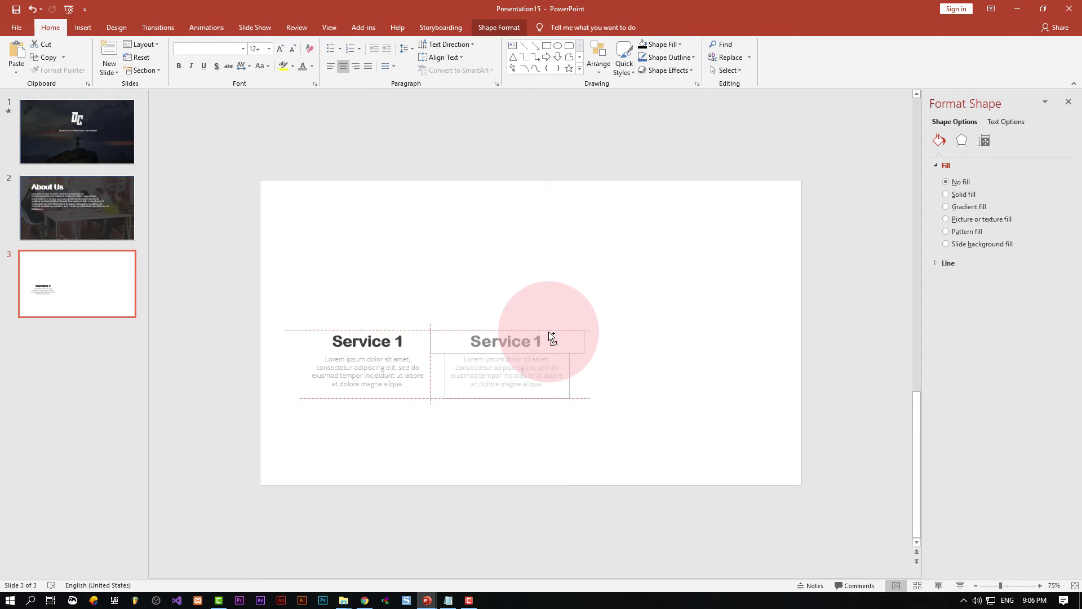
pyautogui.moveTo(549, 331); pyautogui.dragTo(713, 330)
pyautogui.click(856, 340)
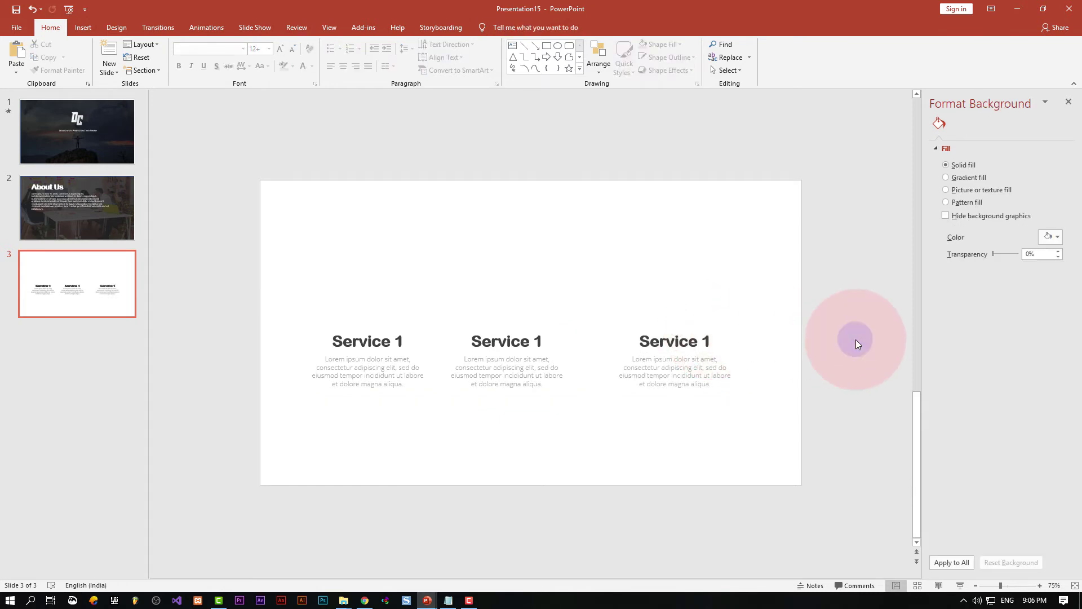
# Select all six boxes and move the three columns together toward the slide centre
pyautogui.click(352, 342)
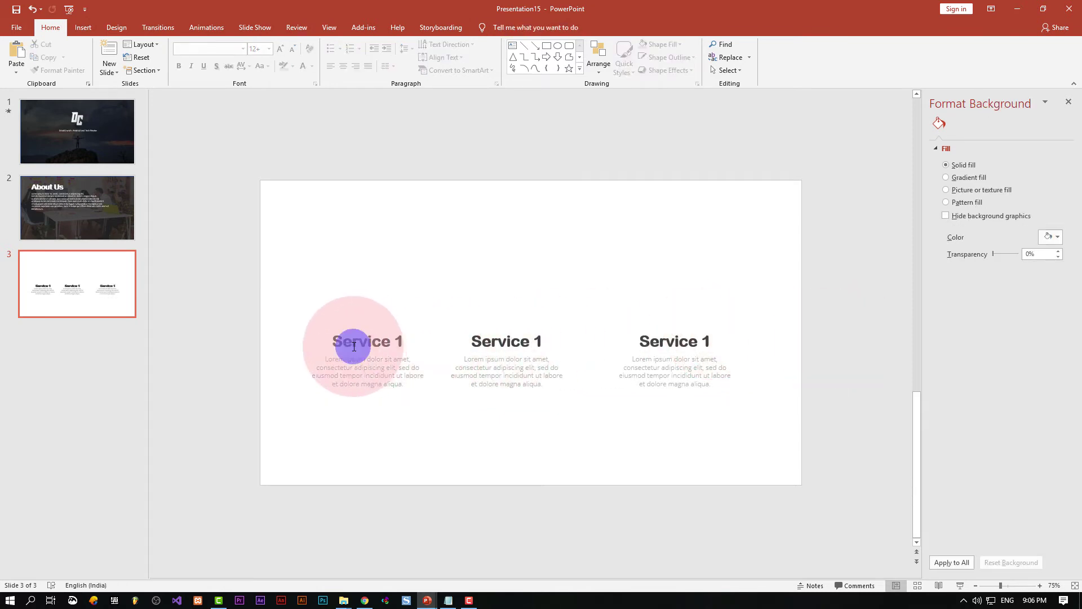
pyautogui.keyDown('shift'); pyautogui.click(376, 368); pyautogui.keyUp('shift')
pyautogui.keyDown('shift'); pyautogui.click(506, 340); pyautogui.keyUp('shift')
pyautogui.keyDown('shift'); pyautogui.click(502, 365); pyautogui.keyUp('shift')
pyautogui.keyDown('shift'); pyautogui.click(675, 340); pyautogui.keyUp('shift')
pyautogui.keyDown('shift'); pyautogui.click(659, 356); pyautogui.keyUp('shift')
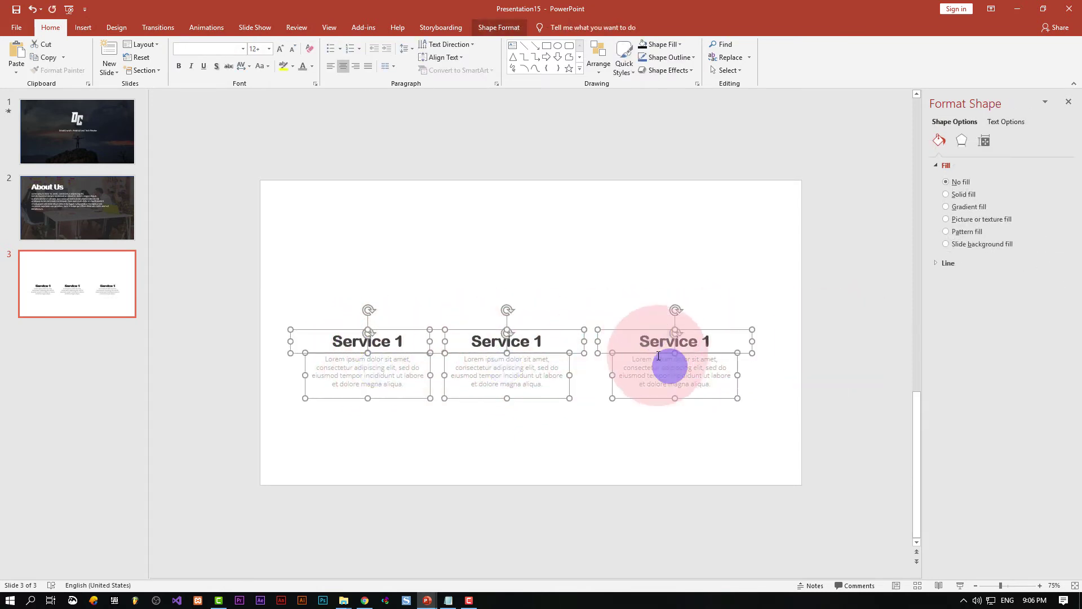
pyautogui.moveTo(658, 356)
pyautogui.mouseDown()
pyautogui.moveTo(654, 328)
pyautogui.moveTo(678, 334)
pyautogui.mouseUp()
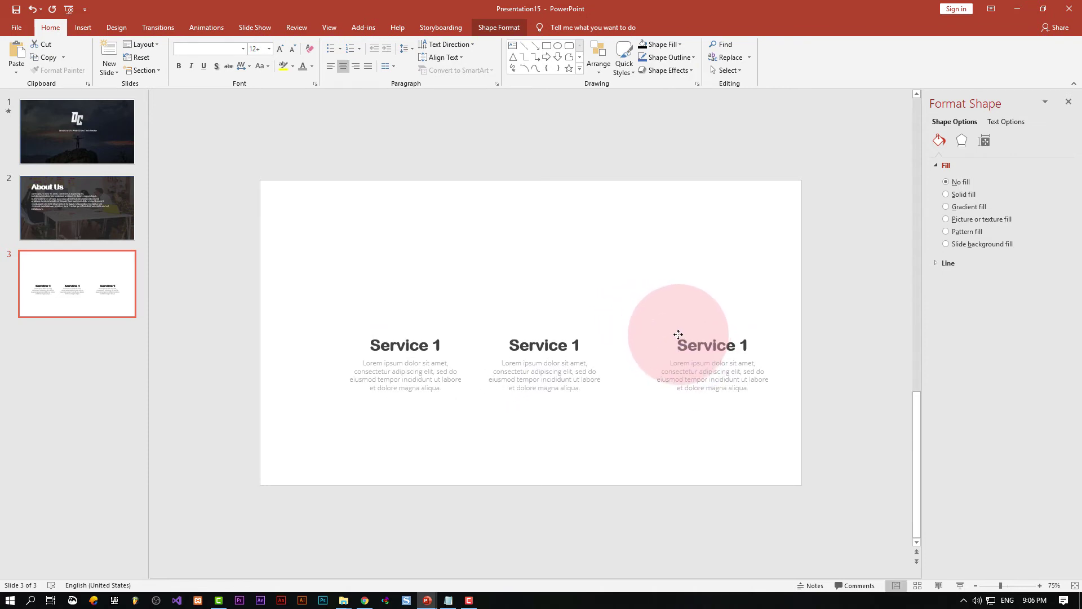
pyautogui.moveTo(678, 334)
pyautogui.mouseDown()
pyautogui.moveTo(649, 341)
pyautogui.moveTo(655, 349)
pyautogui.mouseUp()
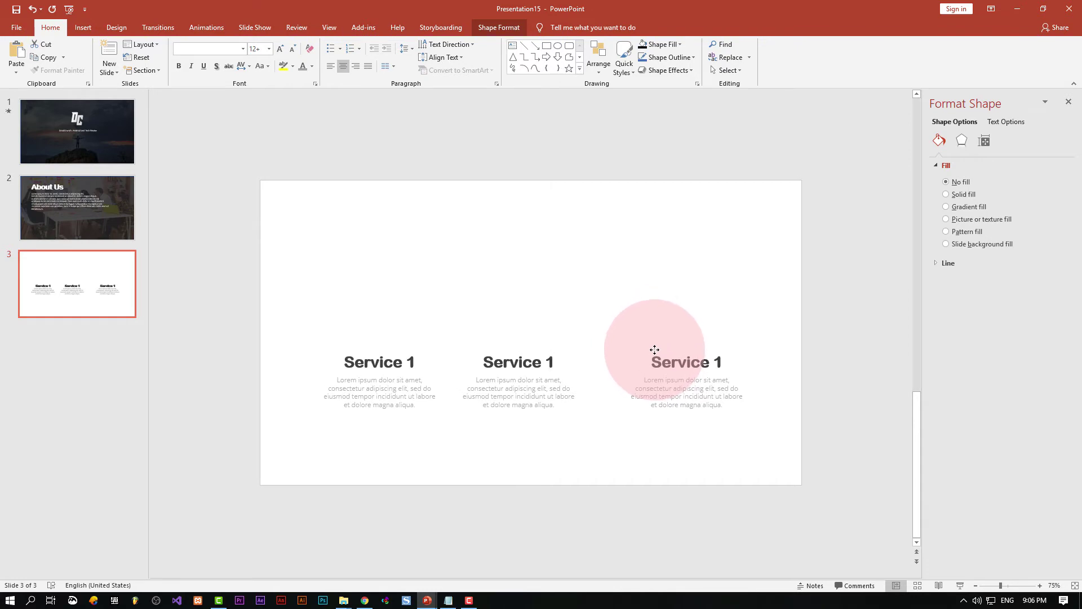
pyautogui.moveTo(655, 349); pyautogui.dragTo(654, 350)
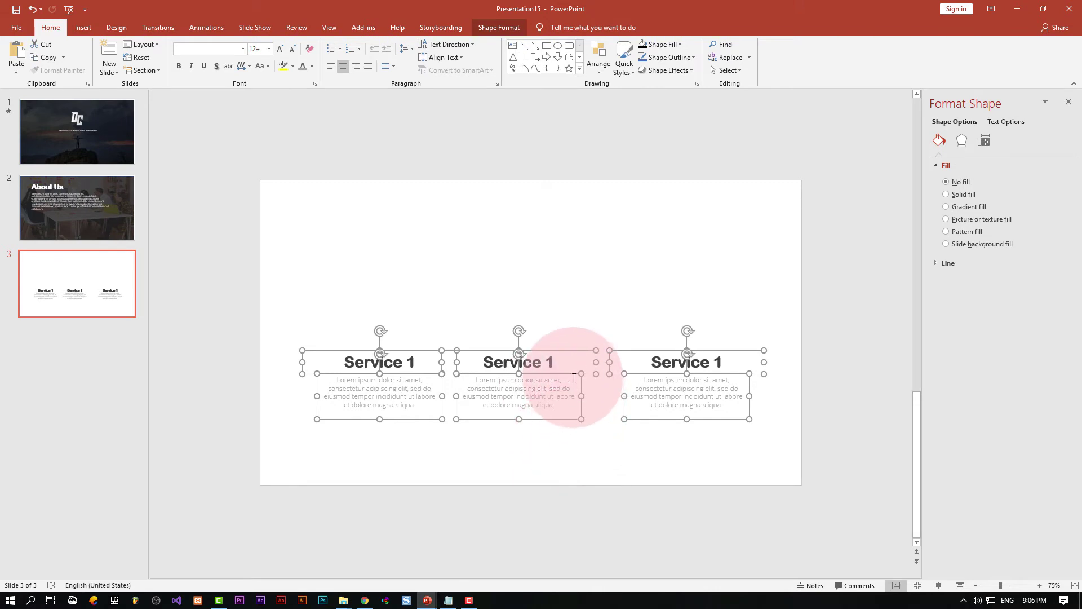
# Nudge the middle Service 1 column slightly right to even the spacing
pyautogui.click(564, 347)
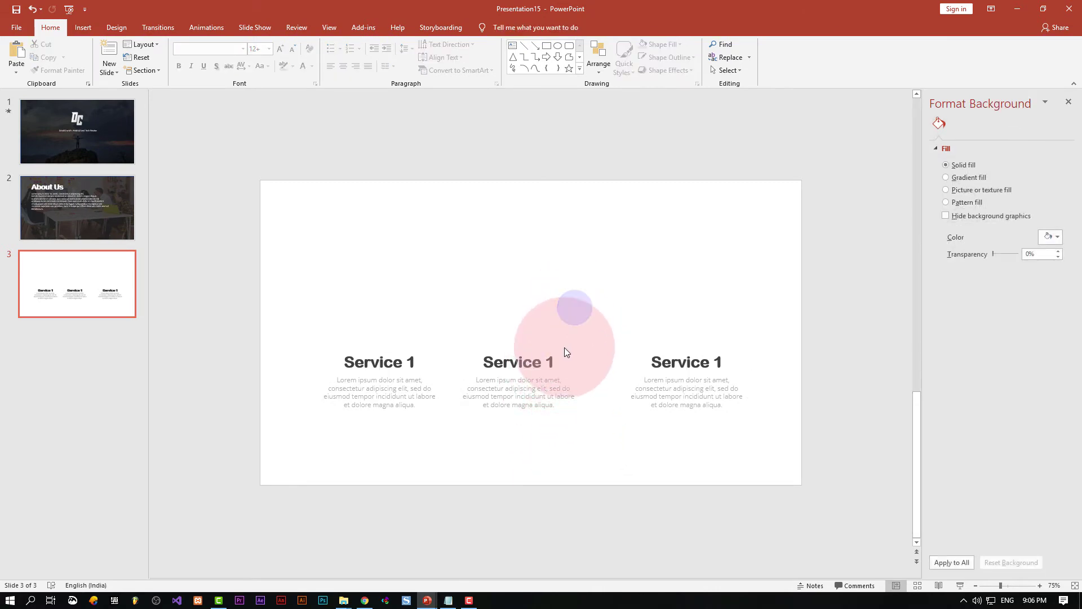
pyautogui.click(544, 358)
pyautogui.click(545, 387)
pyautogui.moveTo(537, 359); pyautogui.dragTo(552, 352)
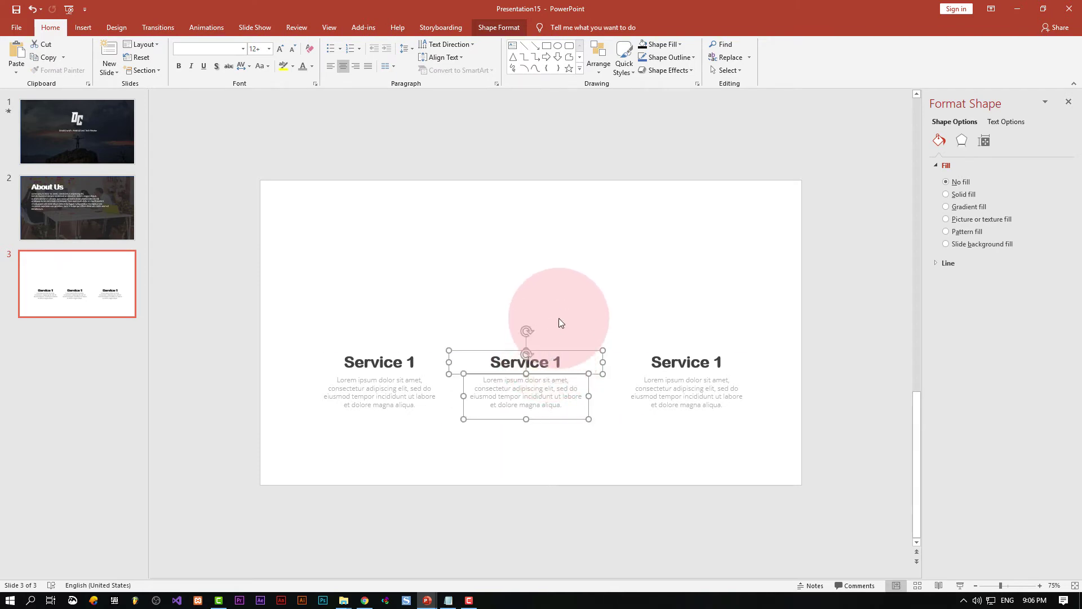
pyautogui.click(558, 317)
# Shift all three columns slightly left to centre the row on the slide
pyautogui.click(677, 354)
pyautogui.keyDown('shift'); pyautogui.click(653, 378); pyautogui.keyUp('shift')
pyautogui.keyDown('shift'); pyautogui.click(527, 395); pyautogui.keyUp('shift')
pyautogui.keyDown('shift'); pyautogui.click(527, 364); pyautogui.keyUp('shift')
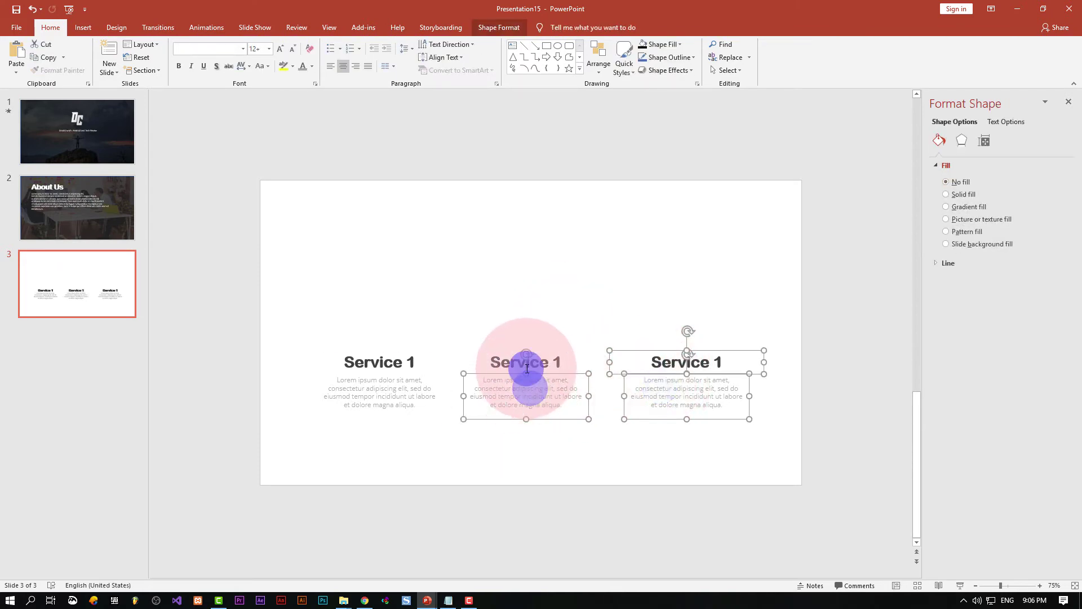
pyautogui.keyDown('shift'); pyautogui.click(416, 363); pyautogui.keyUp('shift')
pyautogui.keyDown('shift'); pyautogui.click(394, 388); pyautogui.keyUp('shift')
pyautogui.moveTo(410, 353)
pyautogui.mouseDown()
pyautogui.moveTo(401, 348)
pyautogui.moveTo(406, 357)
pyautogui.mouseUp()
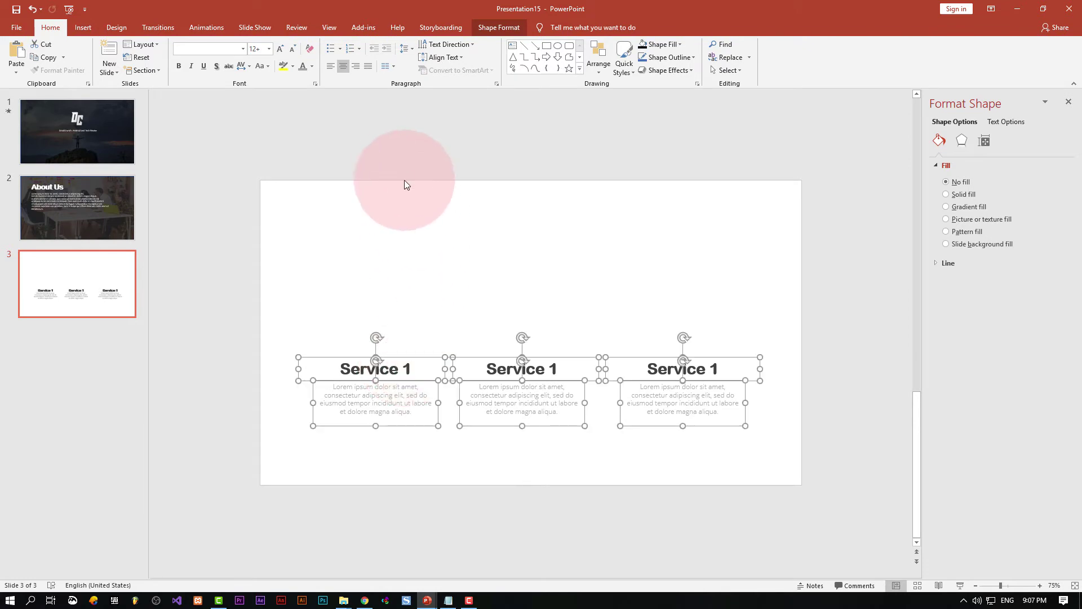
pyautogui.click(374, 160)
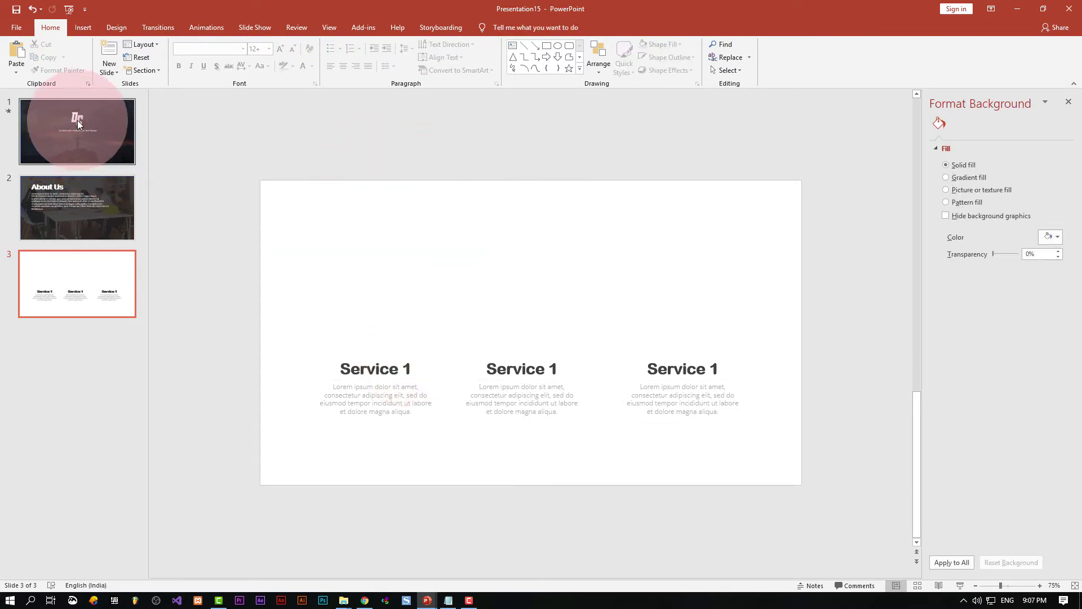
# Draw a full-width rectangle across the top of slide 3
pyautogui.click(83, 27)
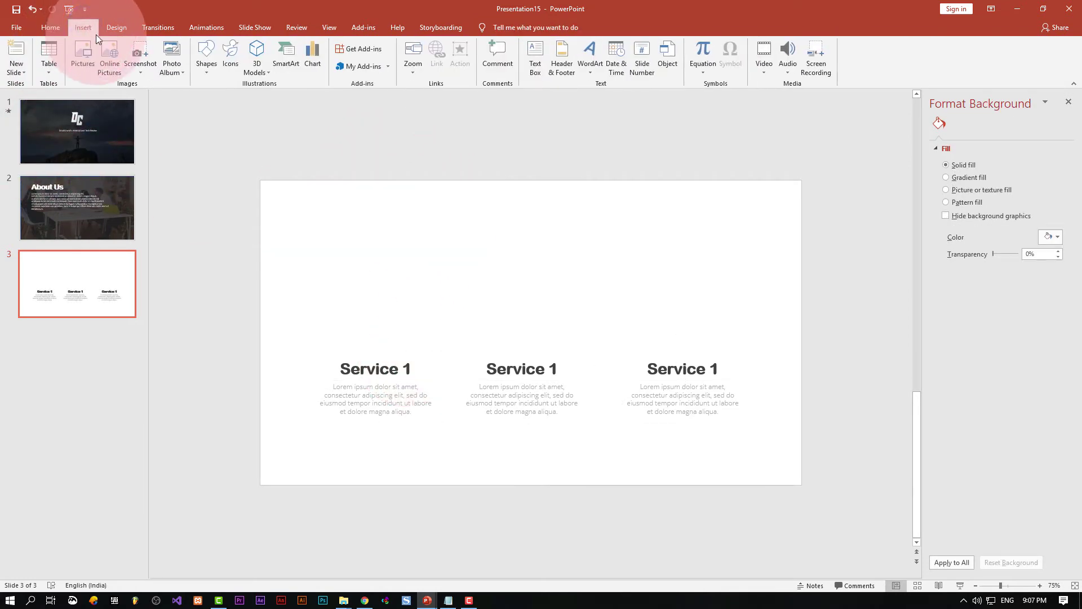
pyautogui.click(206, 53)
pyautogui.click(240, 95)
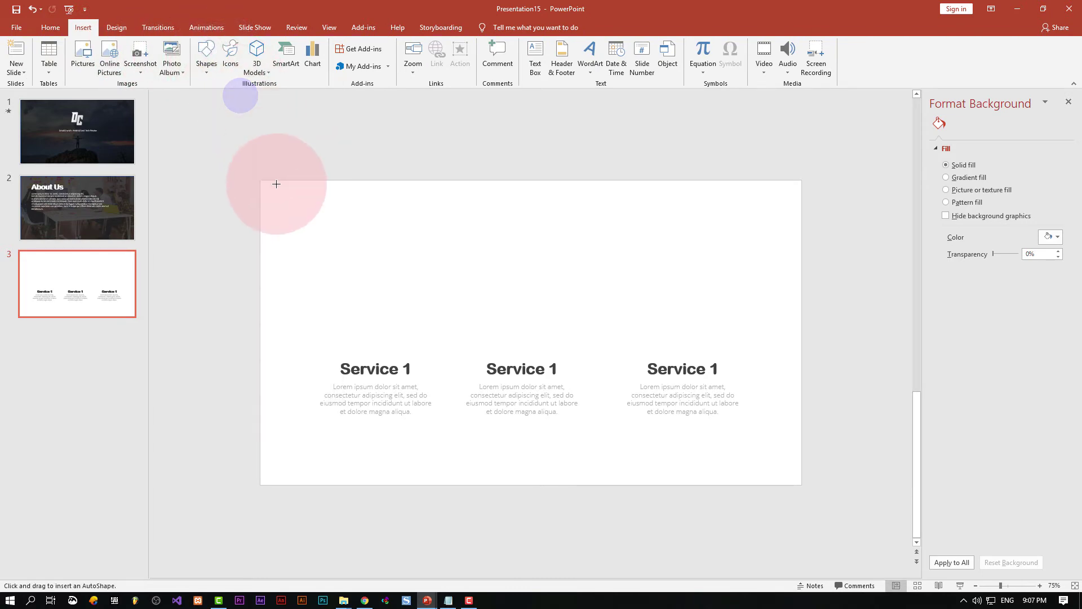
pyautogui.moveTo(259, 180); pyautogui.dragTo(801, 231)
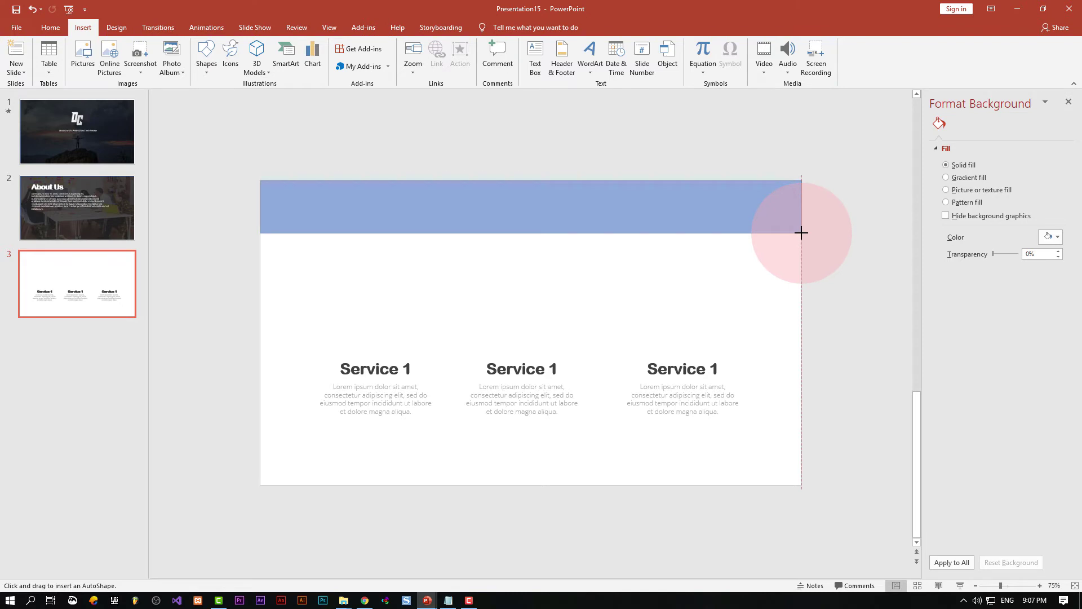
pyautogui.moveTo(801, 235); pyautogui.dragTo(801, 235)
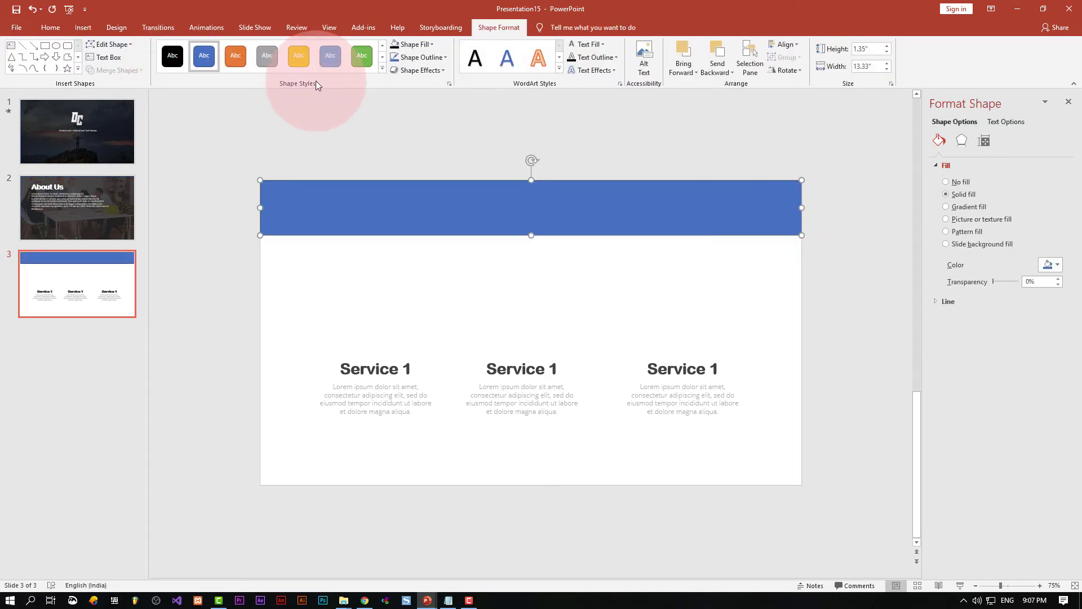
# Fill the rectangle with a very light custom colour
pyautogui.click(420, 45)
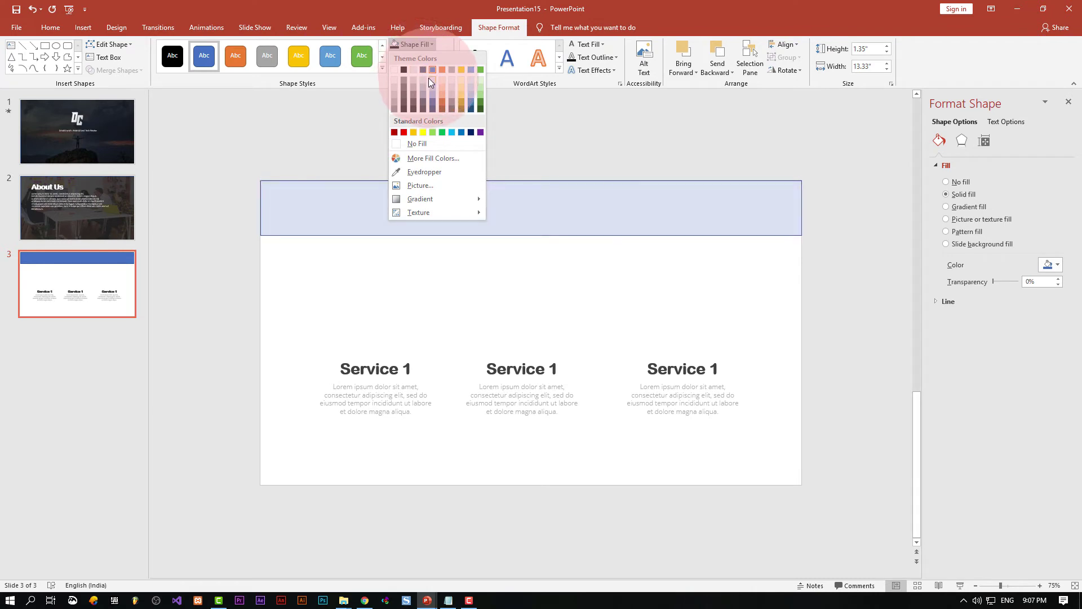
pyautogui.click(426, 79)
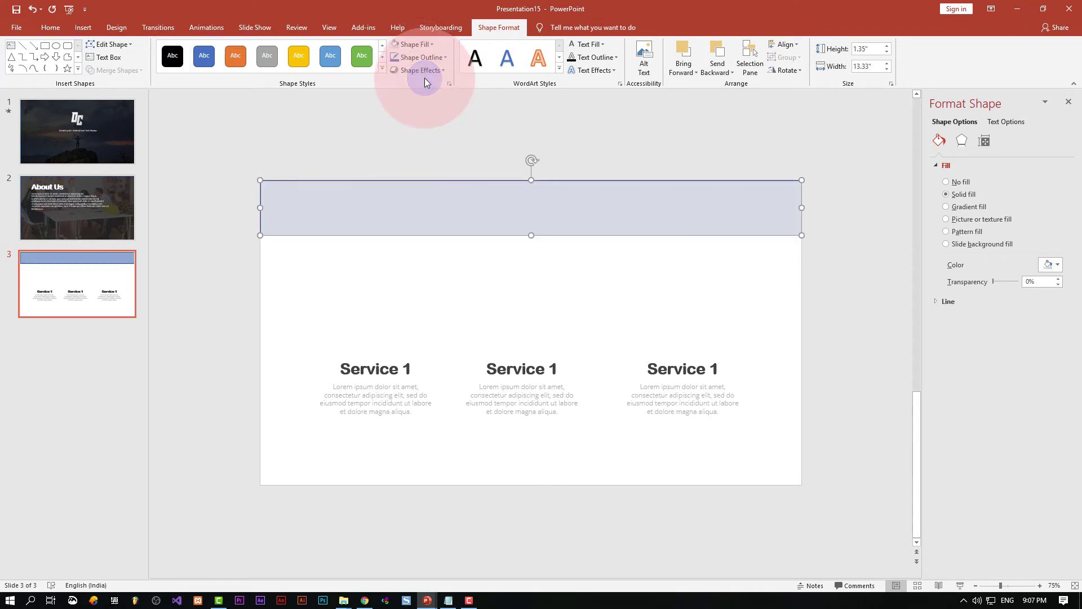
pyautogui.click(420, 46)
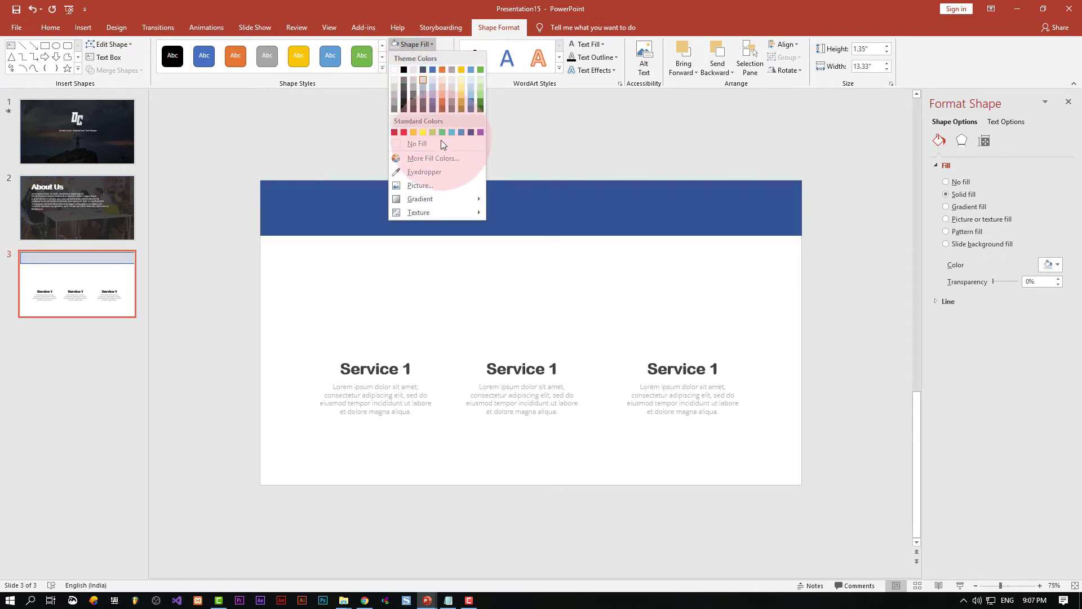
pyautogui.click(441, 156)
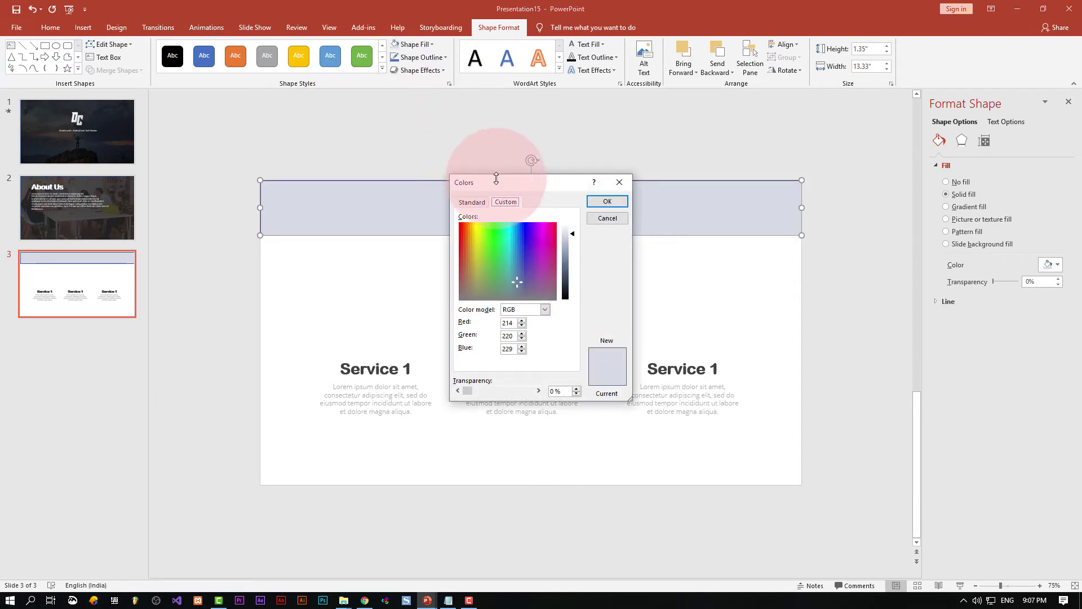
pyautogui.moveTo(546, 179); pyautogui.dragTo(781, 148)
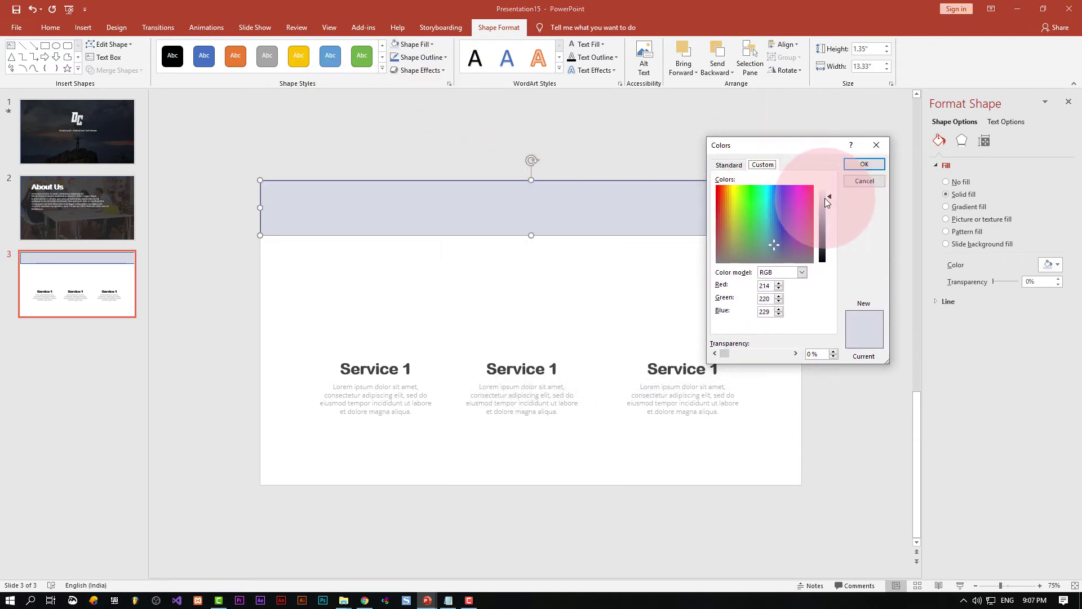
pyautogui.click(852, 163)
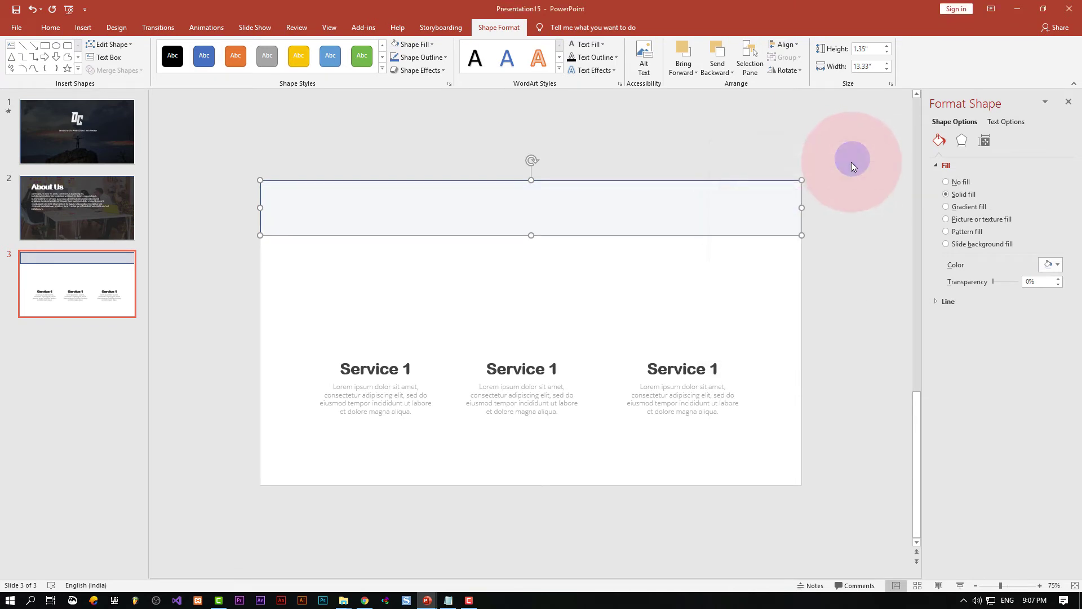
pyautogui.click(792, 166)
# Set the header band's shape outline to No Outline
pyautogui.click(701, 220)
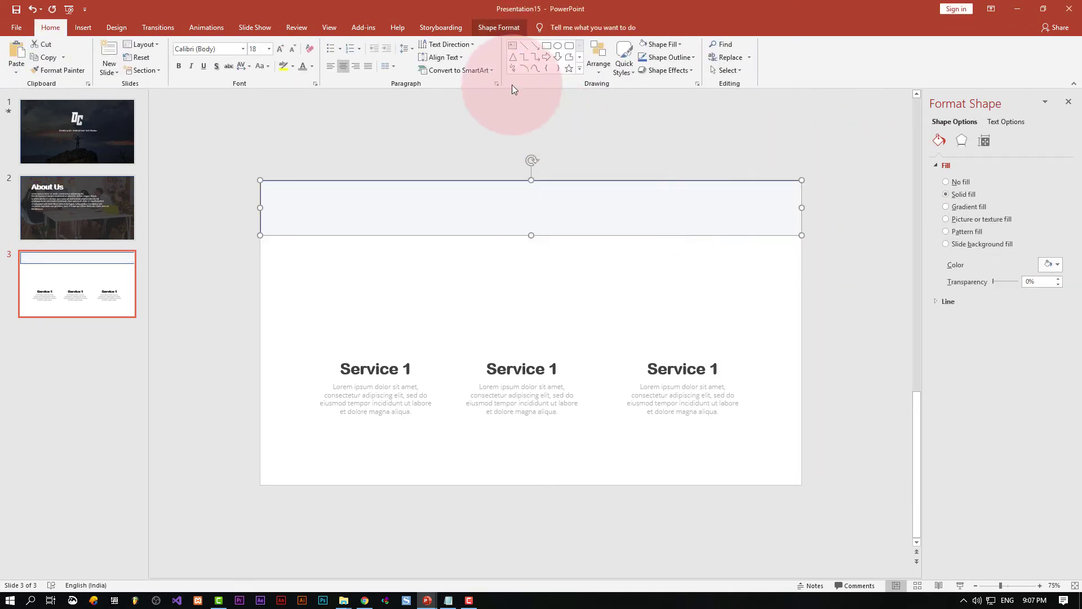
pyautogui.click(499, 27)
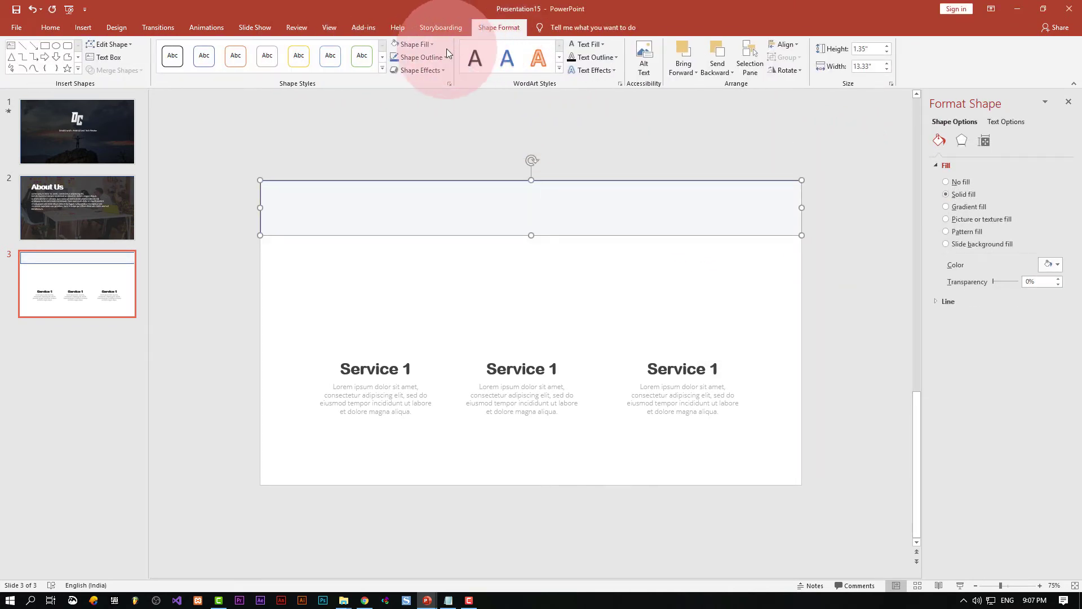
pyautogui.click(420, 57)
pyautogui.click(415, 177)
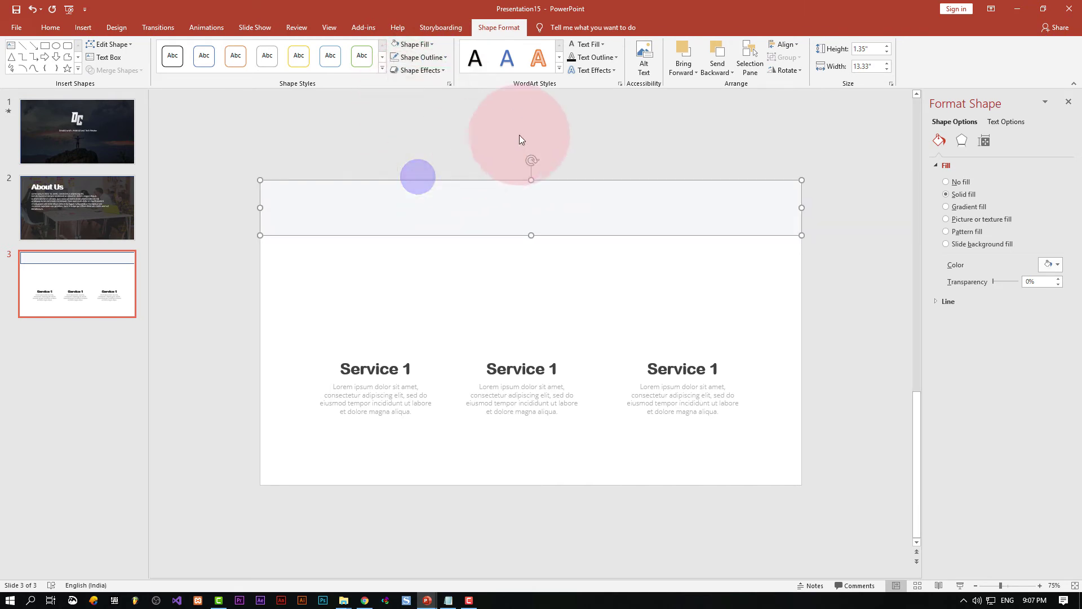
pyautogui.click(507, 122)
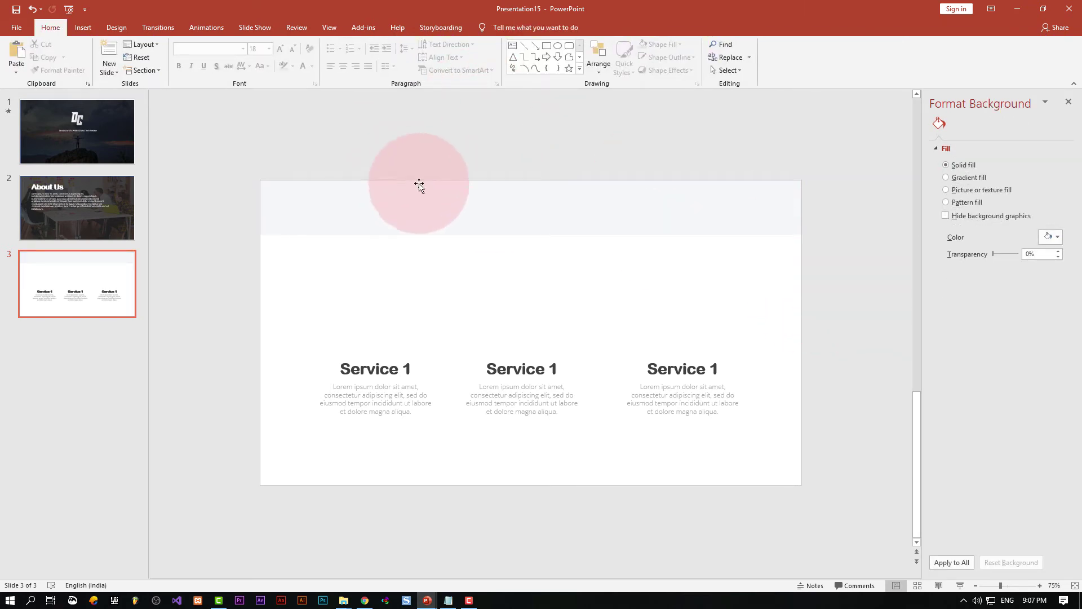
# Copy a Service 1 heading into the top band, change it to 'Services' and enlarge it
pyautogui.click(383, 364)
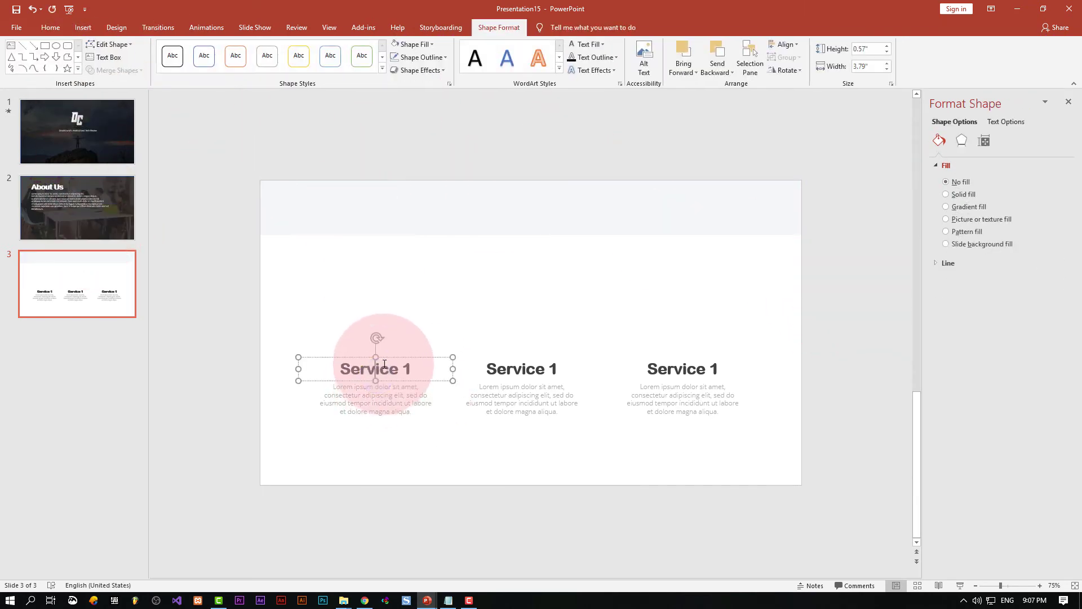
pyautogui.moveTo(397, 353); pyautogui.dragTo(548, 188)
pyautogui.click(536, 195)
pyautogui.write('Servic')
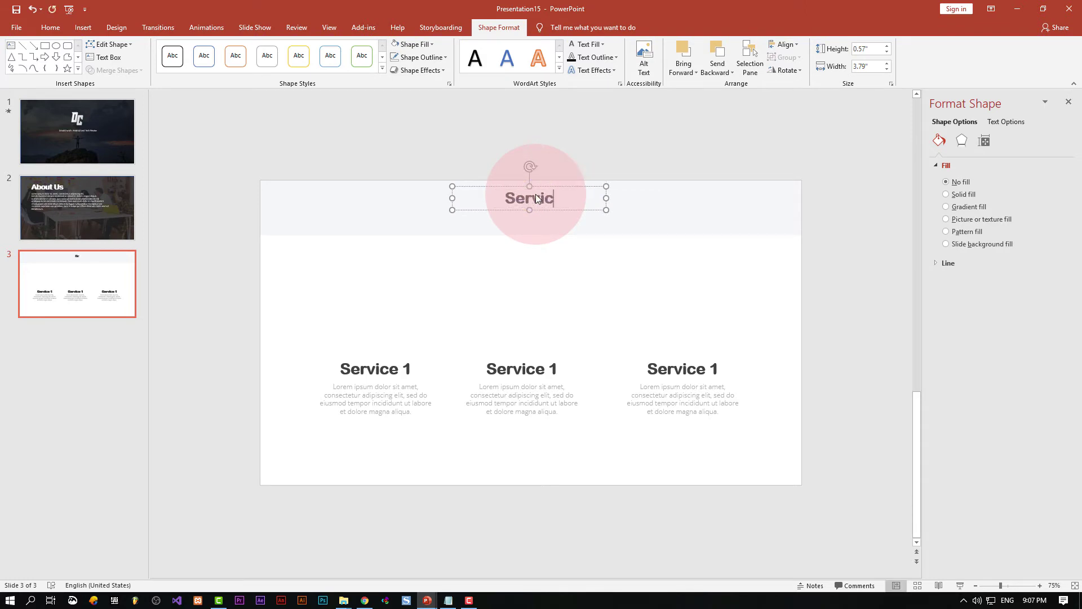
pyautogui.write('es')
pyautogui.doubleClick(564, 188)
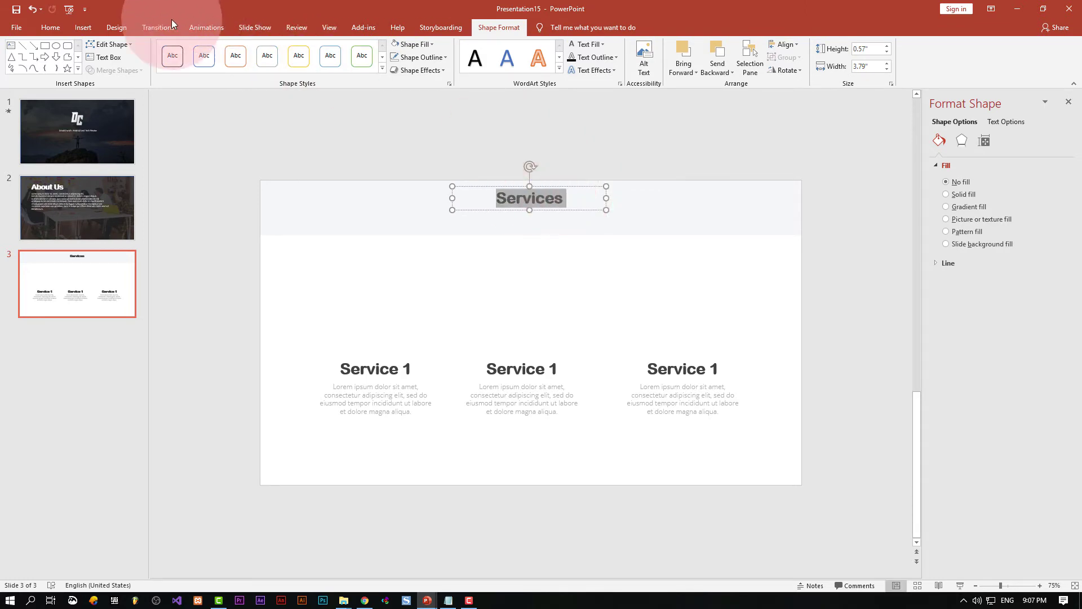
pyautogui.hotkey('ctrl', ']')
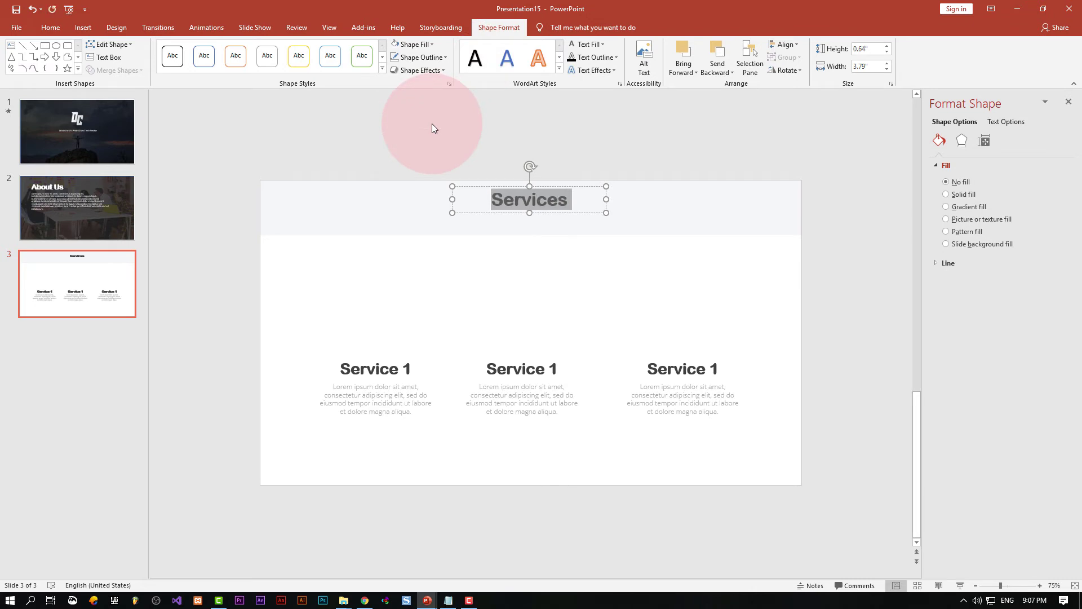
pyautogui.hotkey('ctrl', ']')
pyautogui.hotkey('ctrl', ']')
# Realign the header rectangle to the slide top with the Services title centred on it
pyautogui.click(546, 130)
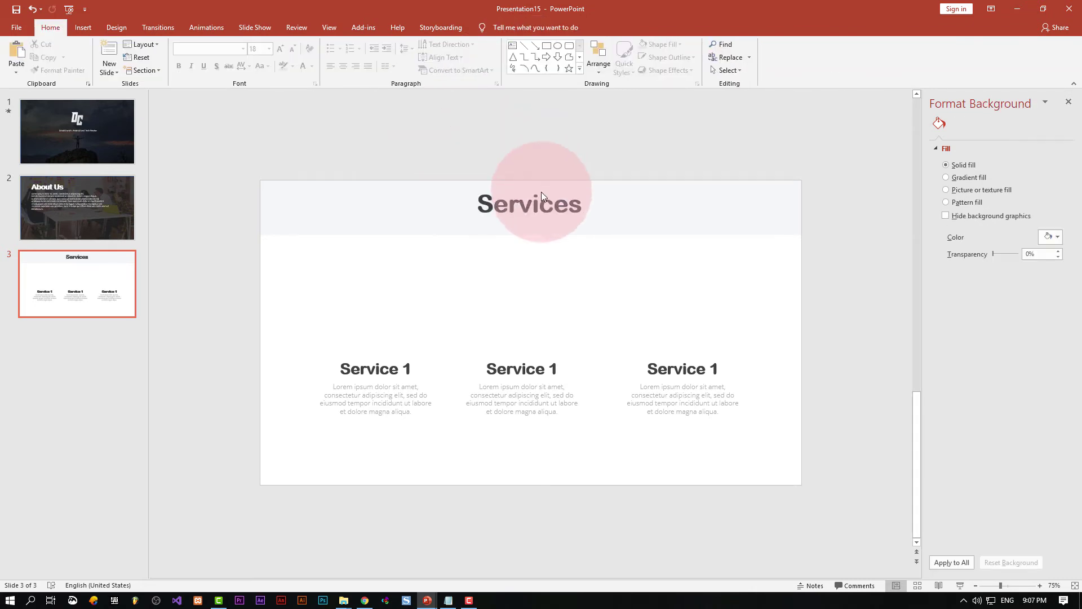
pyautogui.click(541, 192)
pyautogui.click(550, 188)
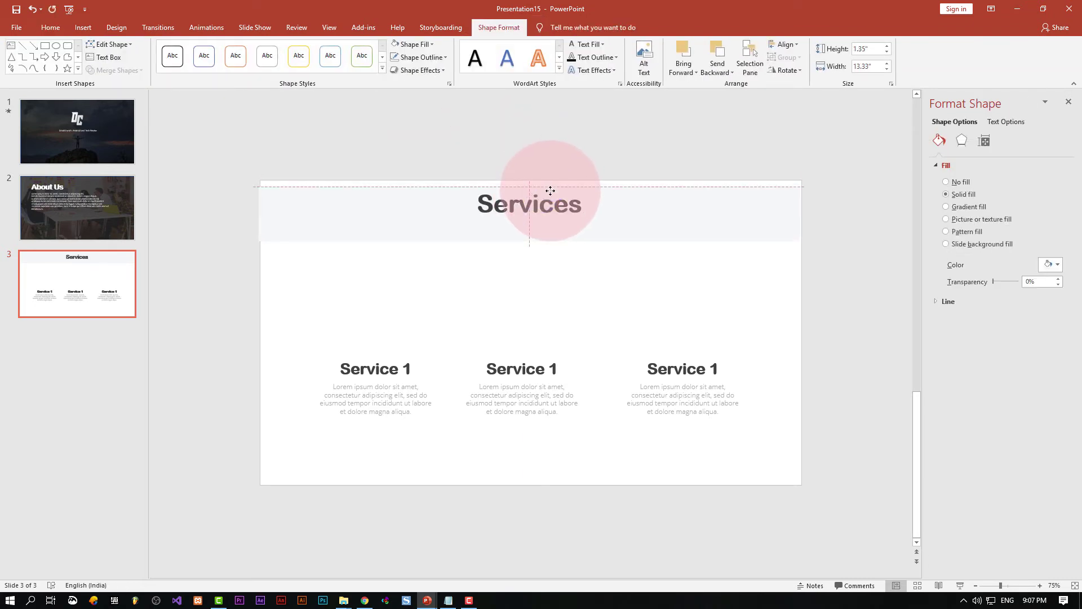
pyautogui.moveTo(550, 191); pyautogui.dragTo(538, 192)
pyautogui.click(546, 192)
pyautogui.click(577, 153)
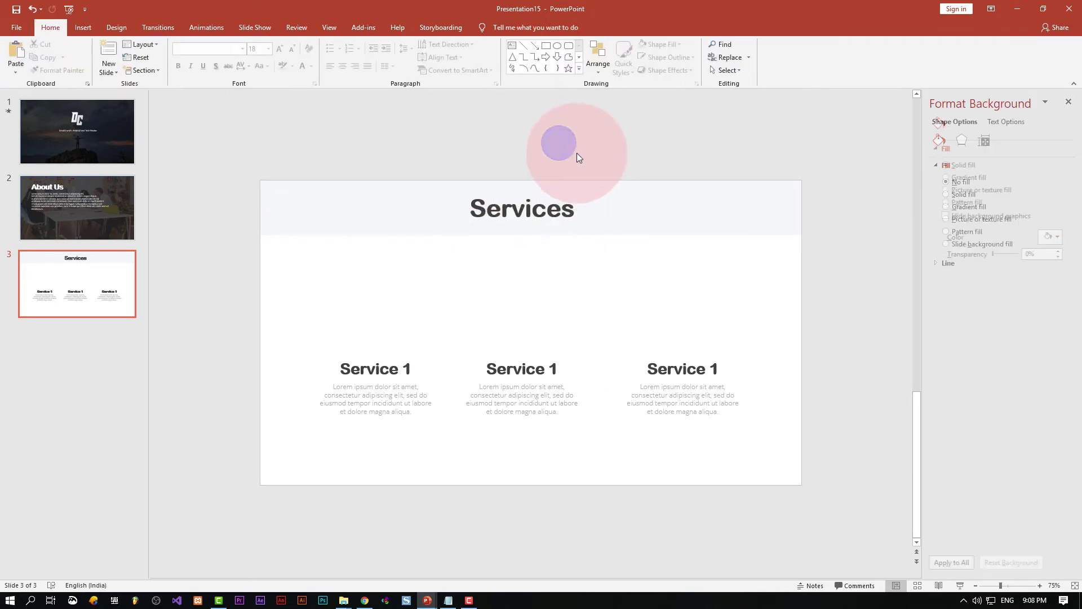
# Choose the lightbulb and artist's palette icons from the icon library
pyautogui.click(107, 27)
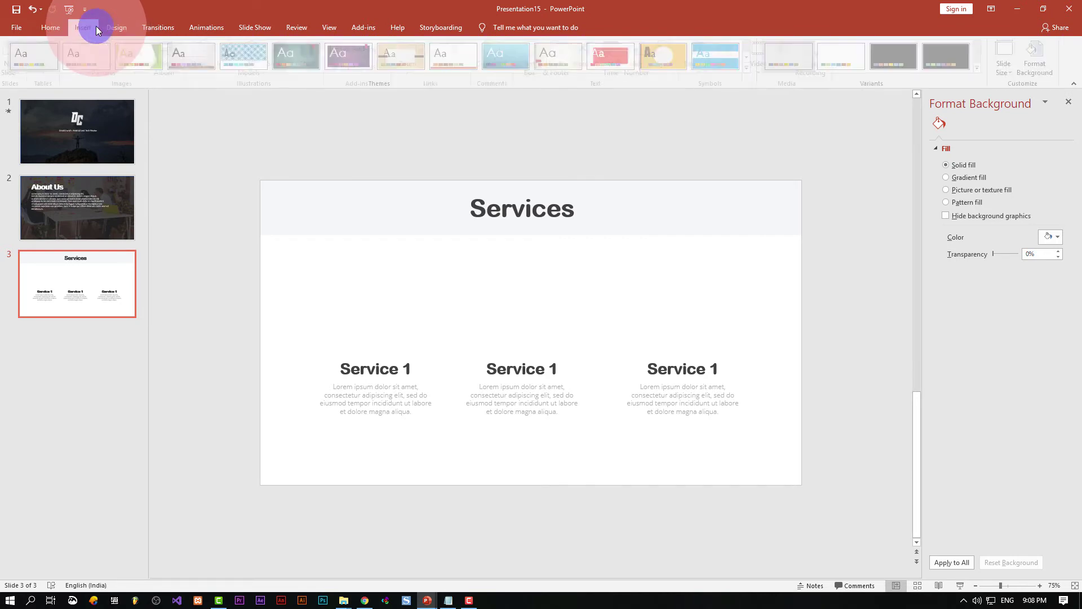
pyautogui.click(91, 27)
pyautogui.click(228, 63)
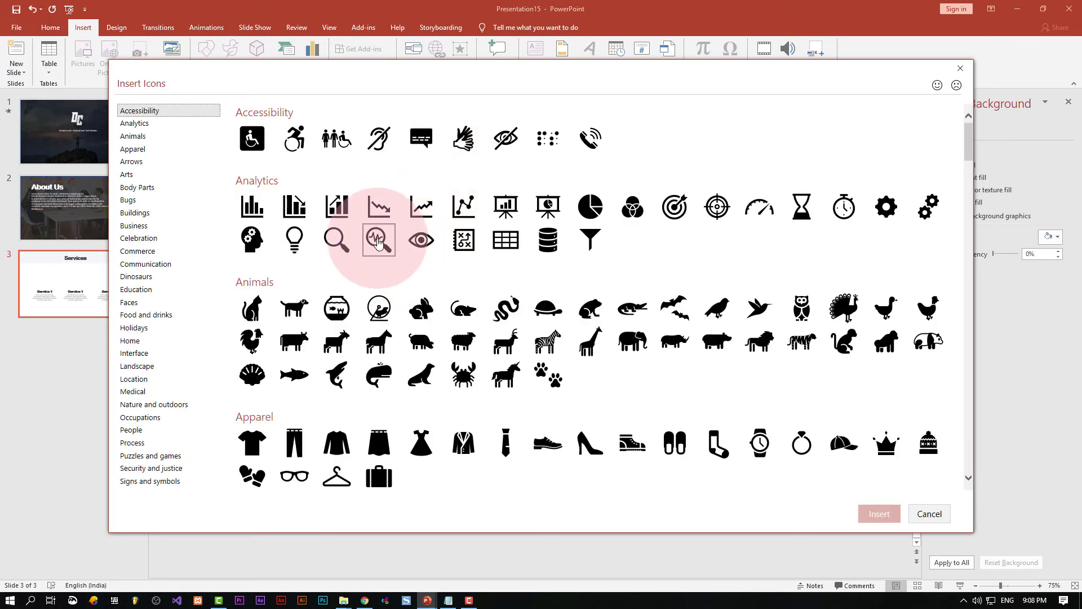
pyautogui.click(292, 242)
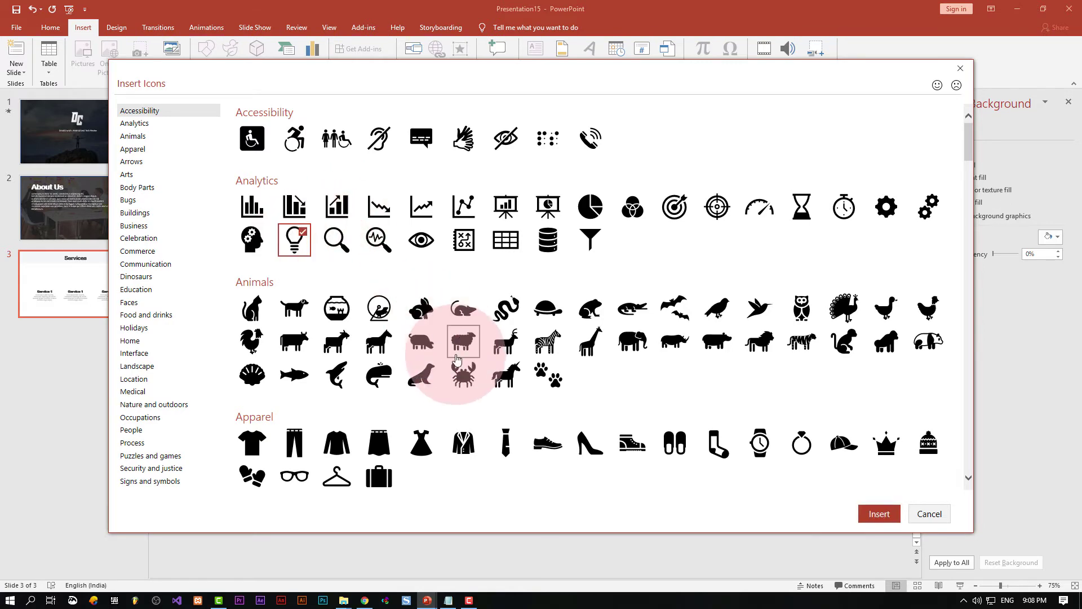
pyautogui.scroll(-5, 451, 327)
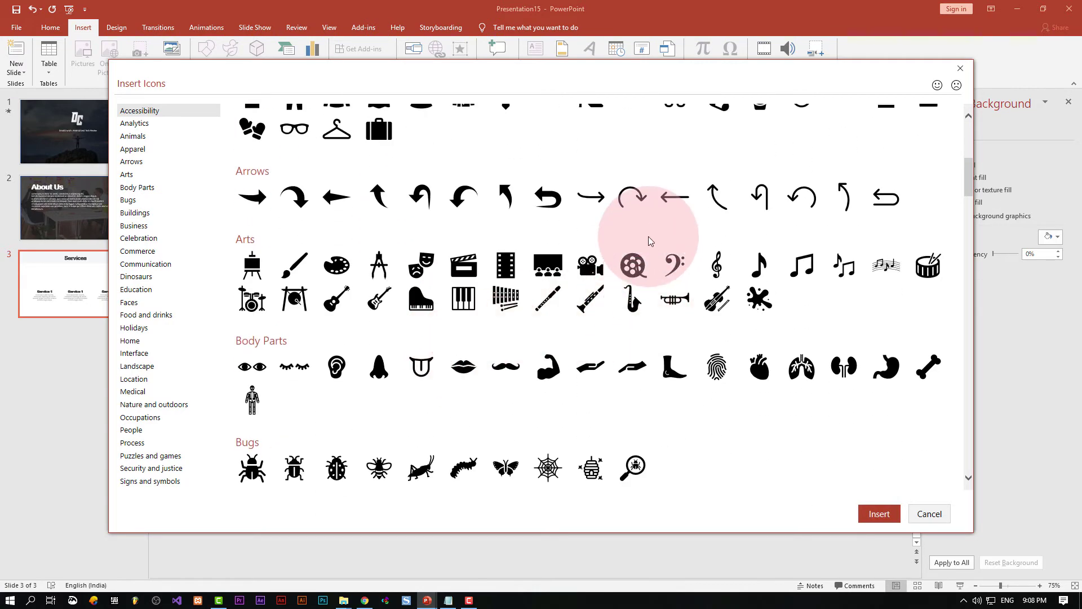
pyautogui.scroll(-2, 339, 282)
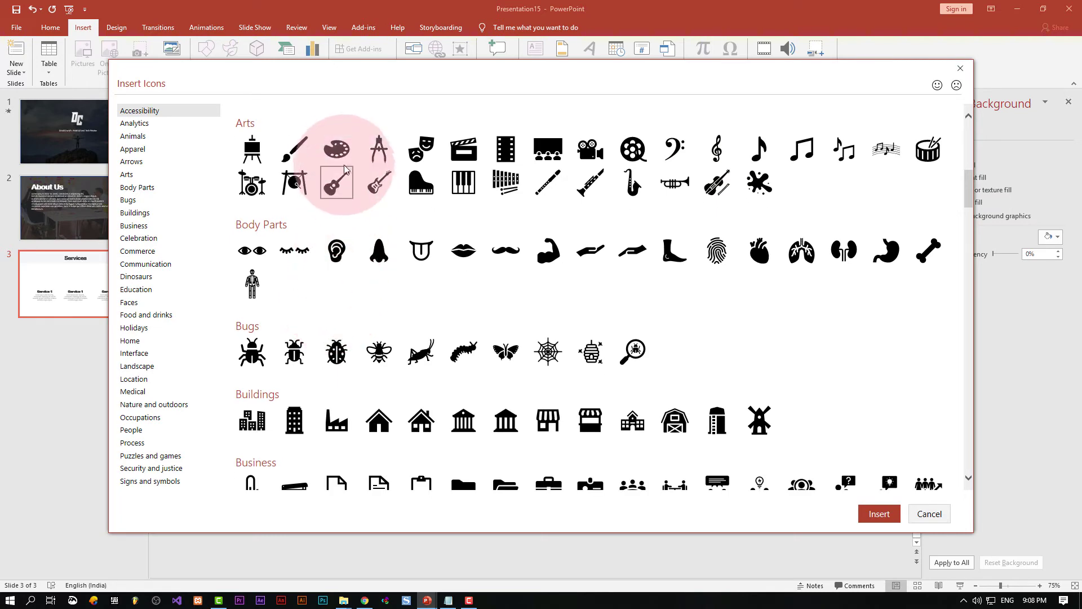
pyautogui.click(337, 149)
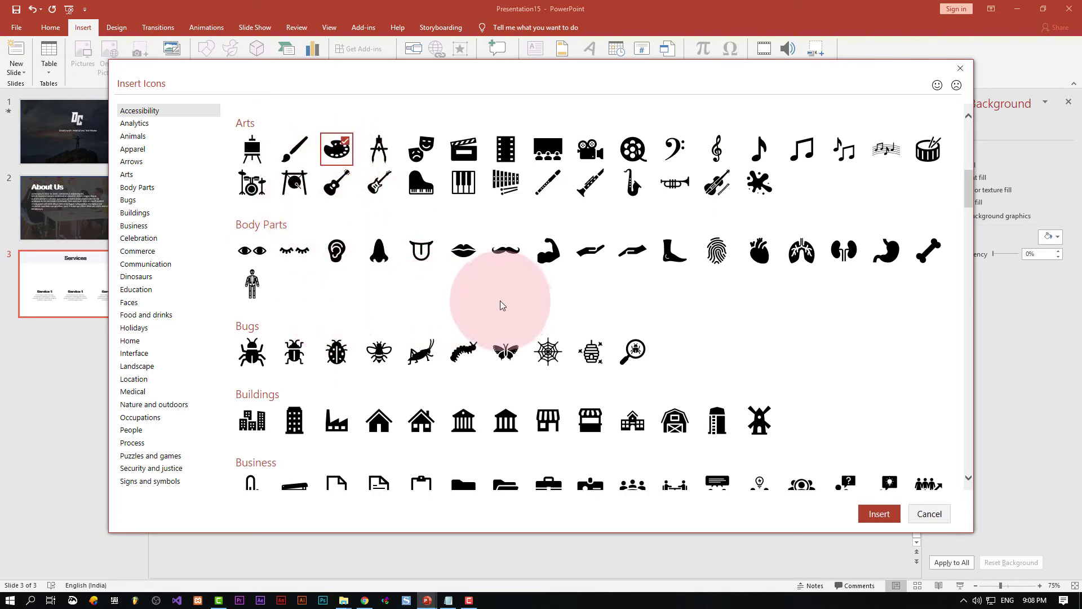
# Add the megaphone-person and arrow pointer icons and insert all selected icons
pyautogui.scroll(-4, 499, 303)
pyautogui.scroll(1, 497, 297)
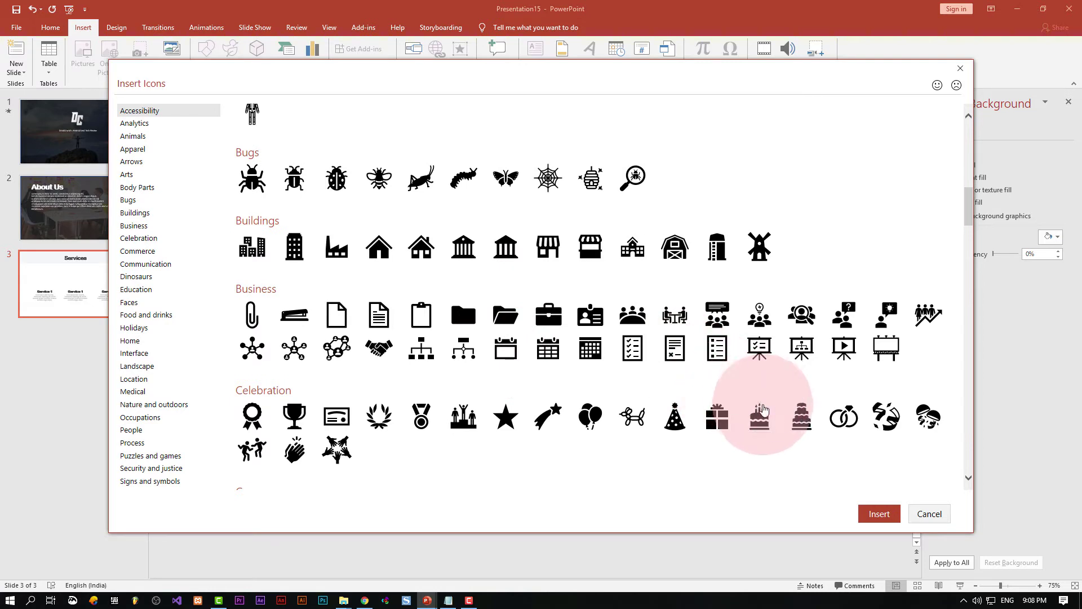
pyautogui.scroll(-1, 766, 395)
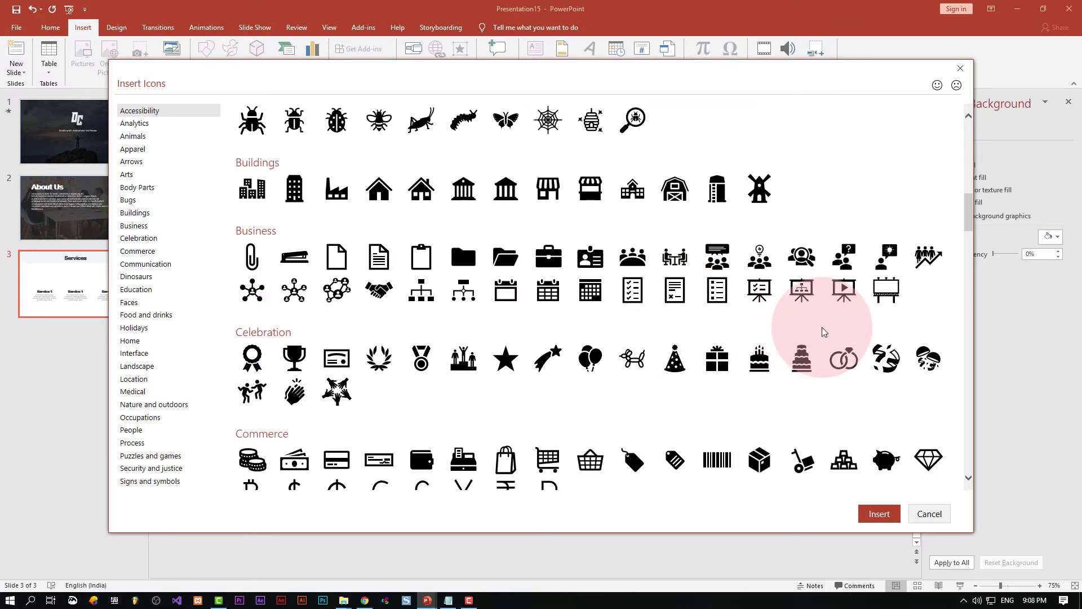
pyautogui.scroll(-1, 541, 437)
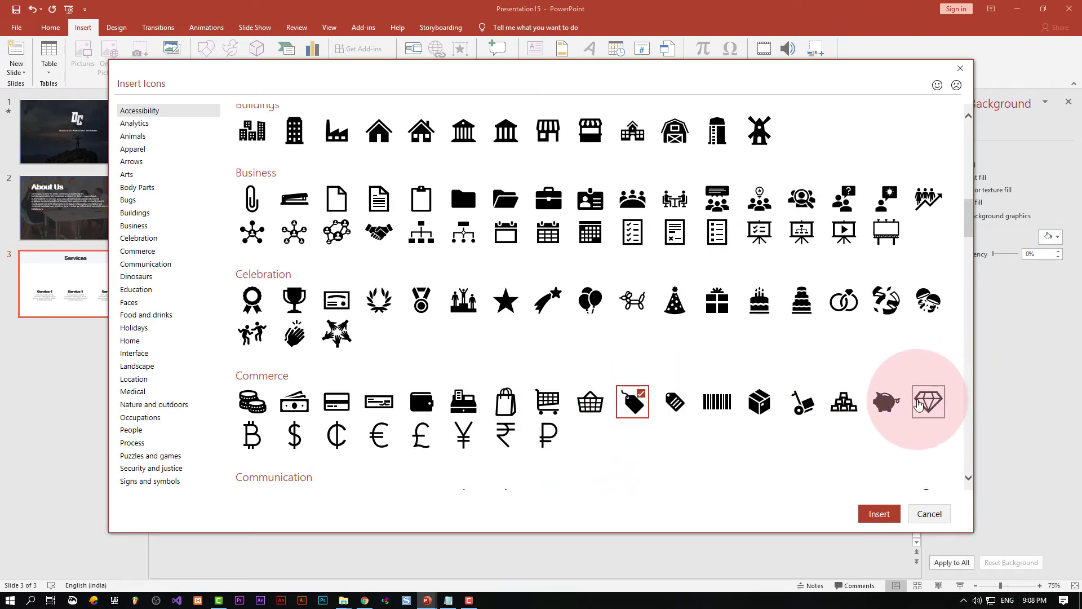
pyautogui.scroll(-4, 930, 406)
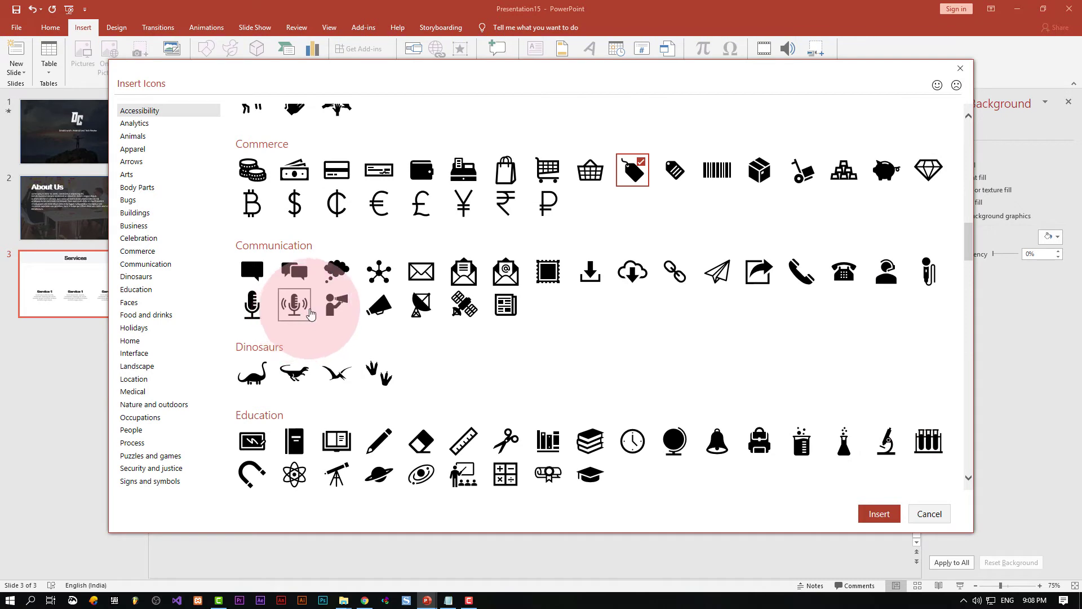
pyautogui.click(345, 308)
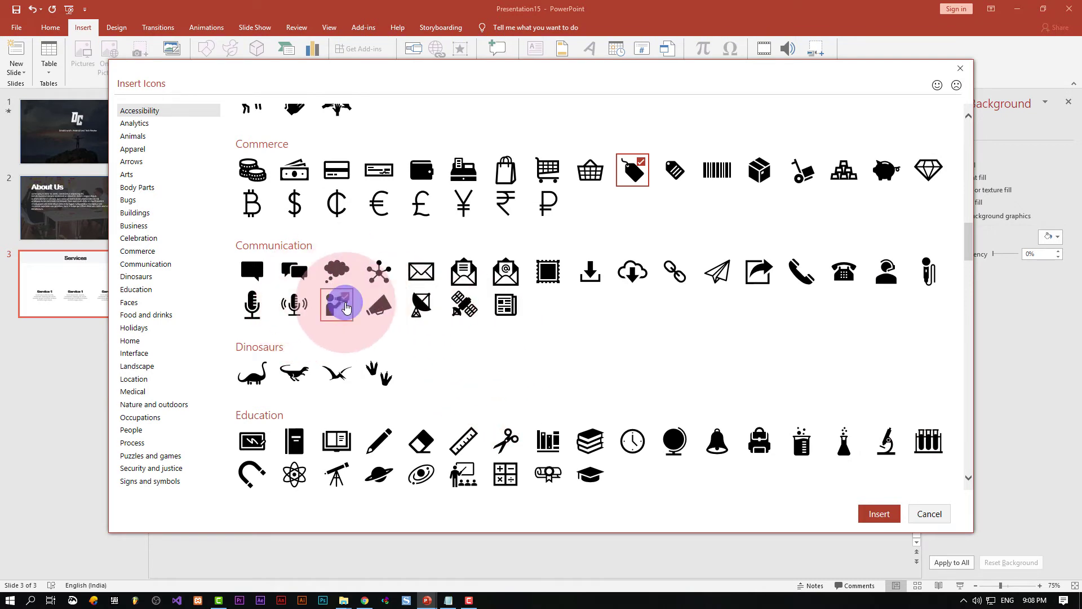
pyautogui.scroll(-2, 530, 406)
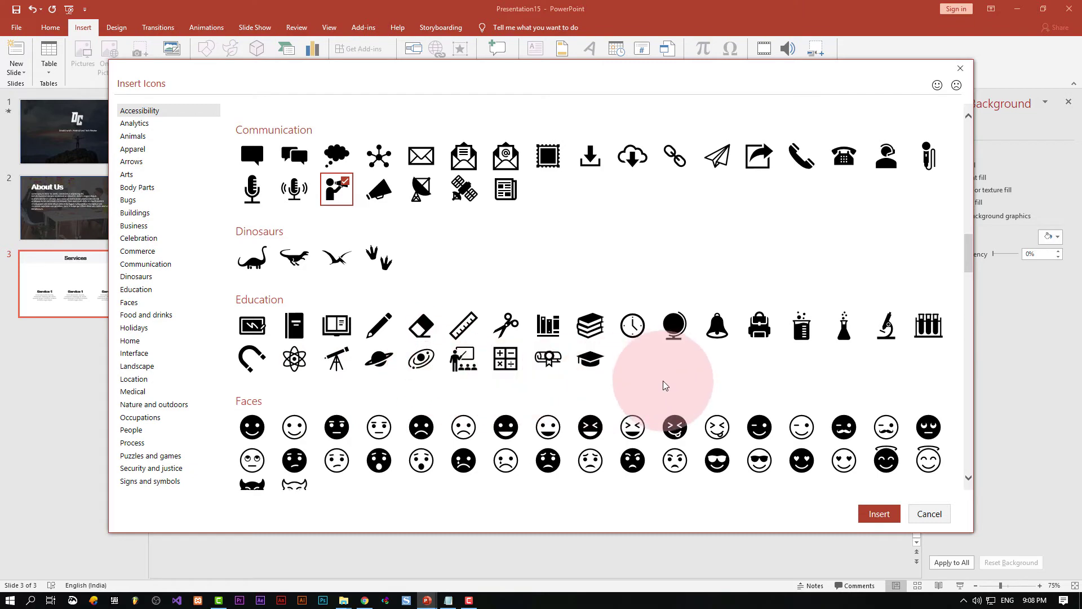
pyautogui.scroll(-5, 663, 381)
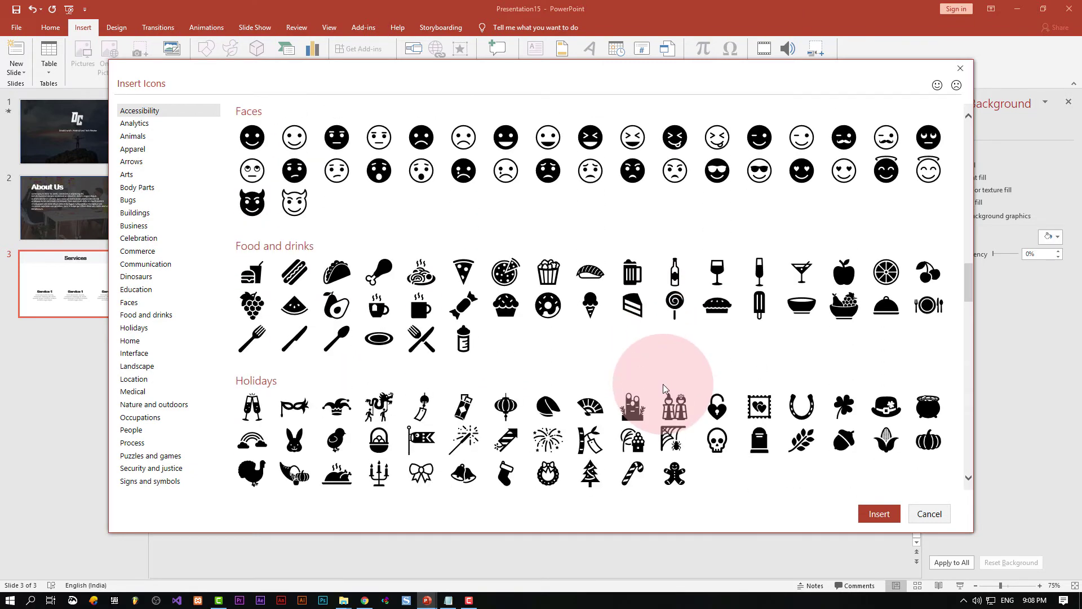
pyautogui.scroll(-1, 663, 384)
pyautogui.scroll(-2, 663, 384)
pyautogui.scroll(-2, 664, 391)
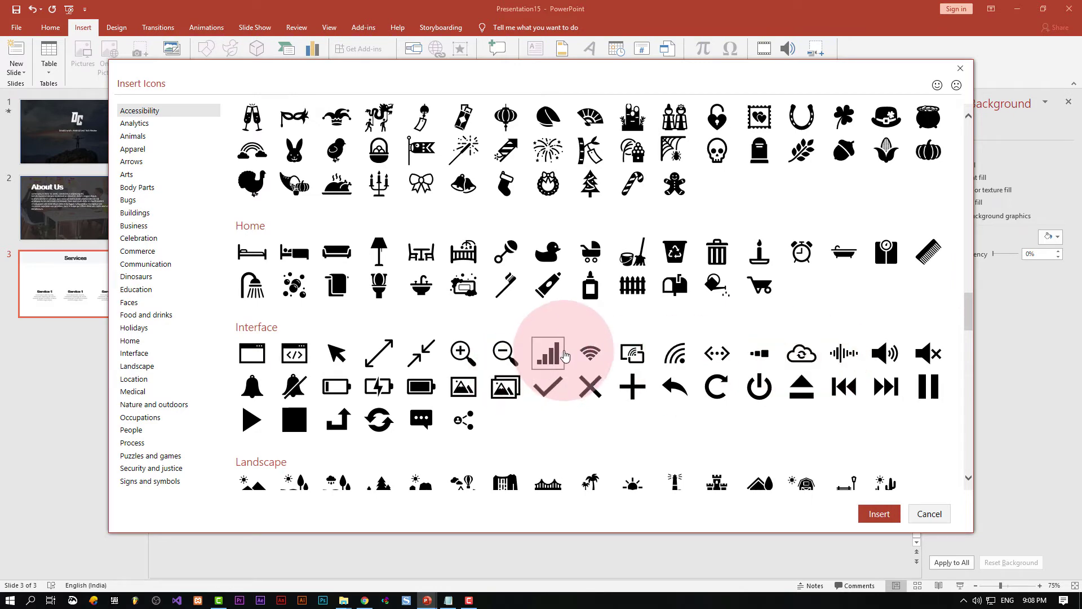
pyautogui.scroll(-2, 479, 377)
pyautogui.scroll(-2, 524, 389)
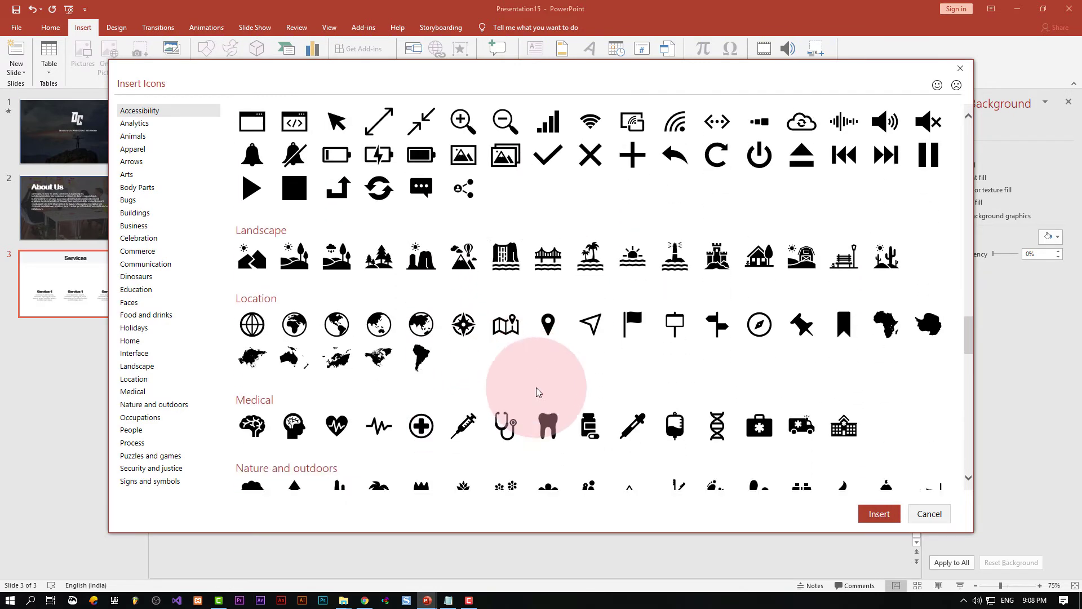
pyautogui.click(340, 125)
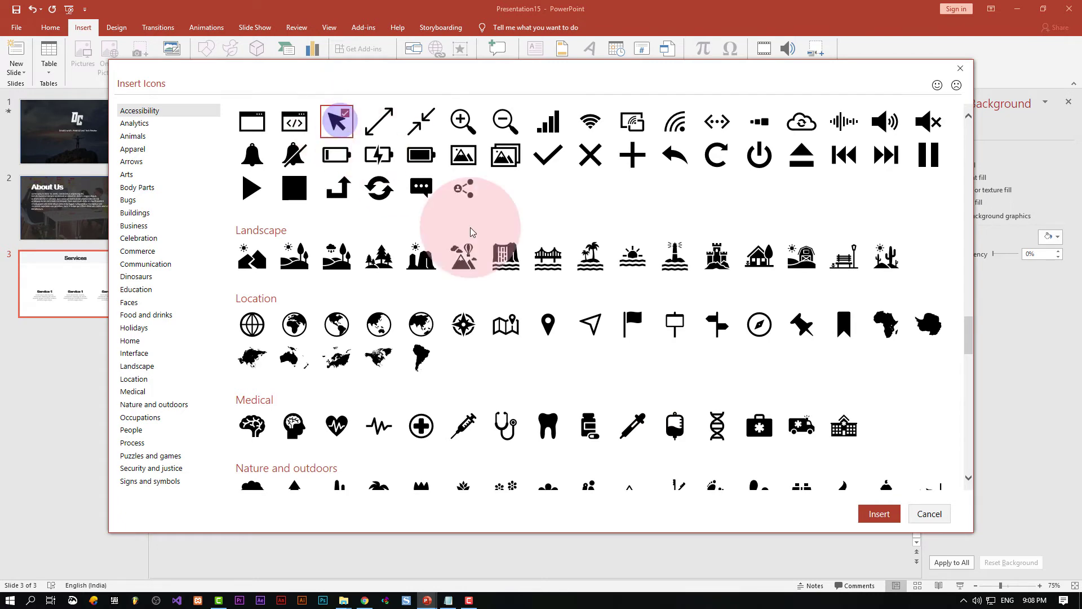
pyautogui.click(880, 513)
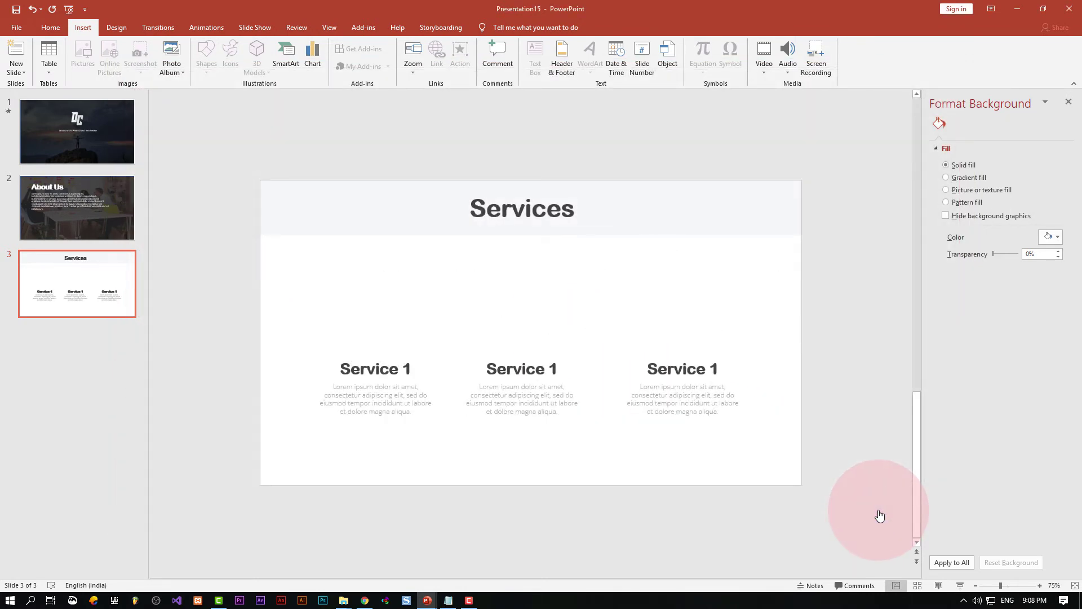
# Reposition the inserted icons and retitle the first Service 1 heading 'Affiliate'
pyautogui.moveTo(530, 333)
pyautogui.mouseDown()
pyautogui.moveTo(566, 354)
pyautogui.moveTo(618, 304)
pyautogui.moveTo(371, 330)
pyautogui.mouseUp()
pyautogui.click(669, 307)
pyautogui.tripleClick(376, 369)
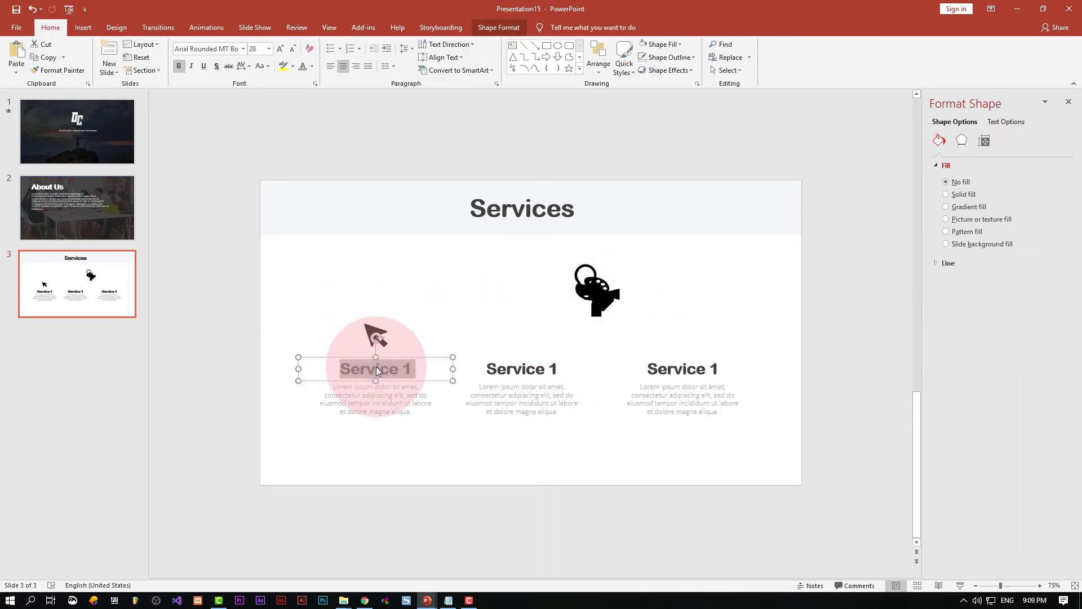
pyautogui.write('Affiliate')
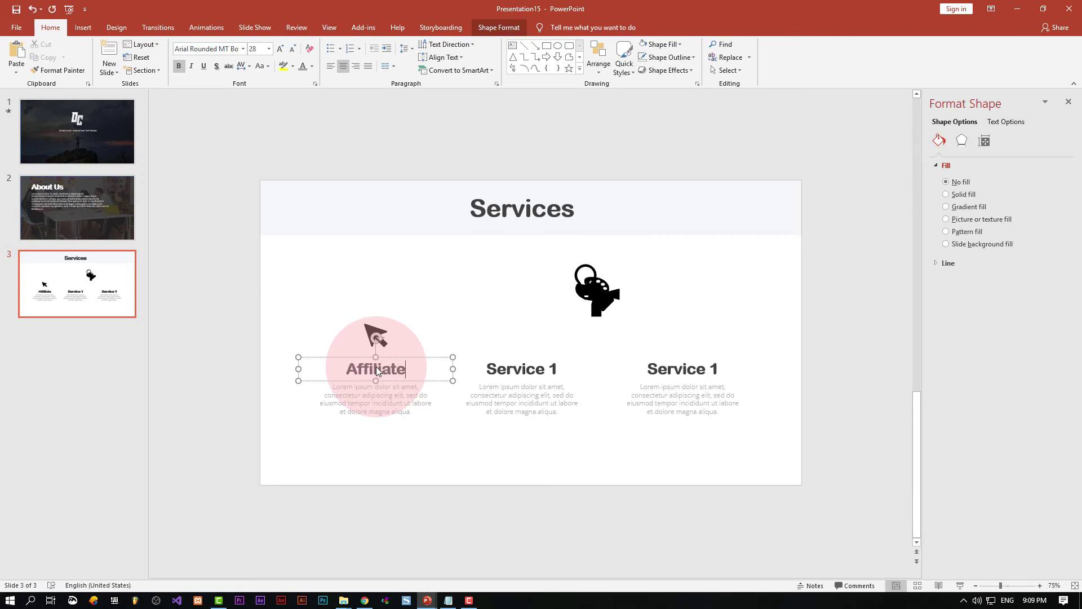
pyautogui.press('Return')
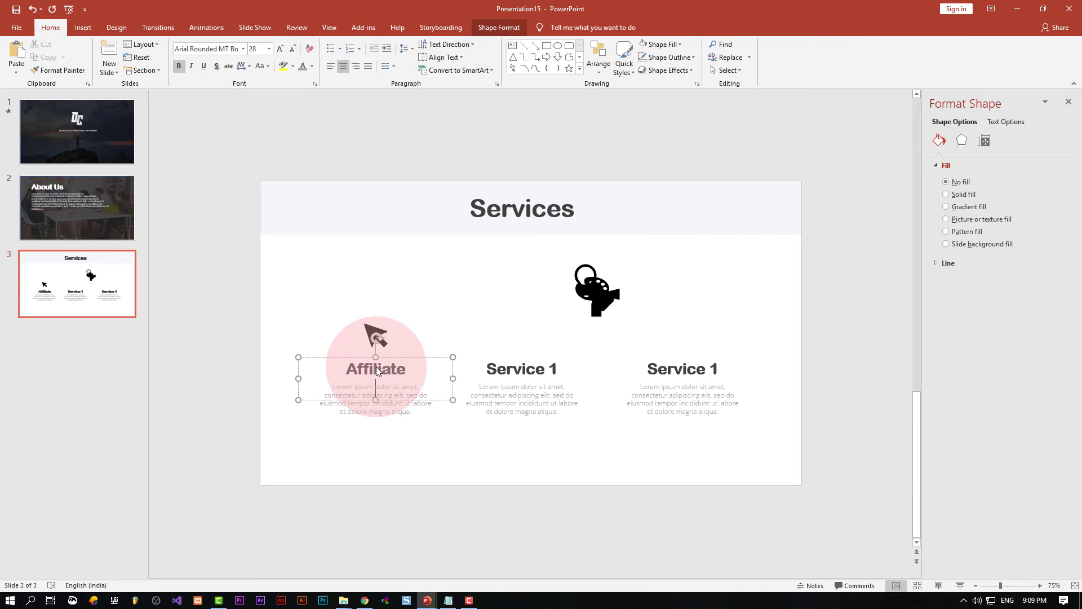
pyautogui.press('BackSpace')
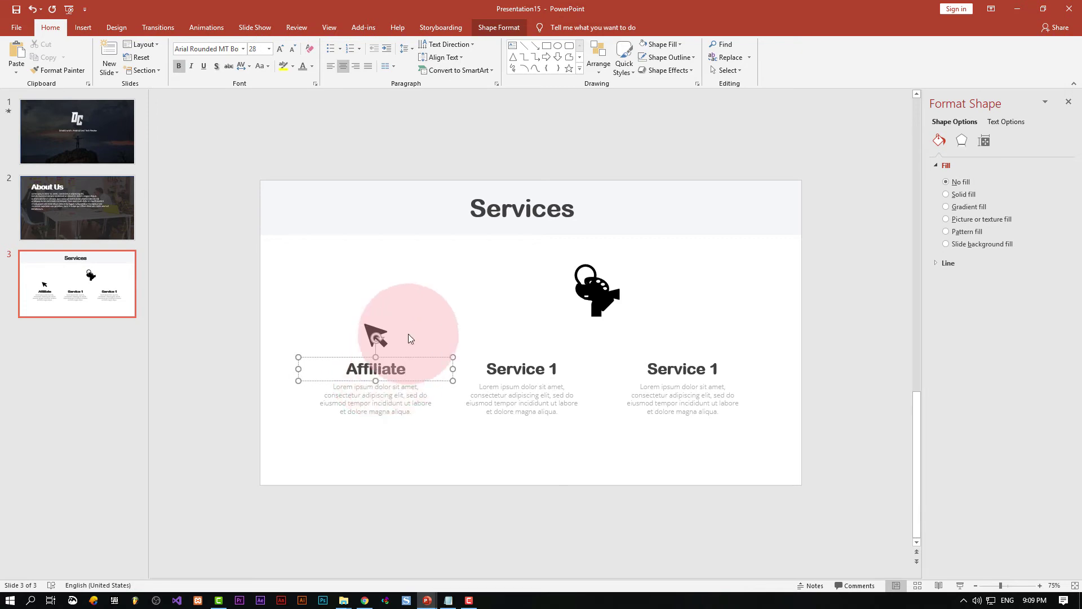
pyautogui.click(575, 298)
# Put the megaphone above the middle heading, rename it 'Advertising', and move the tag icon to the third card
pyautogui.moveTo(575, 301)
pyautogui.mouseDown()
pyautogui.moveTo(527, 331)
pyautogui.moveTo(528, 364)
pyautogui.mouseUp()
pyautogui.click(528, 365)
pyautogui.tripleClick(528, 366)
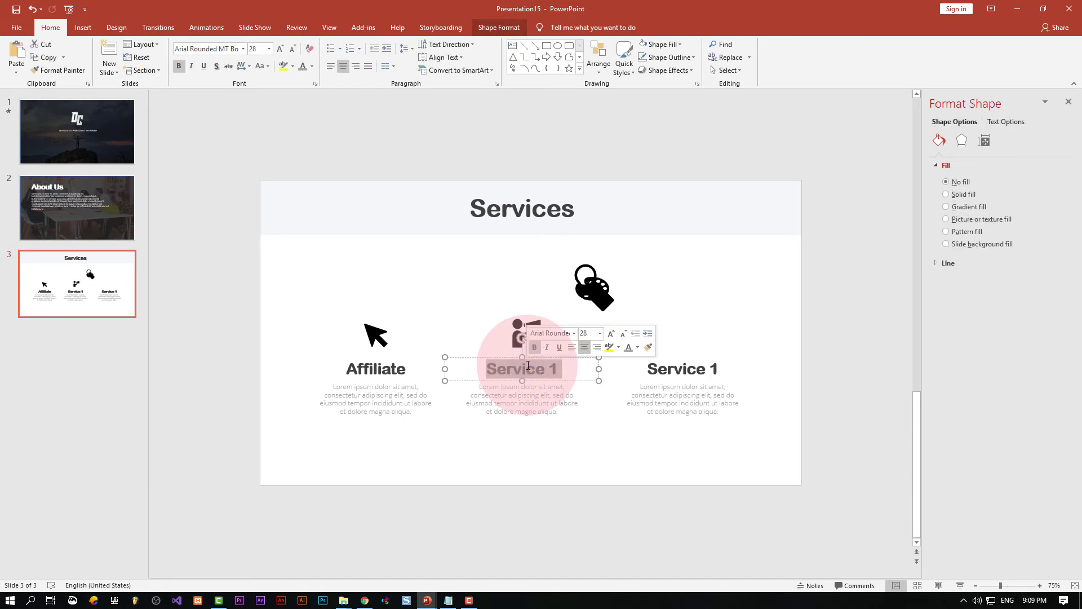
pyautogui.write('Advertising')
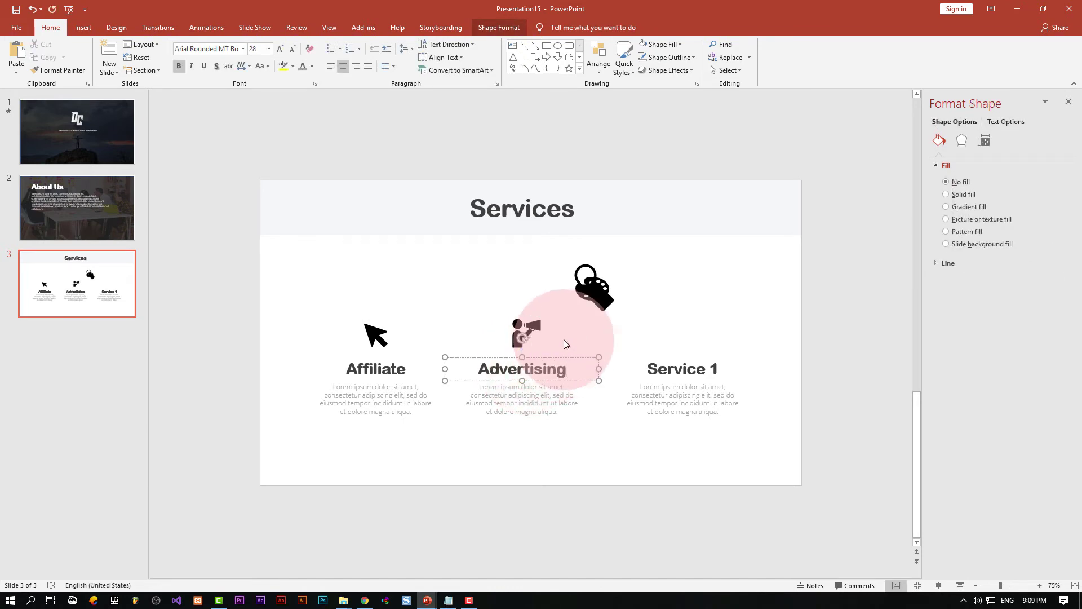
pyautogui.click(539, 271)
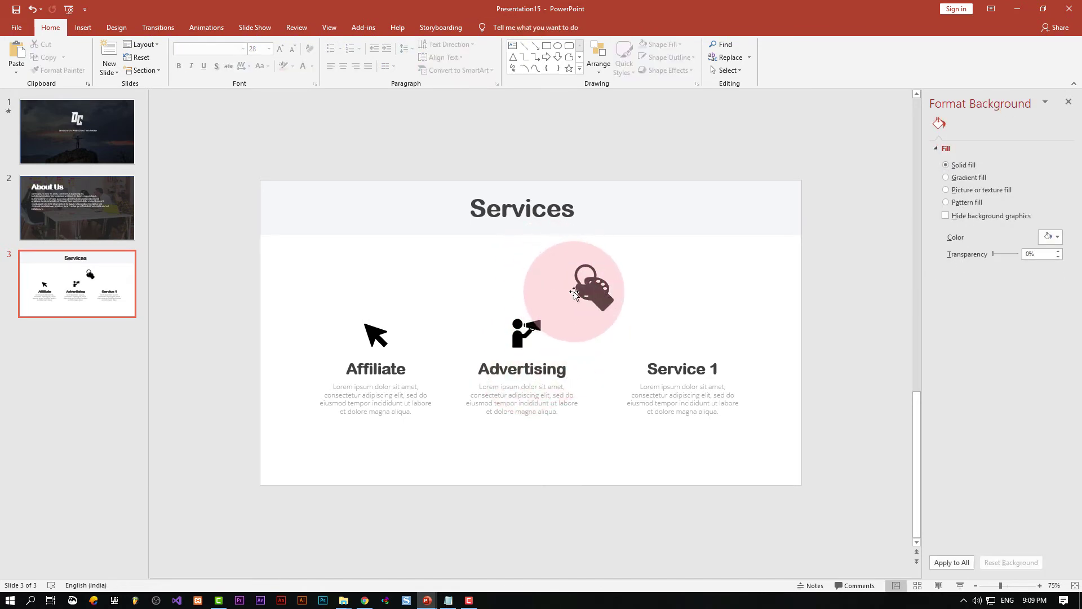
pyautogui.click(593, 295)
pyautogui.moveTo(593, 295); pyautogui.dragTo(677, 334)
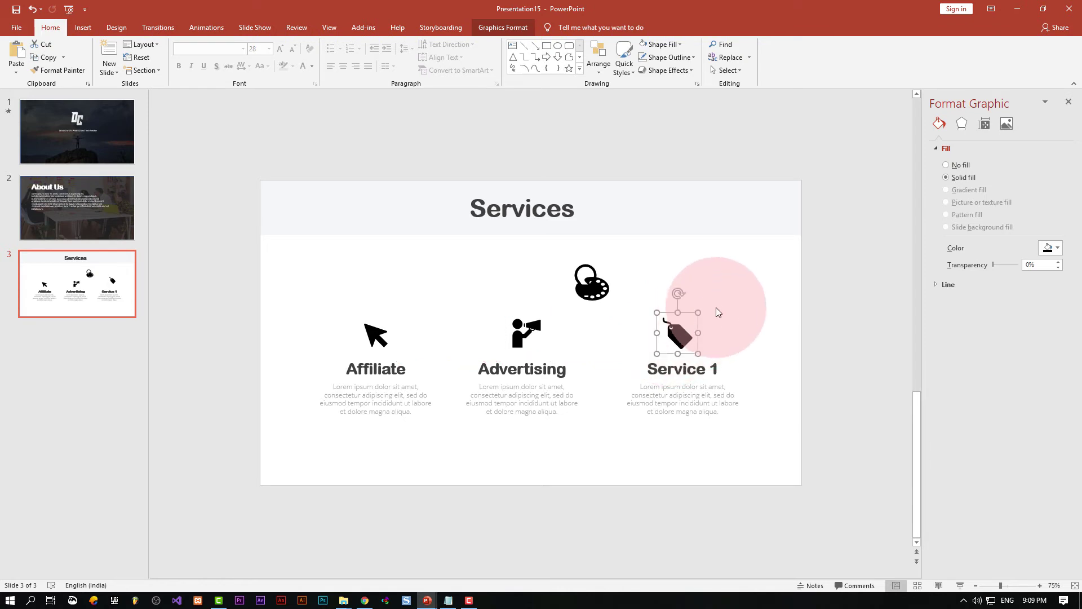
# Move the palette icon above the third heading and change its stacking order so it overlays the tag icon
pyautogui.moveTo(595, 281); pyautogui.dragTo(676, 341)
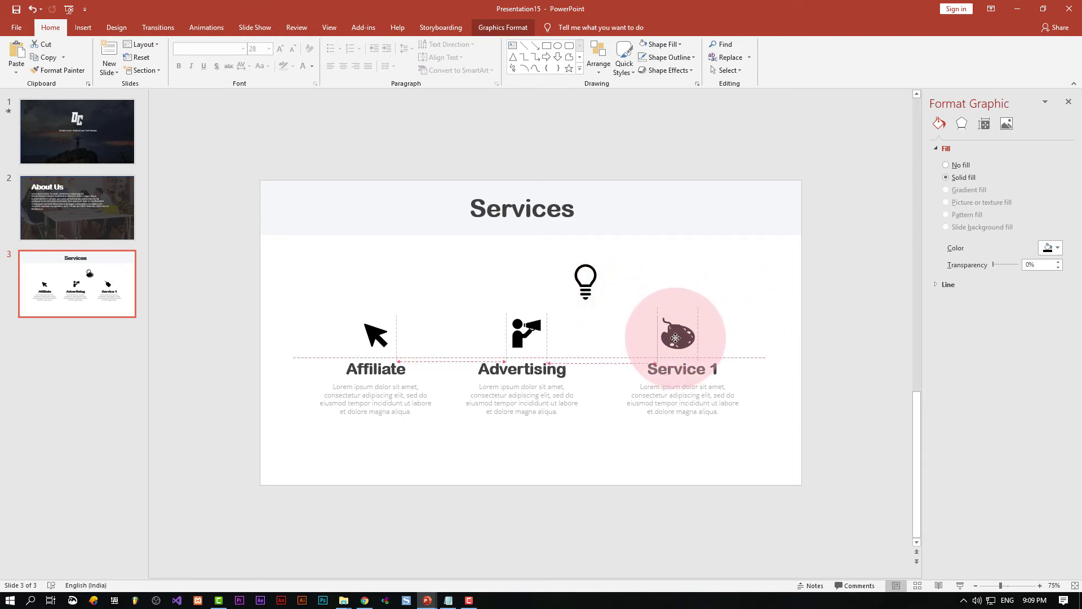
pyautogui.rightClick(675, 338)
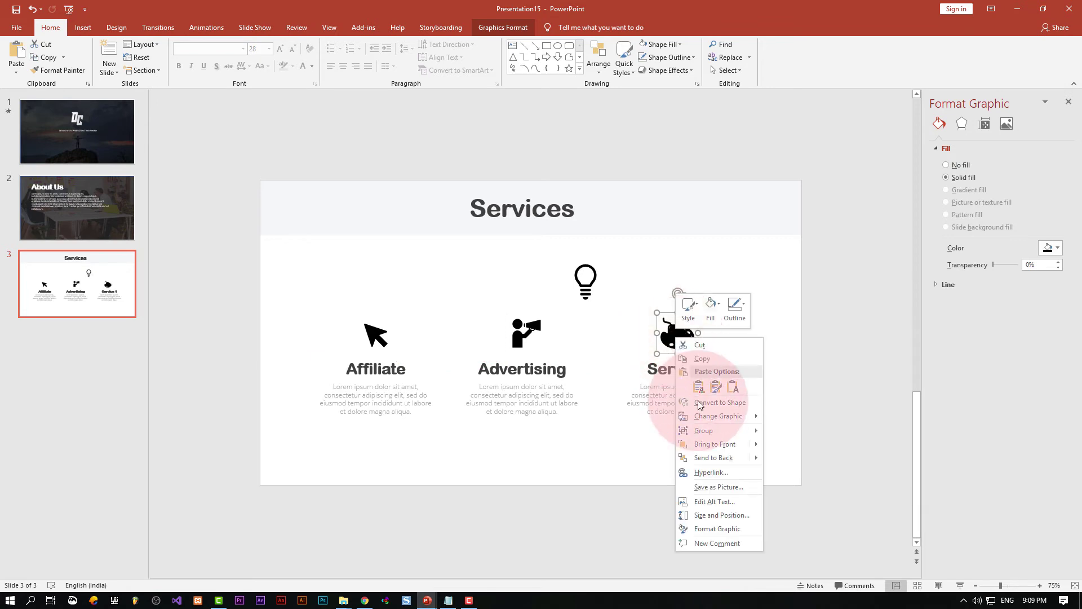
pyautogui.click(723, 457)
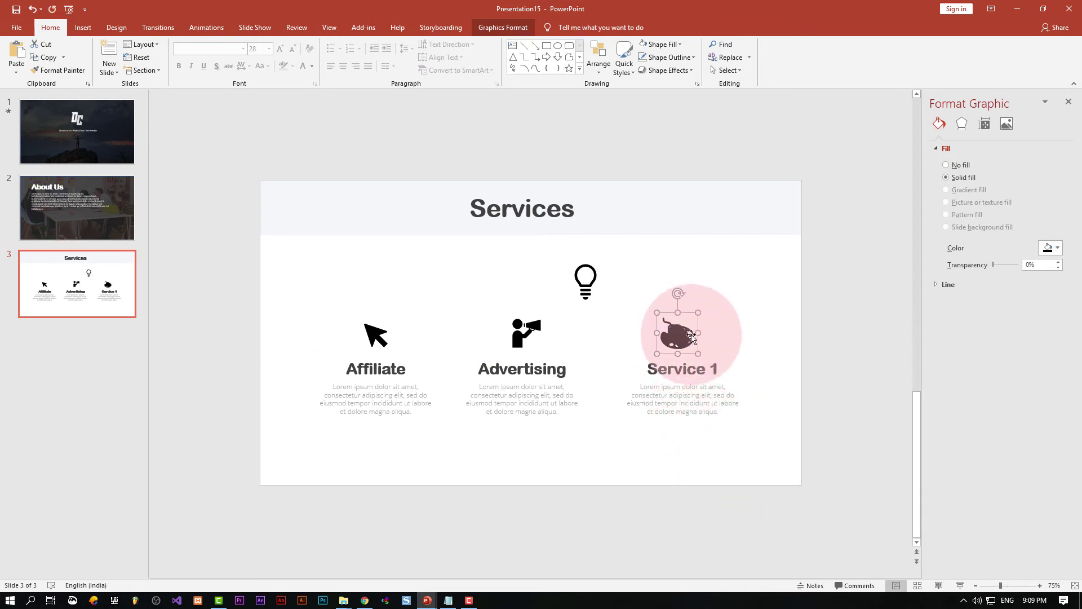
pyautogui.press('Delete')
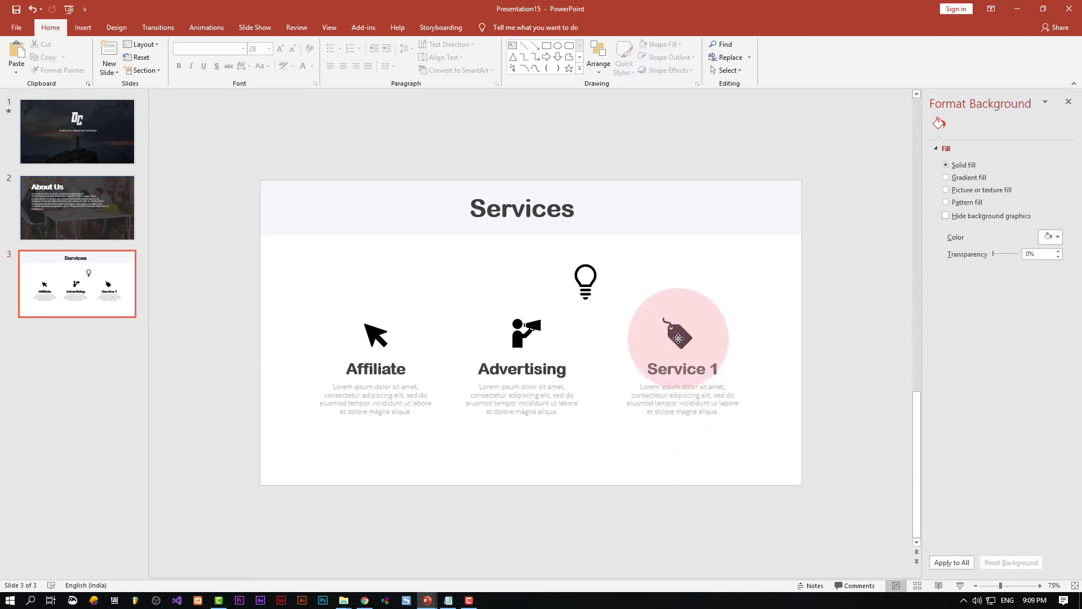
pyautogui.hotkey('ctrl', 'z')
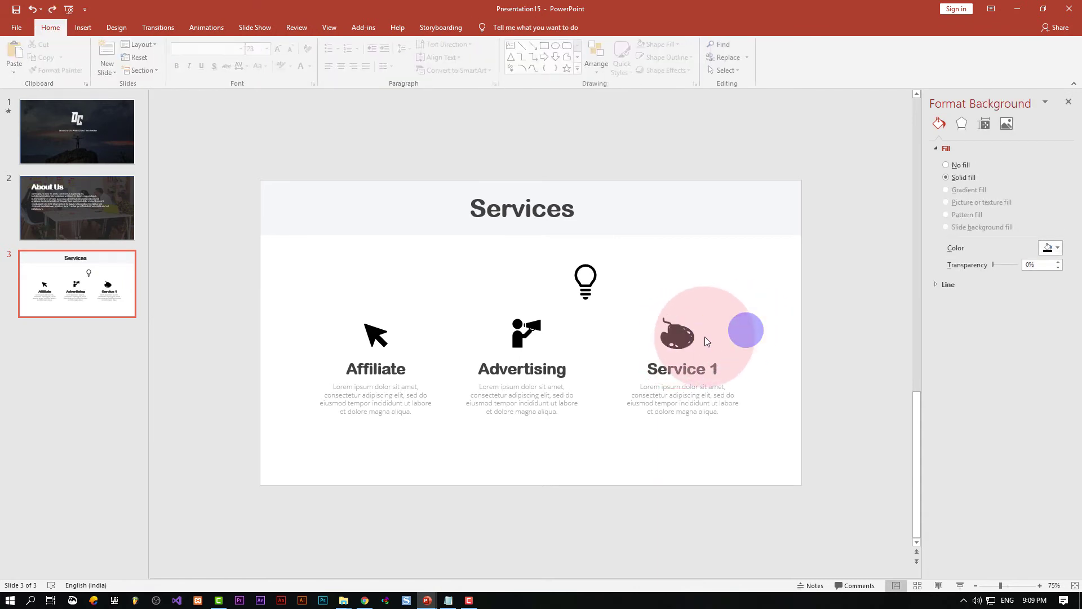
pyautogui.press('Delete')
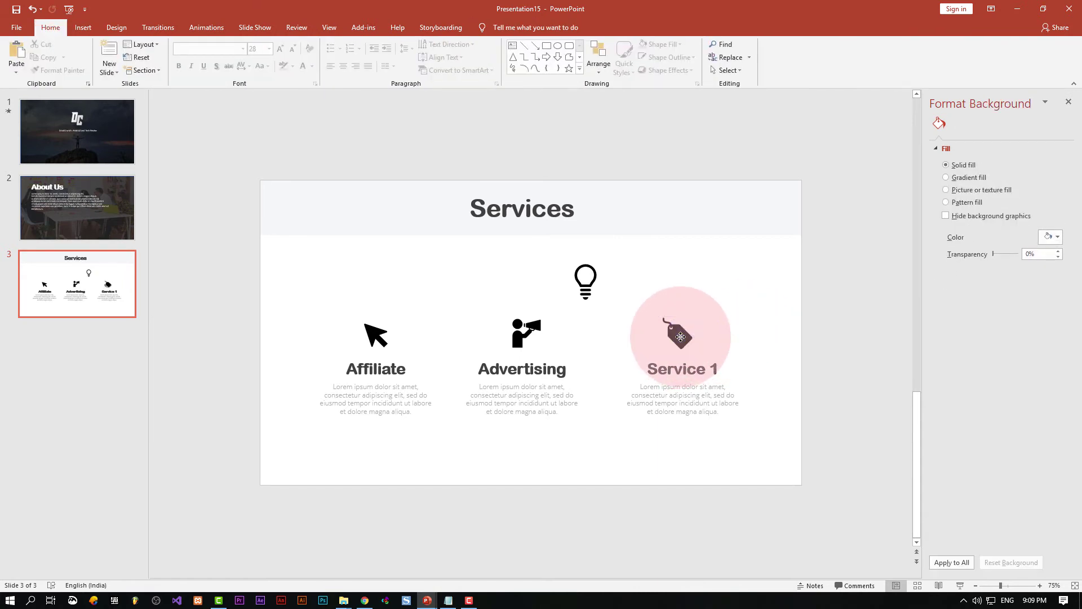
pyautogui.hotkey('ctrl', 'z')
pyautogui.rightClick(680, 336)
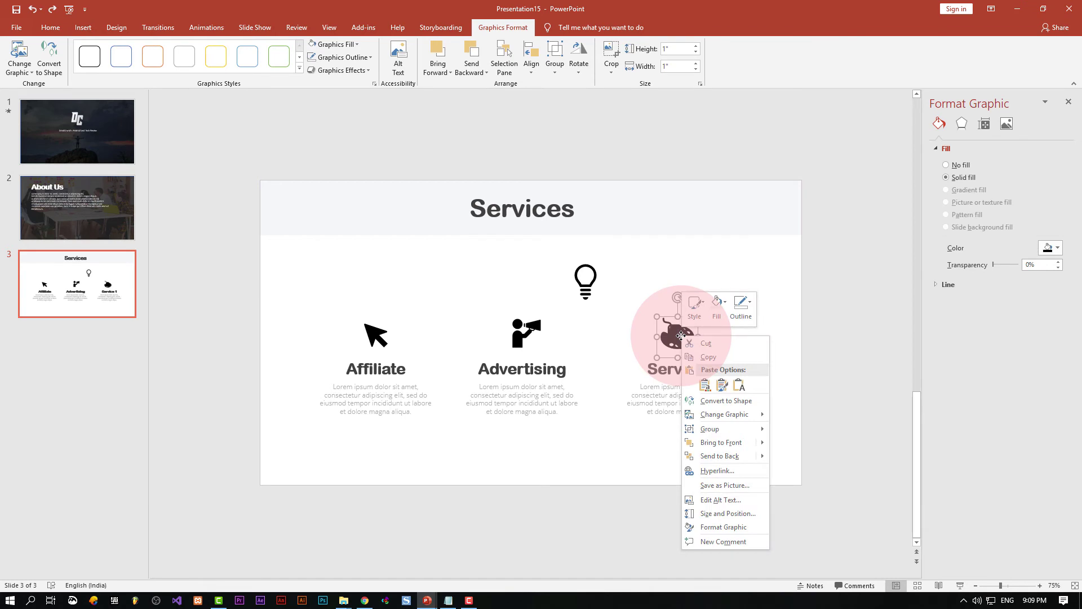
pyautogui.click(724, 454)
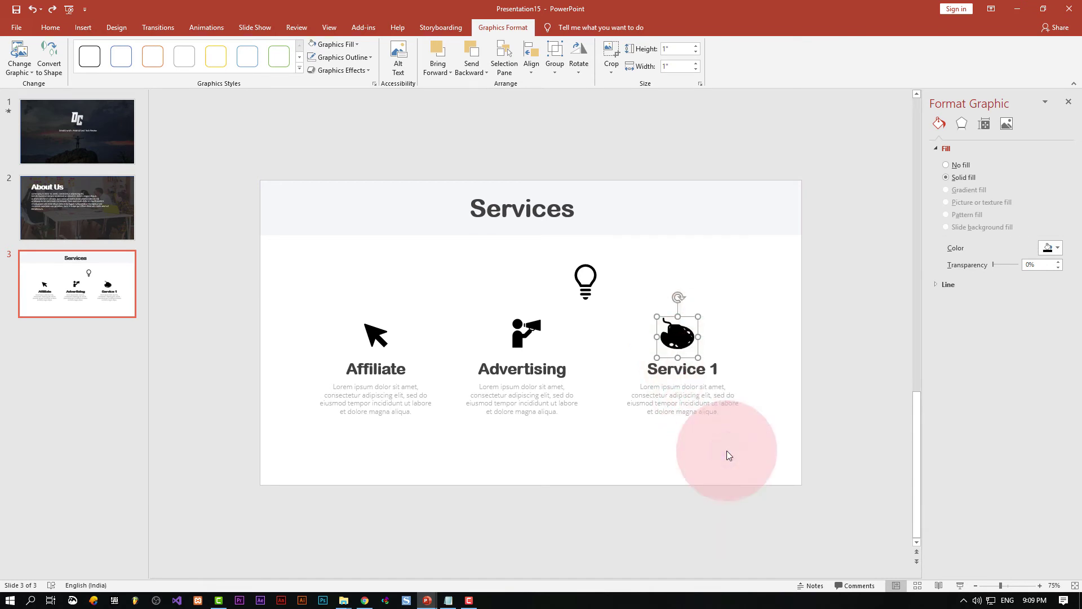
pyautogui.moveTo(681, 345); pyautogui.dragTo(711, 342)
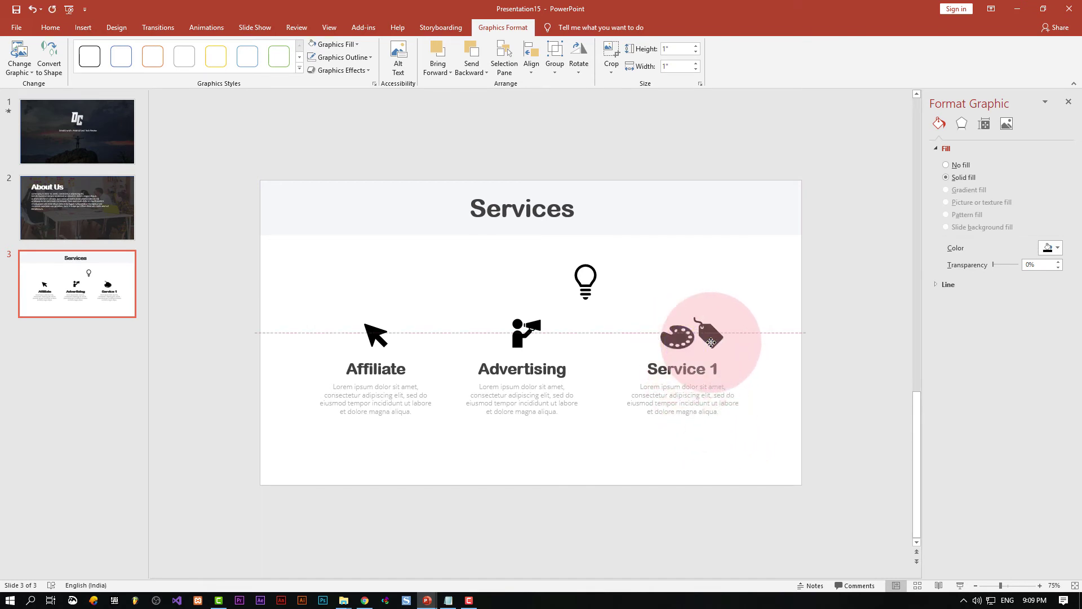
pyautogui.hotkey('ctrl', 'z')
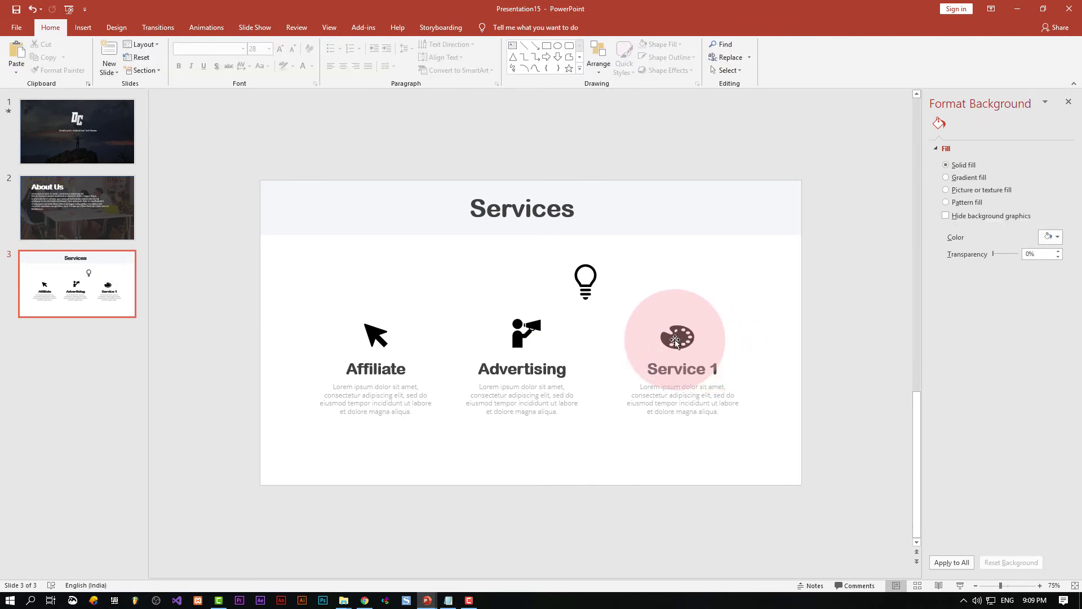
pyautogui.click(678, 347)
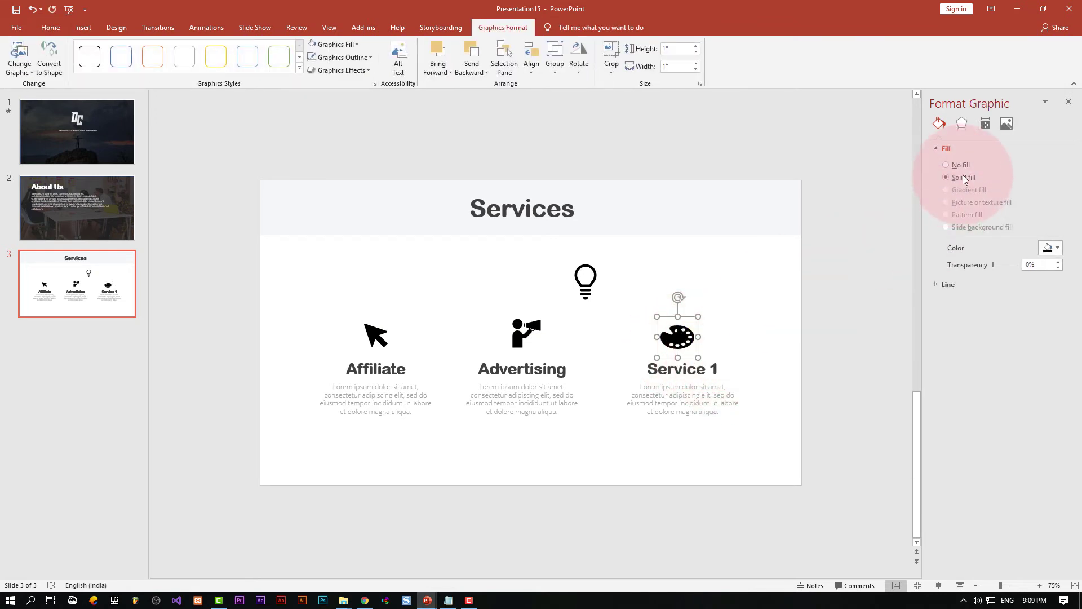
# Try light blue and grey fills on the palette icon, then set it back to black
pyautogui.click(1047, 247)
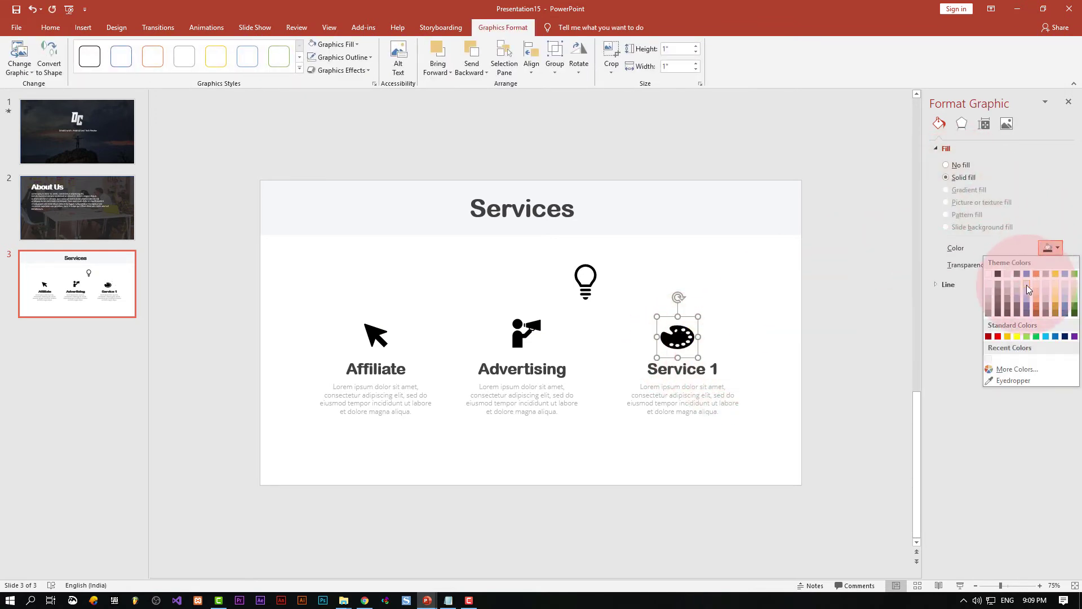
pyautogui.click(1027, 285)
pyautogui.click(1049, 247)
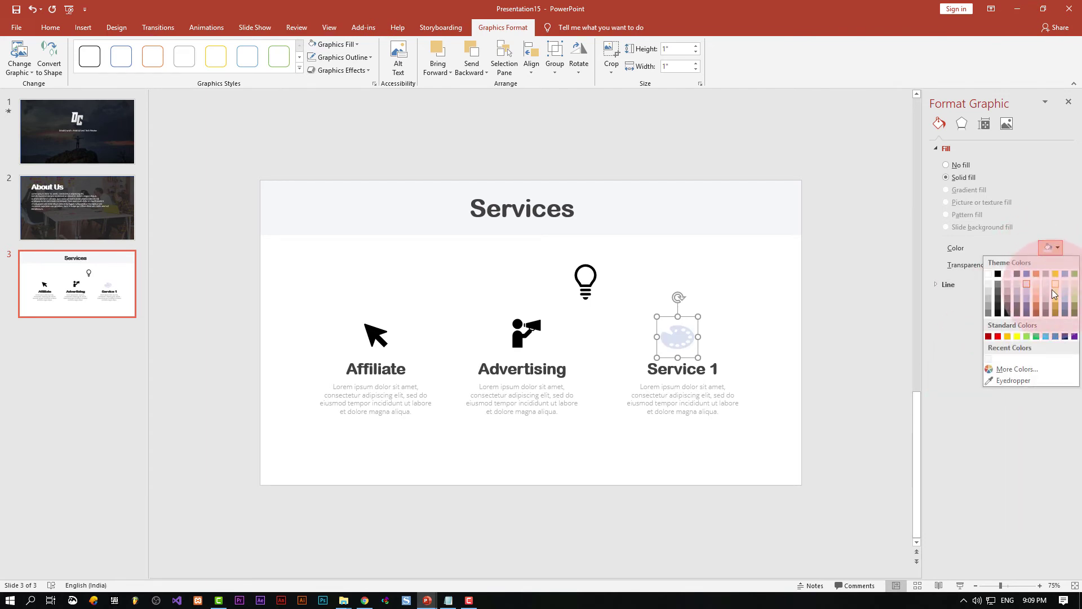
pyautogui.click(1047, 289)
pyautogui.click(1051, 248)
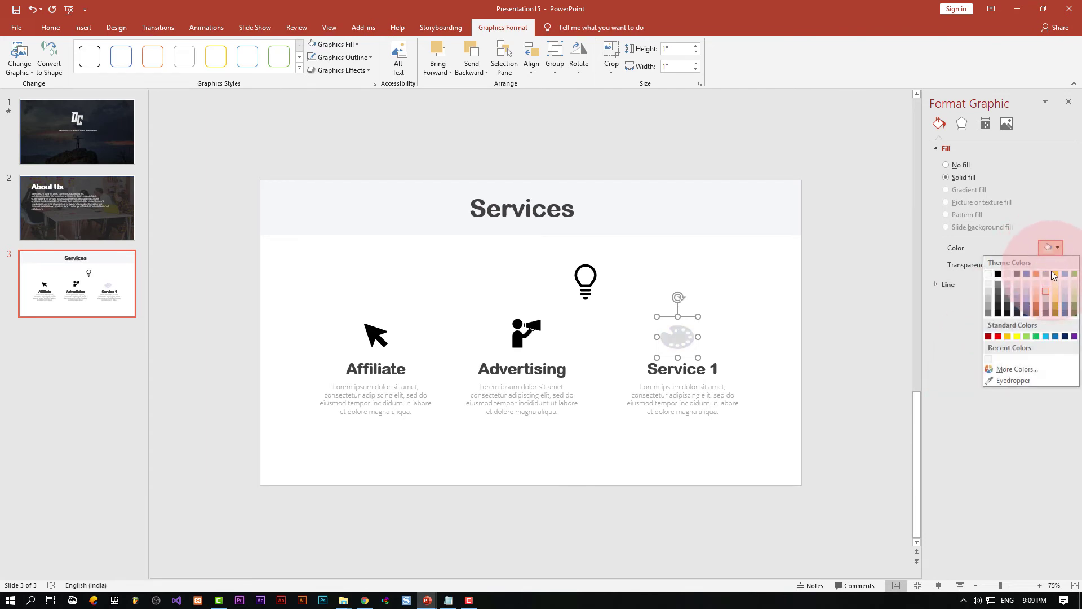
pyautogui.click(988, 307)
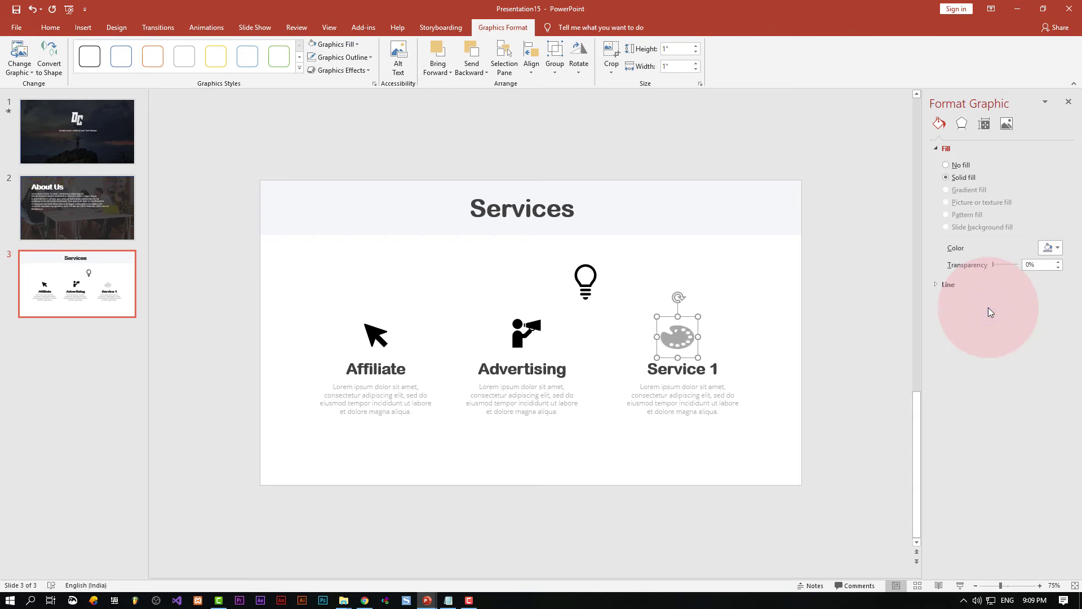
pyautogui.click(1049, 247)
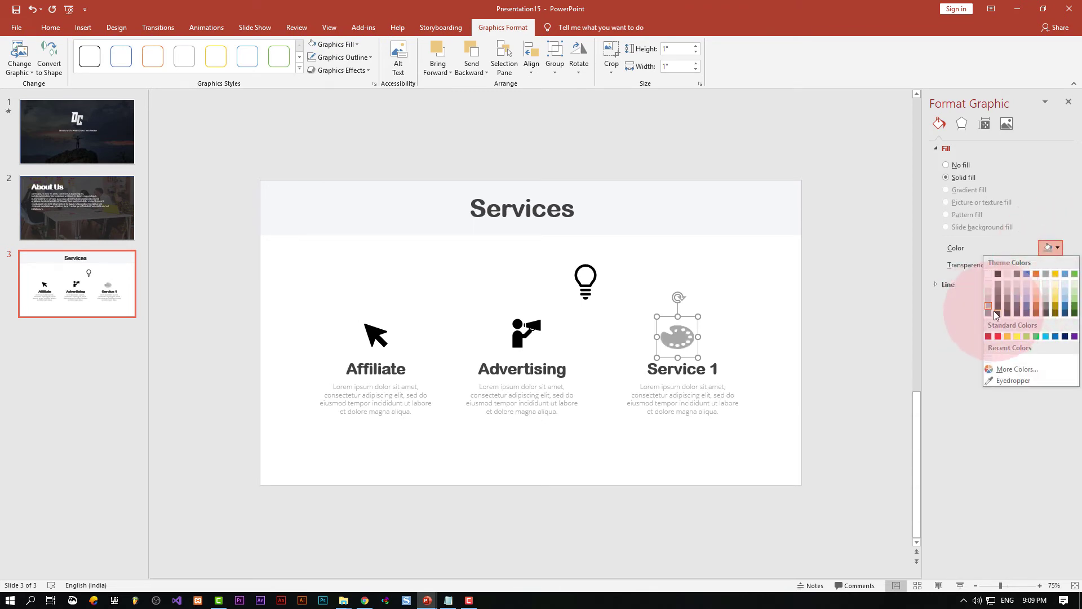
pyautogui.click(999, 307)
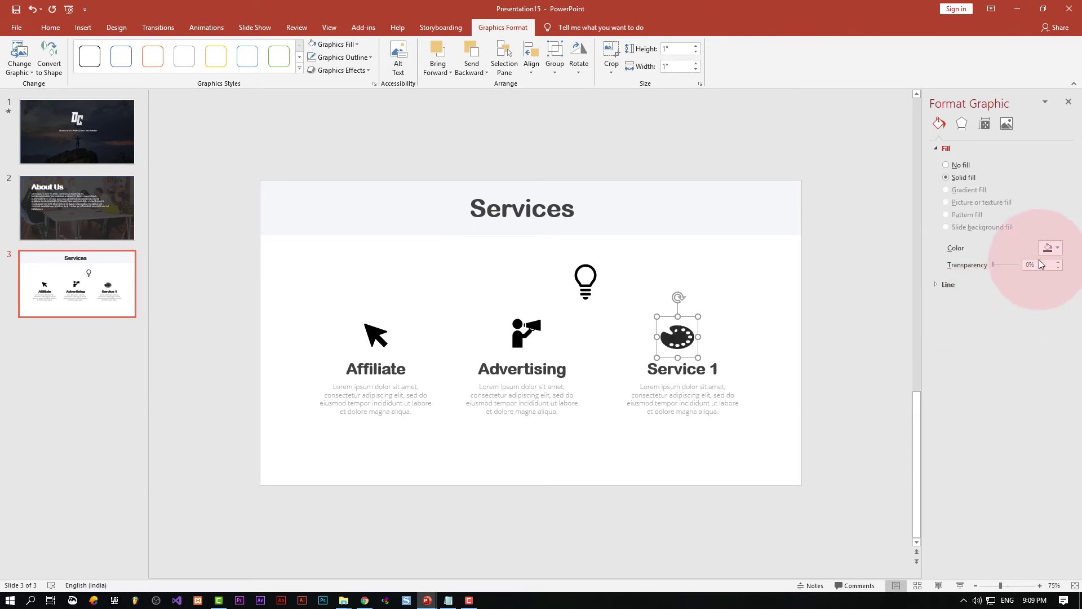
# Delete the stray tag and lightbulb icons from the slide
pyautogui.hotkey('ctrl', 'v')
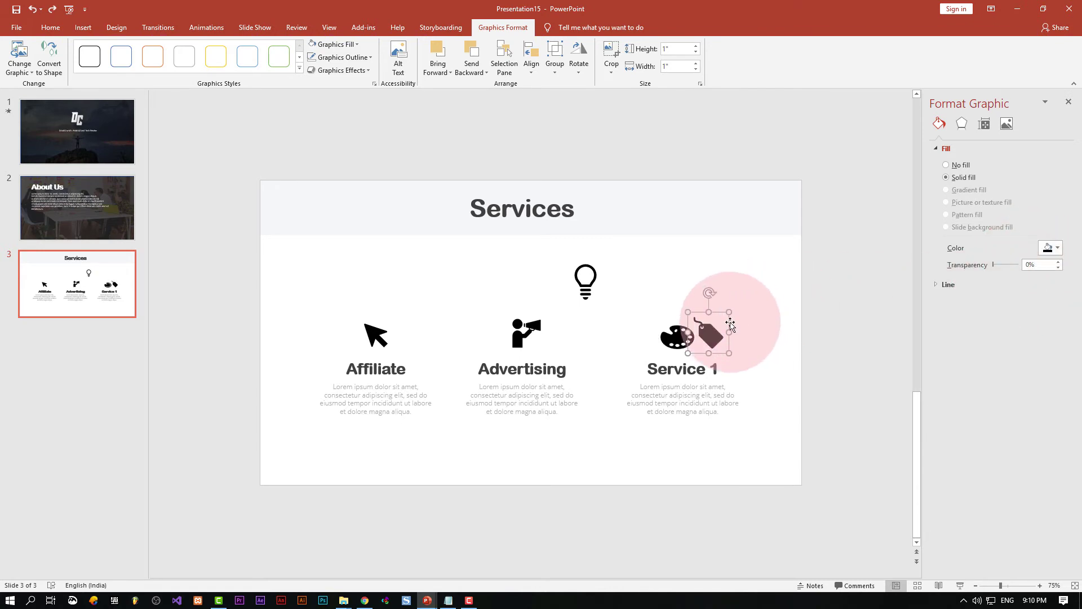
pyautogui.press('Delete')
pyautogui.click(584, 276)
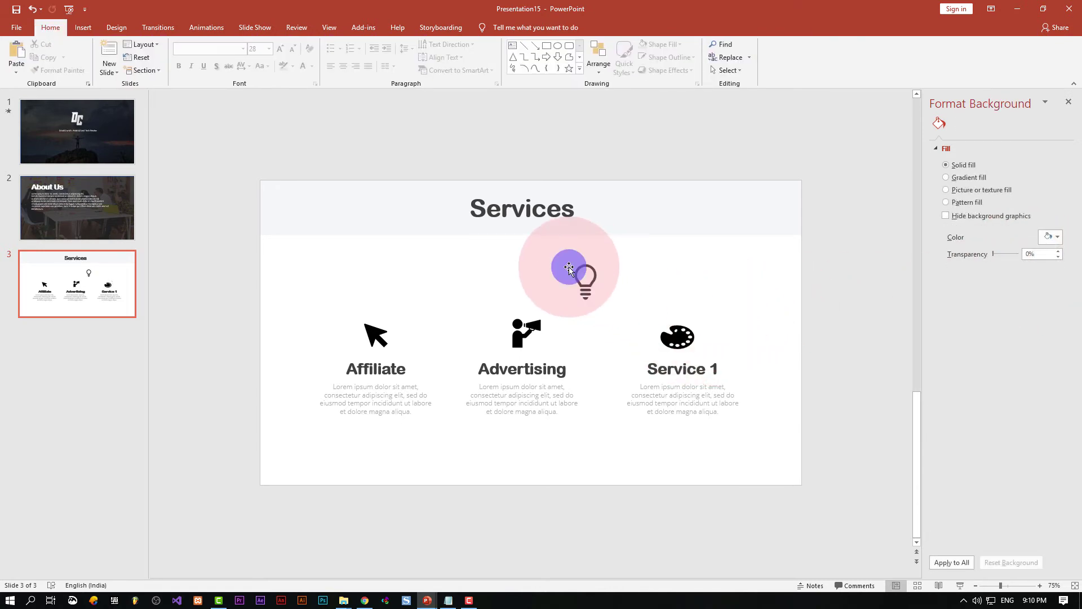
pyautogui.press('Delete')
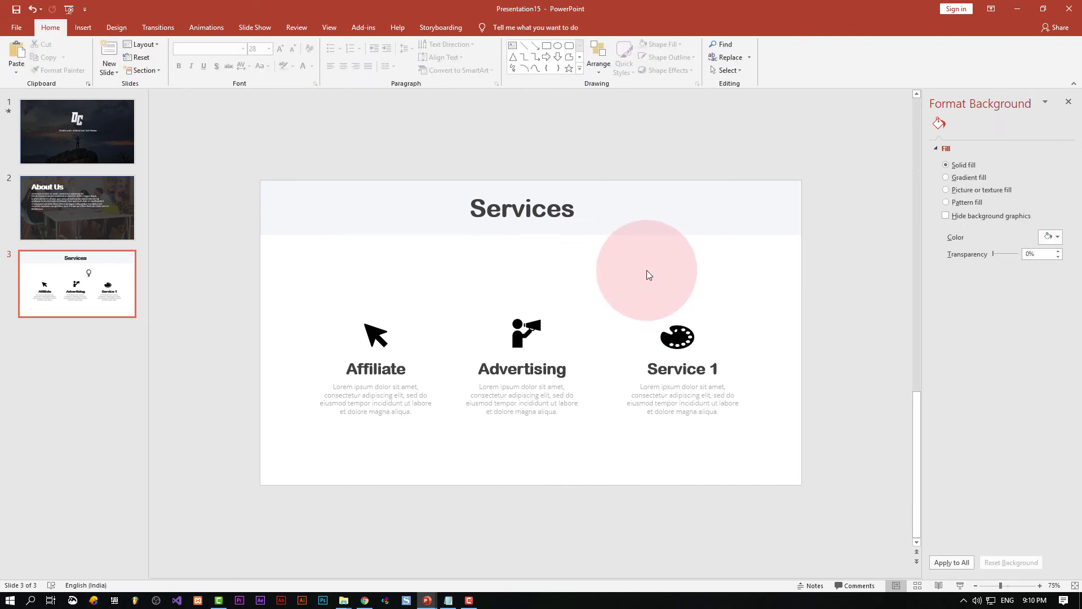
# Draw a tall rectangle over the left card area
pyautogui.click(82, 27)
pyautogui.click(205, 60)
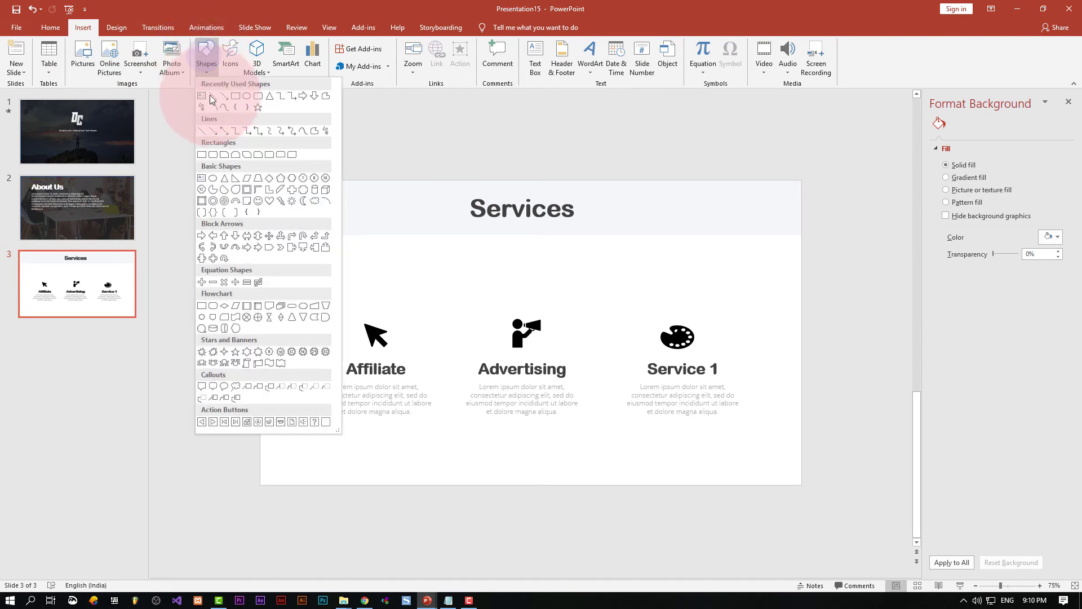
pyautogui.click(233, 95)
pyautogui.moveTo(306, 285); pyautogui.dragTo(442, 449)
# Fill the rectangle with a custom pale blue colour
pyautogui.click(412, 45)
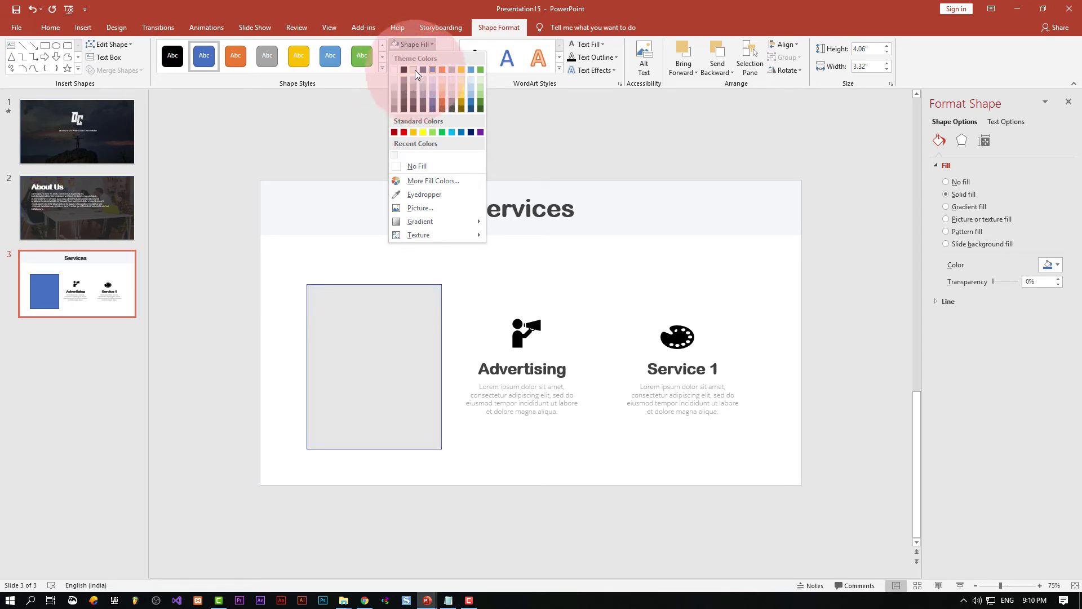
pyautogui.click(415, 70)
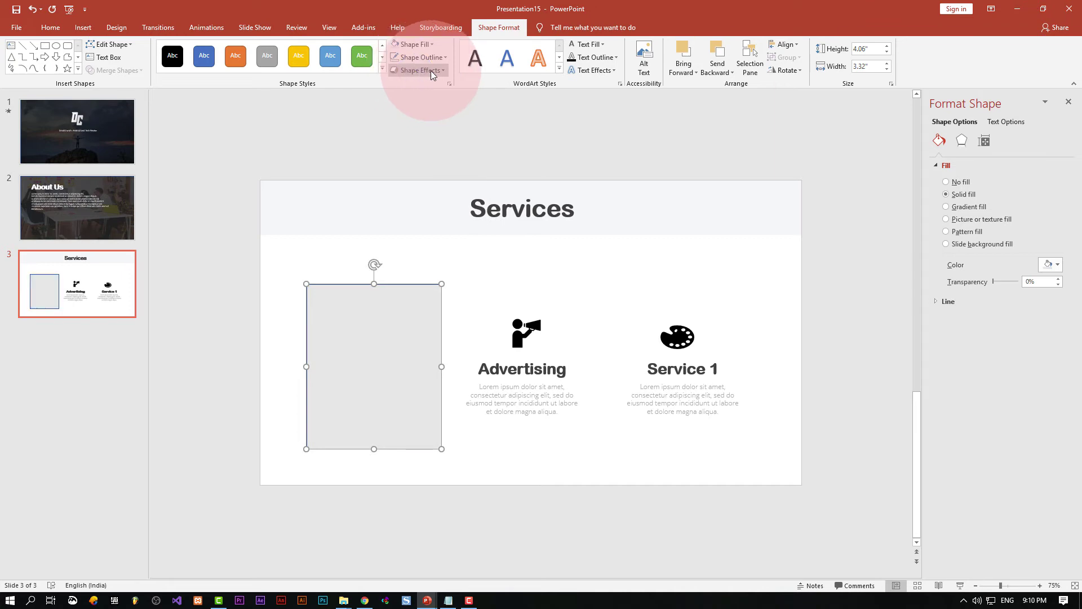
pyautogui.click(433, 44)
pyautogui.click(429, 181)
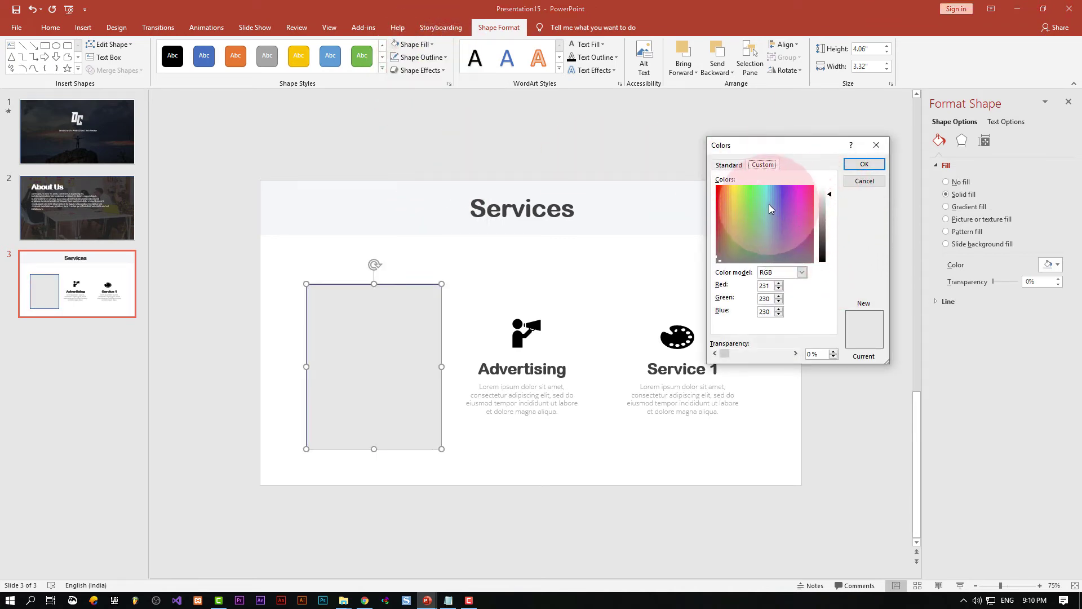
pyautogui.moveTo(762, 187)
pyautogui.mouseDown()
pyautogui.moveTo(743, 192)
pyautogui.moveTo(771, 194)
pyautogui.mouseUp()
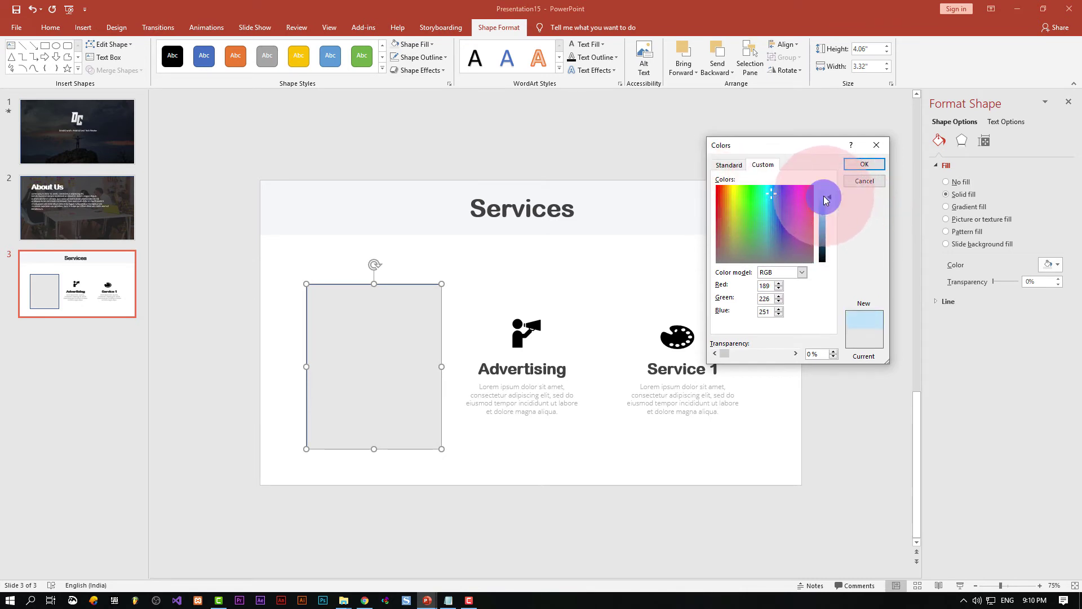
pyautogui.click(864, 164)
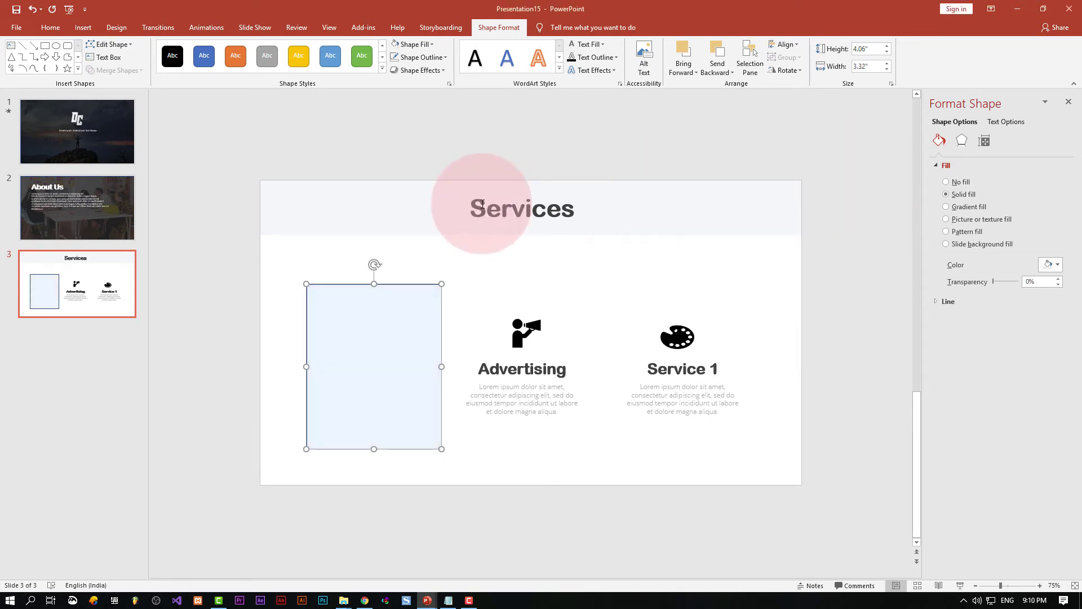
# Remove the card's outline, send it to the back, and align it under the Affiliate content
pyautogui.click(437, 57)
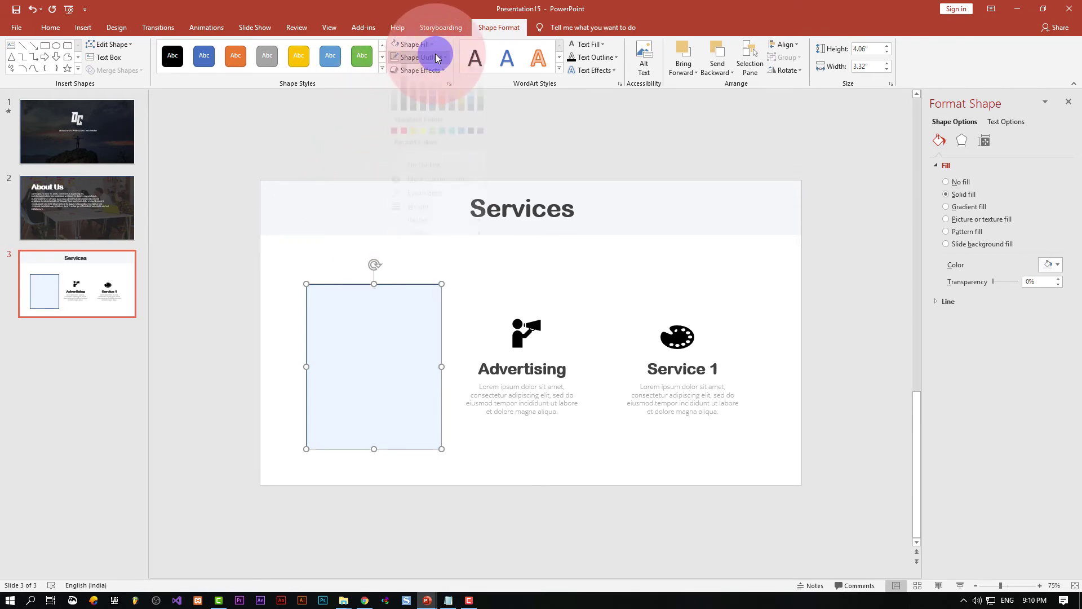
pyautogui.click(422, 179)
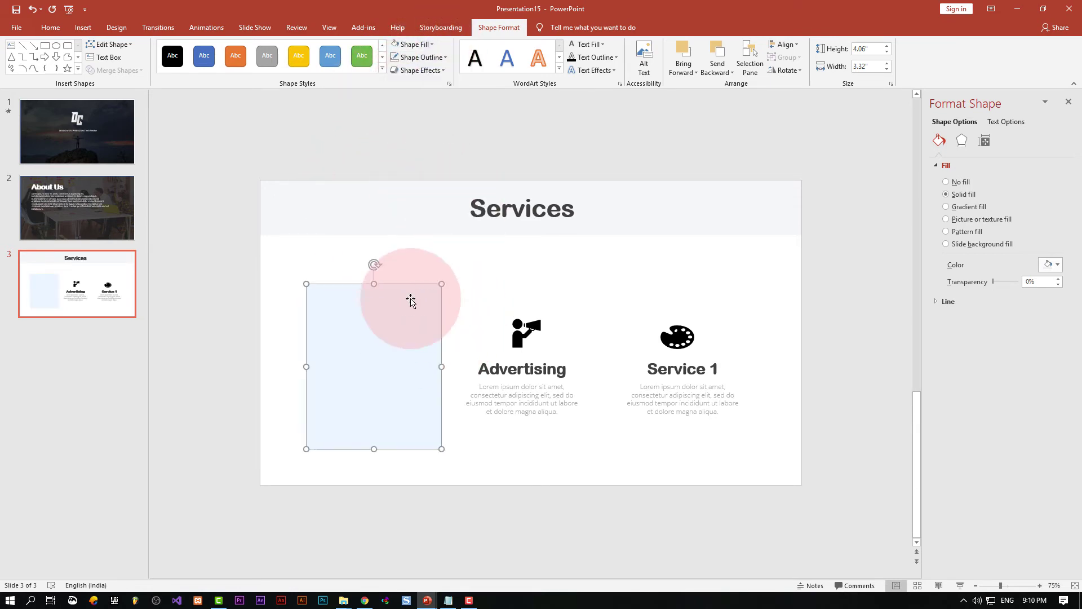
pyautogui.rightClick(395, 314)
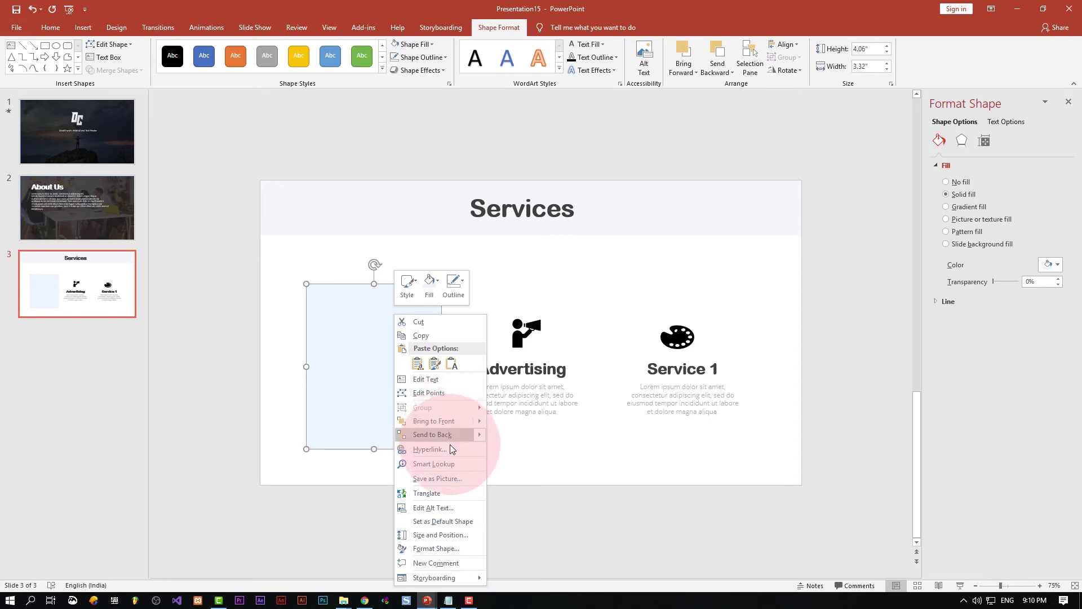
pyautogui.click(440, 434)
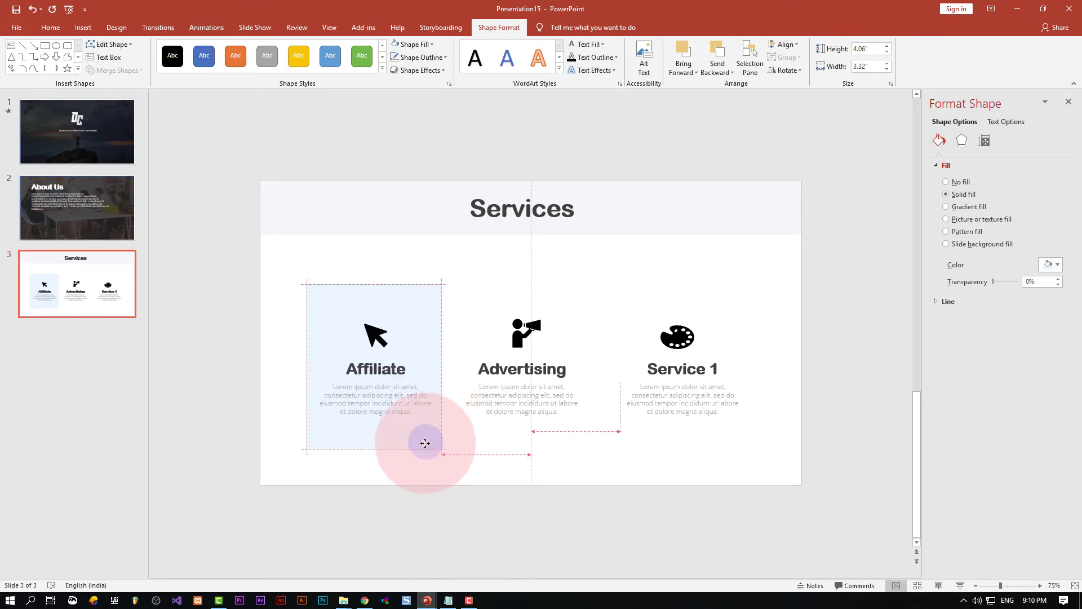
pyautogui.moveTo(425, 448); pyautogui.dragTo(435, 447)
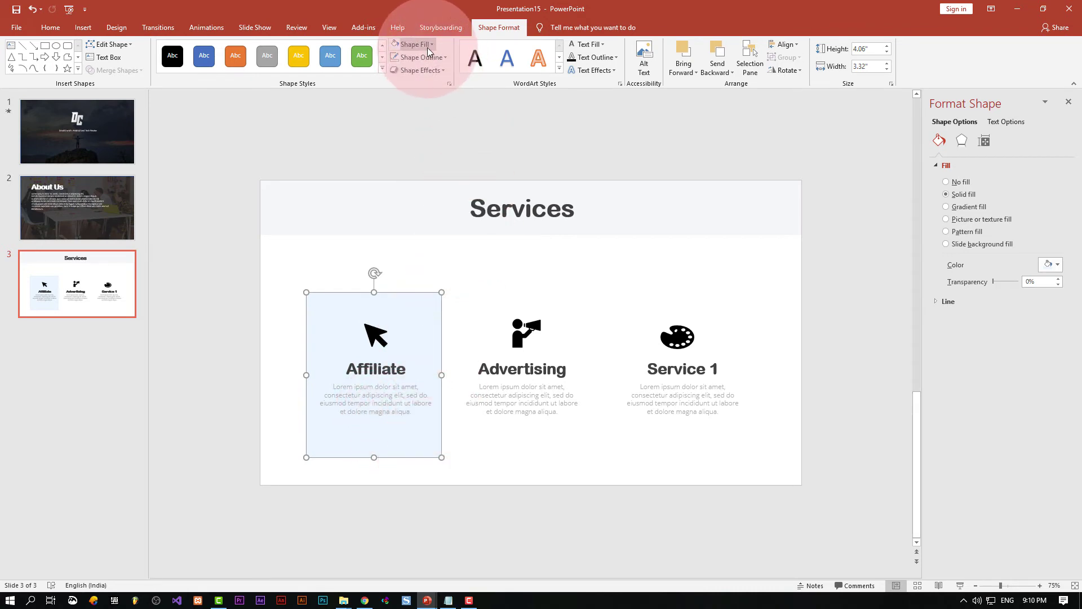
# Change the card's shape to a rounded rectangle
pyautogui.click(116, 50)
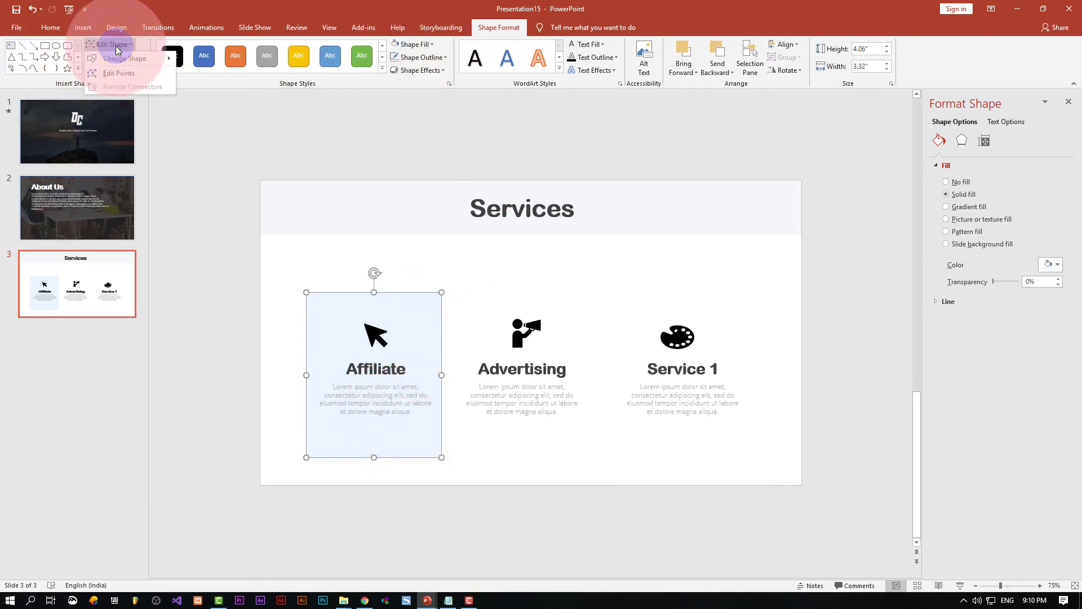
pyautogui.moveTo(124, 59)
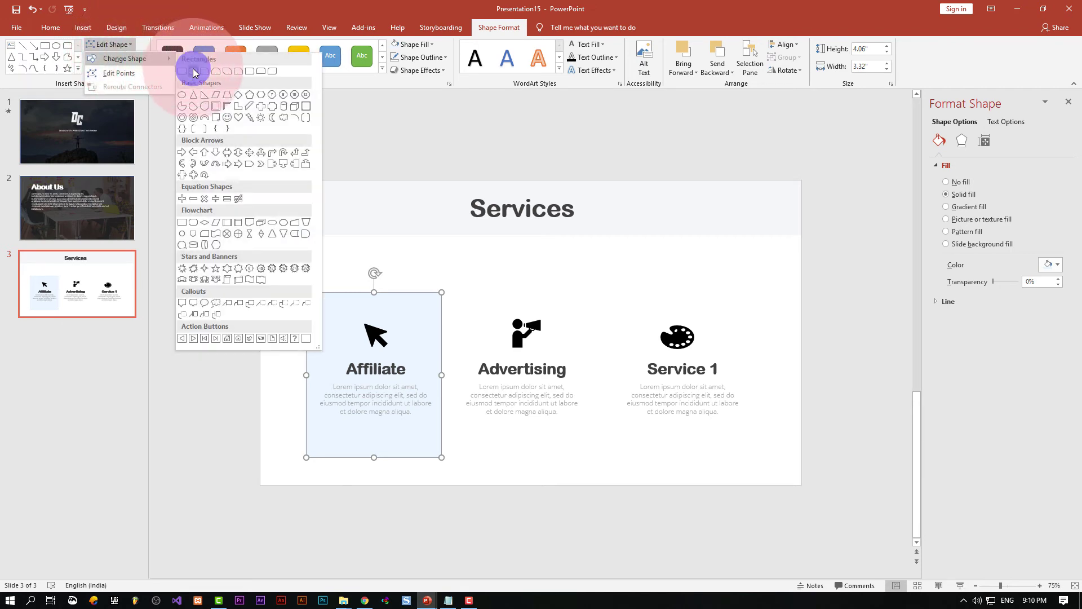
pyautogui.click(195, 72)
pyautogui.click(445, 142)
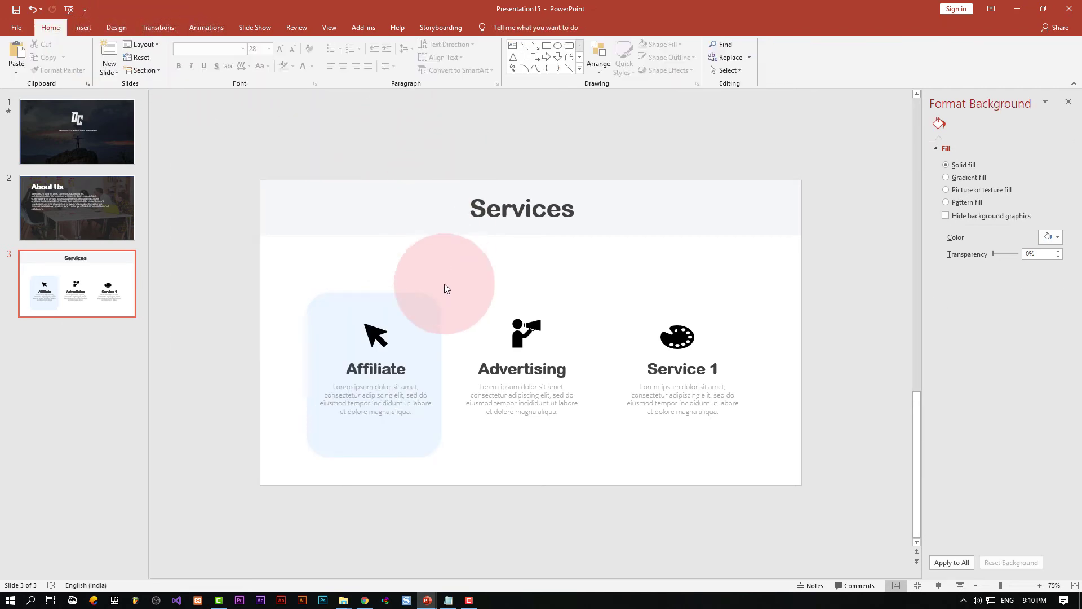
pyautogui.click(425, 309)
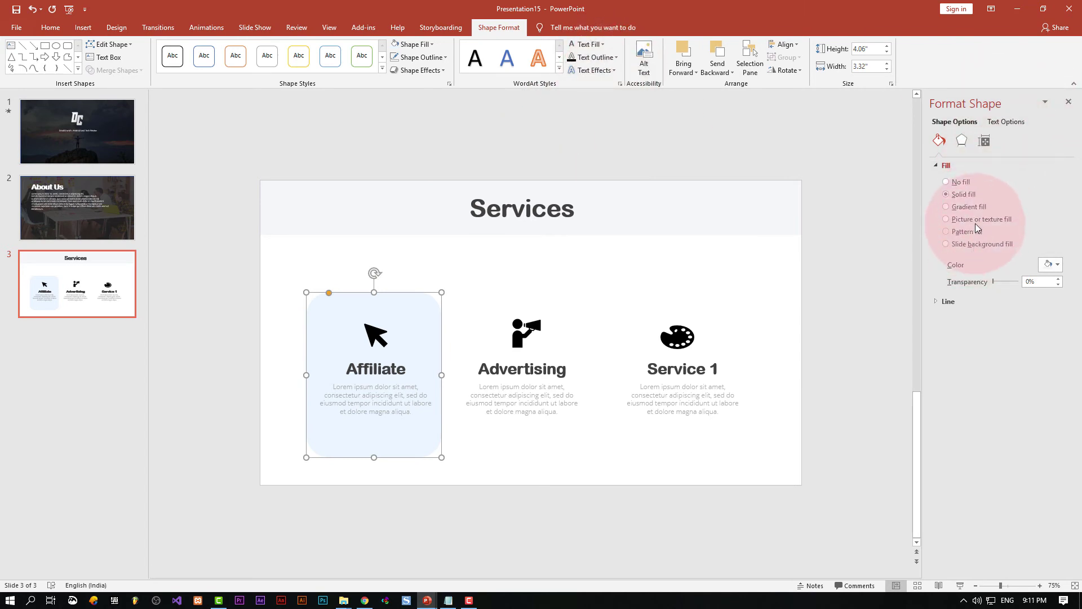
# Apply an outer drop shadow to the Affiliate card and soften its blur to about 64 pt
pyautogui.click(962, 139)
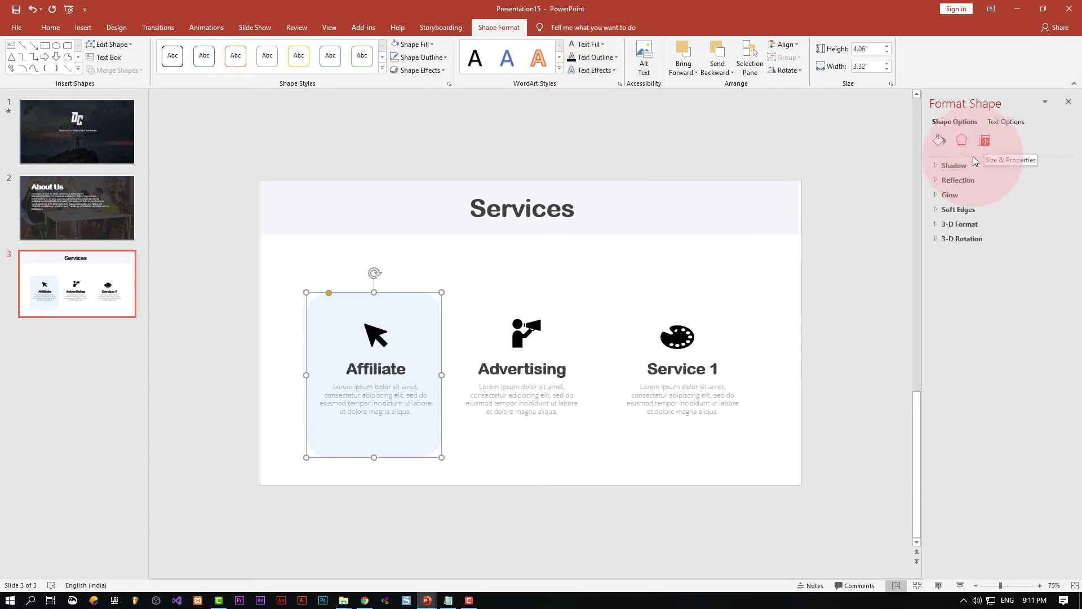
pyautogui.click(957, 165)
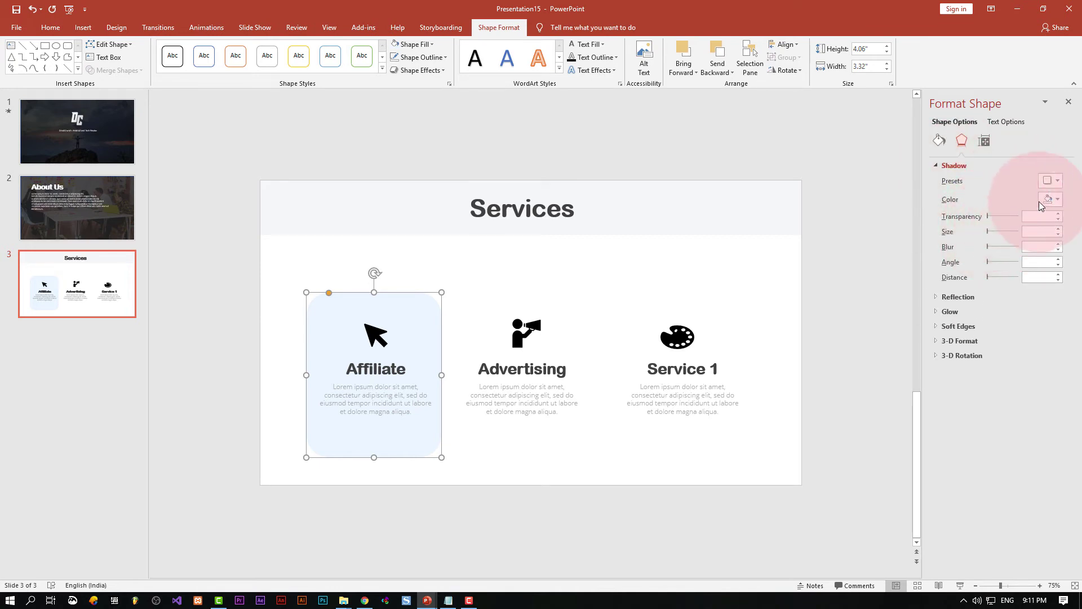
pyautogui.click(1050, 180)
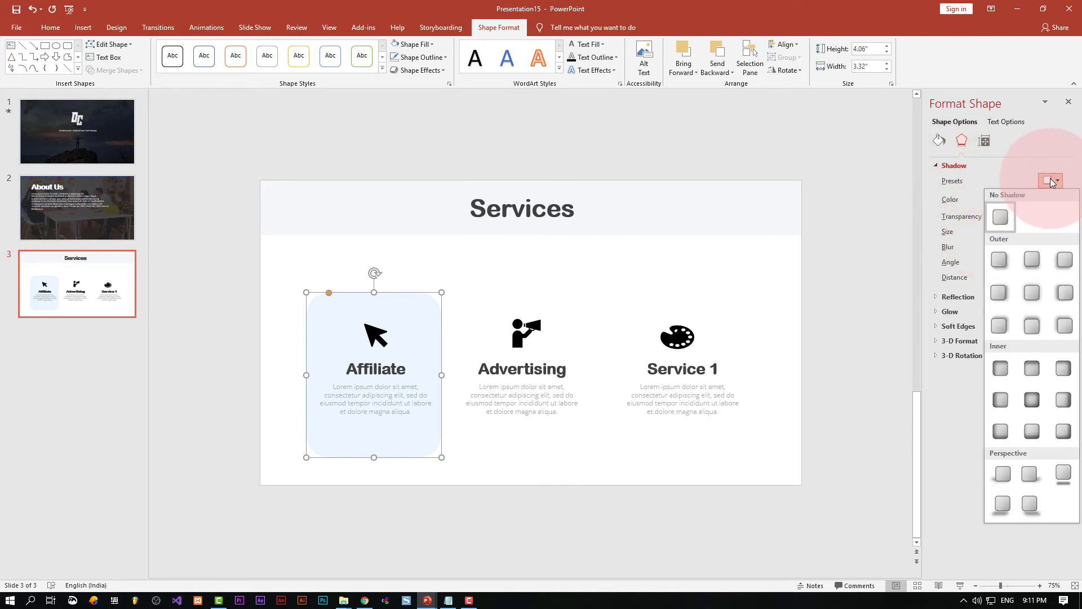
pyautogui.click(1037, 262)
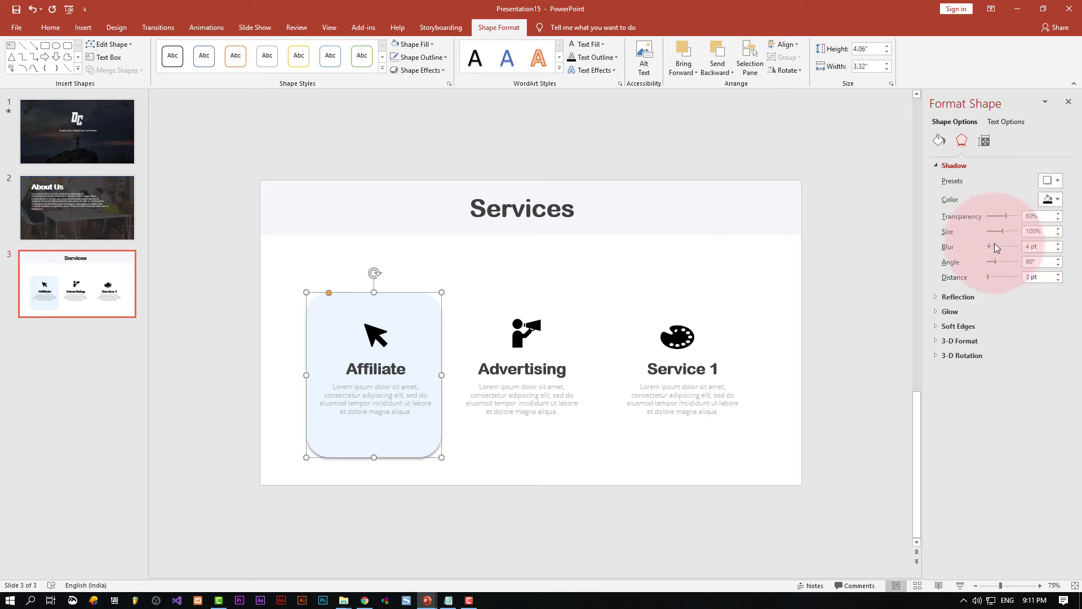
pyautogui.moveTo(989, 246)
pyautogui.mouseDown()
pyautogui.moveTo(1001, 246)
pyautogui.moveTo(1013, 218)
pyautogui.mouseUp()
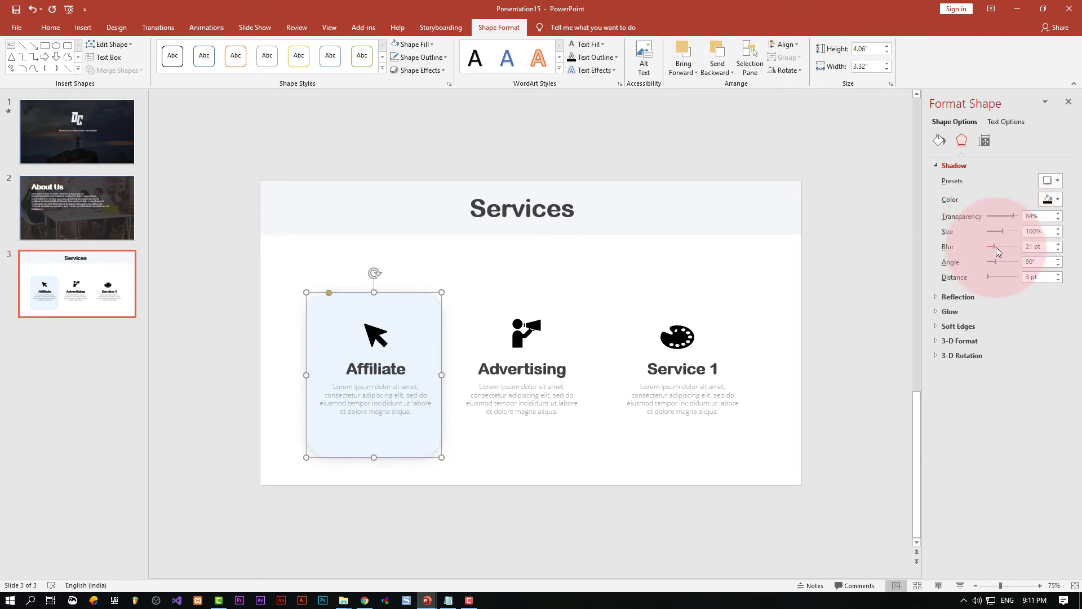
pyautogui.moveTo(1002, 231); pyautogui.dragTo(996, 233)
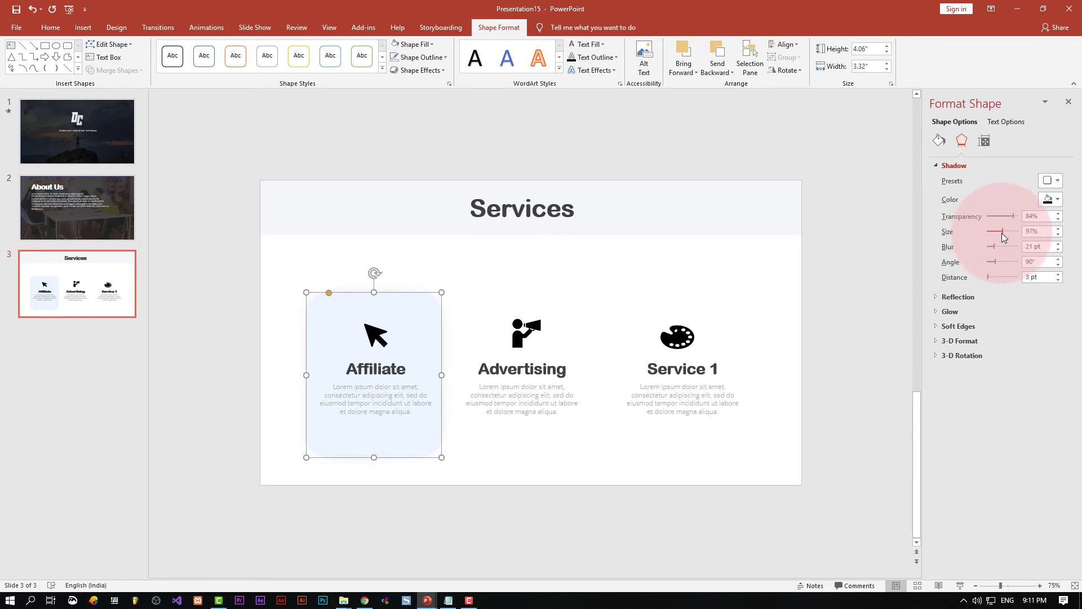
pyautogui.moveTo(992, 246)
pyautogui.mouseDown()
pyautogui.moveTo(1007, 247)
pyautogui.moveTo(1000, 232)
pyautogui.mouseUp()
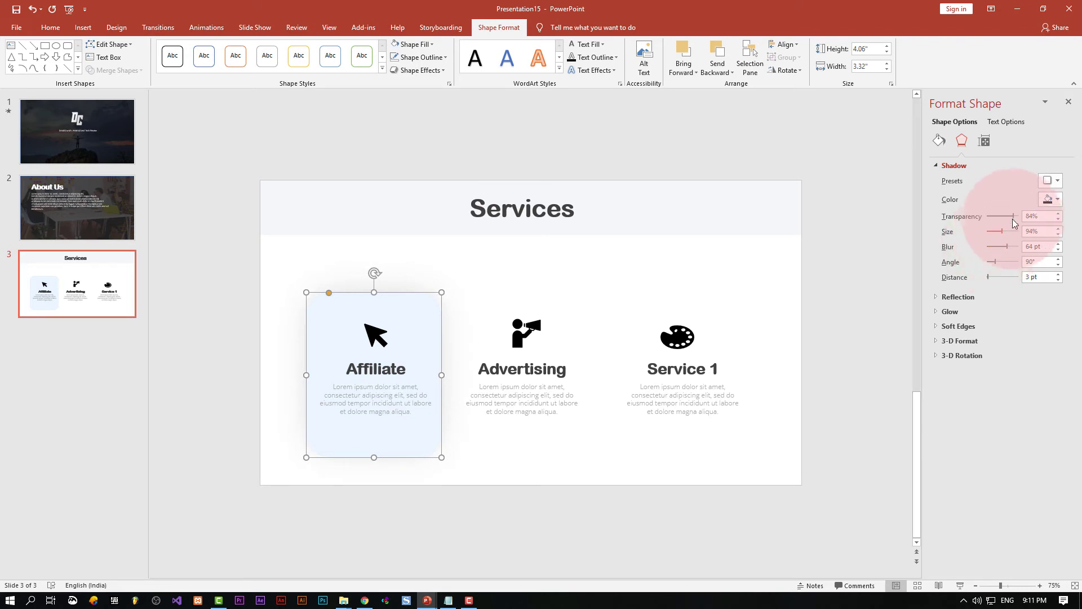
# Try lighter shadow colours and fine-tune the shadow size and blur
pyautogui.click(1049, 199)
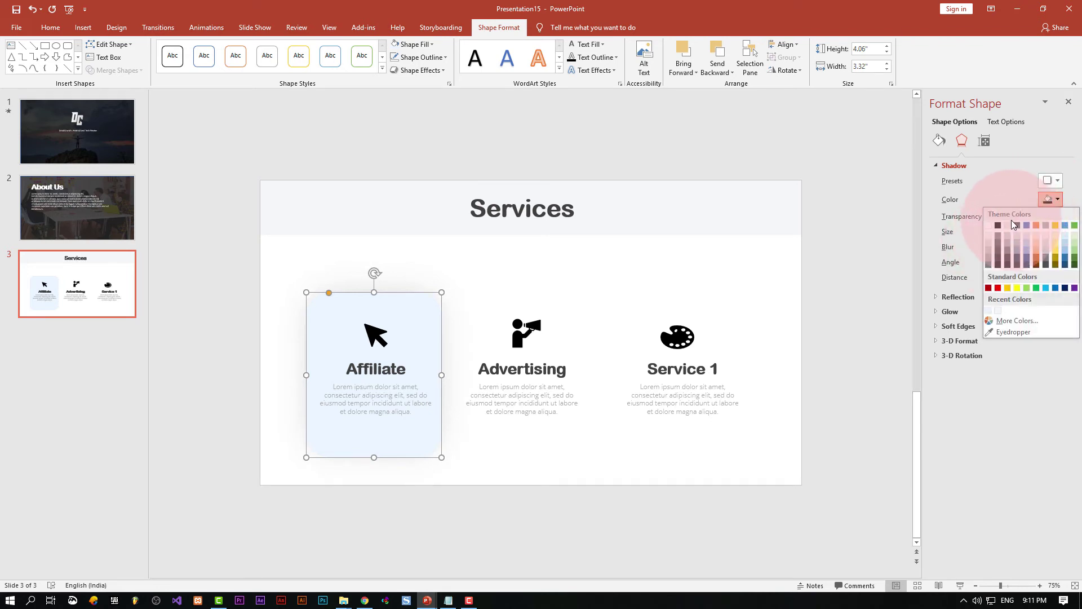
pyautogui.click(988, 251)
pyautogui.click(1049, 199)
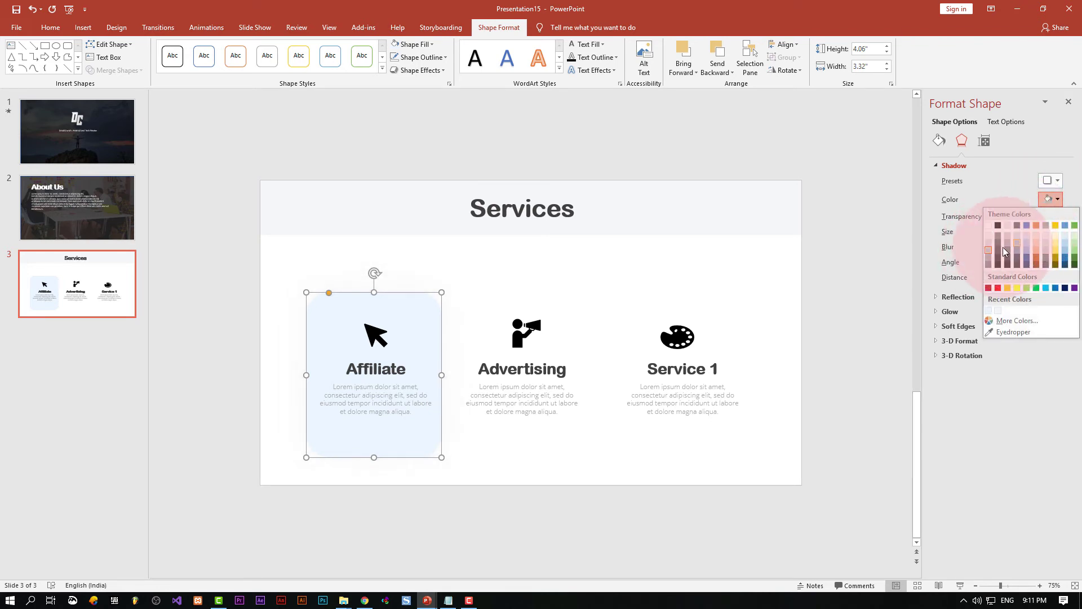
pyautogui.click(990, 255)
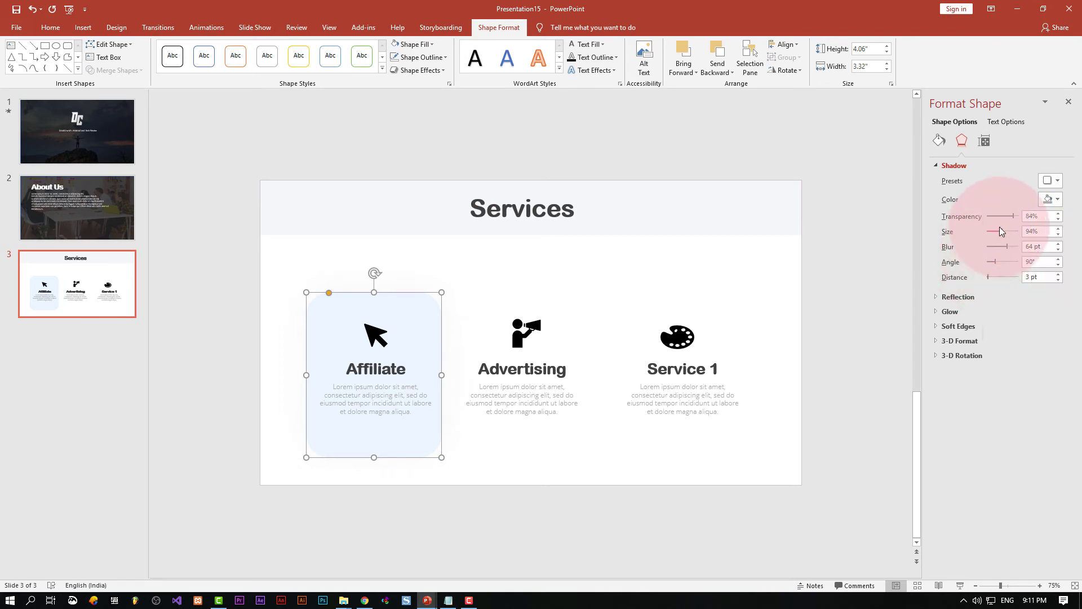
pyautogui.moveTo(1011, 235); pyautogui.dragTo(996, 239)
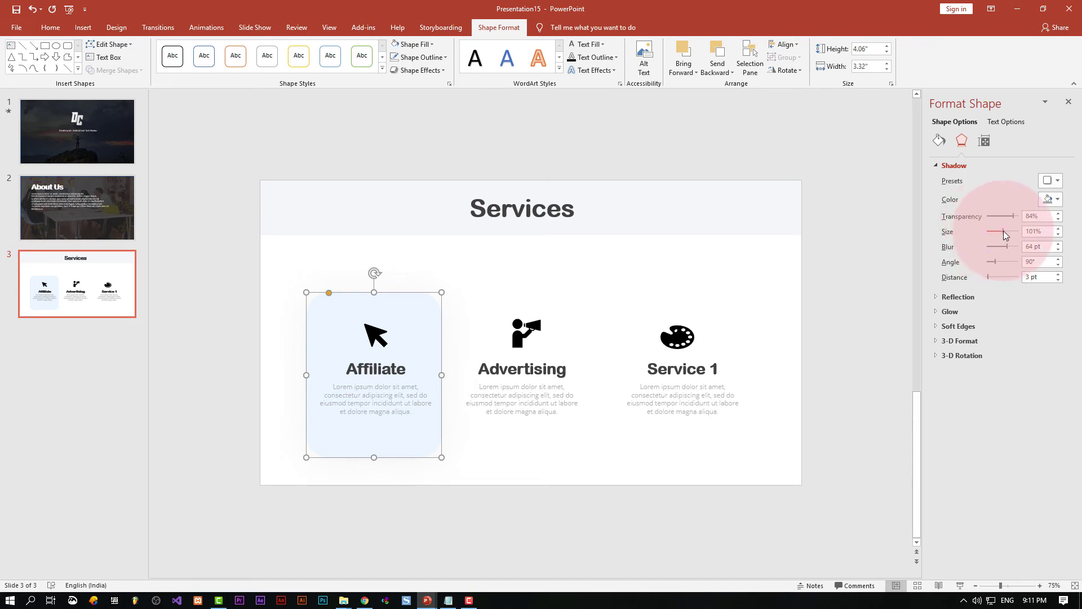
pyautogui.moveTo(1004, 234); pyautogui.dragTo(1011, 232)
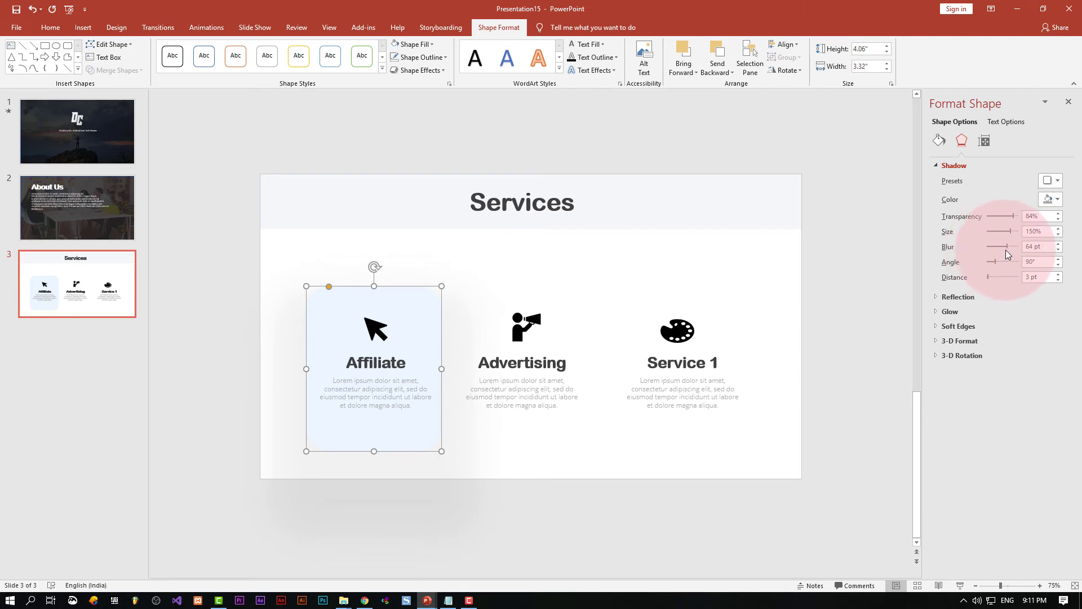
pyautogui.moveTo(1006, 249); pyautogui.dragTo(992, 246)
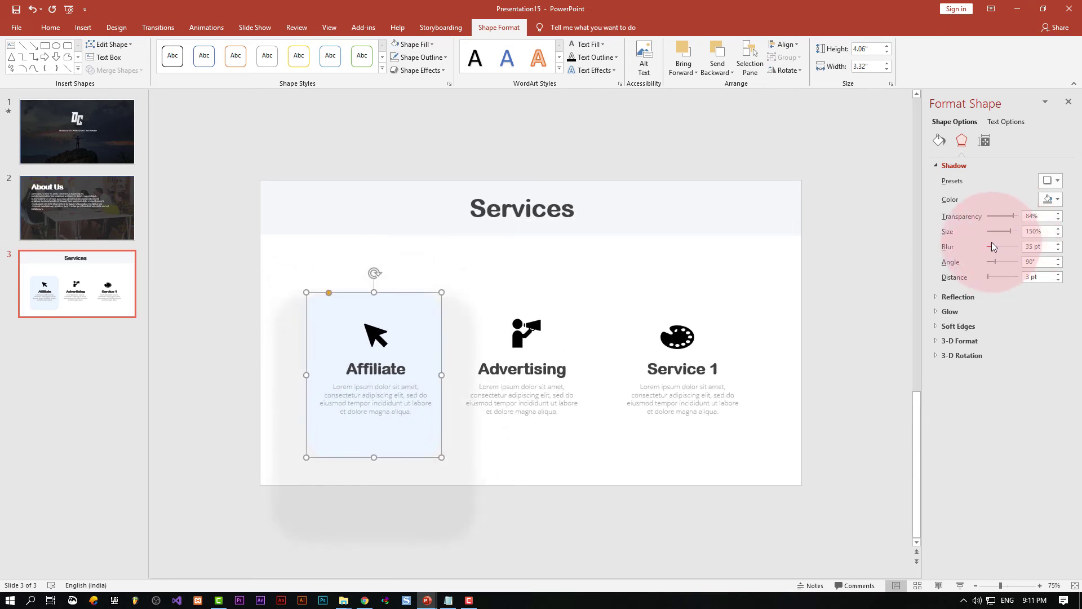
pyautogui.moveTo(992, 247); pyautogui.dragTo(1002, 232)
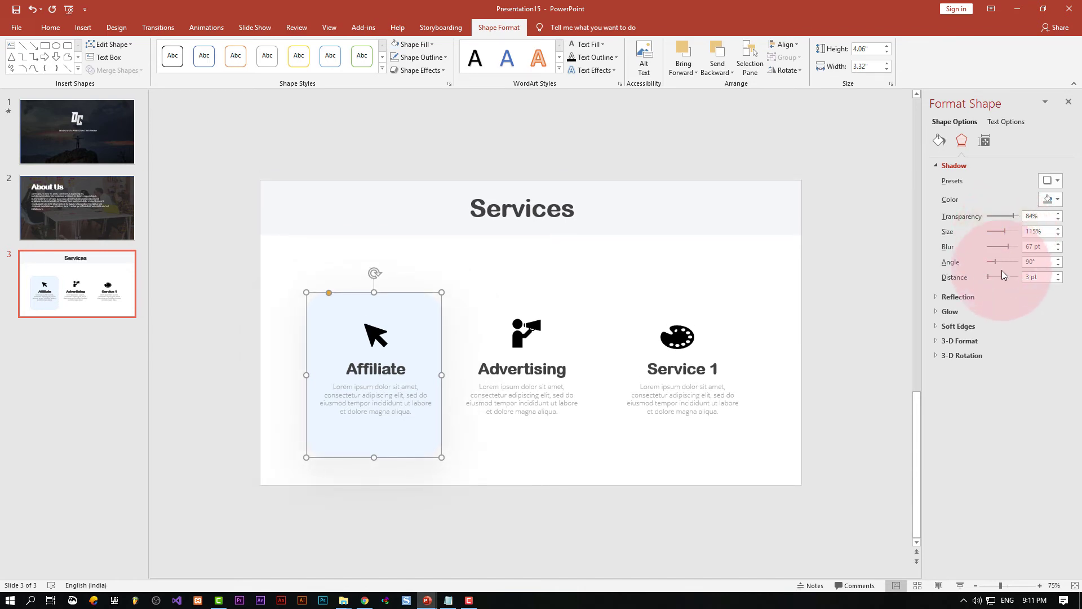
# Set the shadow to a custom light cyan, RGB 158,234,252
pyautogui.click(1049, 199)
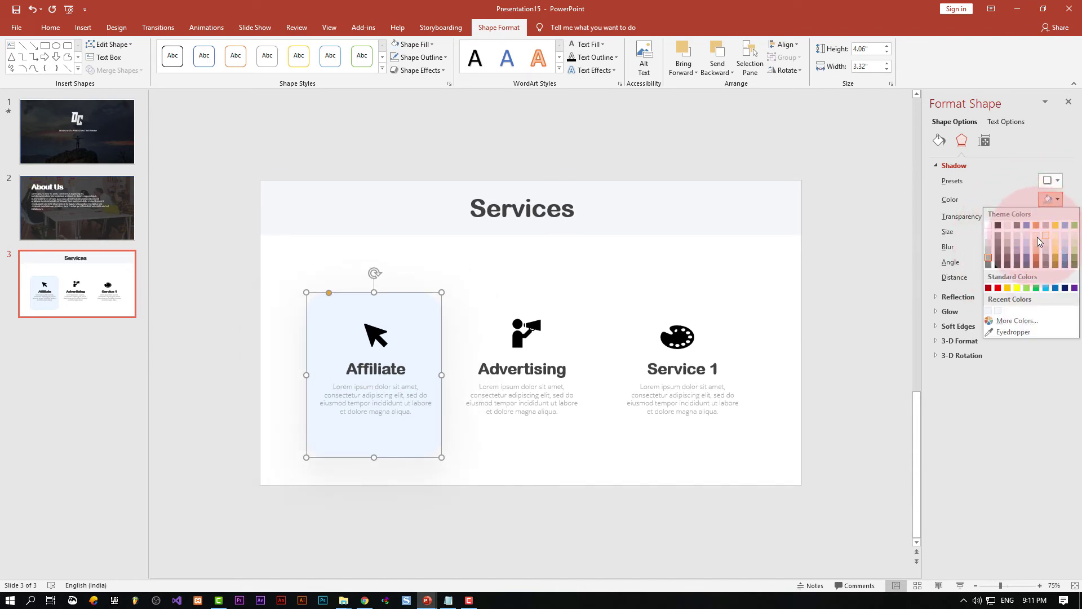
pyautogui.click(1017, 320)
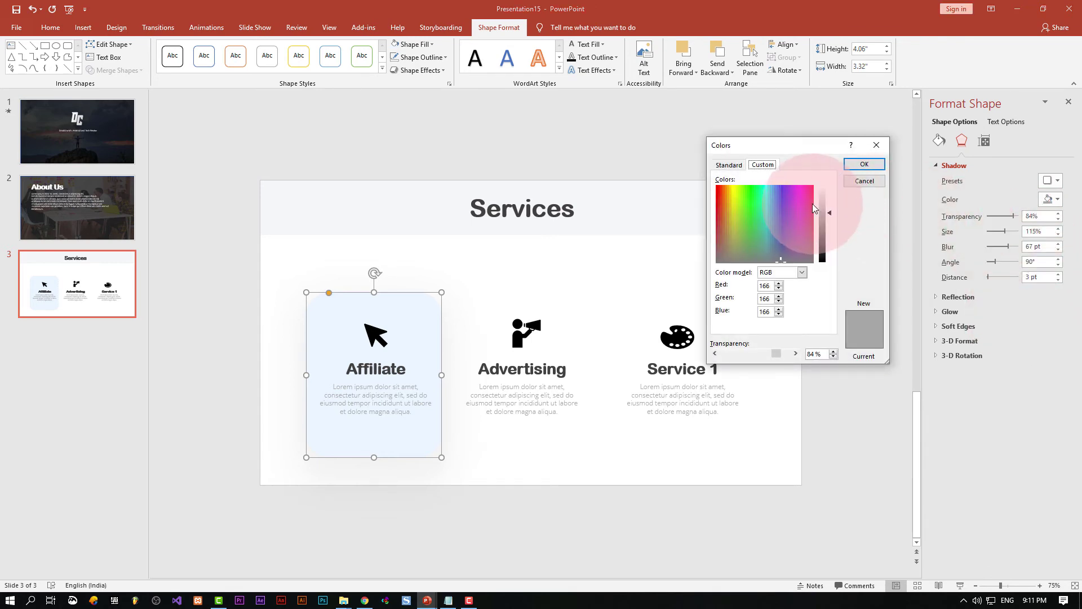
pyautogui.click(767, 194)
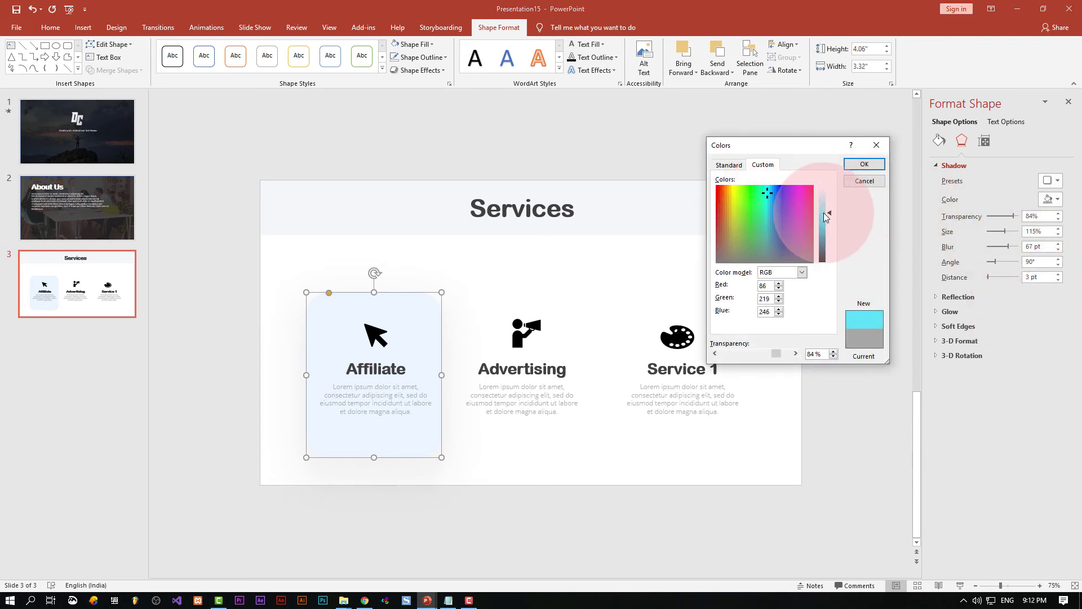
pyautogui.moveTo(823, 212); pyautogui.dragTo(821, 191)
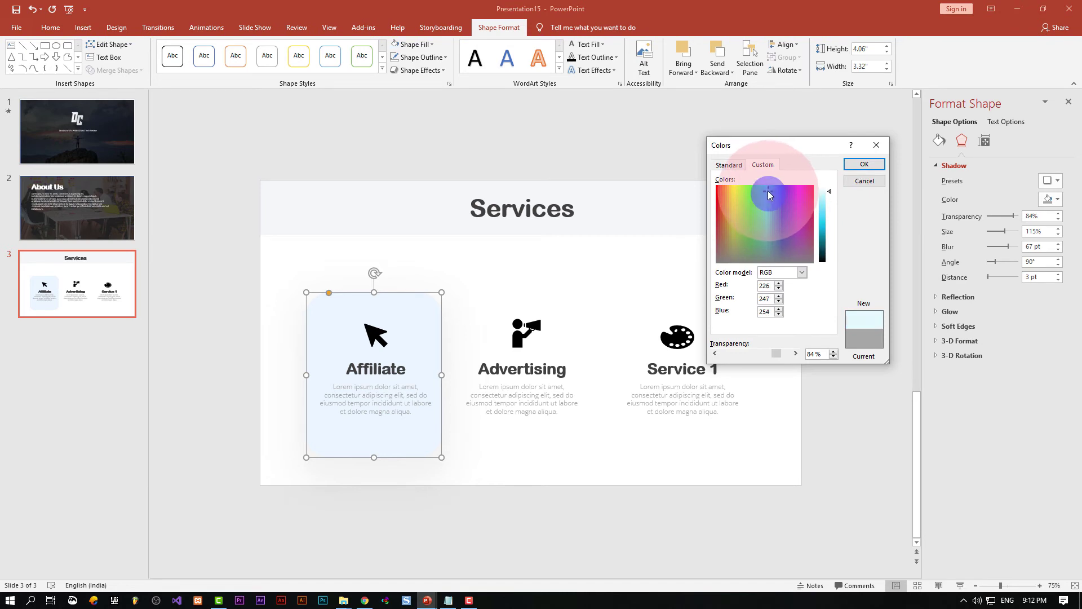
pyautogui.click(822, 201)
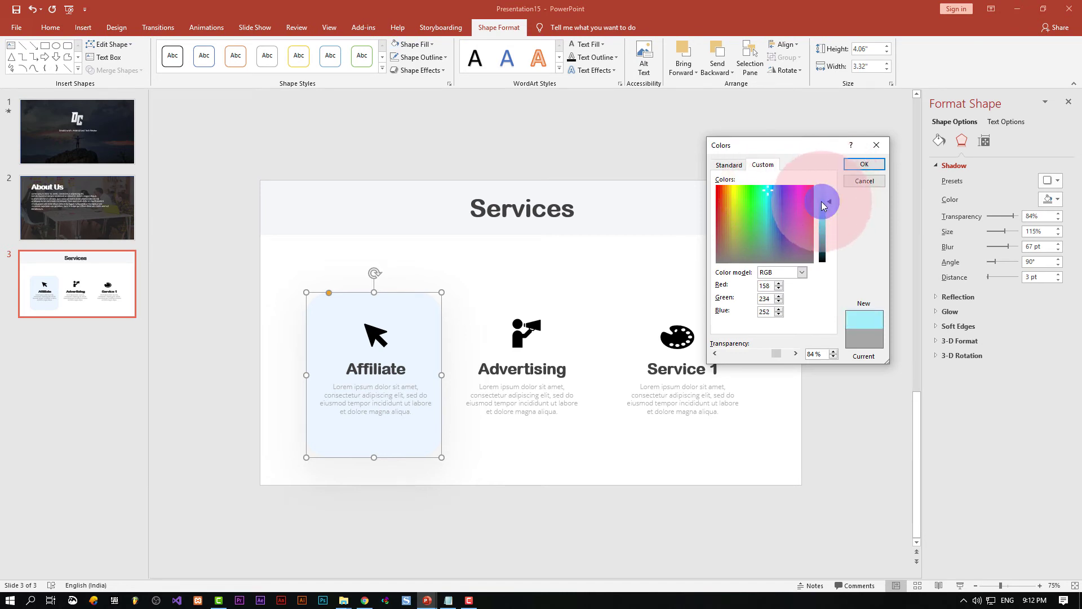
pyautogui.click(850, 168)
pyautogui.click(824, 423)
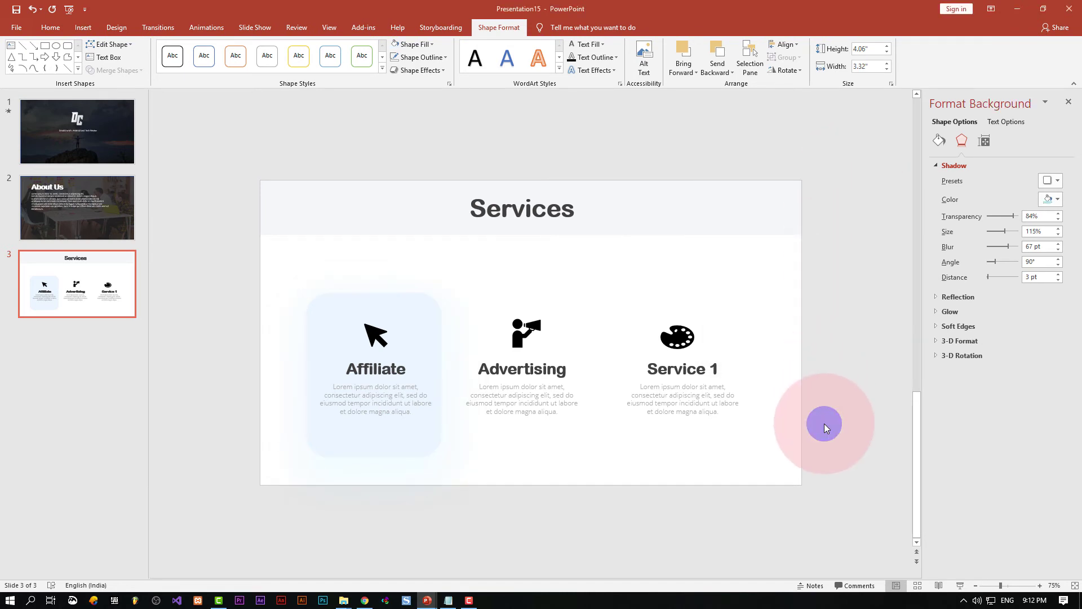
# Ctrl-drag the Affiliate card to create copies over the Advertising and Service 1 columns
pyautogui.click(442, 316)
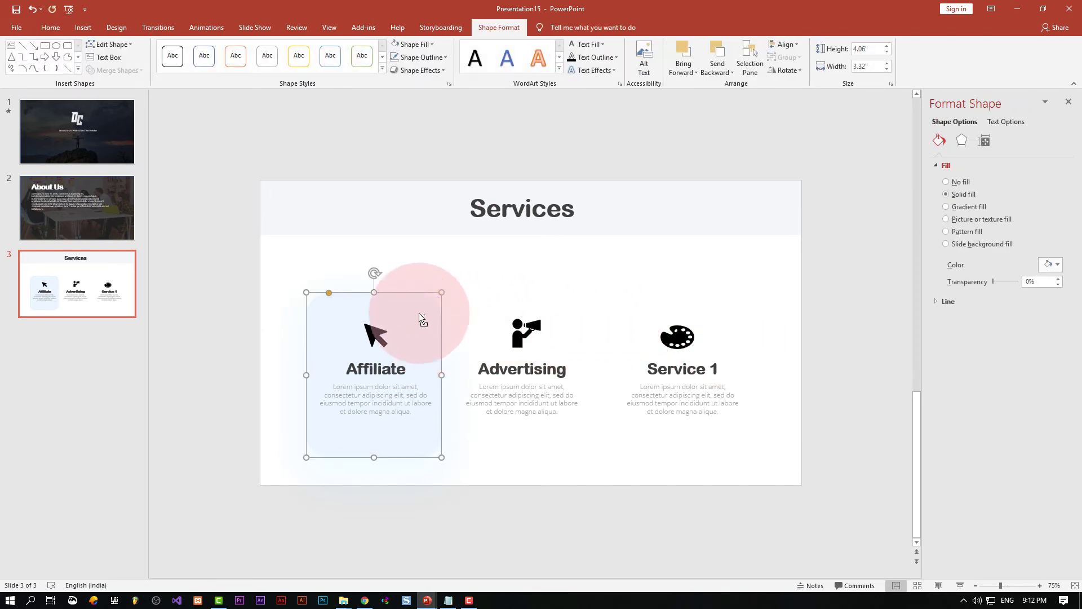
pyautogui.moveTo(420, 313); pyautogui.dragTo(574, 316)
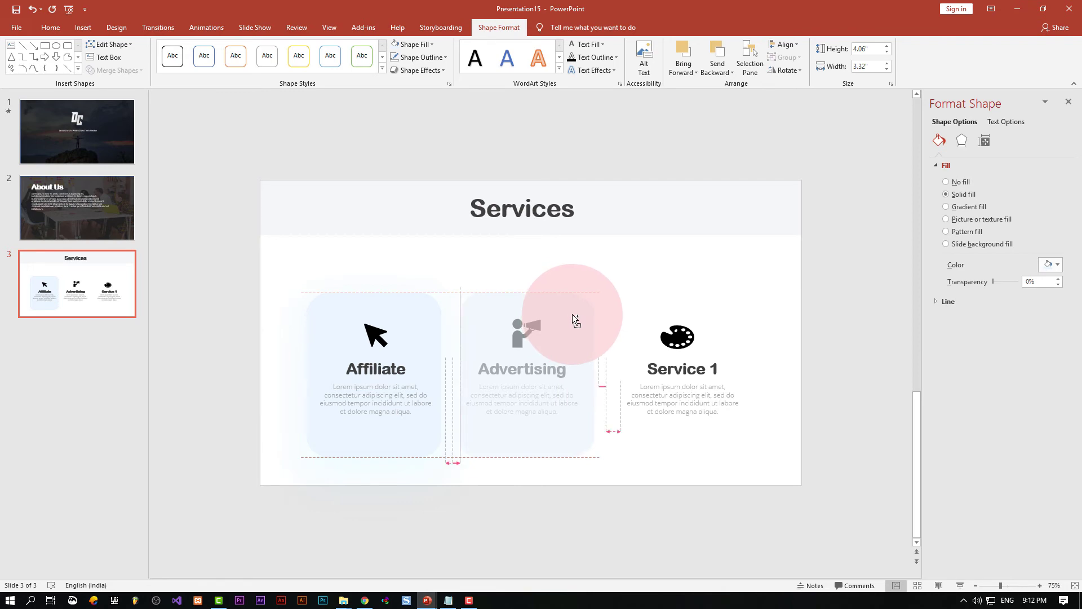
pyautogui.moveTo(572, 315)
pyautogui.mouseDown()
pyautogui.moveTo(568, 324)
pyautogui.moveTo(724, 330)
pyautogui.mouseUp()
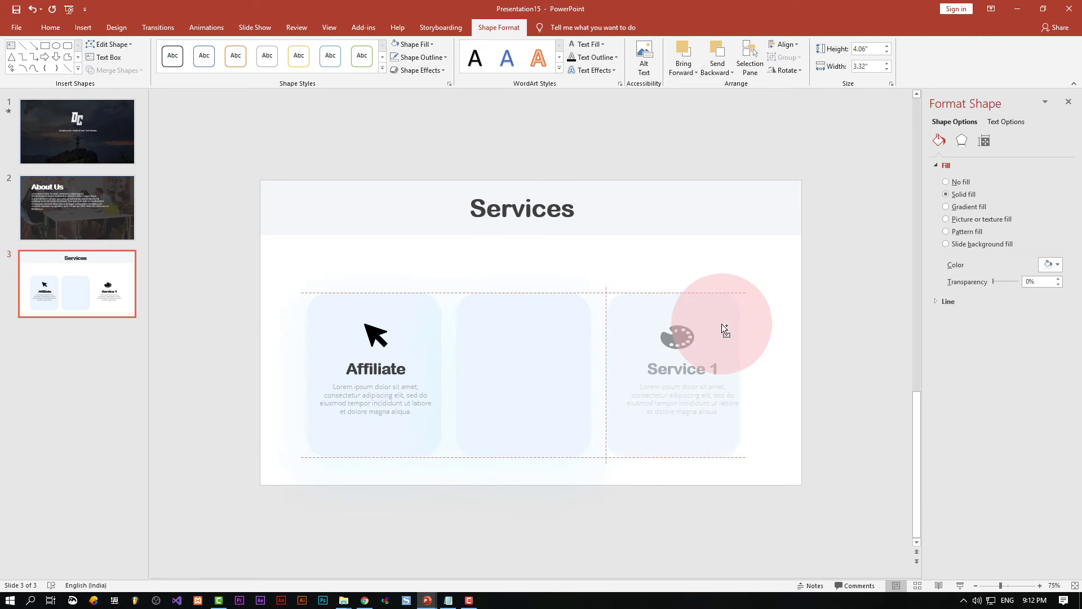
pyautogui.moveTo(724, 329); pyautogui.dragTo(721, 327)
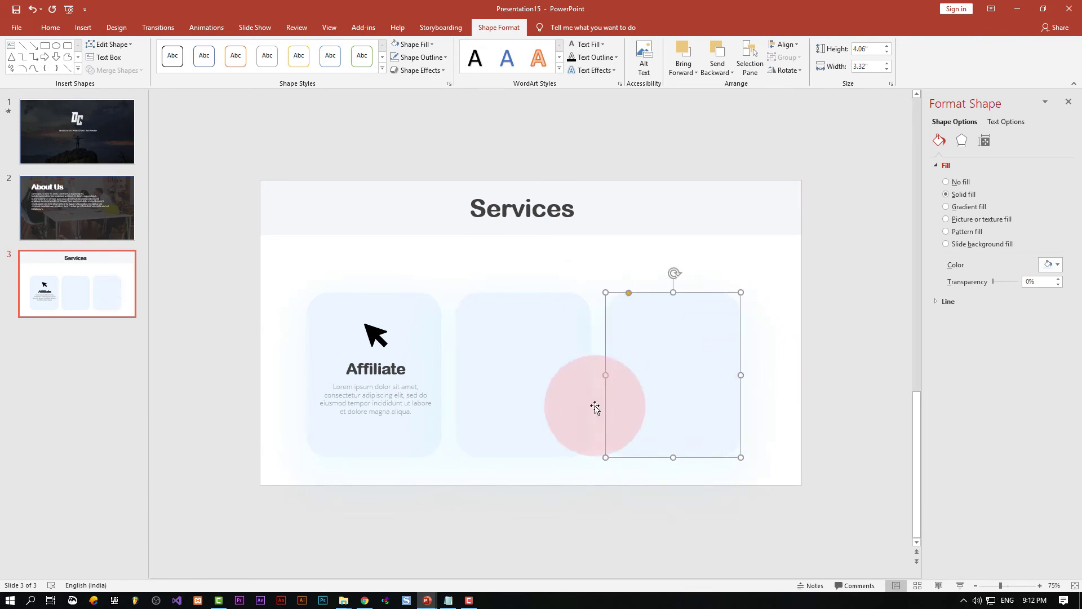
# Send both card copies behind the Advertising and Service 1 content
pyautogui.click(550, 369)
pyautogui.rightClick(552, 369)
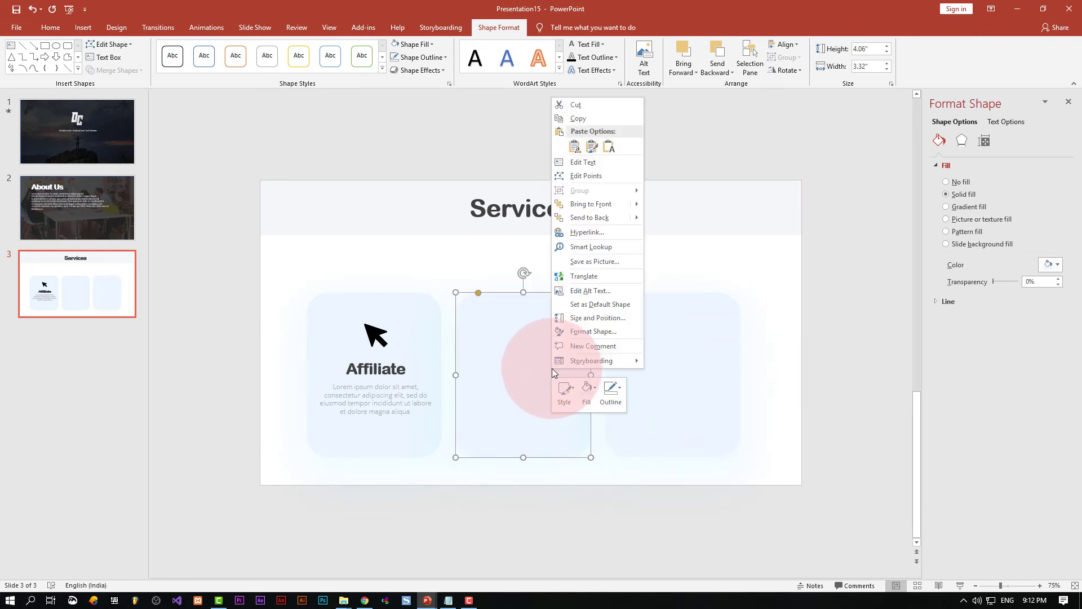
pyautogui.click(598, 220)
pyautogui.click(703, 331)
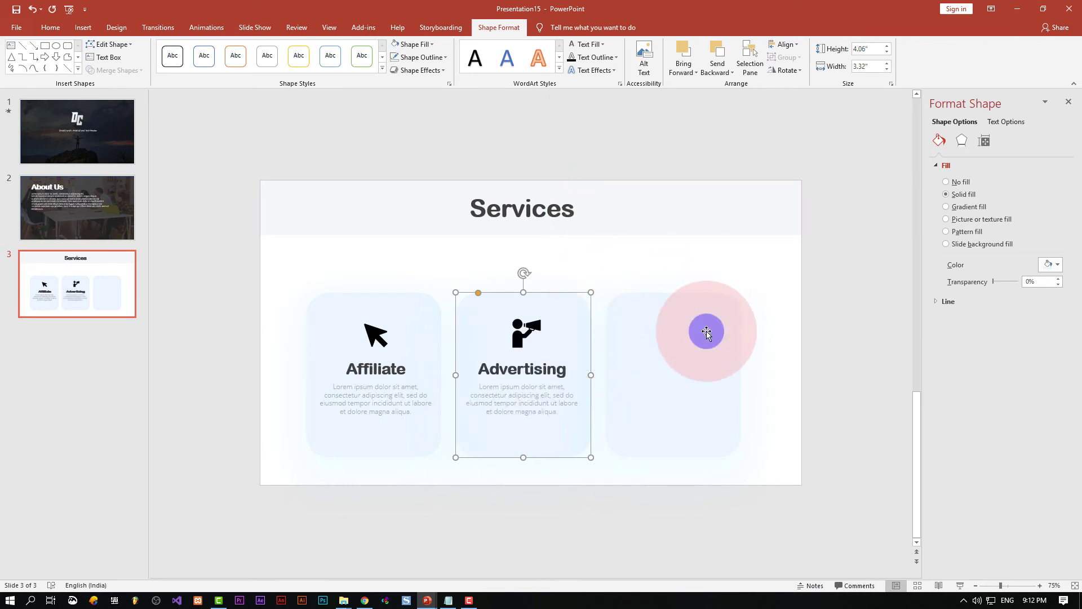
pyautogui.rightClick(706, 317)
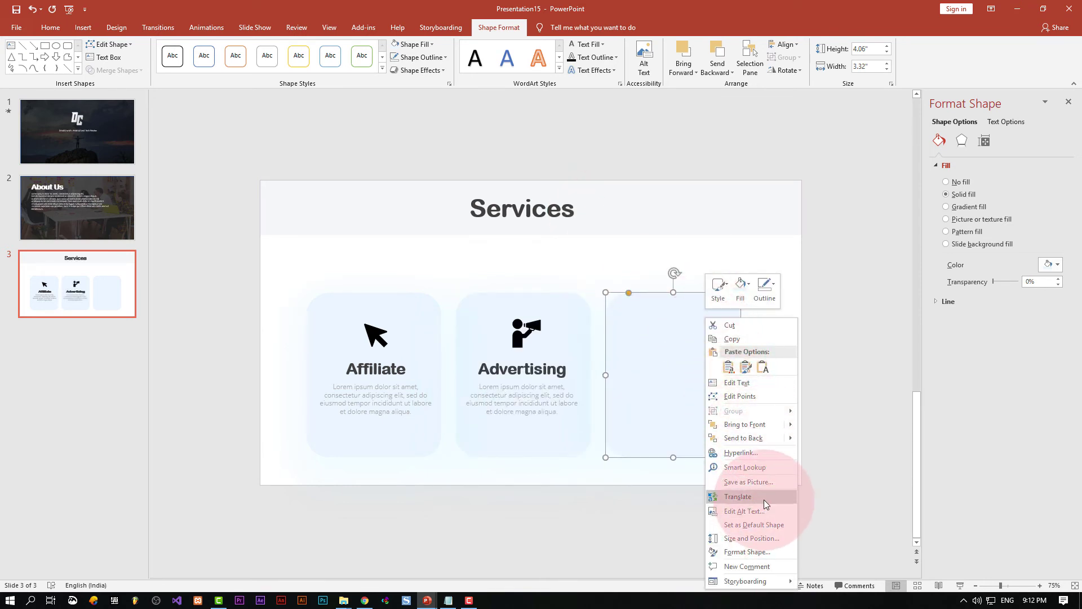
pyautogui.click(758, 438)
# Align the Service 1 and Advertising cards evenly beside the Affiliate card
pyautogui.click(856, 394)
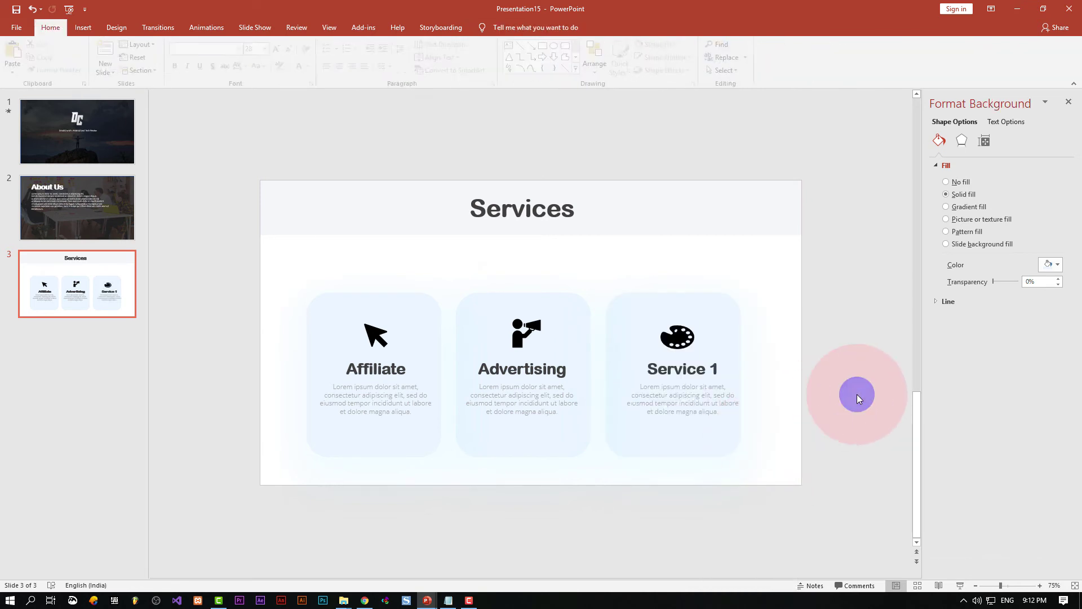
pyautogui.moveTo(715, 314); pyautogui.dragTo(725, 315)
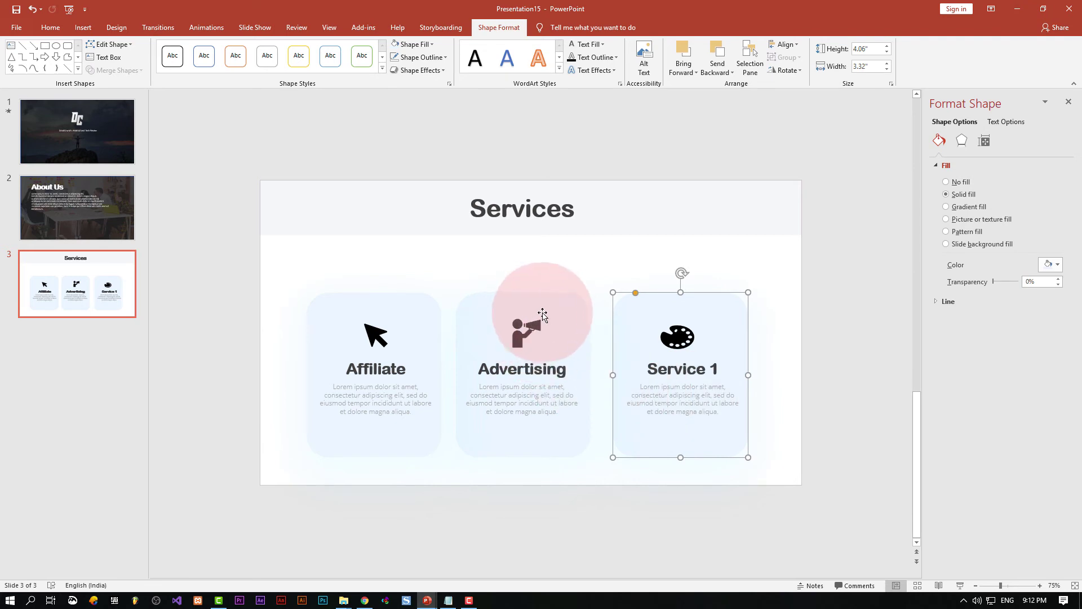
pyautogui.moveTo(551, 307); pyautogui.dragTo(550, 306)
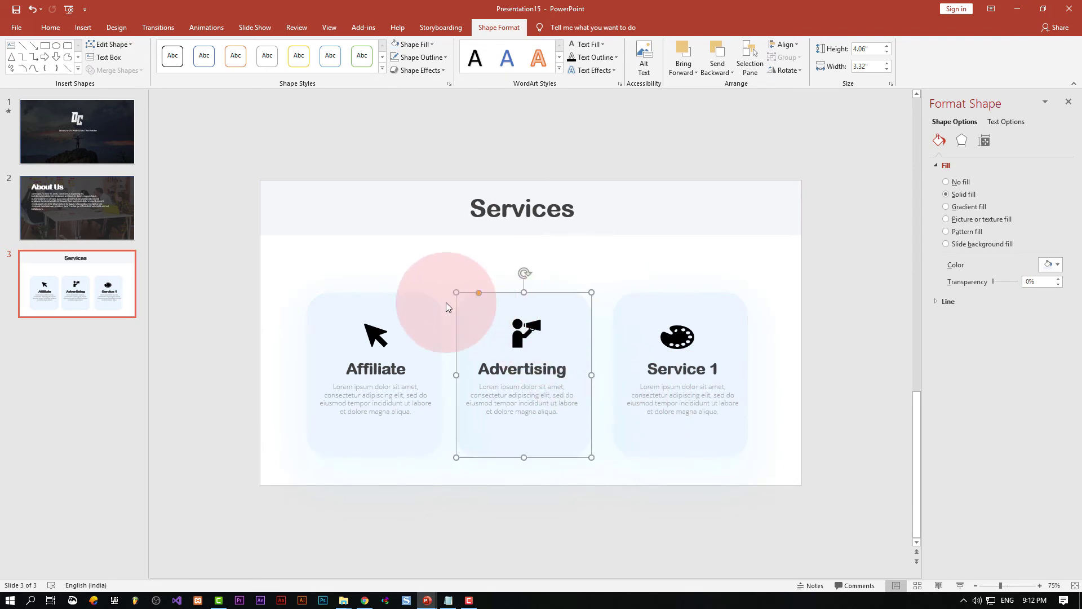
pyautogui.click(804, 257)
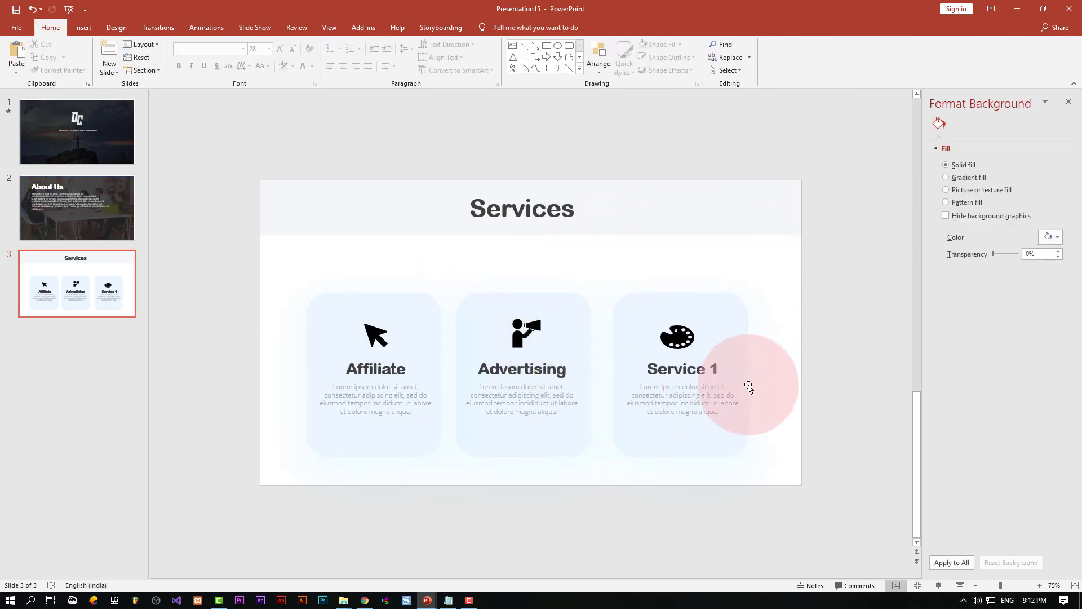
# Change the Service 1 description text to a darker grey
pyautogui.tripleClick(703, 393)
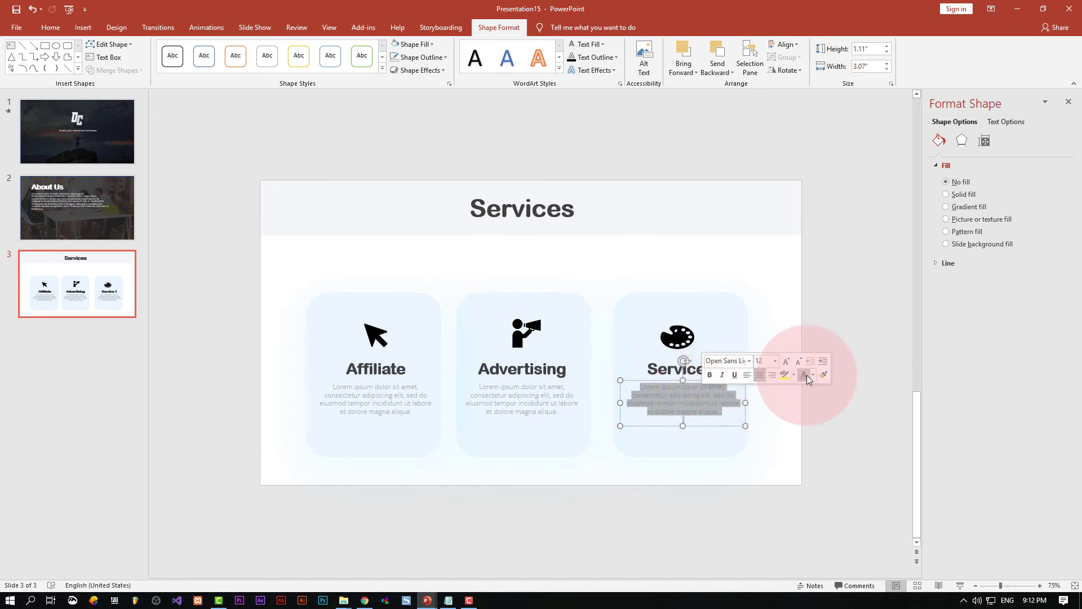
pyautogui.click(813, 375)
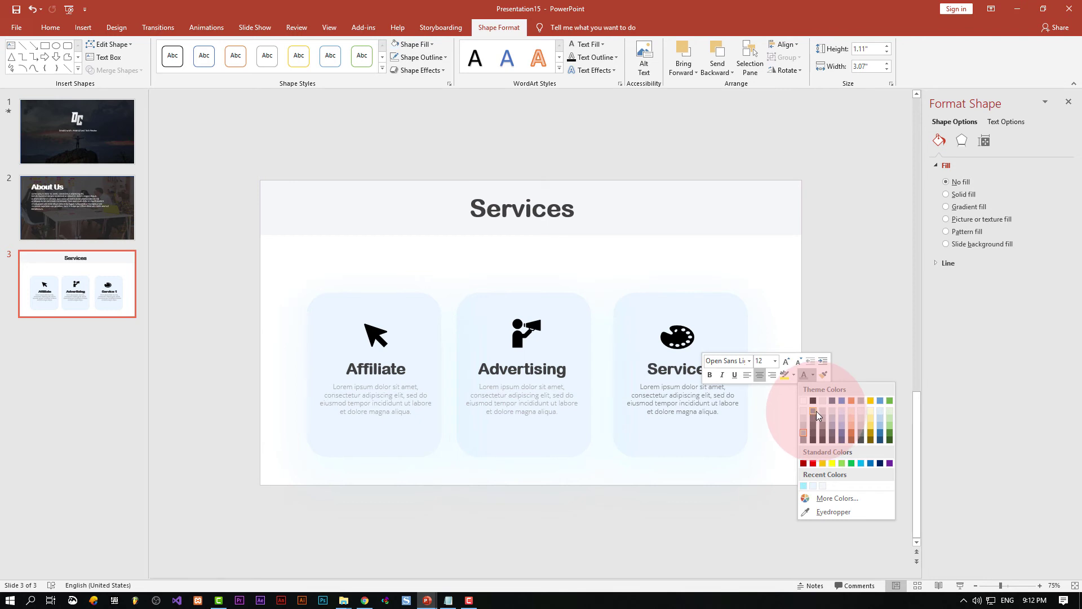
pyautogui.click(813, 411)
# Apply the same darker grey to the Advertising and Affiliate description text
pyautogui.doubleClick(534, 396)
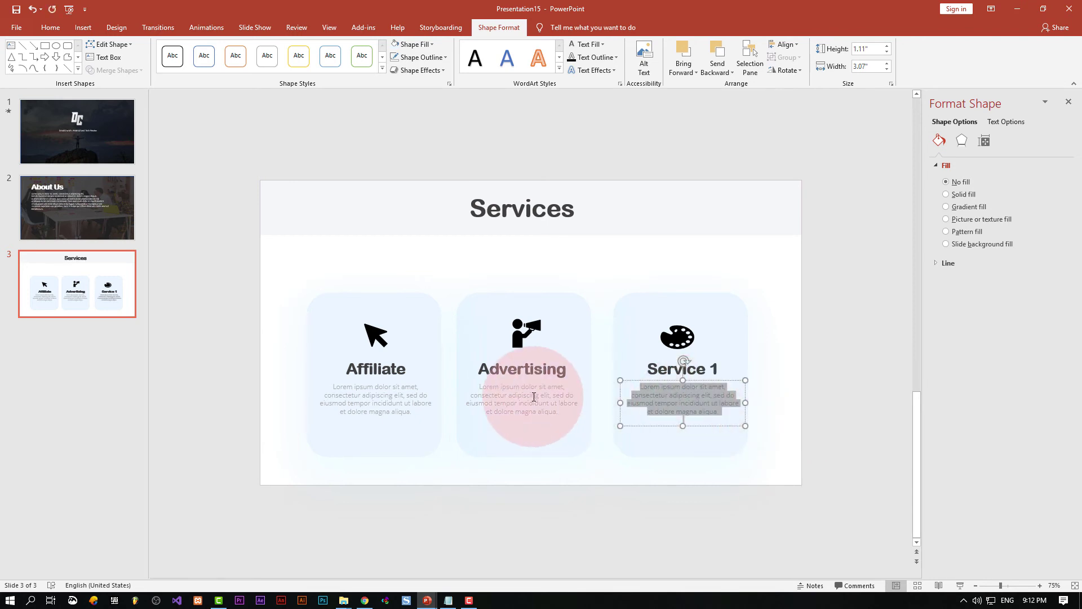
pyautogui.tripleClick(533, 396)
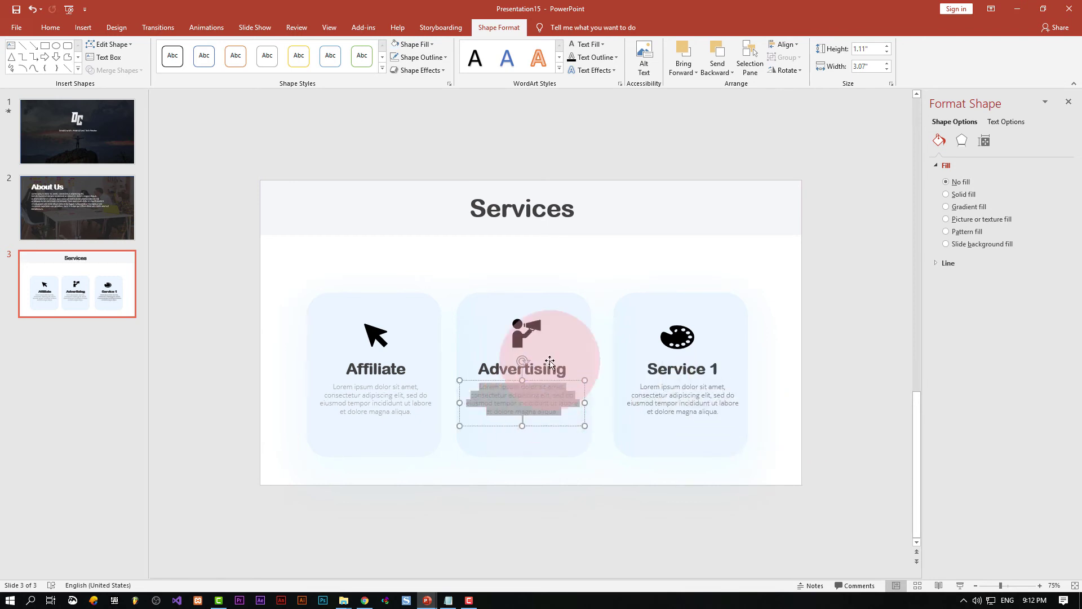
pyautogui.click(51, 27)
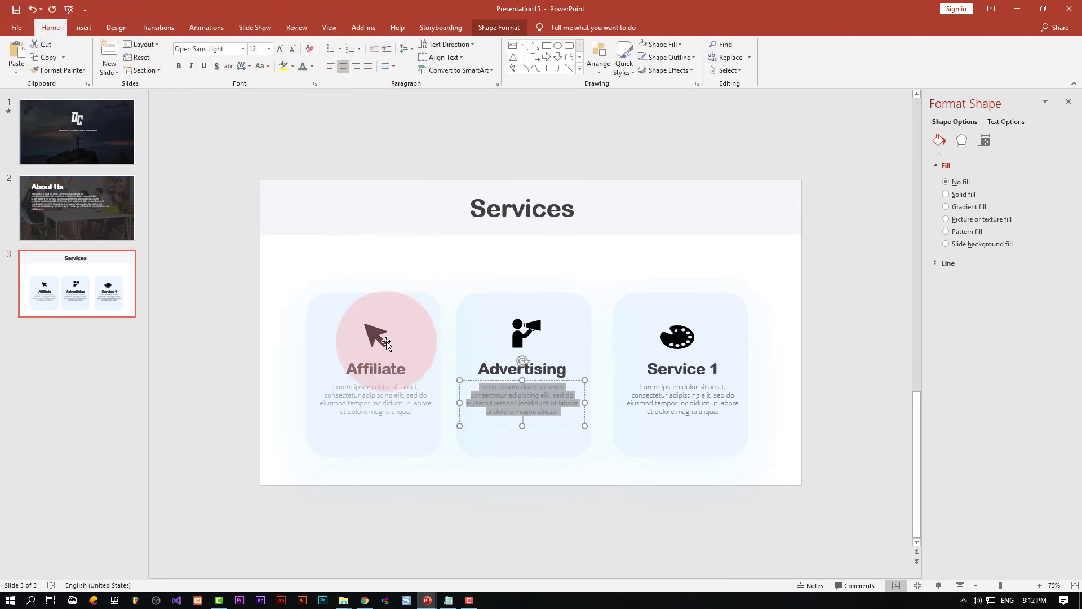
pyautogui.tripleClick(372, 394)
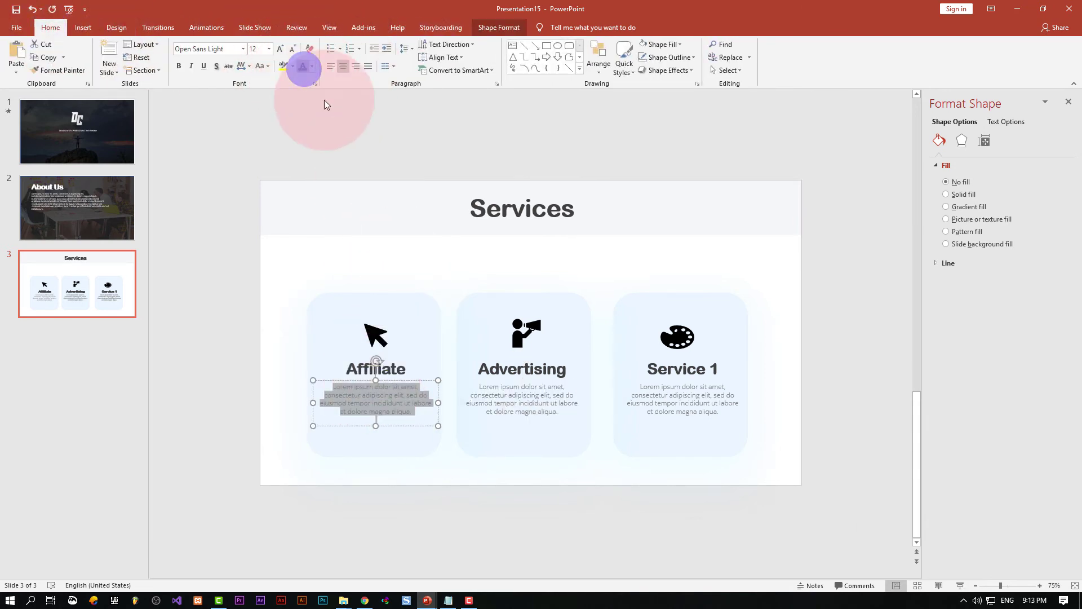
pyautogui.click(356, 121)
pyautogui.click(514, 207)
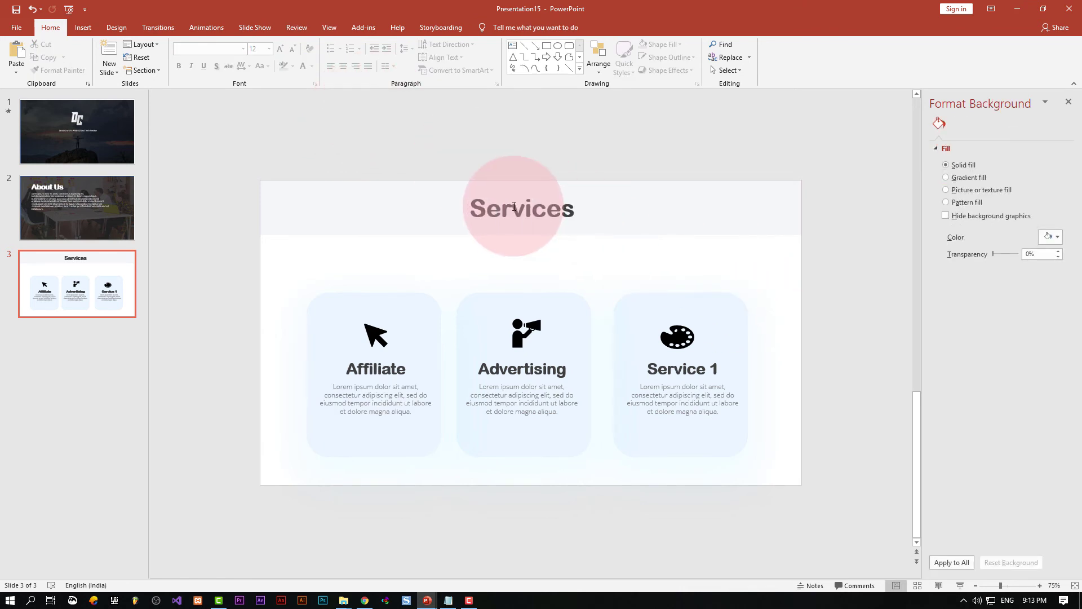
pyautogui.click(790, 274)
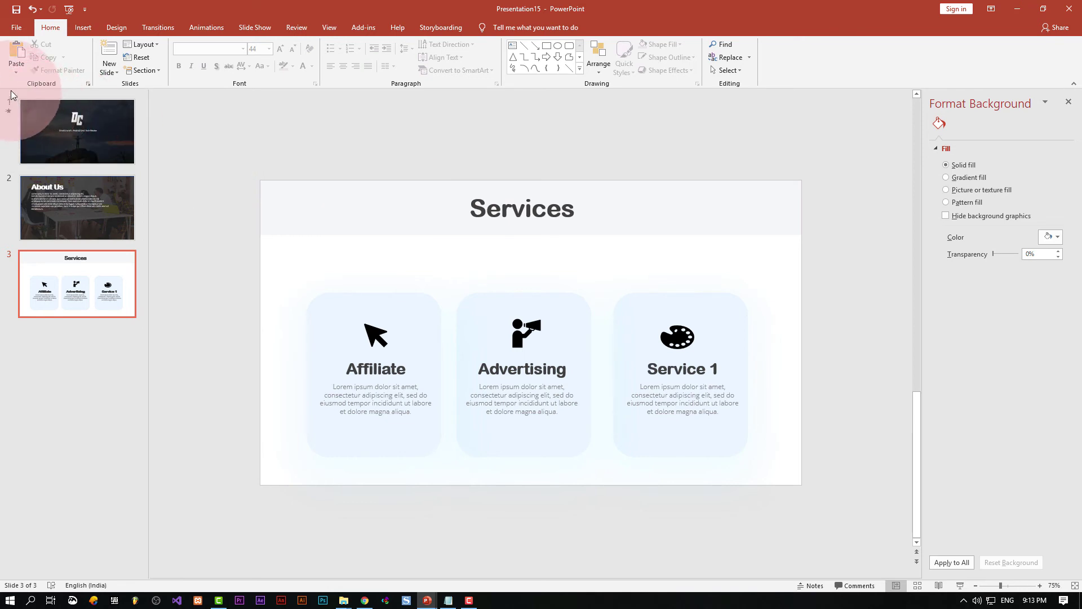
# Insert the office photo of two coworkers from the computer
pyautogui.click(79, 27)
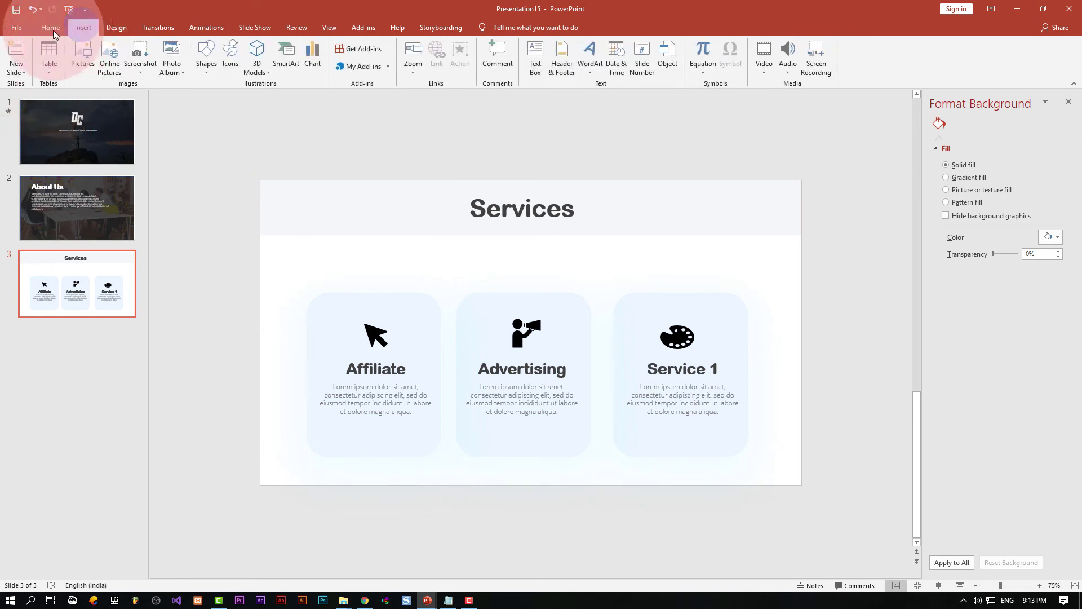
pyautogui.click(76, 56)
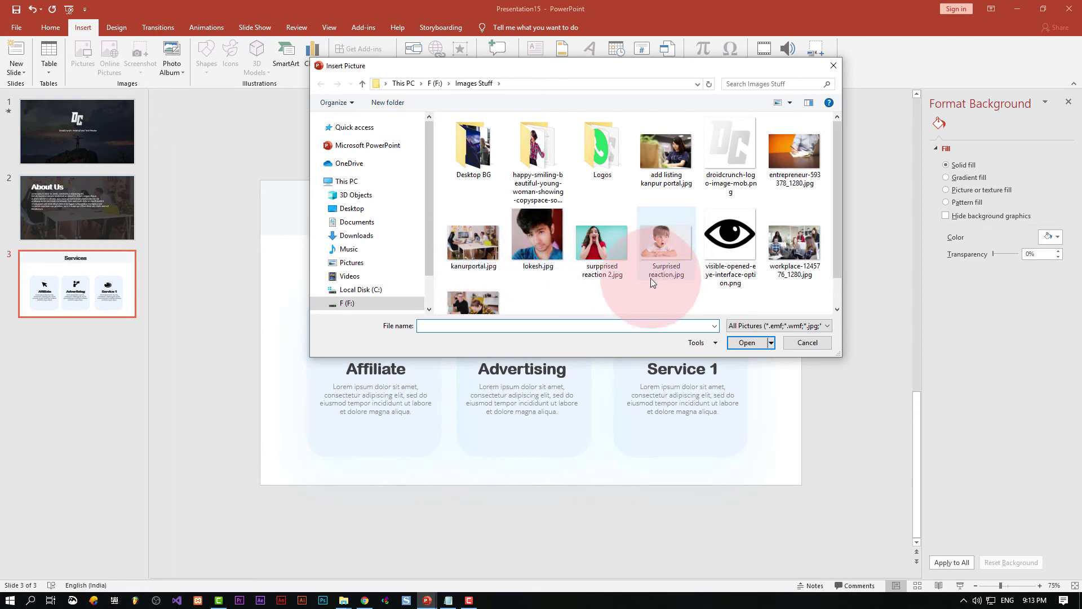
pyautogui.scroll(-1, 650, 279)
pyautogui.click(492, 270)
pyautogui.click(747, 342)
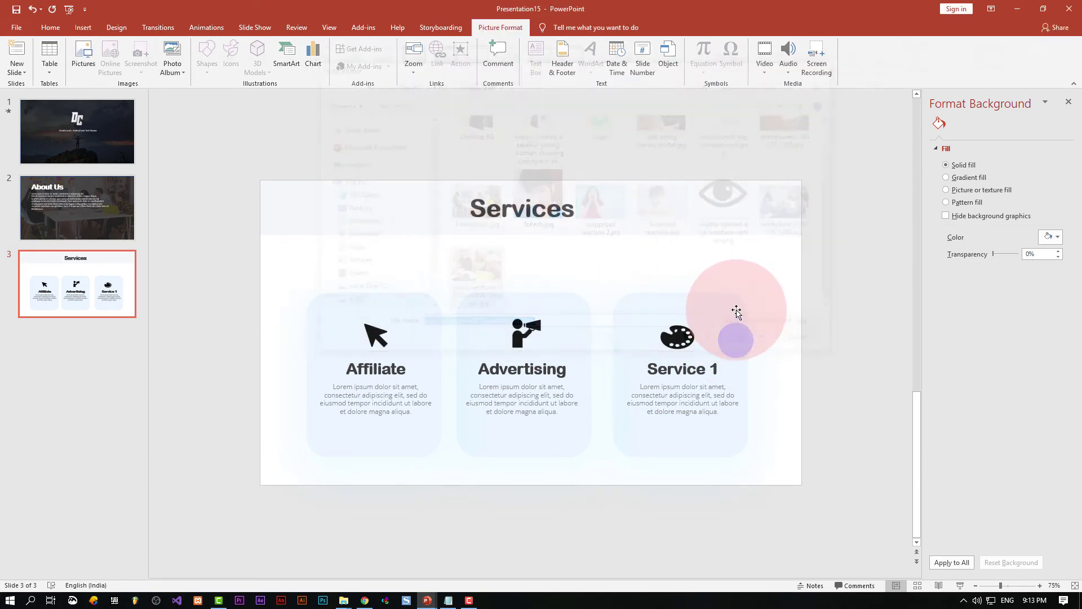
# Position the photo below the Services title, stretch it to the slide edges, and send it to the back
pyautogui.moveTo(582, 266); pyautogui.dragTo(540, 321)
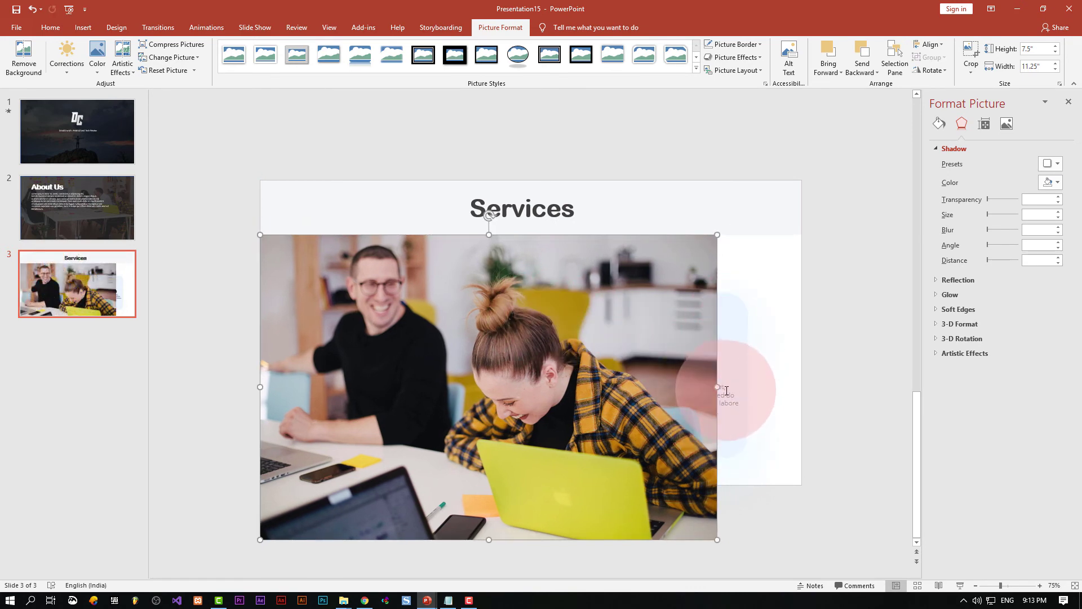
pyautogui.moveTo(715, 389); pyautogui.dragTo(801, 387)
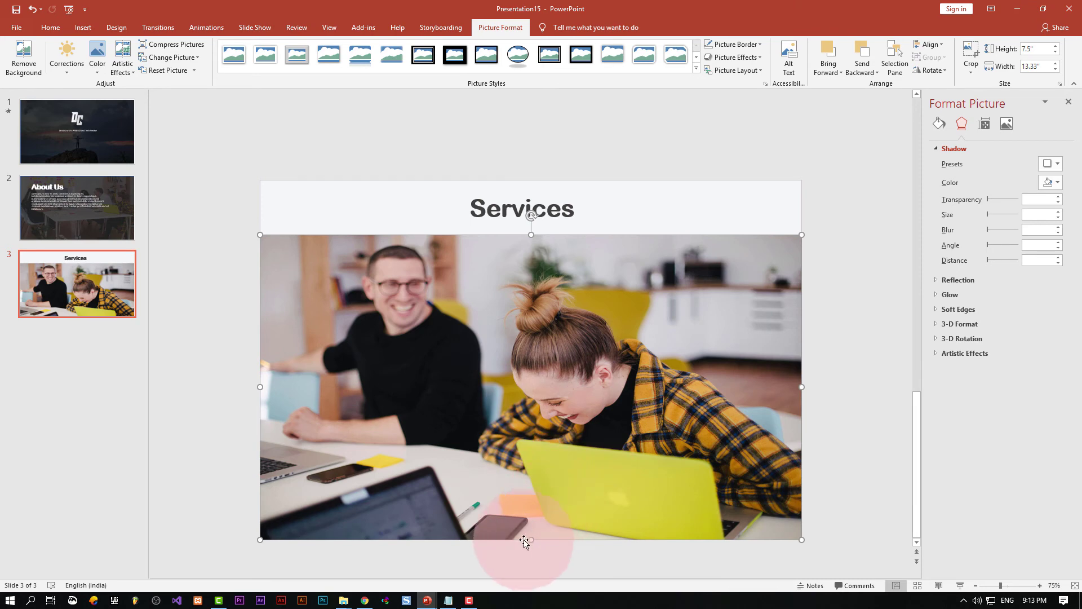
pyautogui.moveTo(529, 542); pyautogui.dragTo(528, 588)
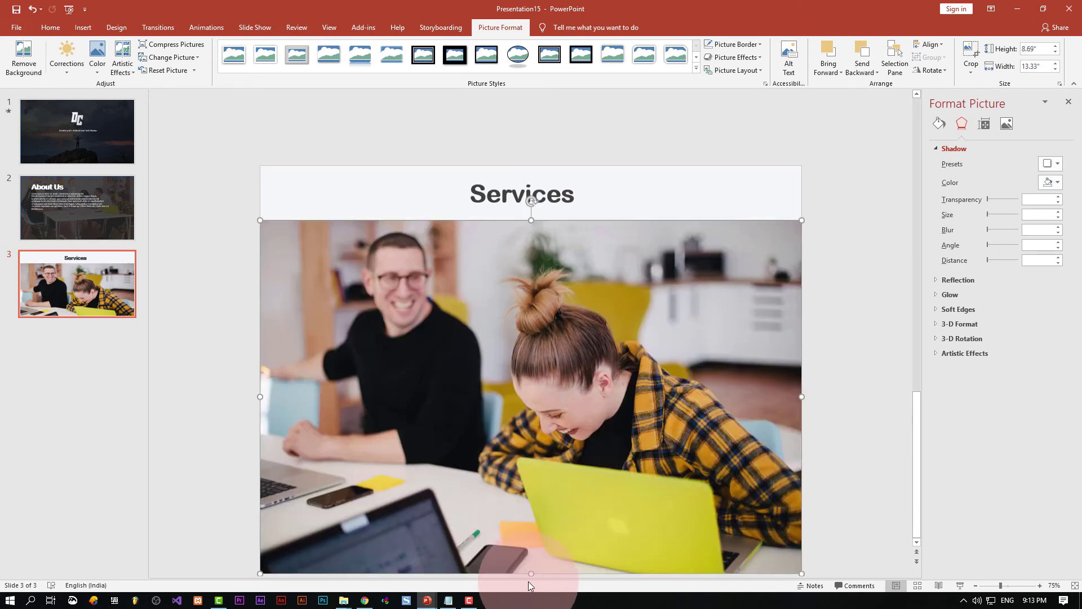
pyautogui.click(690, 318)
pyautogui.rightClick(690, 302)
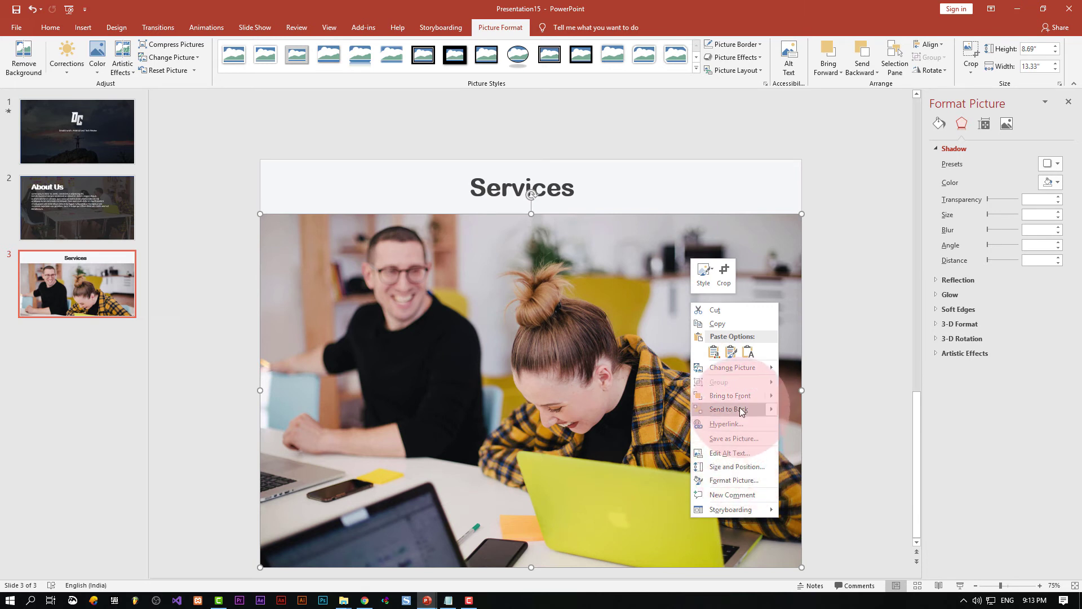
pyautogui.click(733, 409)
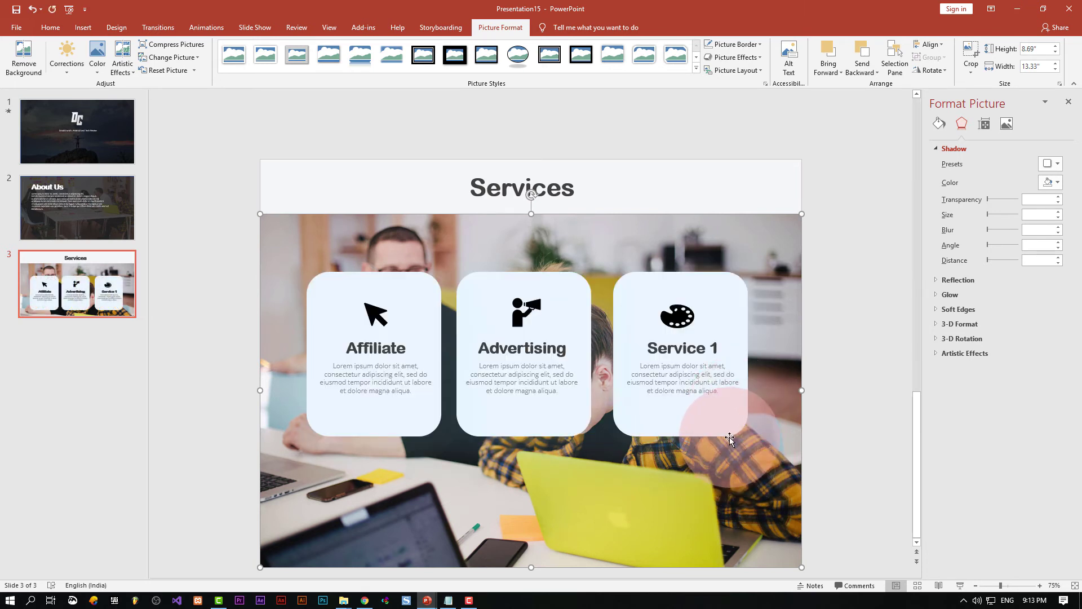
pyautogui.click(585, 541)
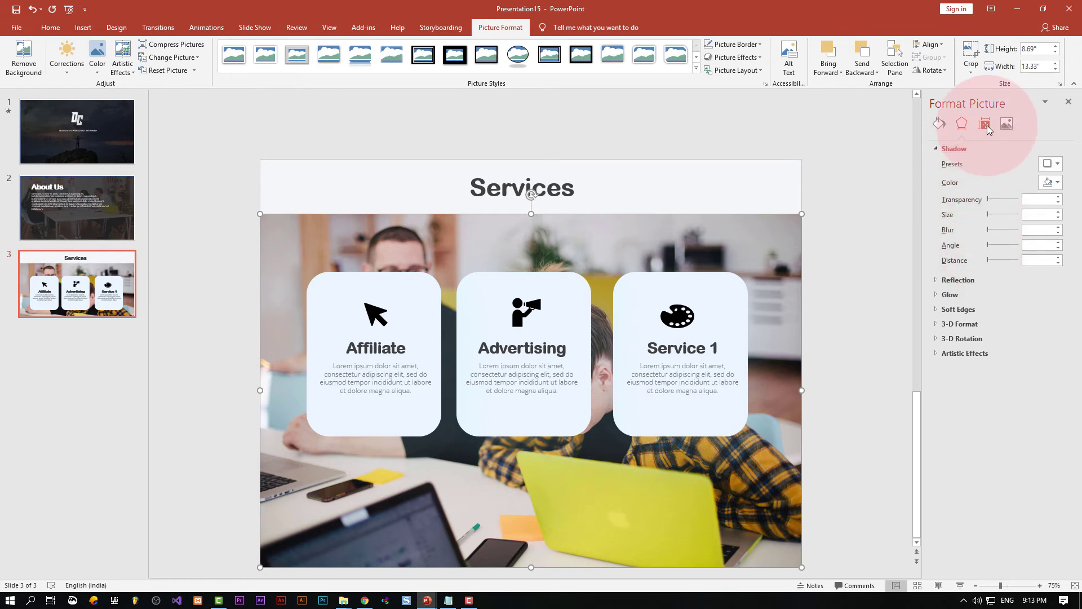
# Adjust the photo's crop height in Format Picture until it reaches 6.2 inches
pyautogui.click(1004, 125)
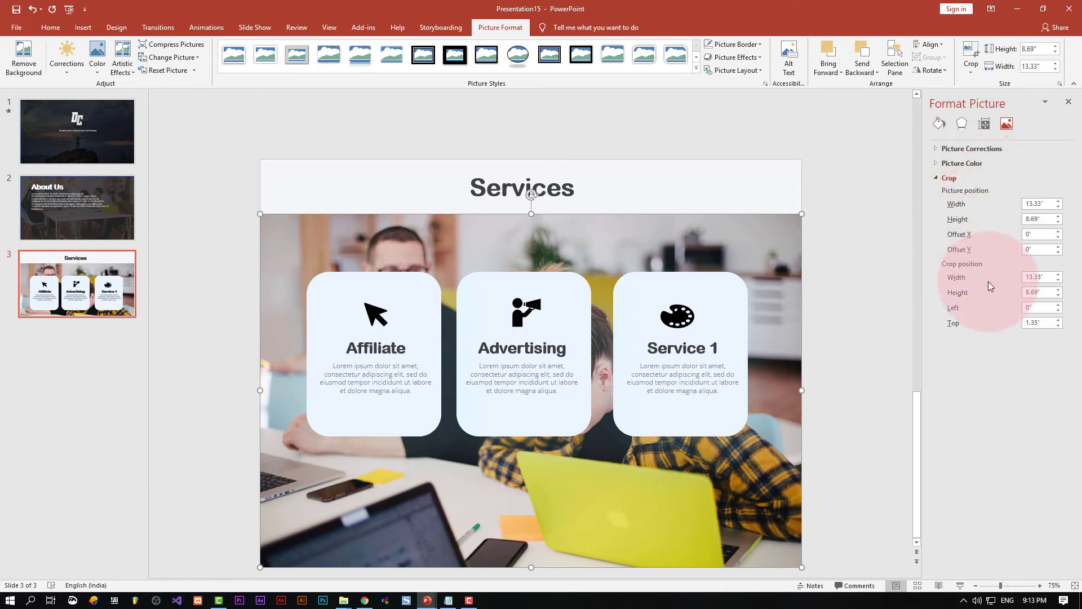
pyautogui.click(1060, 289)
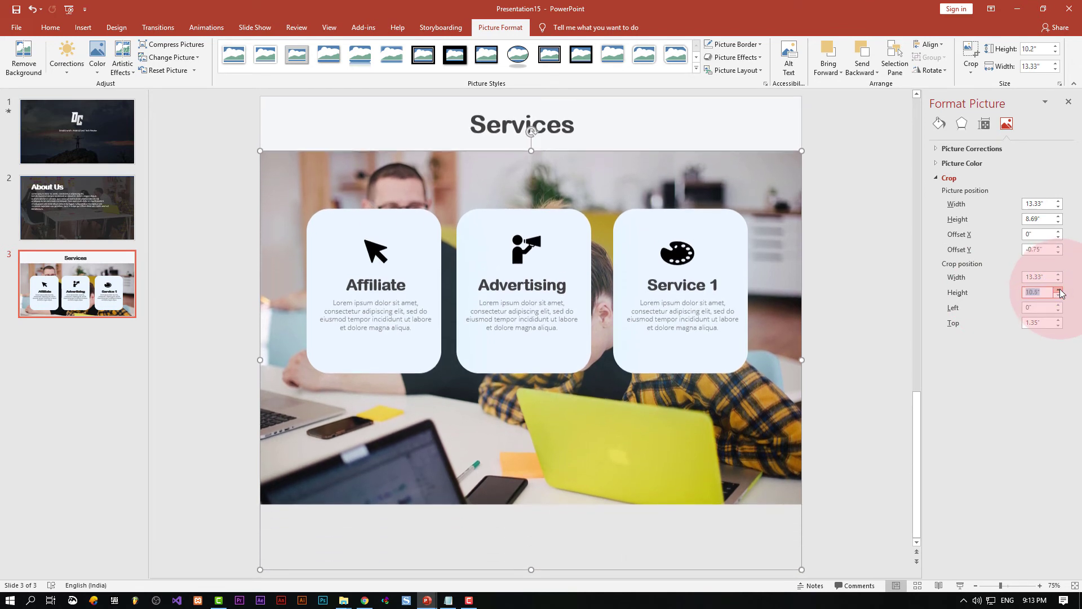
pyautogui.click(1059, 289)
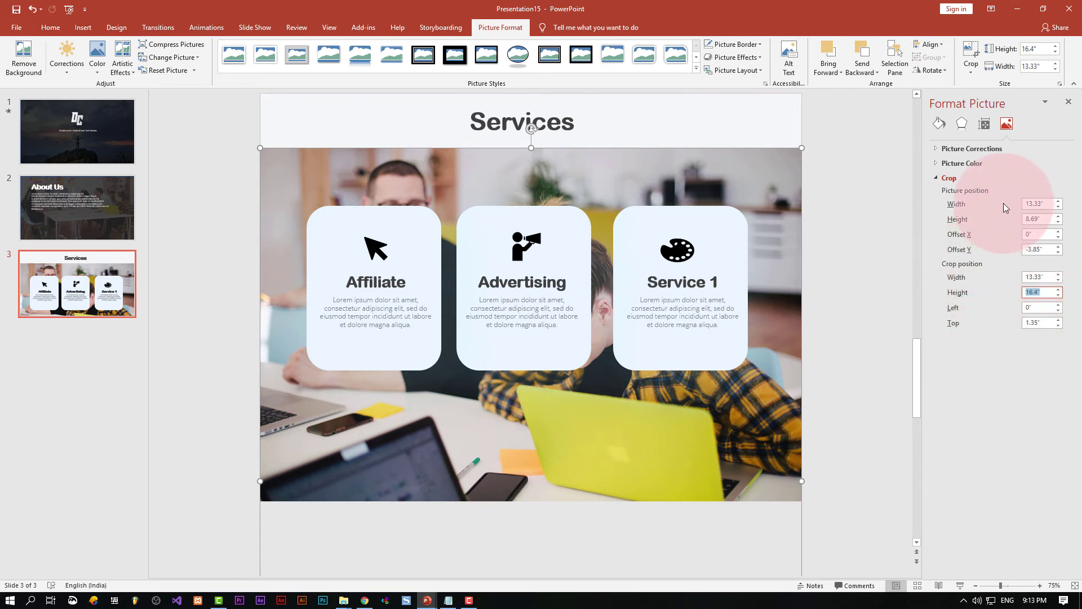
pyautogui.scroll(-5, 599, 425)
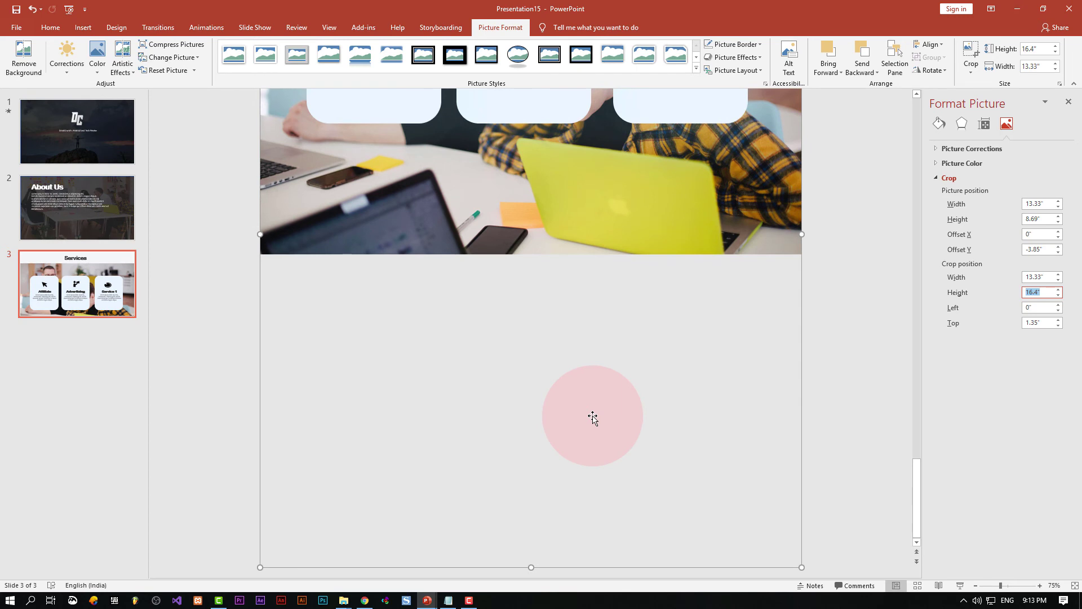
pyautogui.moveTo(534, 566); pyautogui.dragTo(532, 487)
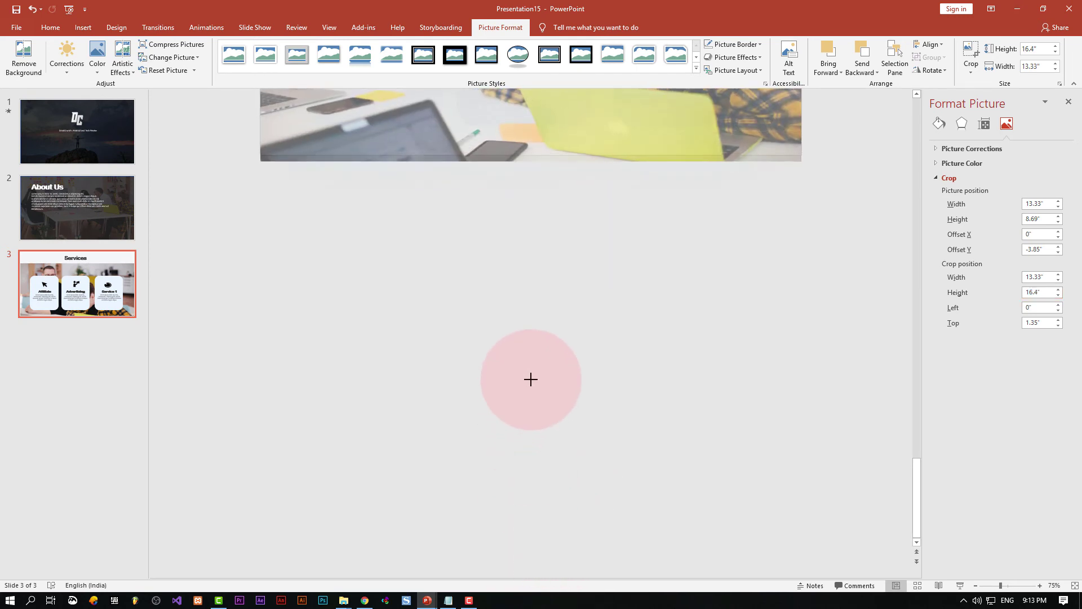
pyautogui.scroll(3, 715, 466)
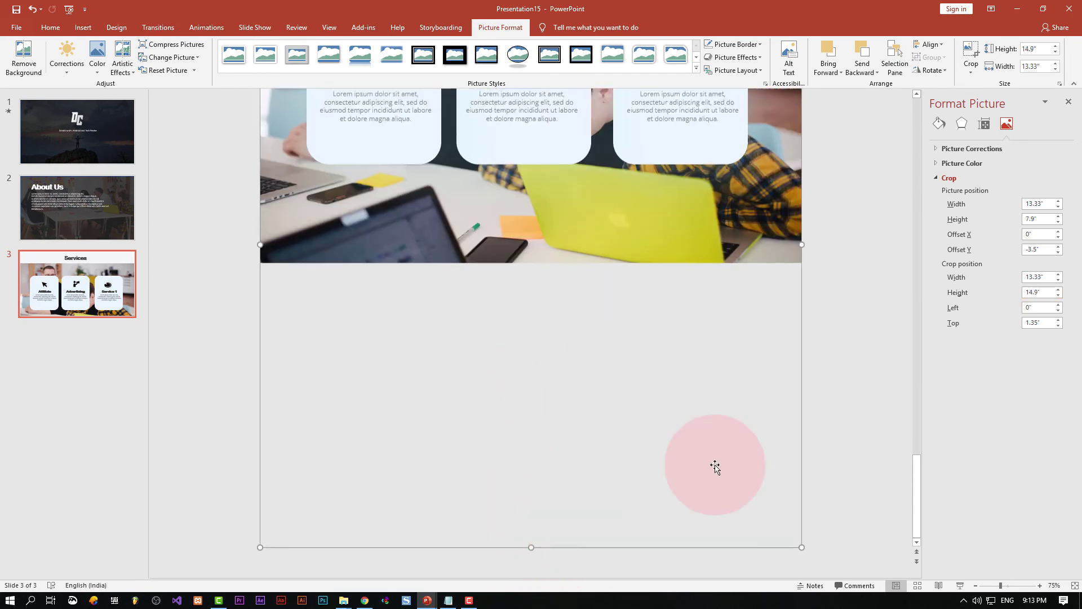
pyautogui.click(1040, 291)
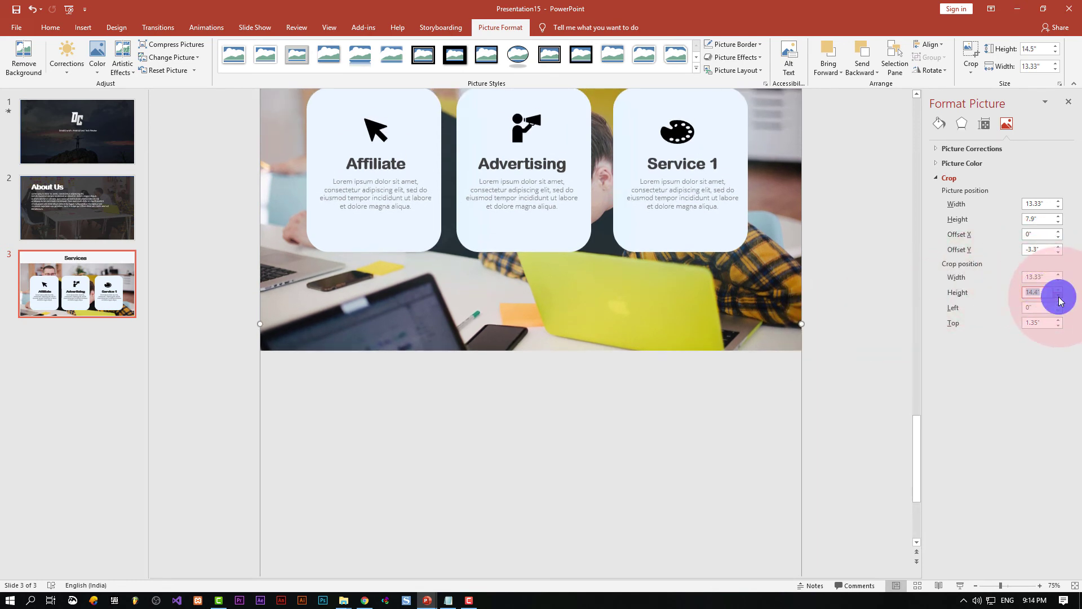
pyautogui.click(1059, 295)
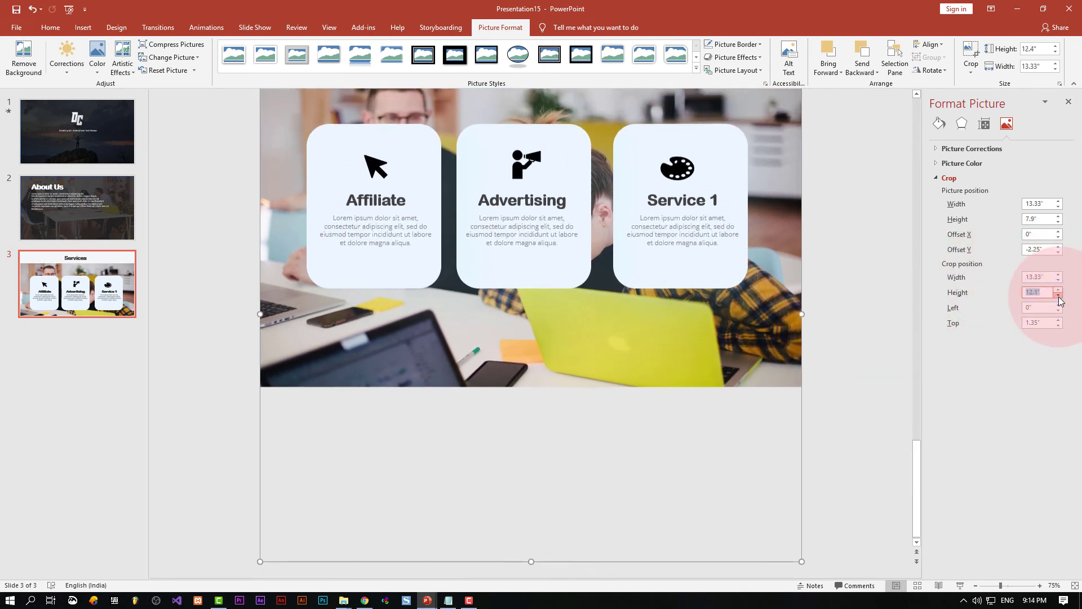
pyautogui.moveTo(1059, 300); pyautogui.dragTo(1059, 300)
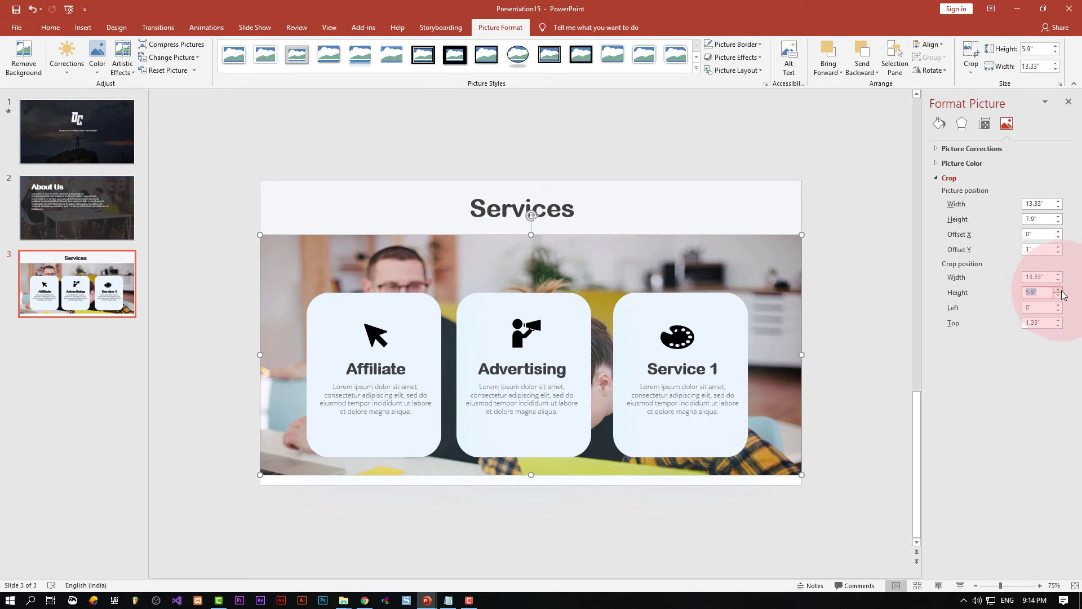
pyautogui.click(1060, 289)
pyautogui.click(1059, 290)
pyautogui.click(1059, 289)
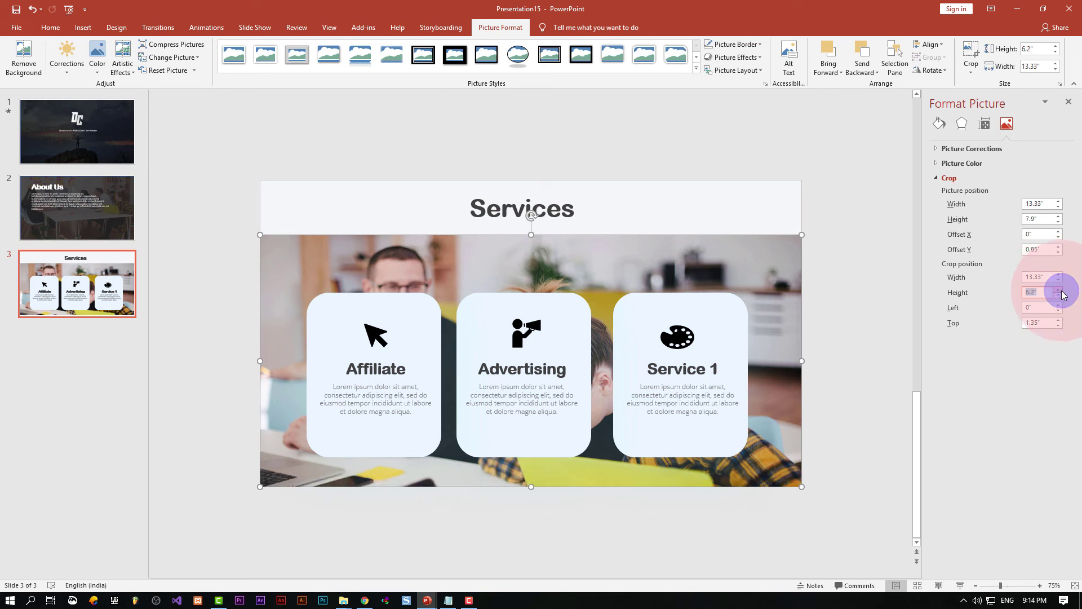
# Draw a rectangle covering the whole office photo area below the Services banner
pyautogui.click(887, 353)
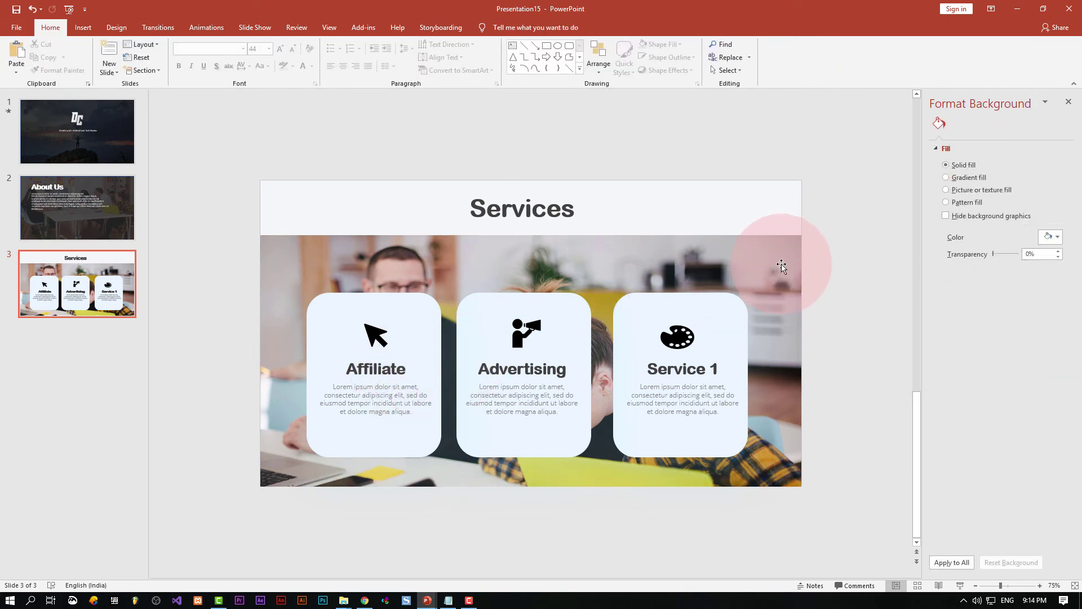
pyautogui.click(89, 29)
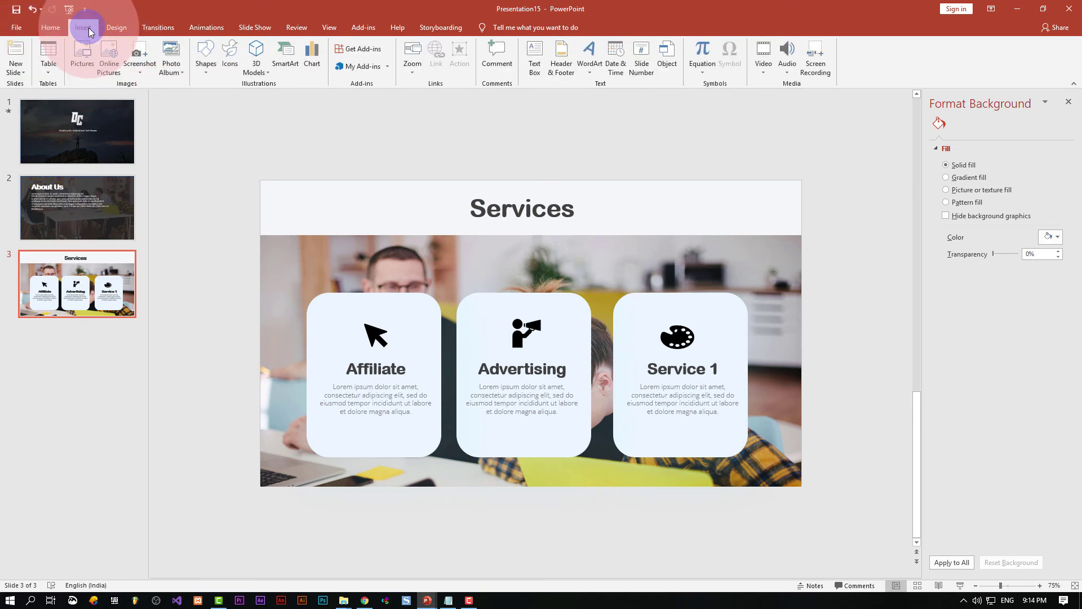
pyautogui.click(221, 60)
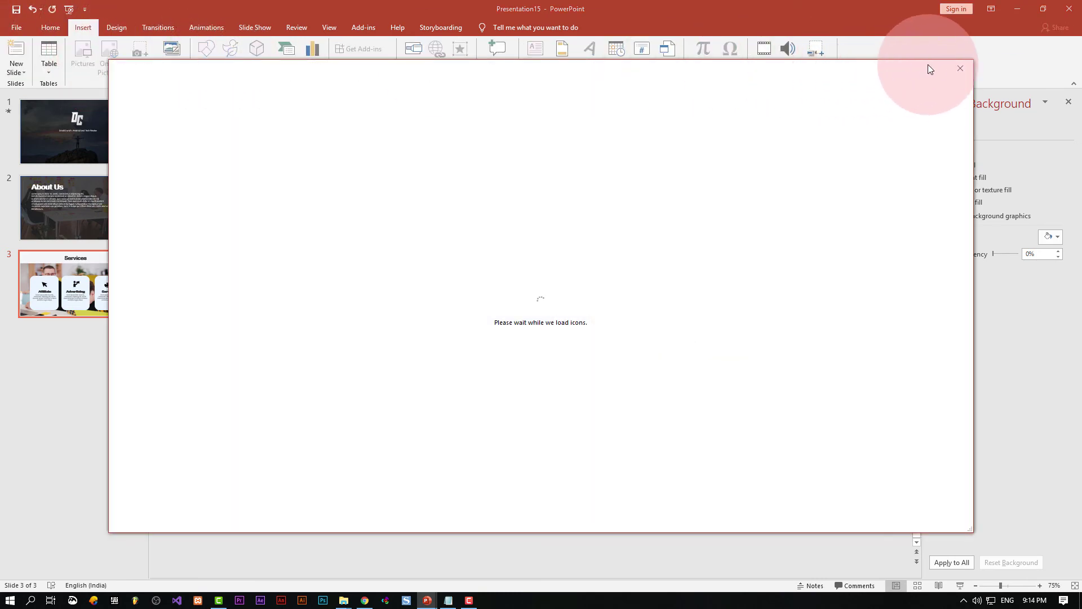
pyautogui.click(960, 68)
pyautogui.click(206, 63)
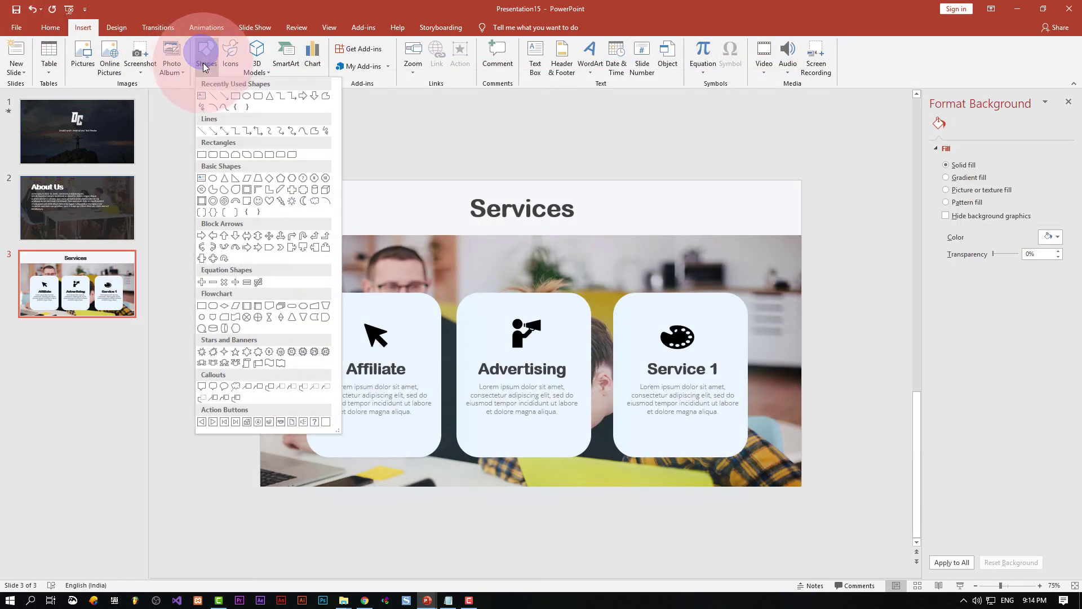
pyautogui.click(235, 96)
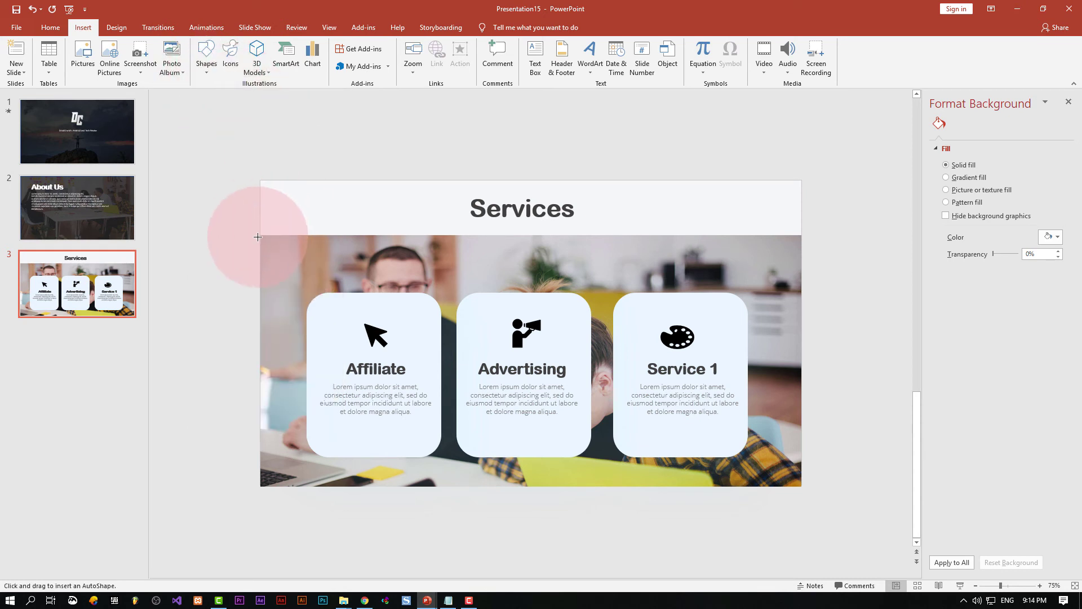
pyautogui.moveTo(261, 234); pyautogui.dragTo(802, 482)
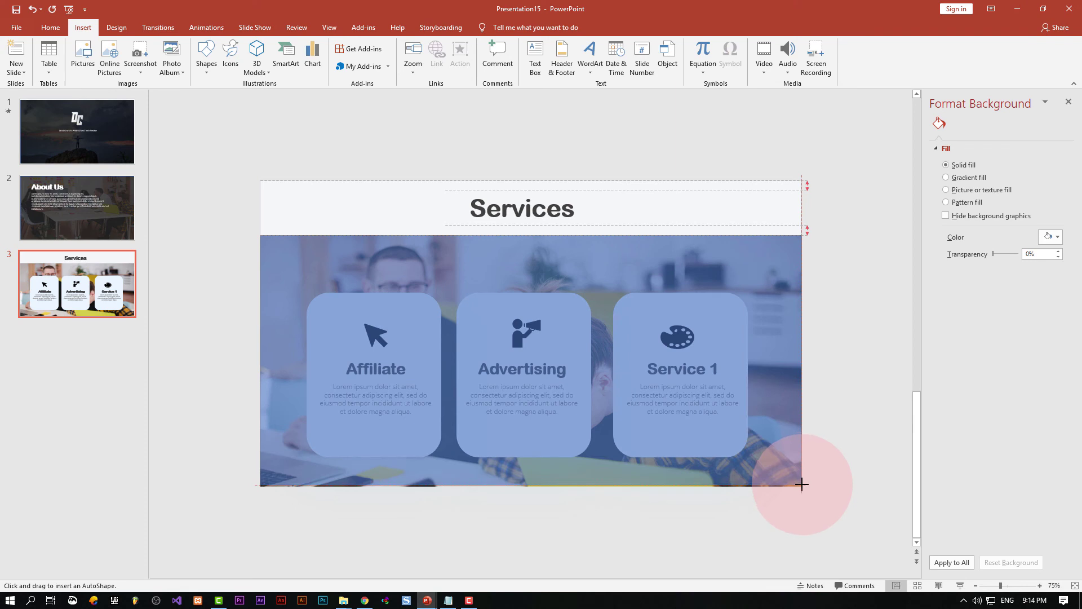
pyautogui.moveTo(801, 488); pyautogui.dragTo(802, 486)
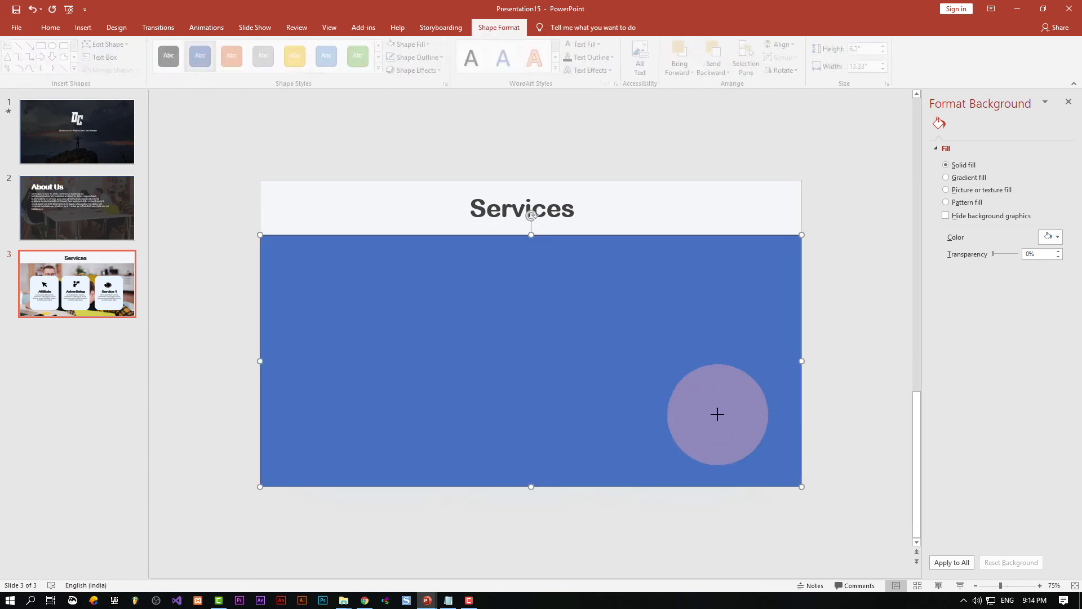
# Fill the rectangle with black at 24% transparency
pyautogui.click(1046, 267)
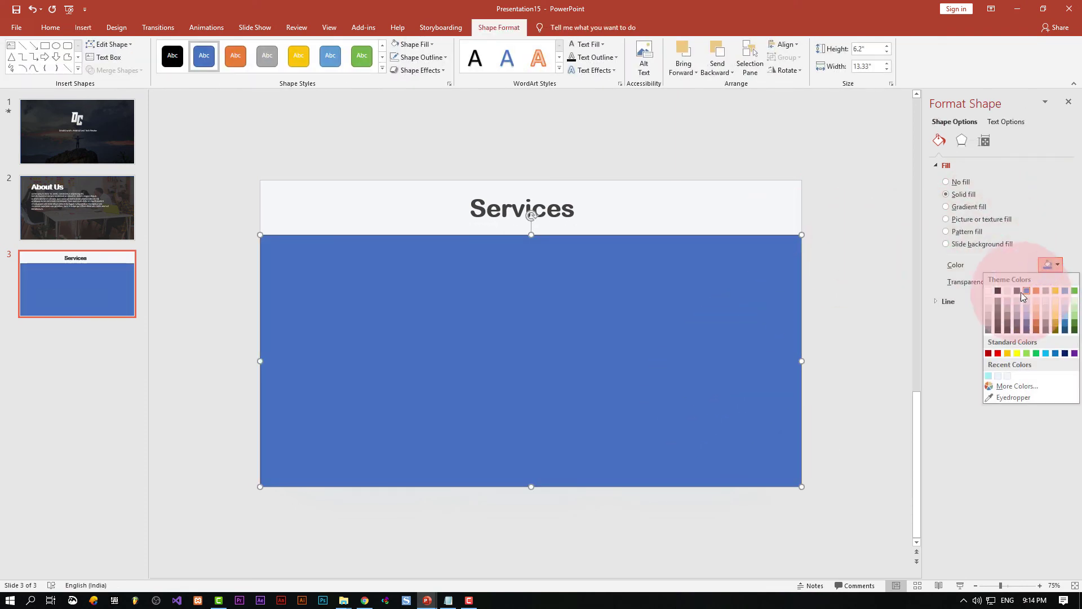
pyautogui.click(1000, 293)
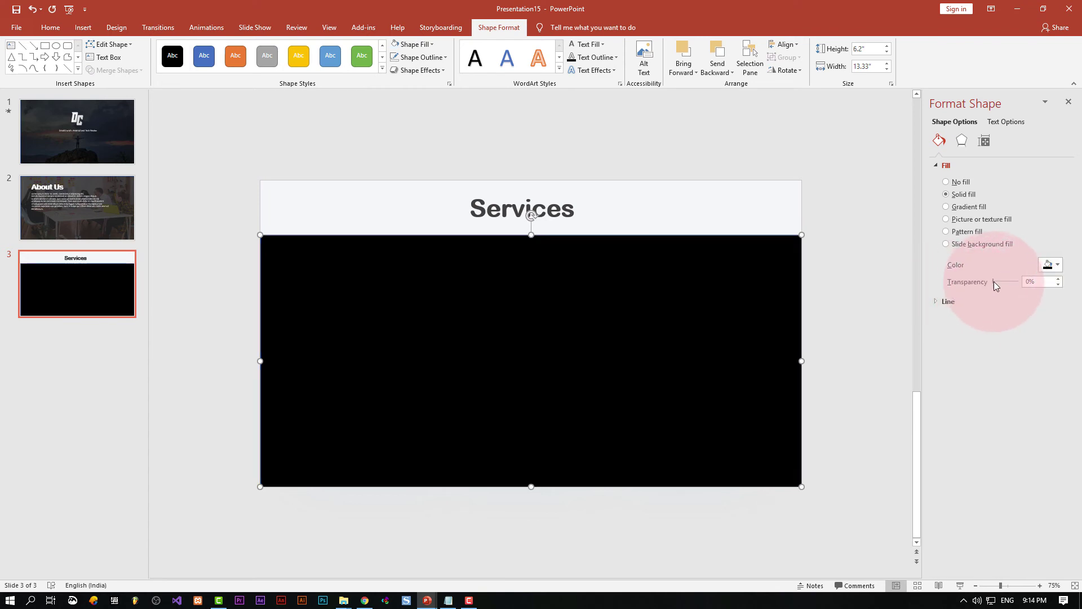
pyautogui.moveTo(994, 281); pyautogui.dragTo(1000, 280)
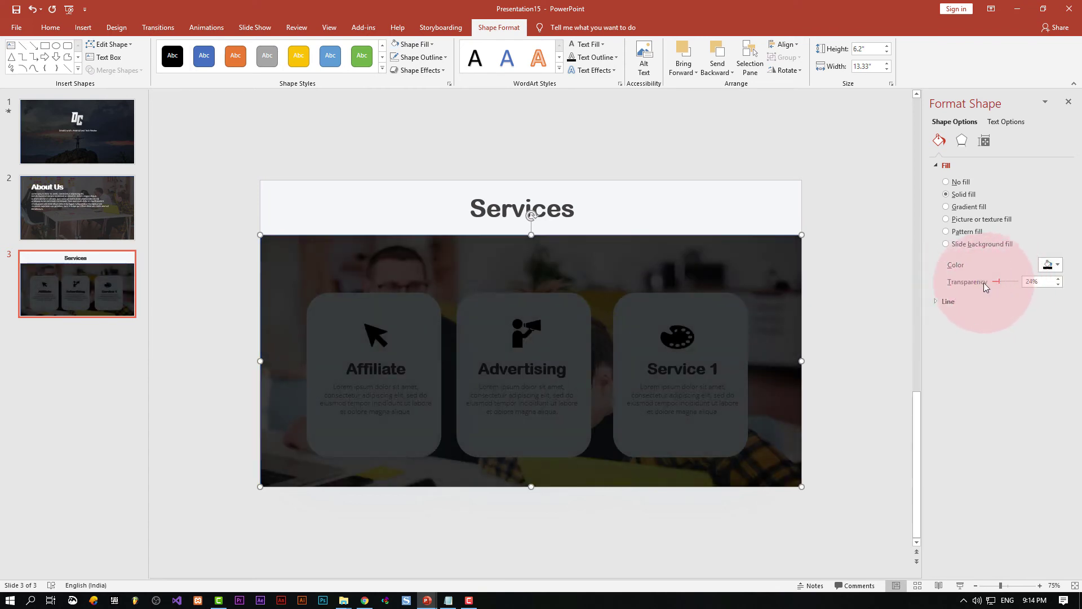
# Send the black overlay backward in the layer order, ending at the very back
pyautogui.rightClick(766, 260)
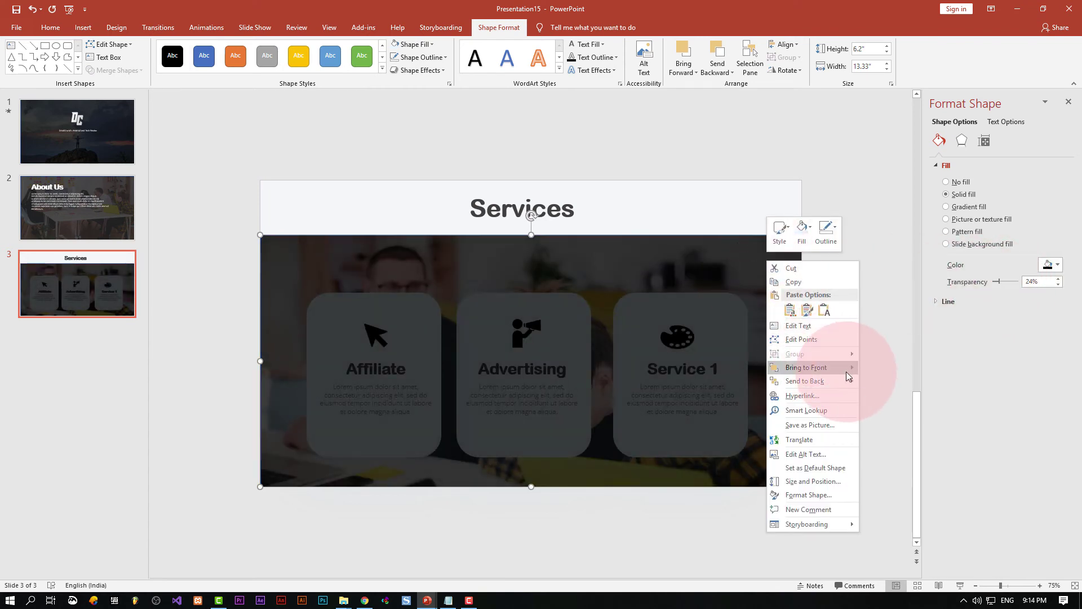
pyautogui.moveTo(805, 381)
pyautogui.click(893, 396)
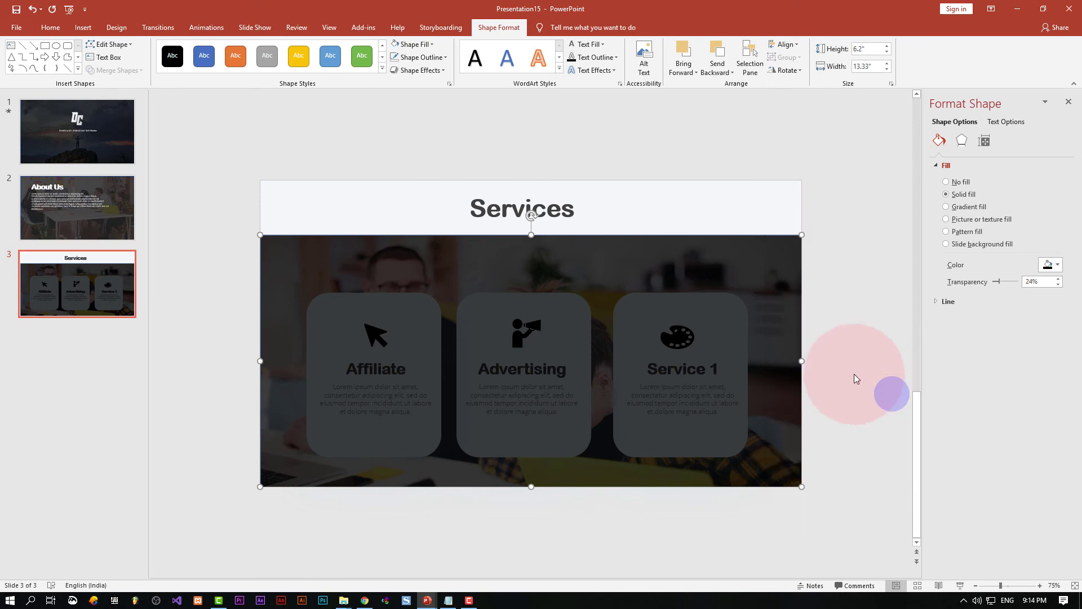
pyautogui.rightClick(790, 319)
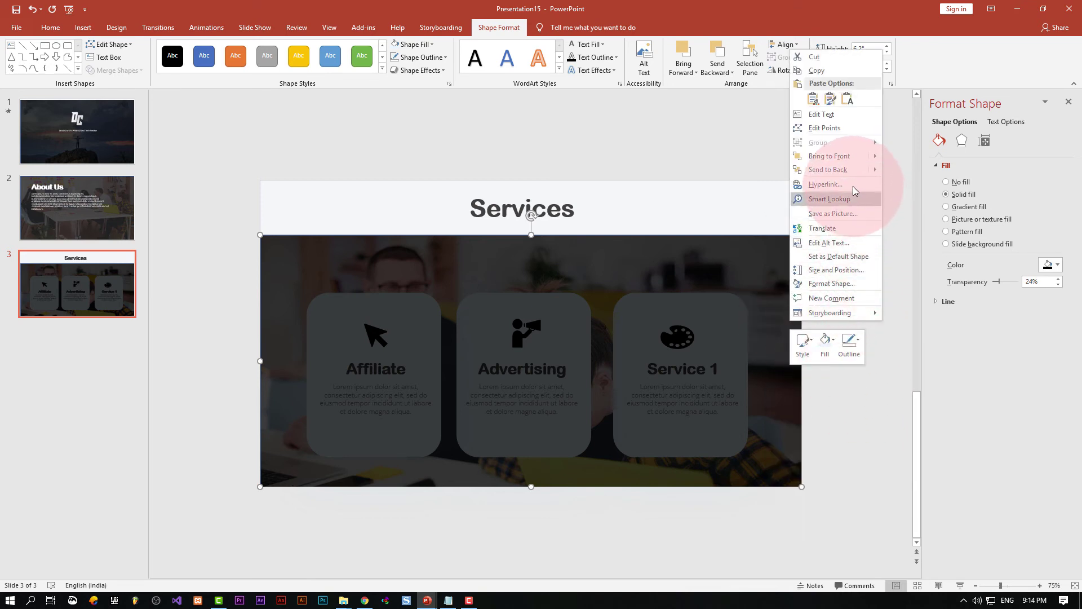
pyautogui.click(888, 185)
pyautogui.rightClick(792, 257)
pyautogui.moveTo(824, 385)
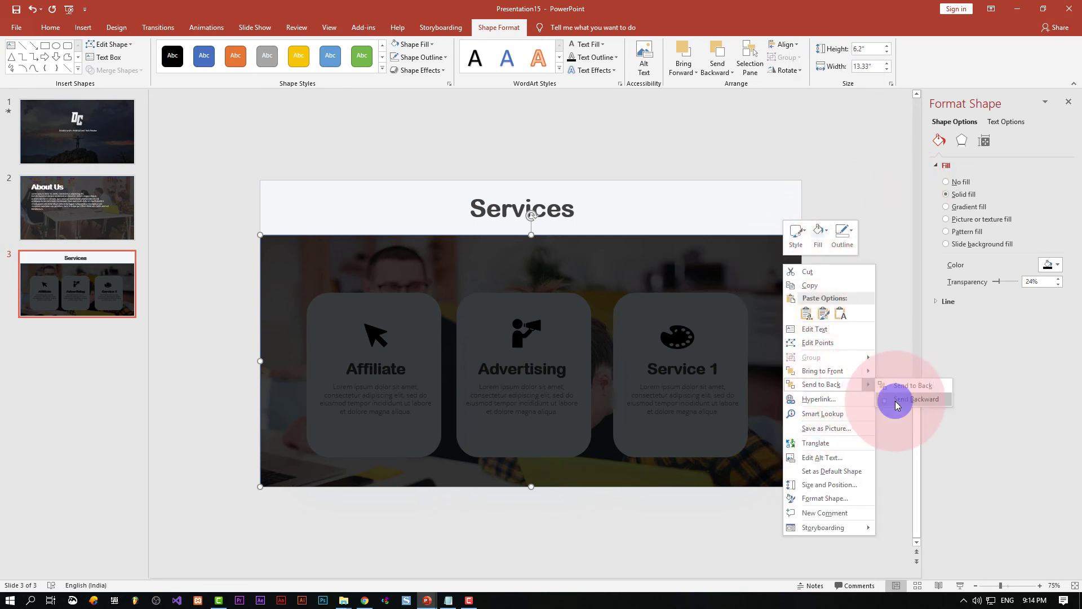
pyautogui.click(894, 398)
pyautogui.rightClick(764, 282)
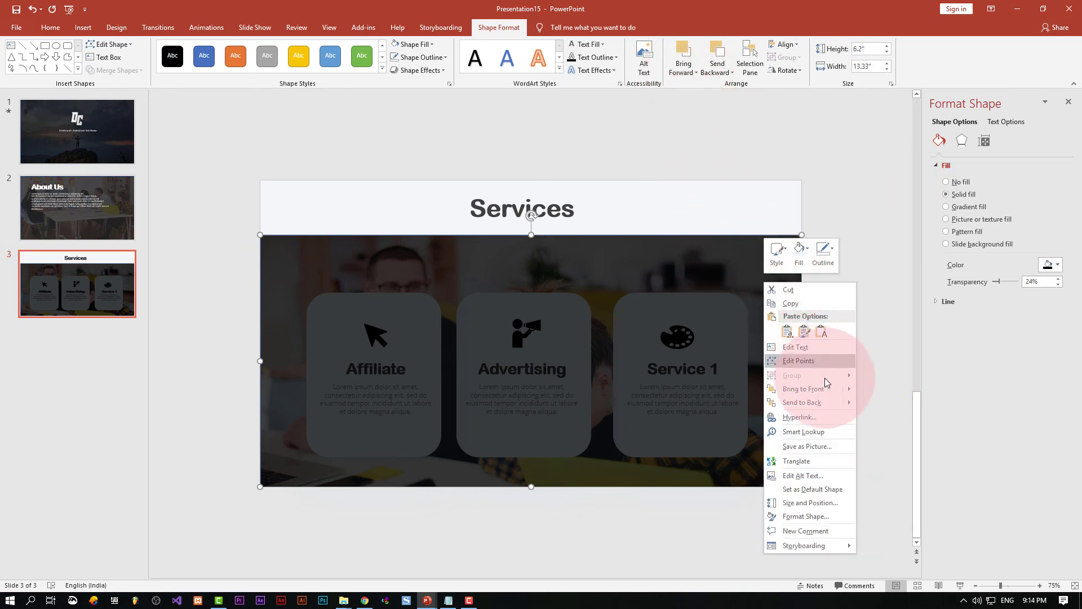
pyautogui.click(826, 403)
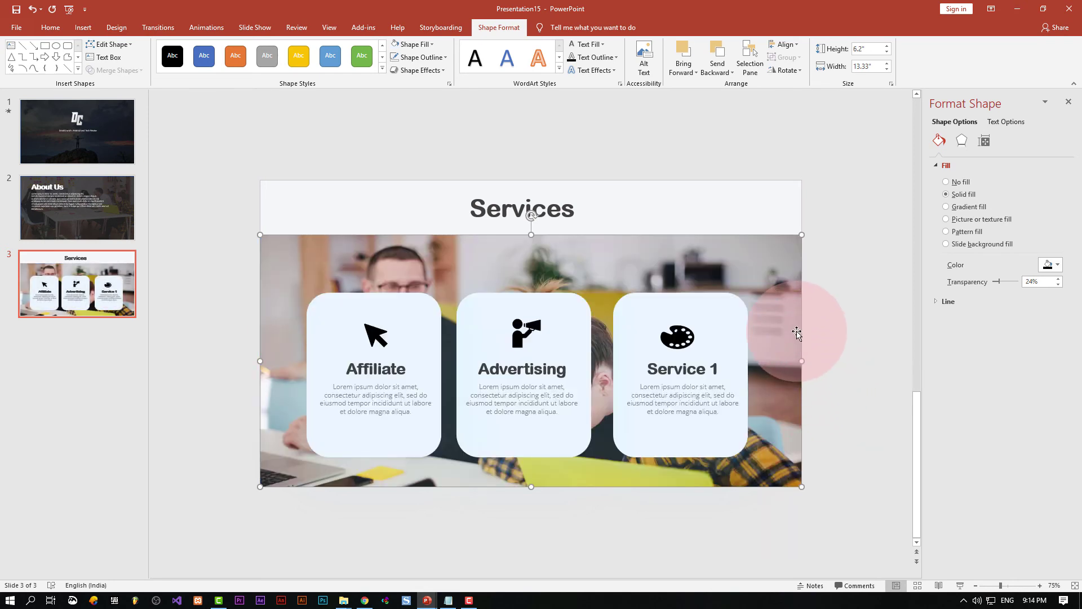
# Bring the office photo to the front, then undo to restore the Service 1 card
pyautogui.click(798, 332)
pyautogui.rightClick(797, 329)
pyautogui.click(851, 237)
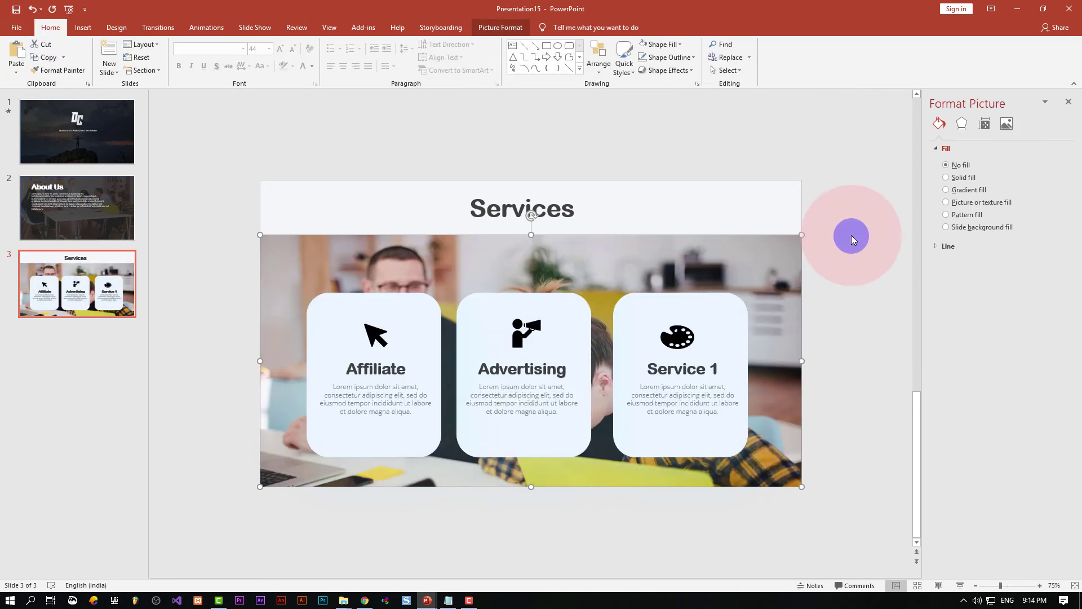
pyautogui.rightClick(781, 274)
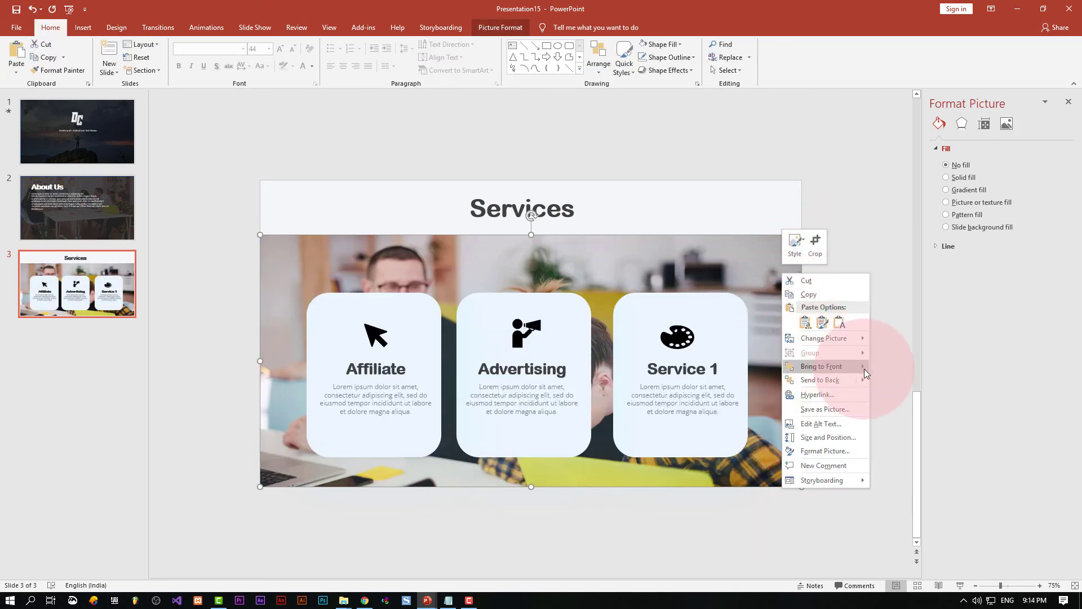
pyautogui.moveTo(822, 366)
pyautogui.click(894, 369)
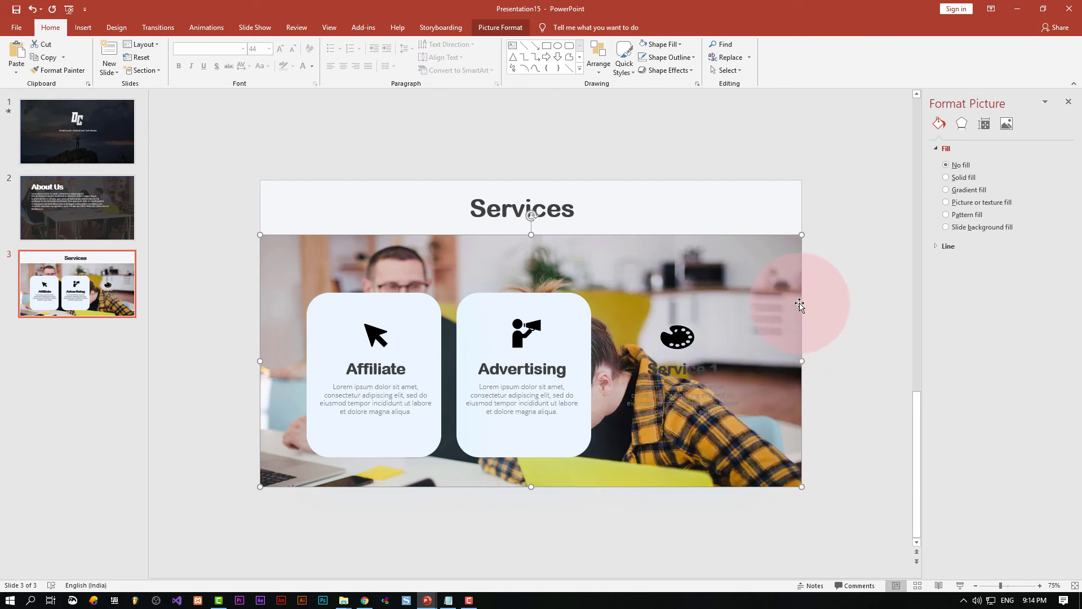
pyautogui.hotkey('ctrl', 'z')
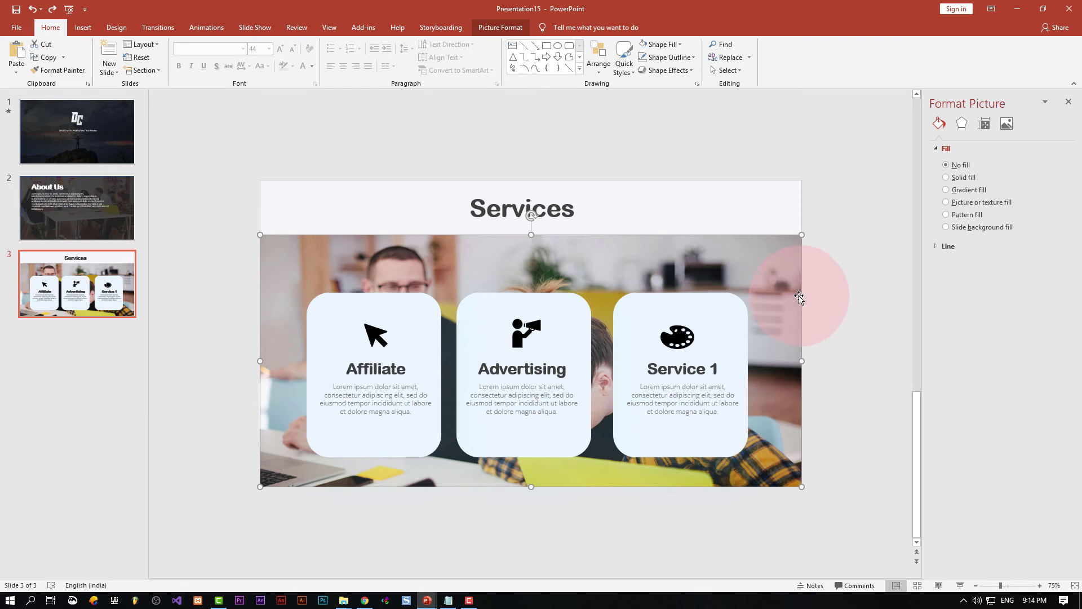
# Move the photo aside, bring the overlay forward above it, and return the photo
pyautogui.moveTo(800, 297)
pyautogui.mouseDown()
pyautogui.moveTo(800, 402)
pyautogui.moveTo(787, 271)
pyautogui.mouseUp()
pyautogui.rightClick(787, 271)
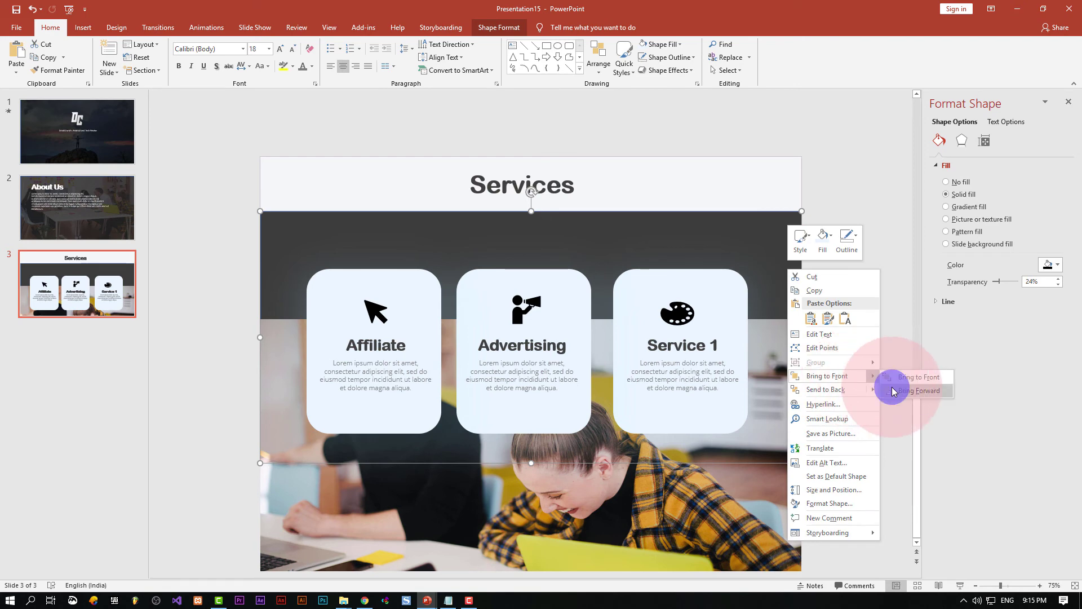
pyautogui.click(892, 388)
pyautogui.click(854, 447)
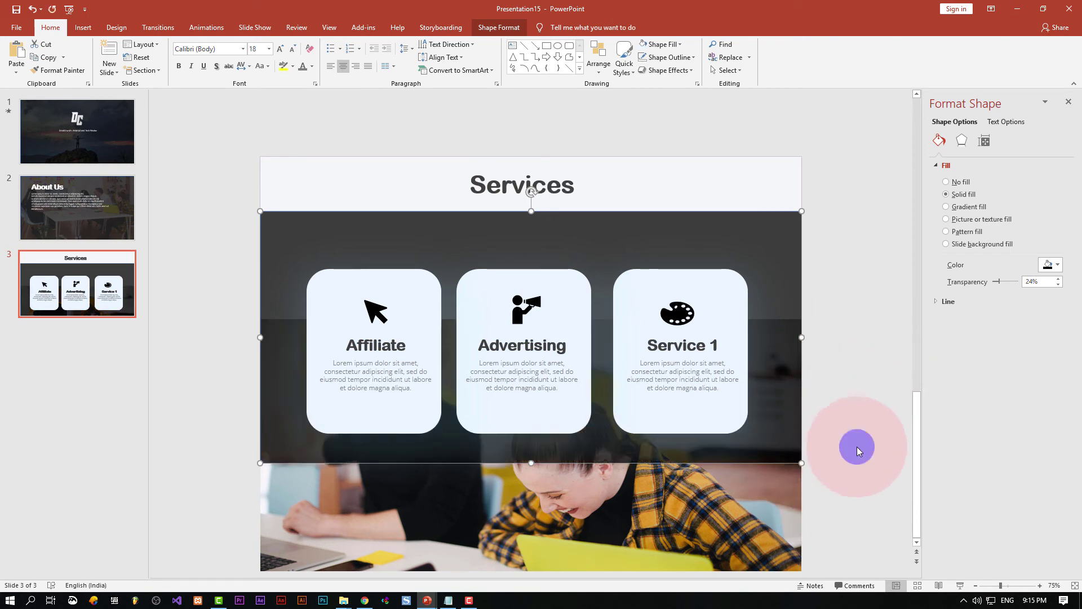
pyautogui.moveTo(785, 543)
pyautogui.mouseDown()
pyautogui.moveTo(784, 455)
pyautogui.moveTo(790, 486)
pyautogui.moveTo(772, 483)
pyautogui.mouseUp()
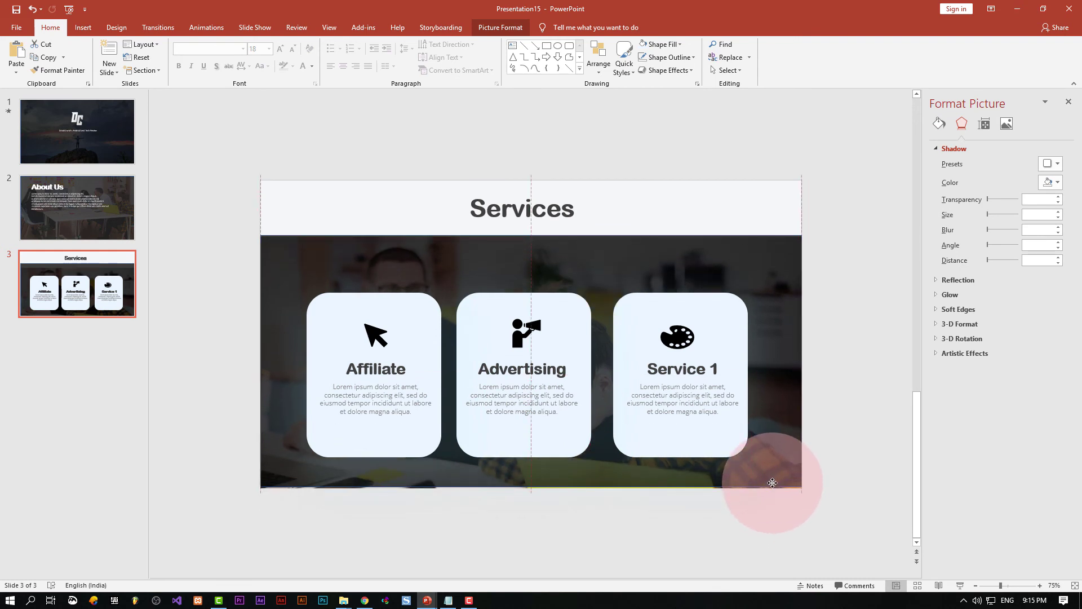
# Give the Affiliate card's fill 14% transparency
pyautogui.click(859, 430)
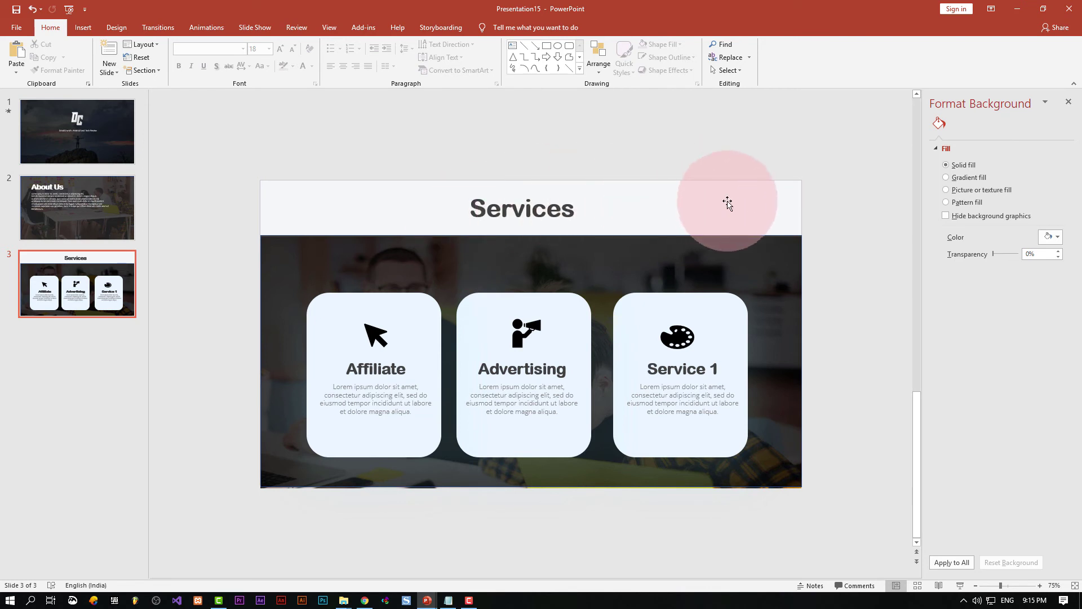
pyautogui.click(414, 307)
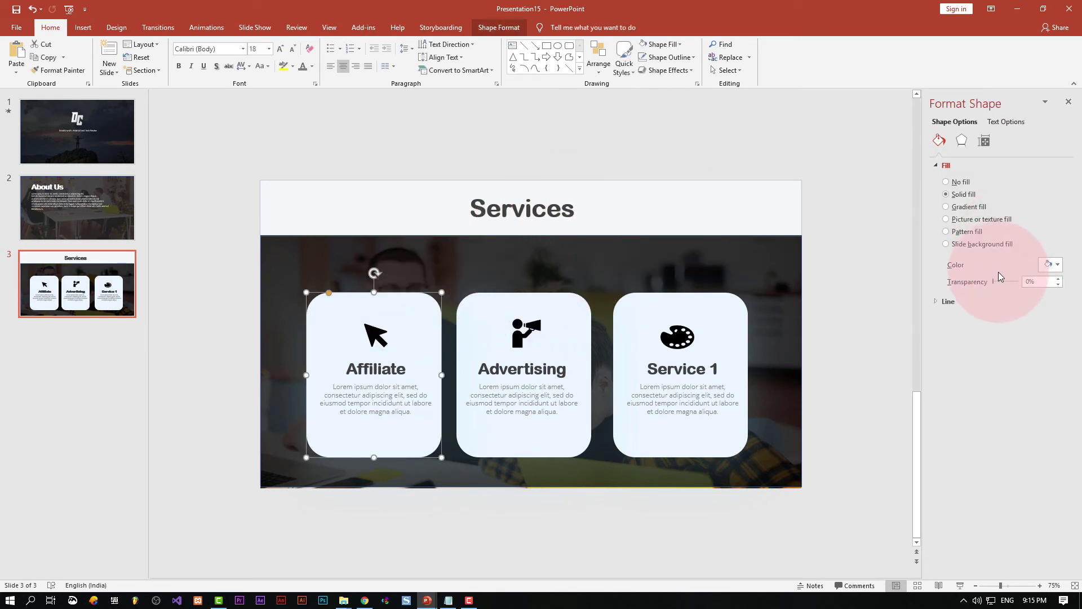
pyautogui.moveTo(993, 281); pyautogui.dragTo(1000, 284)
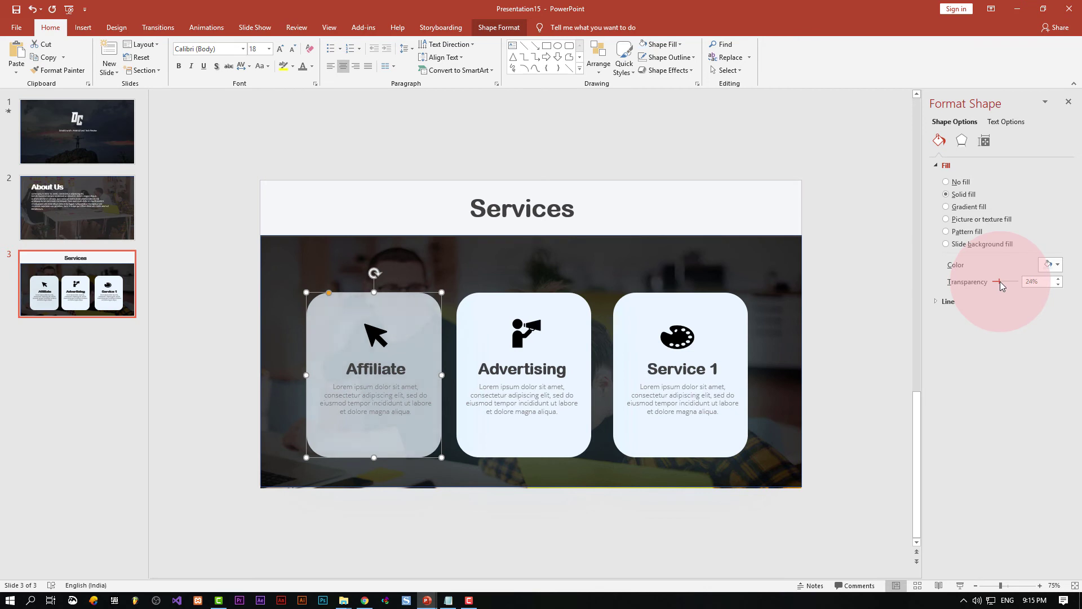
pyautogui.moveTo(1000, 279); pyautogui.dragTo(999, 279)
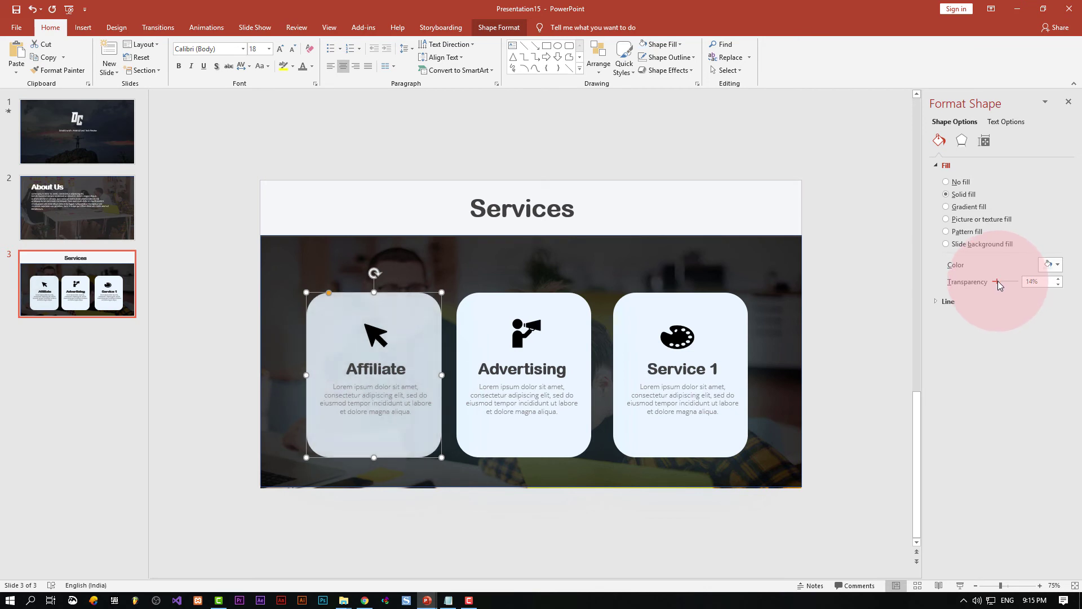
# Set the Advertising and Service 1 card fills to 14% transparency and verify
pyautogui.click(570, 354)
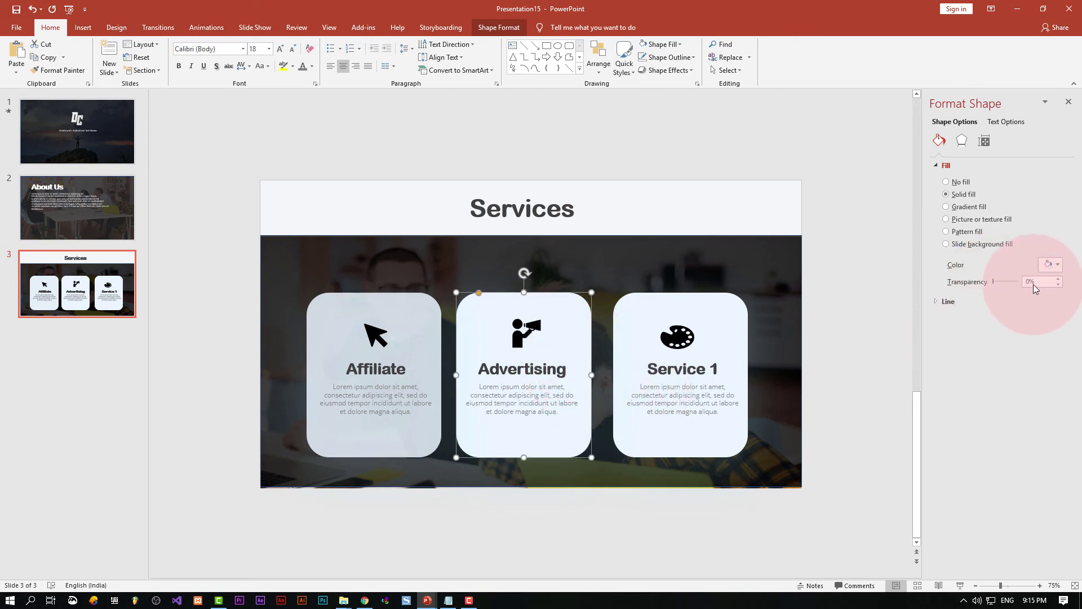
pyautogui.write('4')
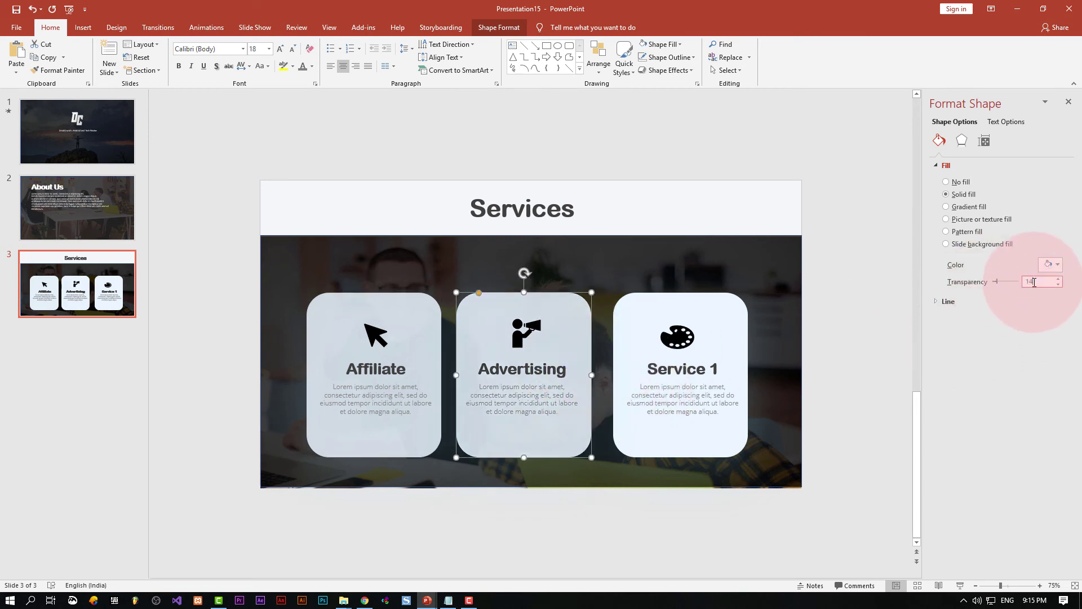
pyautogui.click(728, 314)
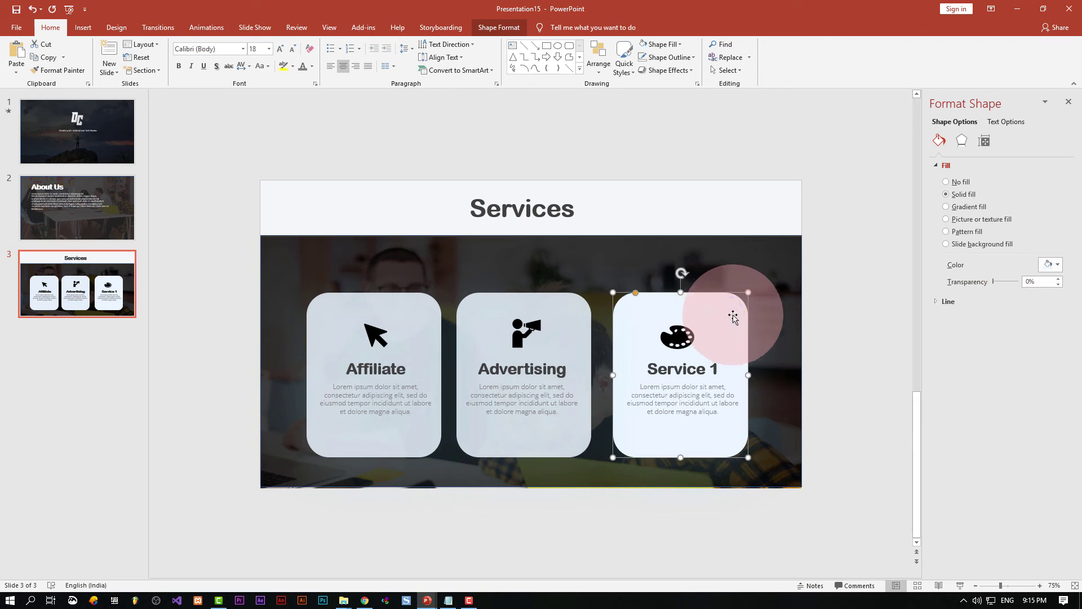
pyautogui.click(1030, 280)
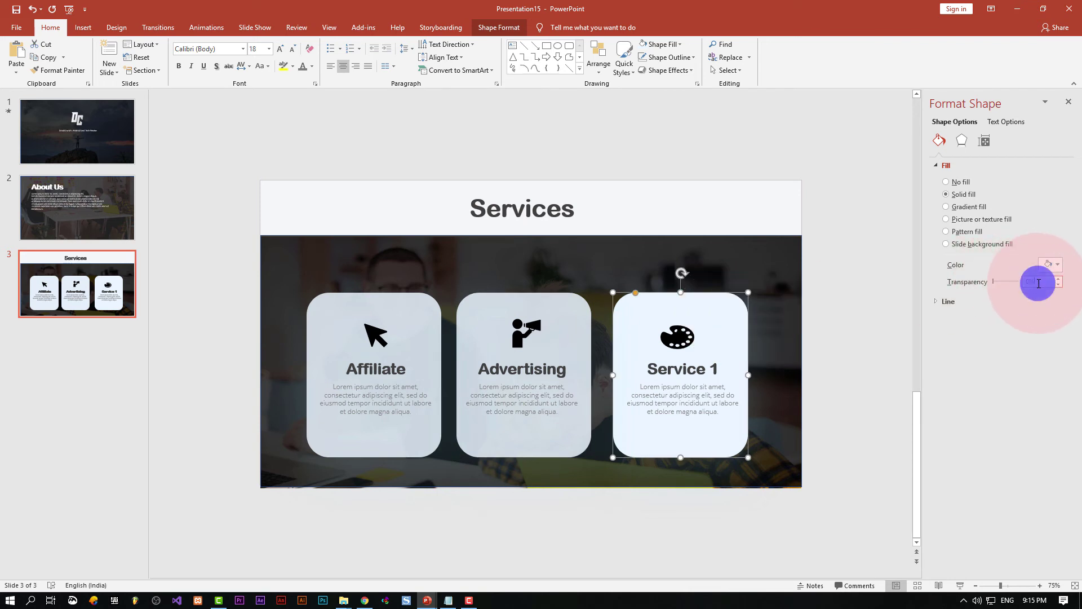
pyautogui.write('14')
pyautogui.click(874, 334)
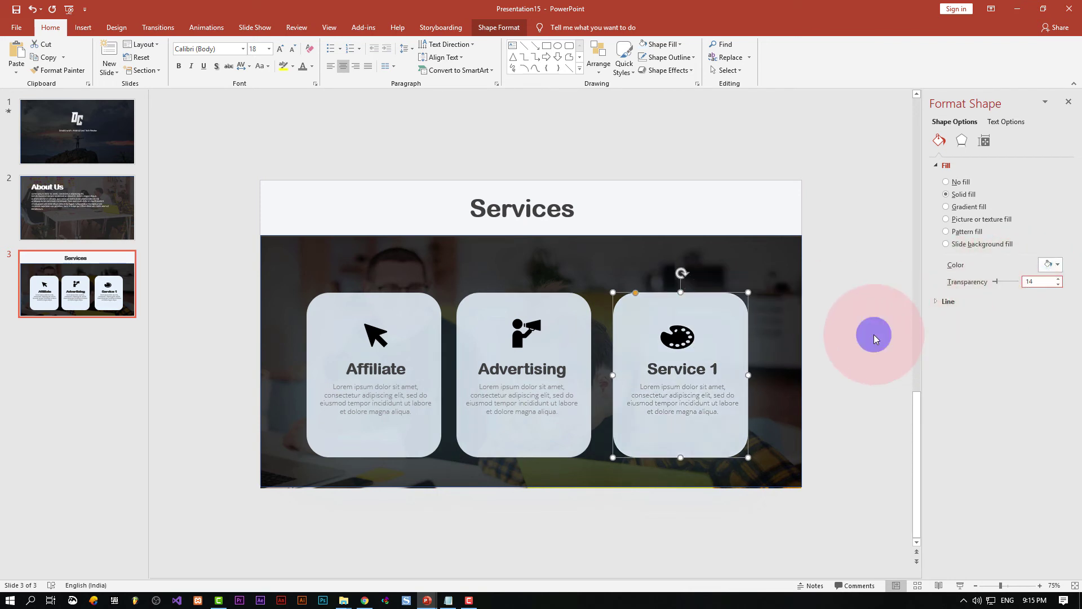
pyautogui.click(590, 328)
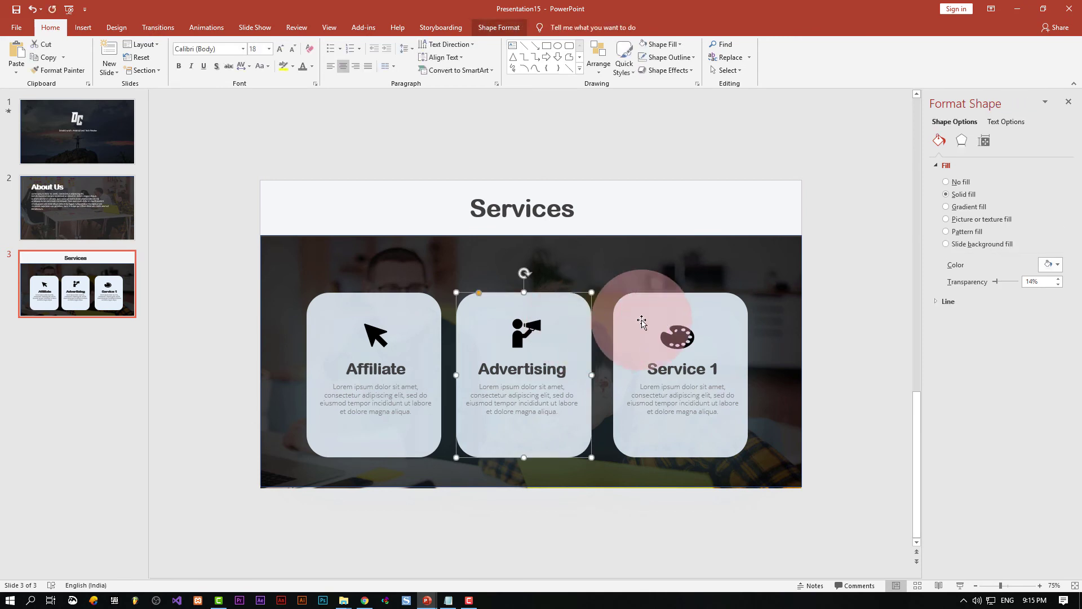
pyautogui.click(850, 315)
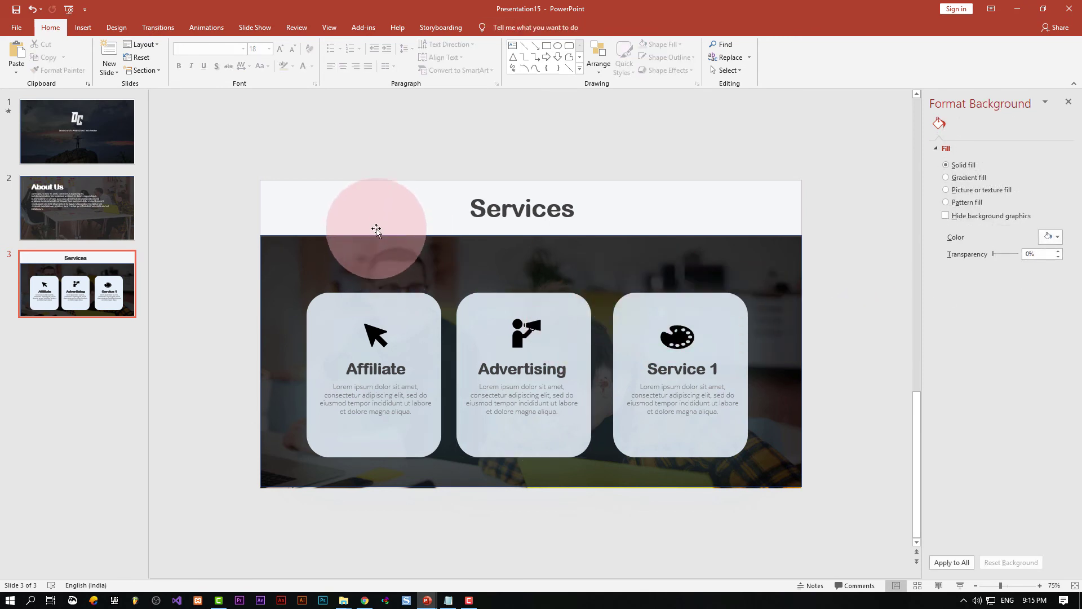
pyautogui.click(107, 218)
pyautogui.click(103, 122)
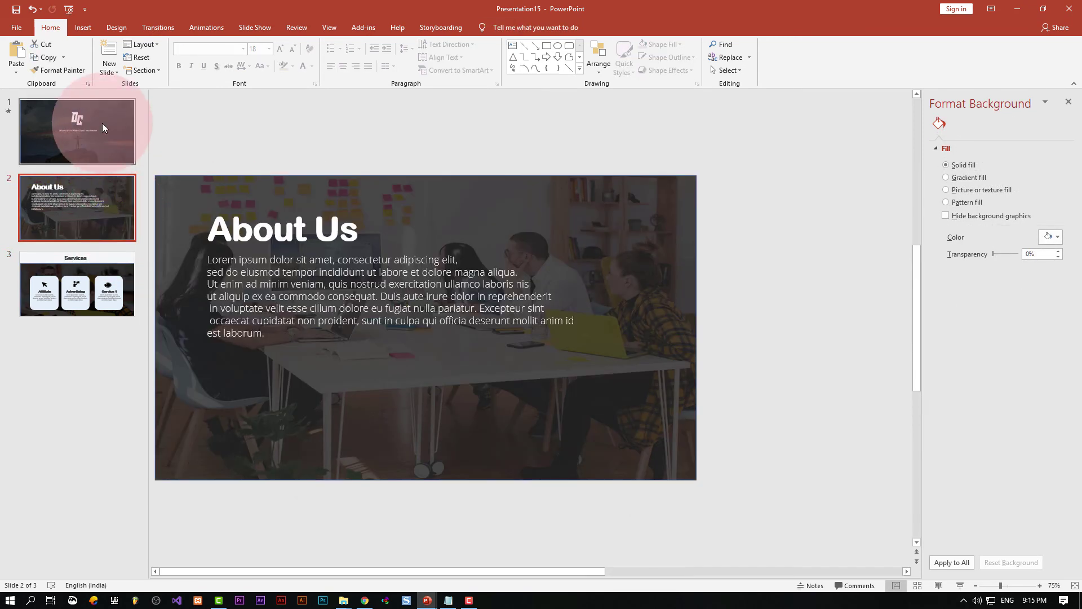
pyautogui.click(111, 263)
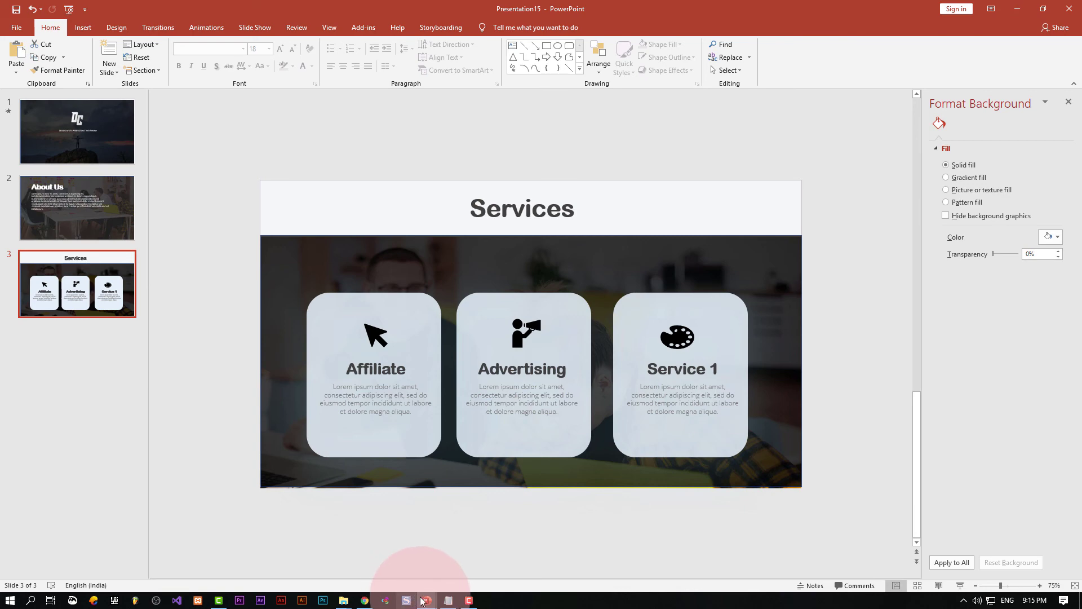
pyautogui.moveTo(427, 600)
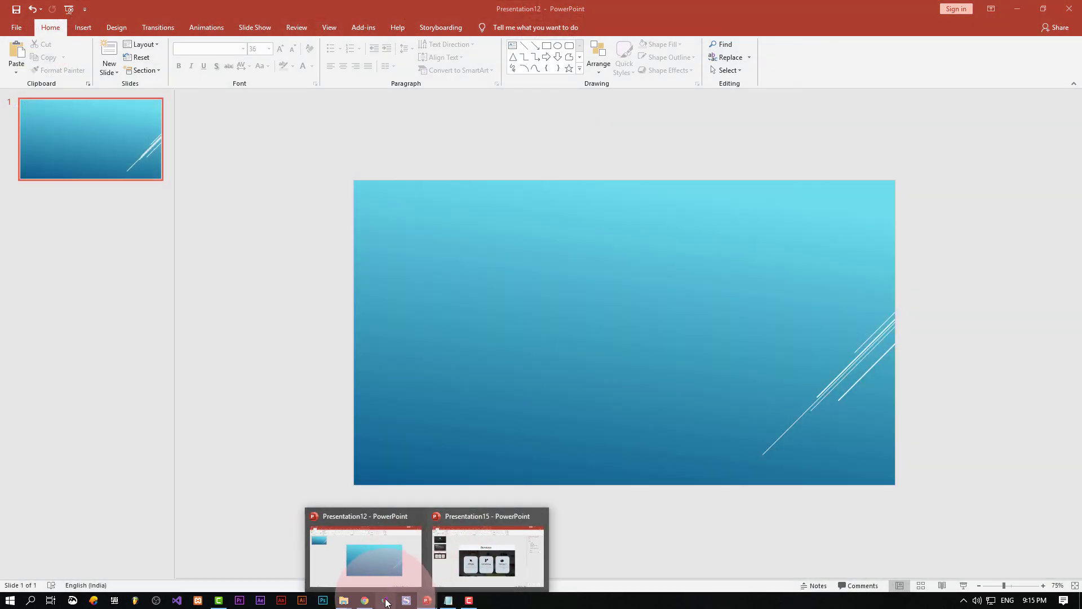
pyautogui.click(474, 556)
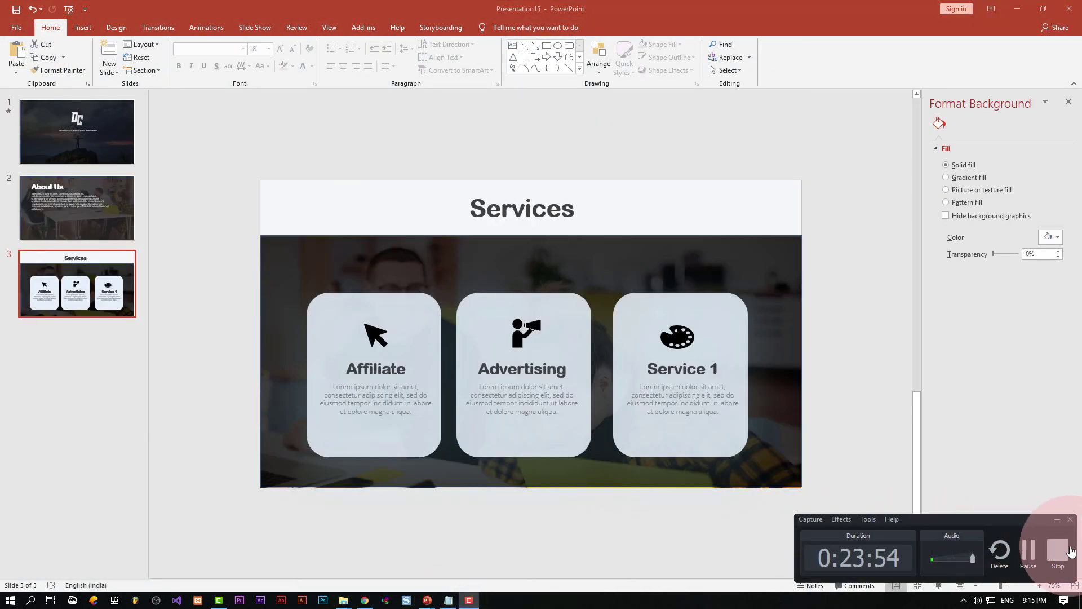
pyautogui.click(1060, 559)
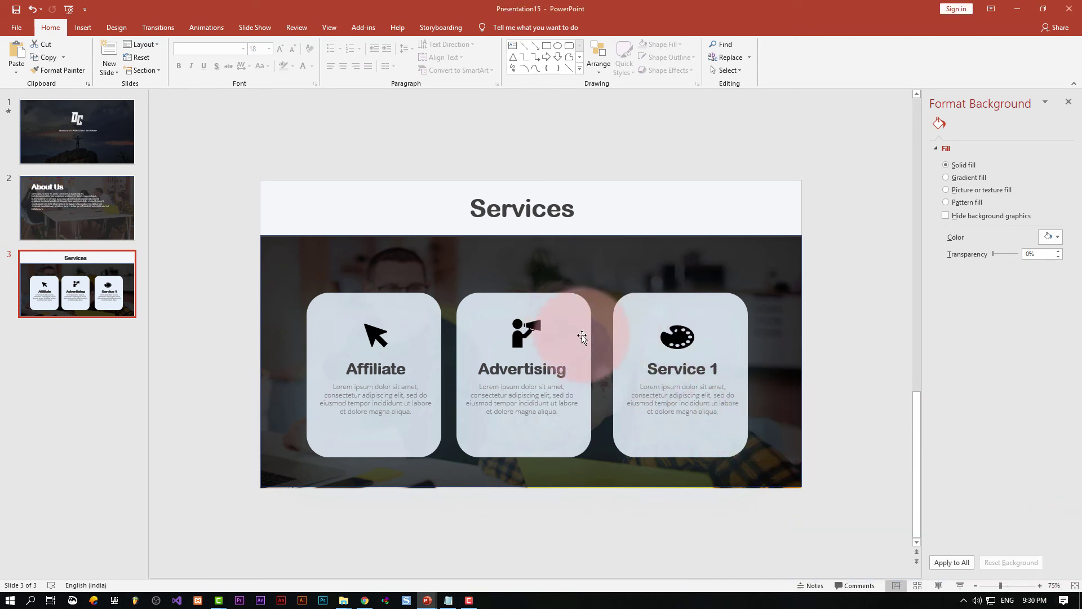
# Select the Affiliate, Advertising and Service 1 cards and shift them slightly right
pyautogui.click(578, 317)
pyautogui.click(671, 307)
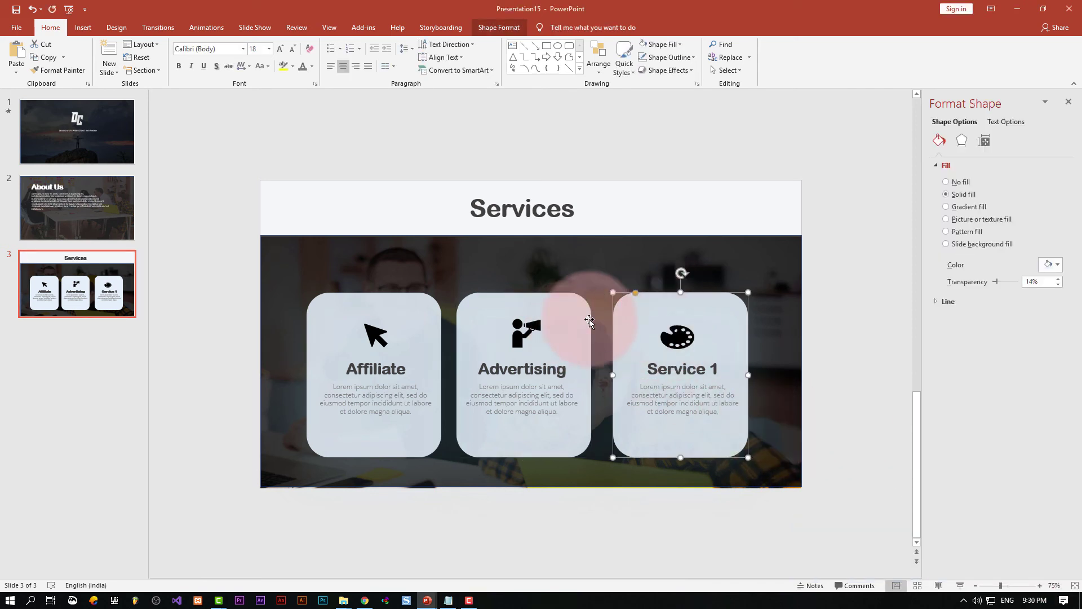
pyautogui.moveTo(570, 330); pyautogui.dragTo(571, 330)
pyautogui.click(623, 316)
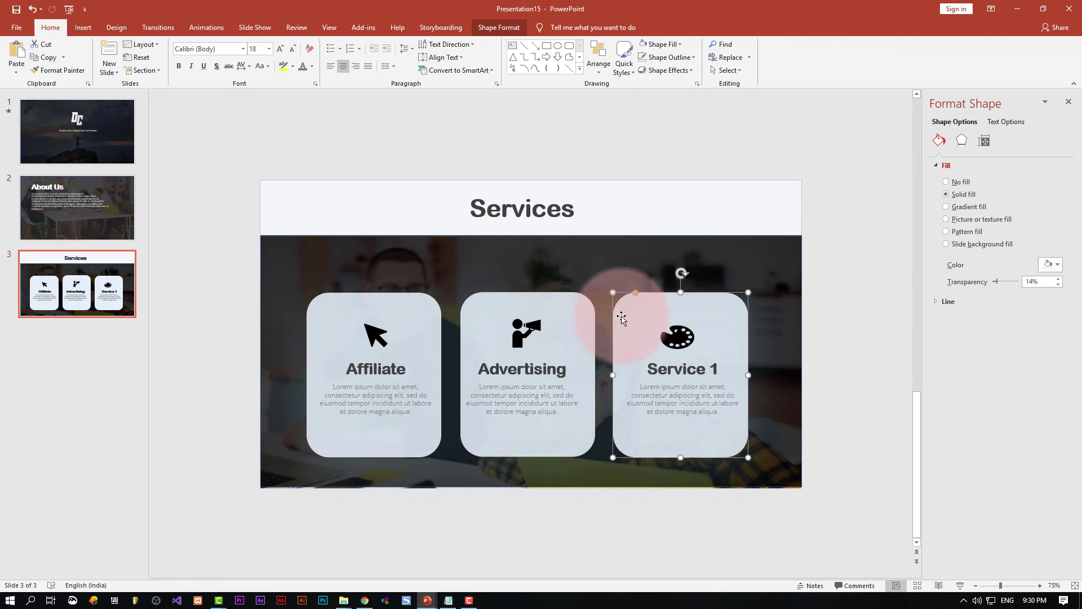
pyautogui.keyDown('shift'); pyautogui.click(566, 307); pyautogui.keyUp('shift')
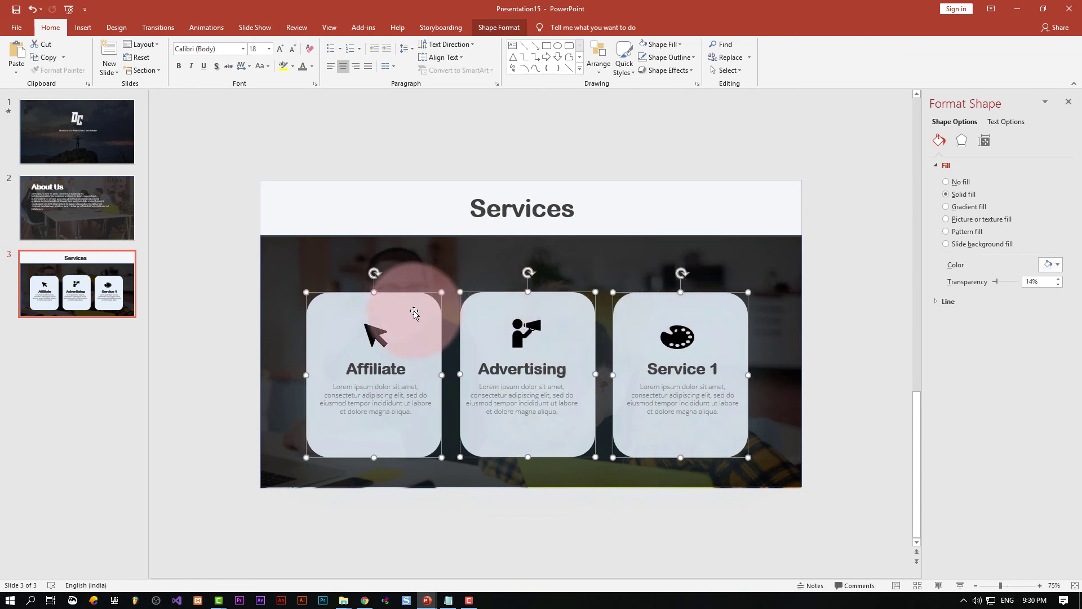
pyautogui.moveTo(414, 313); pyautogui.dragTo(416, 307)
# Centre the megaphone and palette icons with their titles and text in the Advertising and Service 1 cards
pyautogui.click(514, 327)
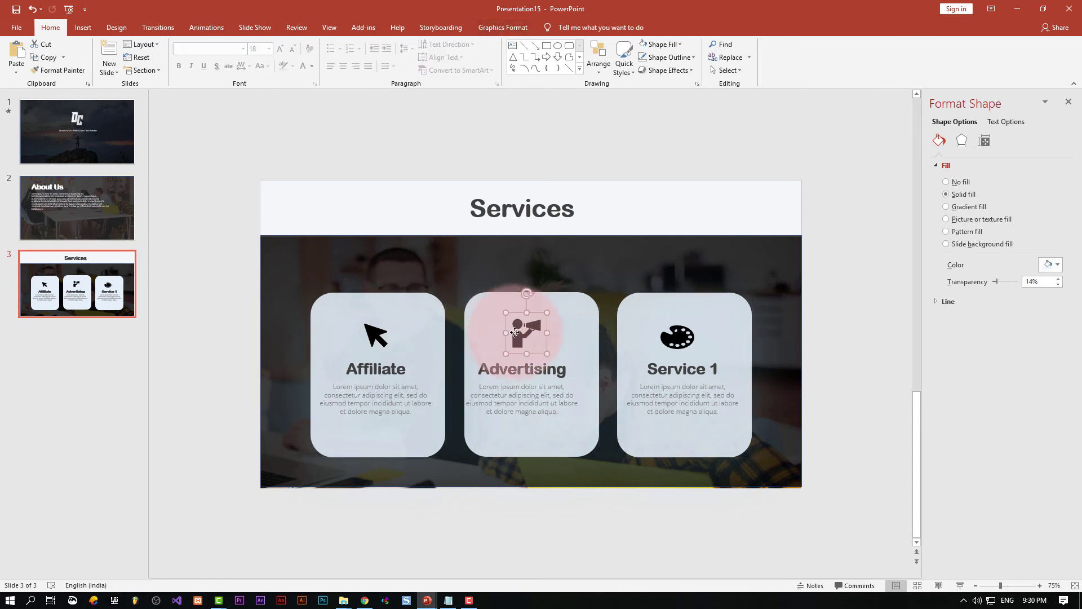
pyautogui.keyDown('shift'); pyautogui.click(521, 366); pyautogui.keyUp('shift')
pyautogui.moveTo(536, 330); pyautogui.dragTo(542, 331)
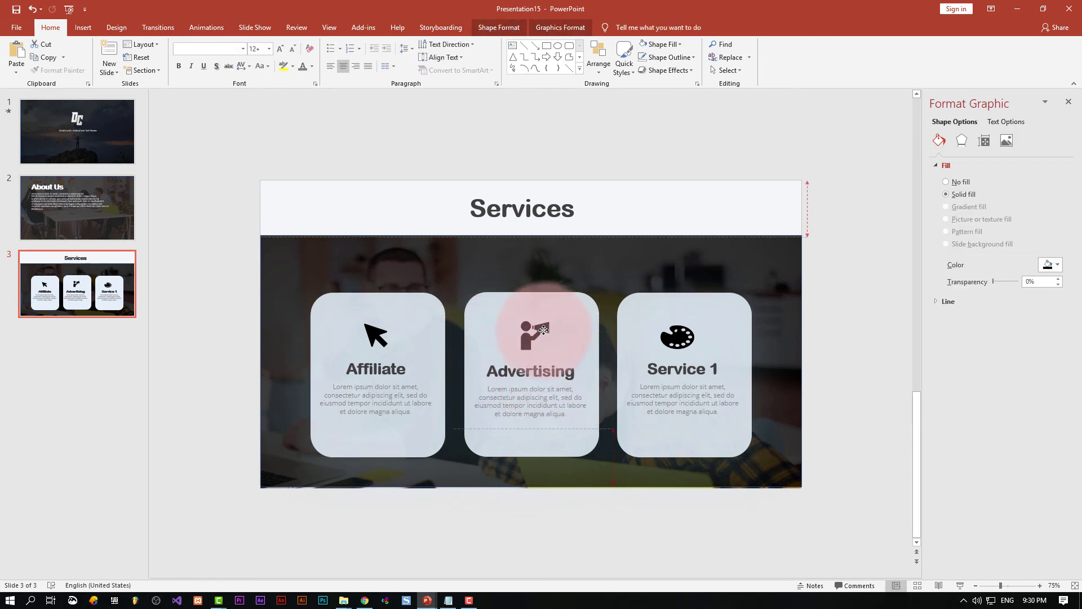
pyautogui.moveTo(544, 329); pyautogui.dragTo(550, 328)
pyautogui.click(677, 337)
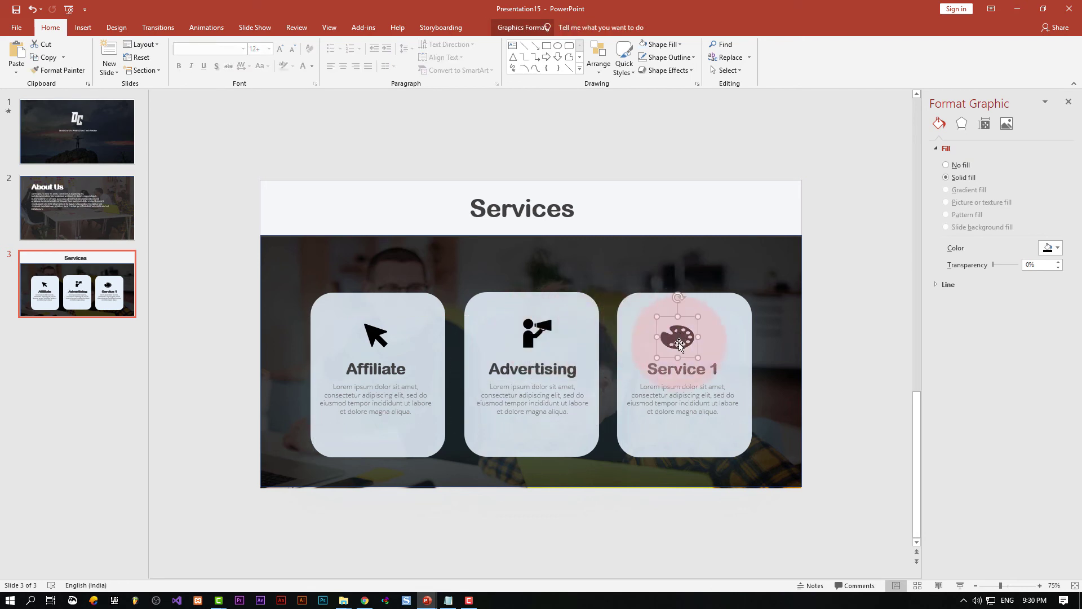
pyautogui.keyDown('shift'); pyautogui.click(679, 373); pyautogui.keyUp('shift')
pyautogui.keyDown('shift'); pyautogui.click(680, 392); pyautogui.keyUp('shift')
pyautogui.moveTo(680, 333); pyautogui.dragTo(684, 329)
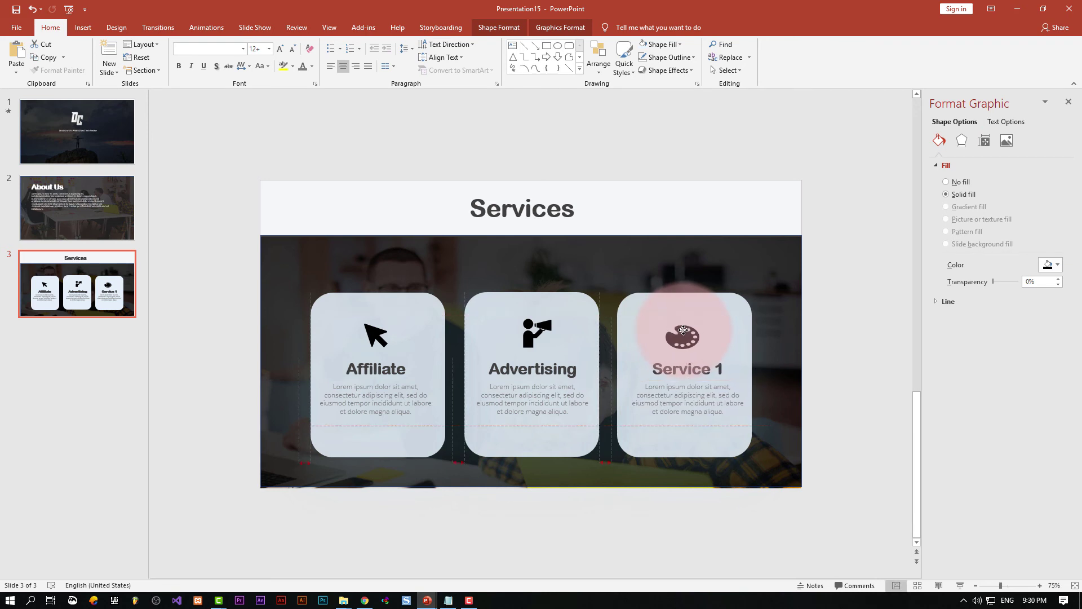
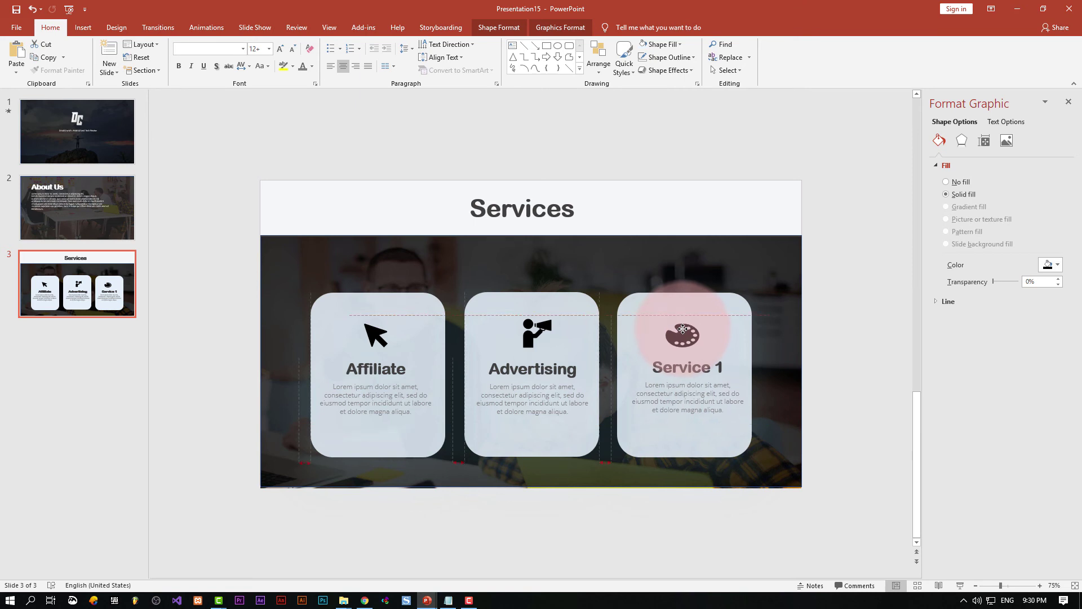
# Select the three card icons and give them a Float In entrance
pyautogui.click(661, 283)
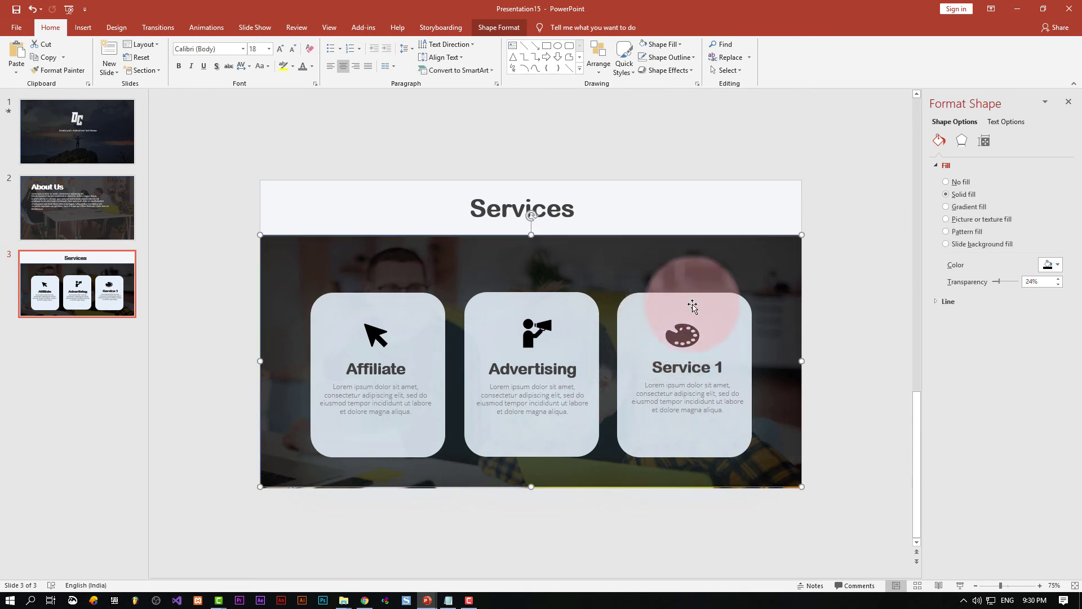
pyautogui.click(822, 342)
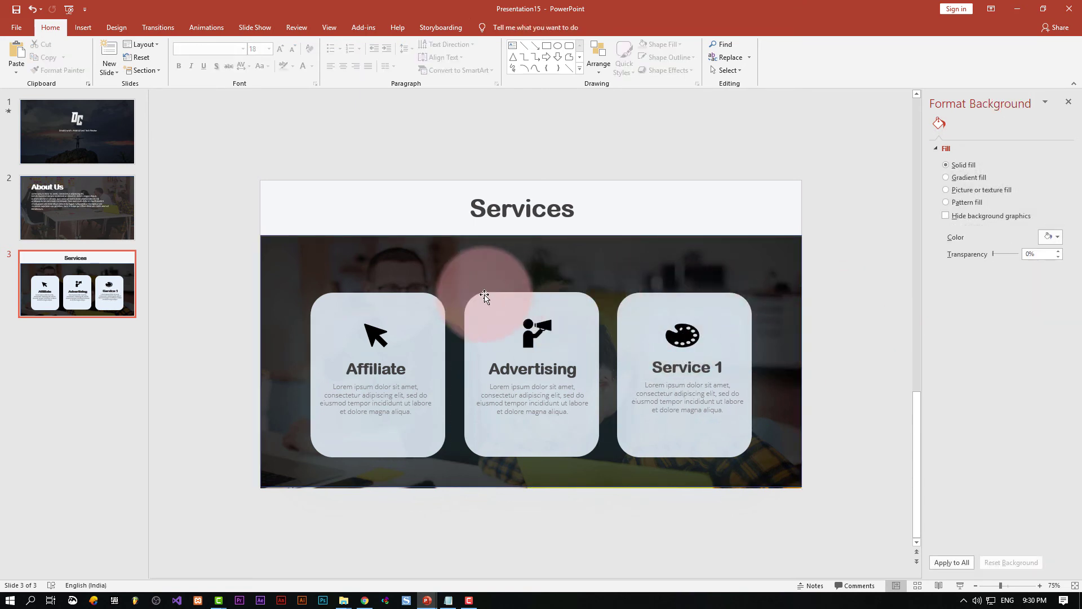
pyautogui.click(369, 333)
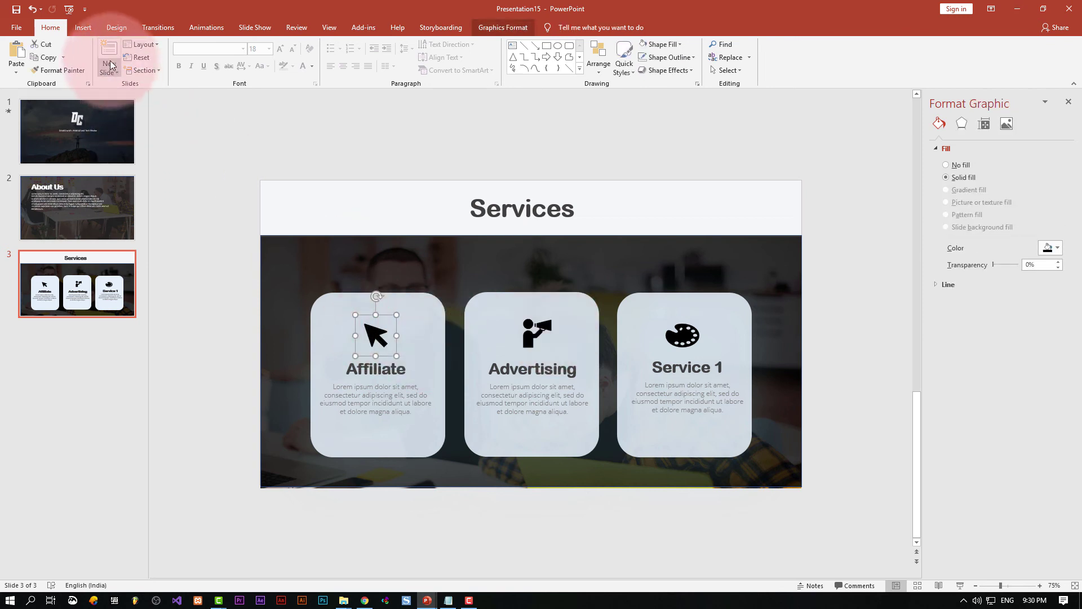
pyautogui.scroll(-5, 207, 27)
pyautogui.scroll(1, 212, 29)
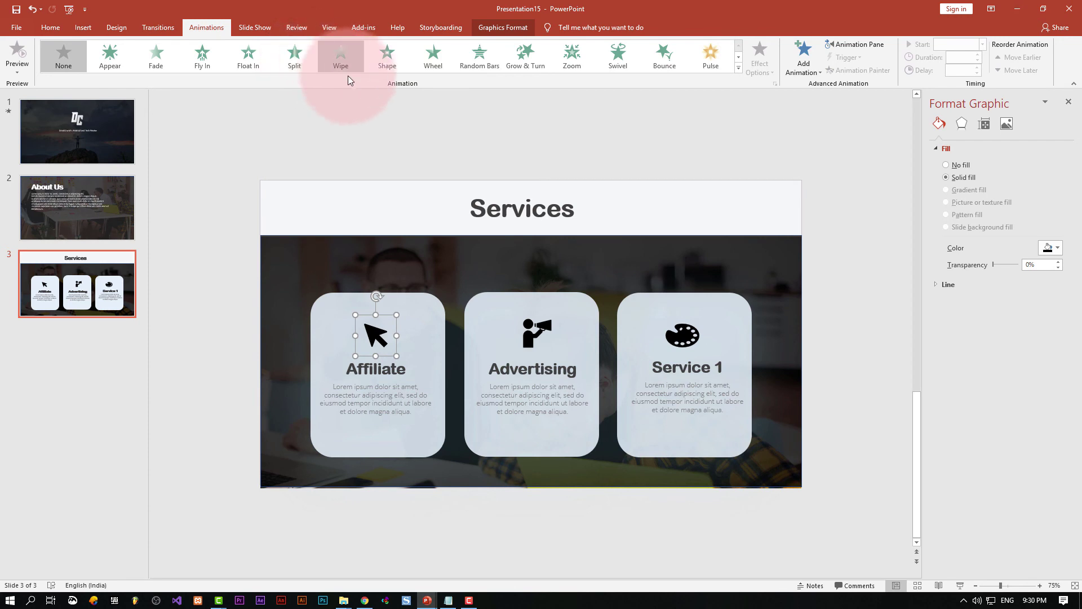
pyautogui.keyDown('shift'); pyautogui.click(527, 333); pyautogui.keyUp('shift')
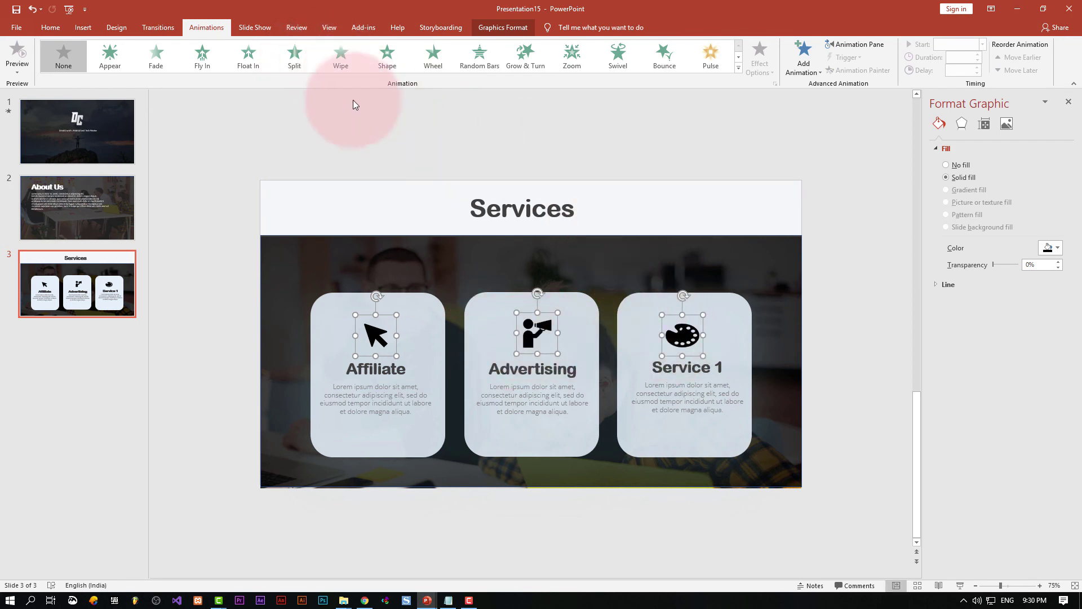
pyautogui.click(252, 58)
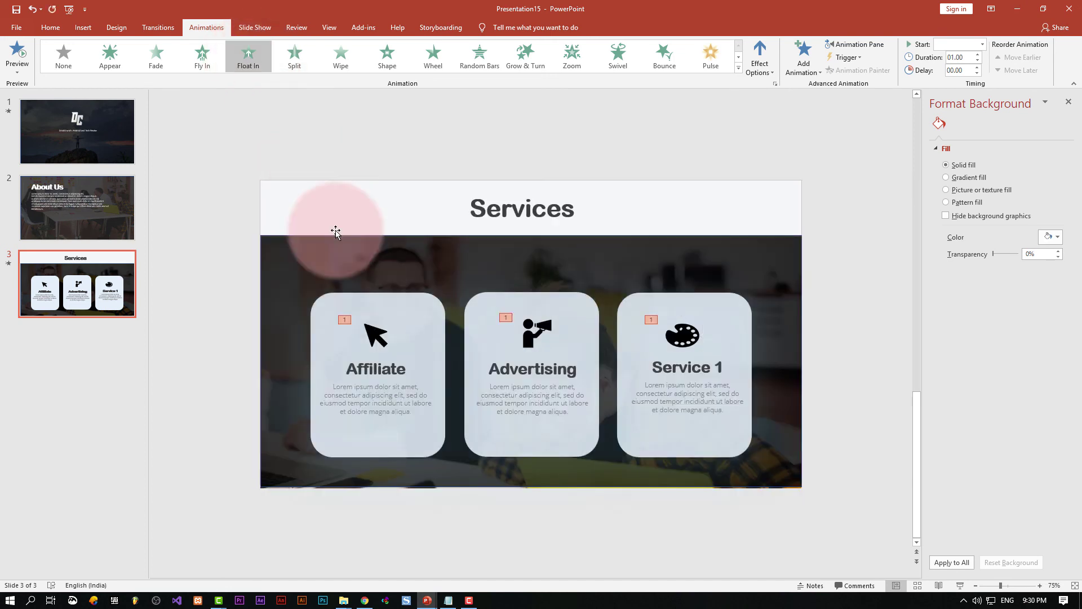
# Give the Affiliate, Advertising and Service 1 titles a Fade entrance instead of Pulse
pyautogui.click(372, 367)
pyautogui.keyDown('shift'); pyautogui.click(537, 375); pyautogui.keyUp('shift')
pyautogui.keyDown('shift'); pyautogui.click(662, 366); pyautogui.keyUp('shift')
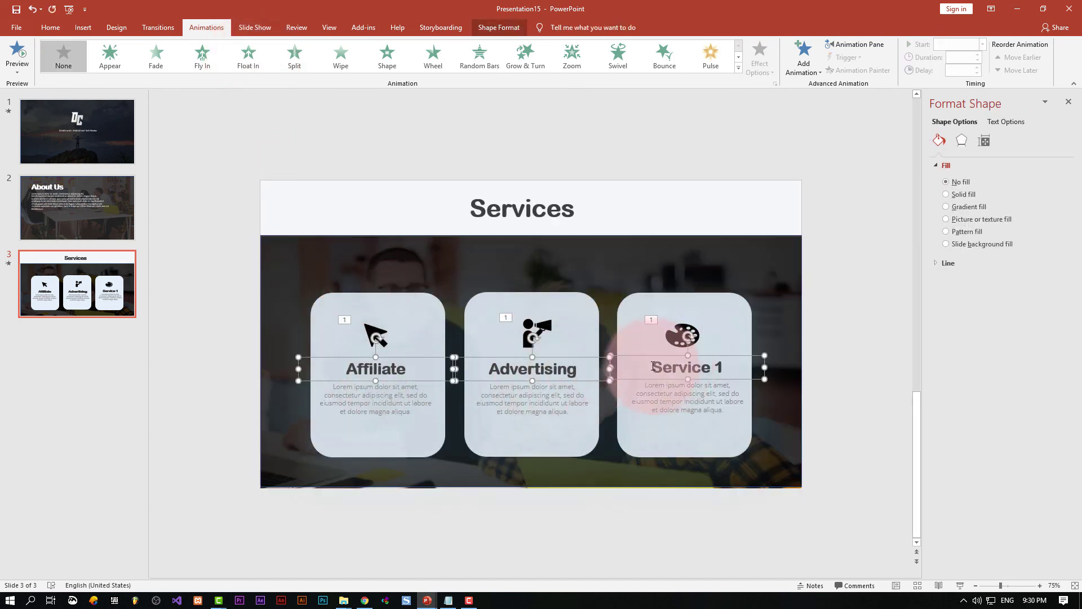
pyautogui.click(239, 62)
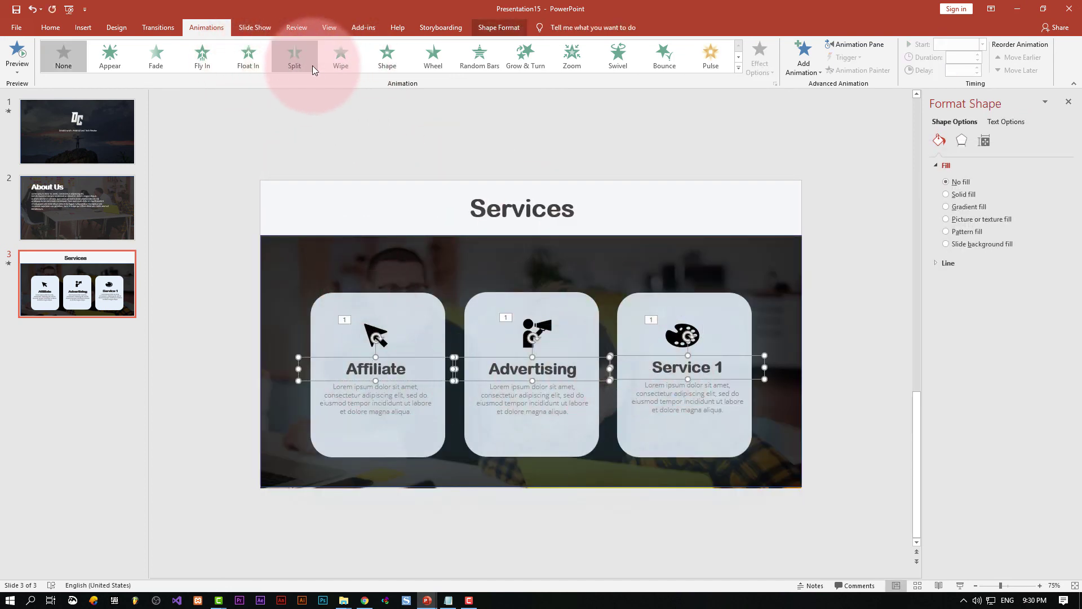
pyautogui.click(725, 66)
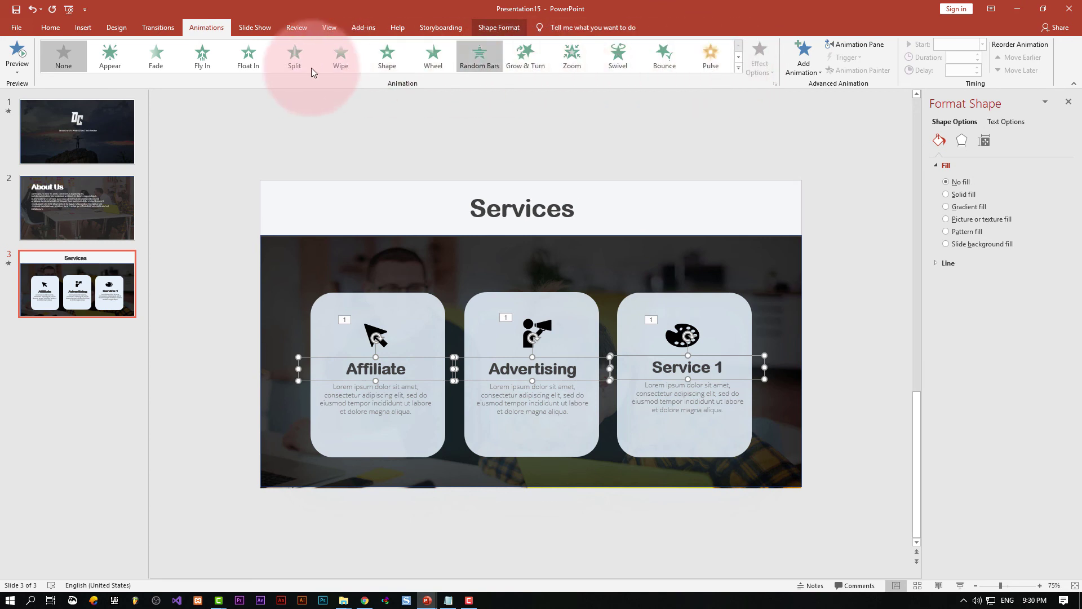
pyautogui.click(151, 65)
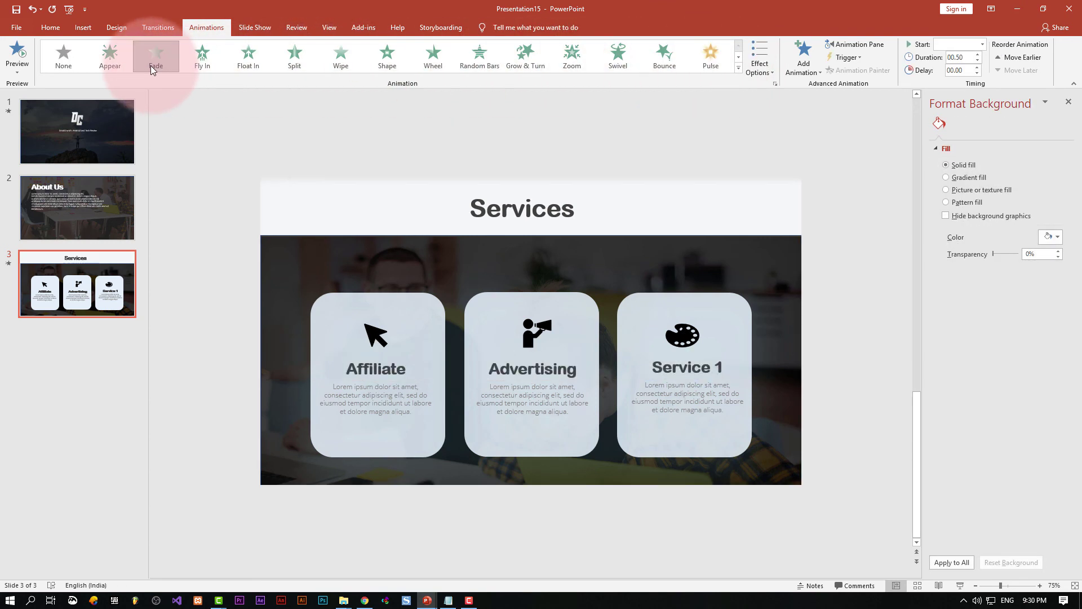
# Apply a Wipe entrance to the Services heading and show the Animation Pane
pyautogui.click(540, 208)
pyautogui.click(345, 62)
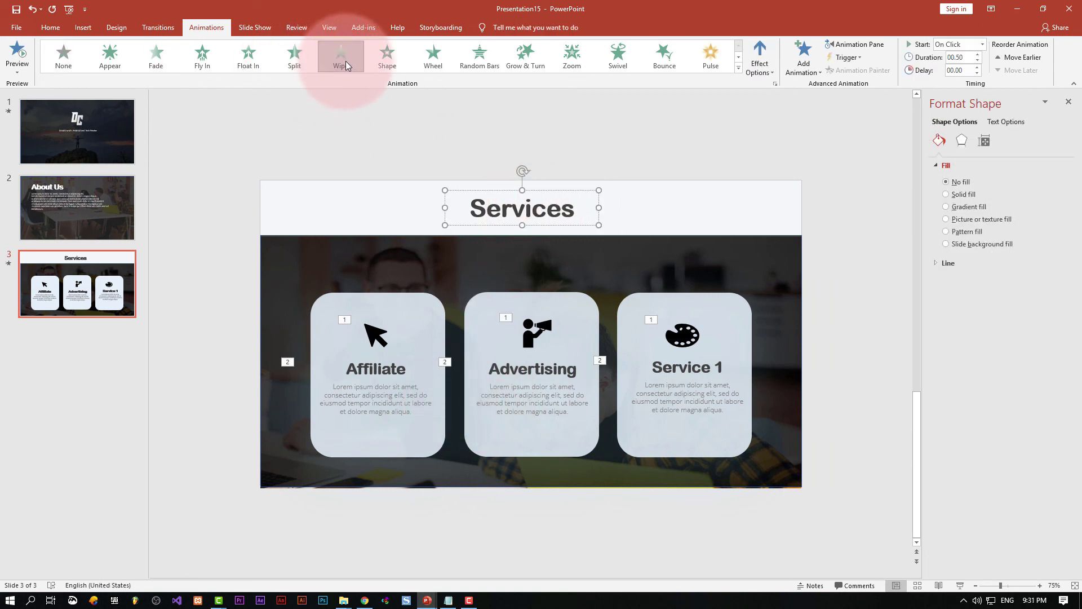
pyautogui.click(914, 228)
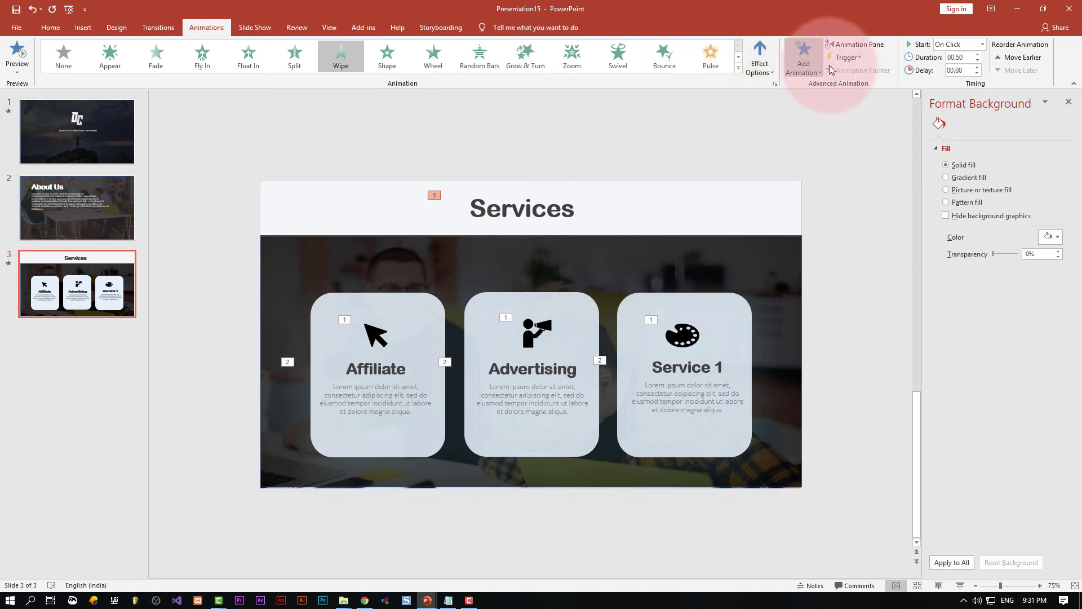
pyautogui.click(857, 44)
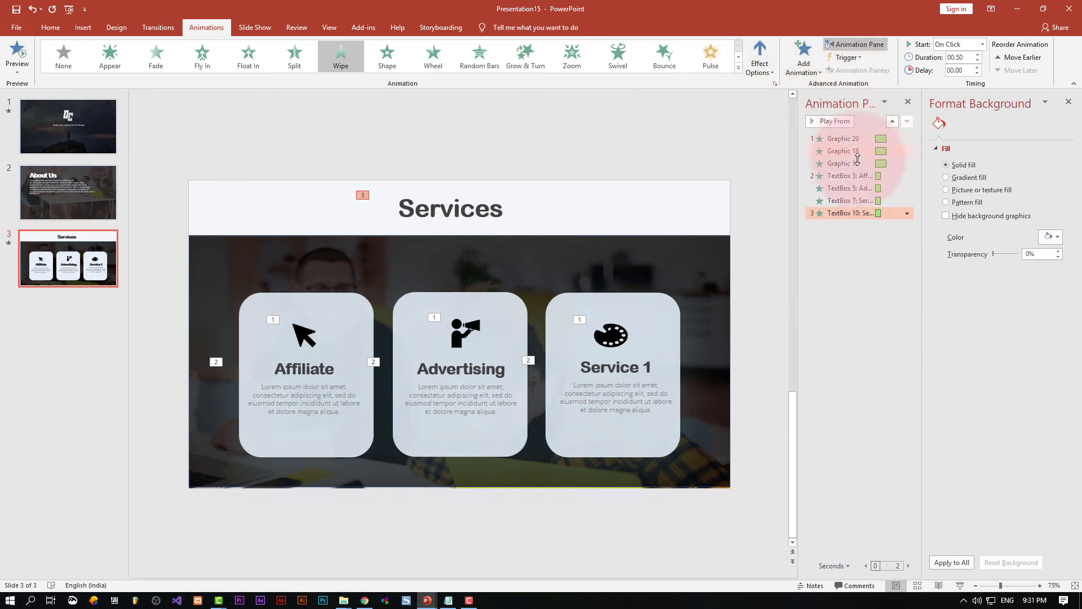
# Move the TextBox 10 heading animation to the top and set the icons to Start After Previous
pyautogui.moveTo(848, 213); pyautogui.dragTo(849, 138)
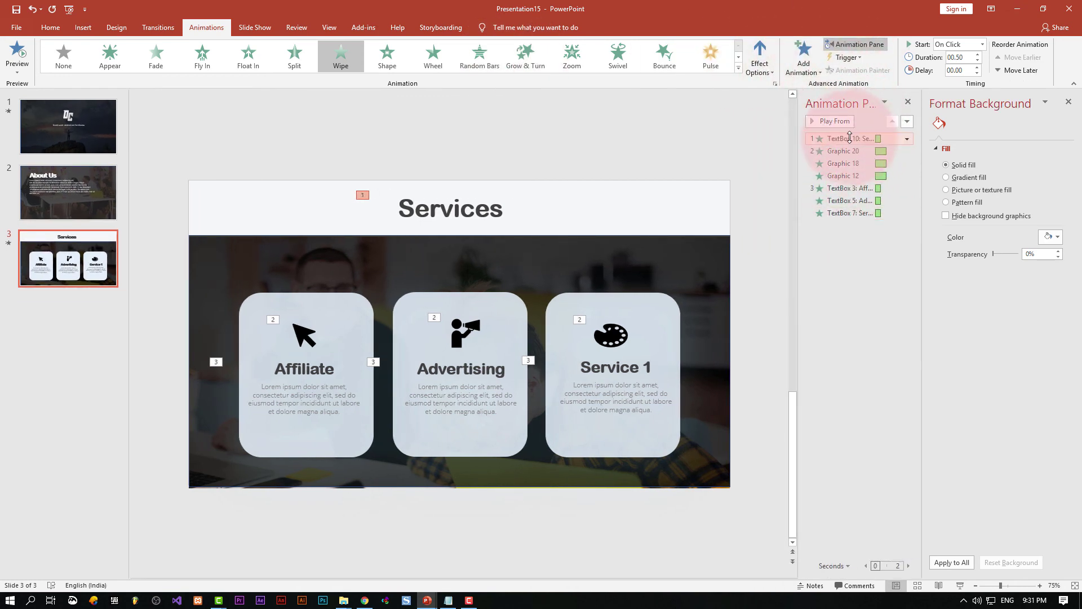
pyautogui.click(861, 270)
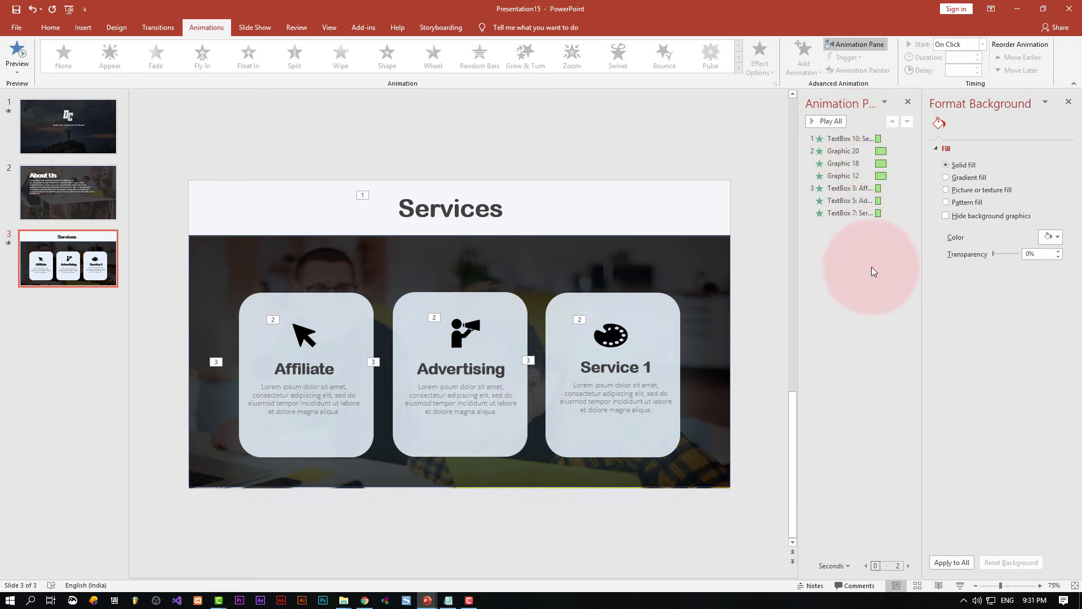
pyautogui.click(879, 150)
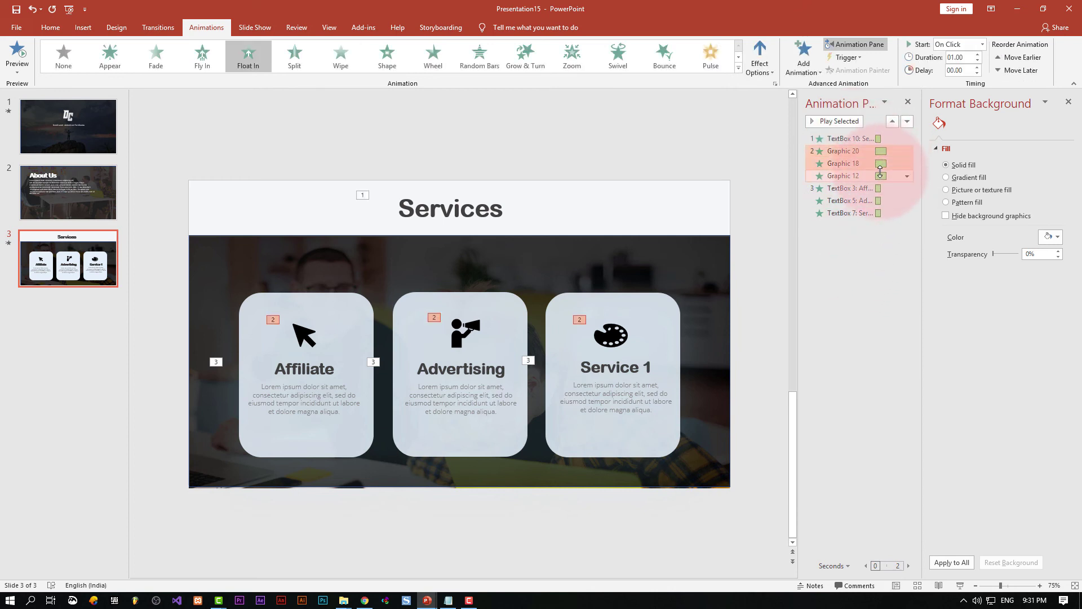
pyautogui.rightClick(878, 146)
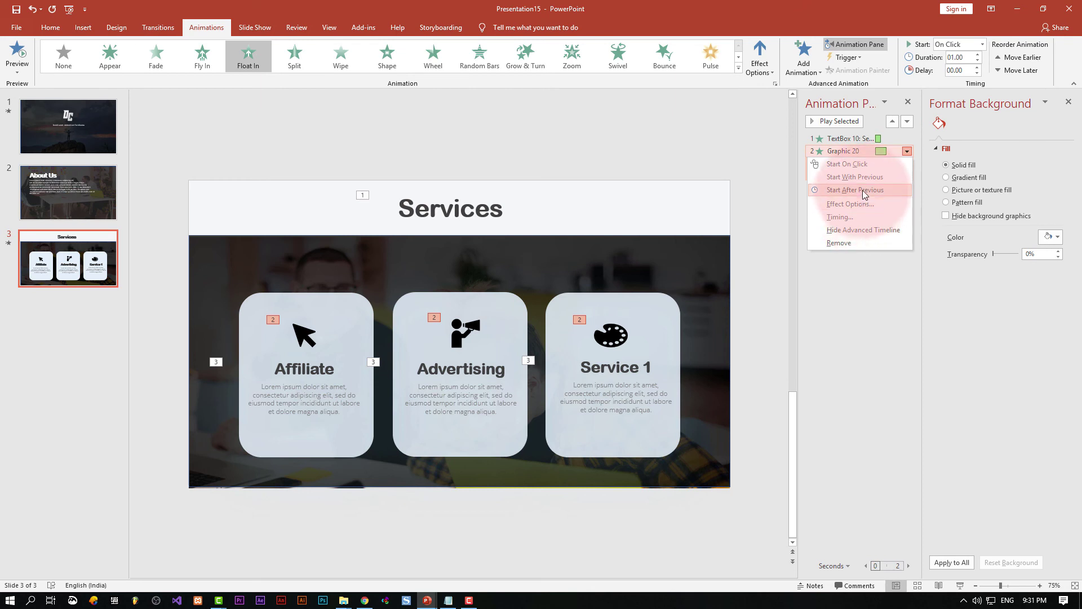
pyautogui.click(855, 190)
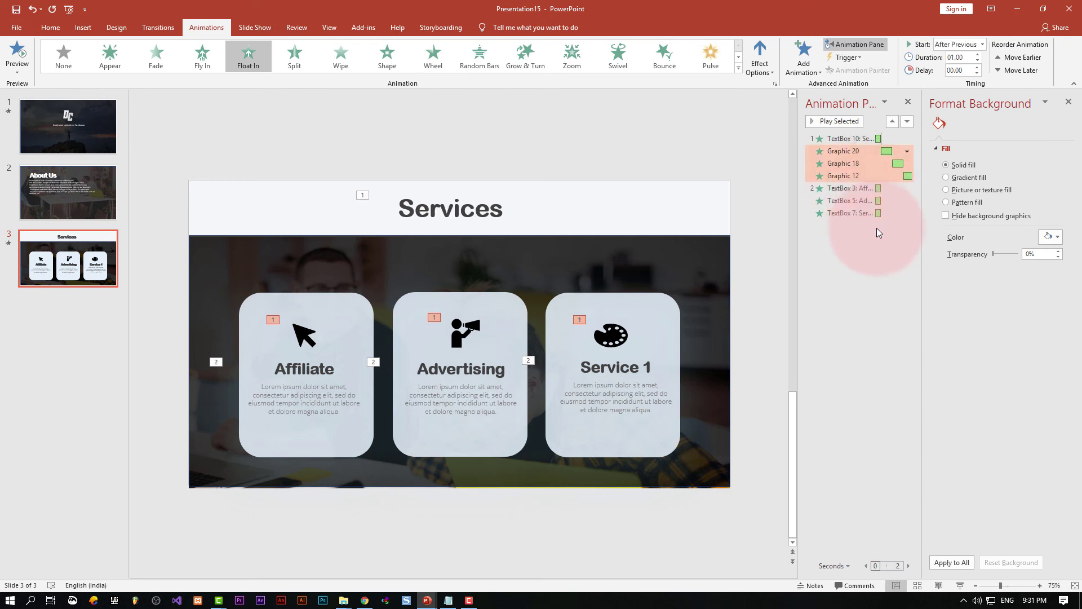
# Set the card title animations to Start After Previous
pyautogui.click(876, 204)
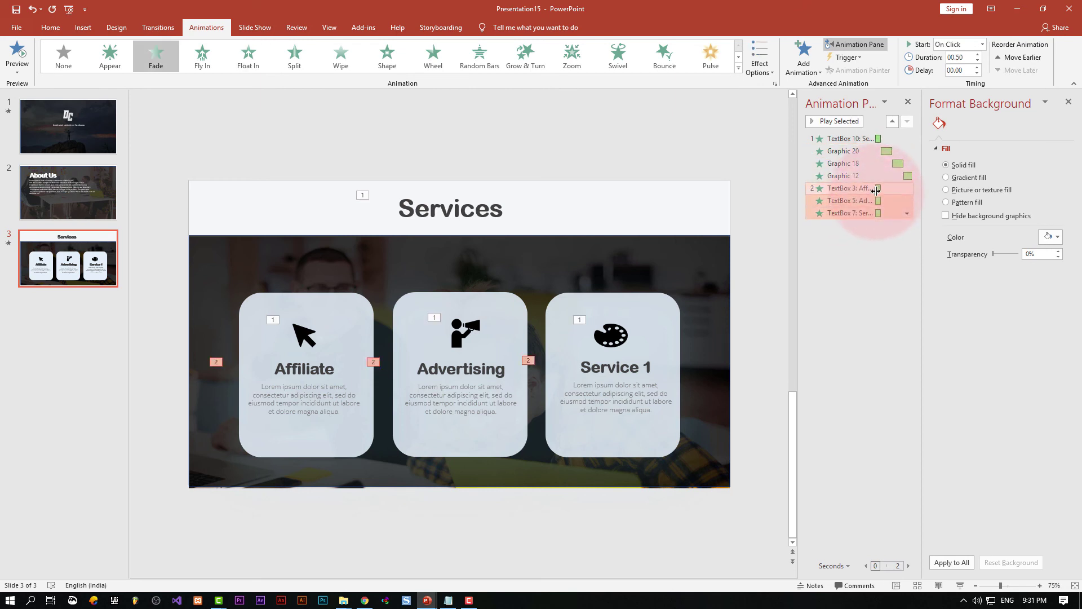
pyautogui.rightClick(874, 213)
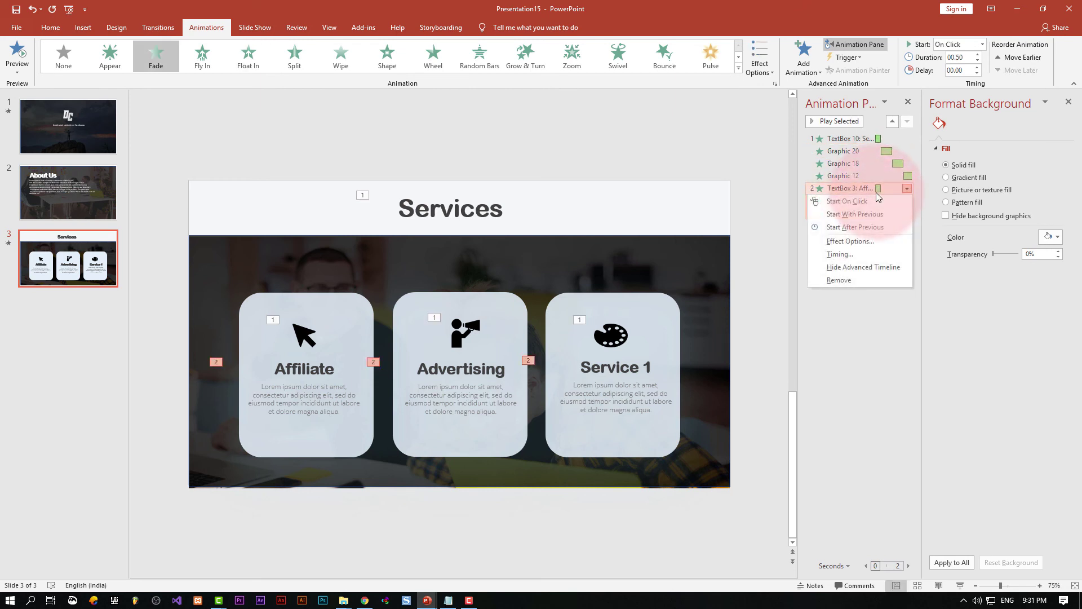
pyautogui.click(877, 222)
pyautogui.click(466, 253)
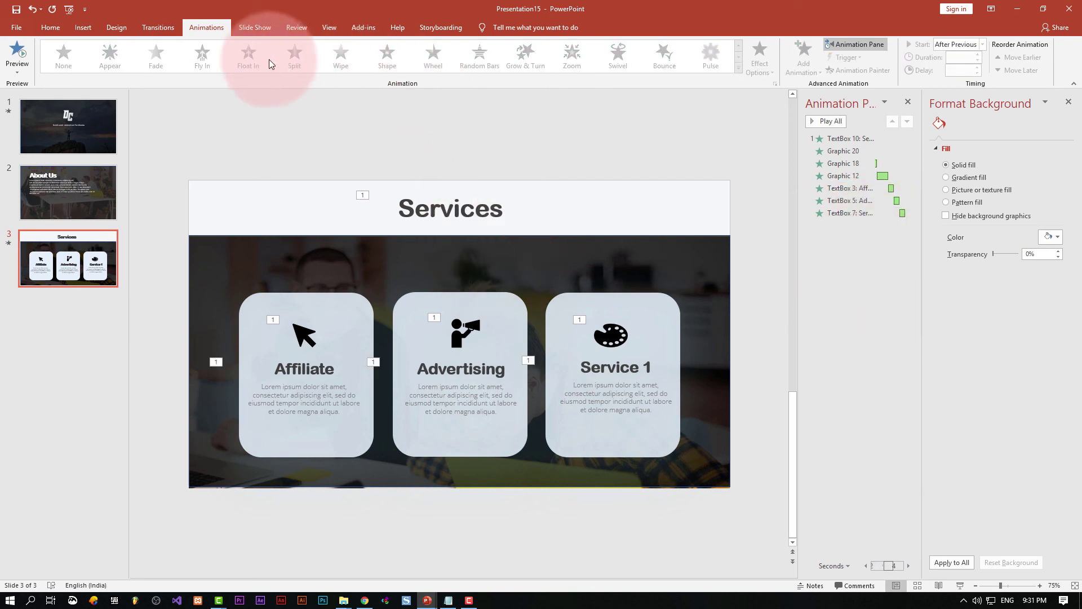
pyautogui.hotkey('shift', 'F5')
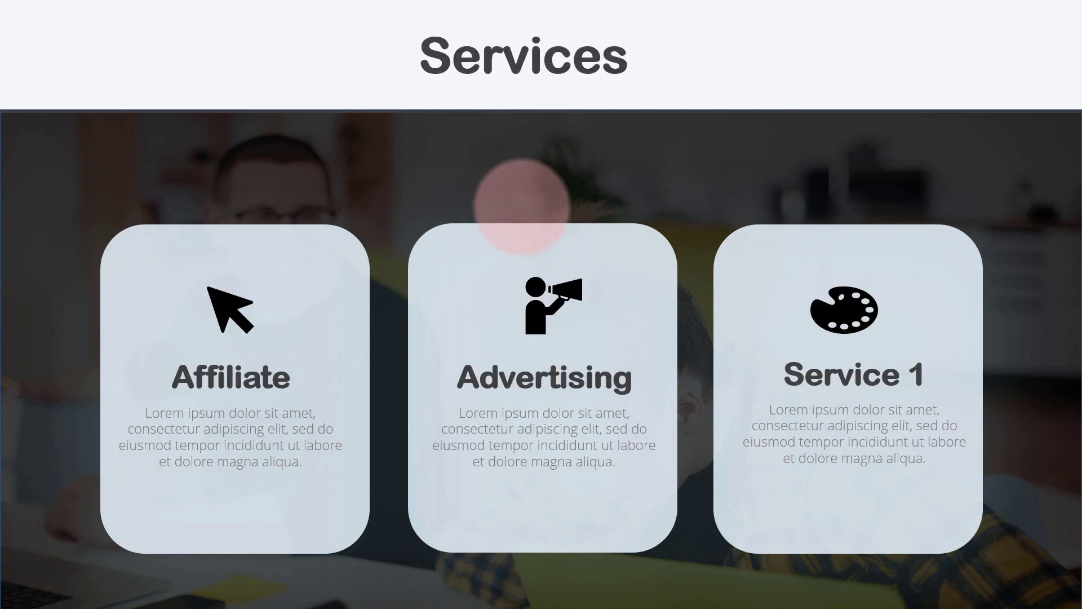
pyautogui.click(522, 207)
pyautogui.click(522, 207)
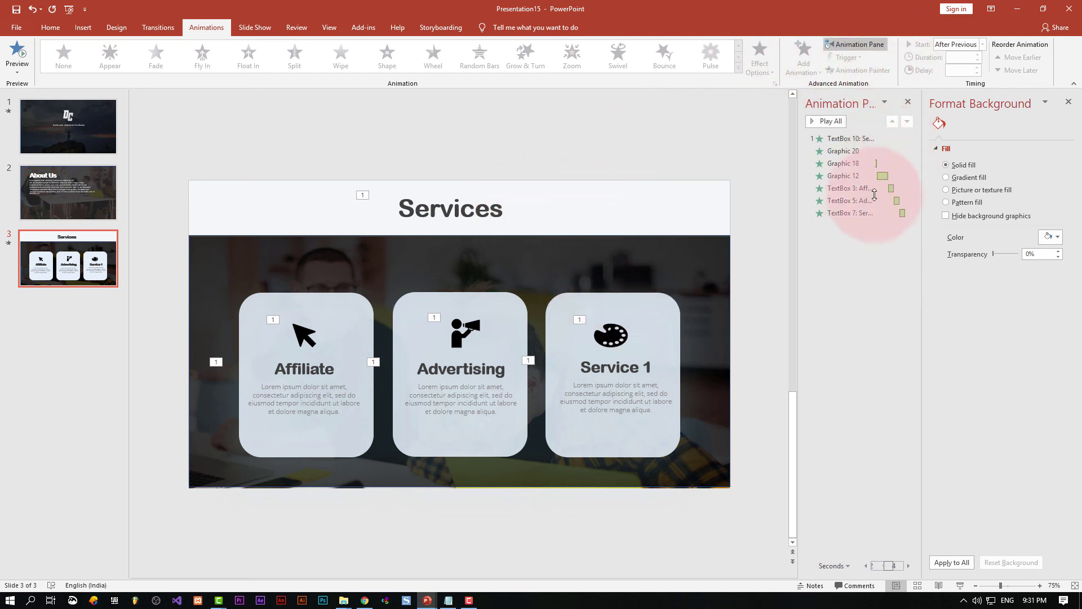
# Set all seven animations in the Animation Pane to start After Previous
pyautogui.click(880, 140)
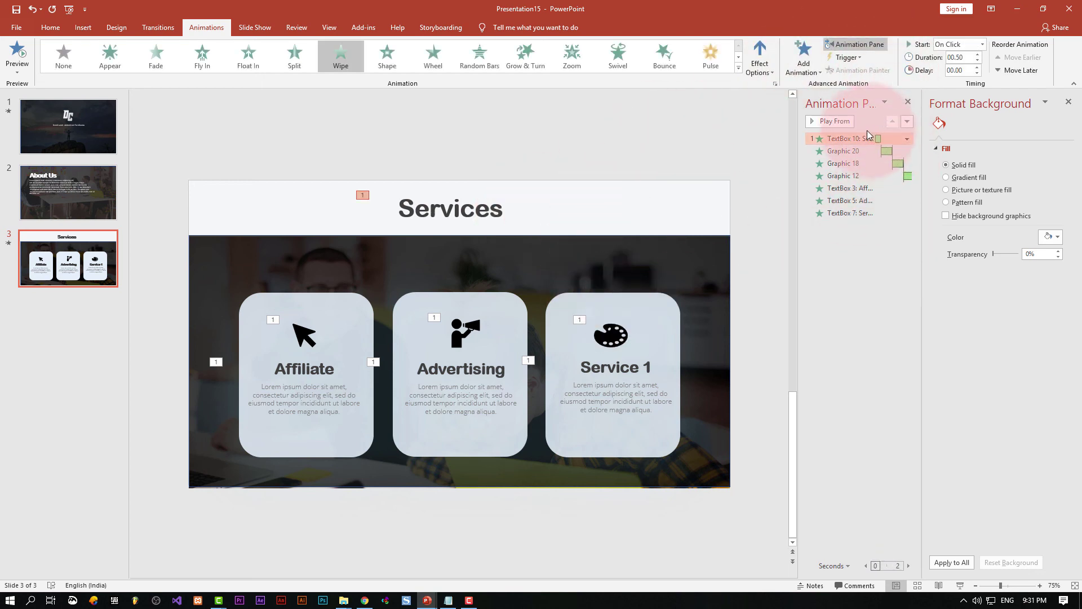
pyautogui.click(872, 151)
pyautogui.click(868, 176)
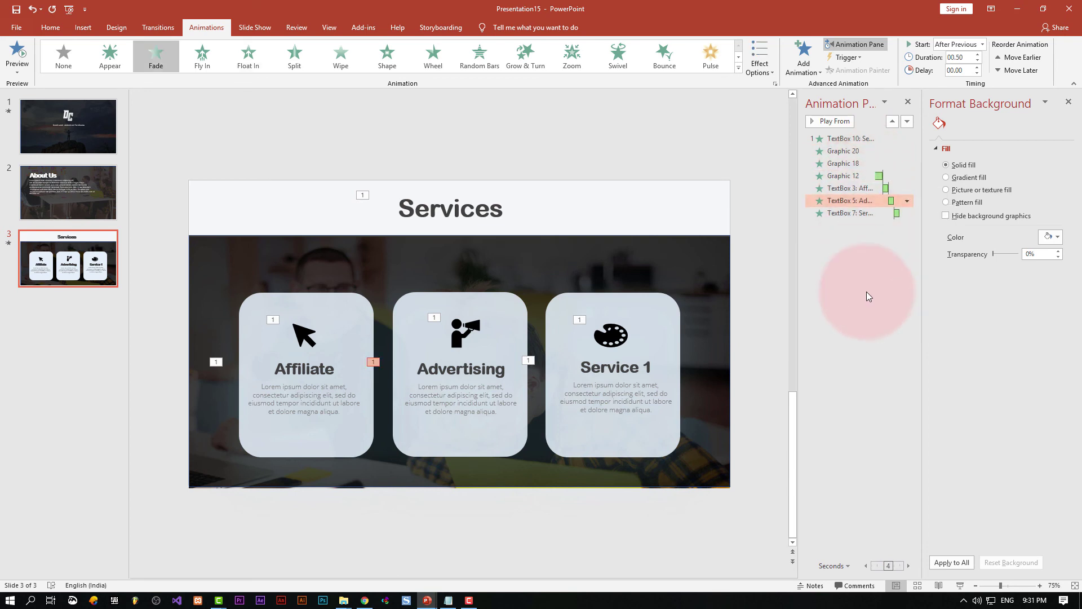
pyautogui.click(865, 290)
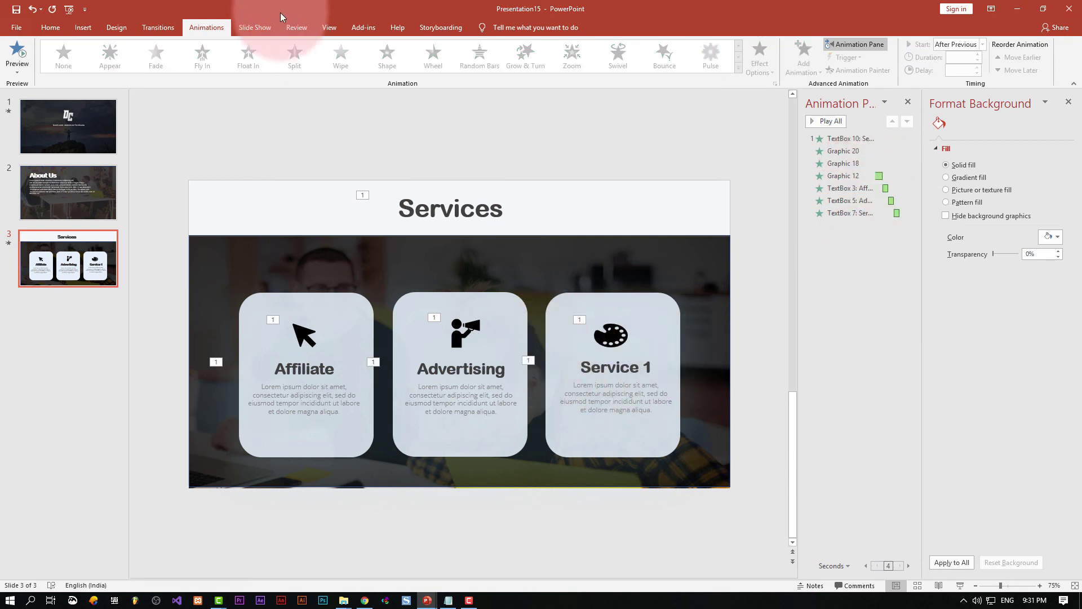
pyautogui.click(862, 138)
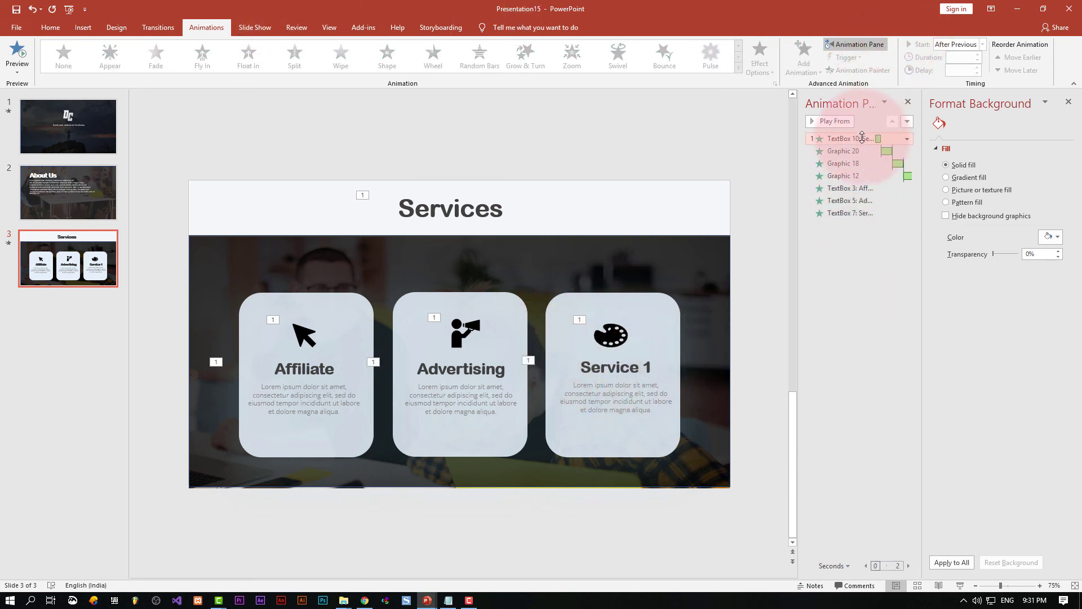
pyautogui.keyDown('shift'); pyautogui.click(862, 213); pyautogui.keyUp('shift')
pyautogui.click(982, 44)
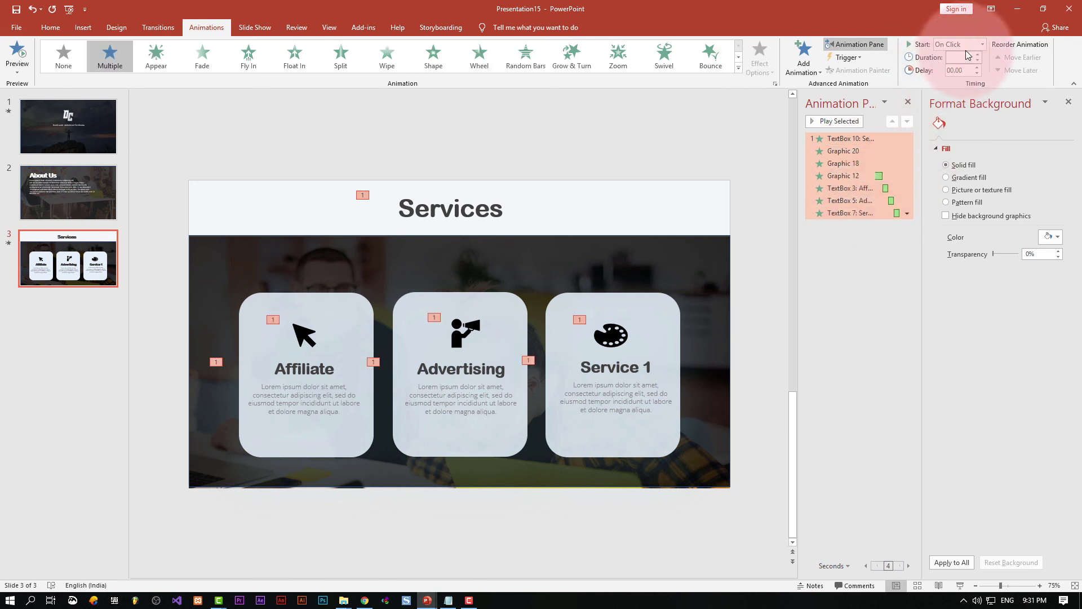
pyautogui.click(969, 78)
pyautogui.click(876, 267)
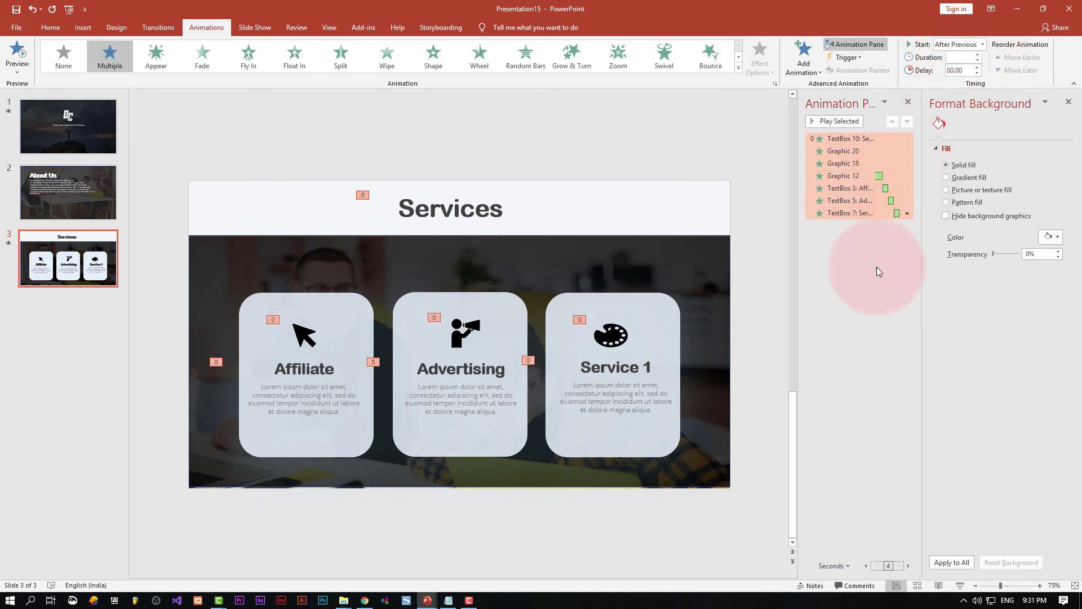
pyautogui.click(874, 272)
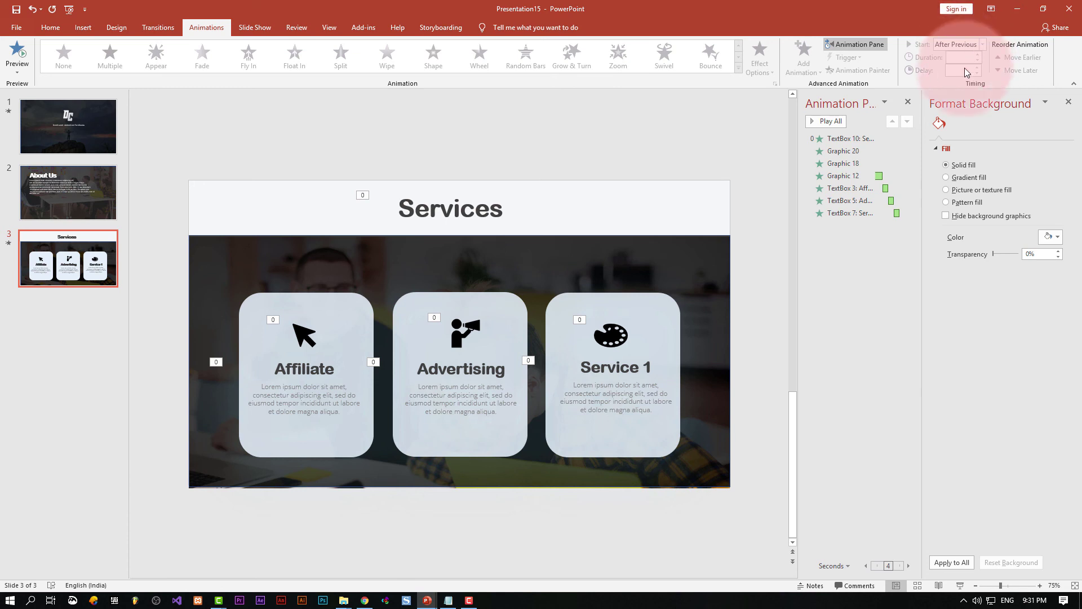
# Preview the Services slide as a slide show with Shift+F5, then return to editing
pyautogui.click(877, 138)
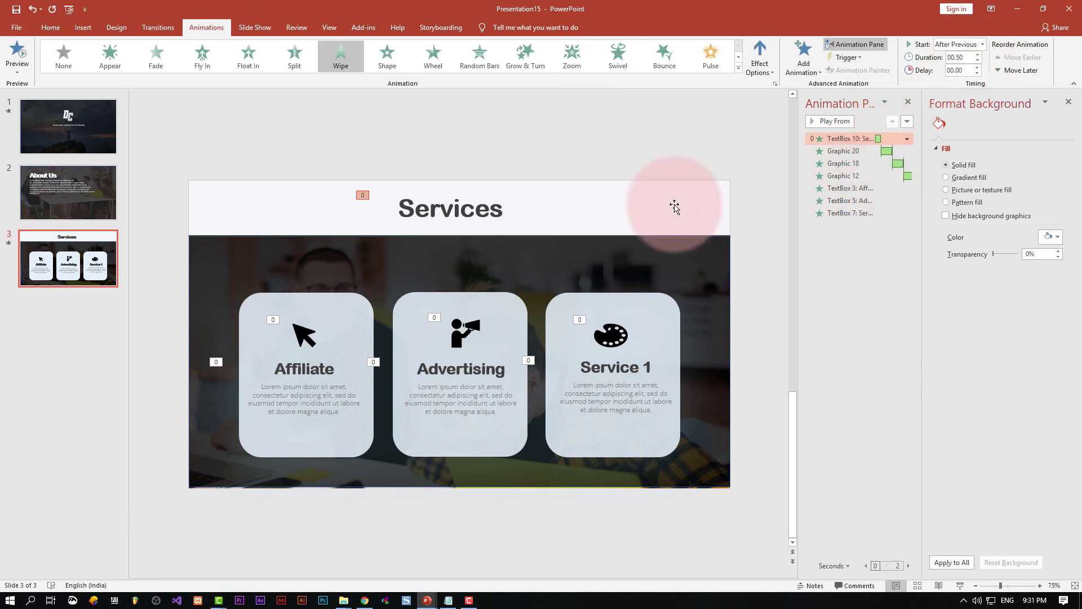
pyautogui.hotkey('shift', 'F5')
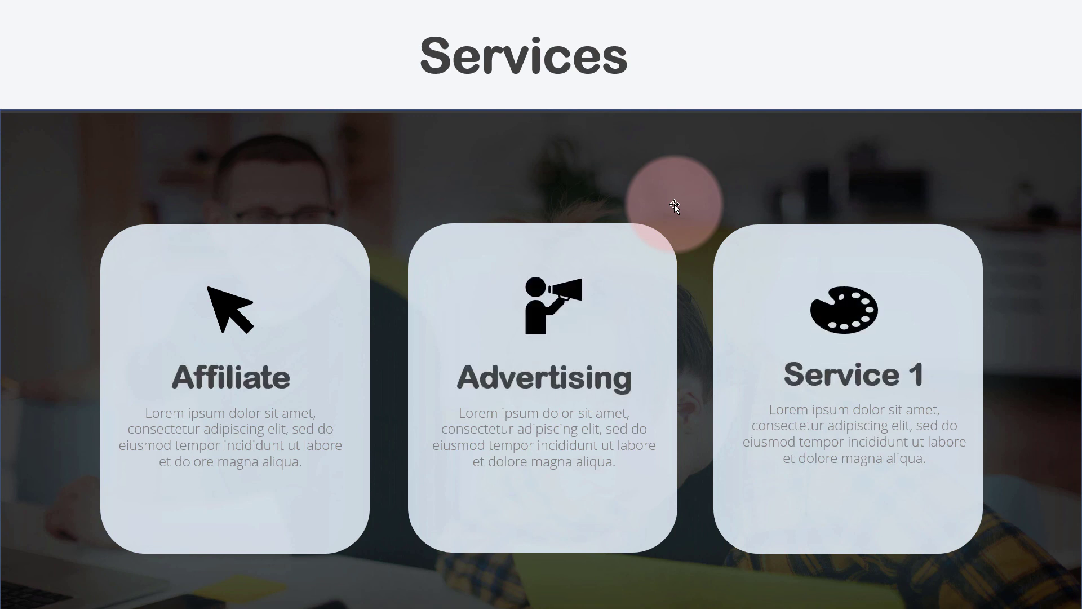
pyautogui.press('Escape')
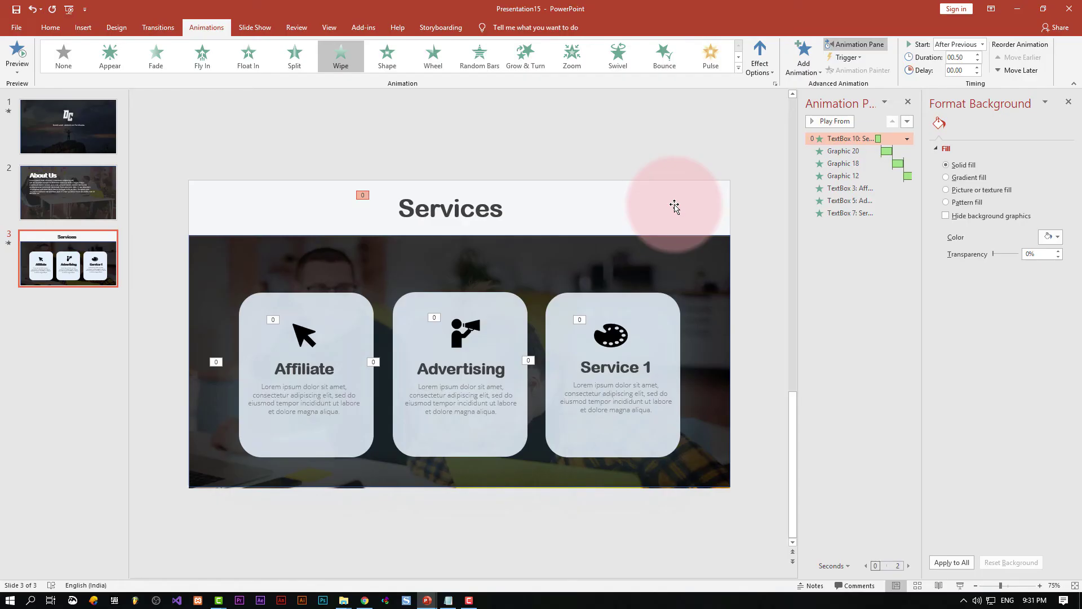
# Replace 'Service 1' in the third card's title with 'Designing'
pyautogui.doubleClick(619, 368)
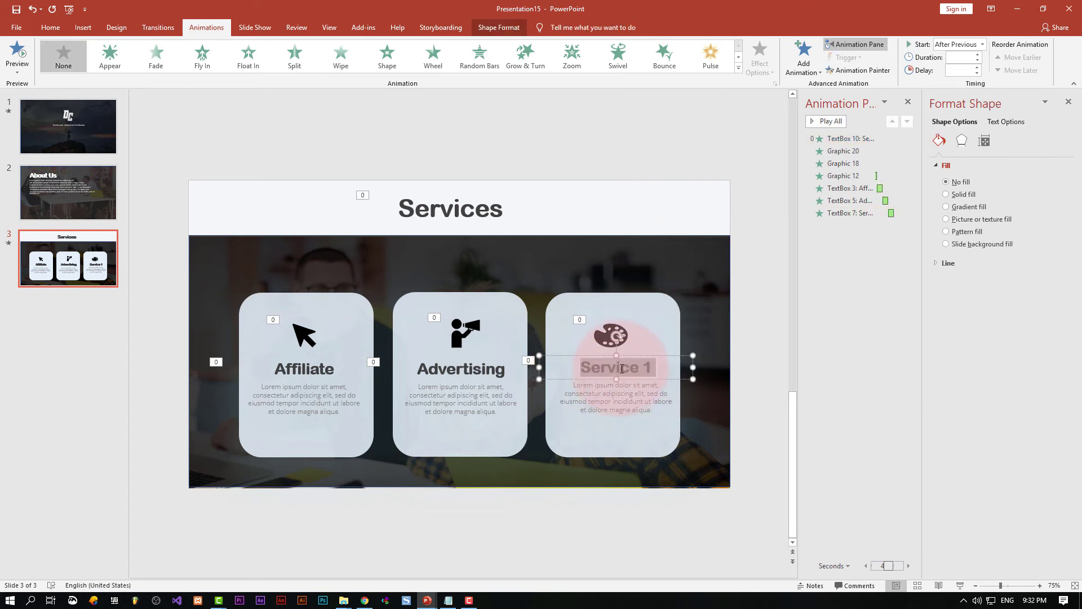
pyautogui.write('Designing')
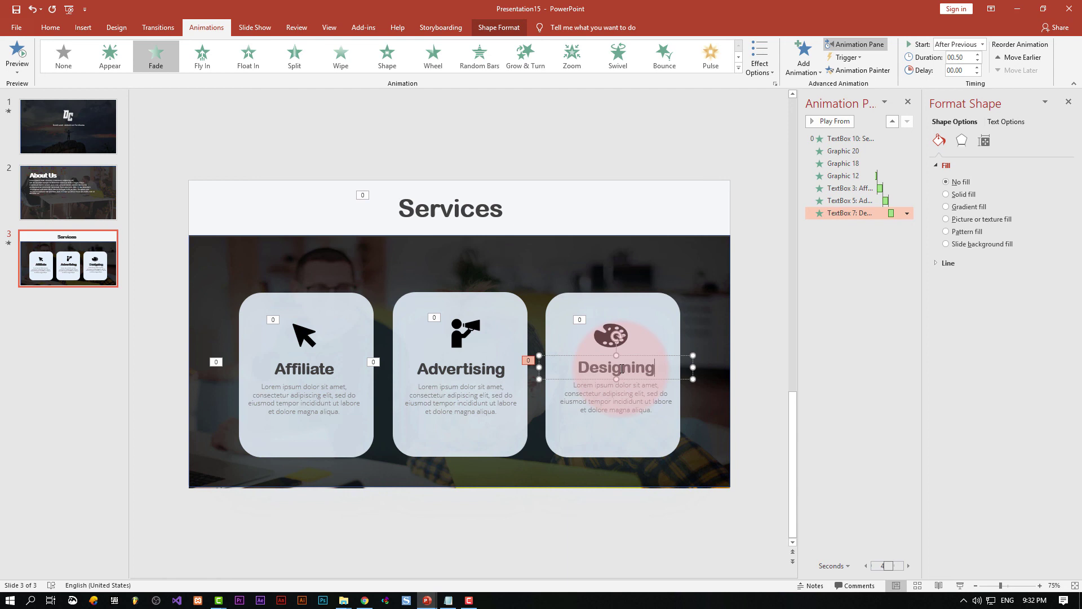
pyautogui.click(630, 124)
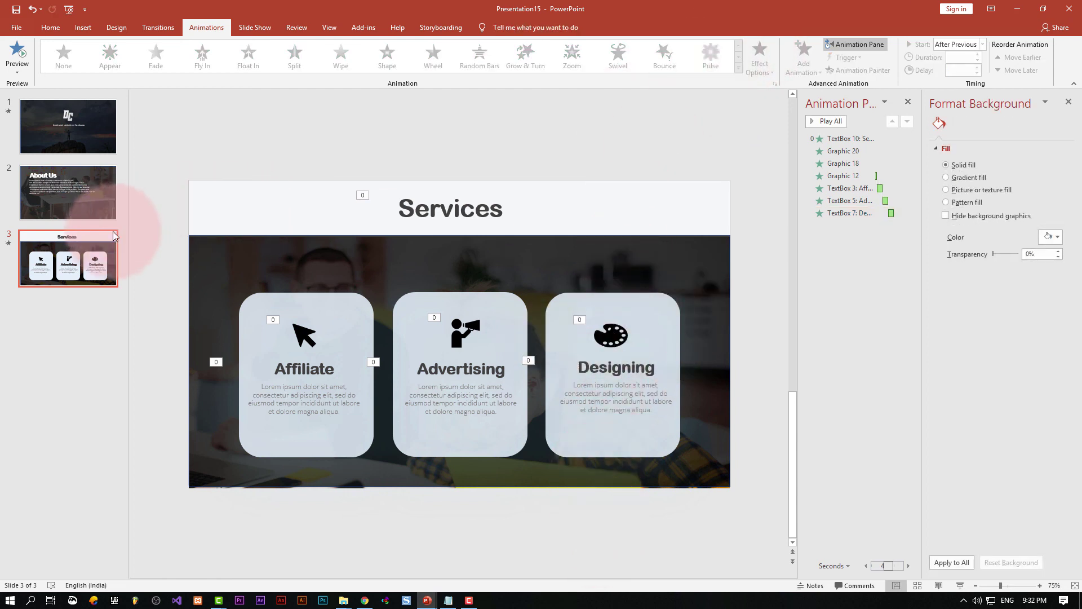
# Insert a new slide 4 after the Services slide with Ctrl+M
pyautogui.rightClick(114, 250)
pyautogui.press('Escape')
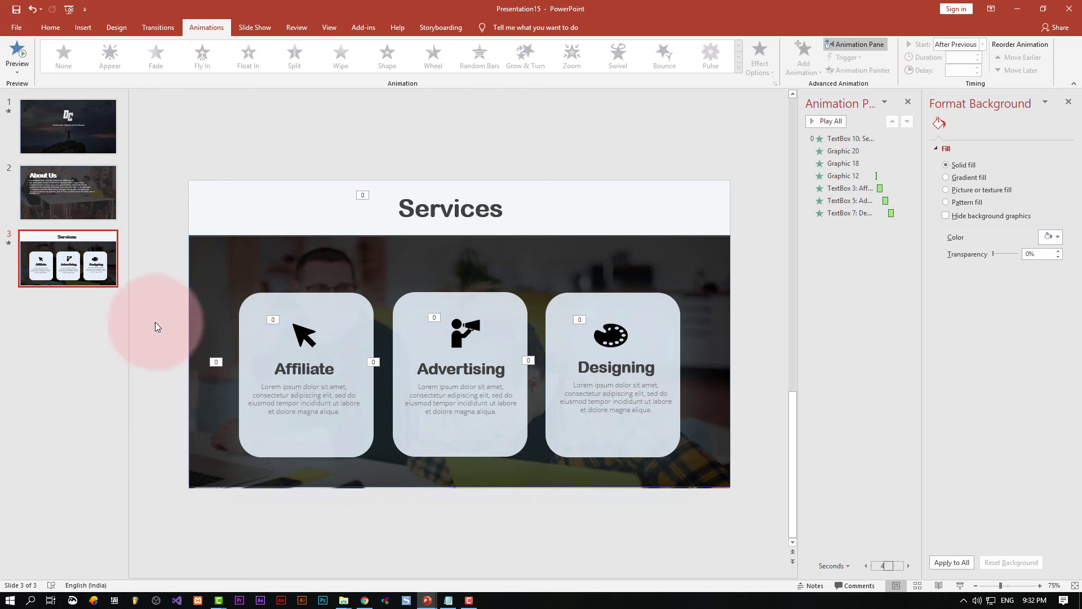
pyautogui.hotkey('ctrl', 'm')
# Delete slide 4's title and body placeholders, leaving it blank, with the Home tab showing
pyautogui.click(345, 238)
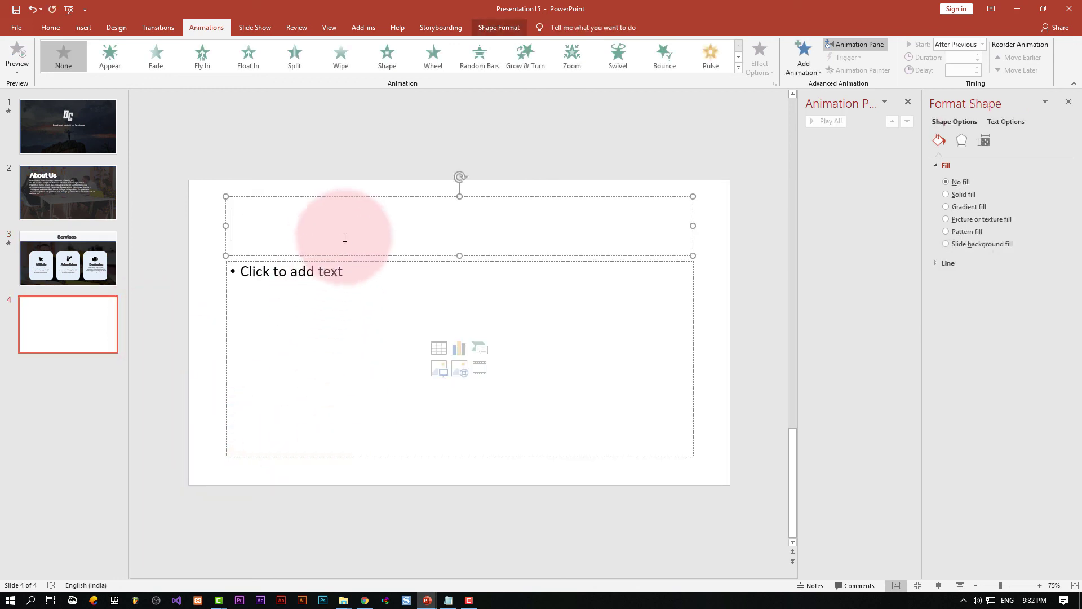
pyautogui.press('Delete')
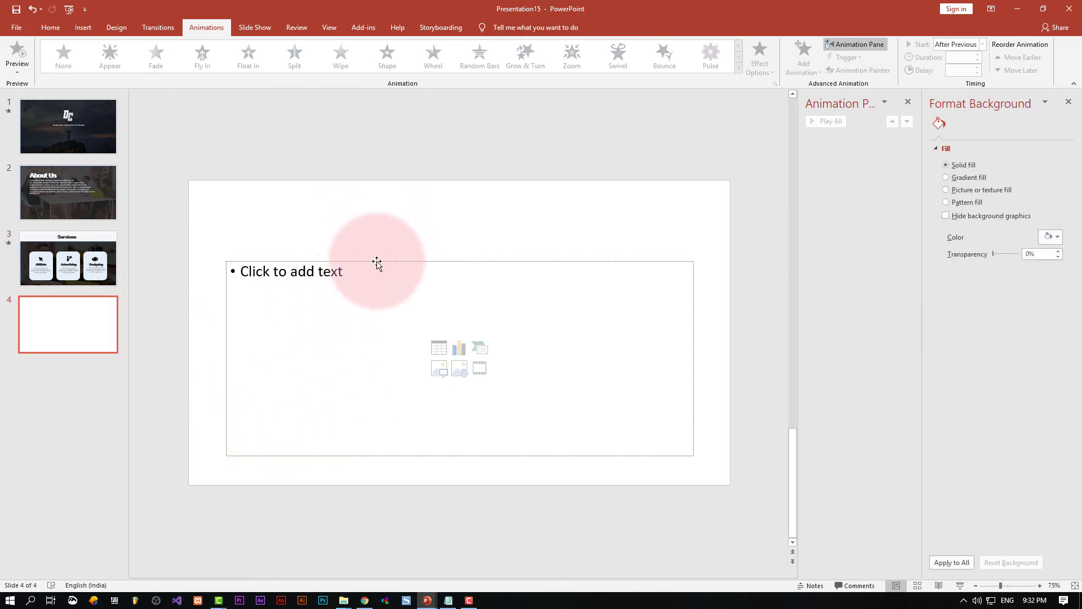
pyautogui.click(376, 261)
pyautogui.press('Delete')
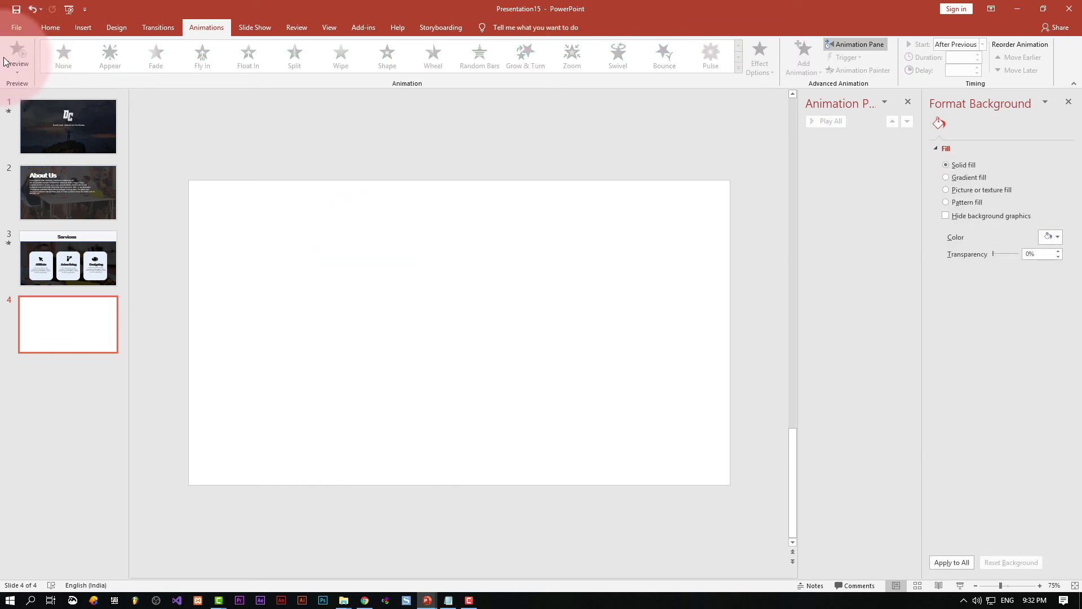
pyautogui.click(42, 31)
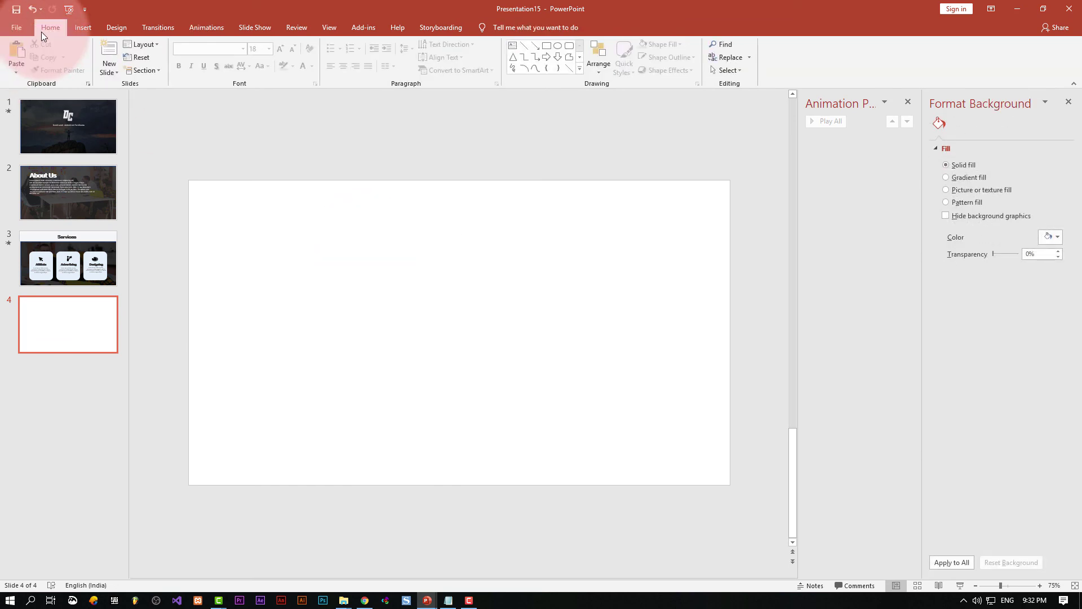
pyautogui.click(293, 232)
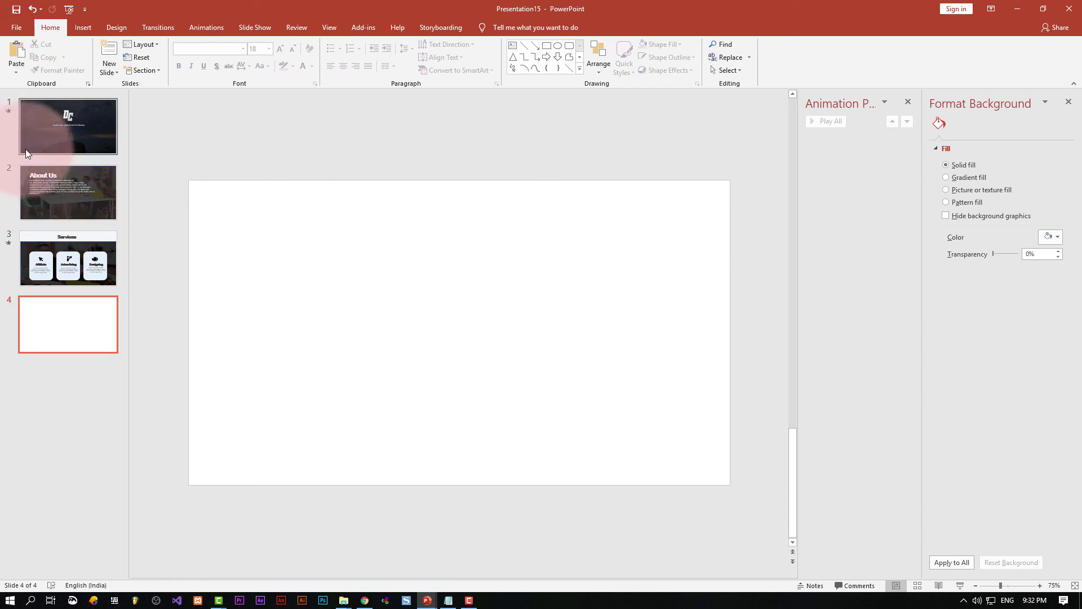
pyautogui.click(52, 180)
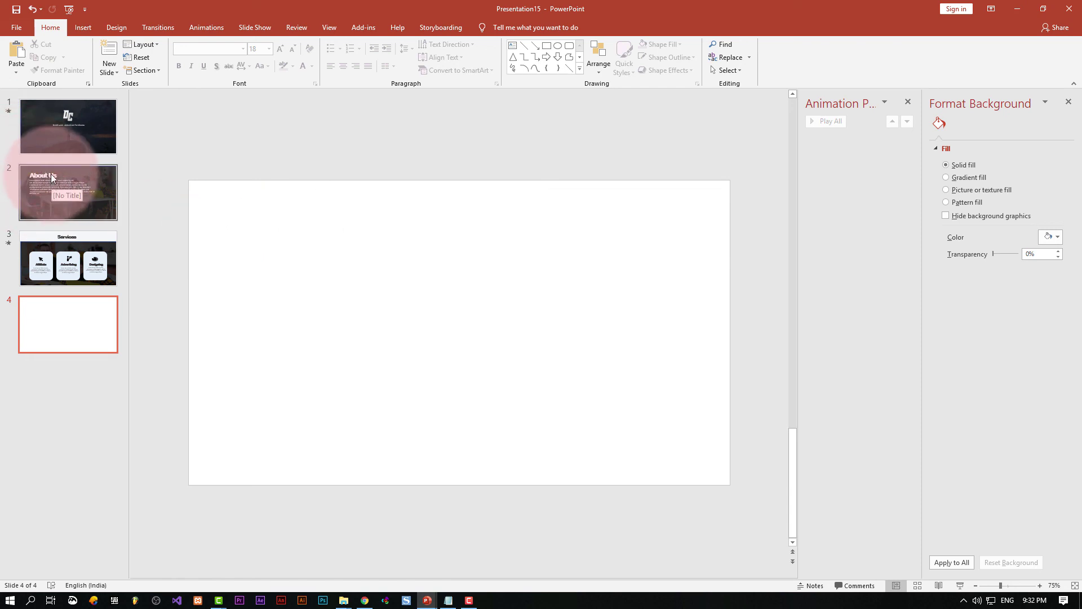
# In a new Chrome tab, search for 'gift4designer' and open the Gift4Designer result
pyautogui.click(364, 600)
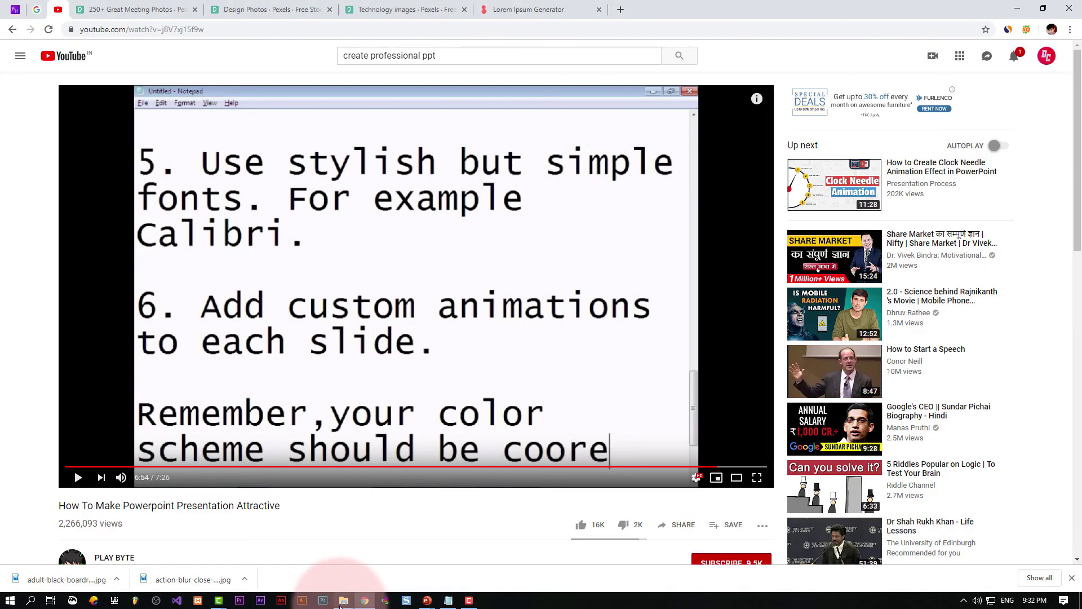
pyautogui.click(534, 12)
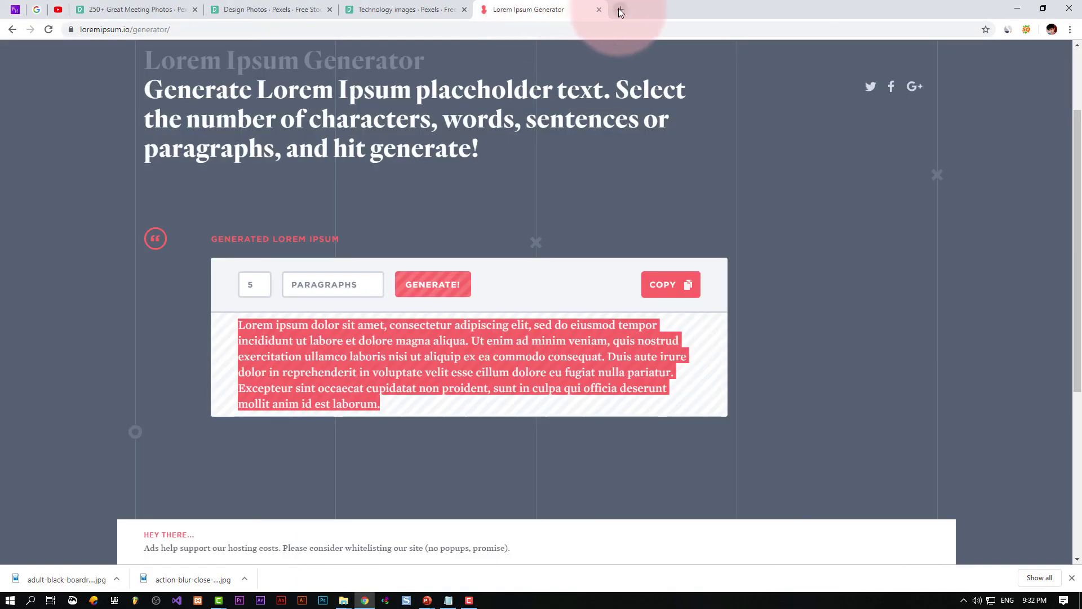
pyautogui.click(620, 10)
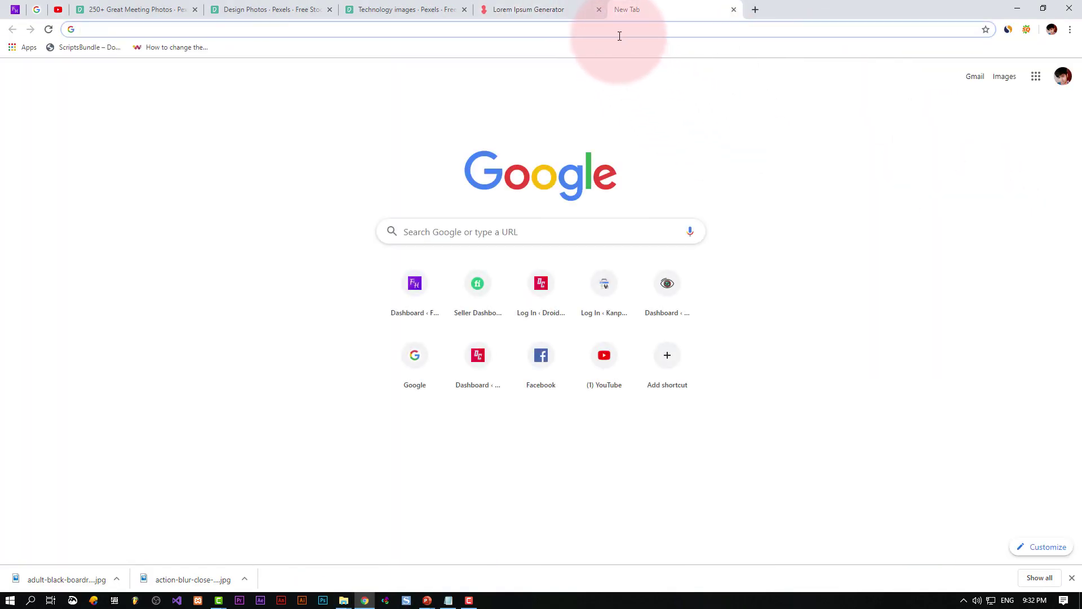
pyautogui.write('g')
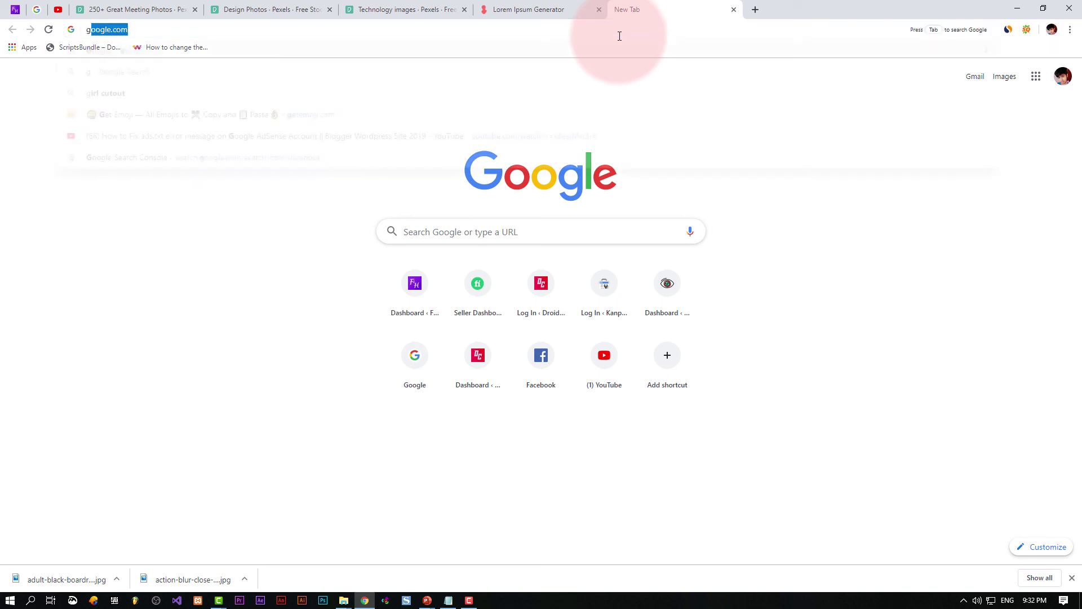
pyautogui.write('ift')
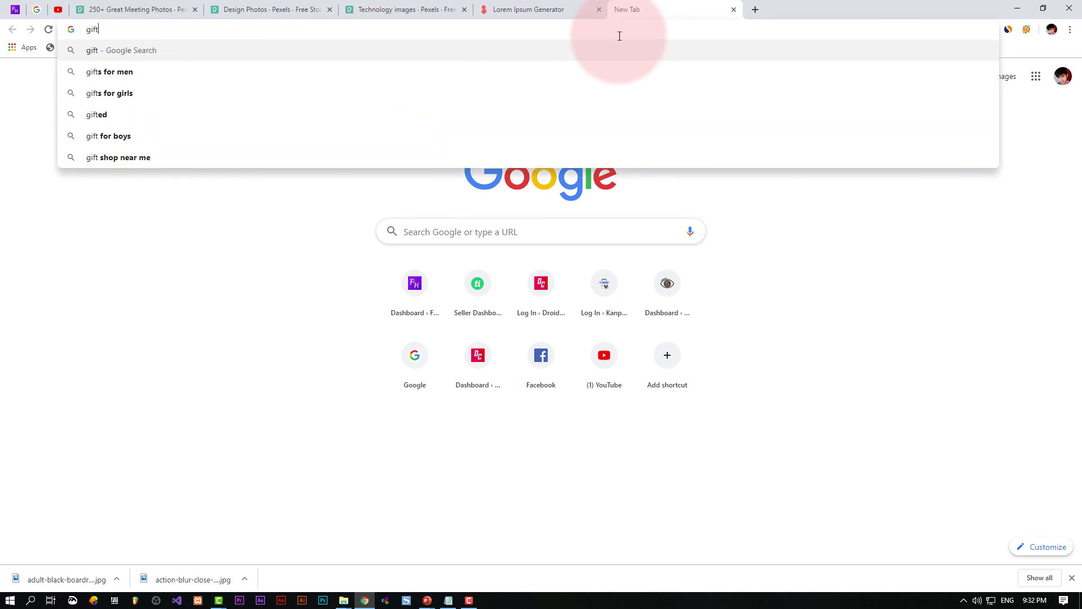
pyautogui.write('4desi')
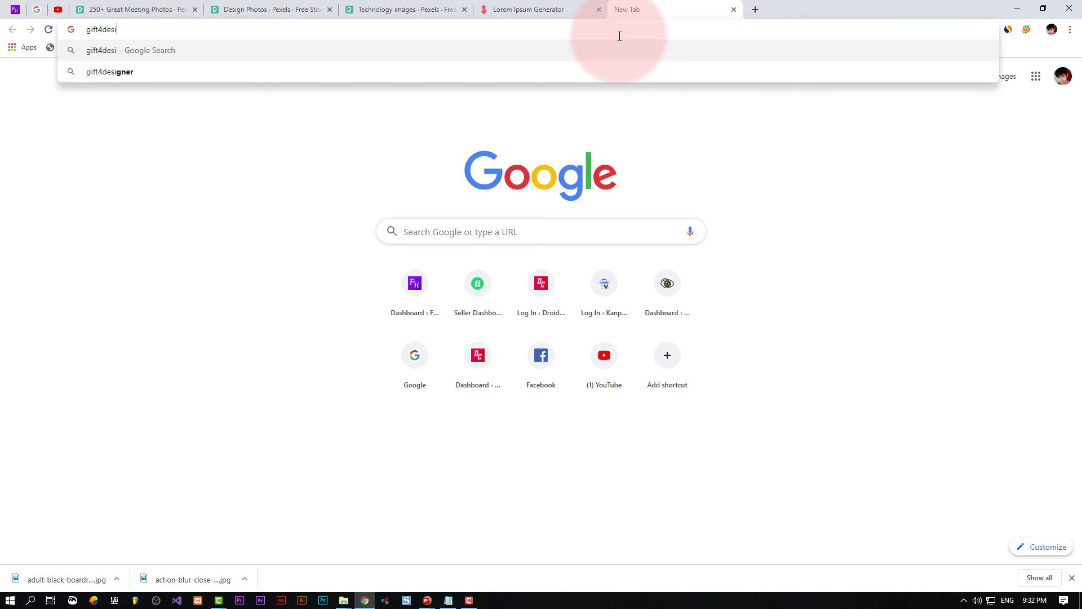
pyautogui.write('gner')
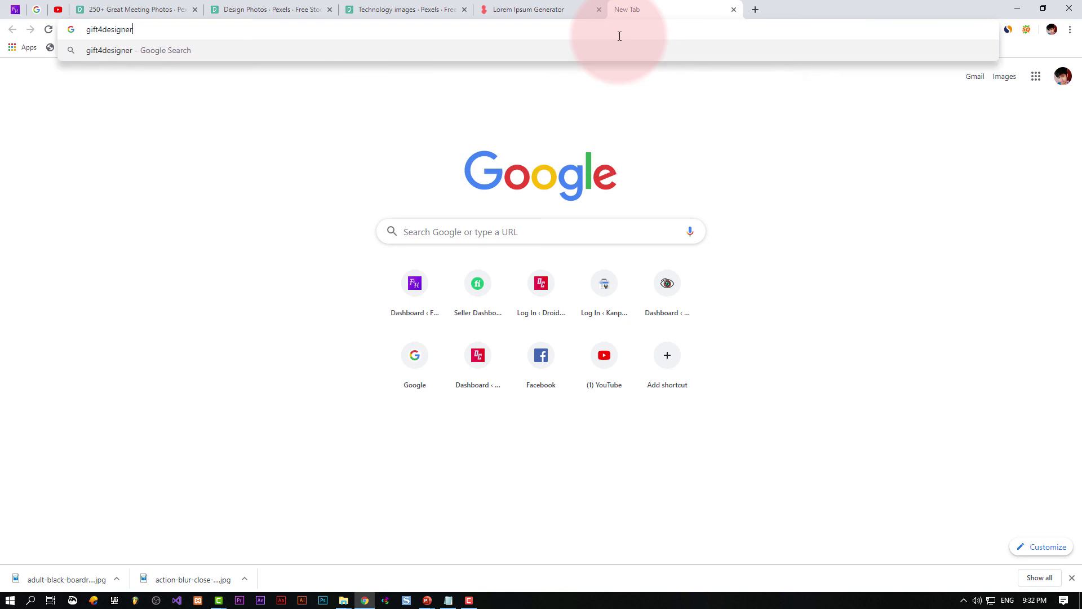
pyautogui.press('Return')
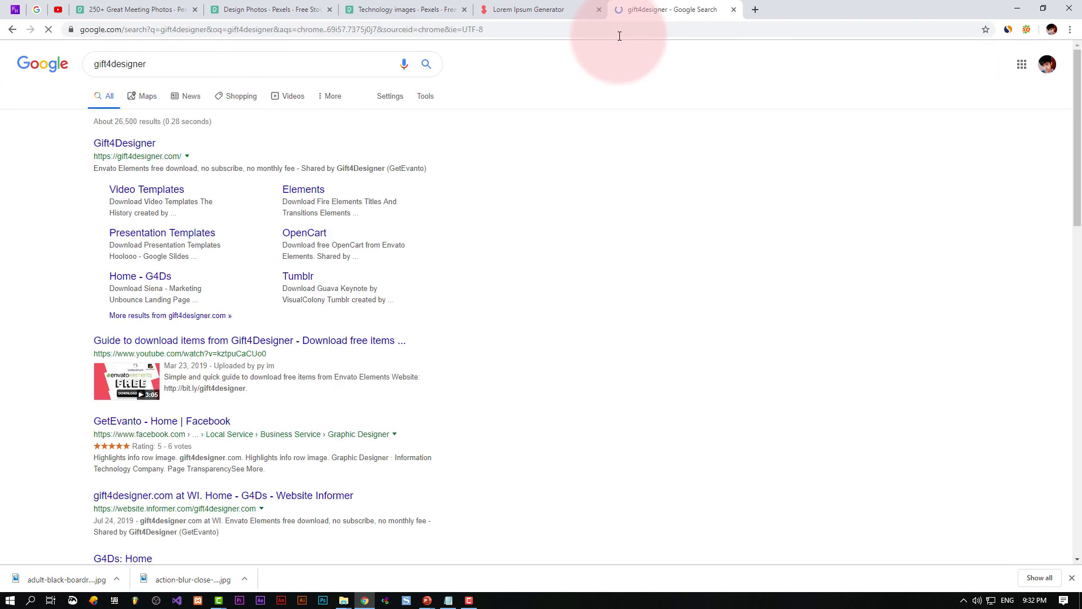
pyautogui.click(161, 144)
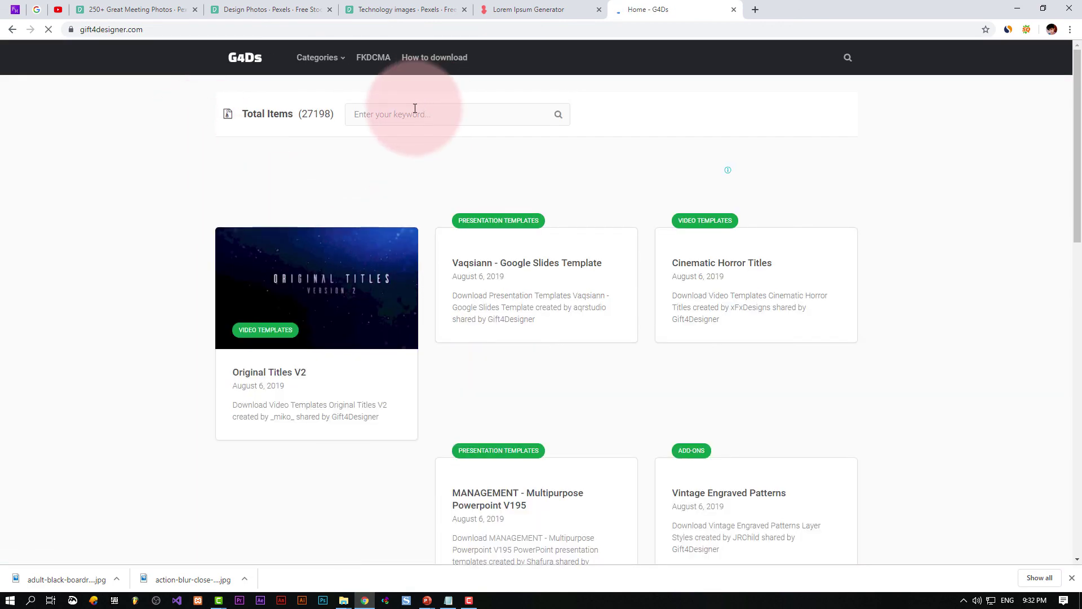
# Go to Gift4Designer's Presentation Templates category through Categories and scroll through the listing
pyautogui.moveTo(1077, 183)
pyautogui.mouseDown()
pyautogui.moveTo(1076, 261)
pyautogui.moveTo(669, 146)
pyautogui.mouseUp()
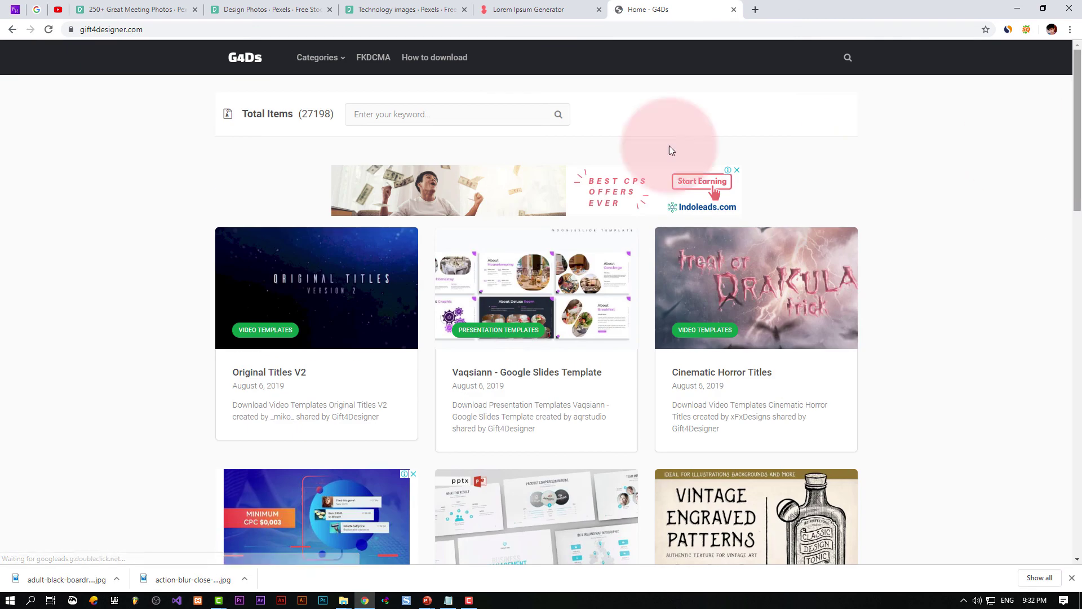
pyautogui.click(380, 116)
pyautogui.write('c')
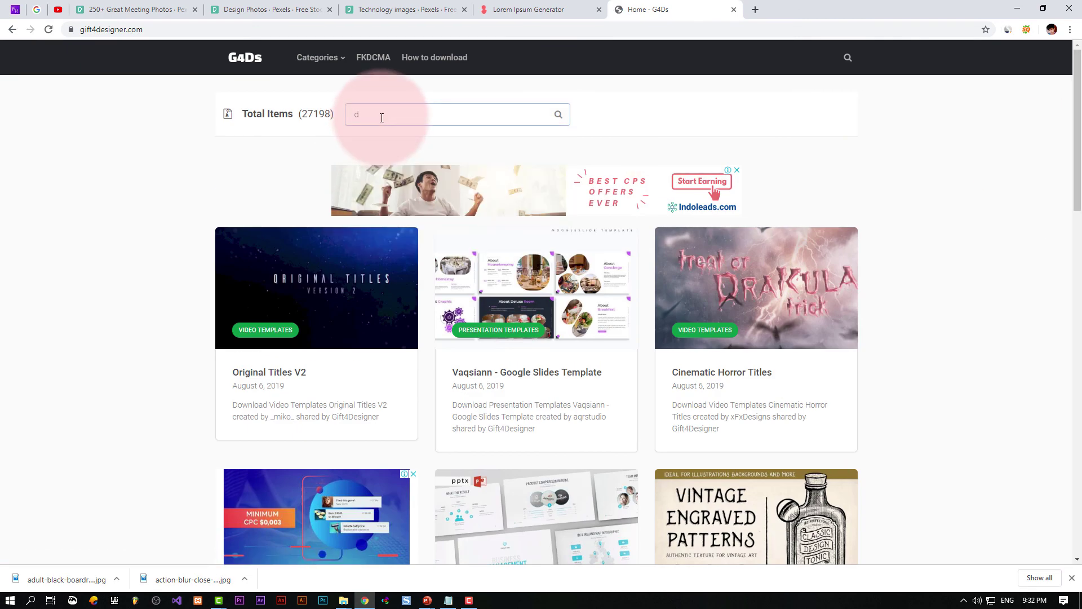
pyautogui.click(321, 57)
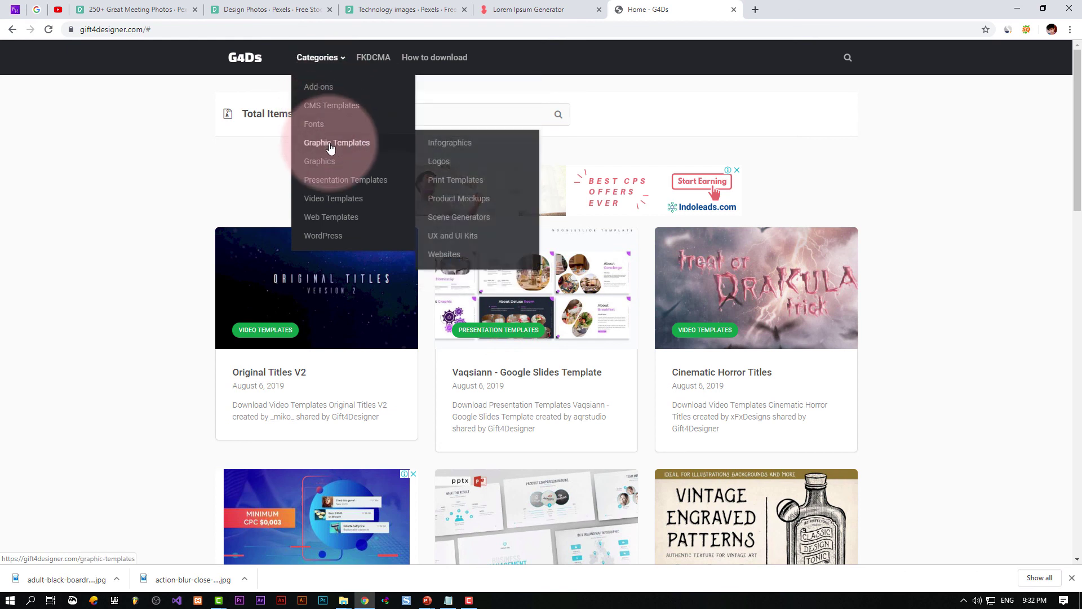
pyautogui.moveTo(345, 180)
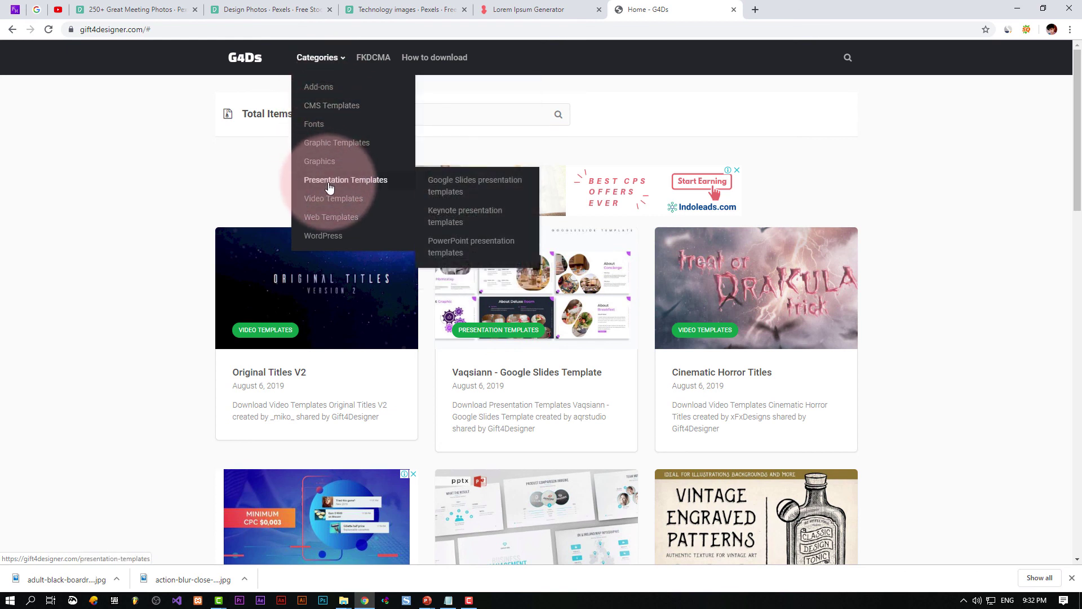
pyautogui.click(329, 182)
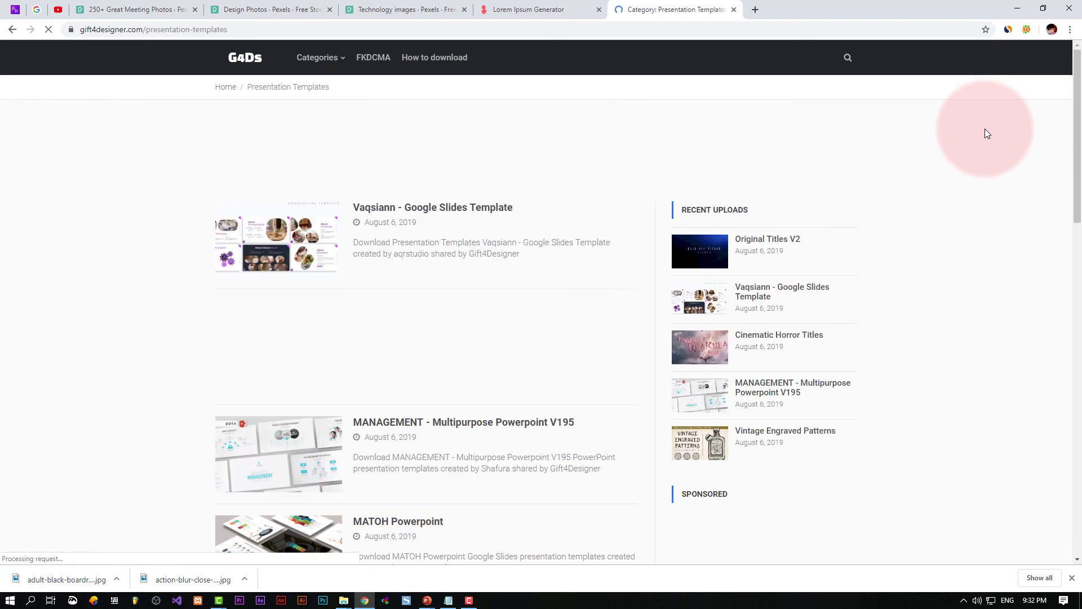
pyautogui.scroll(-5, 496, 344)
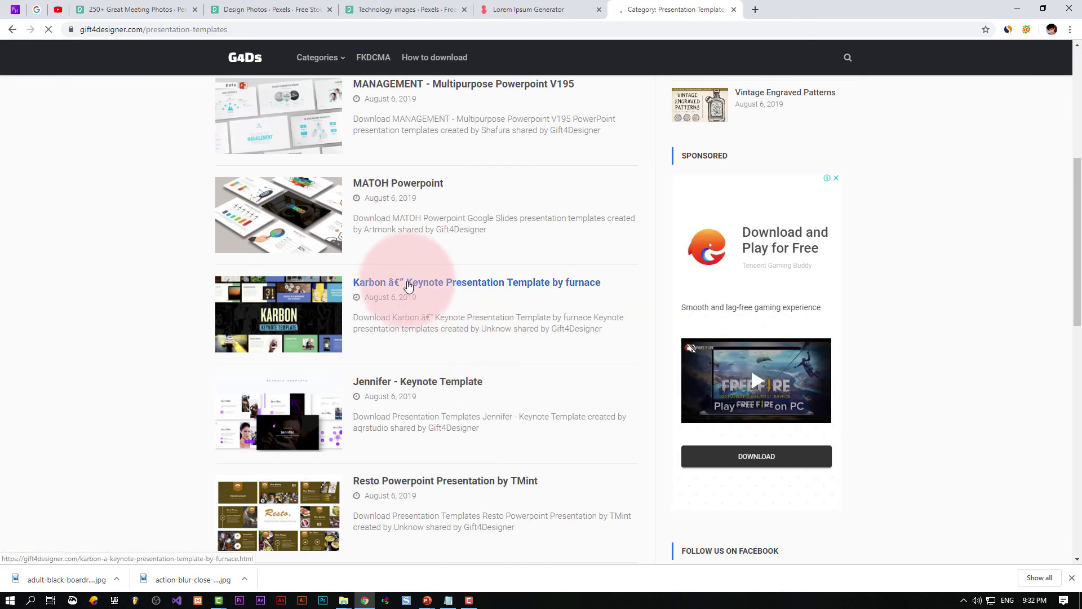
pyautogui.scroll(-4, 429, 372)
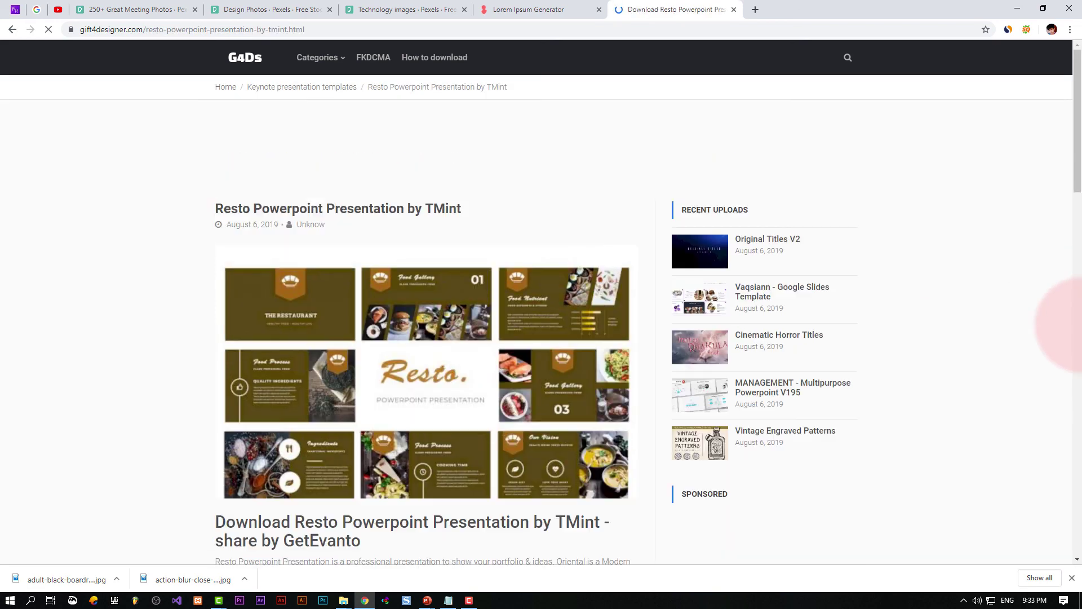
# Scroll the Resto Powerpoint Presentation by TMint page down to its item code
pyautogui.scroll(-4, 352, 324)
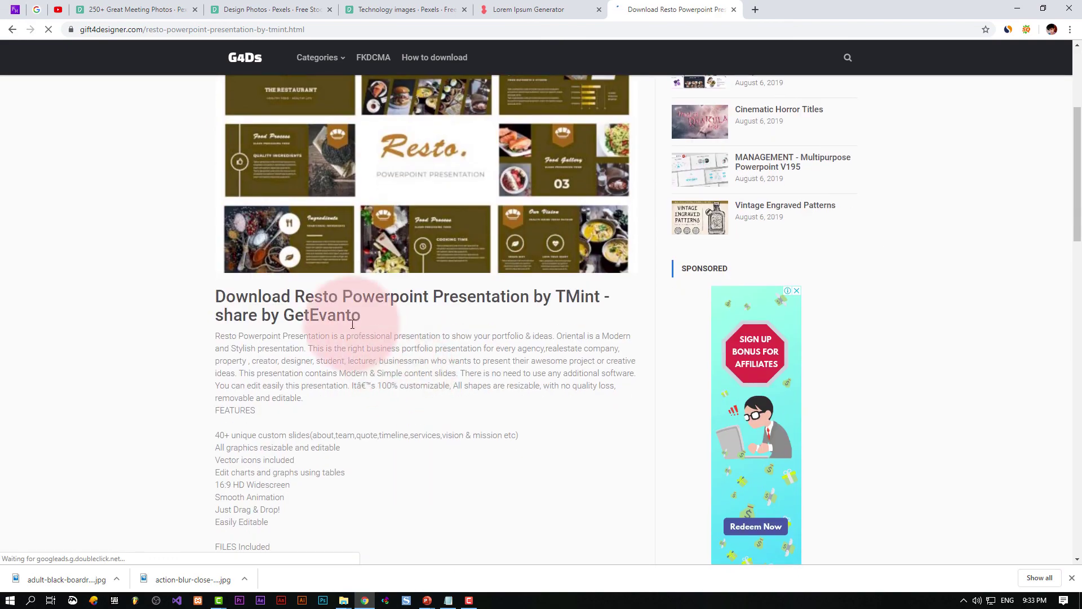
pyautogui.scroll(-2, 352, 324)
pyautogui.scroll(-10, 310, 338)
pyautogui.scroll(-8, 310, 358)
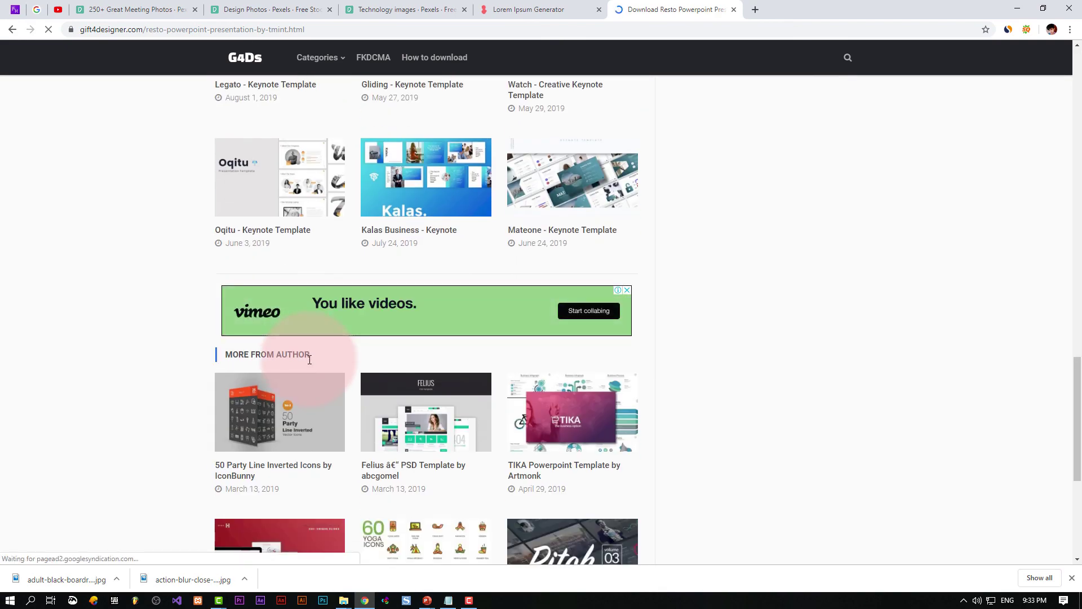
pyautogui.scroll(-3, 483, 386)
pyautogui.scroll(-3, 648, 324)
pyautogui.scroll(10, 650, 321)
pyautogui.scroll(10, 597, 315)
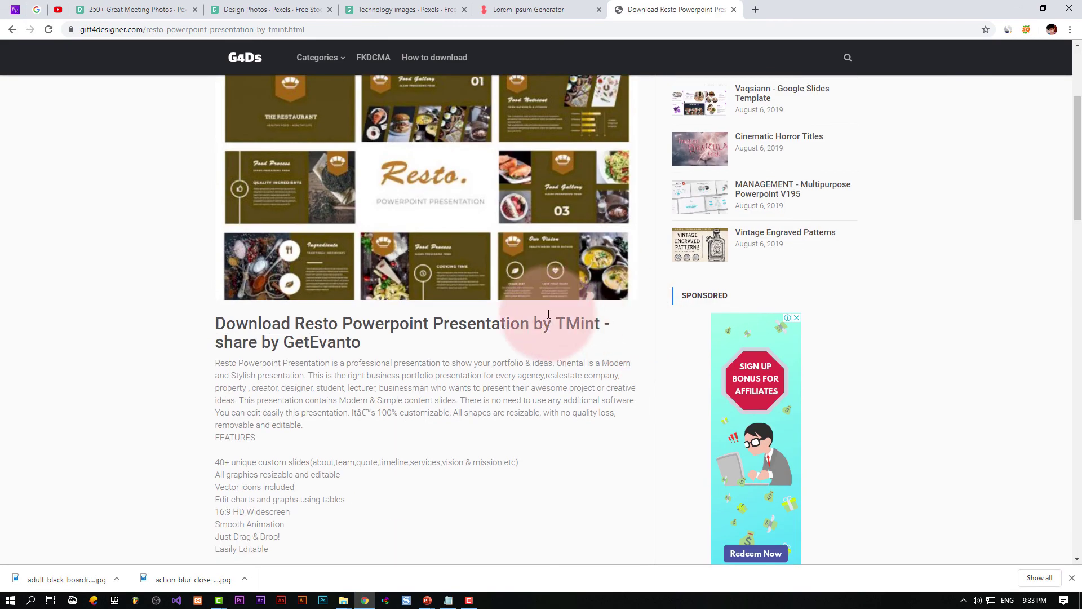
pyautogui.scroll(-6, 458, 323)
pyautogui.scroll(-10, 466, 323)
pyautogui.scroll(2, 472, 323)
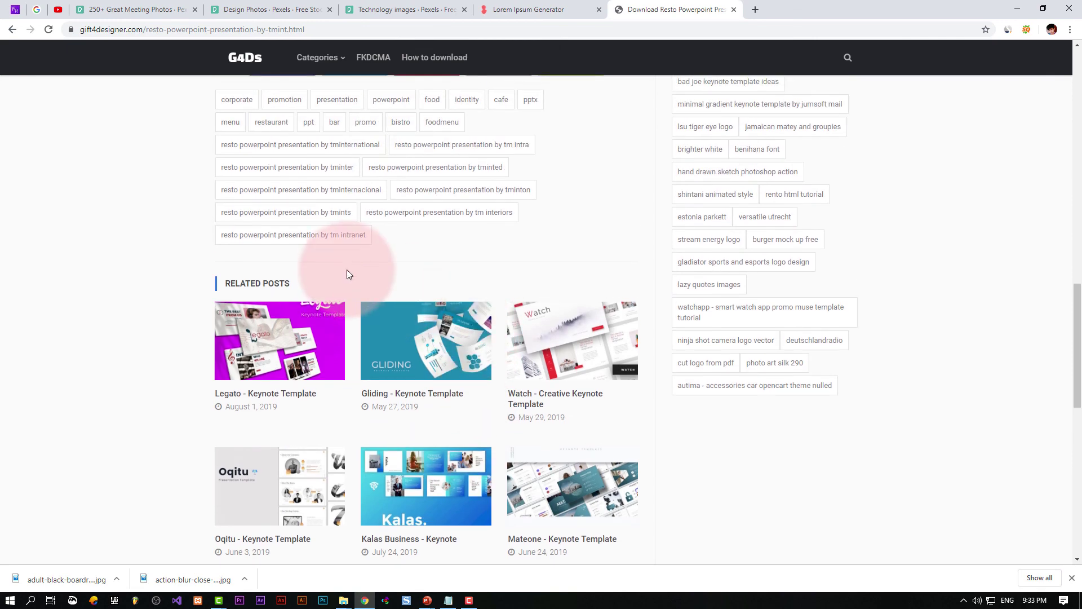
pyautogui.scroll(-3, 347, 274)
pyautogui.scroll(15, 346, 275)
pyautogui.scroll(-1, 347, 275)
pyautogui.scroll(-3, 347, 275)
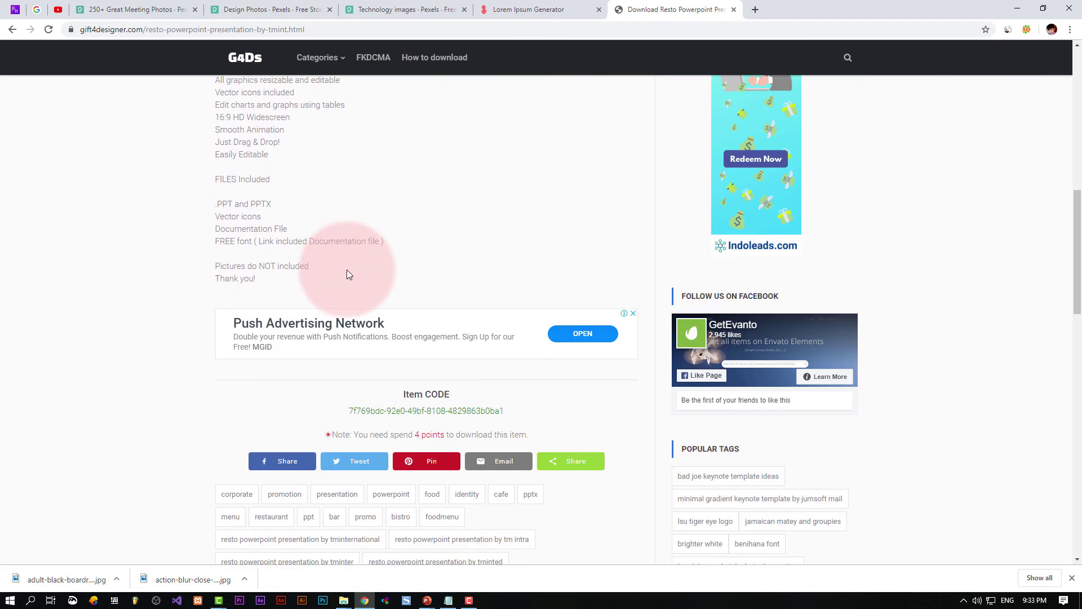
# Select the item code and open the FKDCMA link in a new tab
pyautogui.tripleClick(391, 413)
pyautogui.hotkey('ctrl', 'c')
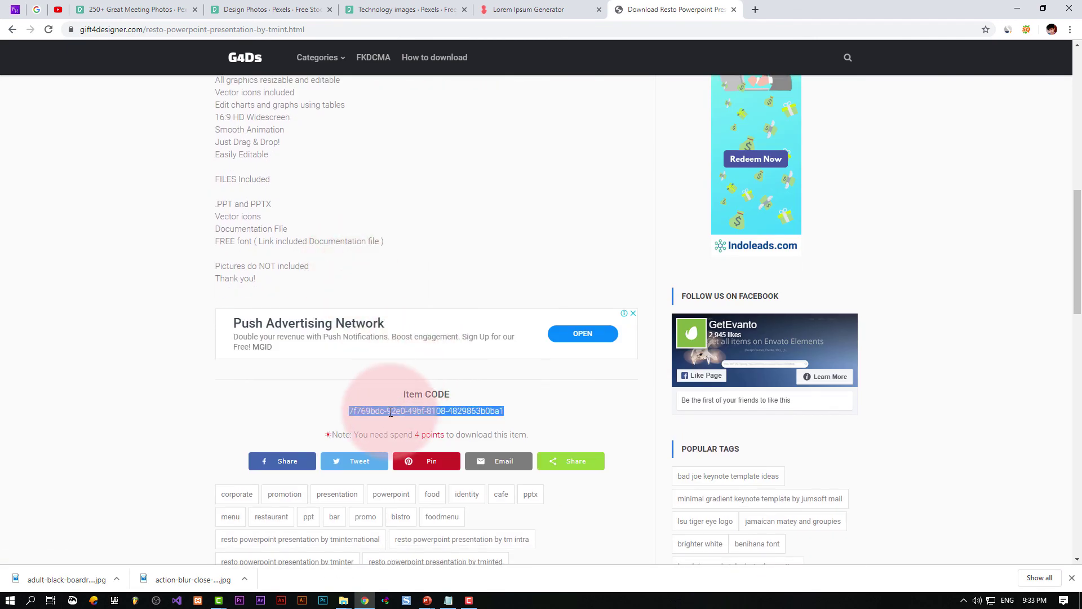
pyautogui.rightClick(385, 56)
pyautogui.click(399, 63)
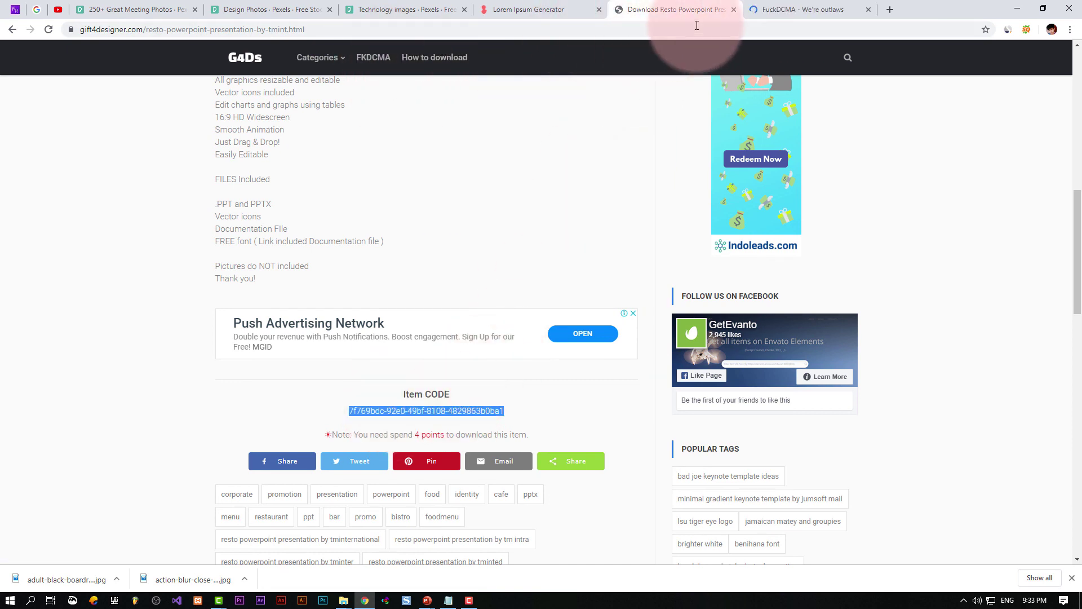
# Paste the Resto item code into the FkDCMA Code field and submit it
pyautogui.click(797, 10)
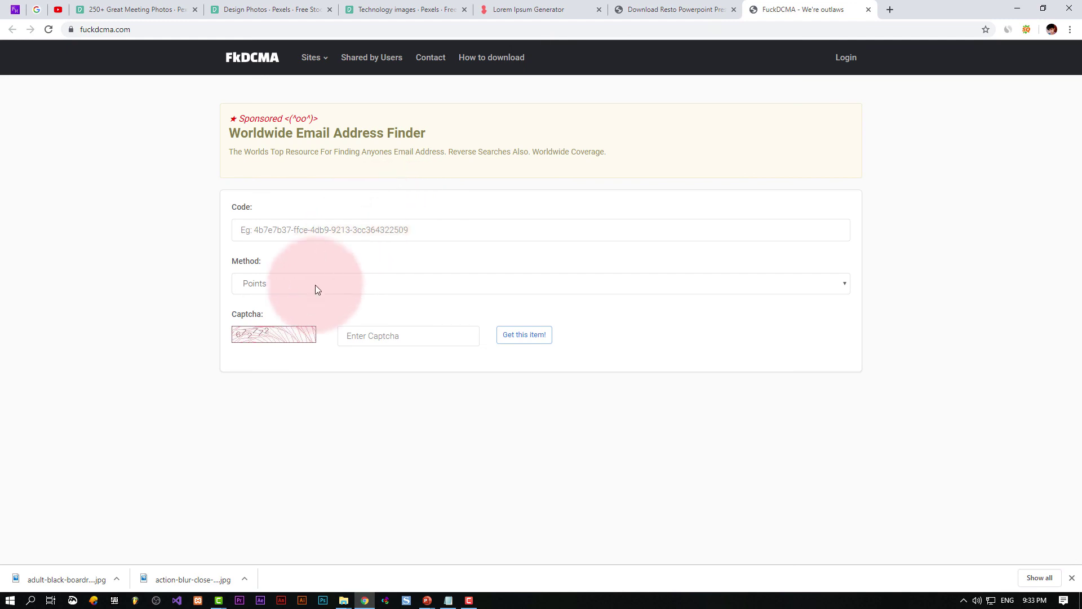
pyautogui.click(332, 227)
pyautogui.hotkey('ctrl', 'v')
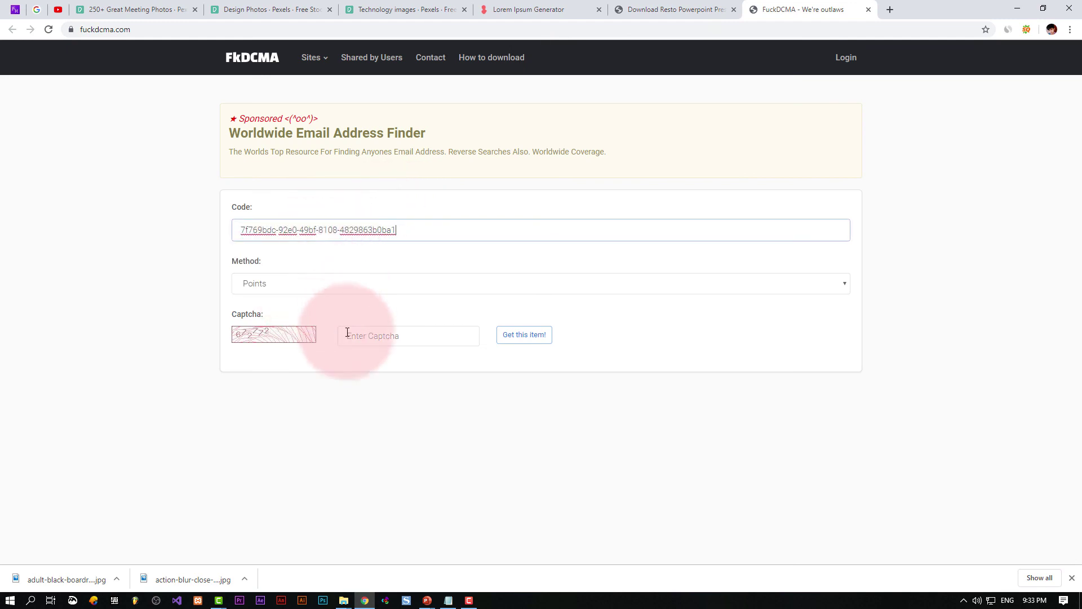
pyautogui.click(398, 334)
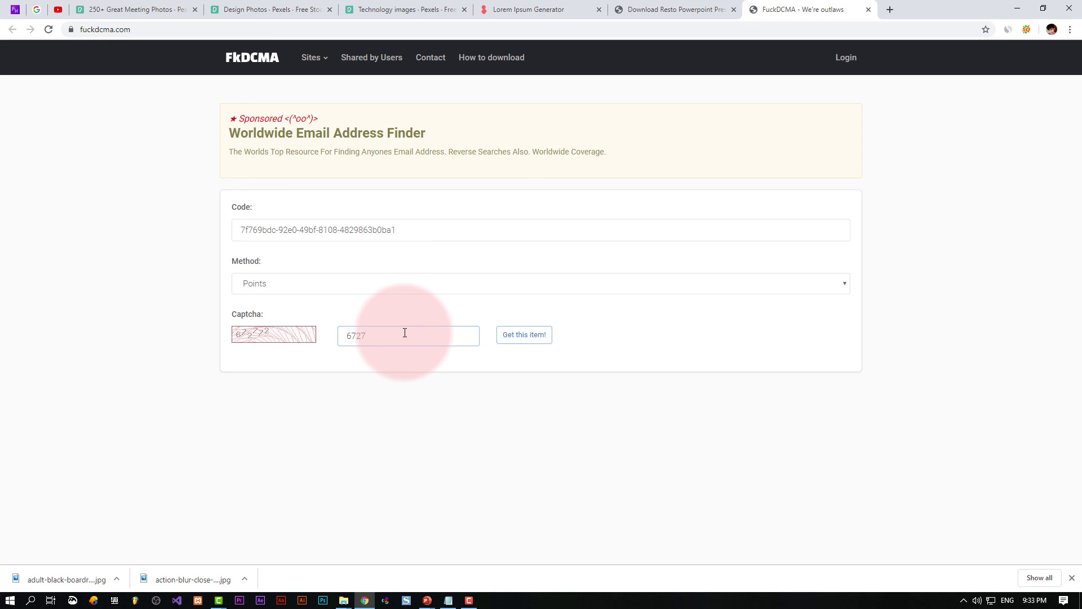
pyautogui.click(527, 340)
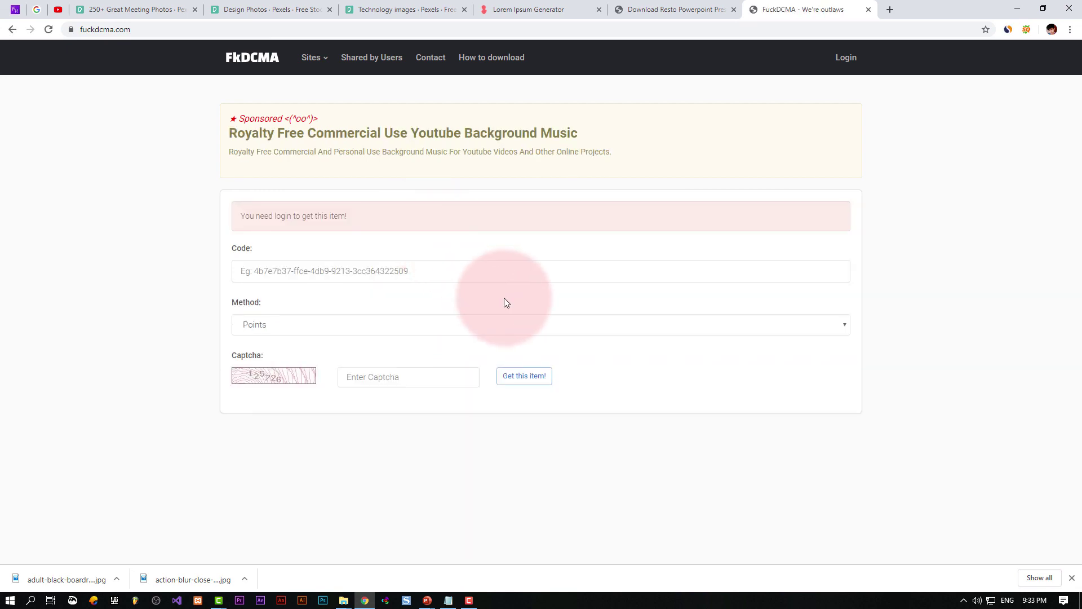
# Resubmit the code with the Shortened URL method and the captcha, then start logging in
pyautogui.click(367, 325)
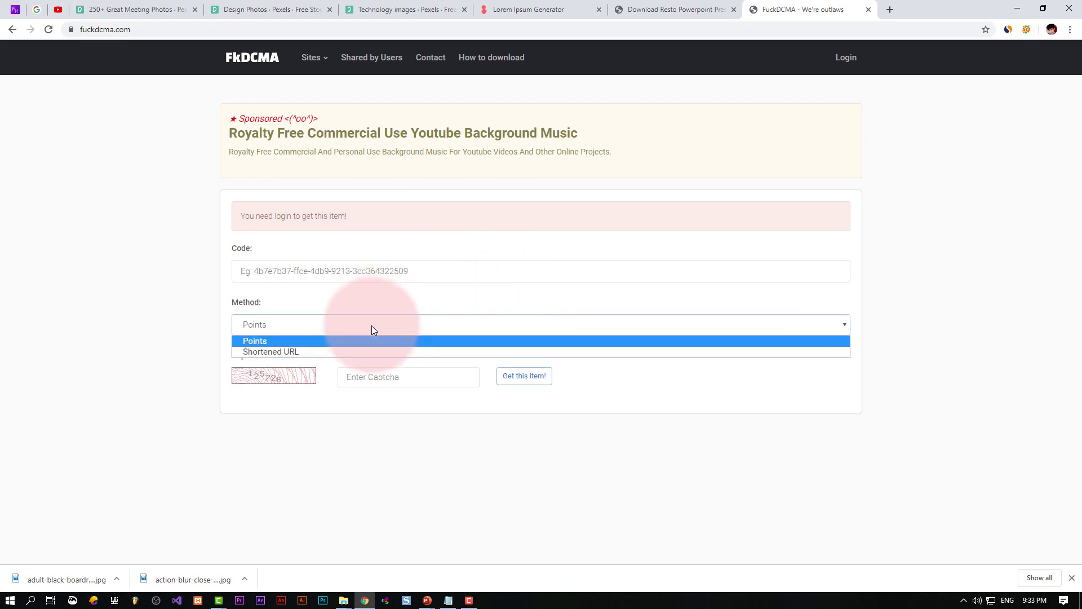
pyautogui.click(355, 352)
pyautogui.click(384, 376)
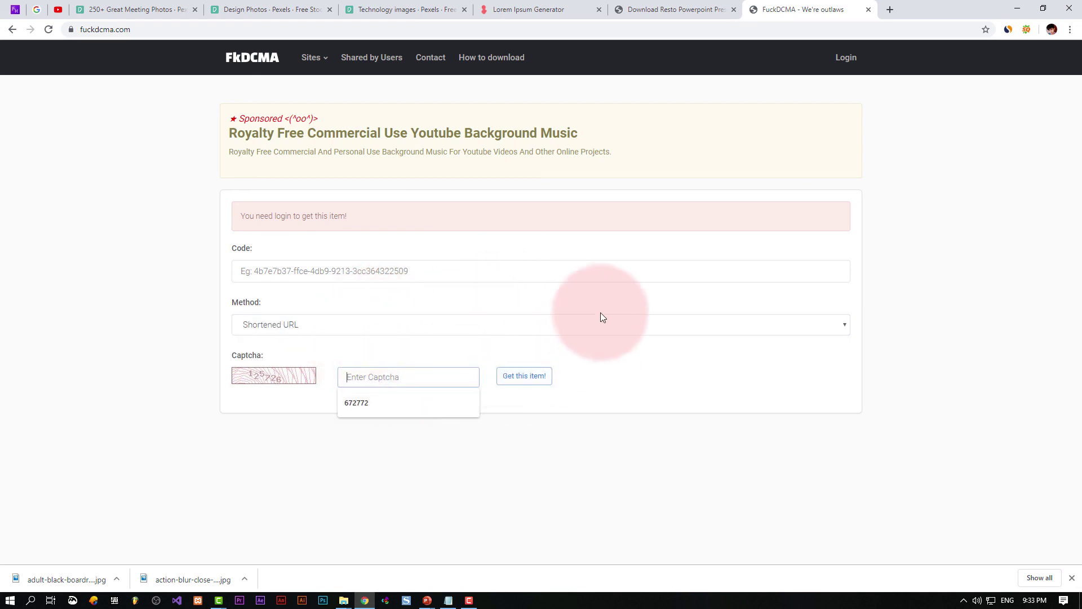
pyautogui.click(378, 271)
pyautogui.hotkey('ctrl', 'v')
pyautogui.press('Return')
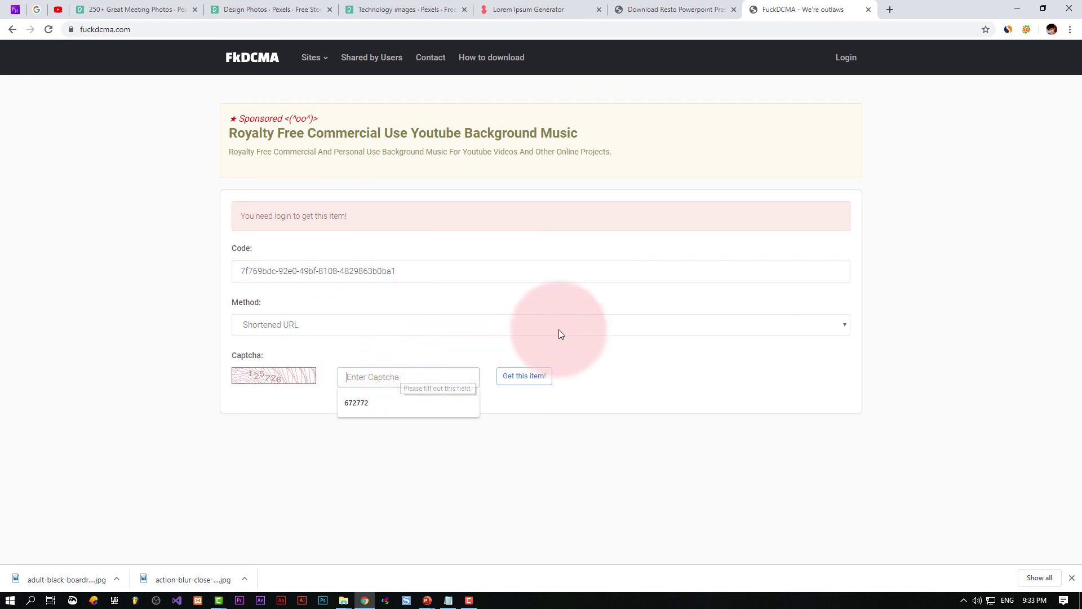
pyautogui.write('125')
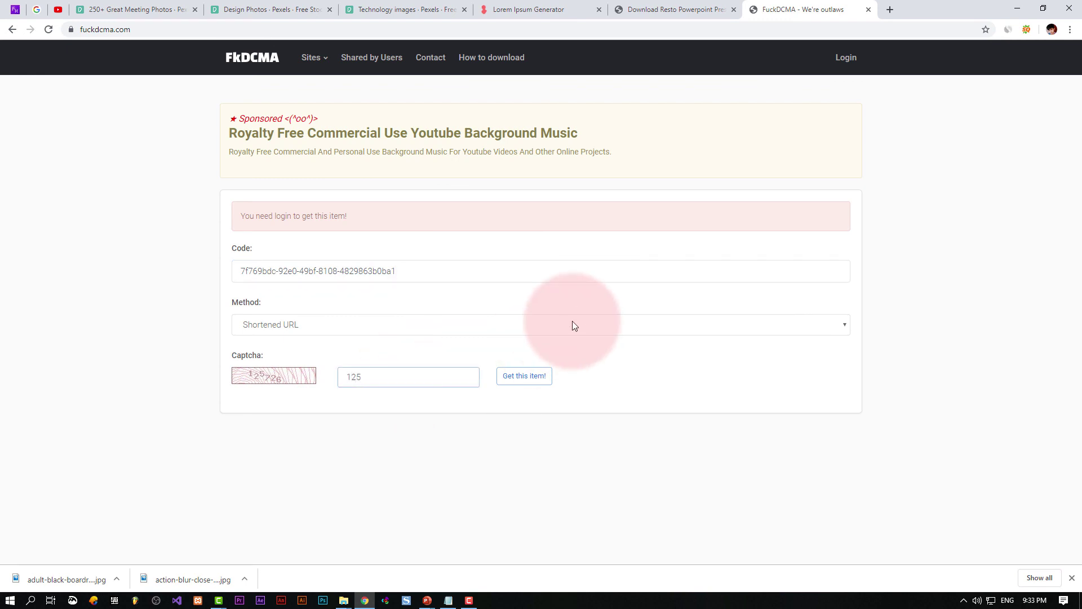
pyautogui.write('26')
pyautogui.press('Return')
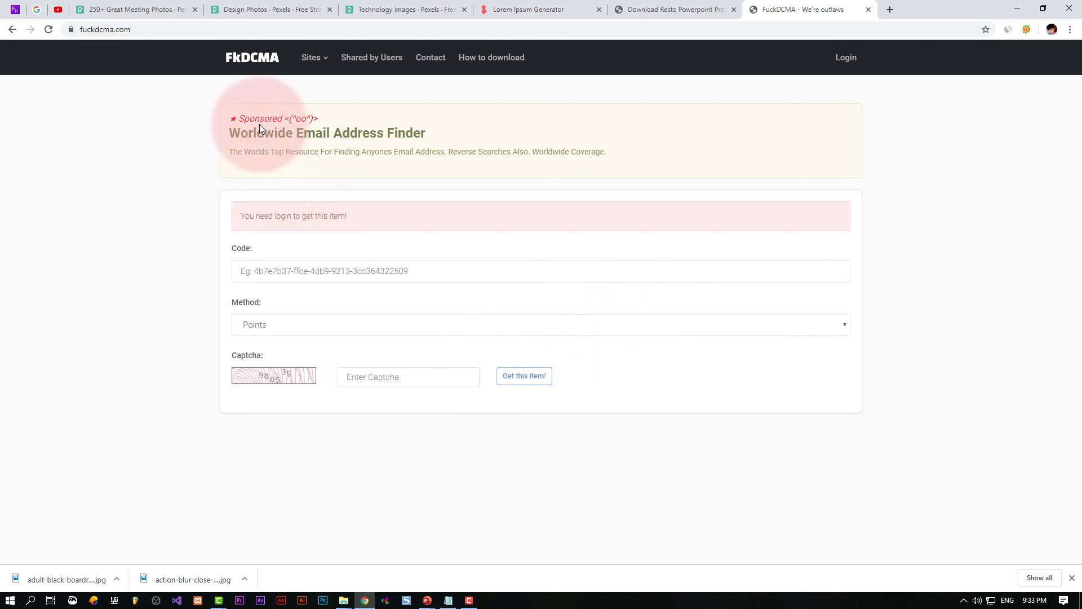
pyautogui.click(840, 58)
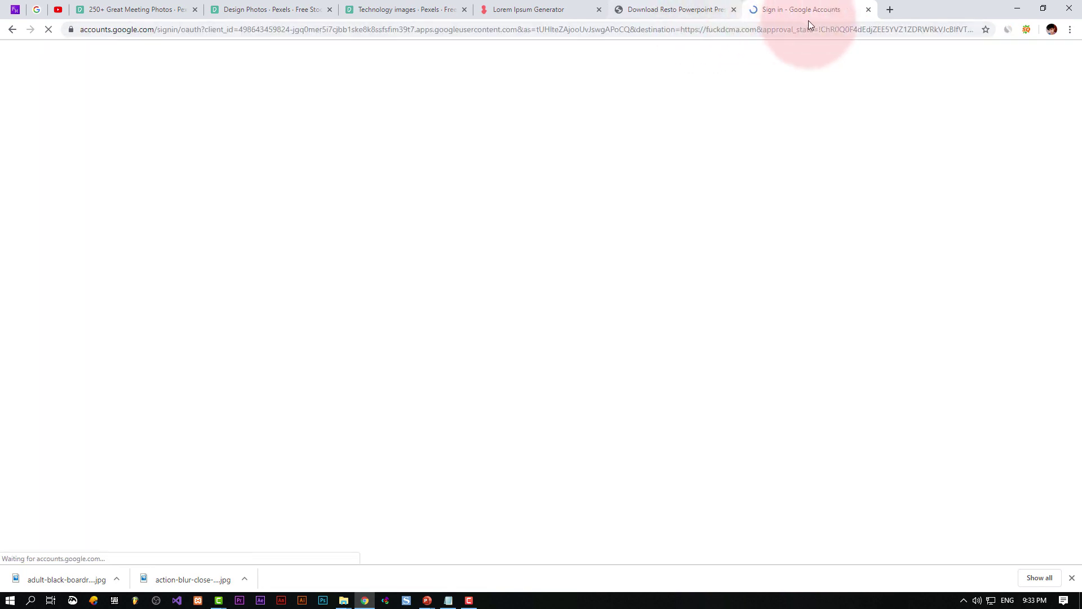
# Return to the Resto template tab, close the Google sign-in tab, and scroll down
pyautogui.click(671, 5)
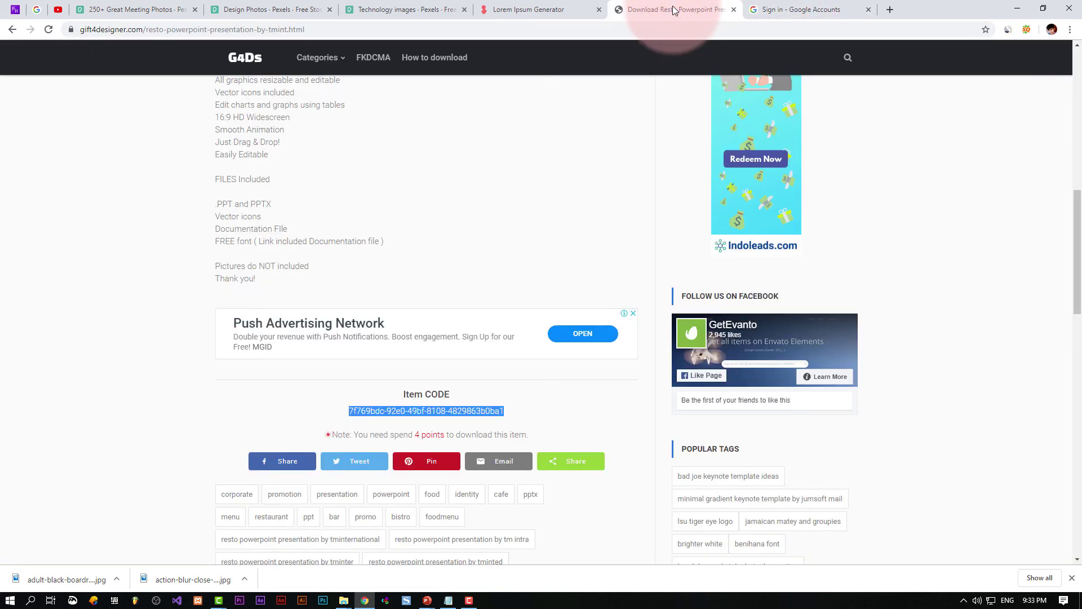
pyautogui.click(868, 10)
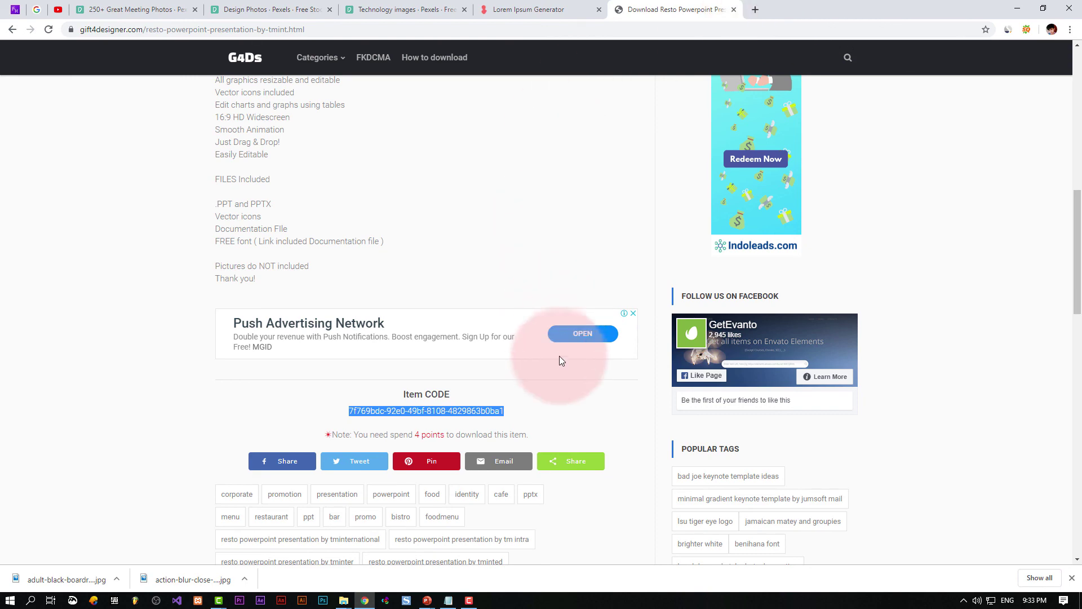
pyautogui.scroll(-9, 560, 361)
pyautogui.scroll(-8, 561, 364)
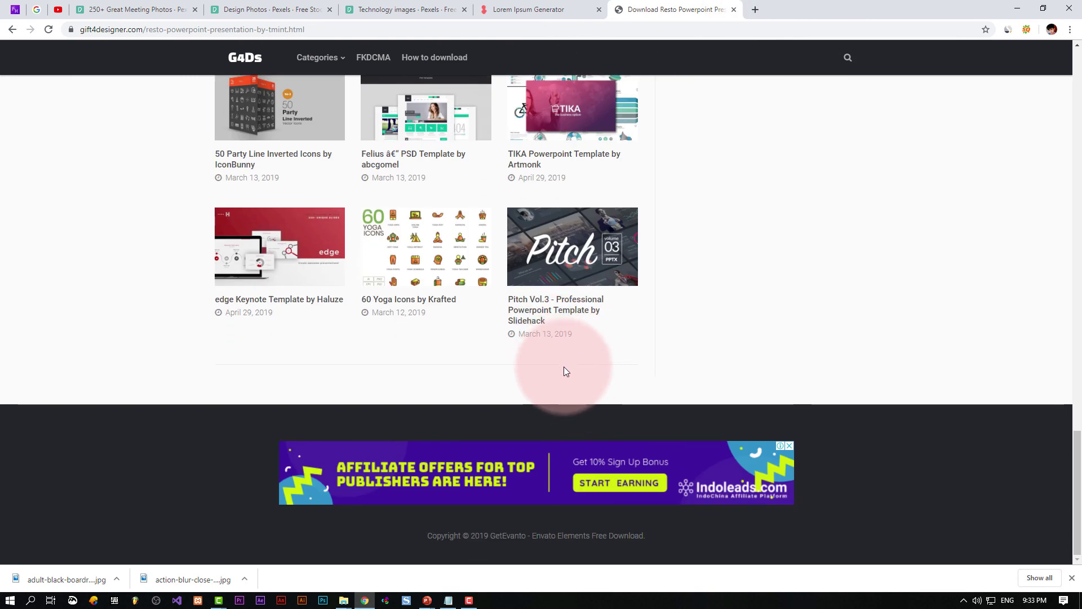
pyautogui.click(469, 600)
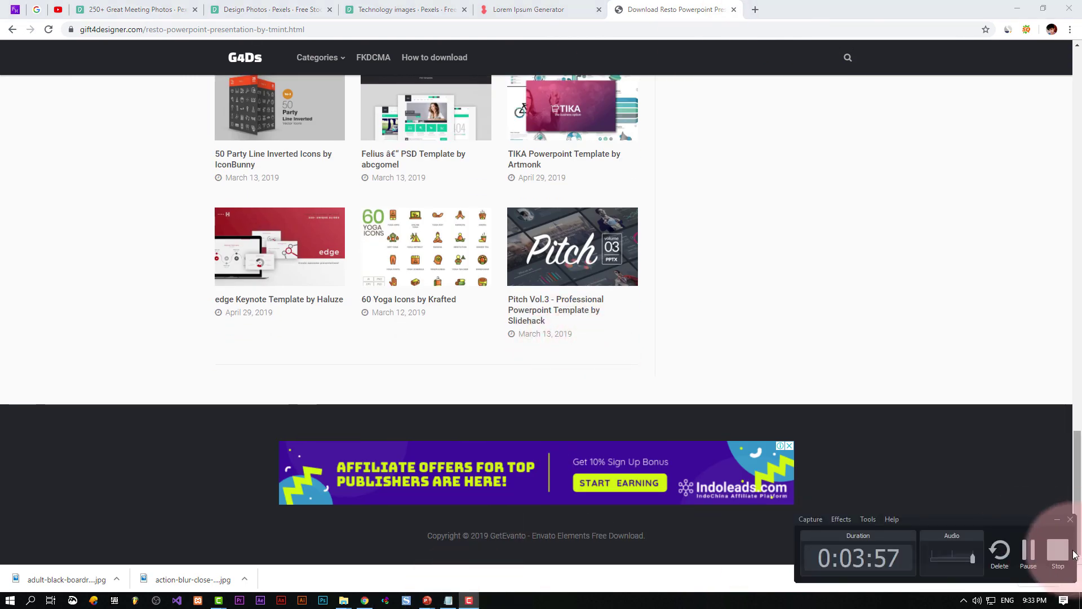